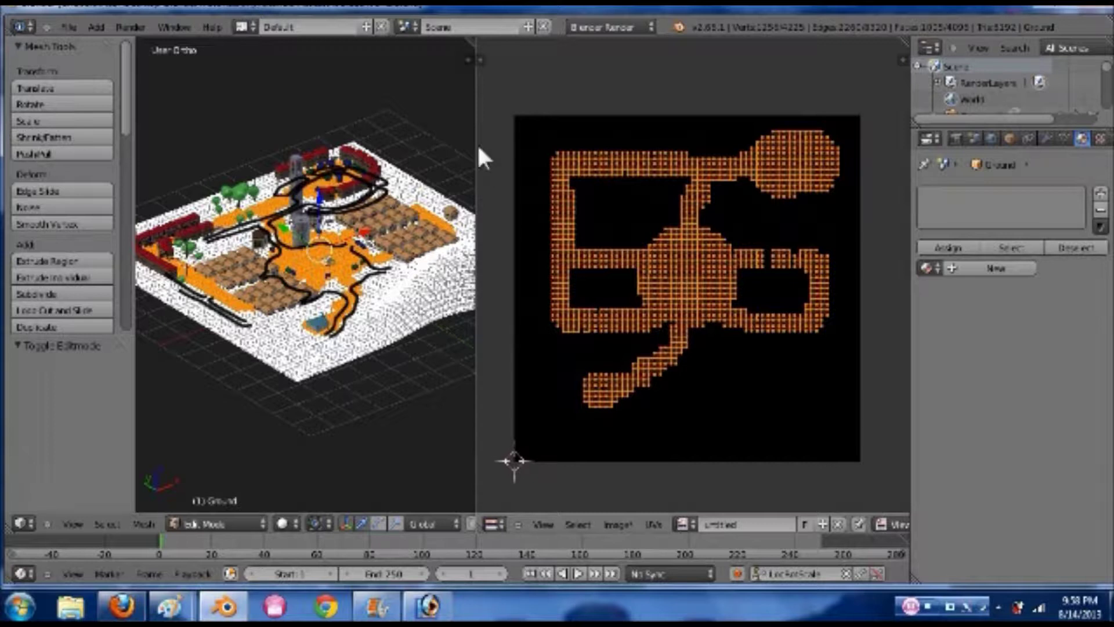
Leave Edit Mode on the ground mesh and merge the image editor area into the 3D viewport
drag(476, 147, 584, 153)
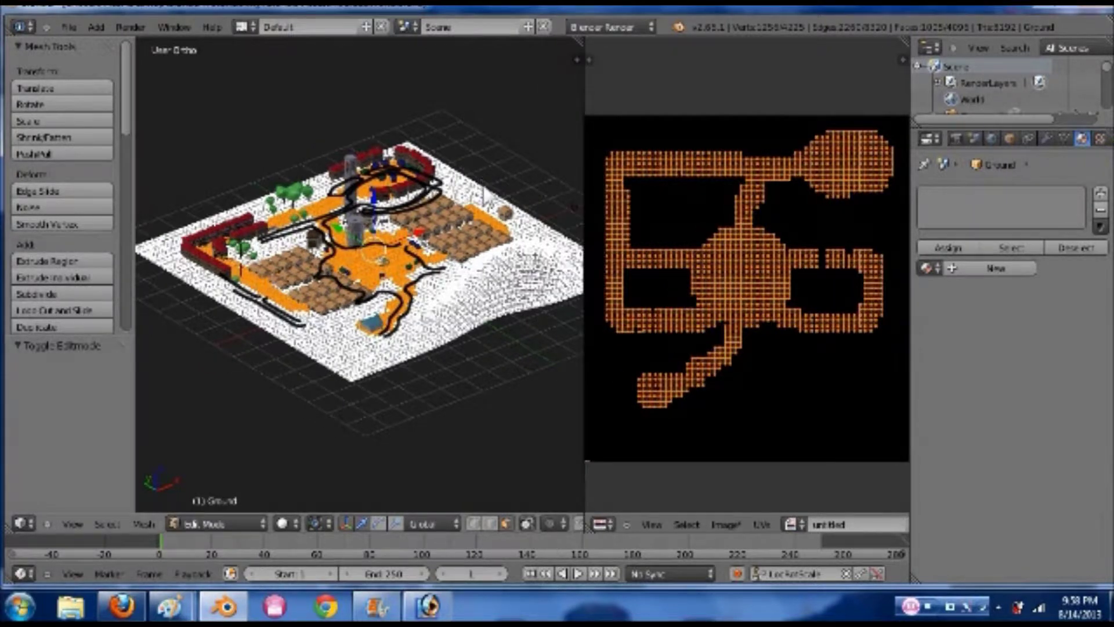
key(Tab)
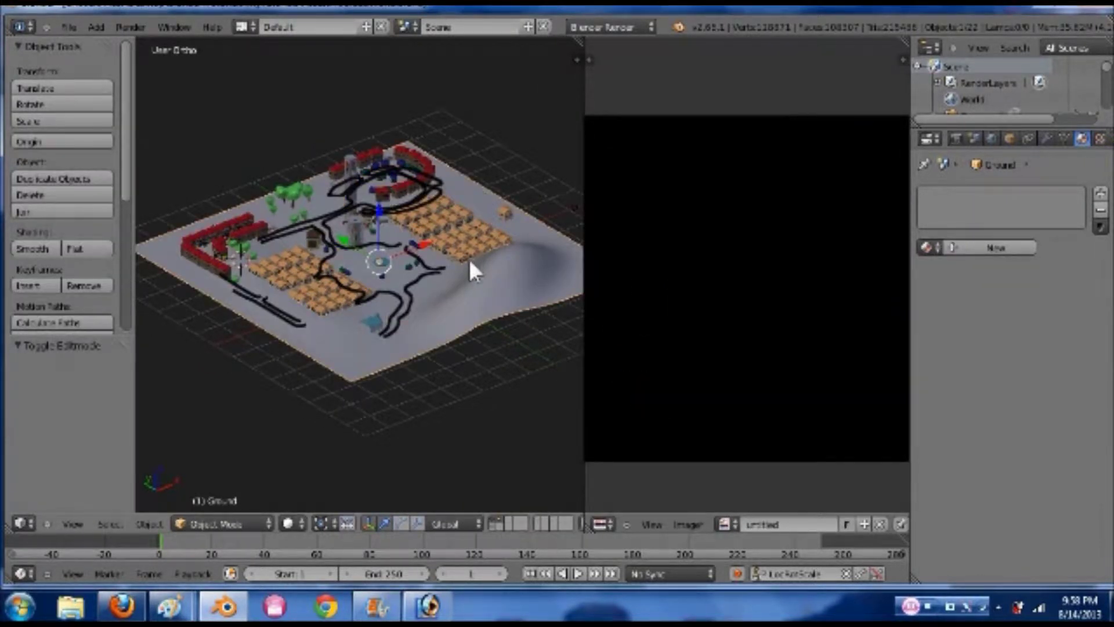
shift+middle_drag(468, 269, 467, 301)
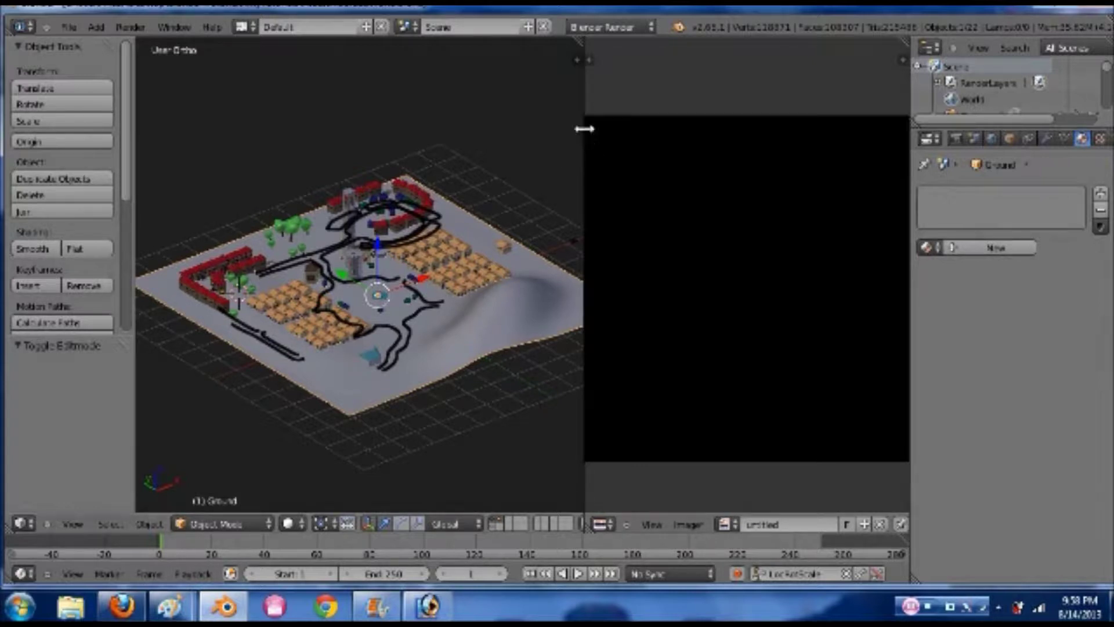
mouse_move(579, 45)
mouse_down()
mouse_move(719, 47)
mouse_move(585, 41)
mouse_up()
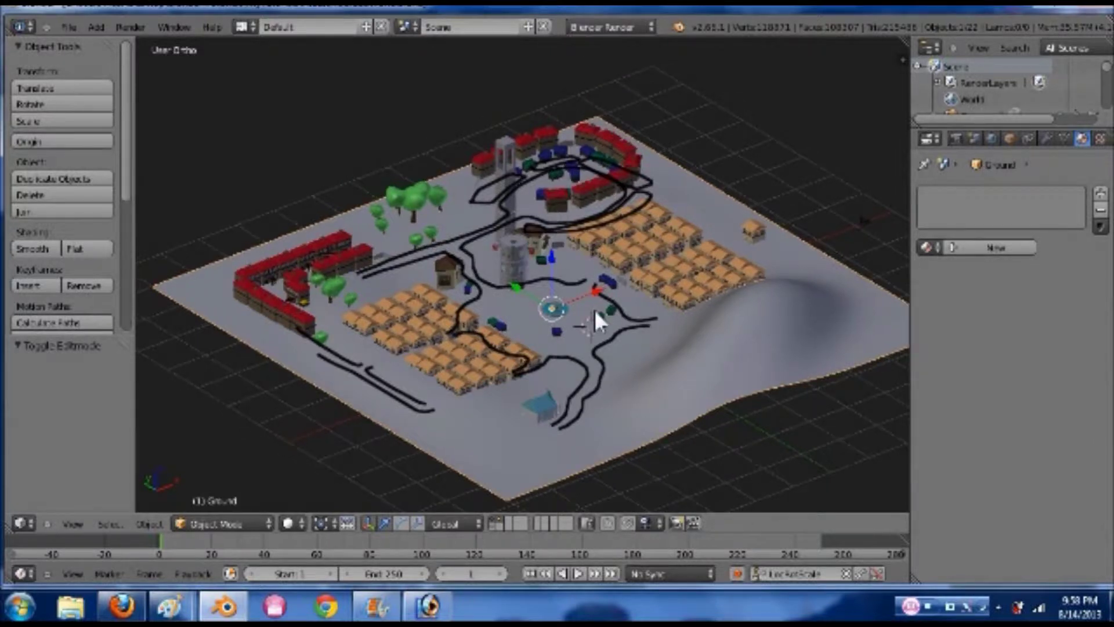
Switch to the top view and unhide all hidden objects in the town scene
scroll(596, 316, down, 4)
key(KP_7)
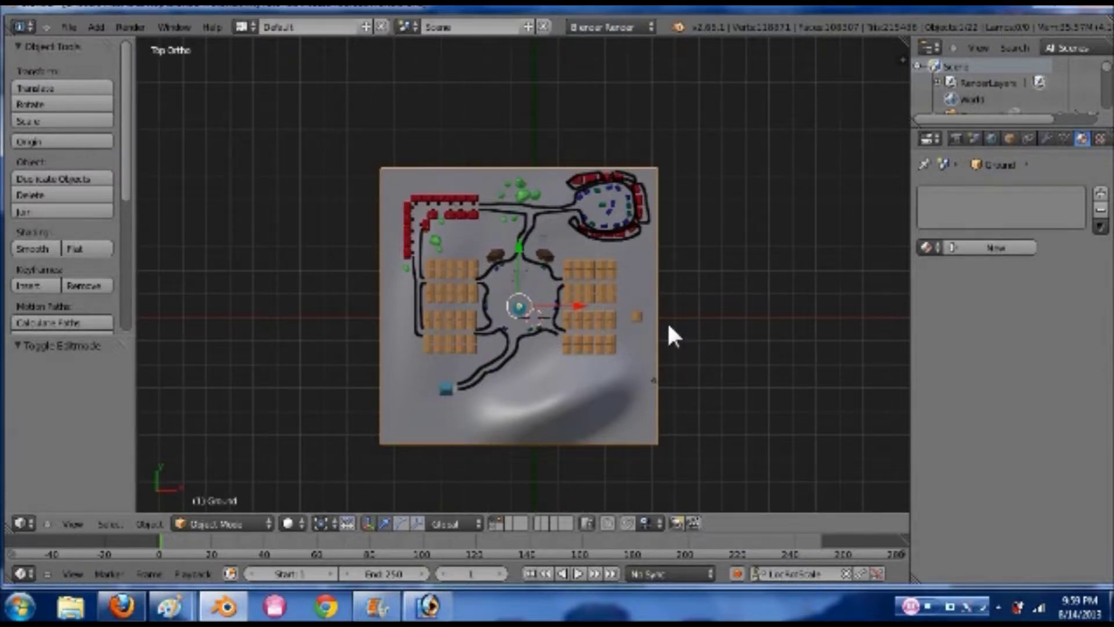
key(ctrl+KP_6)
key(alt+h)
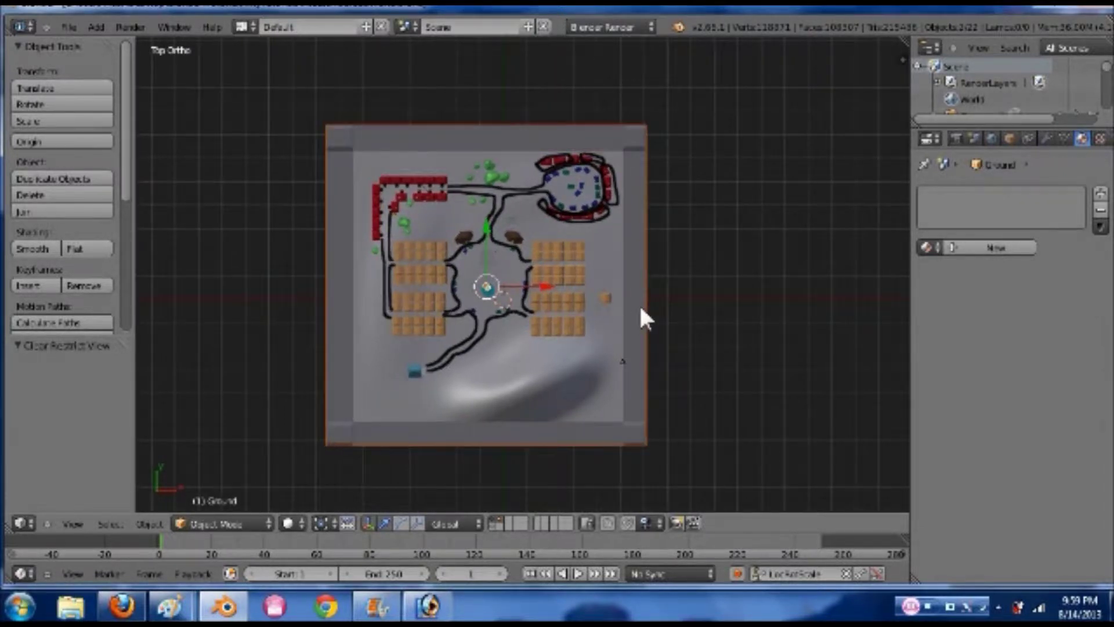
Examine the town layout from above, selecting the orange-roofed house blocks and the red-roofed buildings
key(ctrl+KP_4)
scroll(643, 311, up, 1)
scroll(641, 308, up, 3)
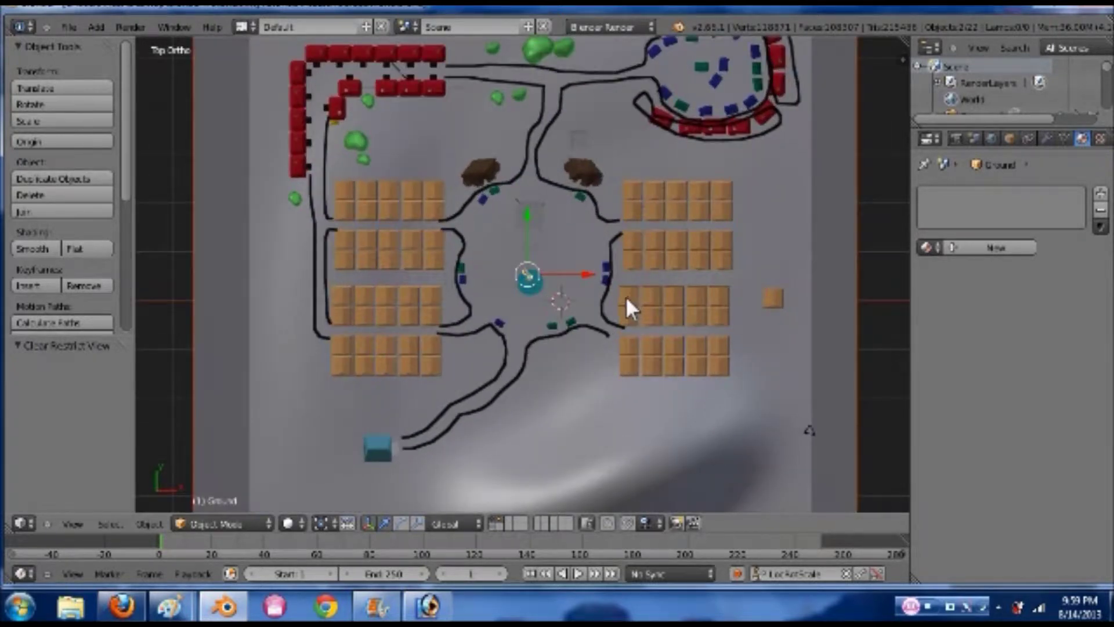
right_click(662, 213)
right_click(661, 213)
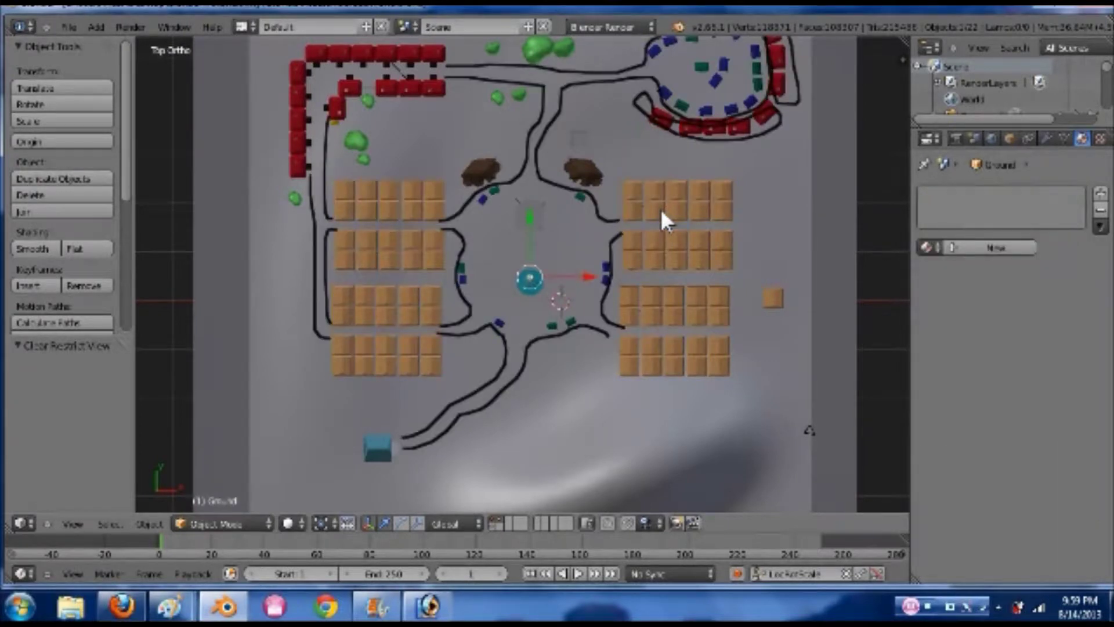
right_click(662, 213)
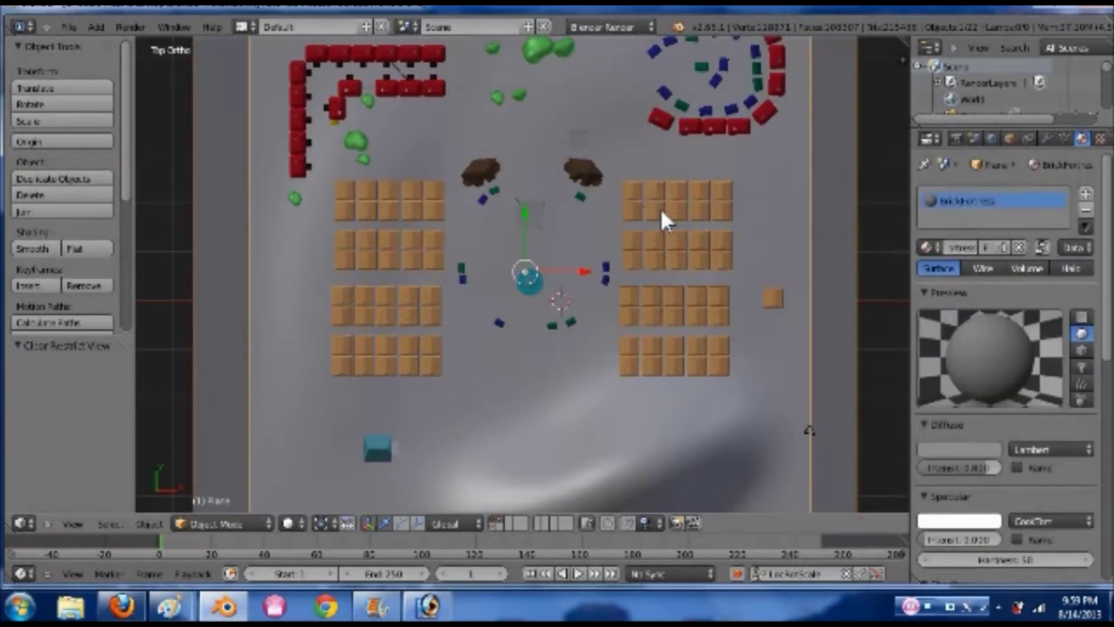
right_click(669, 207)
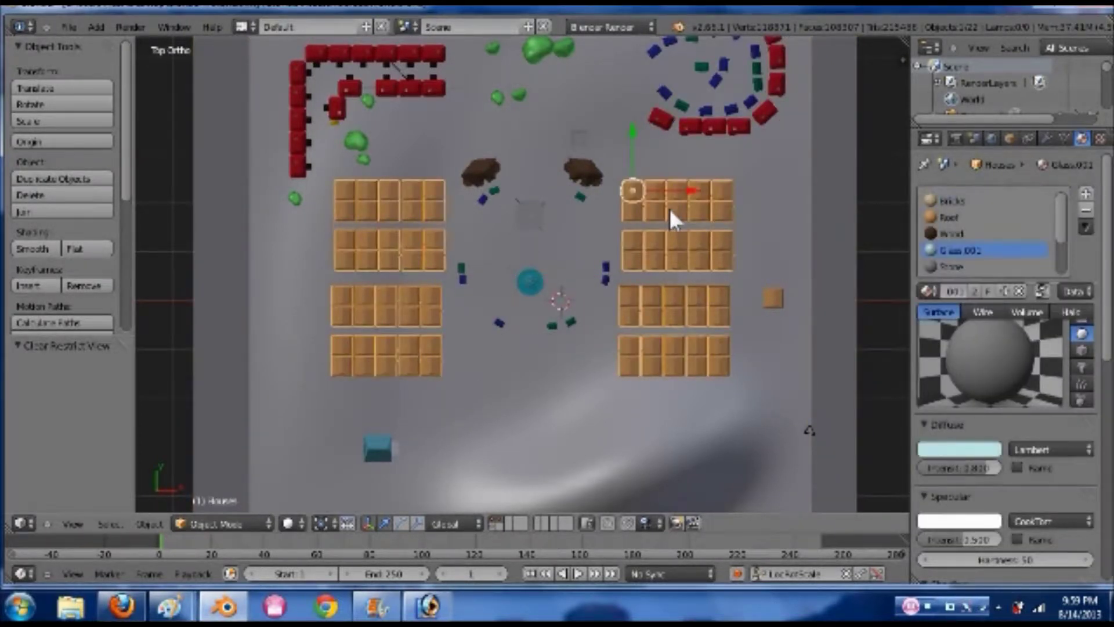
right_click(668, 207)
shift+middle_drag(769, 222, 752, 265)
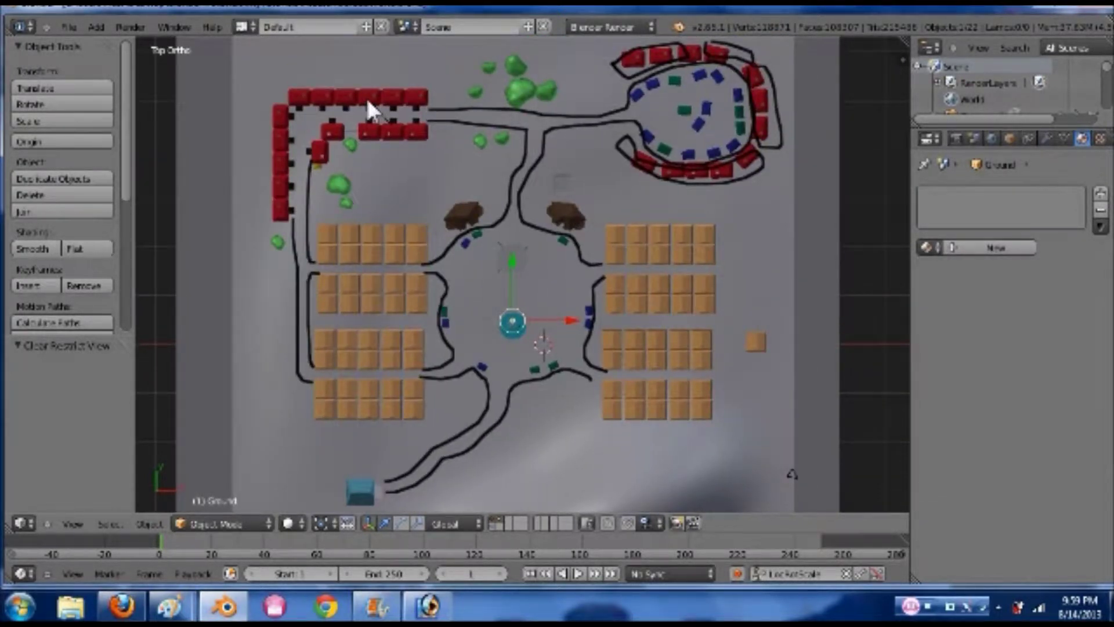
right_click(368, 103)
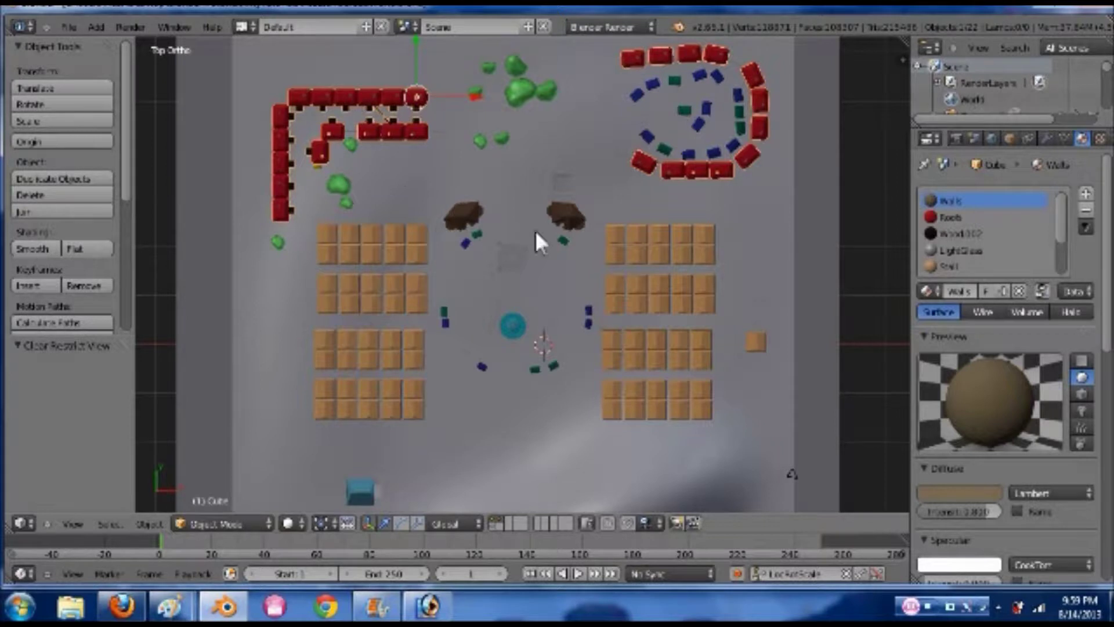
Examine the whole walled town and its corner towers in perspective from several sides
middle_drag(740, 366, 570, 155)
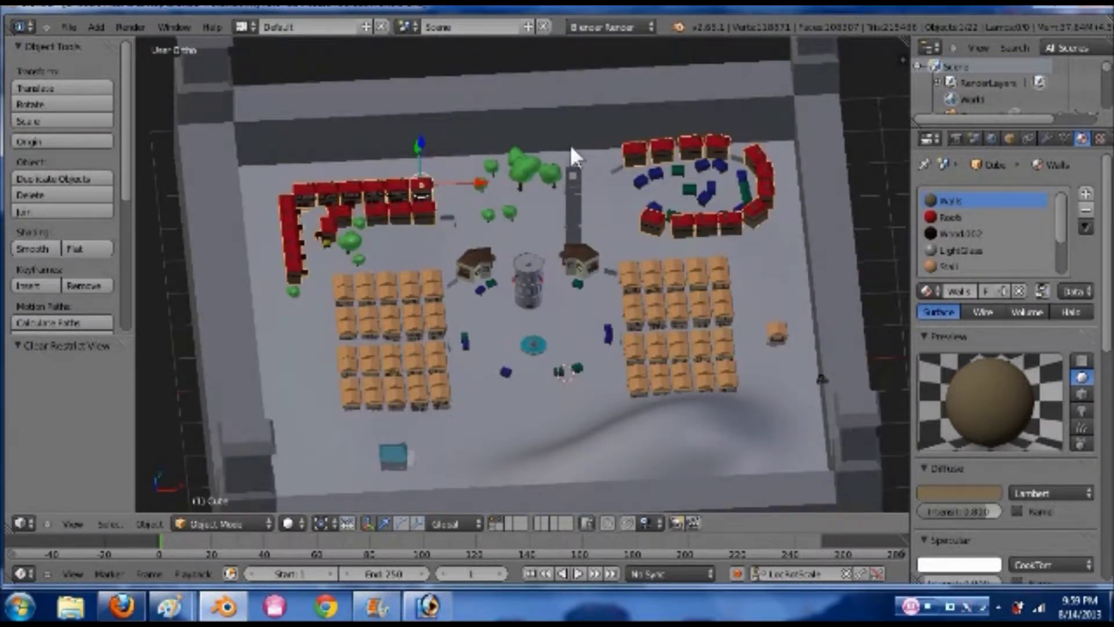
scroll(637, 279, down, 3)
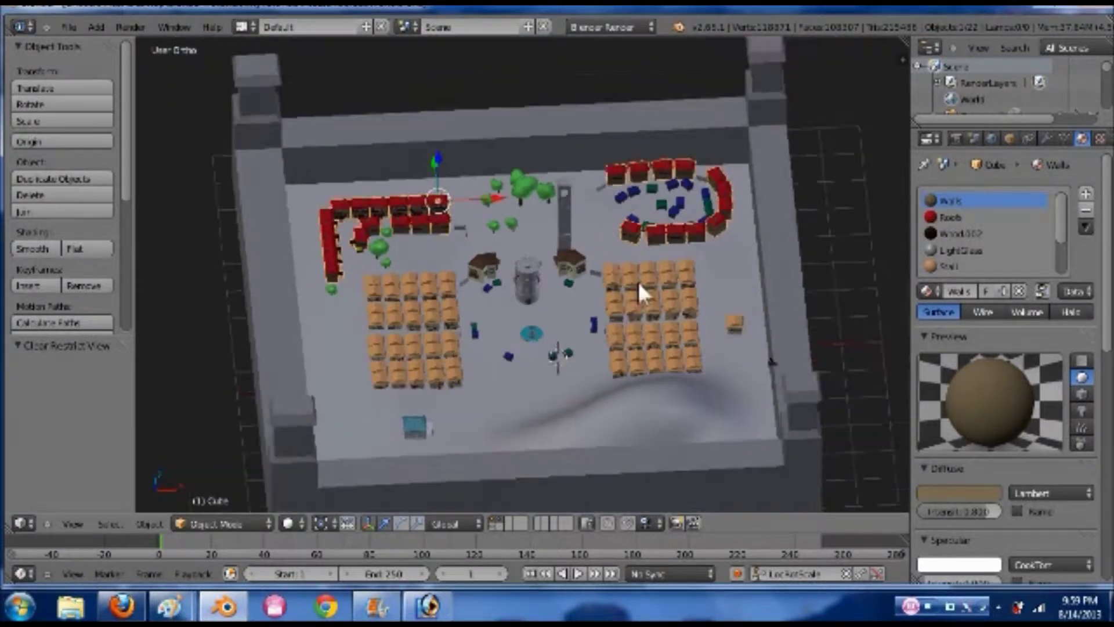
key(KP_8)
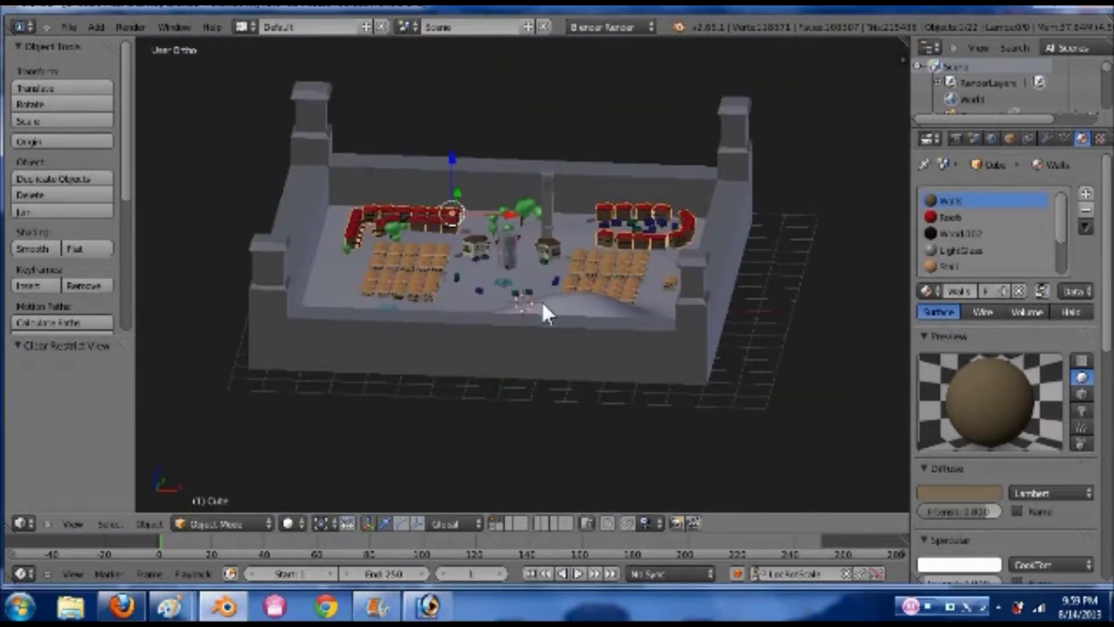
scroll(545, 301, up, 2)
scroll(545, 301, up, 1)
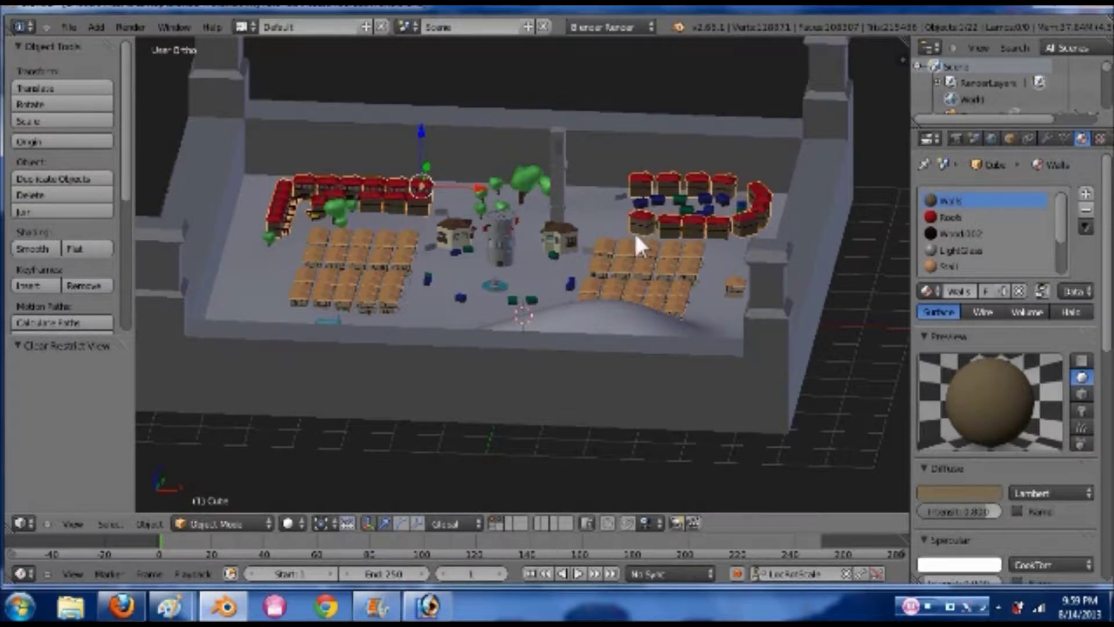
key(KP_4)
key(KP_4)
key(KP_8)
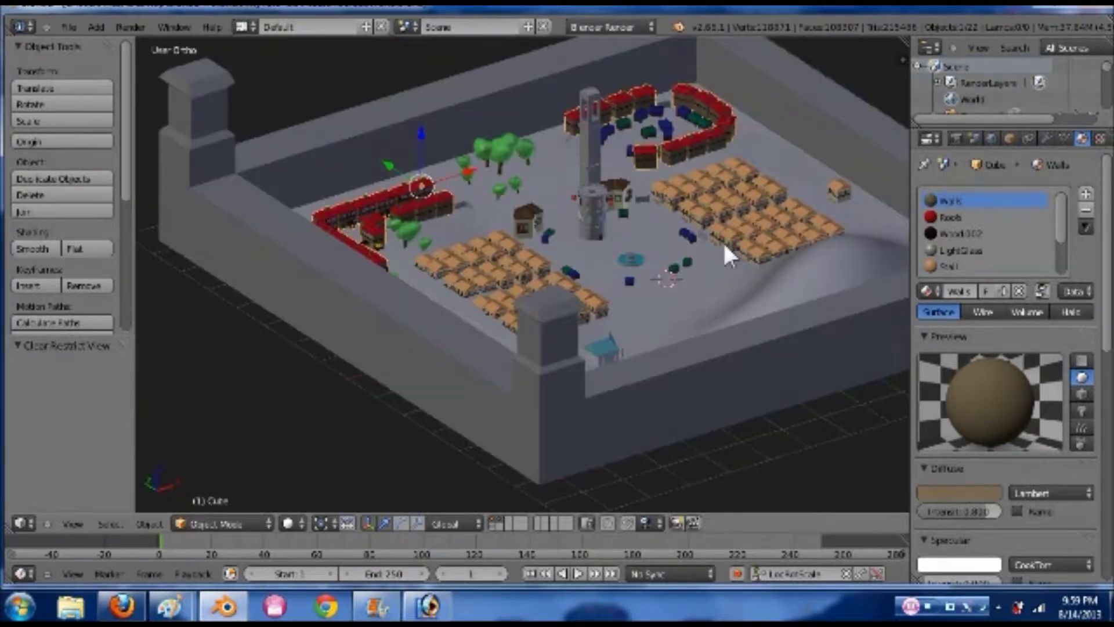
middle_drag(713, 247, 544, 229)
scroll(545, 230, down, 2)
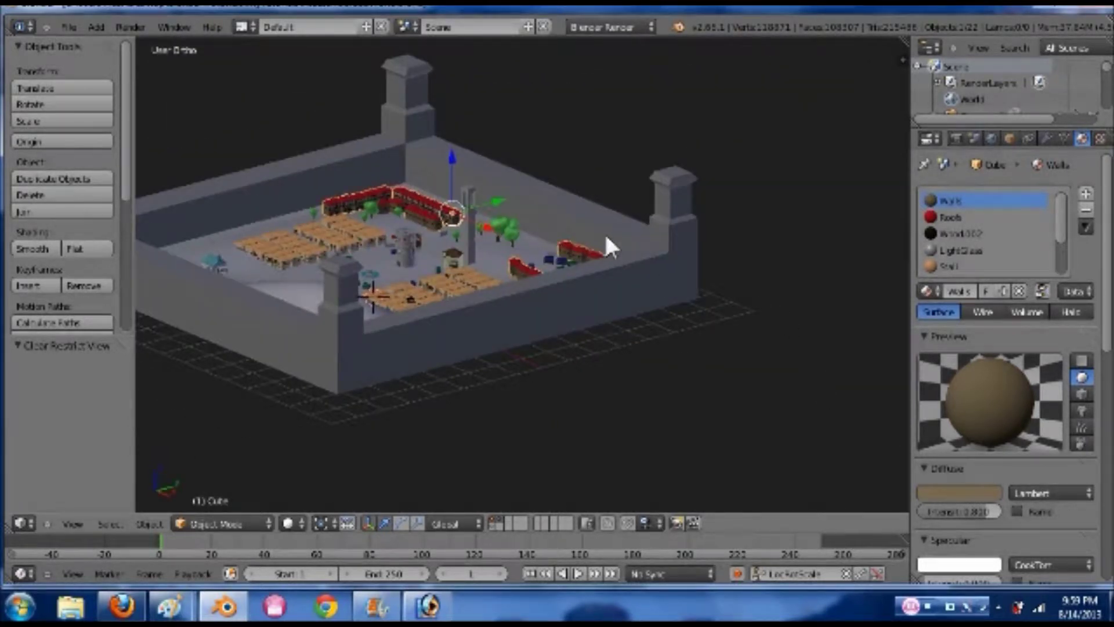
scroll(509, 252, up, 2)
mouse_move(549, 261)
middle_down()
mouse_move(509, 252)
mouse_move(566, 251)
middle_up()
key(Home)
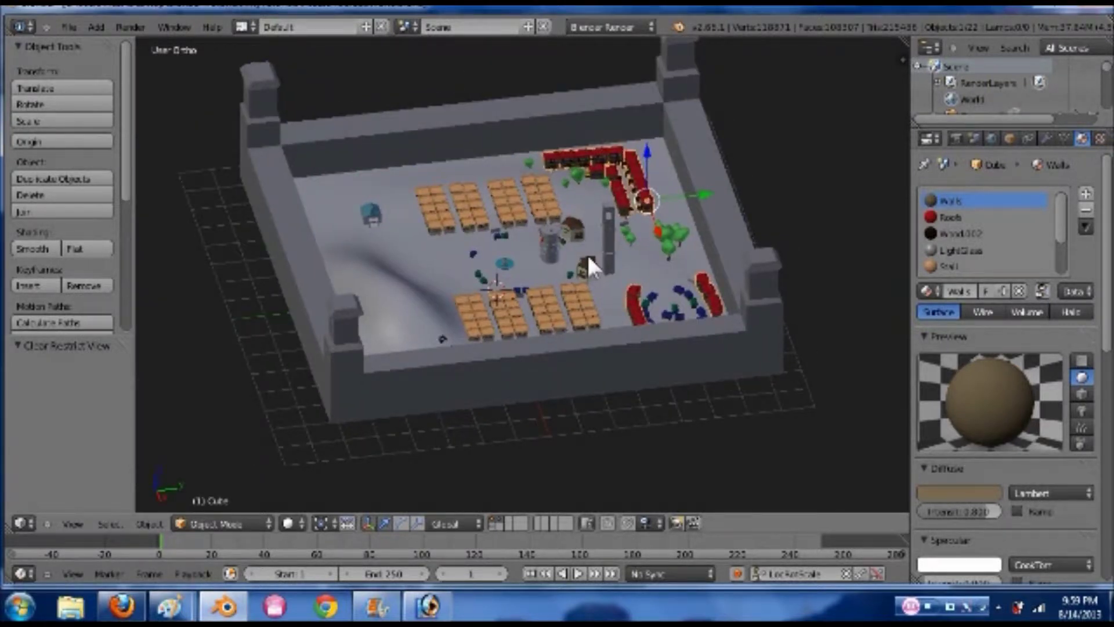
scroll(589, 260, up, 4)
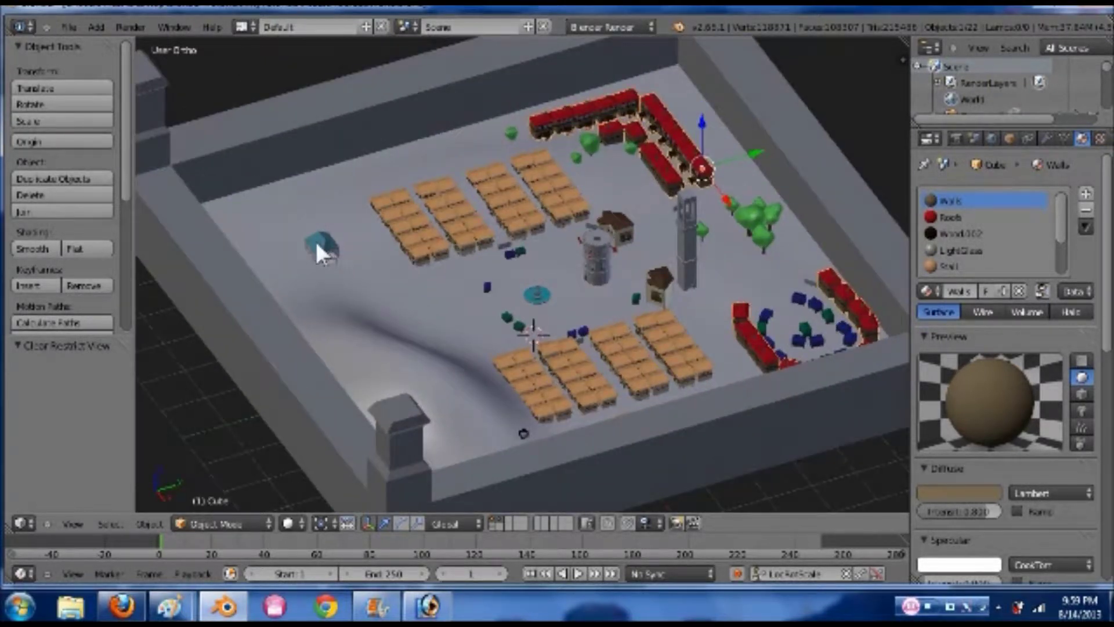
Select and inspect the blue-roofed building outside the house rows, and the tall square stone tower
right_click(320, 248)
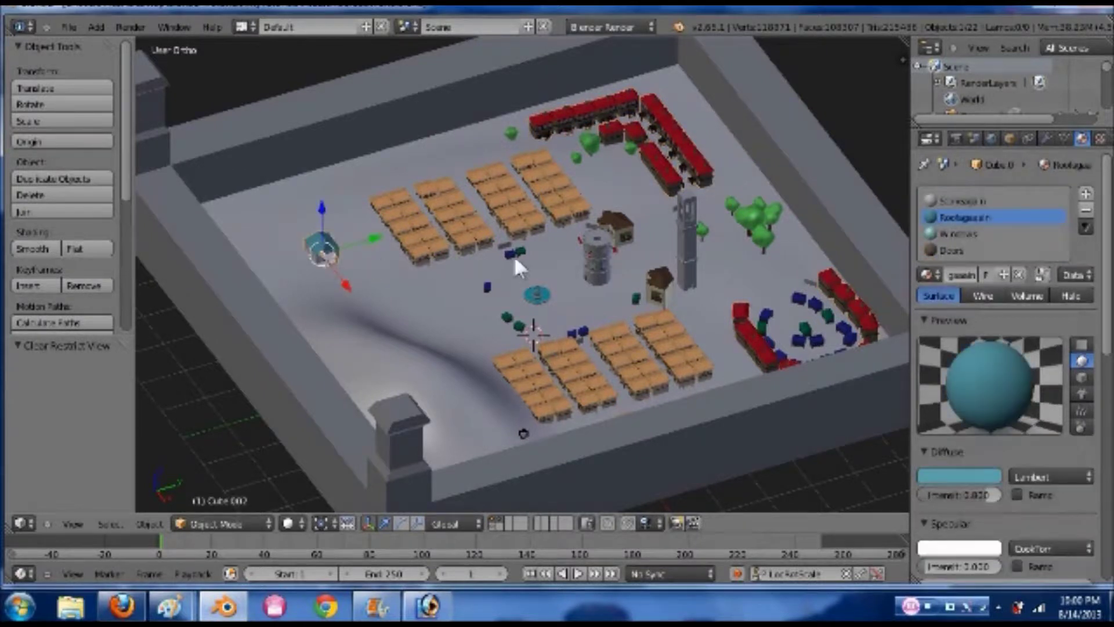
middle_drag(380, 244, 426, 245)
scroll(426, 245, up, 1)
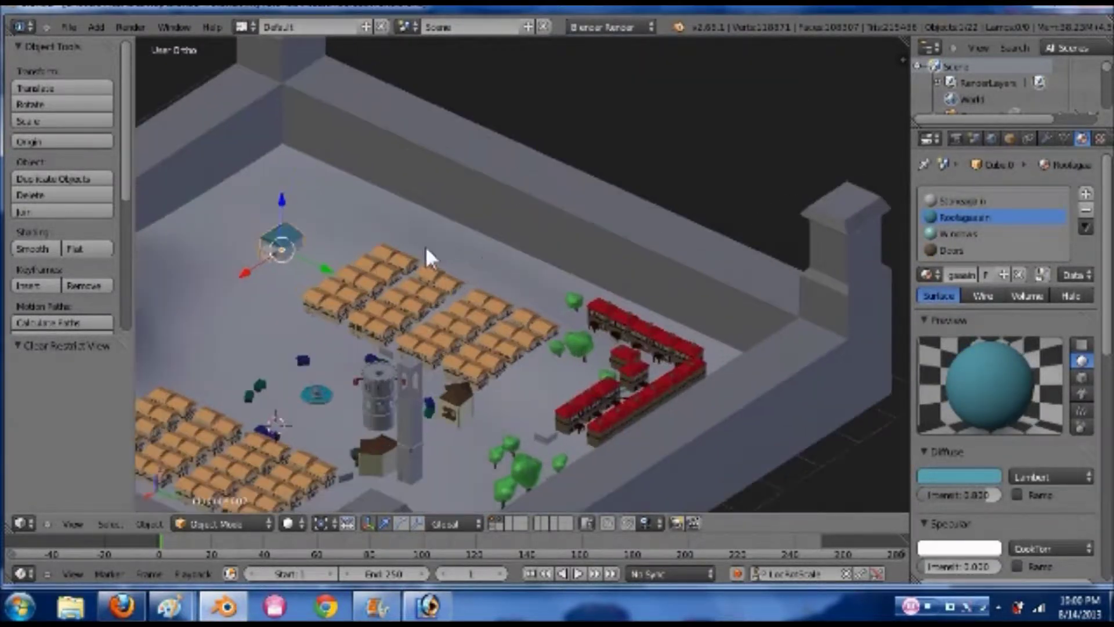
key(KP_Decimal)
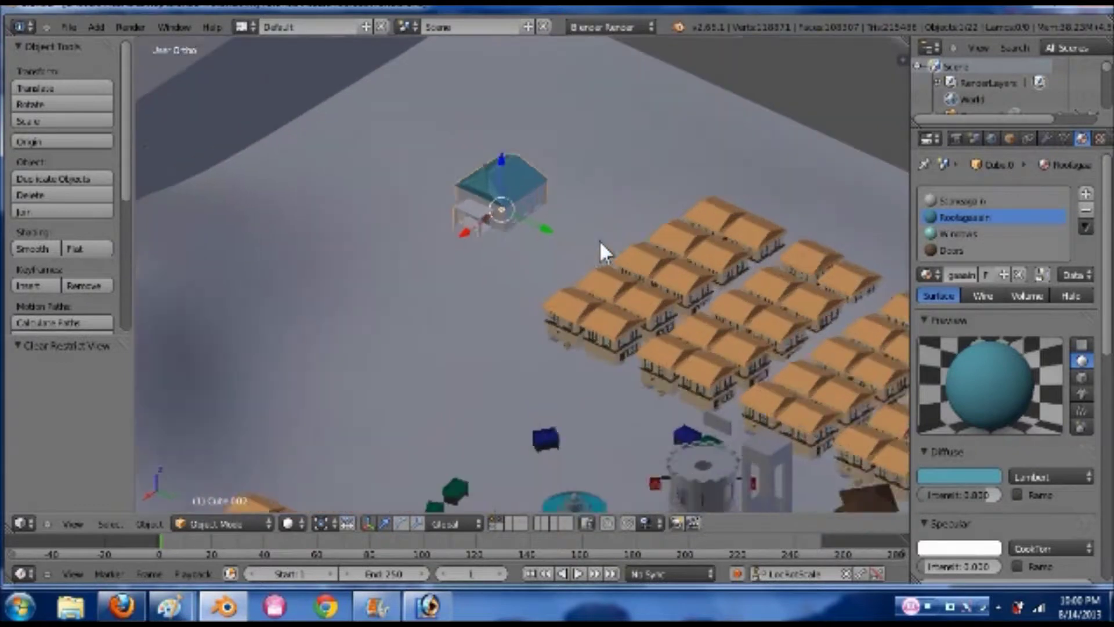
scroll(600, 241, up, 4)
shift+middle_drag(566, 174, 565, 273)
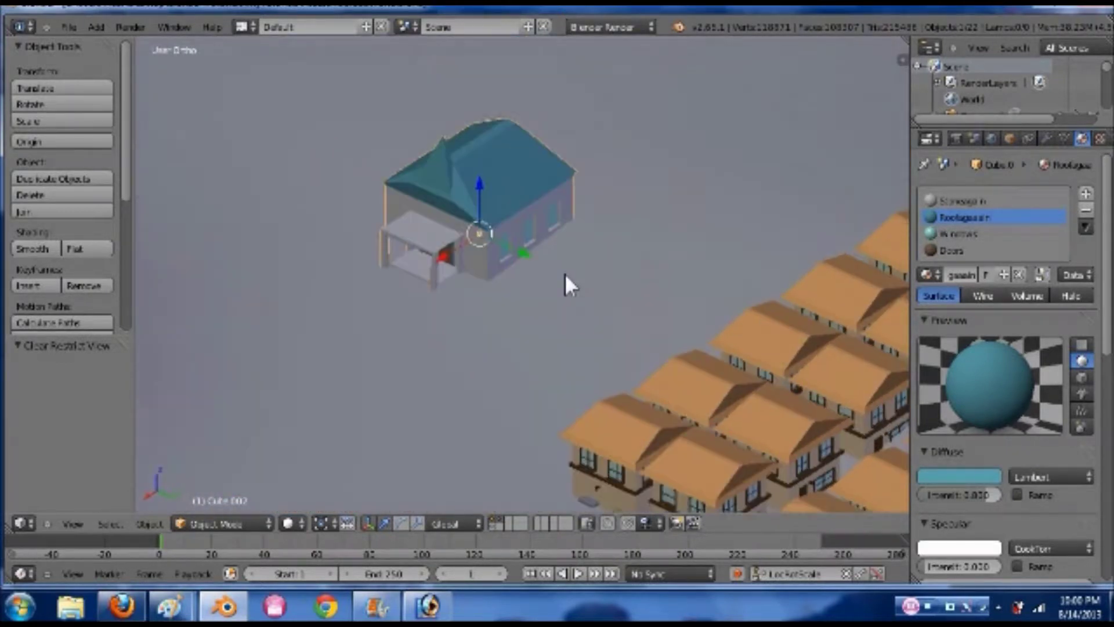
mouse_move(547, 232)
middle_down()
mouse_move(561, 239)
mouse_move(531, 227)
middle_up()
scroll(531, 232, down, 3)
right_click(531, 285)
scroll(464, 291, up, 3)
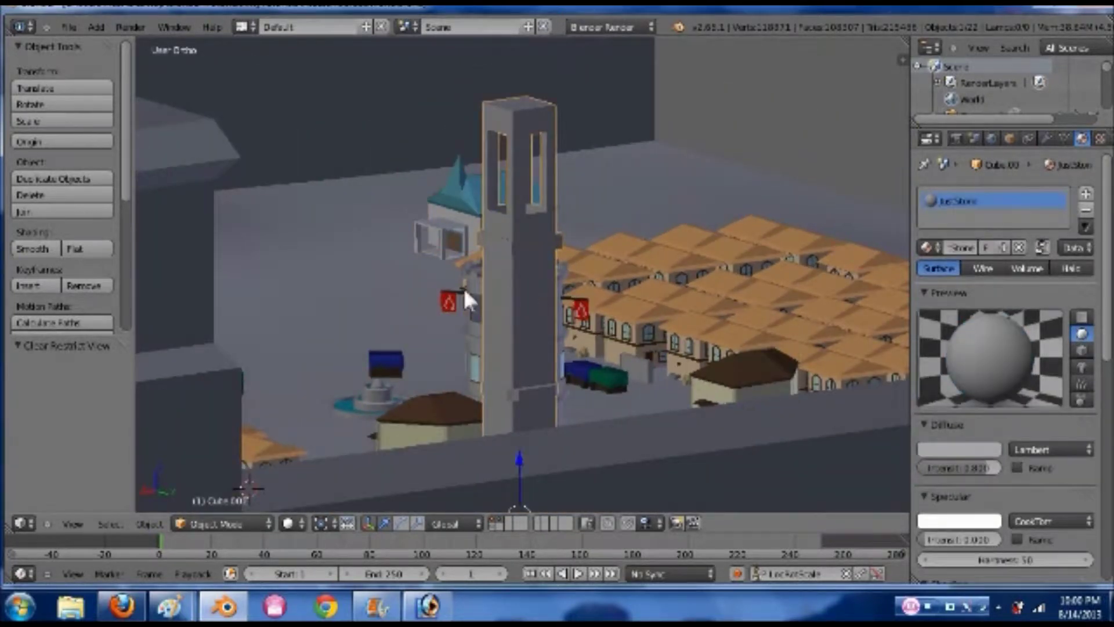
middle_drag(520, 314, 647, 271)
scroll(645, 265, down, 3)
scroll(523, 343, up, 3)
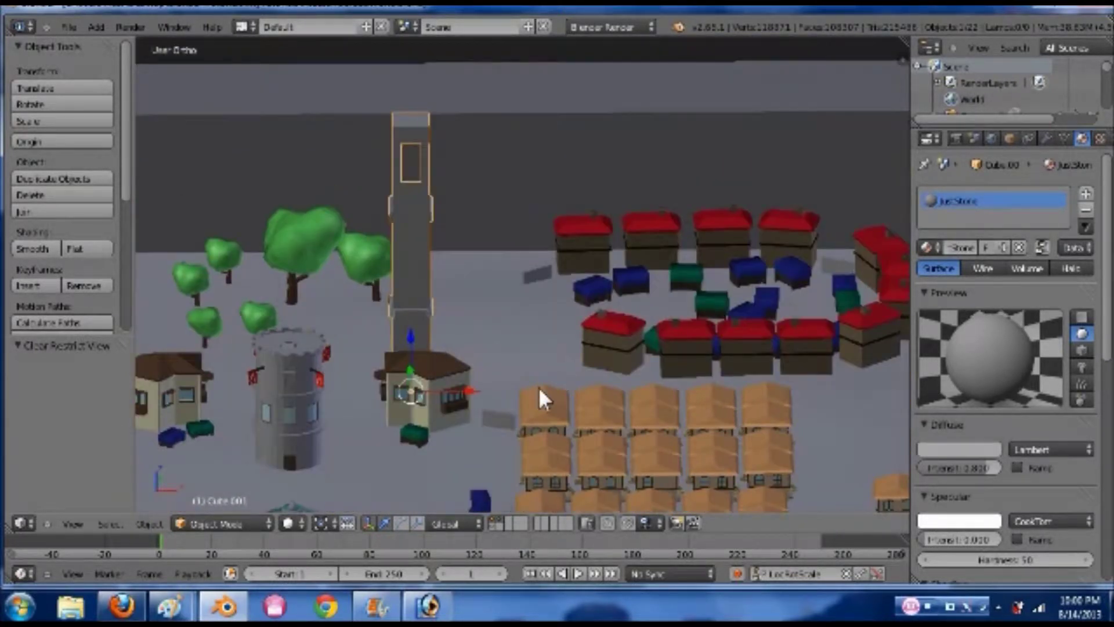
Inspect the round castle tower with its fountain and the brown-roofed house beside it up close
right_click(545, 409)
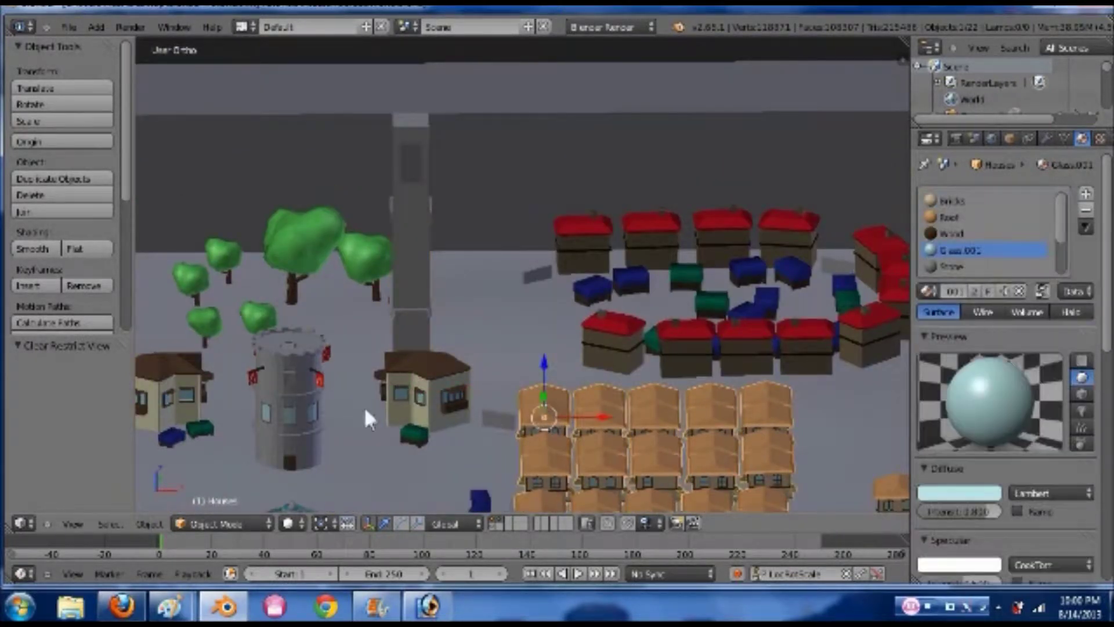
right_click(292, 411)
shift+middle_drag(349, 388, 454, 318)
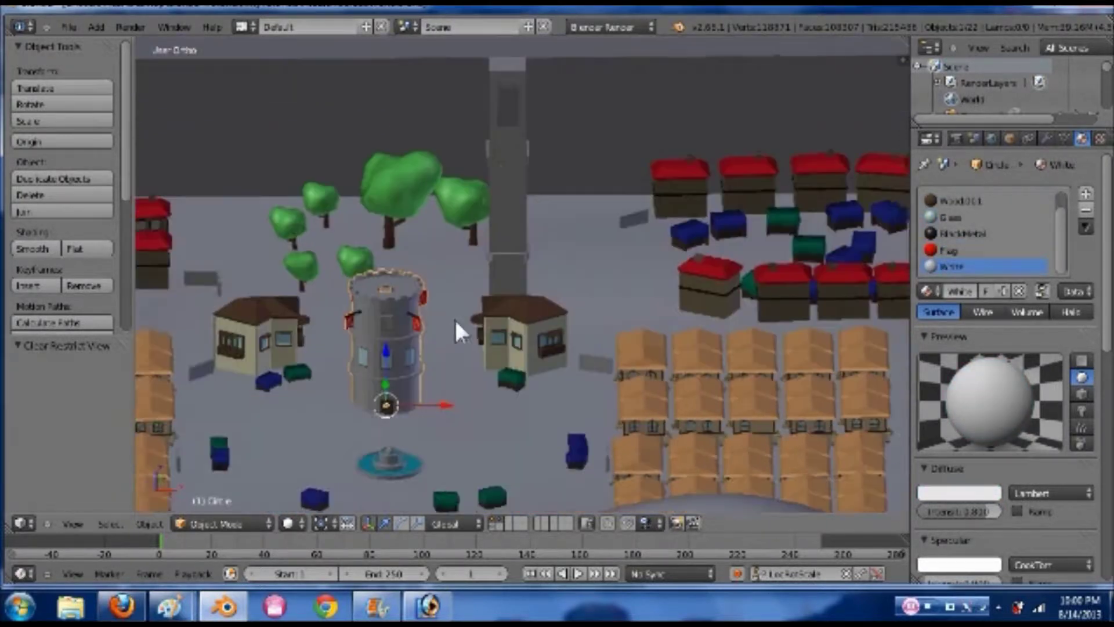
scroll(455, 318, up, 1)
shift+middle_drag(514, 390, 626, 277)
scroll(511, 388, up, 4)
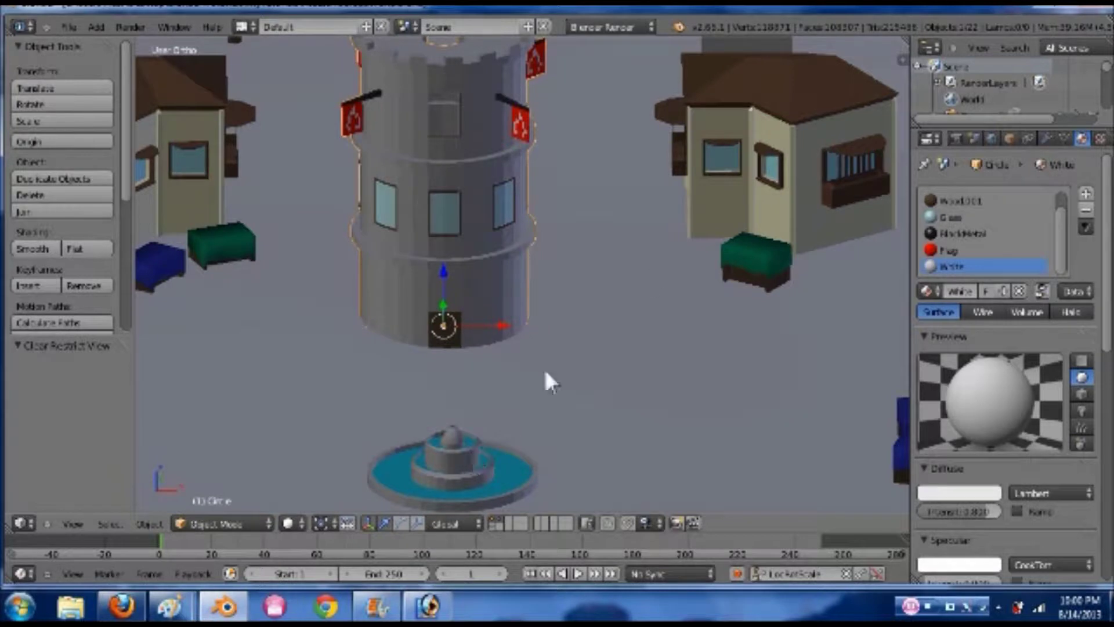
right_click(789, 161)
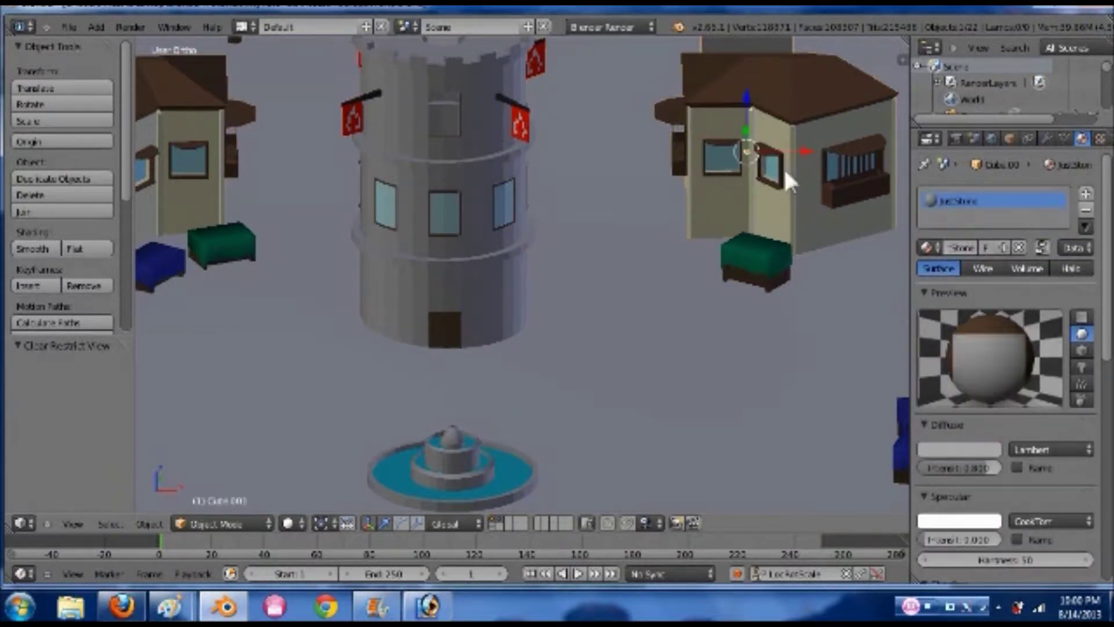
scroll(716, 314, up, 4)
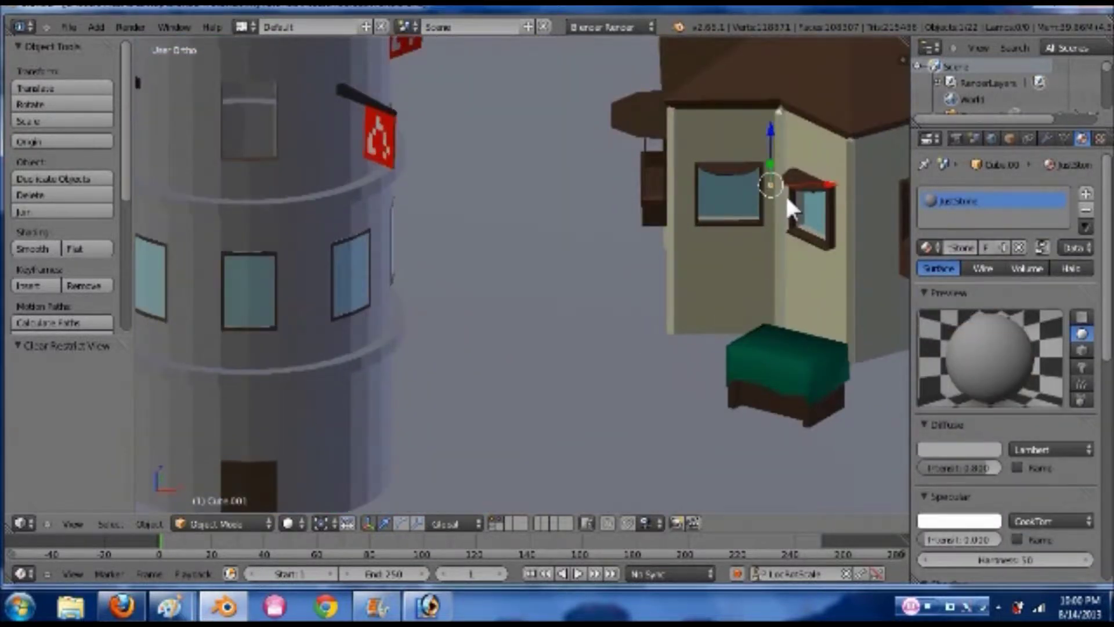
right_click(781, 214)
key(KP_Decimal)
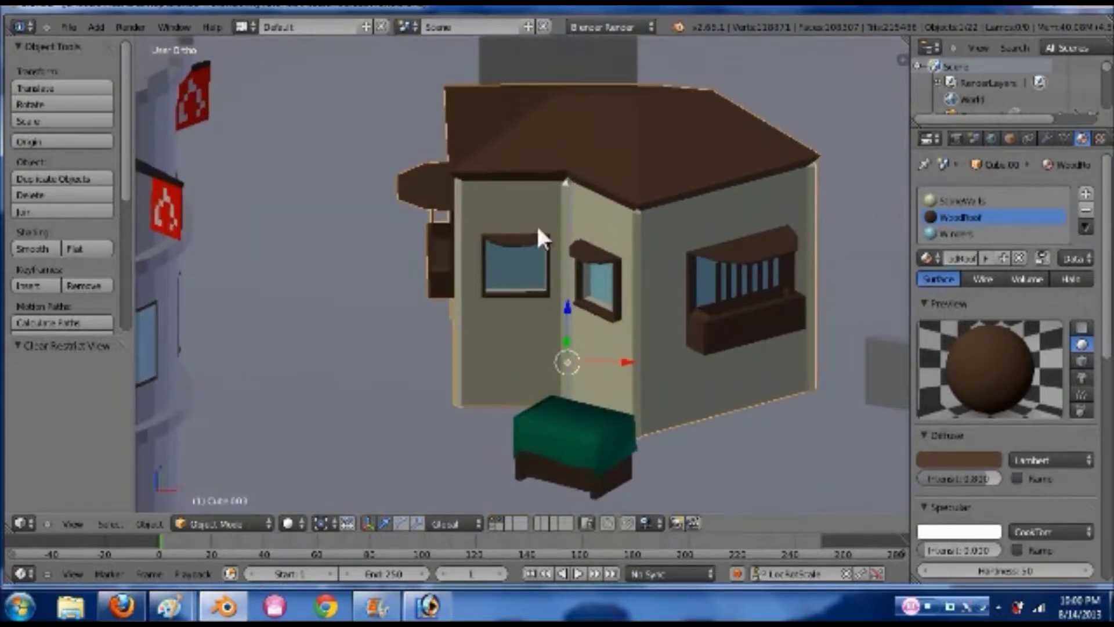
scroll(579, 430, down, 2)
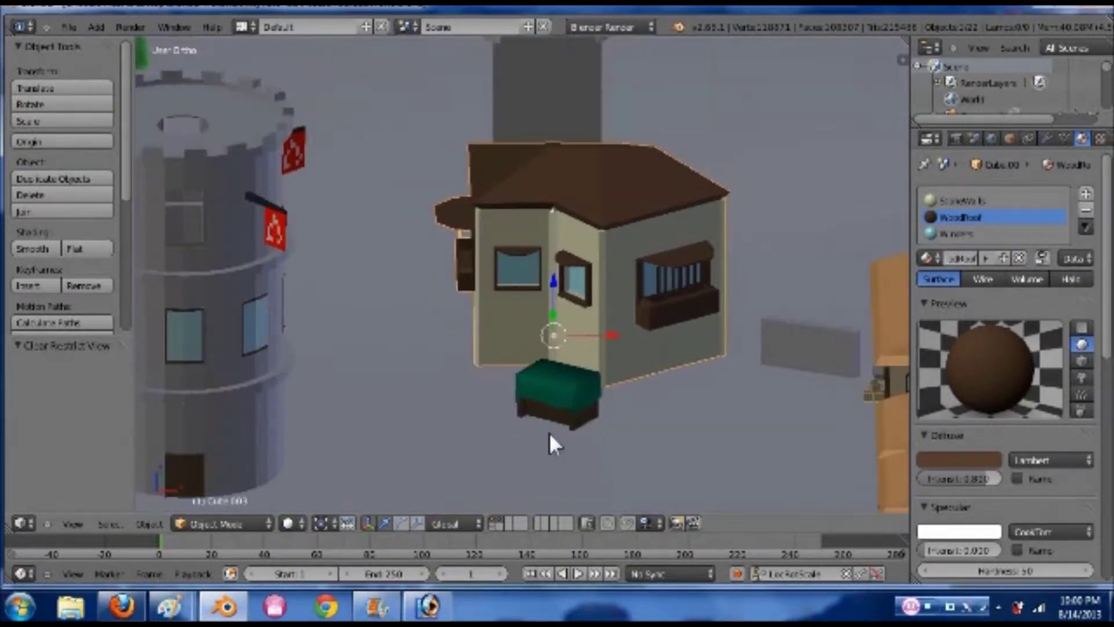
Inspect the ring of red-roofed buildings around the blue and green market stalls and select the buildings
scroll(630, 340, down, 4)
shift+middle_drag(689, 282, 440, 400)
mouse_move(782, 223)
middle_down()
mouse_move(803, 232)
mouse_move(788, 214)
middle_up()
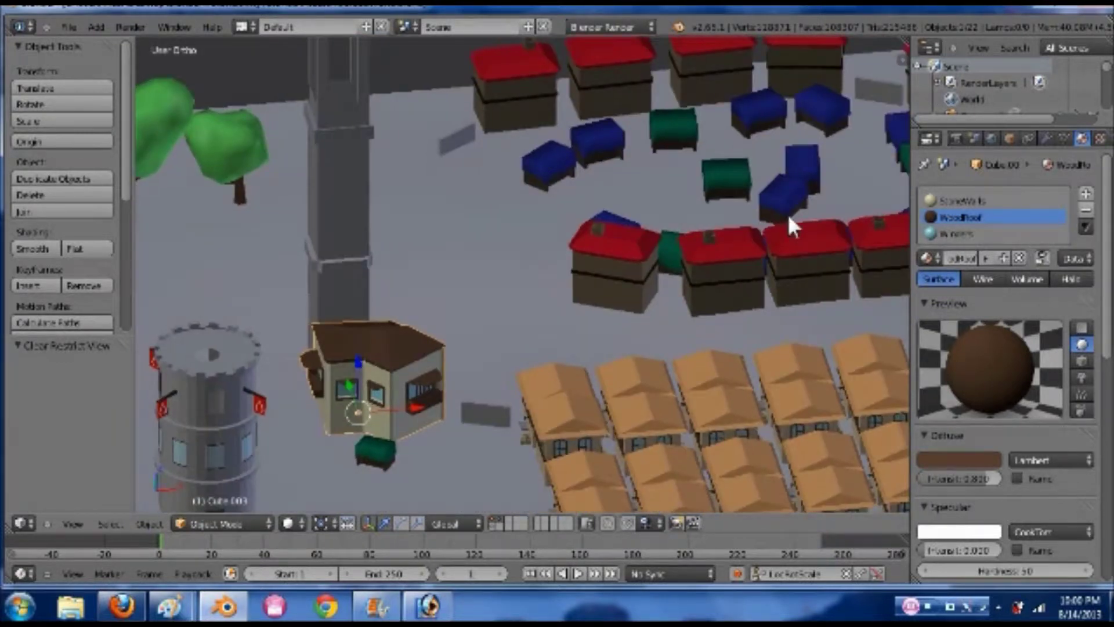
scroll(615, 302, up, 4)
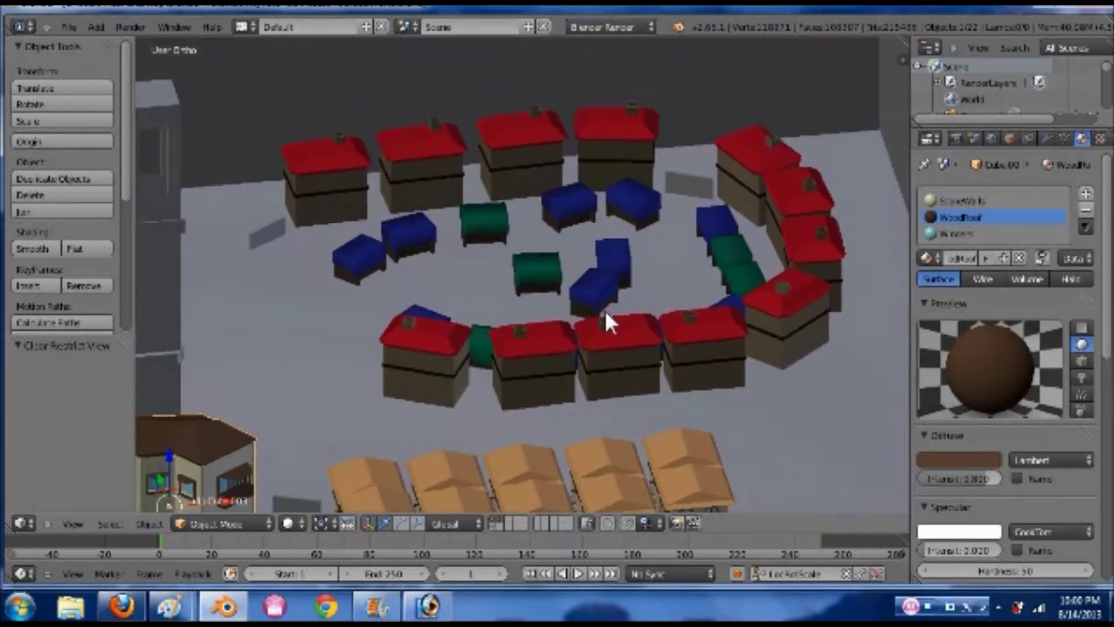
right_click(704, 319)
Examine the town layout from above, covering the orange-roofed blocks, the fountain, both towers and the red-roofed rows
mouse_move(590, 333)
middle_down()
mouse_move(454, 345)
mouse_move(456, 331)
mouse_move(773, 183)
middle_up()
scroll(523, 333, down, 4)
shift+middle_drag(465, 263, 742, 122)
middle_drag(330, 324, 495, 309)
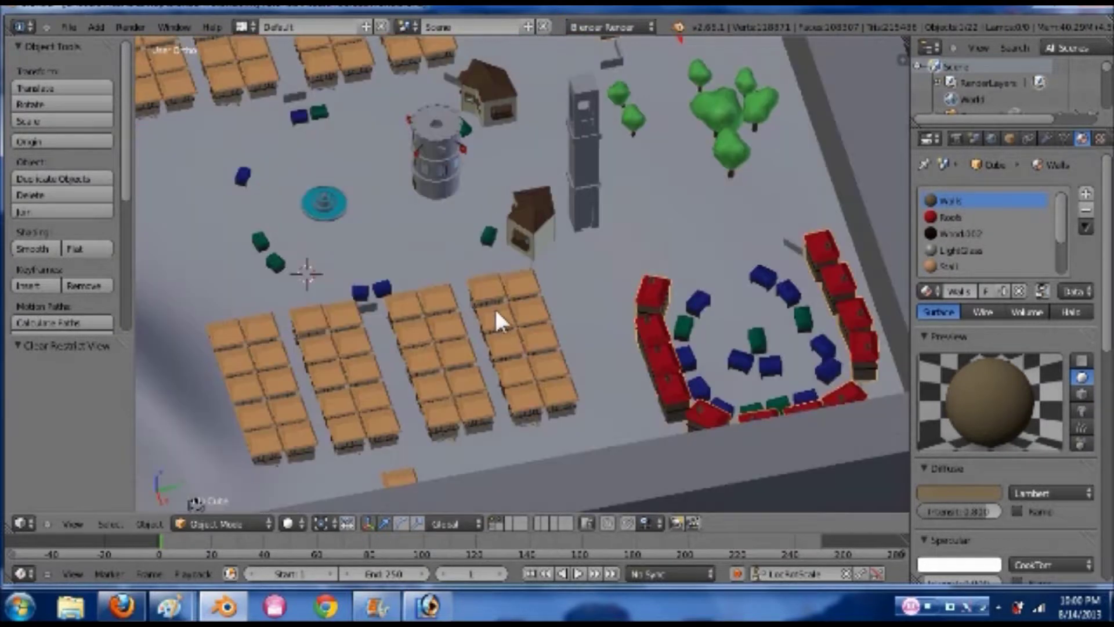
scroll(490, 290, down, 1)
scroll(491, 286, down, 1)
shift+middle_drag(498, 257, 585, 300)
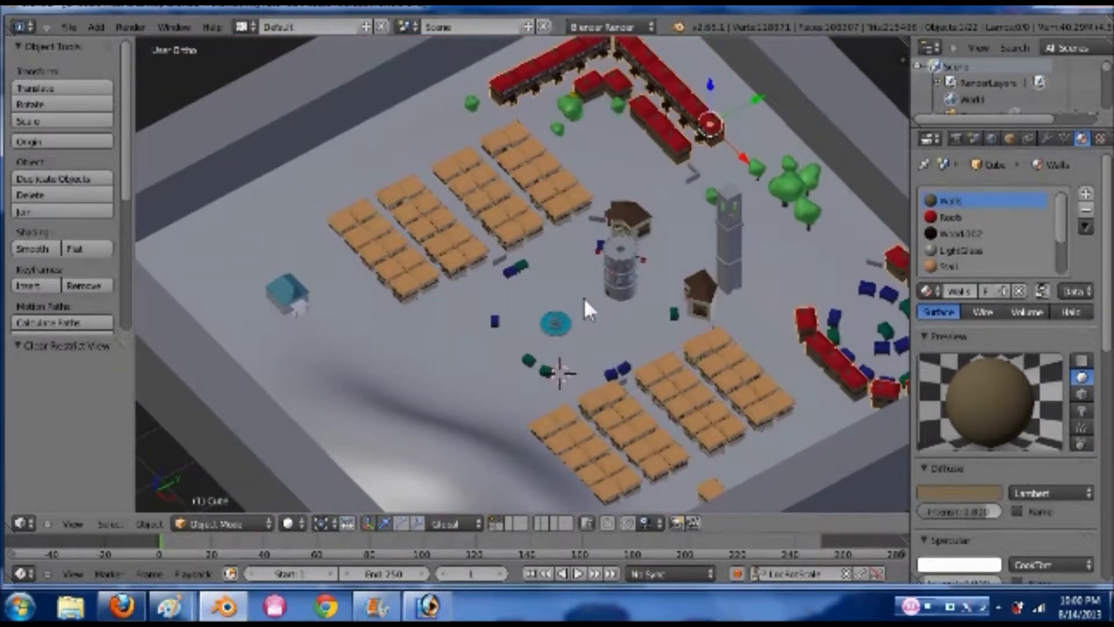
shift+middle_drag(761, 182, 729, 215)
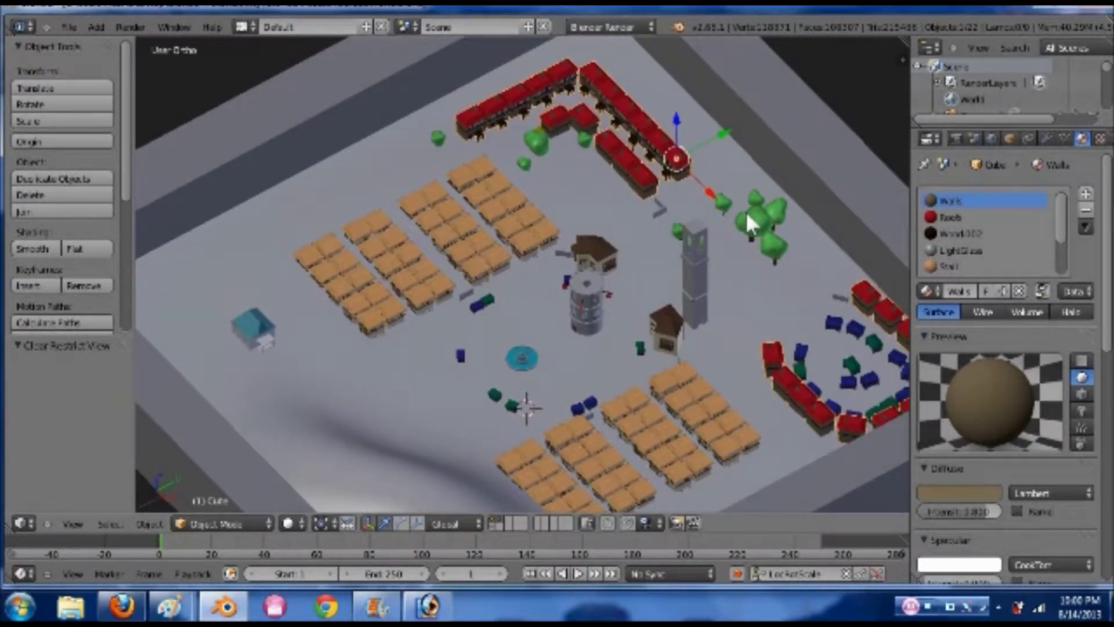
Select the group of trees near the tall square tower and inspect it up close
right_click(746, 211)
middle_drag(691, 258, 792, 255)
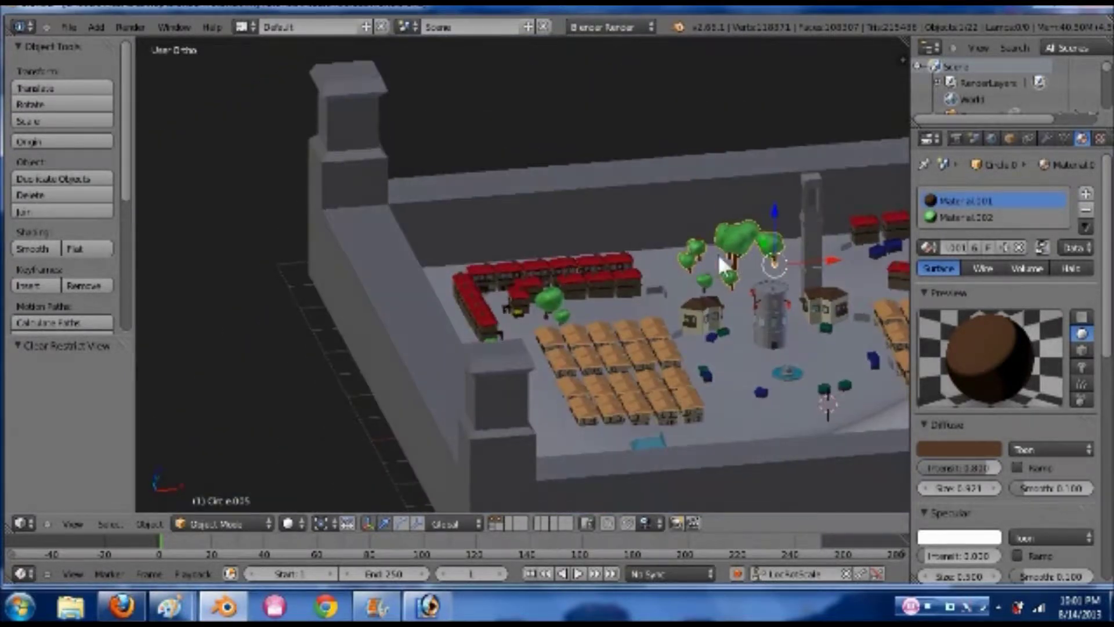
shift+middle_drag(673, 252, 658, 250)
scroll(673, 254, up, 4)
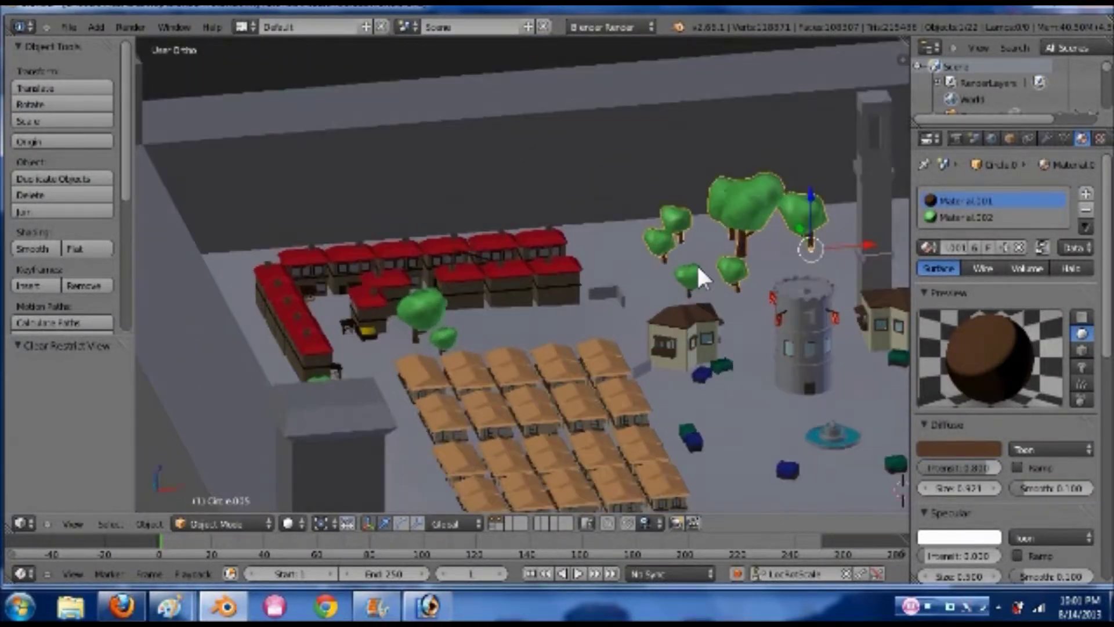
shift+middle_drag(761, 262, 617, 290)
scroll(656, 291, up, 6)
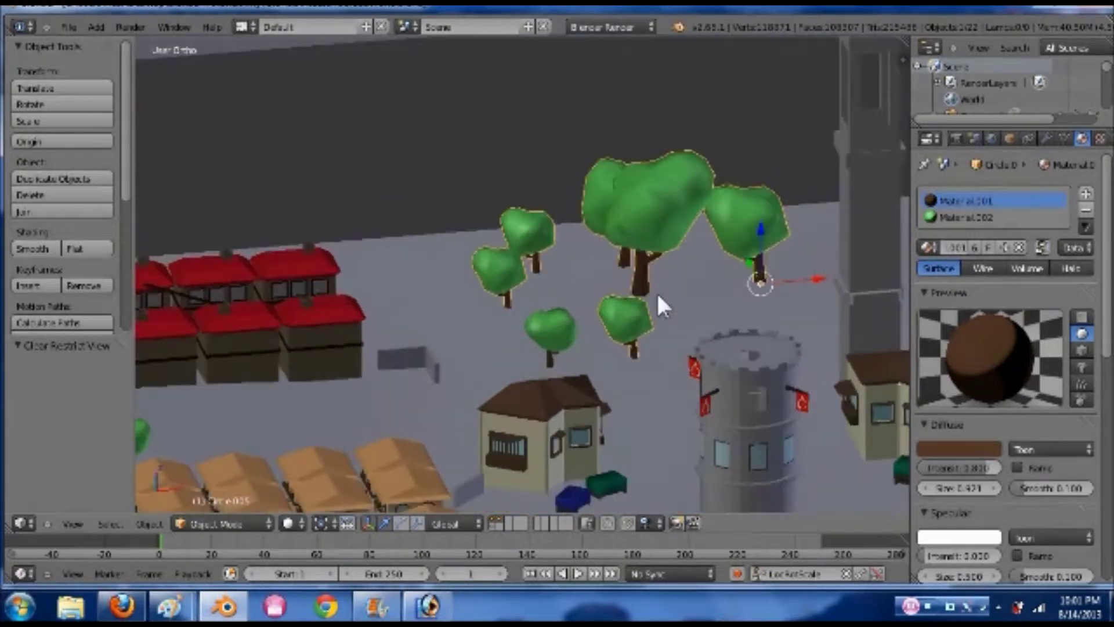
scroll(755, 290, down, 2)
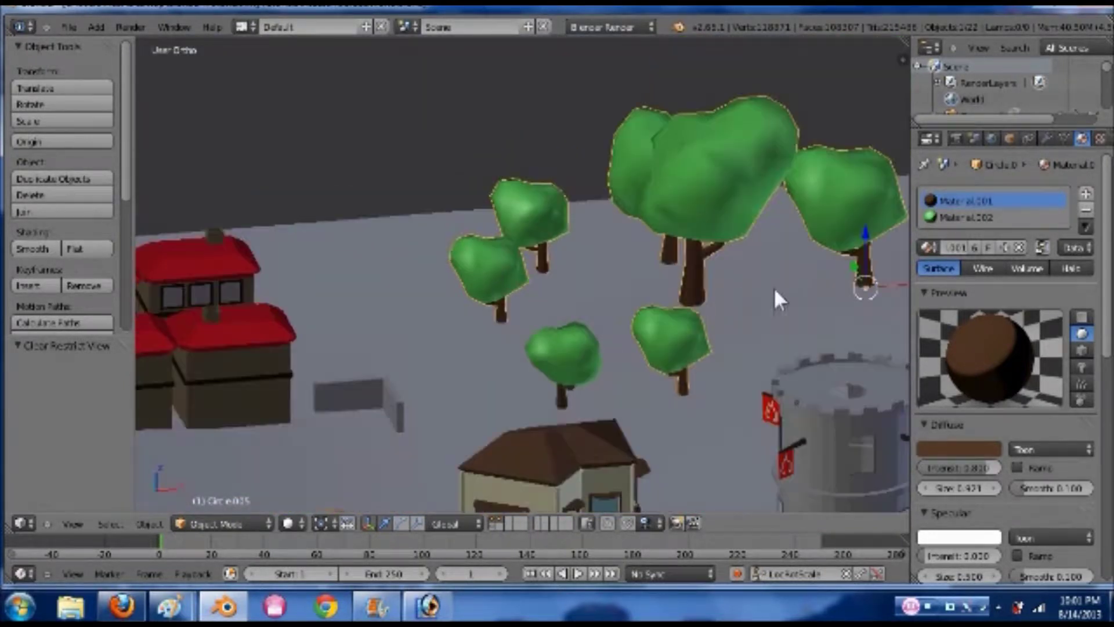
shift+middle_drag(793, 293, 629, 281)
Inspect the mesh of the selected tree group in Edit Mode from several angles, returning to Object Mode
key(Tab)
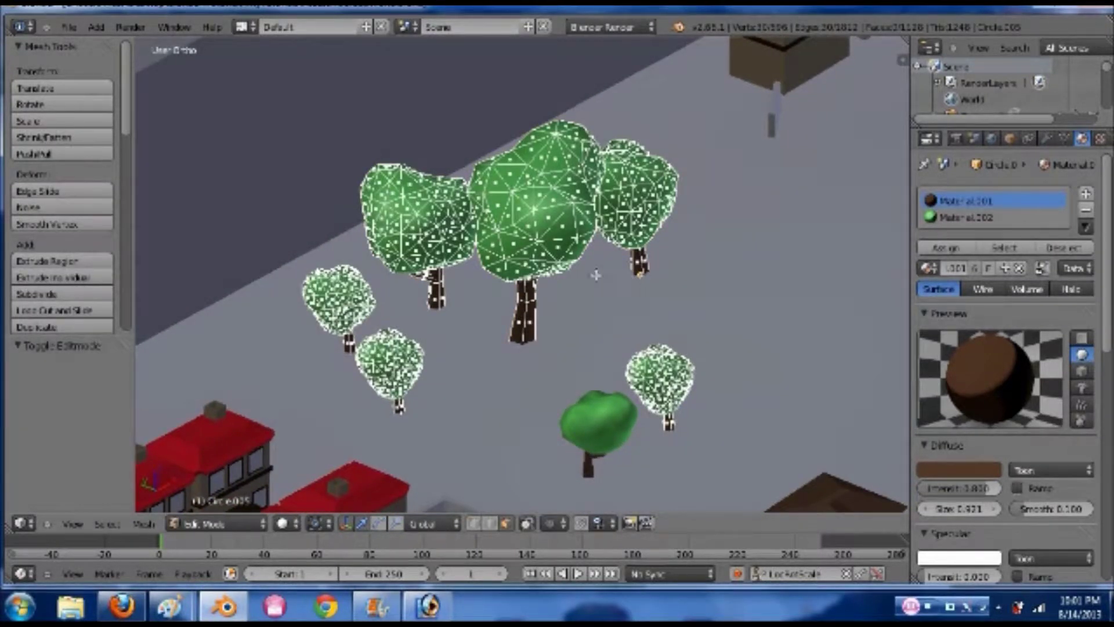
key(Tab)
scroll(590, 288, down, 3)
shift+middle_drag(573, 350, 587, 240)
middle_drag(659, 234, 632, 308)
scroll(579, 221, up, 2)
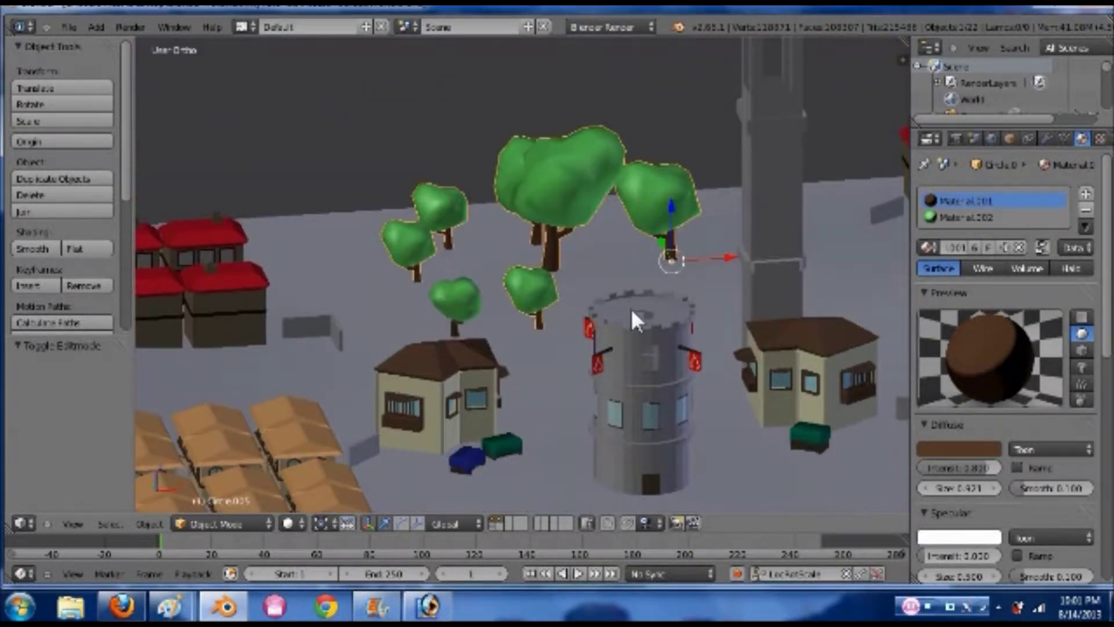
scroll(607, 282, up, 1)
key(Tab)
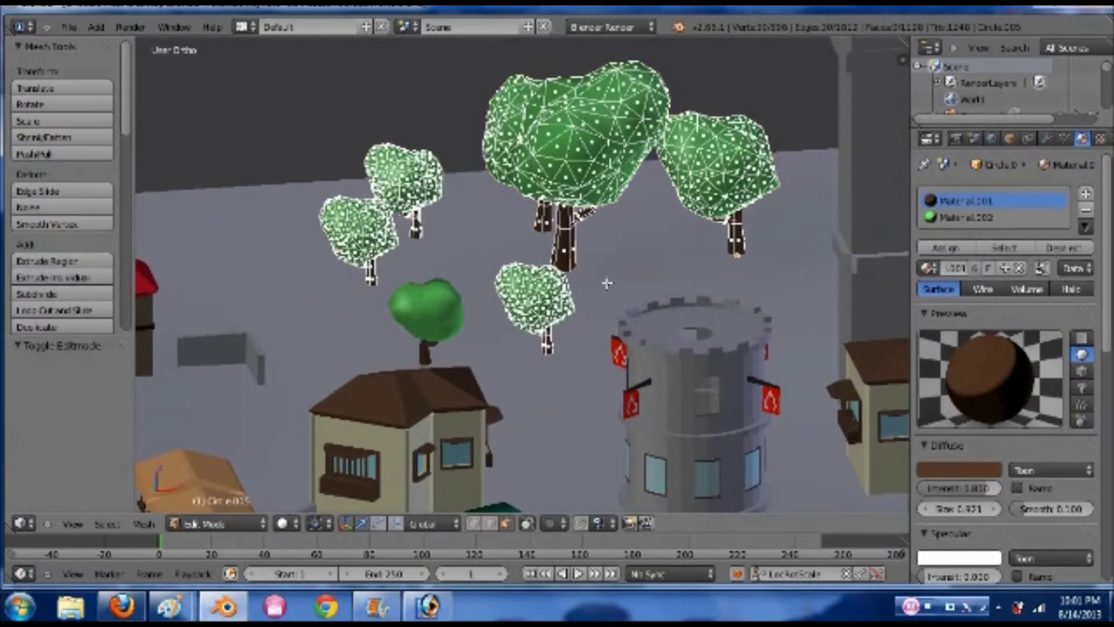
scroll(607, 282, up, 3)
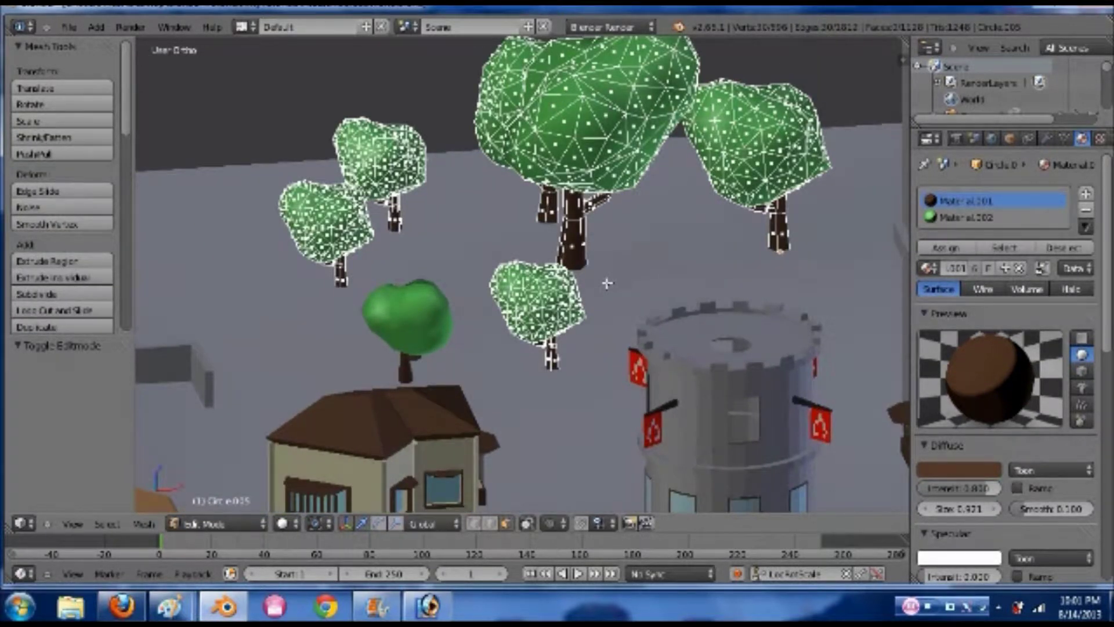
scroll(607, 283, down, 3)
key(Tab)
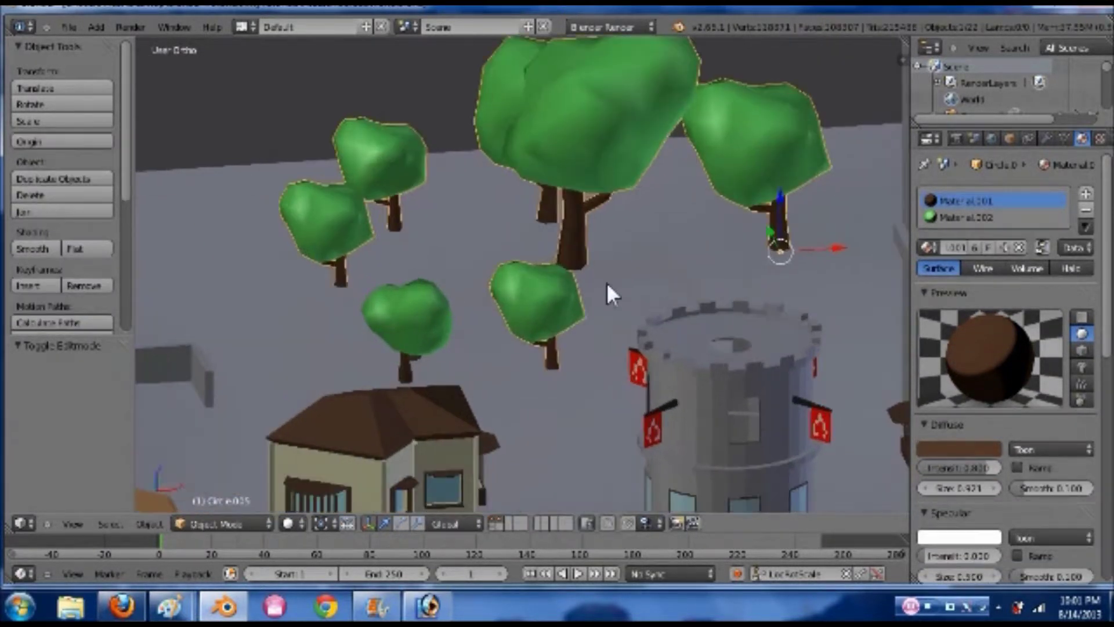
middle_drag(590, 280, 566, 162)
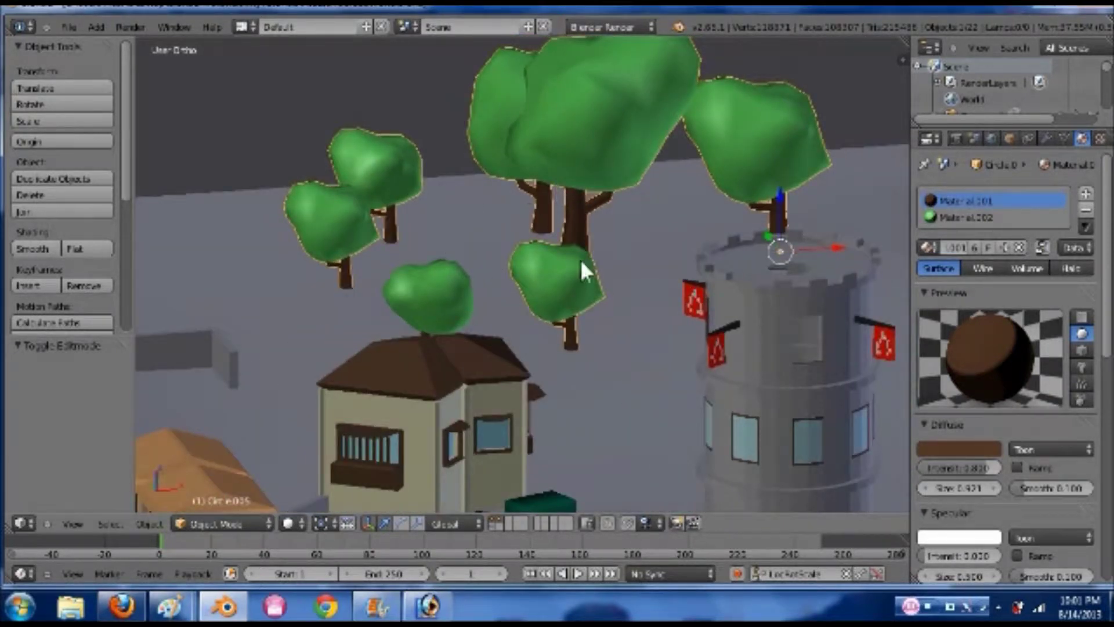
Review the area around the L-shaped red-roofed rows and select the large tree beside them
scroll(578, 257, down, 5)
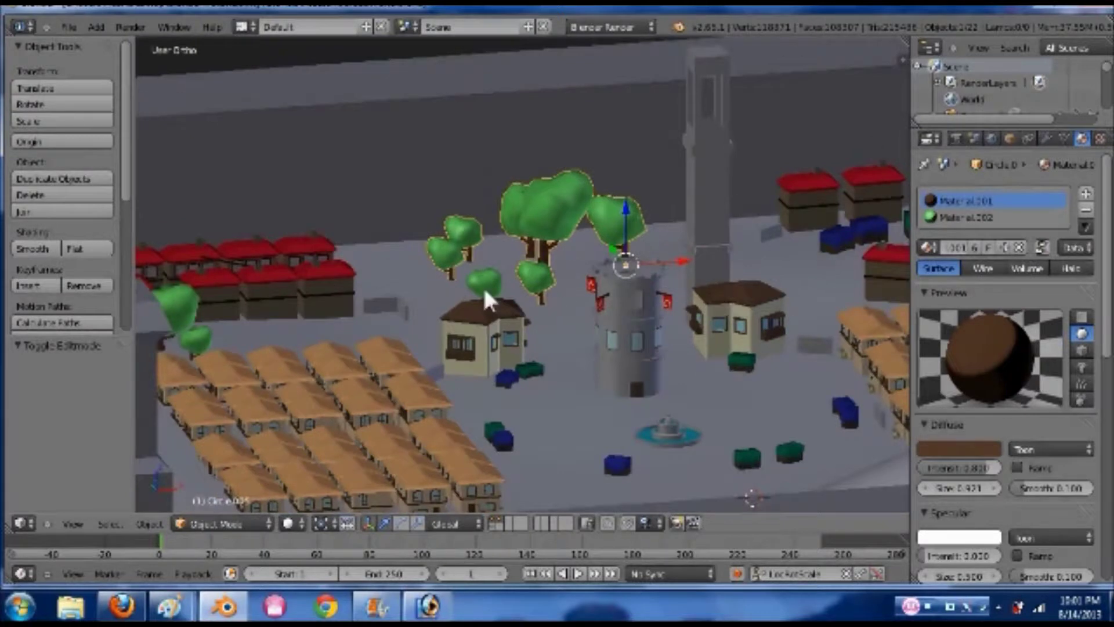
scroll(476, 290, down, 2)
middle_drag(562, 204, 542, 247)
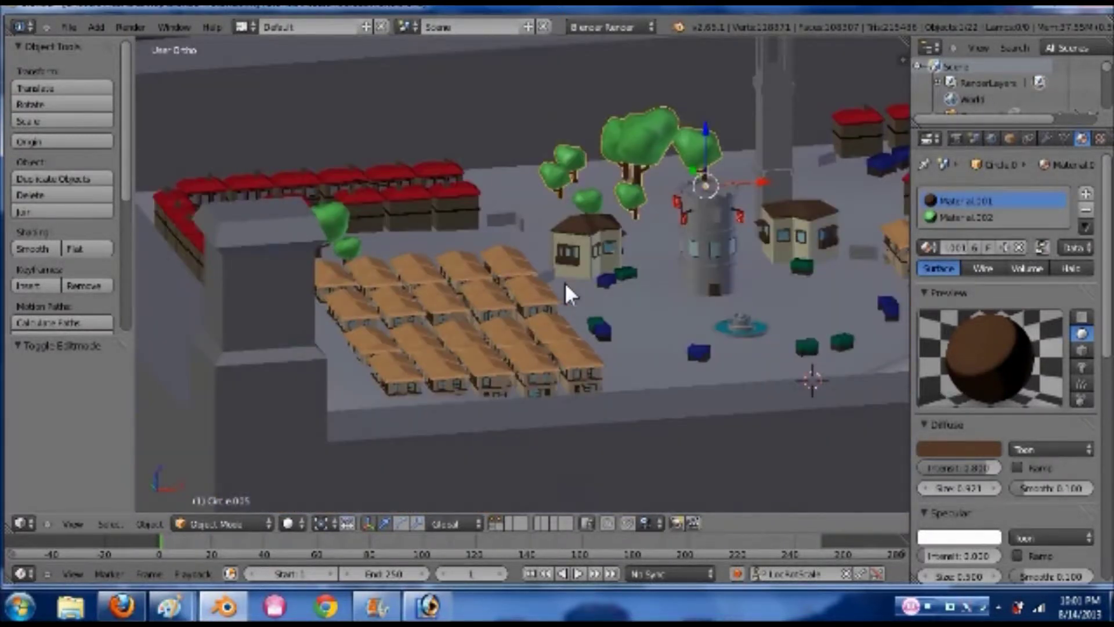
middle_drag(566, 285, 565, 285)
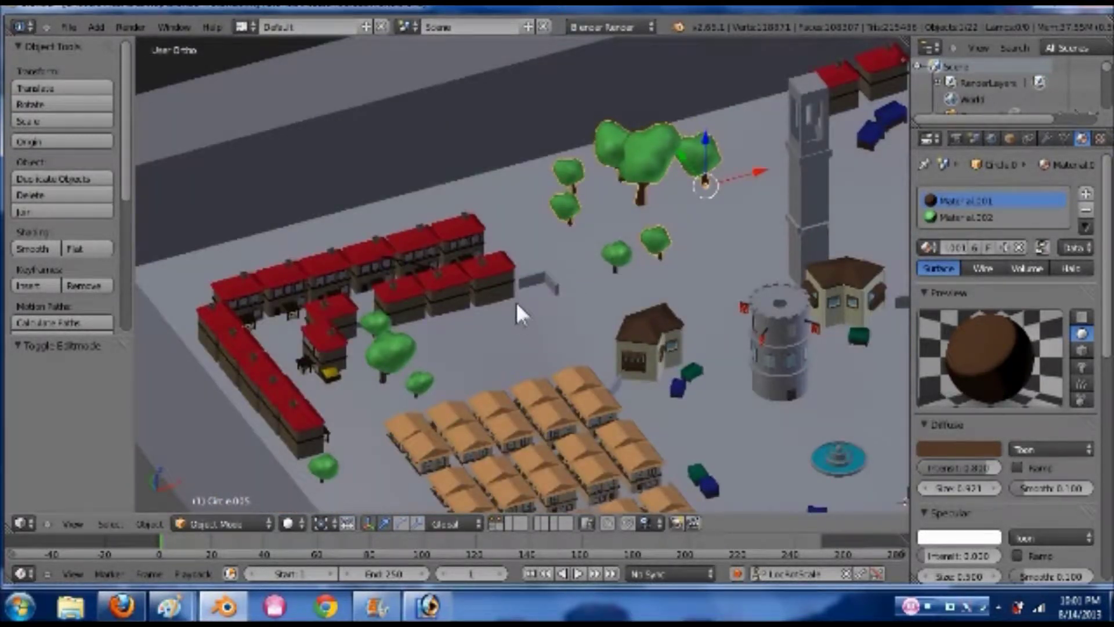
shift+middle_drag(572, 286, 511, 320)
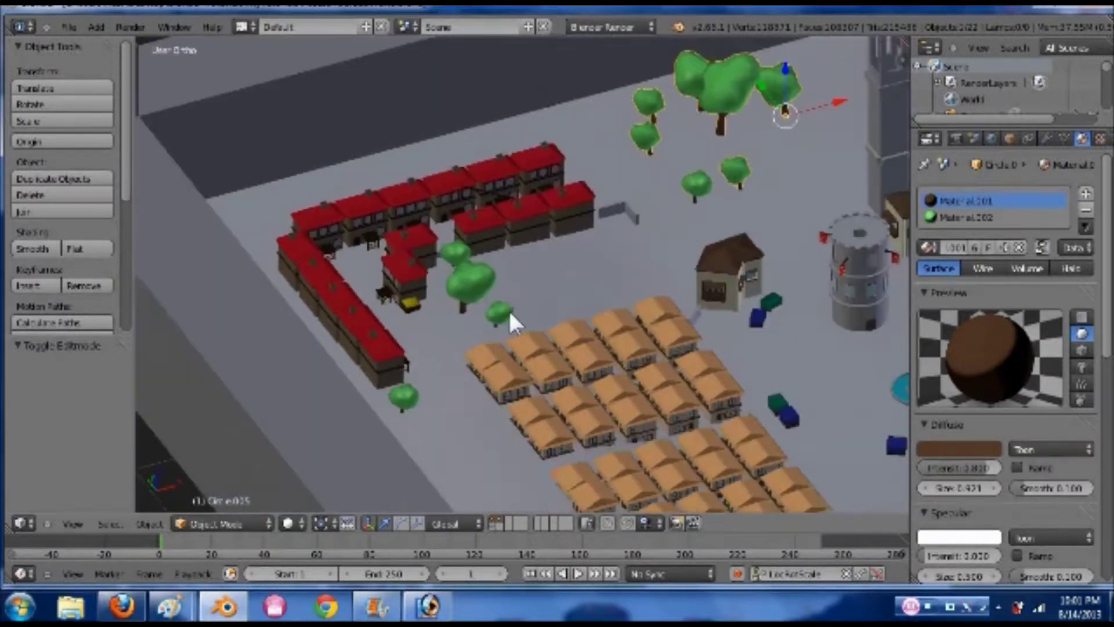
right_click(467, 284)
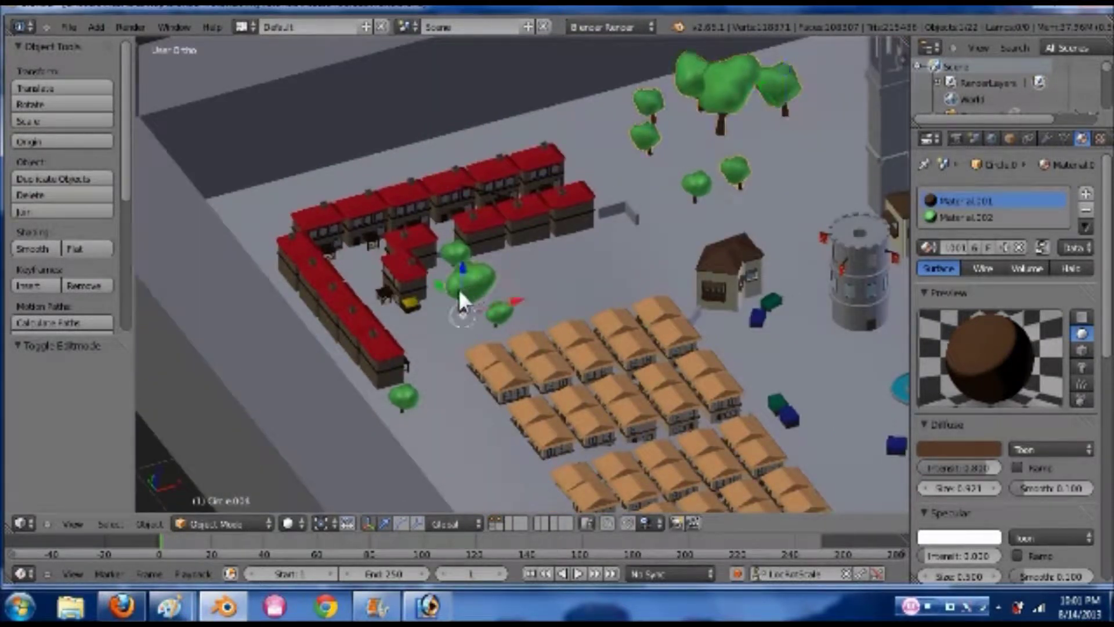
Select the small yellow-filled wooden box beside the red-roofed house and inspect it up close
right_click(409, 306)
scroll(487, 295, up, 5)
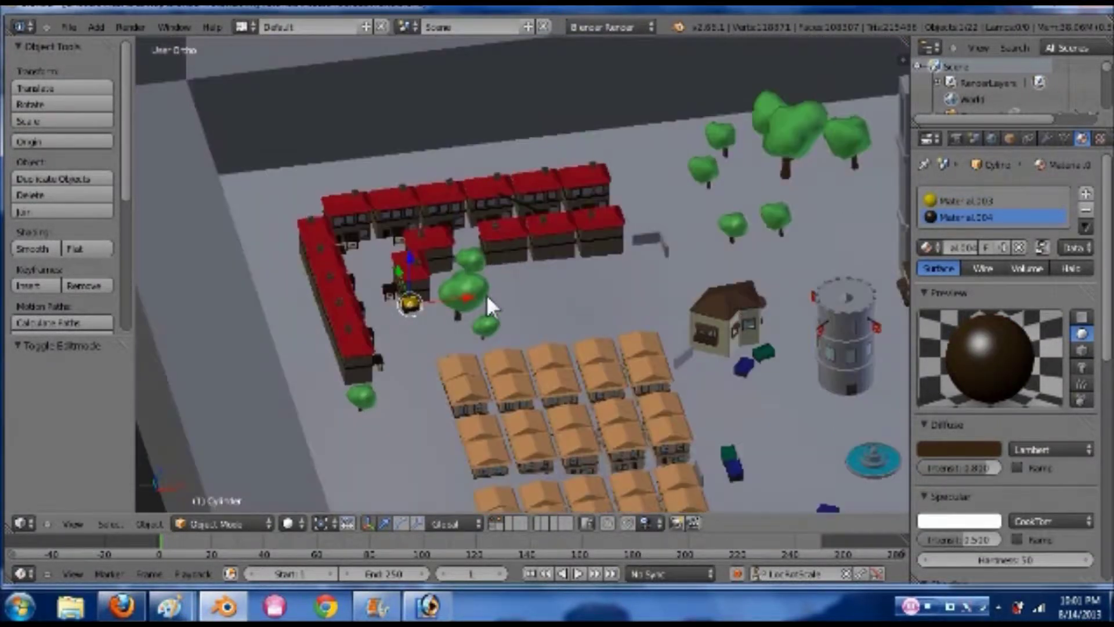
scroll(562, 249, up, 6)
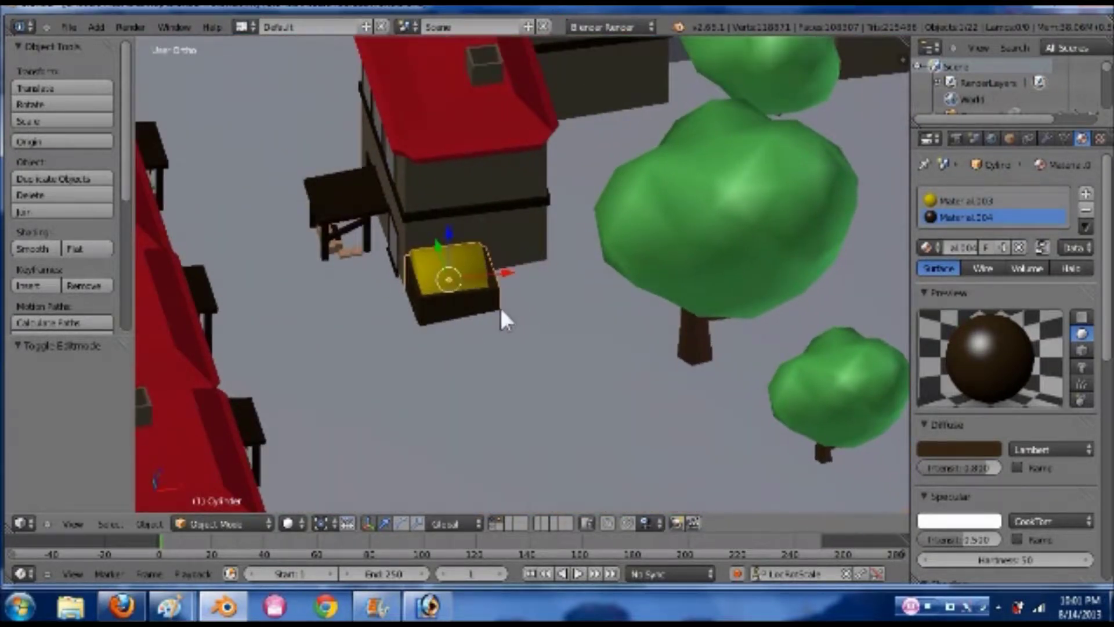
shift+middle_drag(516, 321, 519, 276)
Try a freehand grease pencil loop on the ground near the yellow-filled box, and erase it
mouse_move(470, 298)
mouse_down()
mouse_move(406, 295)
mouse_move(488, 366)
mouse_move(469, 297)
mouse_up()
scroll(519, 302, down, 5)
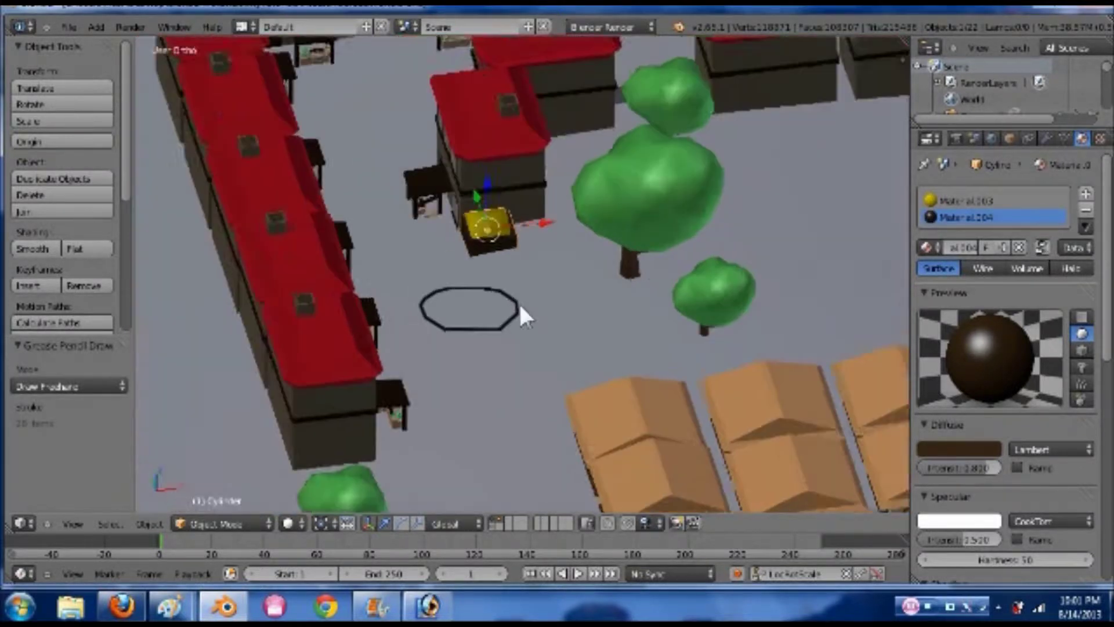
middle_drag(542, 304, 545, 316)
mouse_move(313, 312)
right_down()
mouse_move(348, 331)
mouse_move(339, 348)
mouse_move(365, 343)
mouse_move(325, 342)
right_up()
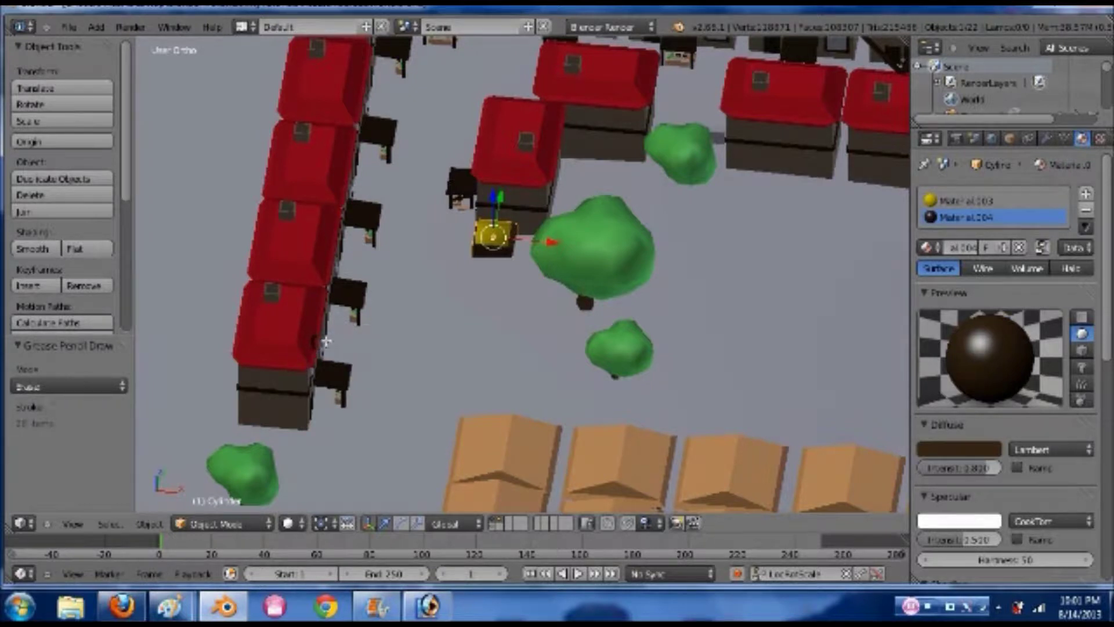
Set the grease pencil drawing placement to Surface
key(n)
scroll(830, 230, down, 5)
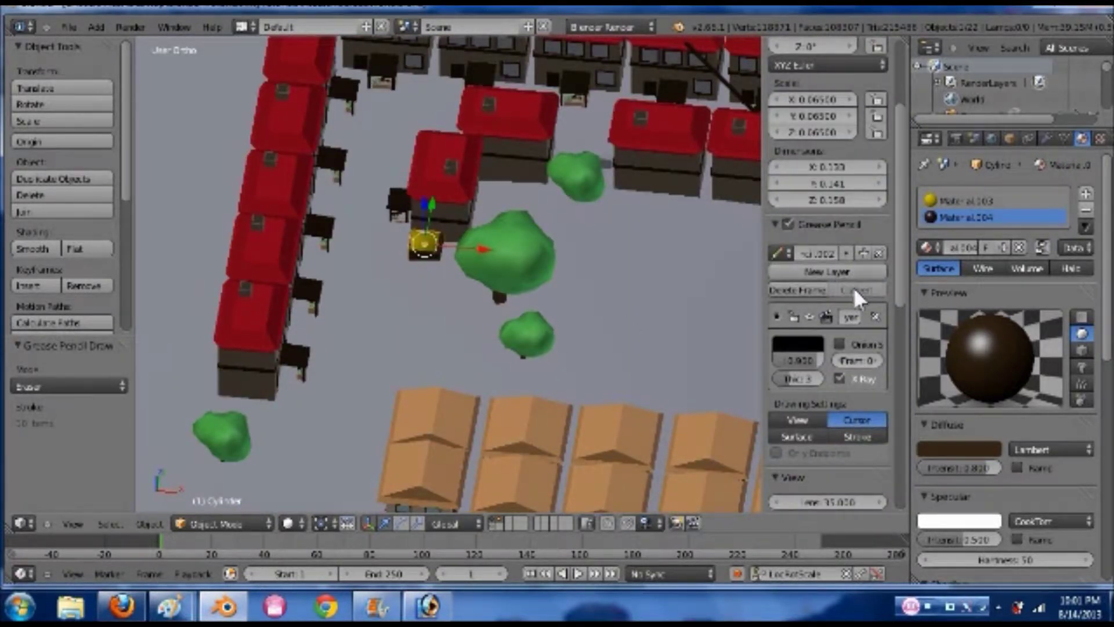
scroll(859, 293, down, 2)
click(791, 406)
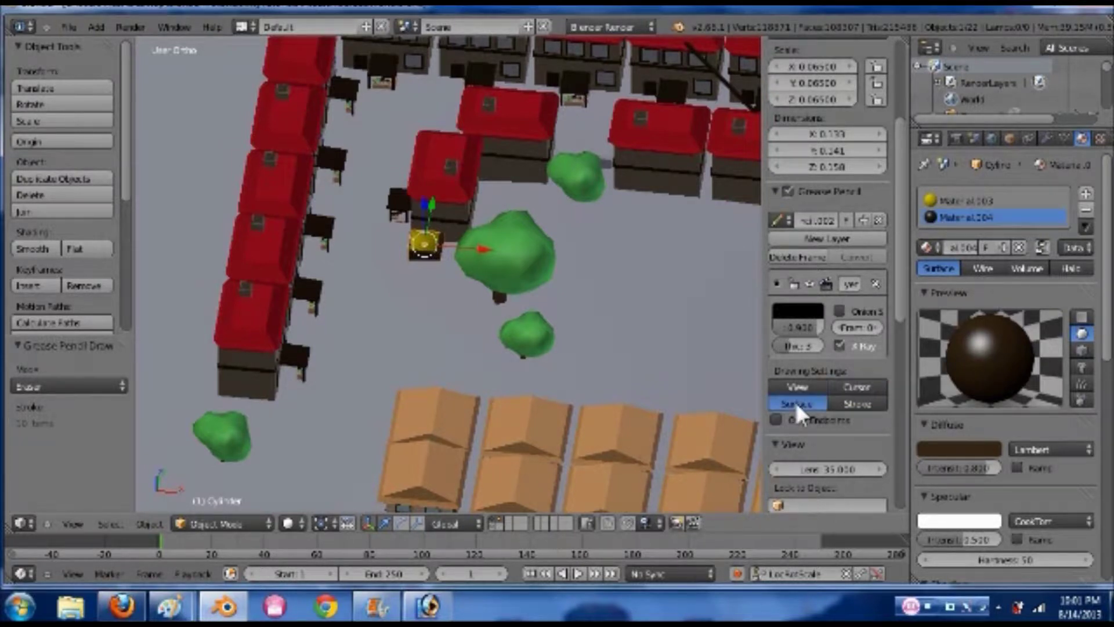
key(n)
Start the Screencast Keys display in the 3D view
scroll(592, 332, down, 3)
shift+middle_drag(543, 301, 265, 300)
key(n)
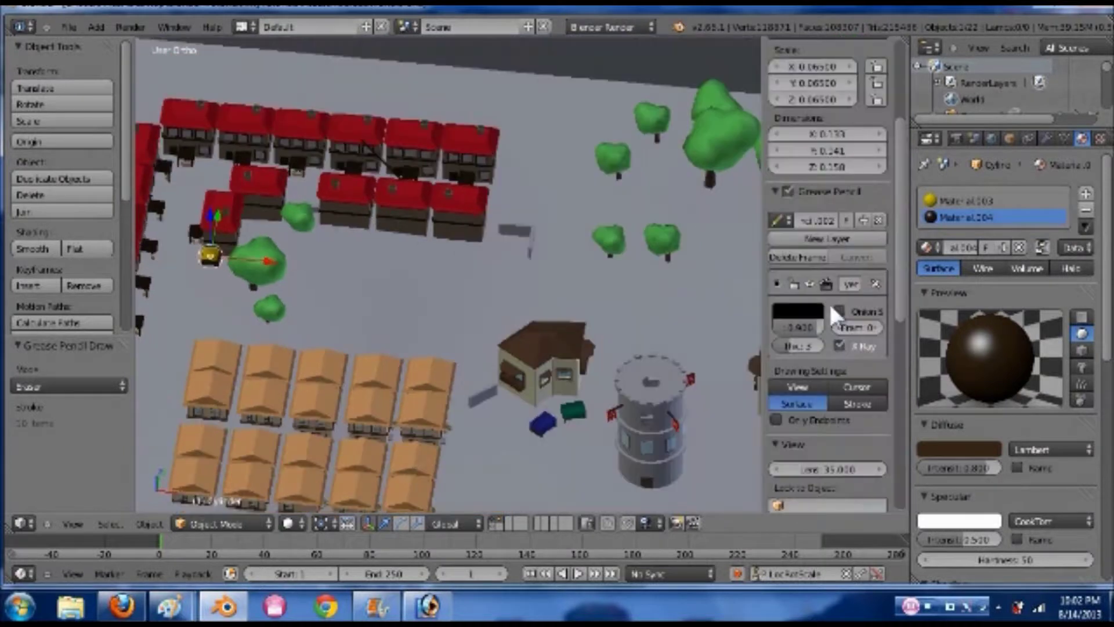
scroll(838, 375, down, 5)
scroll(838, 412, down, 6)
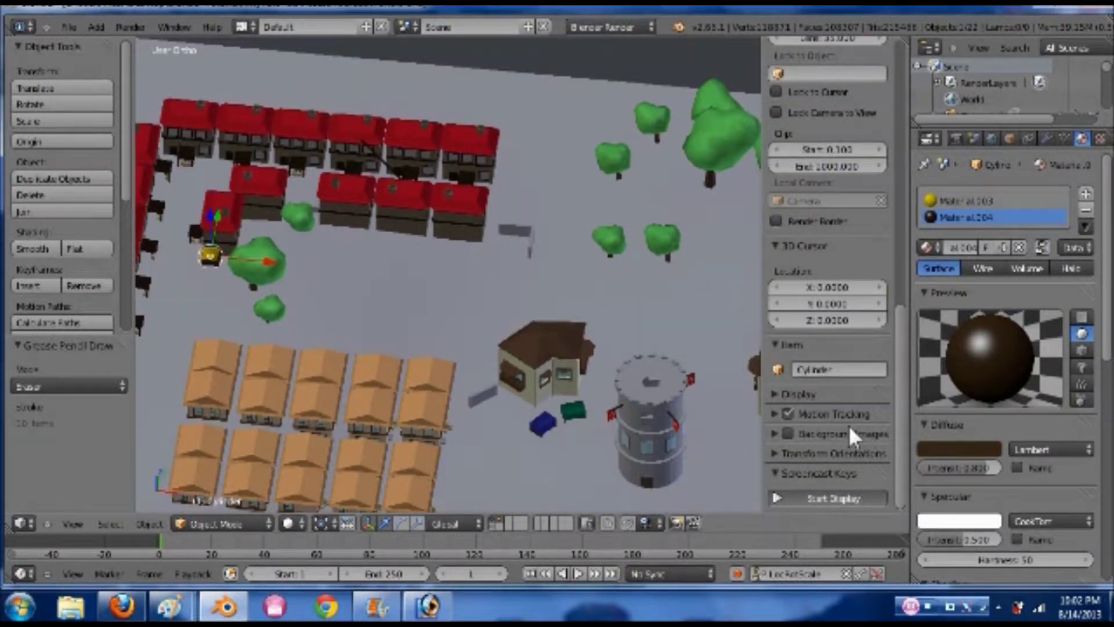
click(834, 498)
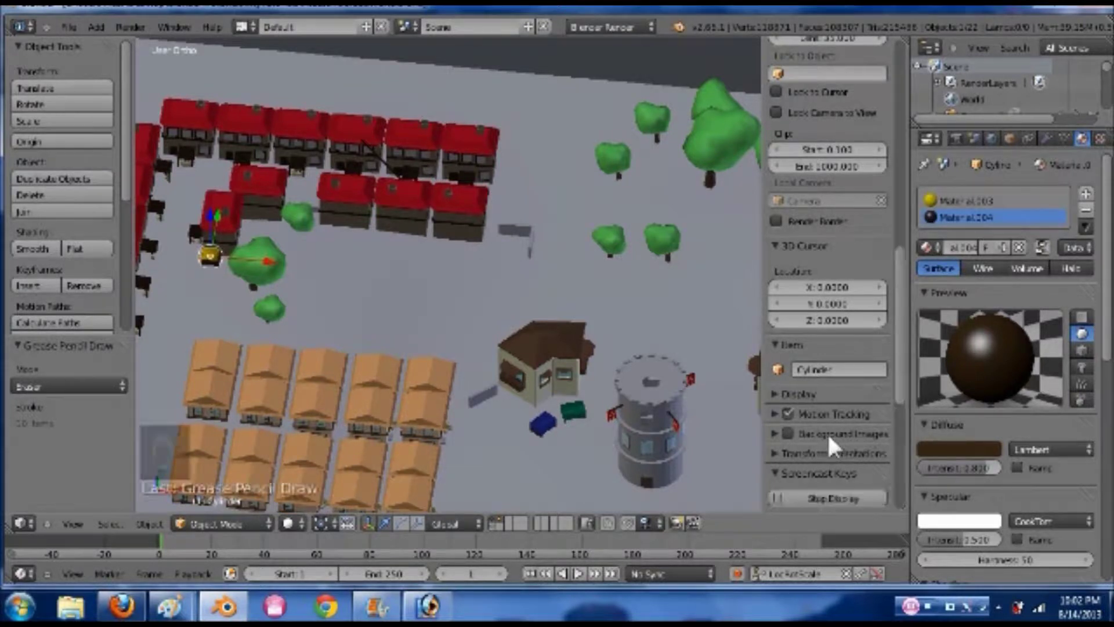
scroll(827, 432, down, 1)
key(n)
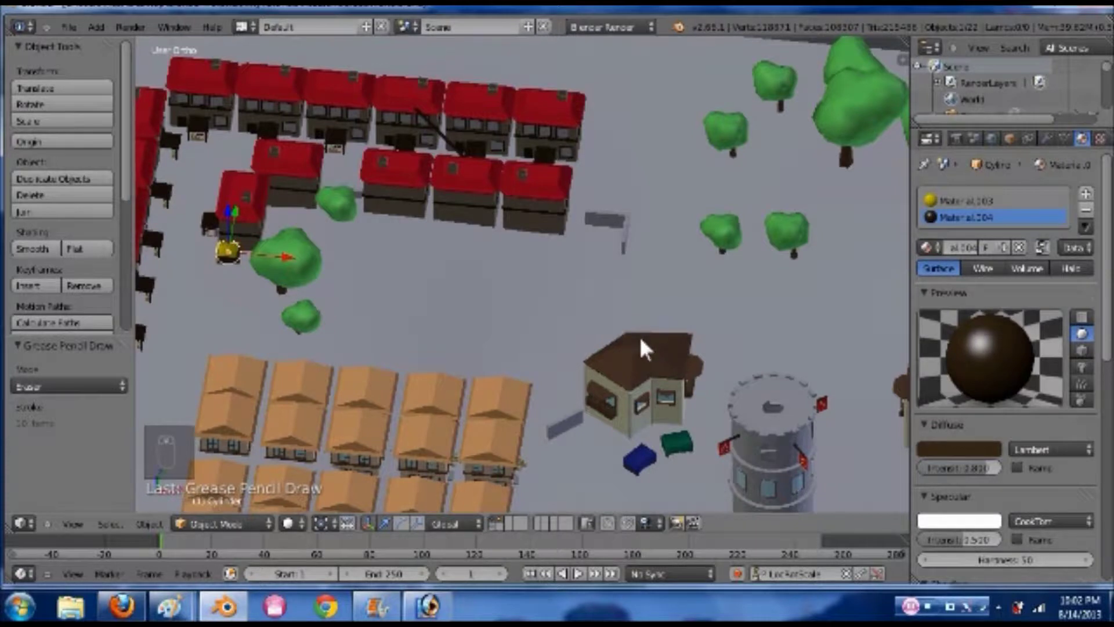
Examine the town from the red-roofed rows across the castle tower to the ring of buildings around the market stalls
scroll(650, 348, down, 2)
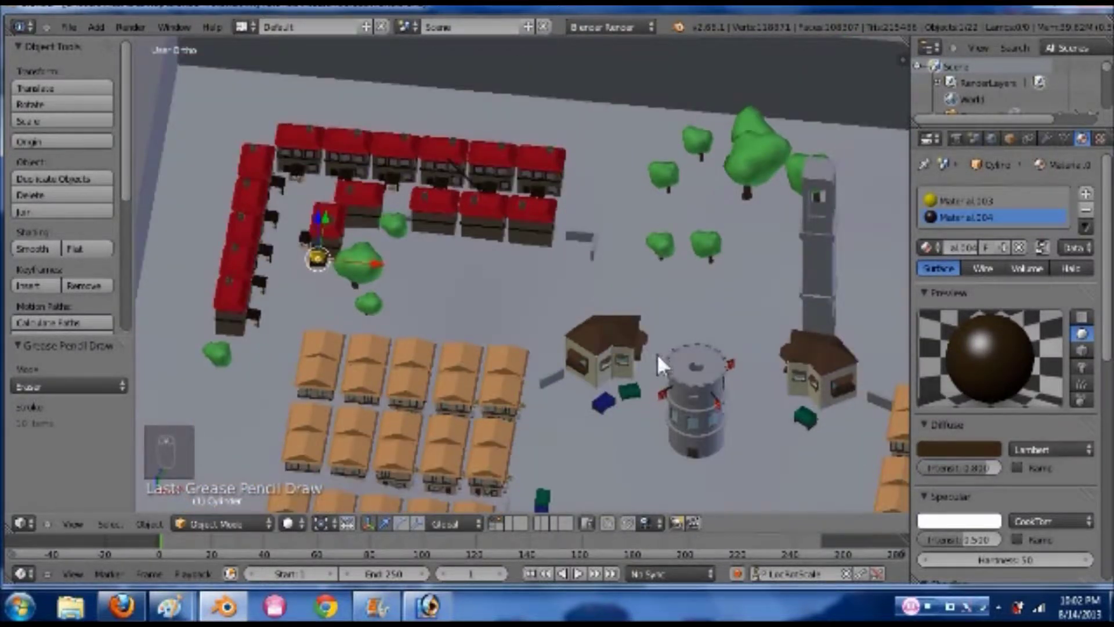
shift+middle_drag(657, 353, 240, 456)
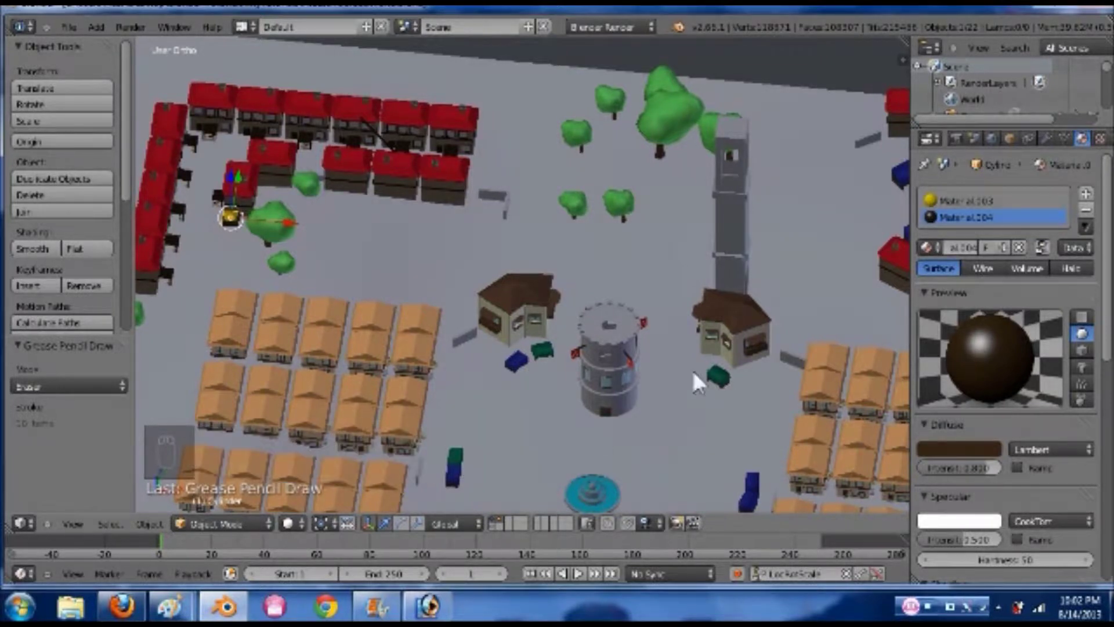
scroll(711, 375, down, 3)
shift+middle_drag(643, 379, 504, 386)
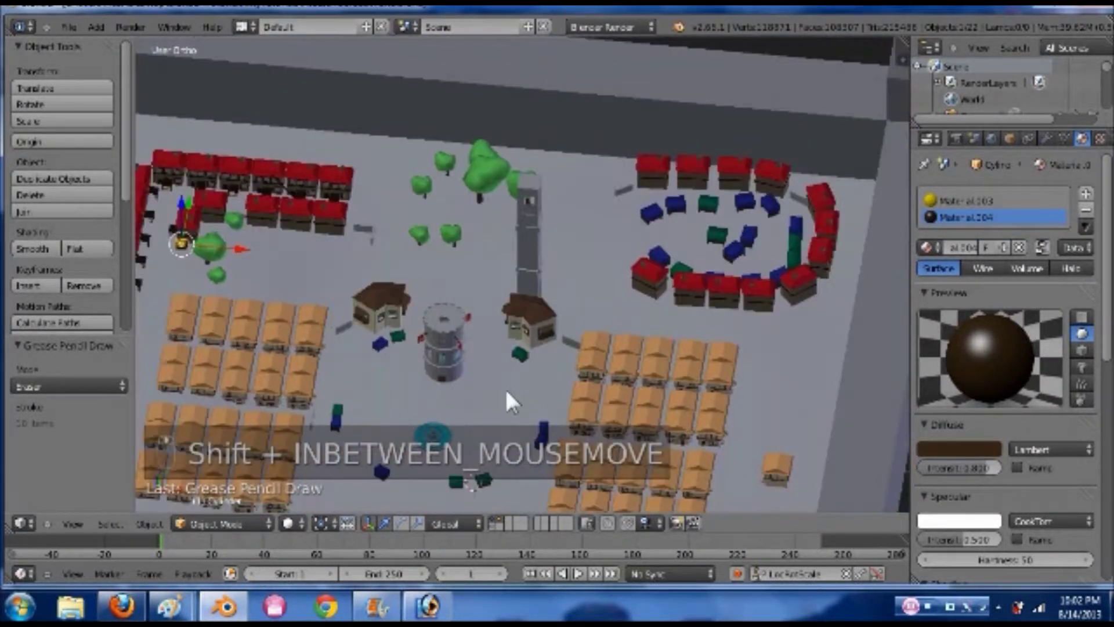
shift+middle_drag(692, 354, 639, 375)
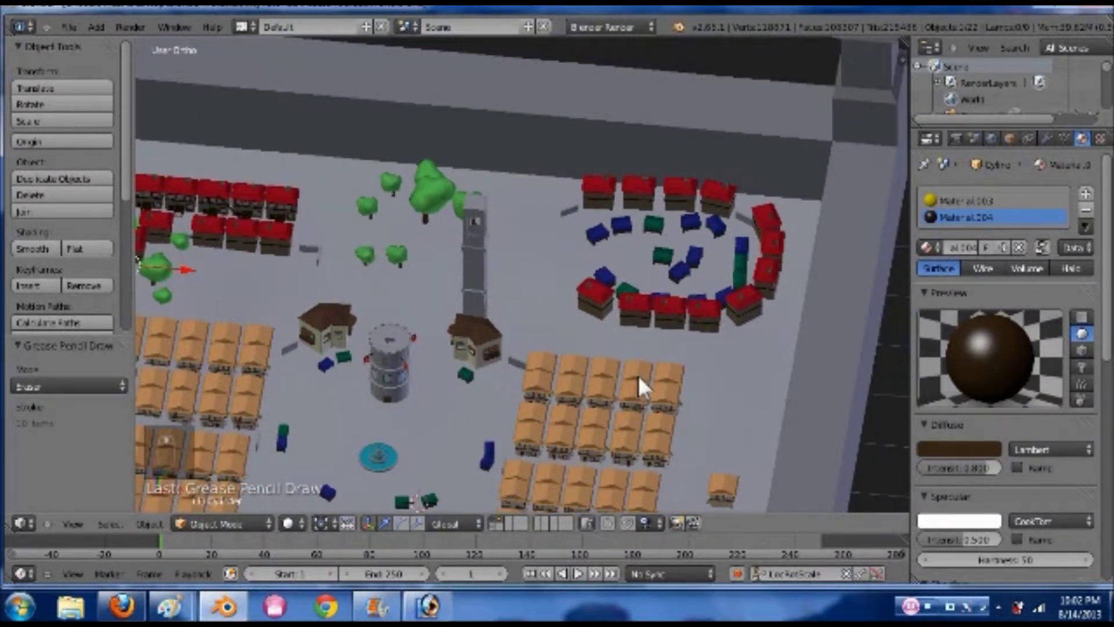
scroll(718, 334, up, 2)
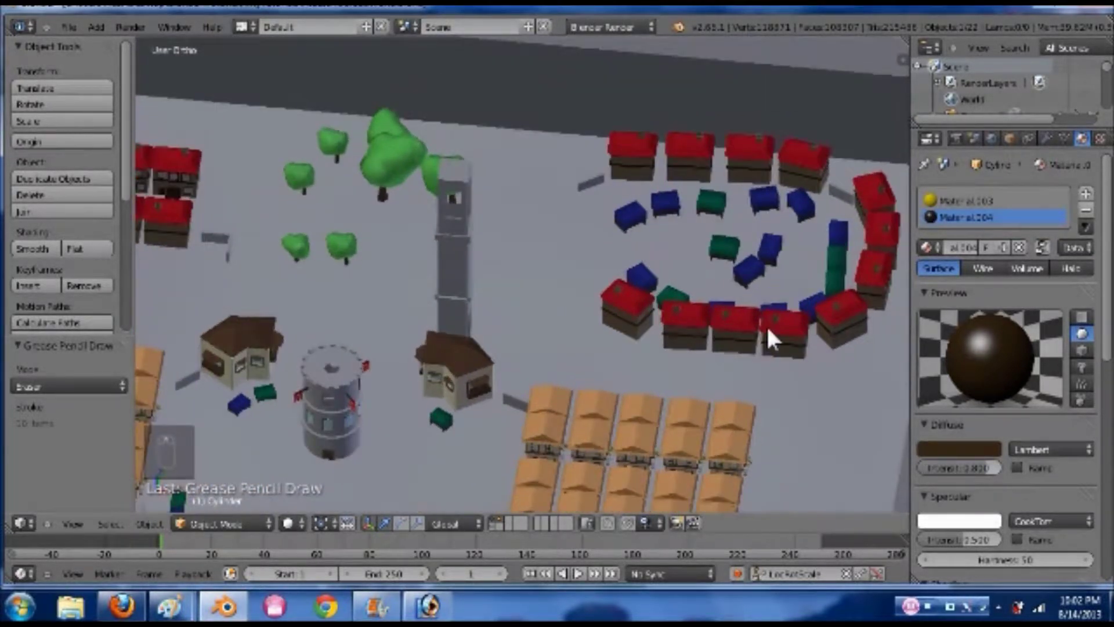
Set the specular intensity of the dark brown Material.004 to 0
scroll(766, 325, down, 1)
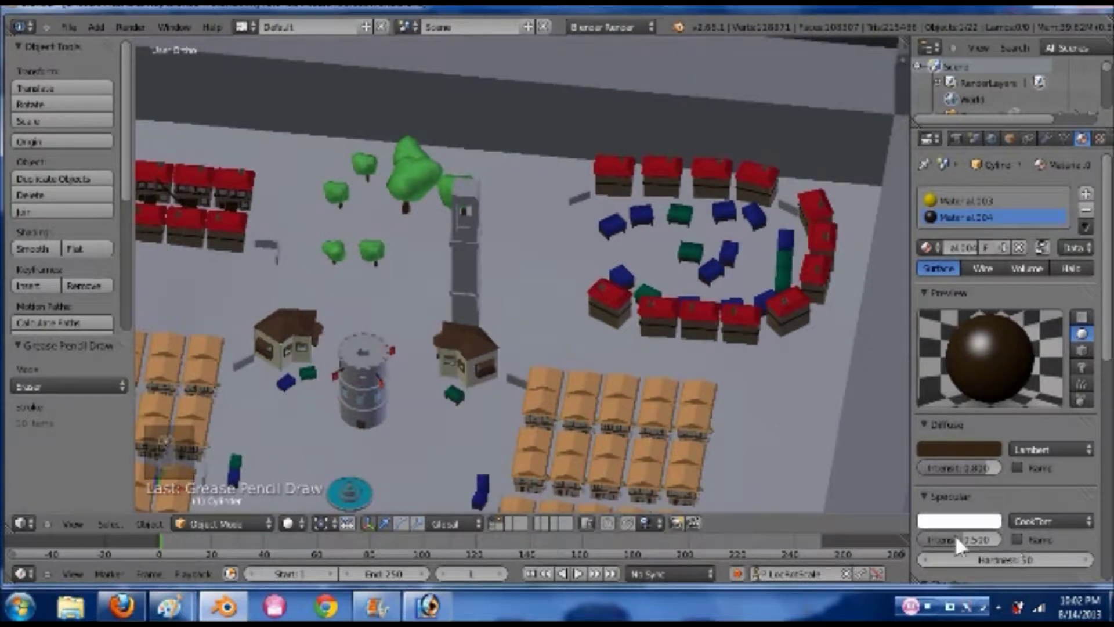
drag(966, 538, 856, 535)
Examine the blocks of tan-roofed houses and the open square with the fountain between them from several angles
shift+middle_drag(668, 378, 625, 391)
shift+middle_drag(561, 357, 762, 177)
scroll(756, 305, down, 1)
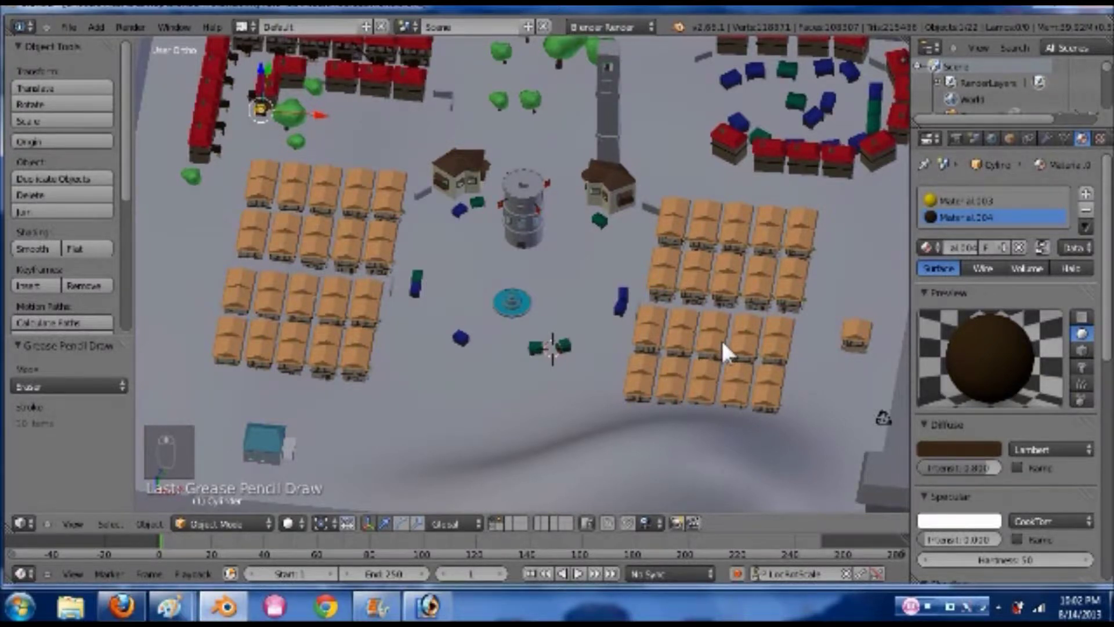
middle_drag(722, 342, 726, 343)
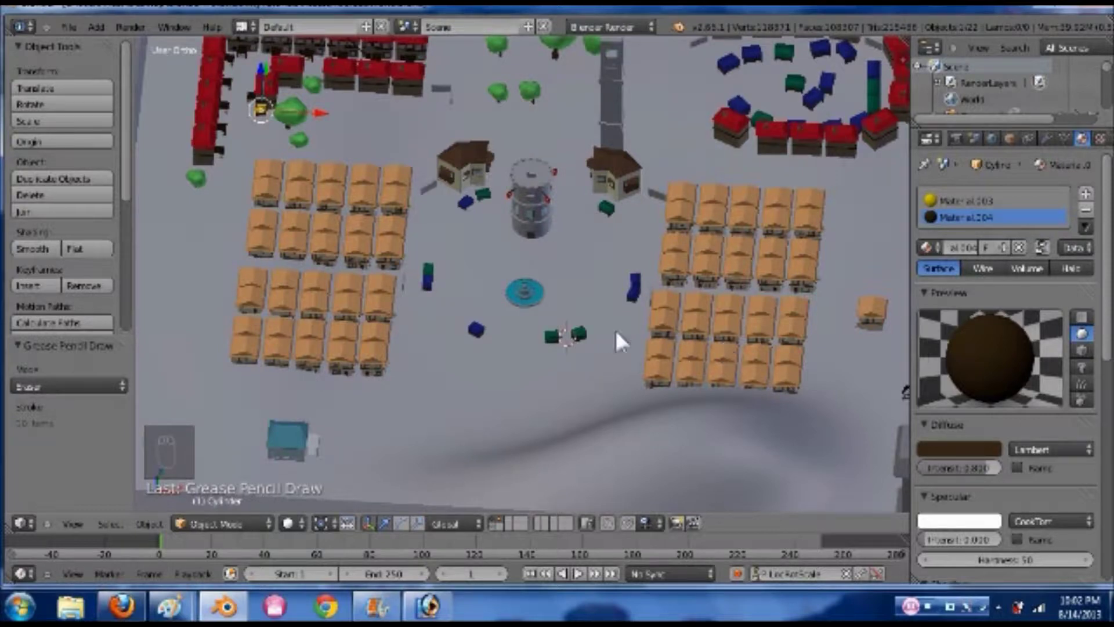
middle_drag(667, 329, 589, 404)
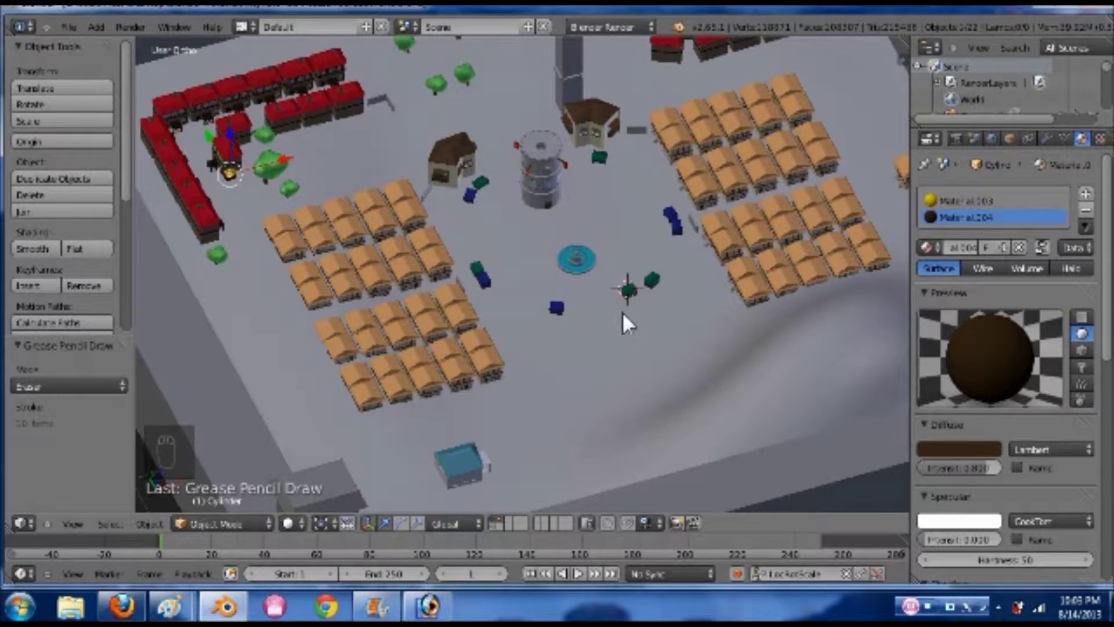
shift+scroll(601, 371, up, 1)
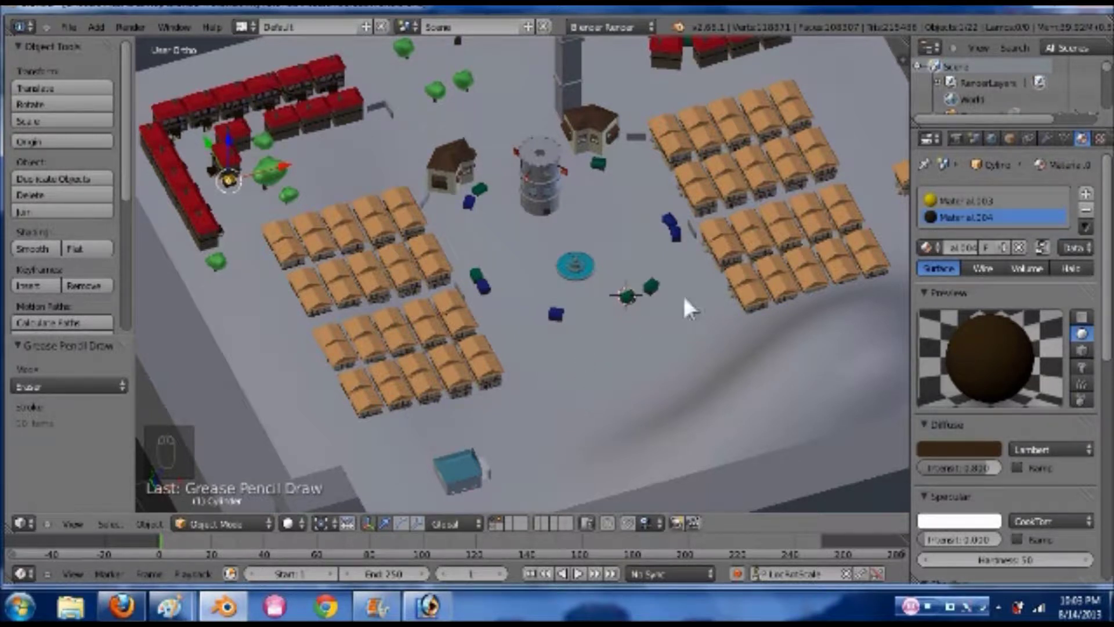
shift+scroll(694, 322, up, 3)
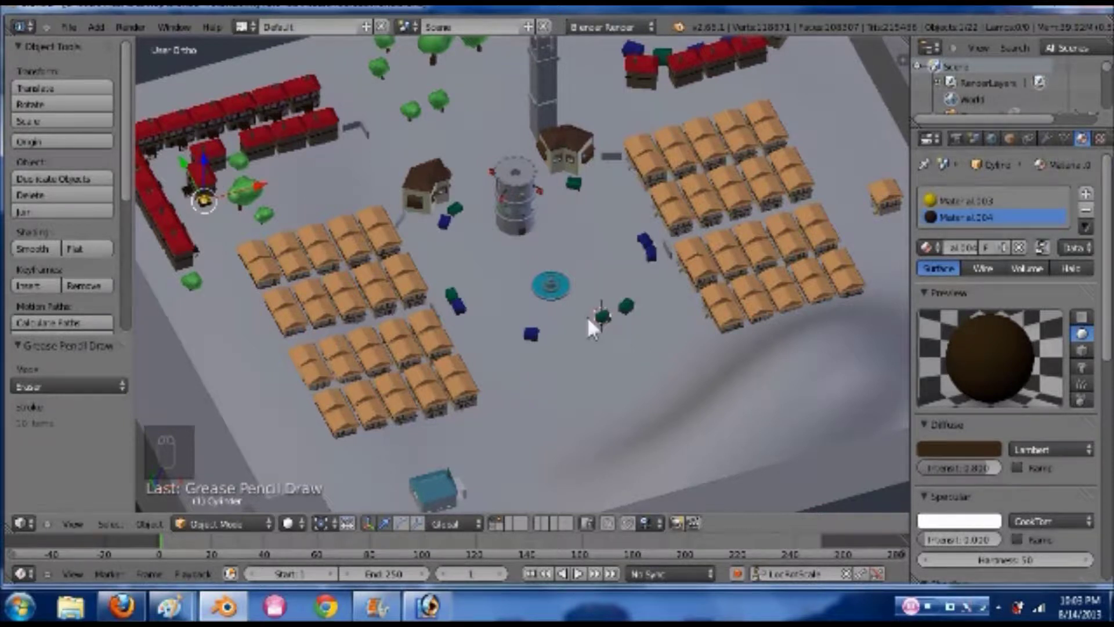
middle_drag(588, 319, 586, 316)
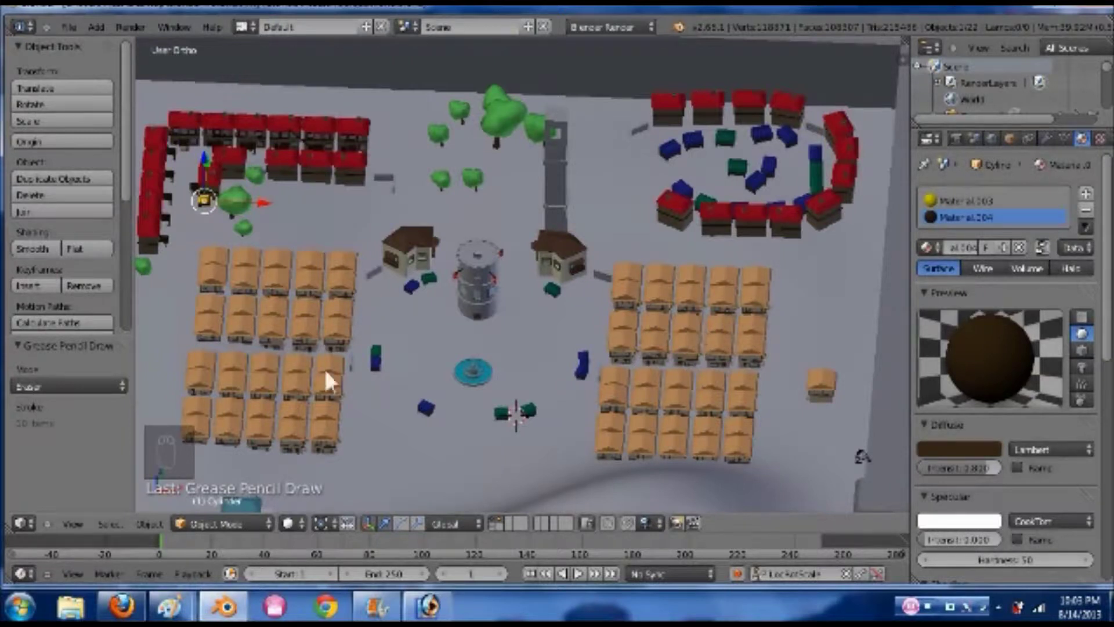
Select the tall square stone tower behind the brown-roofed house and view it up close
right_click(561, 151)
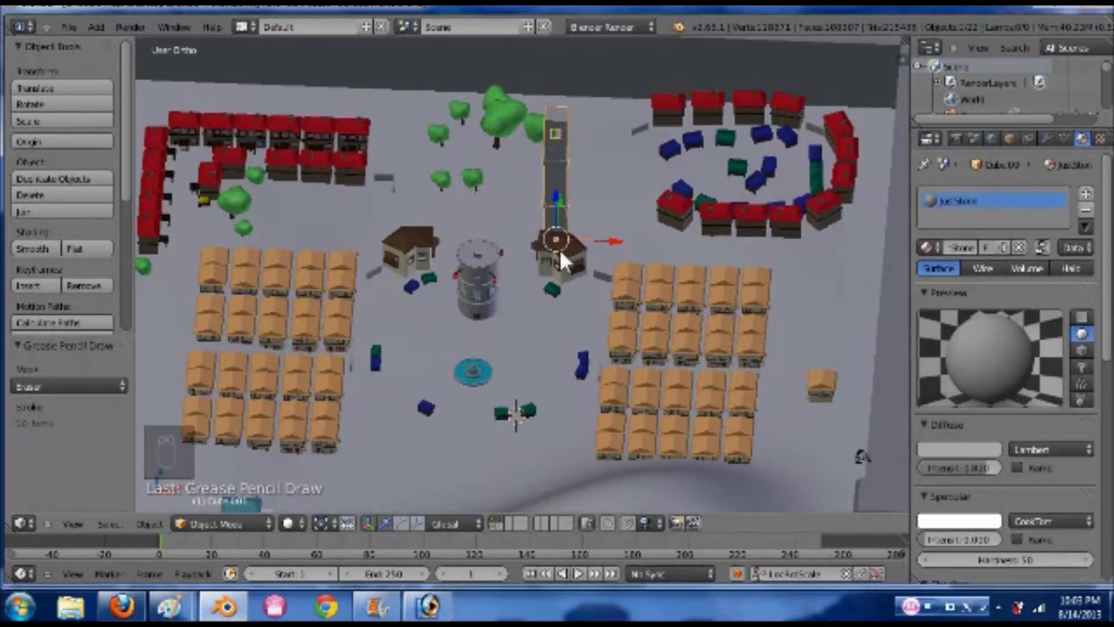
middle_drag(646, 242, 587, 337)
scroll(587, 336, up, 2)
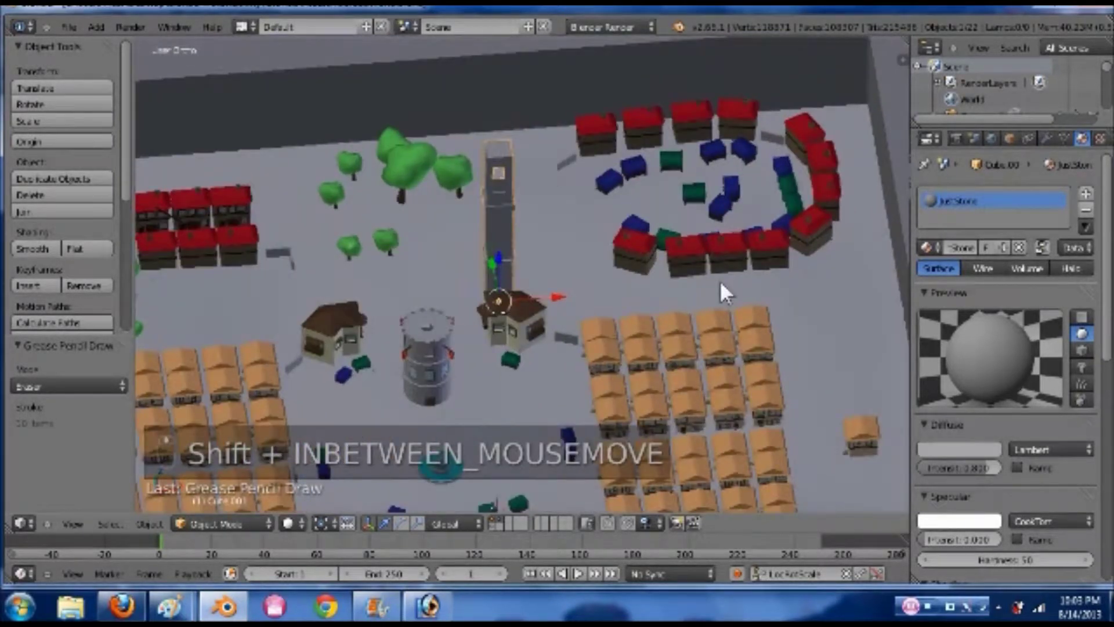
scroll(757, 281, up, 2)
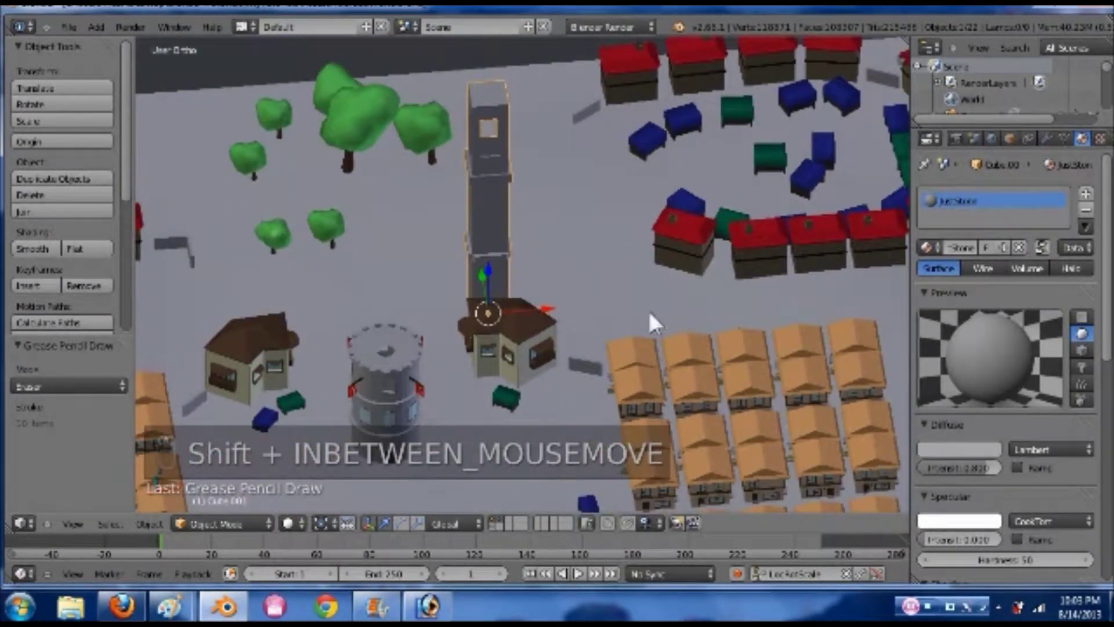
scroll(791, 254, up, 1)
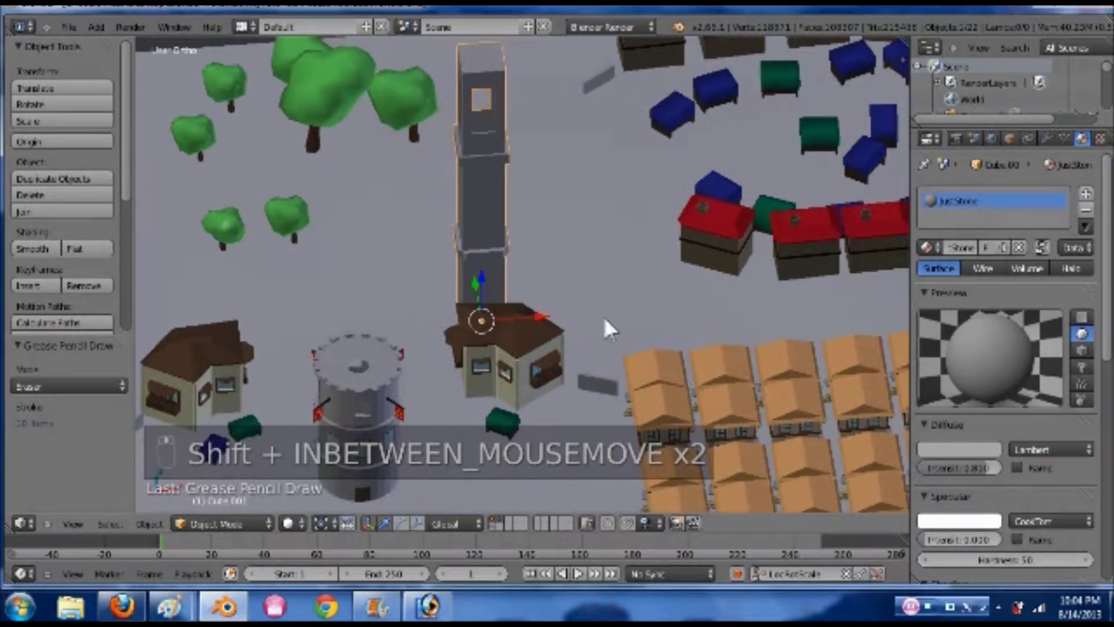
Examine the blue and green market stalls and the ring of red-roofed buildings around them
shift+middle_drag(603, 319, 560, 329)
scroll(726, 260, down, 1)
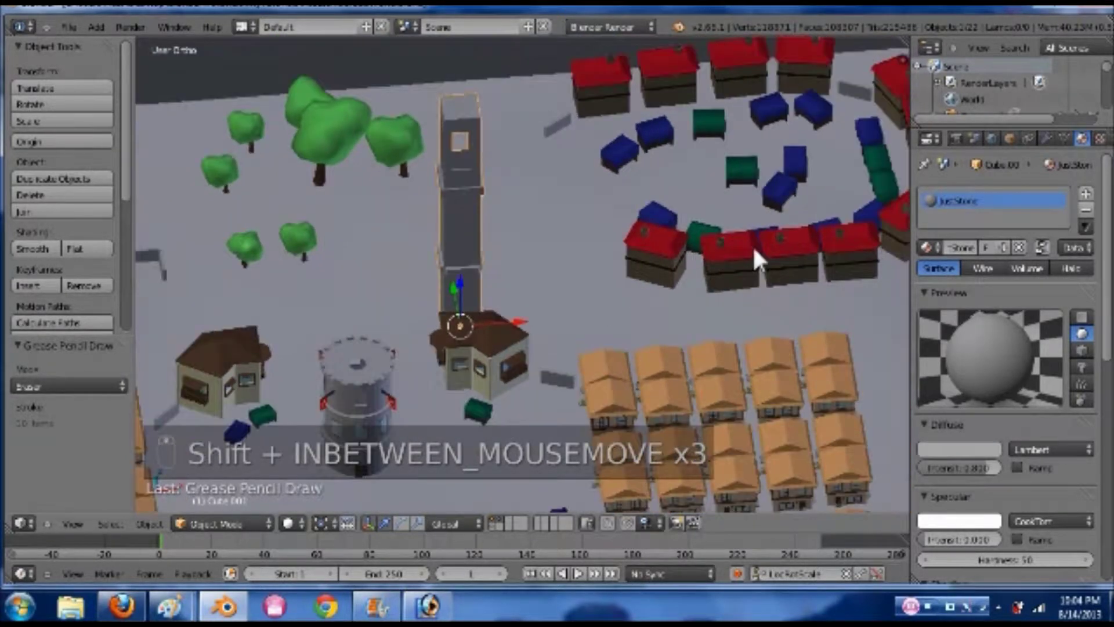
shift+middle_drag(592, 318, 546, 350)
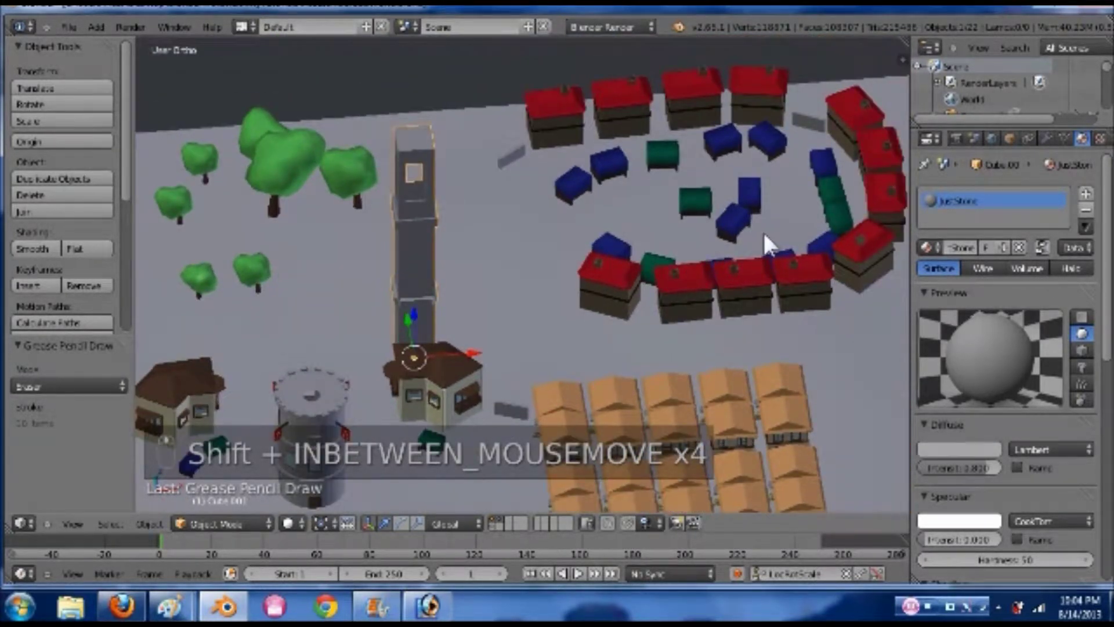
scroll(762, 231, up, 4)
shift+middle_drag(653, 342, 733, 218)
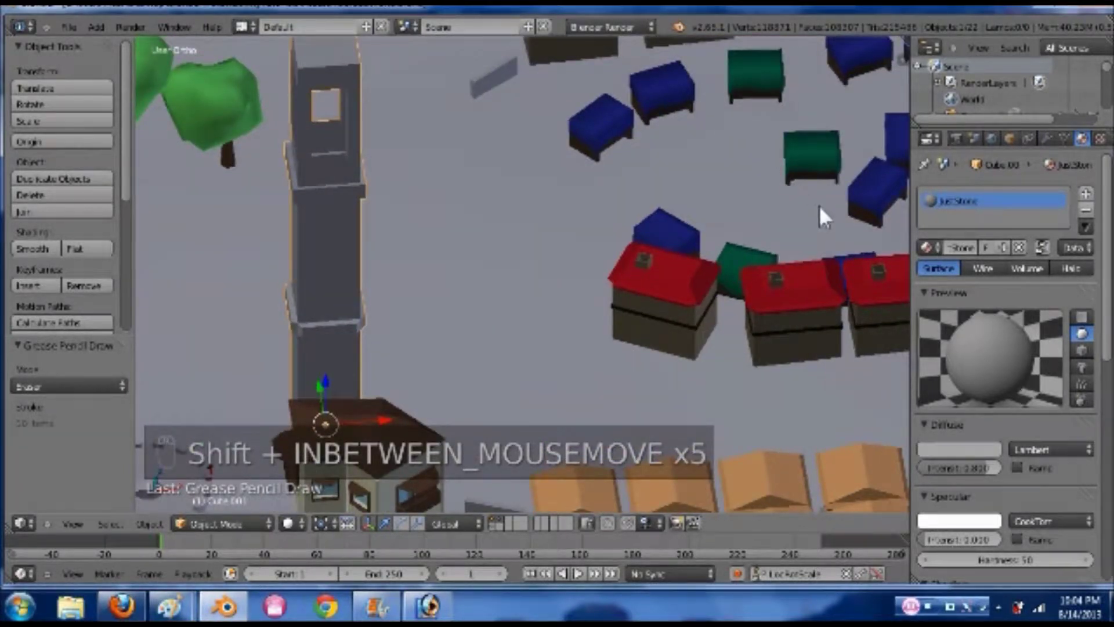
shift+middle_drag(696, 275, 649, 295)
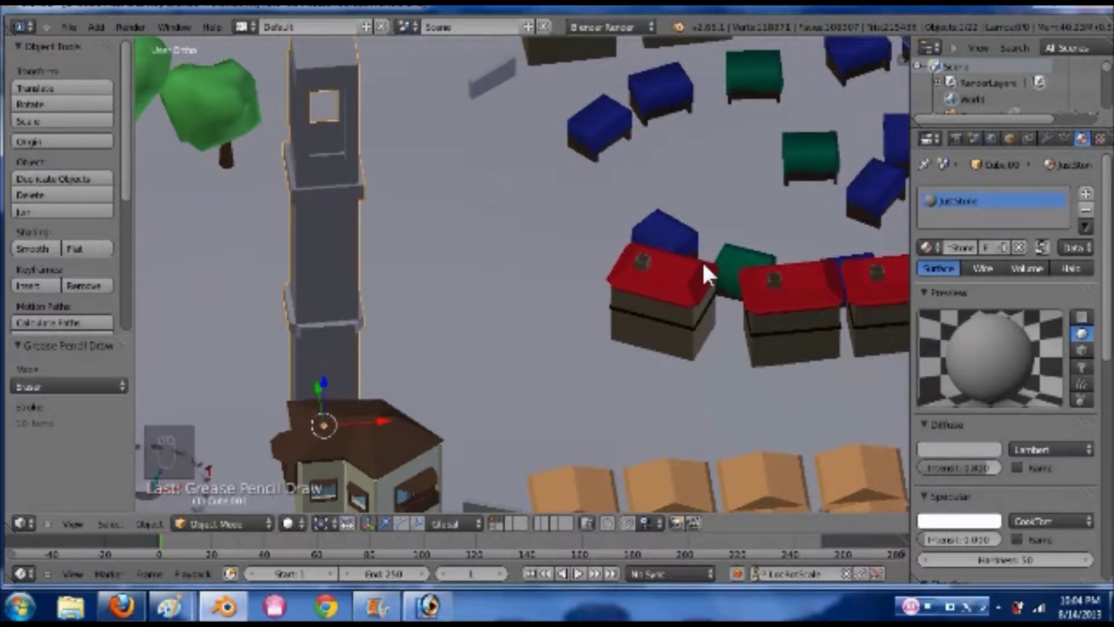
shift+middle_drag(747, 276, 568, 343)
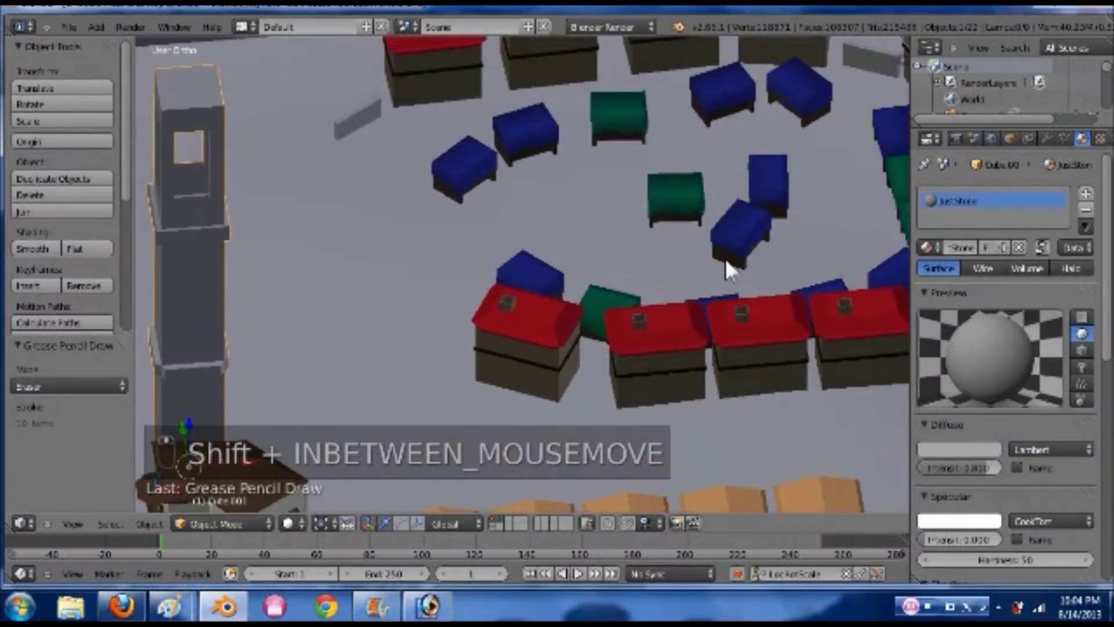
shift+middle_drag(687, 281, 662, 299)
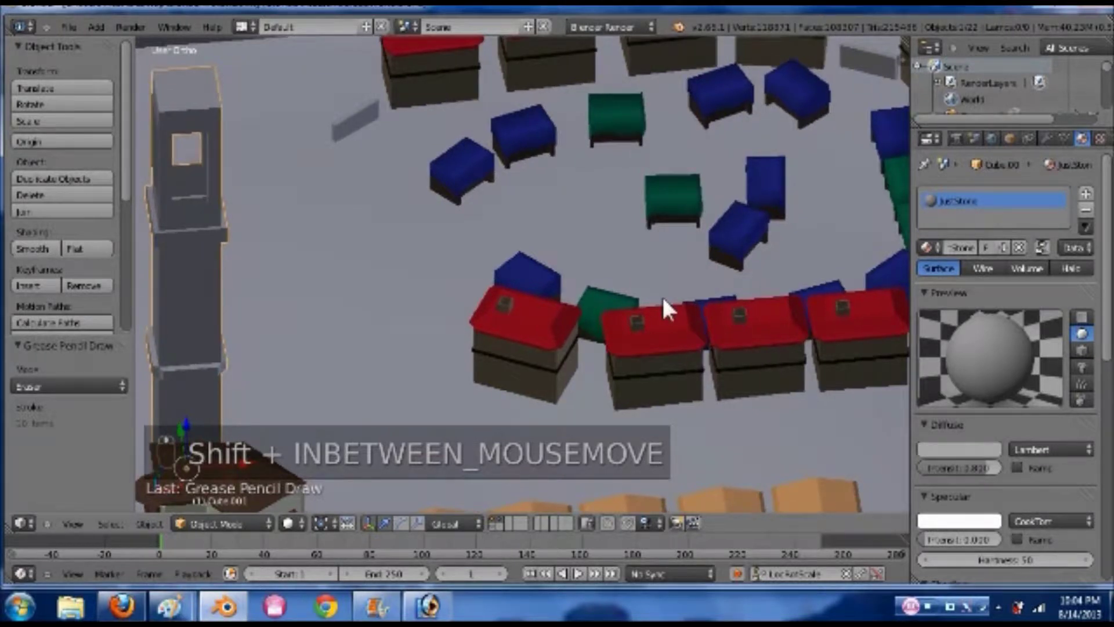
scroll(675, 316, down, 5)
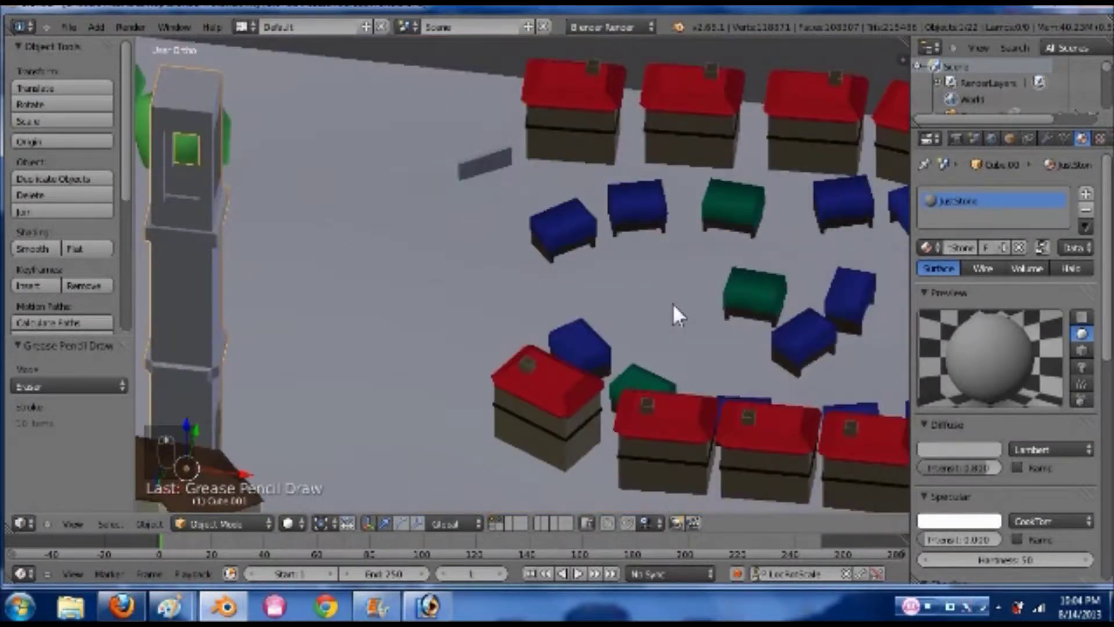
middle_drag(725, 323, 691, 312)
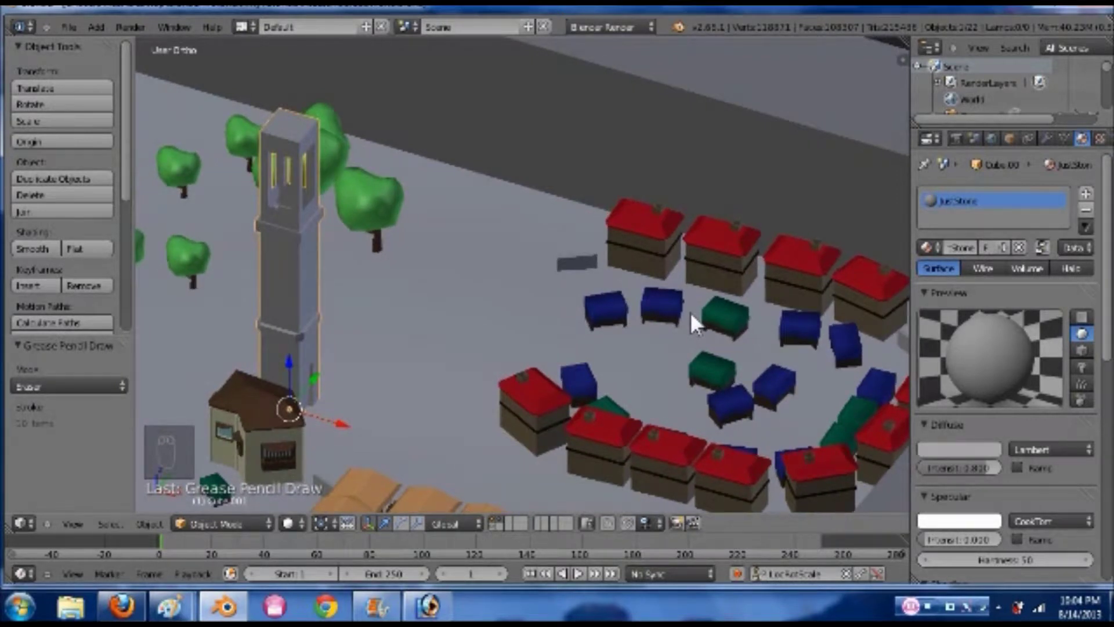
Look through the scene's render settings, from the dimensions and anti-aliasing down to the output
click(957, 139)
scroll(1007, 458, down, 7)
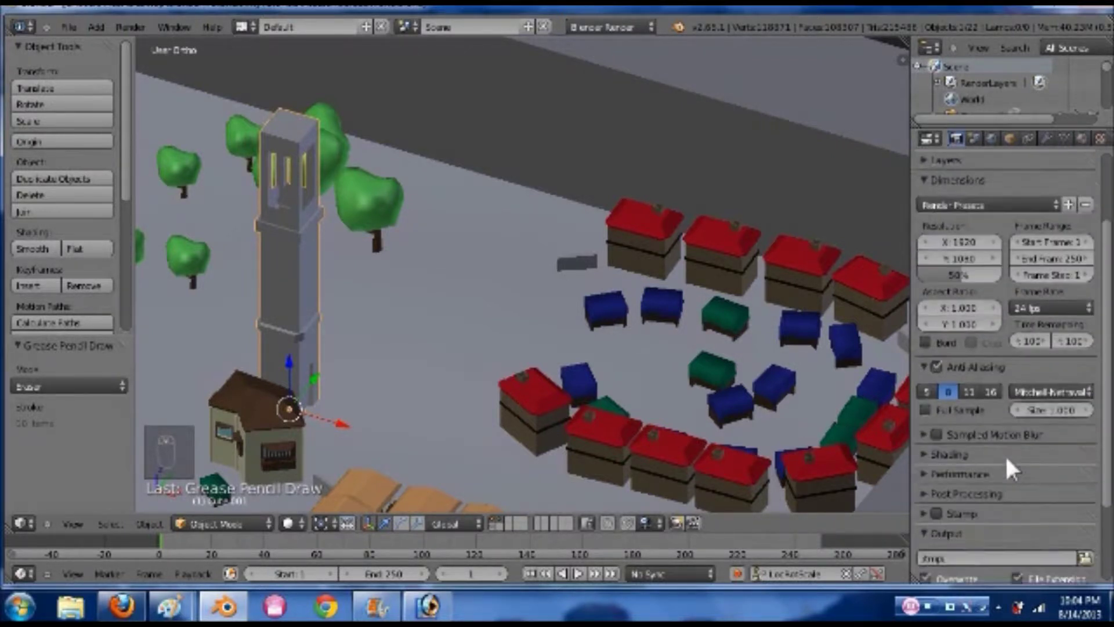
scroll(1005, 454, down, 1)
scroll(1006, 454, up, 6)
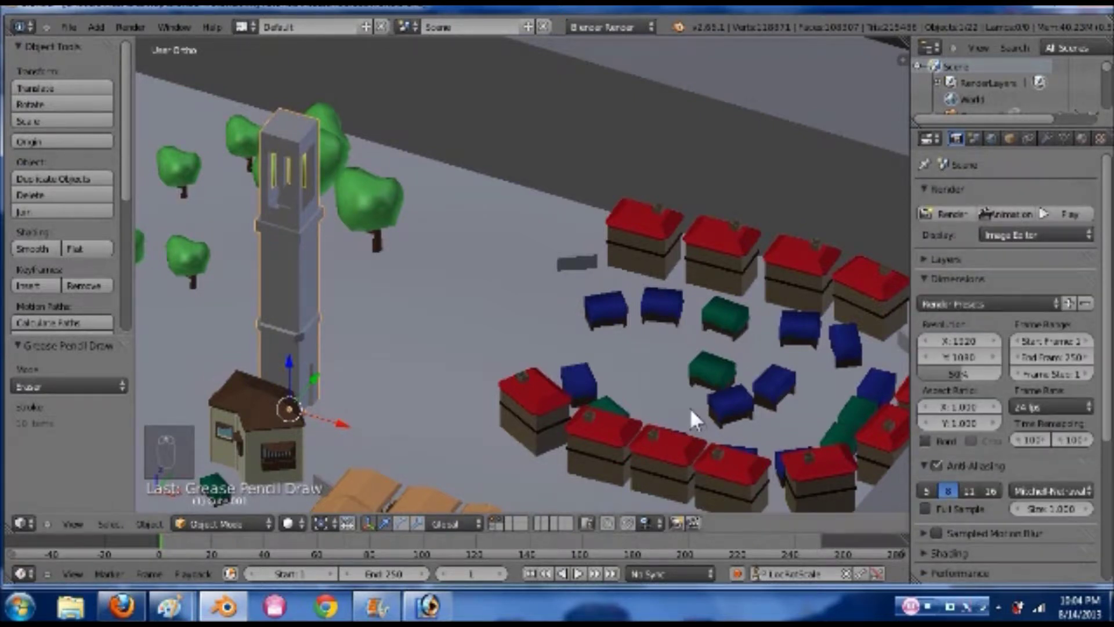
Draw freehand grease pencil loops beside the central green stall and in front of the neighbouring blue stall, and erase the one by the green stall
shift+middle_drag(690, 408, 611, 354)
scroll(611, 354, up, 3)
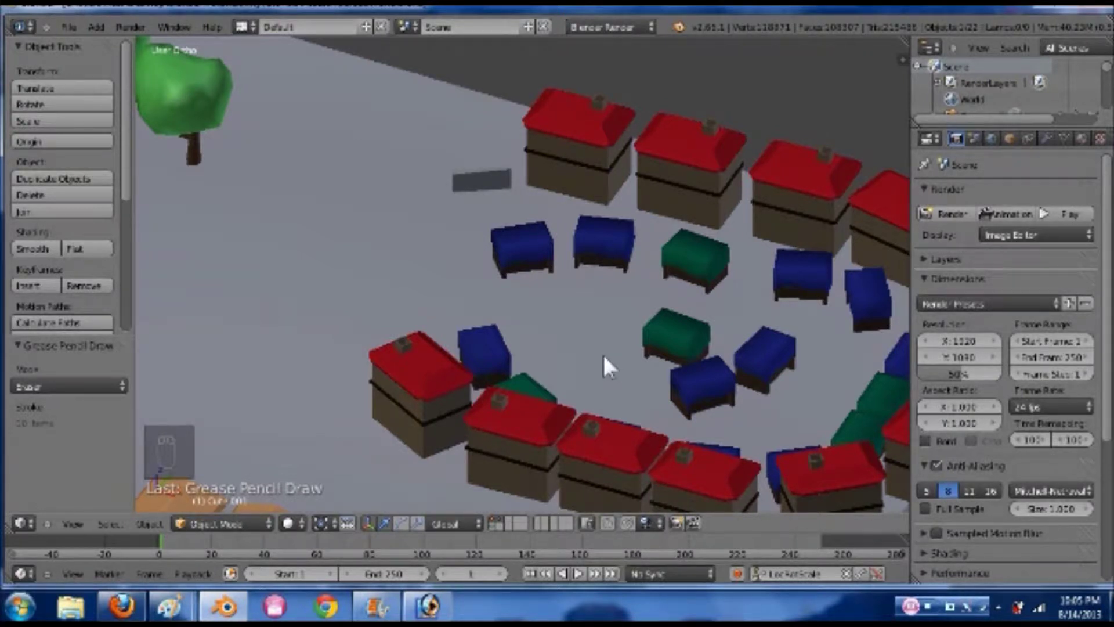
scroll(549, 321, up, 1)
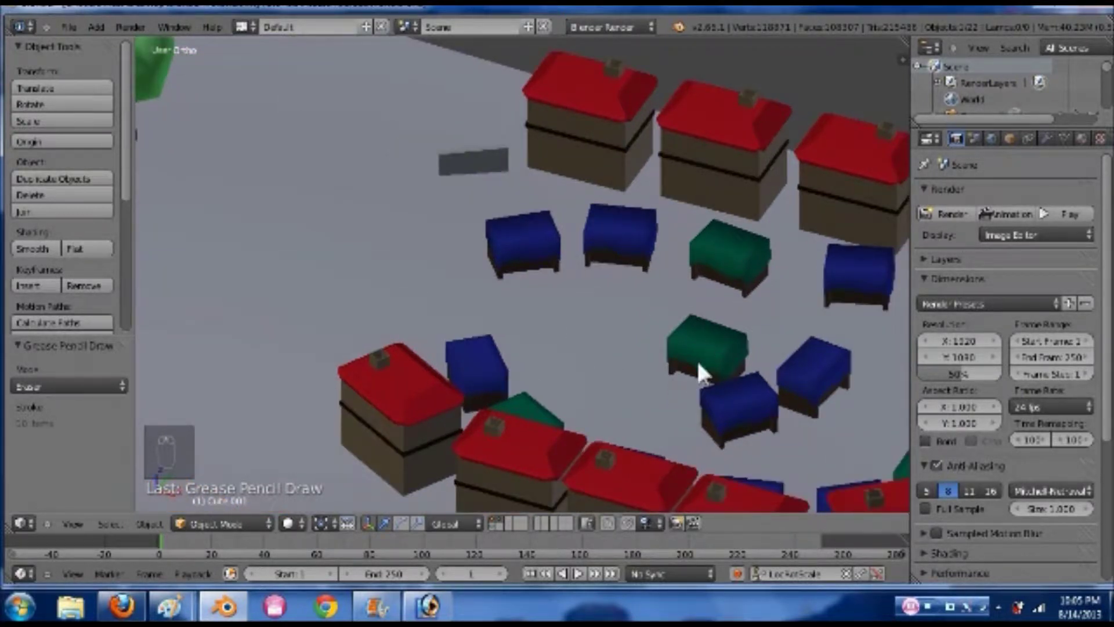
scroll(632, 377, down, 1)
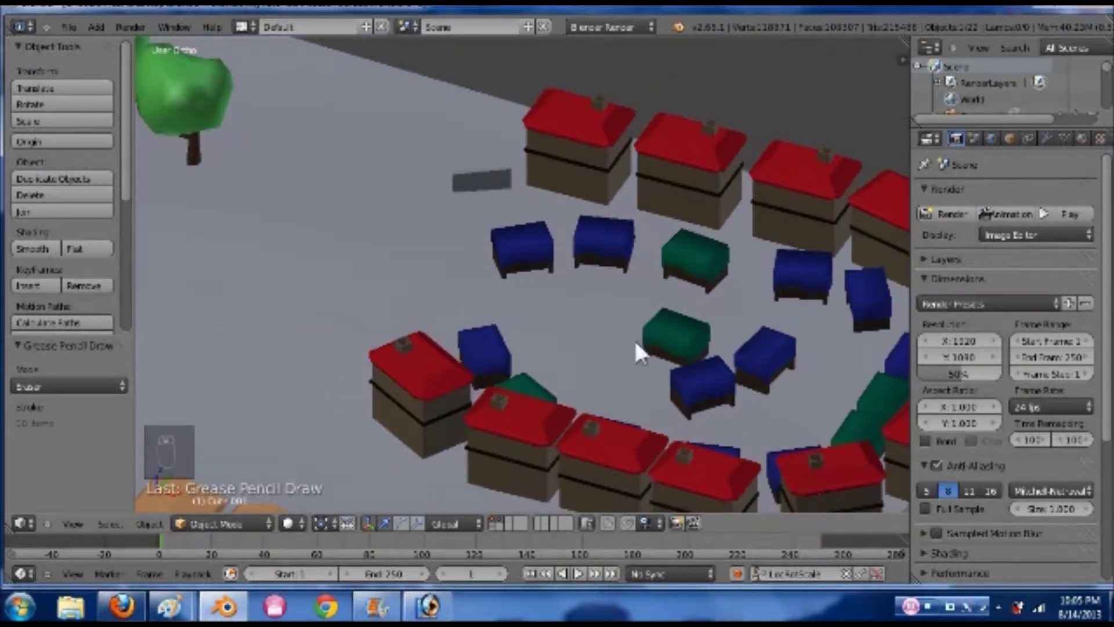
mouse_move(620, 343)
mouse_down()
mouse_move(643, 348)
mouse_move(653, 322)
mouse_move(612, 318)
mouse_move(630, 342)
mouse_up()
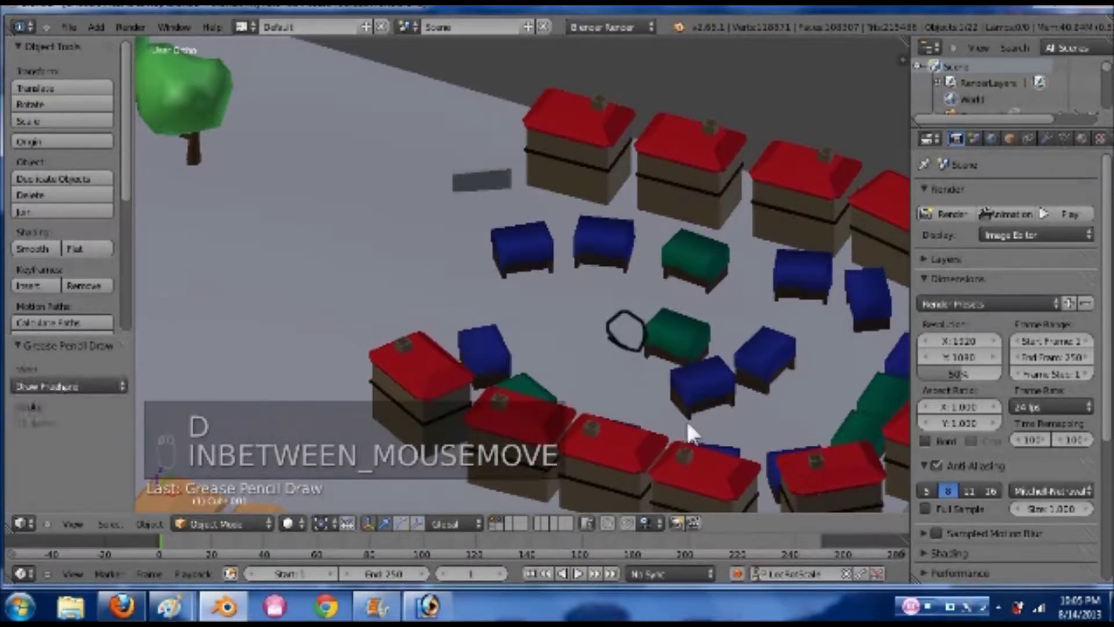
mouse_move(675, 399)
mouse_down()
mouse_move(709, 409)
mouse_move(697, 396)
mouse_up()
mouse_move(652, 356)
right_down()
mouse_move(622, 323)
mouse_move(642, 331)
mouse_move(585, 342)
mouse_move(639, 351)
right_up()
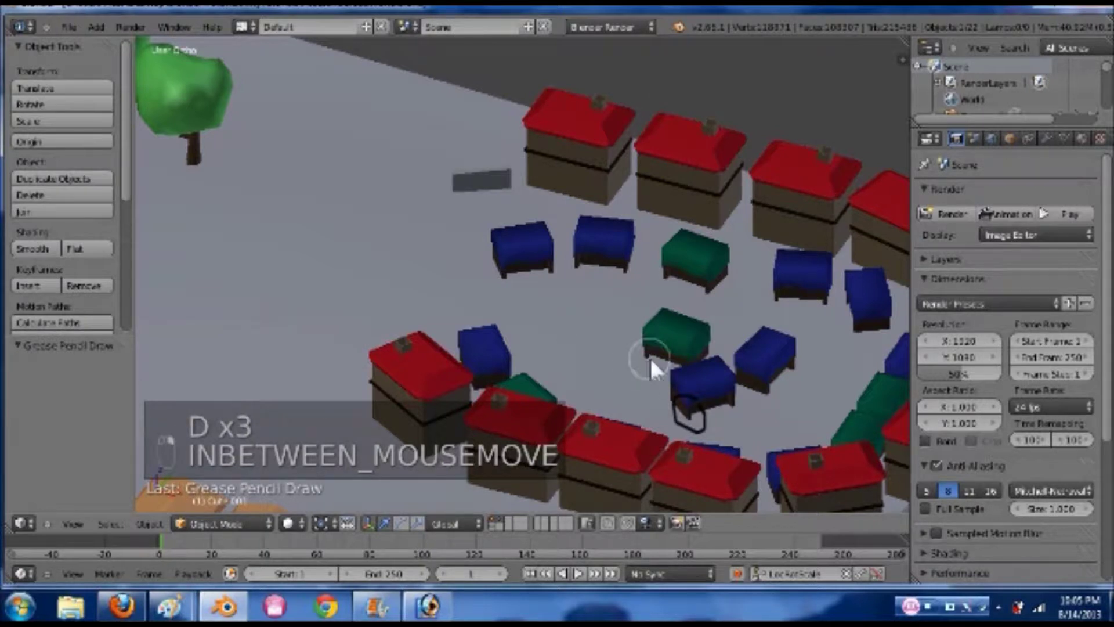
Add short freehand grease pencil strokes on and in front of the blue stall beside the central green stall
drag(704, 407, 709, 385)
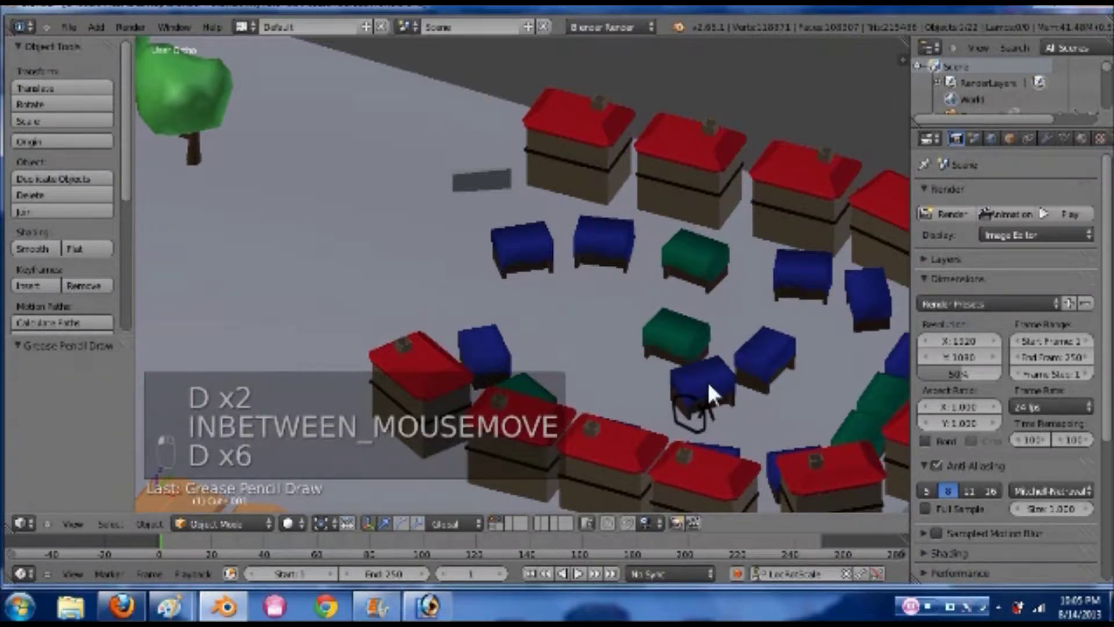
drag(704, 385, 707, 419)
key(d)
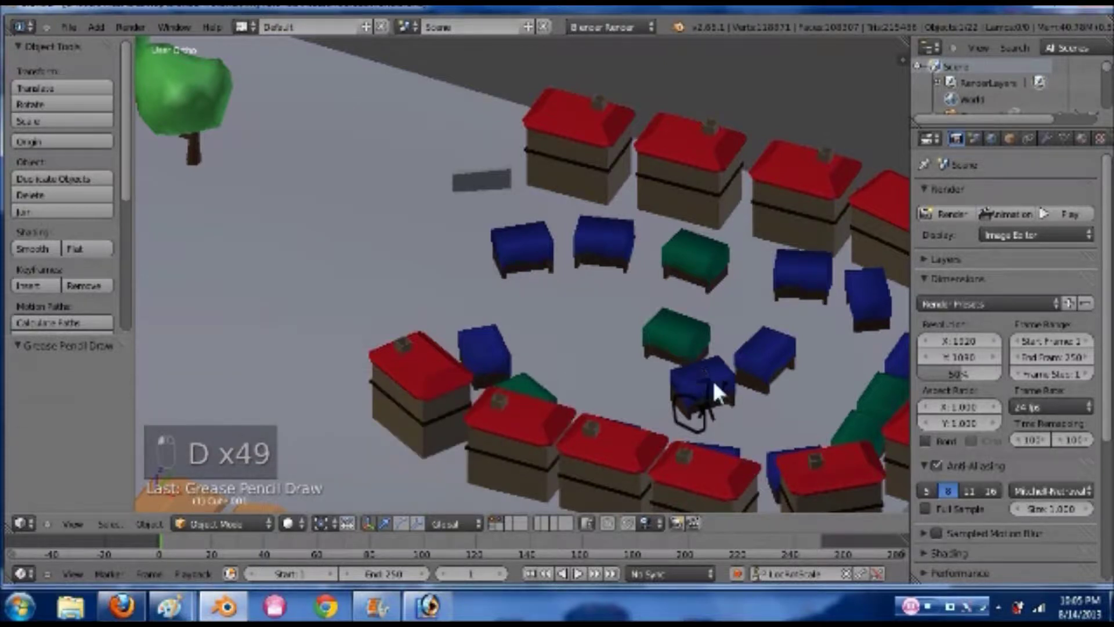
key(d)
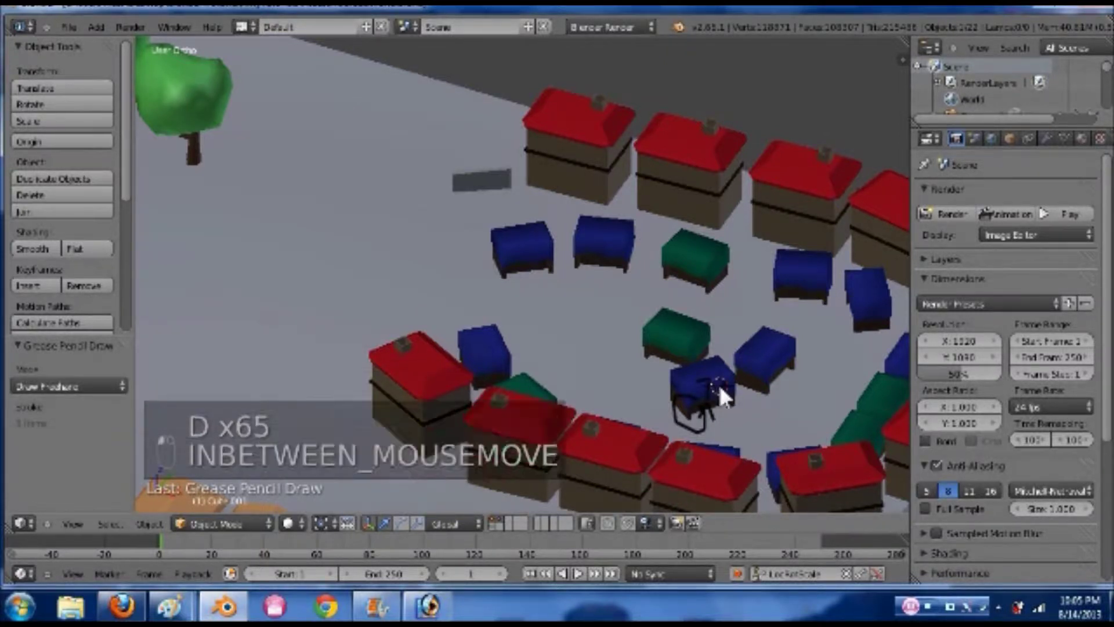
mouse_move(723, 385)
mouse_down()
mouse_move(727, 395)
mouse_move(712, 368)
mouse_move(723, 370)
mouse_up()
key(d)
key(d)
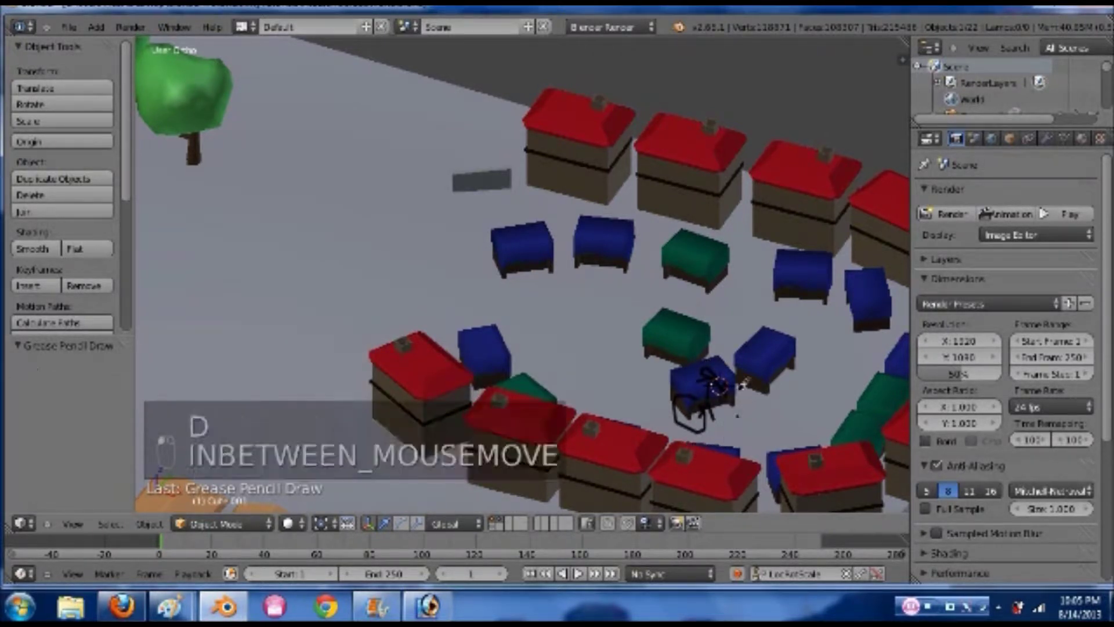
key(d)
key(d)
key(d)
Draw a grease pencil arrow from the marked blue stall out across the open market ground
mouse_move(736, 384)
mouse_down()
mouse_move(738, 426)
mouse_move(619, 392)
mouse_move(619, 376)
mouse_up()
key(d)
key(d)
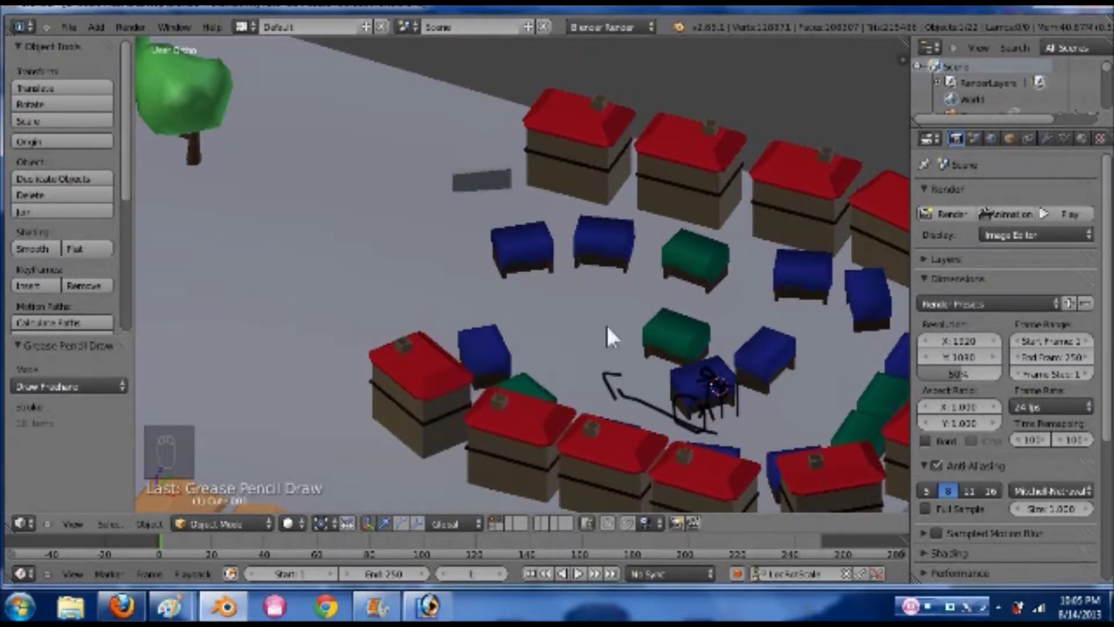
Draw a long, roughly straight grease pencil line on the ground crossing the tall stone tower and extending on both sides
shift+middle_drag(522, 293, 688, 361)
scroll(685, 361, down, 1)
shift+middle_drag(506, 336, 692, 349)
click(681, 304)
key(t)
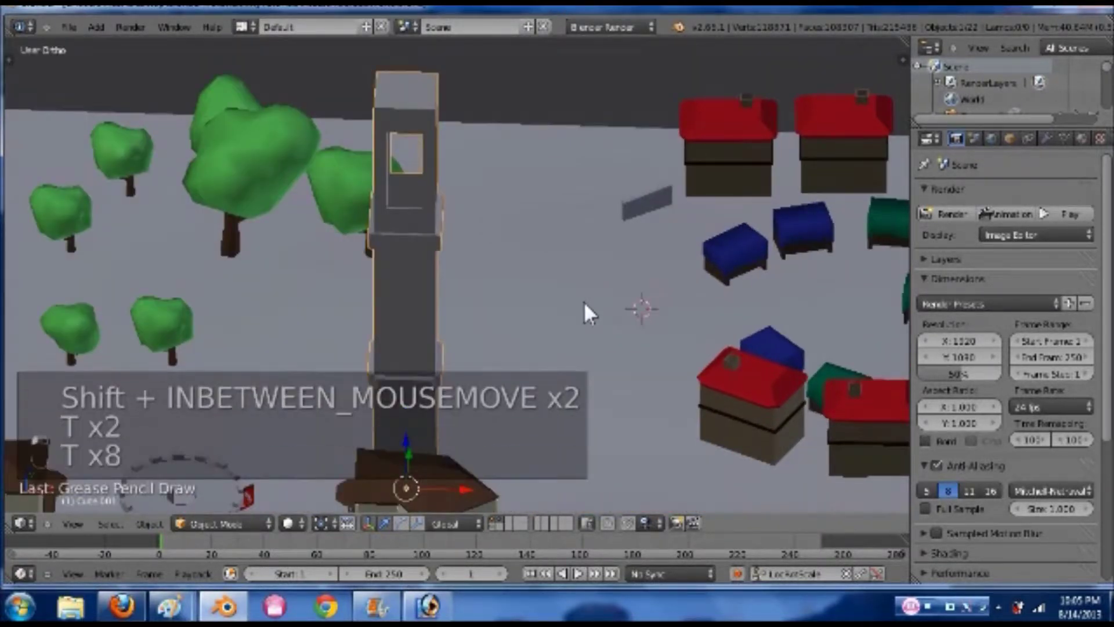
key(t)
drag(592, 300, 355, 286)
Draw a small grease pencil arrow on the ground beside the tall tower, pointing to the end of the long line
scroll(639, 325, down, 3)
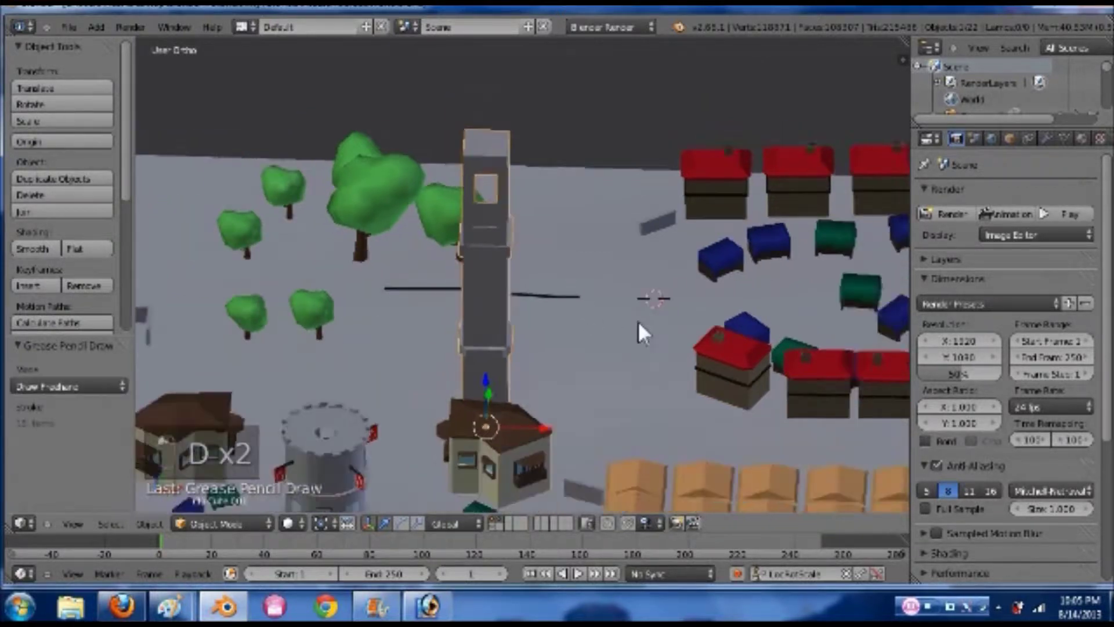
middle_drag(530, 345, 614, 372)
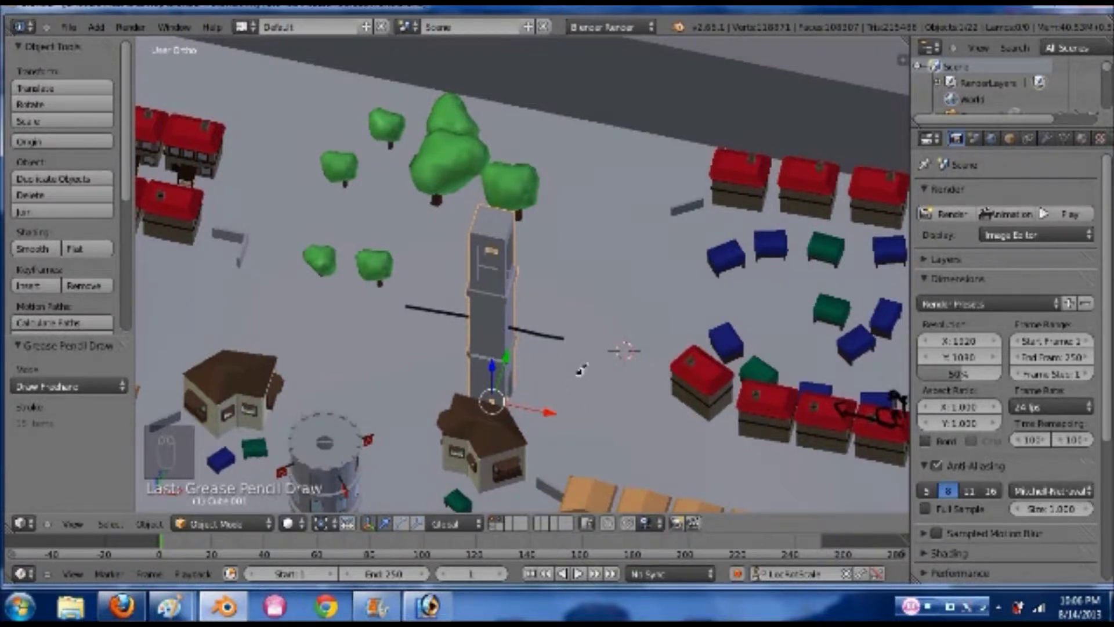
mouse_move(570, 384)
mouse_down()
mouse_move(583, 348)
mouse_move(593, 367)
mouse_up()
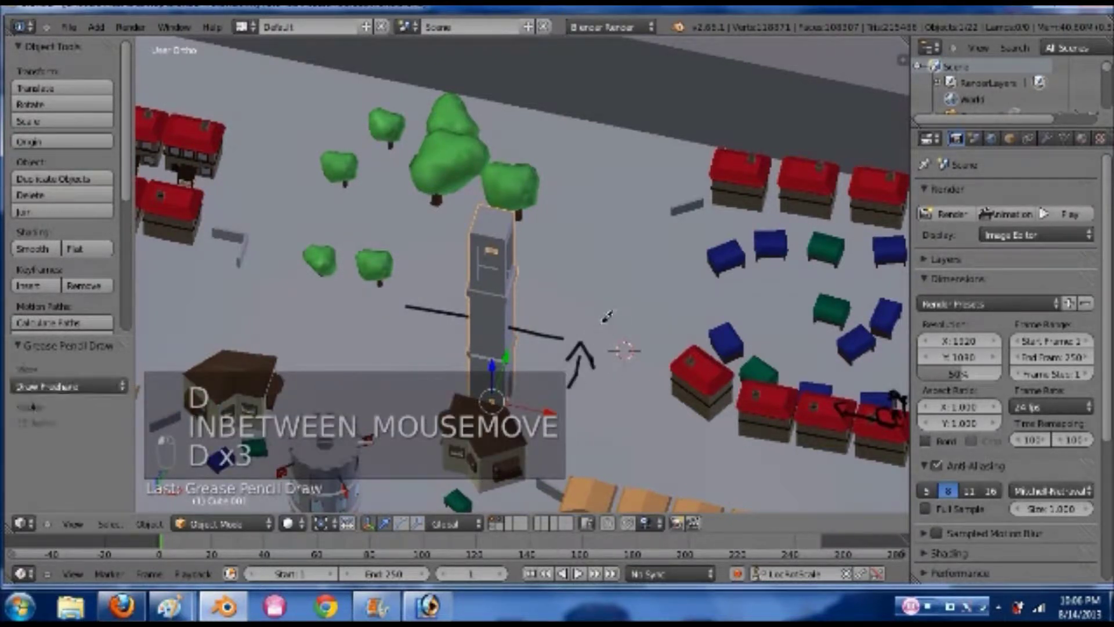
Add a column of small grease pencil arrows and marks on the ground beside the tall stone tower
mouse_move(605, 288)
mouse_down()
mouse_move(603, 319)
mouse_move(573, 283)
mouse_move(584, 274)
mouse_move(620, 296)
mouse_up()
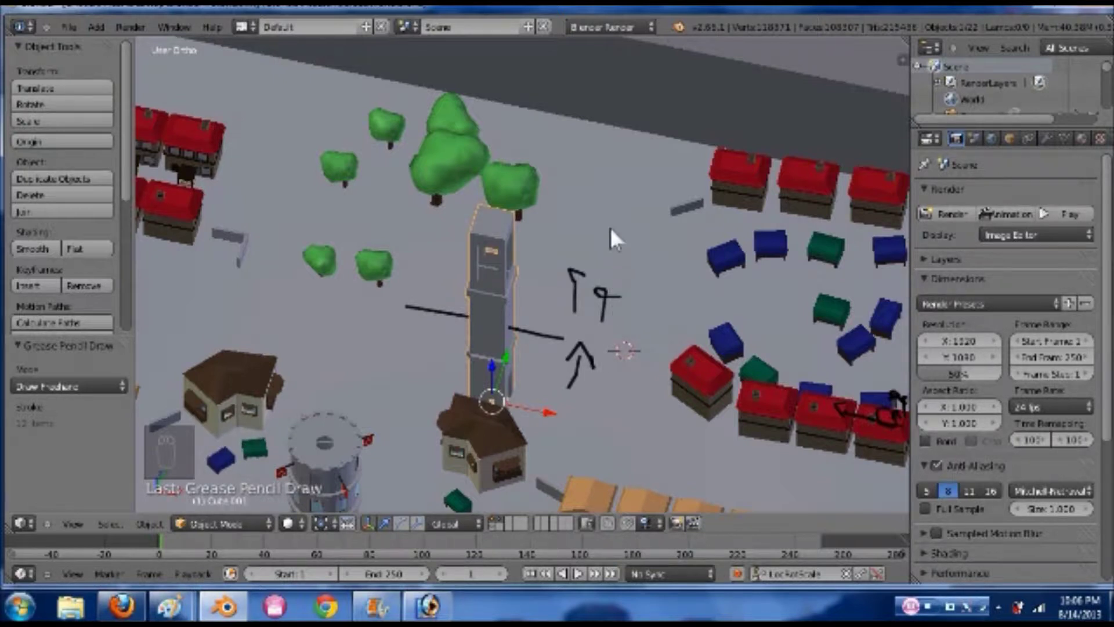
mouse_move(604, 196)
mouse_down()
mouse_move(580, 247)
mouse_move(614, 231)
mouse_up()
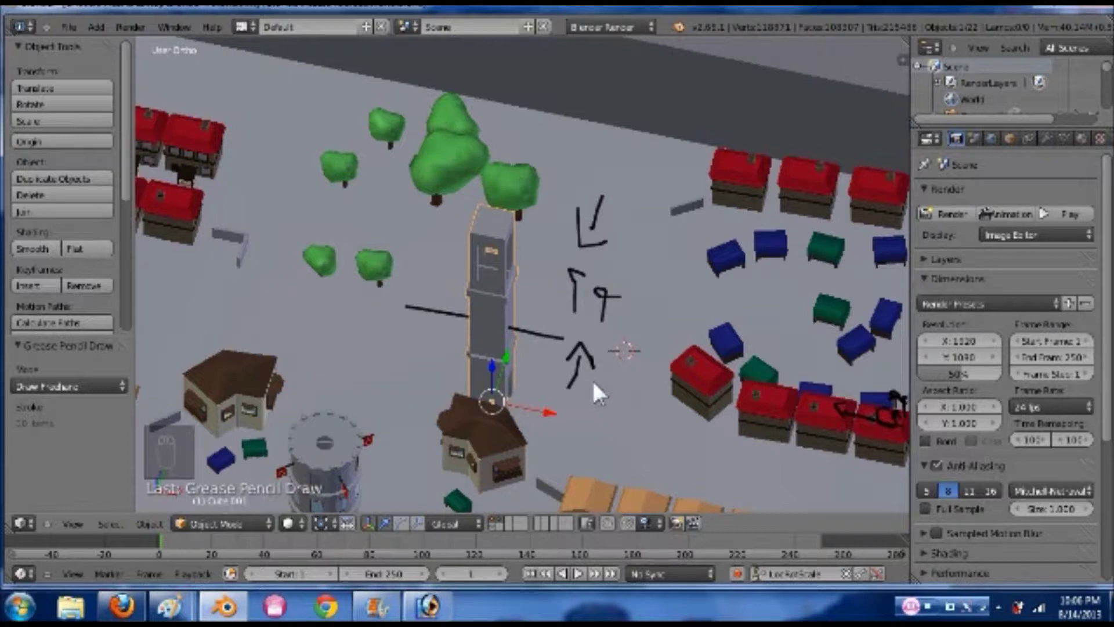
drag(577, 383, 567, 383)
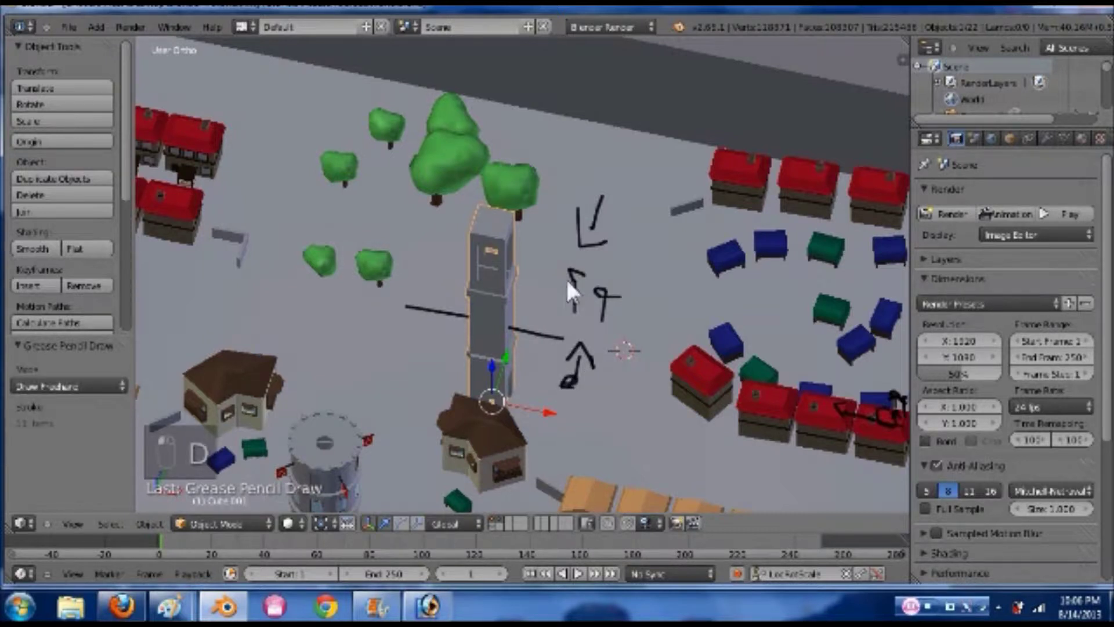
mouse_move(555, 295)
mouse_down()
mouse_move(530, 295)
mouse_move(546, 285)
mouse_up()
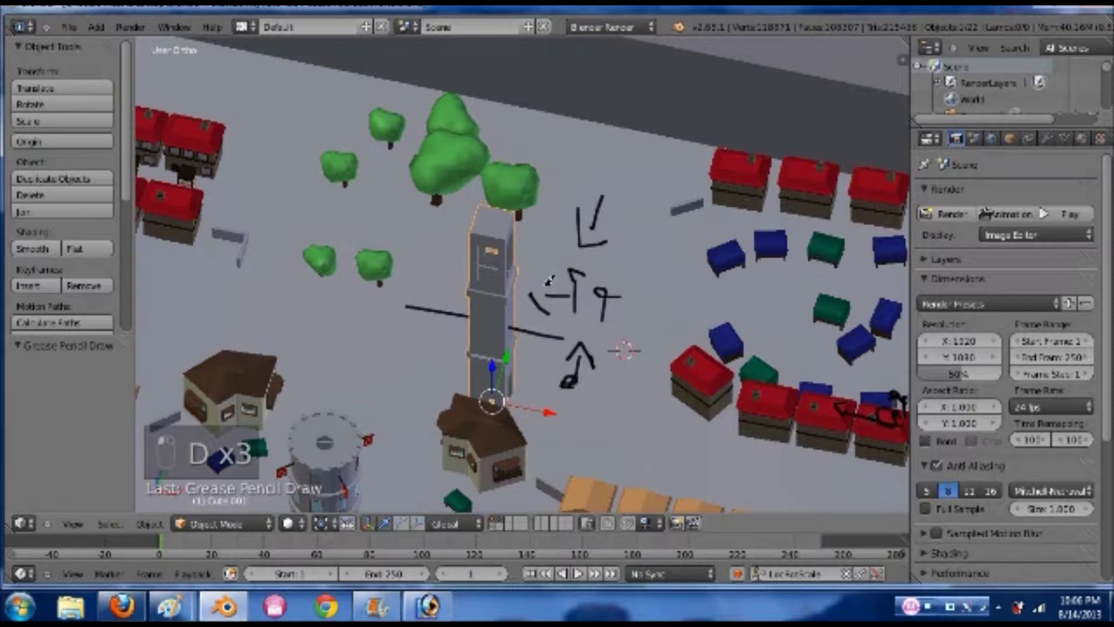
mouse_move(592, 201)
mouse_down()
mouse_move(598, 186)
mouse_move(607, 199)
mouse_up()
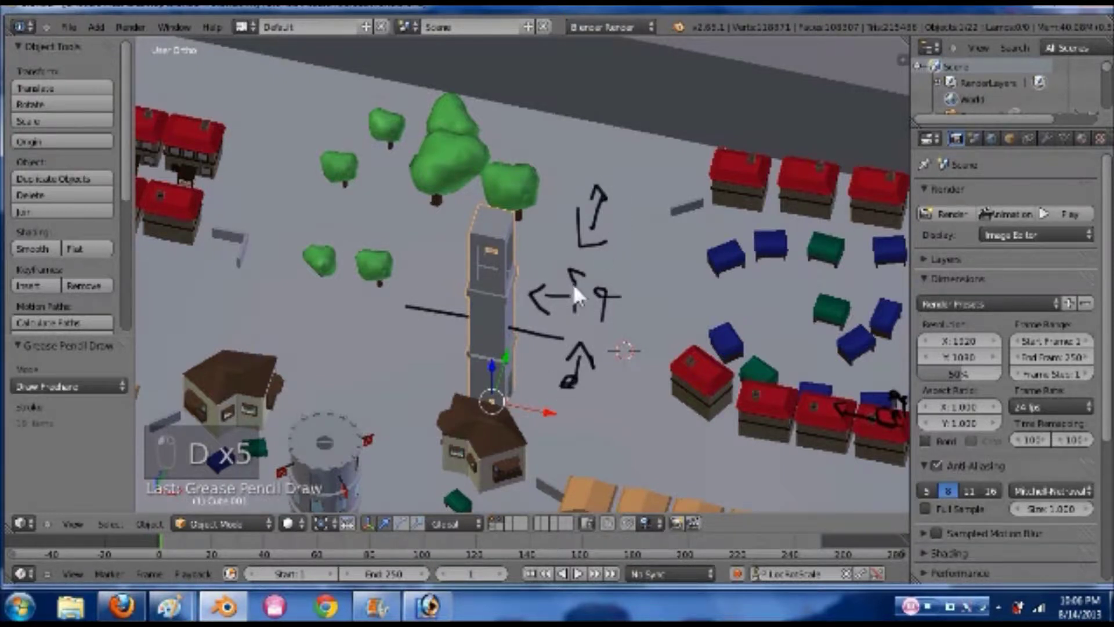
Extend the middle grease pencil arrow with strokes reaching the shaft of the tall stone tower
middle_drag(630, 250, 390, 259)
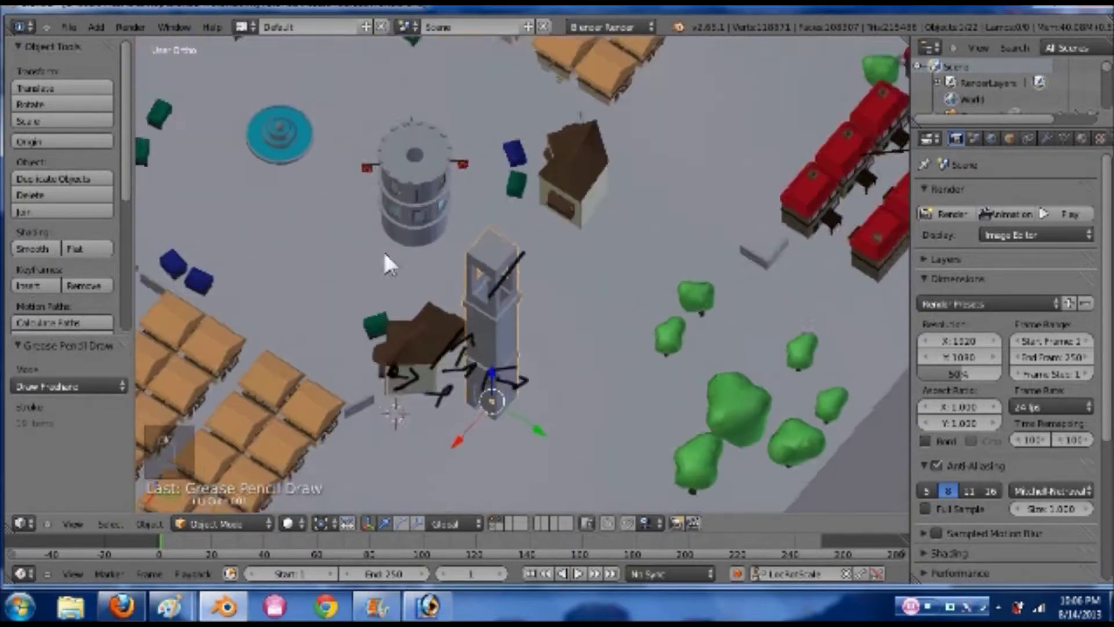
mouse_move(580, 253)
middle_down()
mouse_move(677, 261)
mouse_move(597, 242)
mouse_move(609, 244)
middle_up()
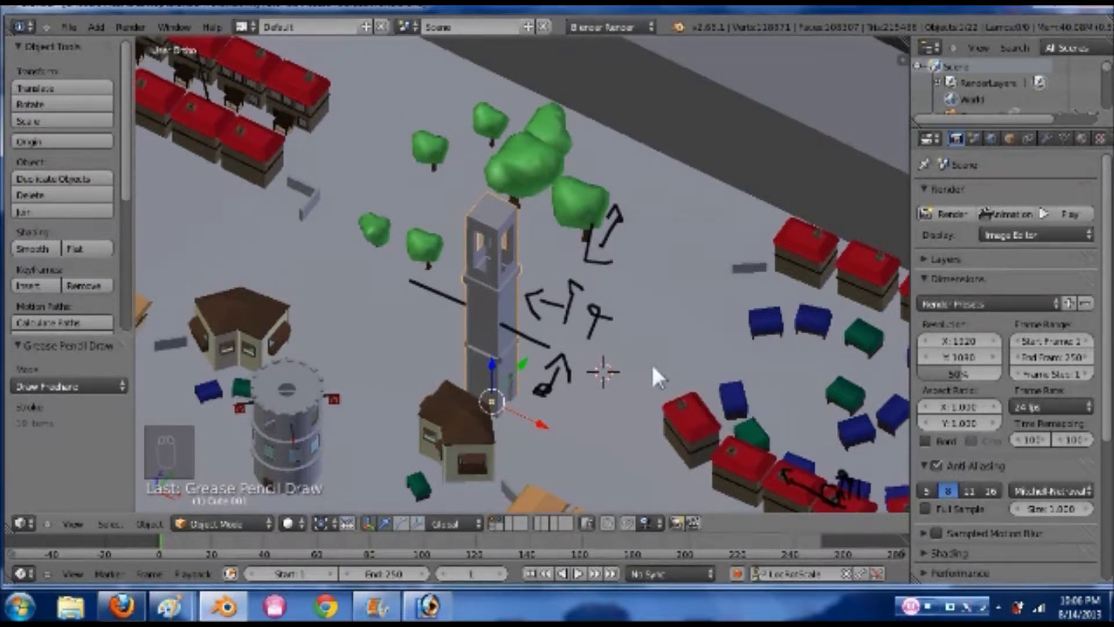
middle_drag(642, 352, 633, 343)
key(d)
mouse_move(507, 259)
mouse_down()
mouse_move(497, 268)
mouse_move(514, 273)
mouse_move(497, 271)
mouse_move(517, 267)
mouse_move(508, 261)
mouse_move(571, 282)
mouse_up()
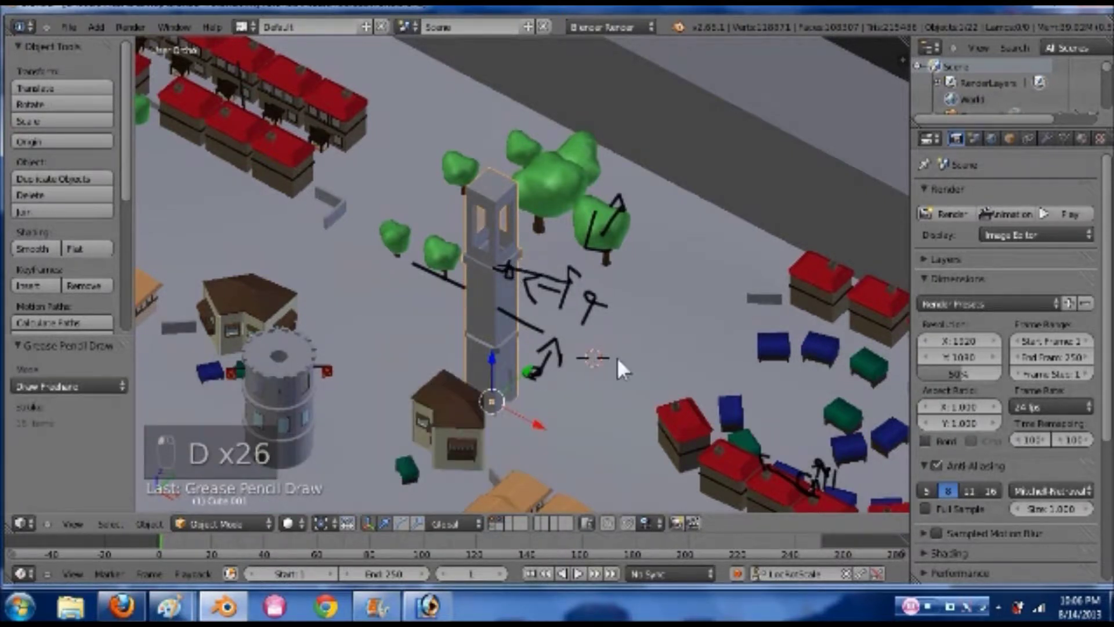
middle_drag(617, 357, 641, 353)
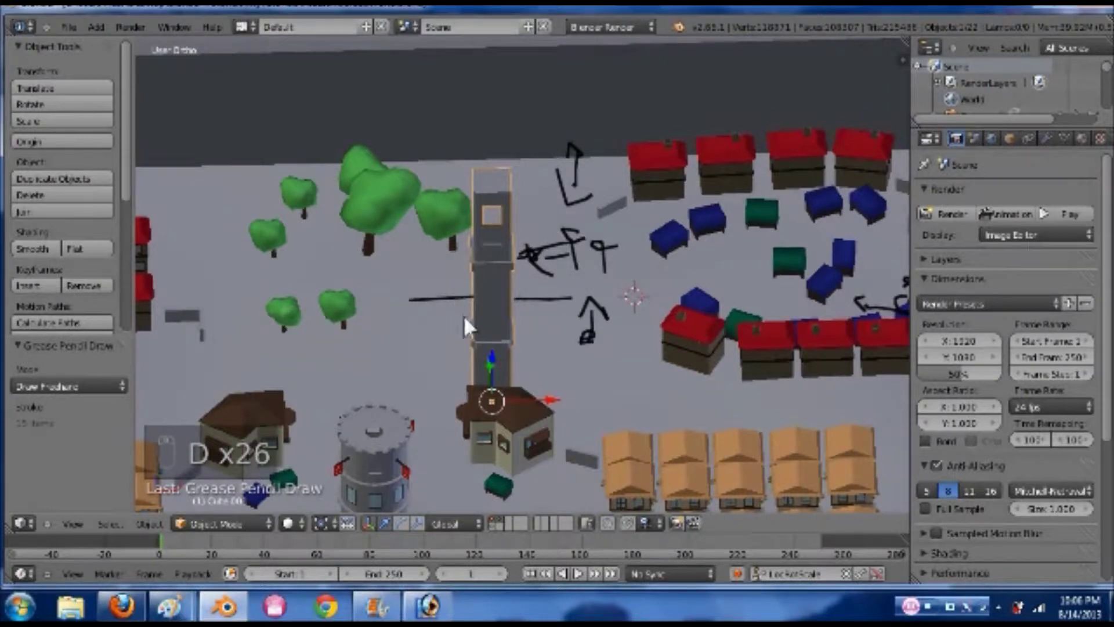
middle_drag(509, 396, 542, 378)
key(t)
click(462, 317)
key(t)
key(t)
key(t)
key(t)
key(t)
key(t)
key(t)
key(t)
key(t)
key(t)
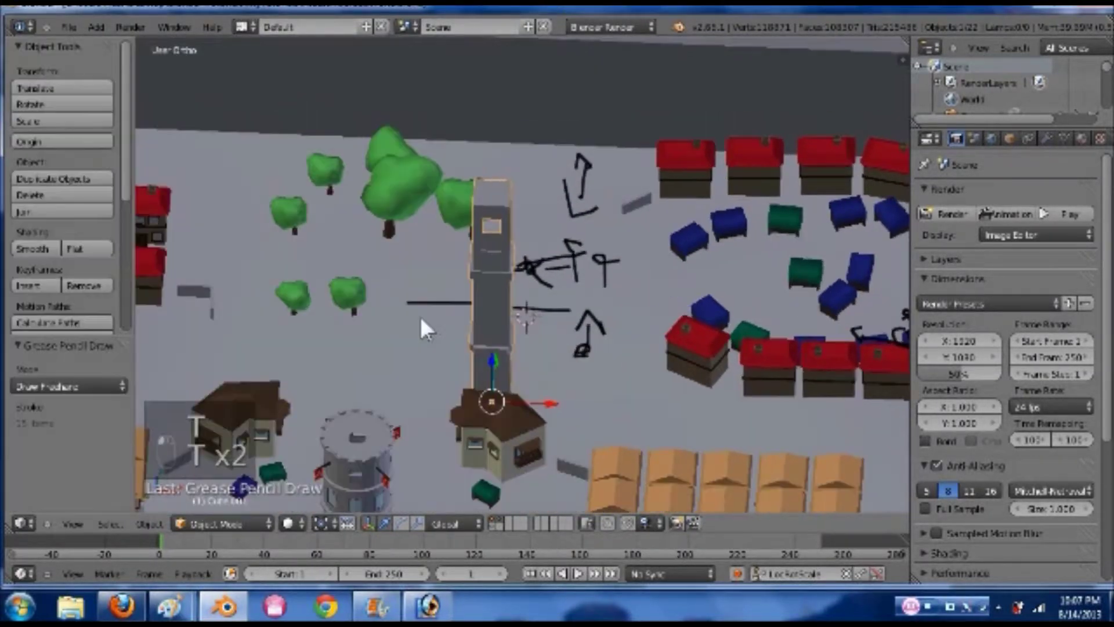
key(t)
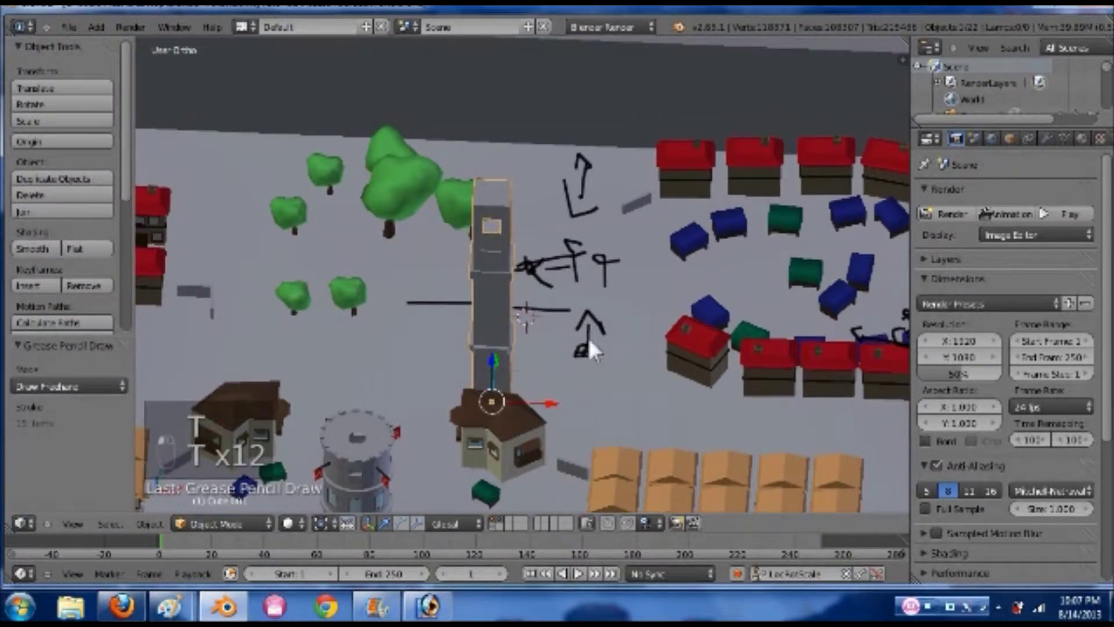
Draw a grease pencil arrow from the tall tower's lower shaft across the ground towards the two small trees
shift+middle_drag(589, 338, 668, 338)
key(d)
mouse_move(543, 323)
mouse_down()
mouse_move(458, 321)
mouse_move(450, 308)
mouse_up()
key(d)
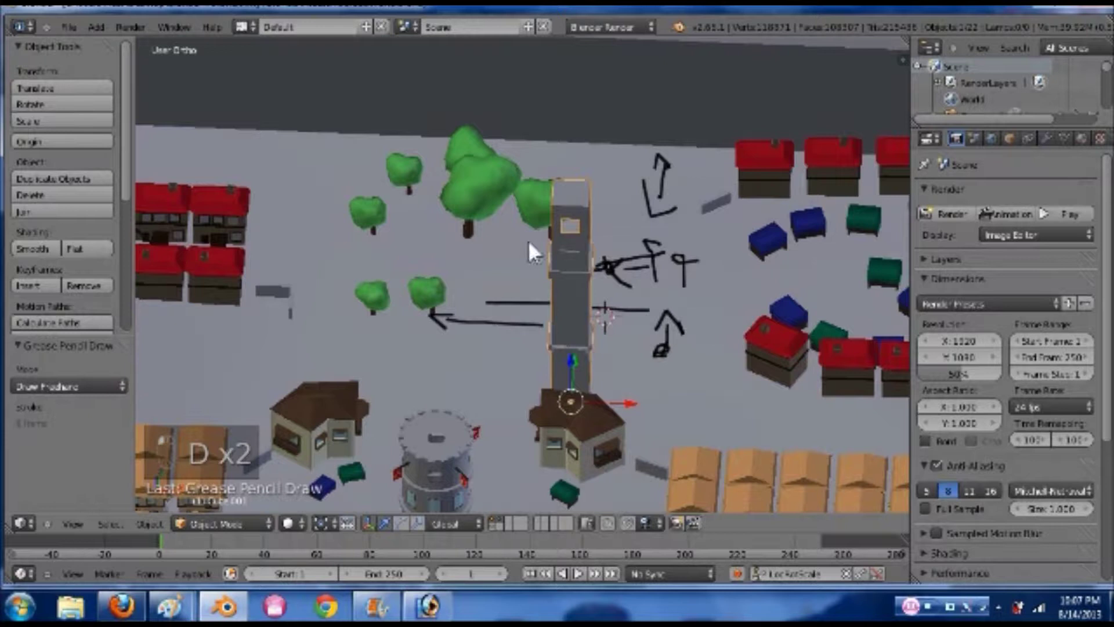
Draw a second grease pencil line from the tall tower's upper part through the large trees, ending in a short stroke
key(d)
mouse_move(542, 220)
mouse_down()
mouse_move(397, 213)
mouse_move(409, 198)
mouse_up()
key(d)
key(d)
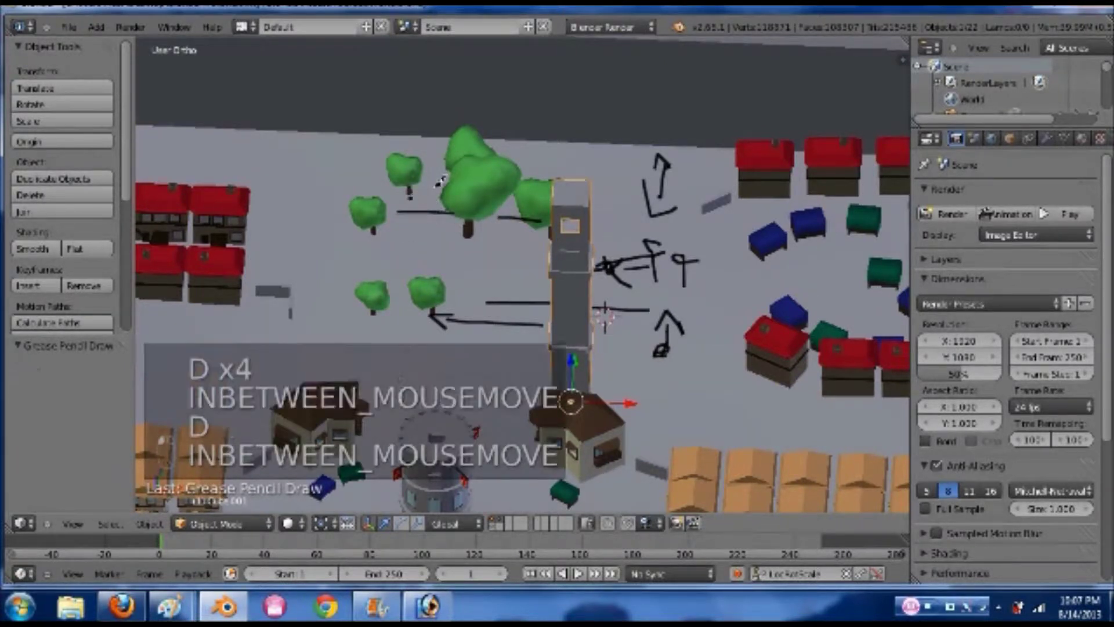
key(d)
Draw a jagged grease pencil arrow from the orange-roofed houses past the round tower, with short strokes beyond its tip
shift+middle_drag(617, 186, 641, 156)
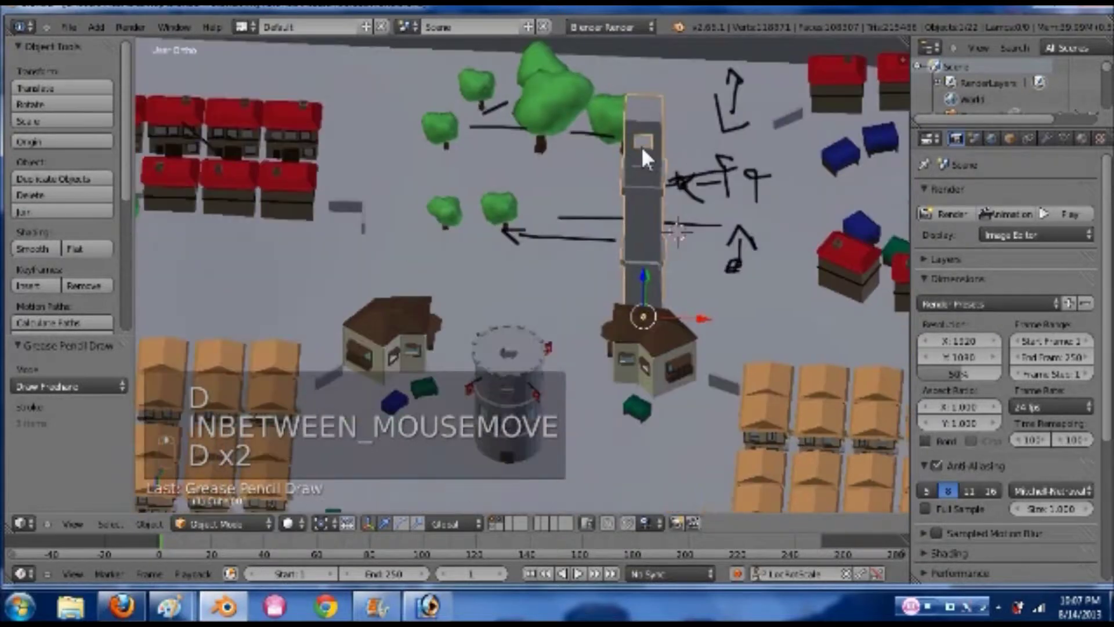
scroll(649, 148, down, 1)
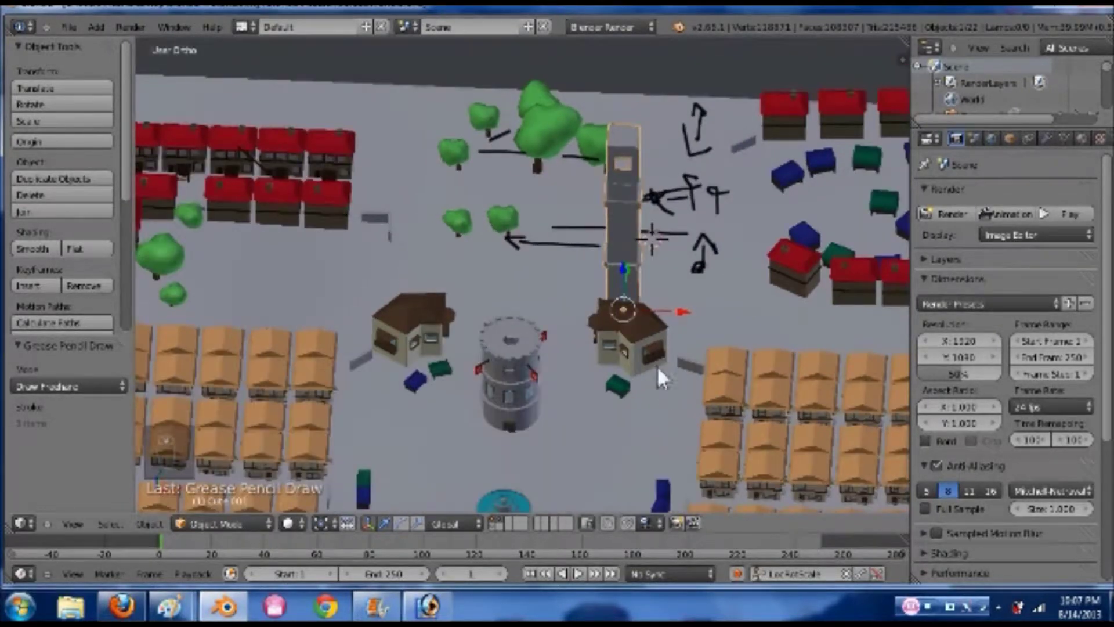
shift+scroll(658, 296, down, 2)
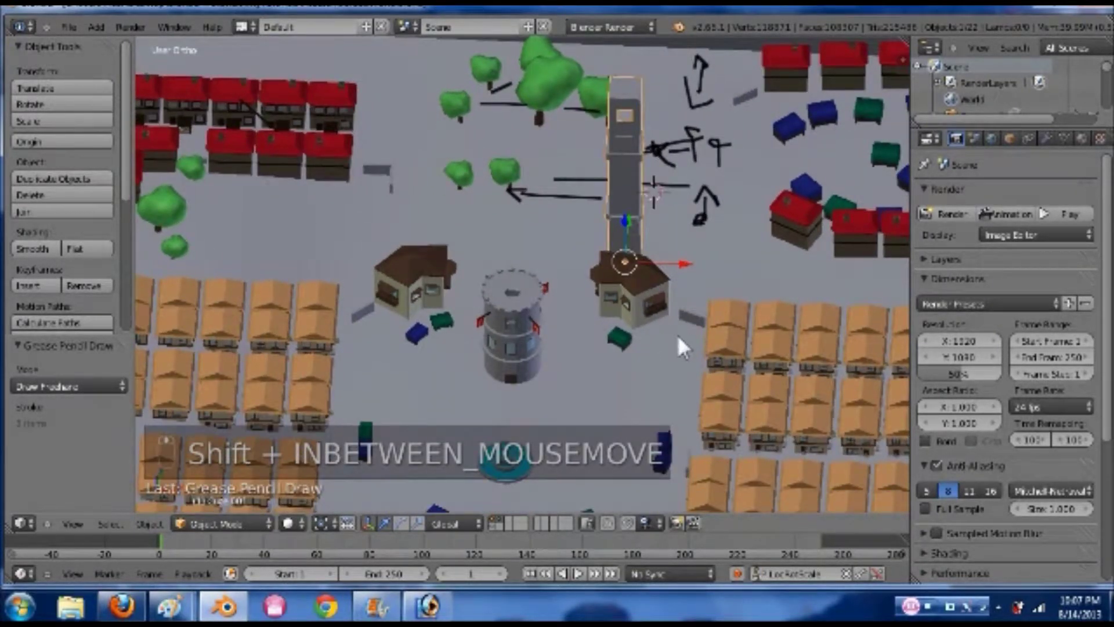
shift+scroll(667, 276, down, 1)
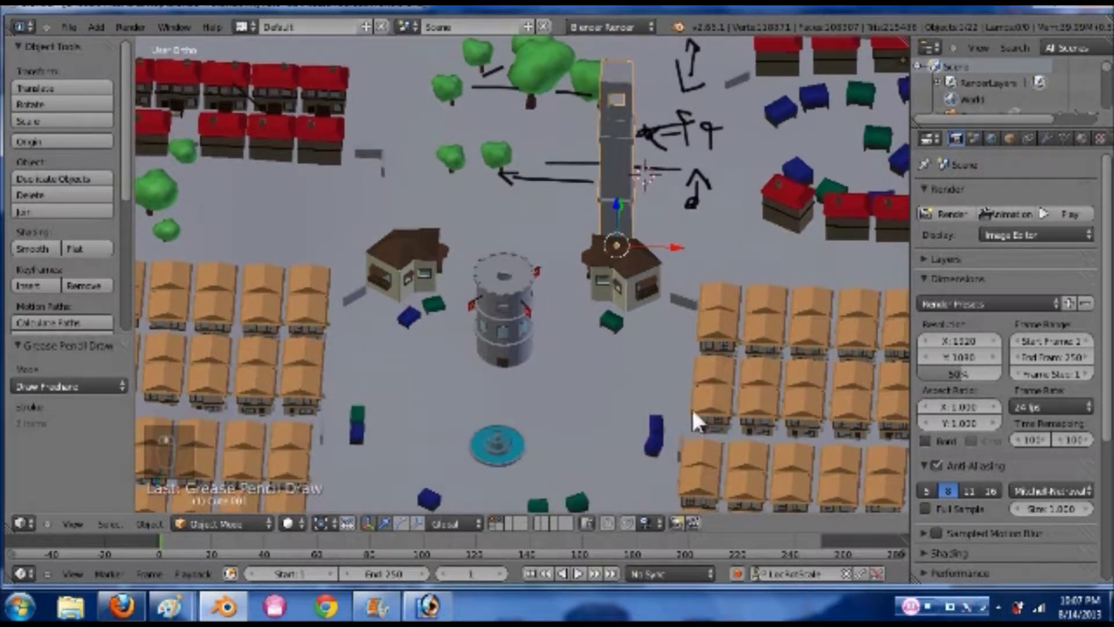
key(d)
mouse_move(717, 372)
mouse_down()
mouse_move(584, 395)
mouse_move(487, 388)
mouse_move(531, 399)
mouse_up()
key(d)
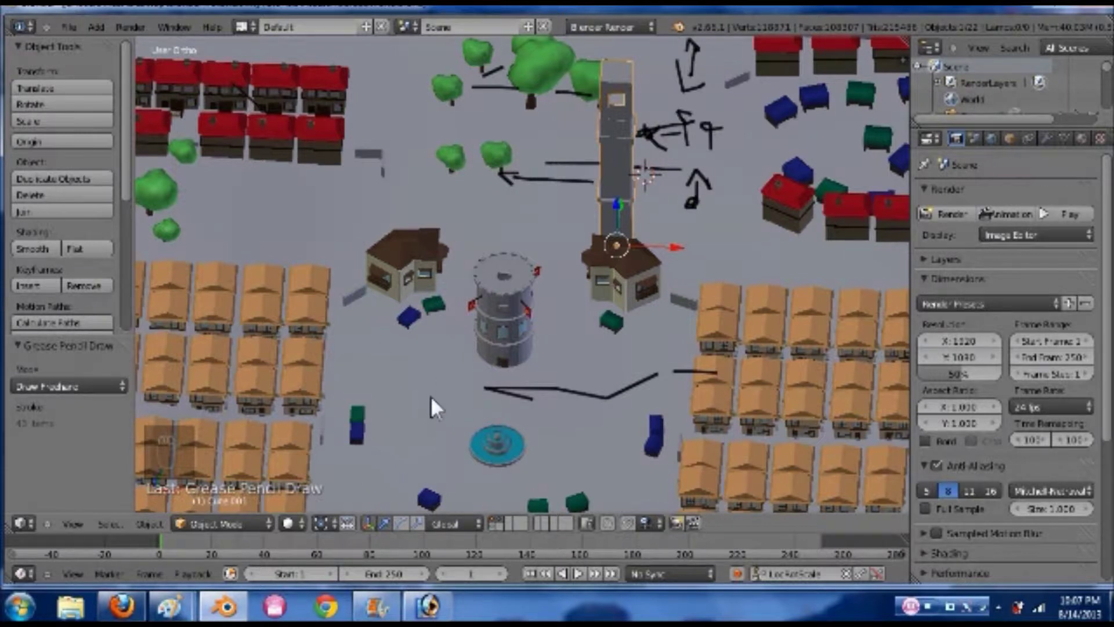
key(d)
drag(420, 383, 431, 395)
key(d)
key(d)
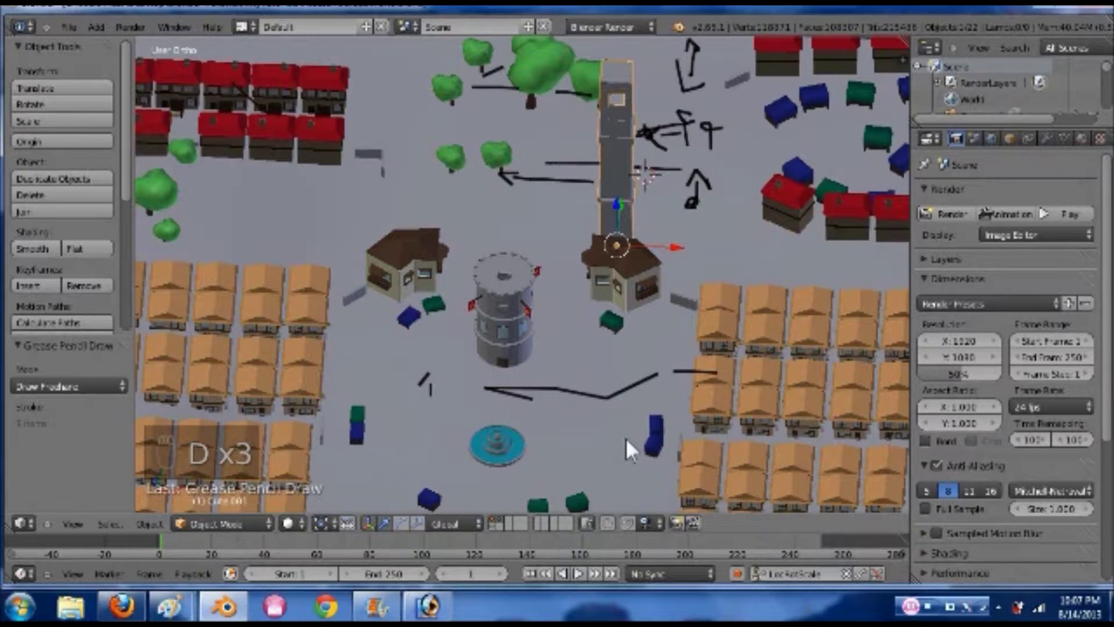
Draw a small grease pencil arrowhead near the L-shaped wall and a line joining it to the end of the red-roofed houses
shift+middle_drag(625, 438, 670, 470)
middle_drag(496, 243, 466, 234)
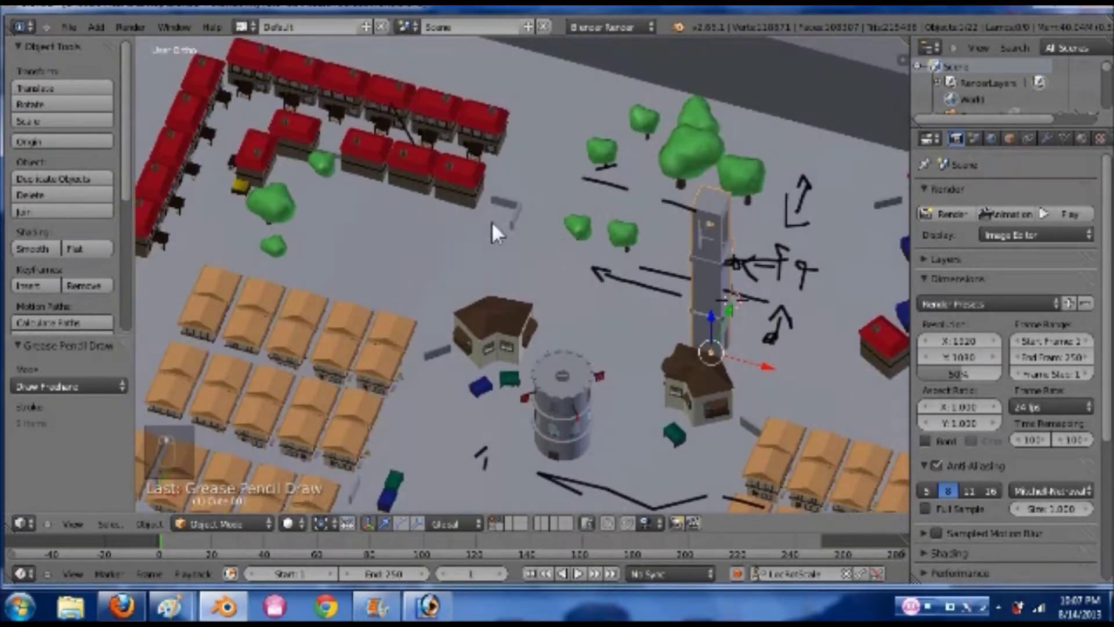
key(d)
mouse_move(544, 187)
mouse_down()
mouse_move(533, 192)
mouse_move(543, 198)
mouse_up()
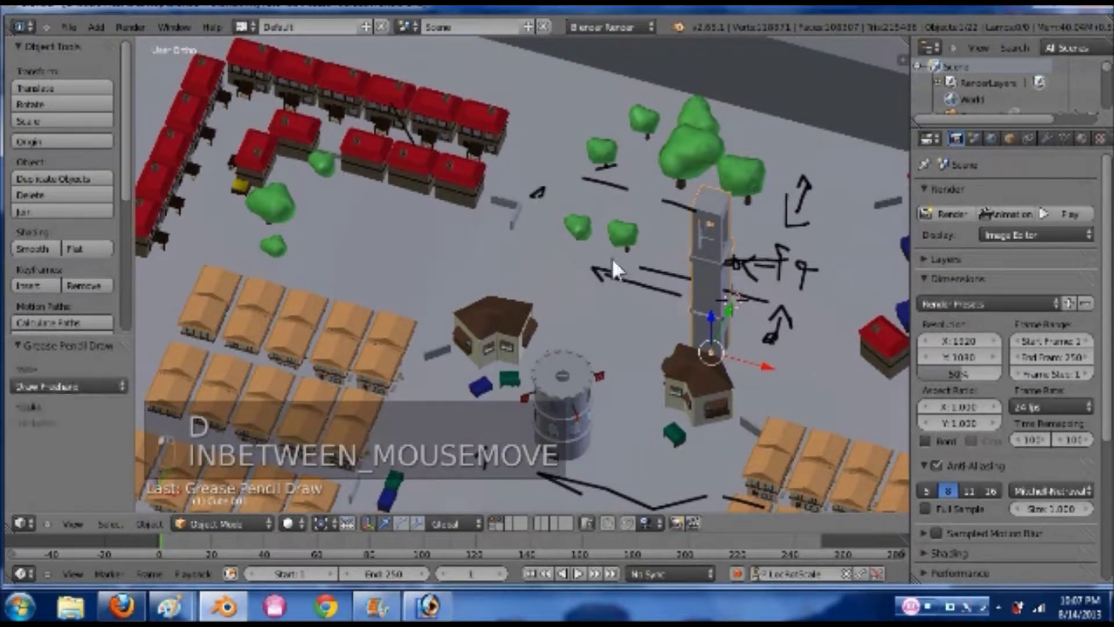
key(shift)
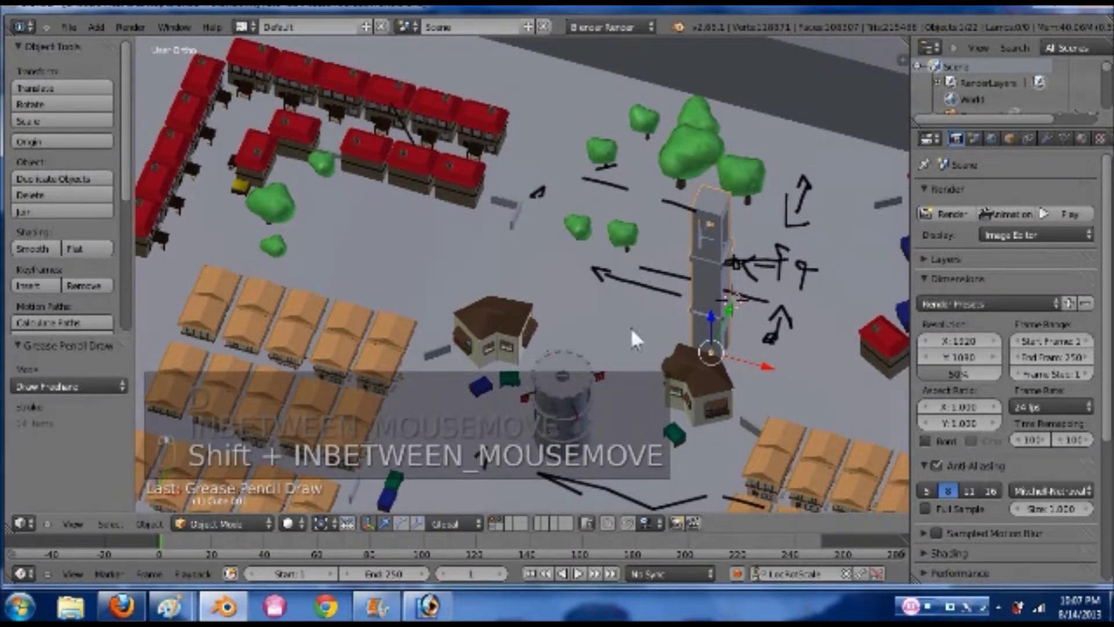
key(shift)
scroll(640, 346, up, 5)
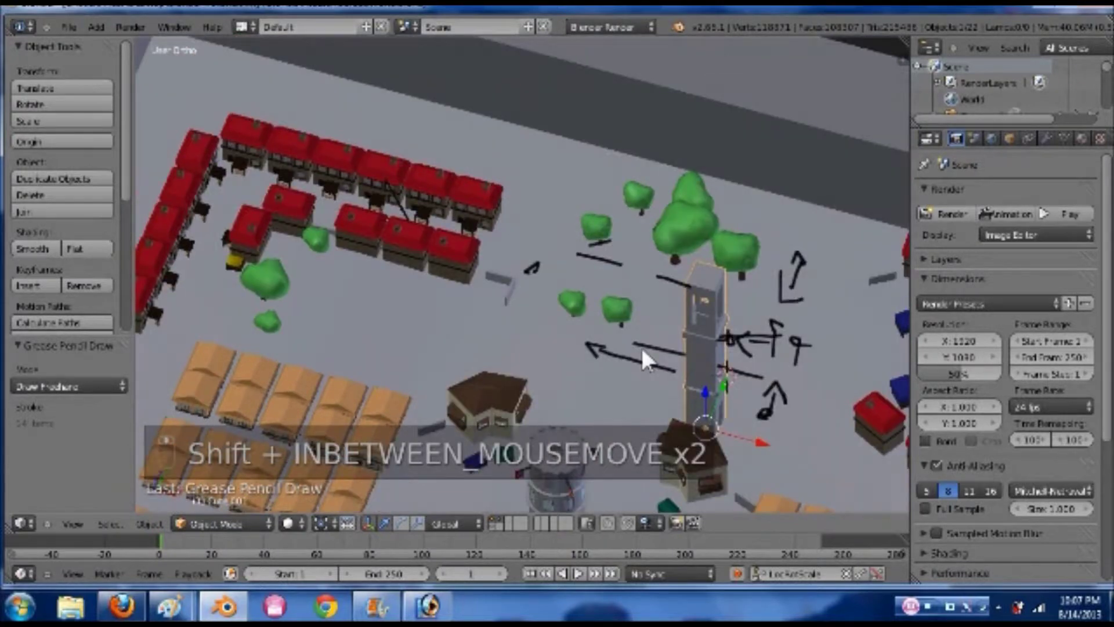
scroll(639, 354, up, 3)
mouse_move(611, 342)
shift+middle_down()
mouse_move(661, 325)
mouse_move(664, 295)
shift+middle_up()
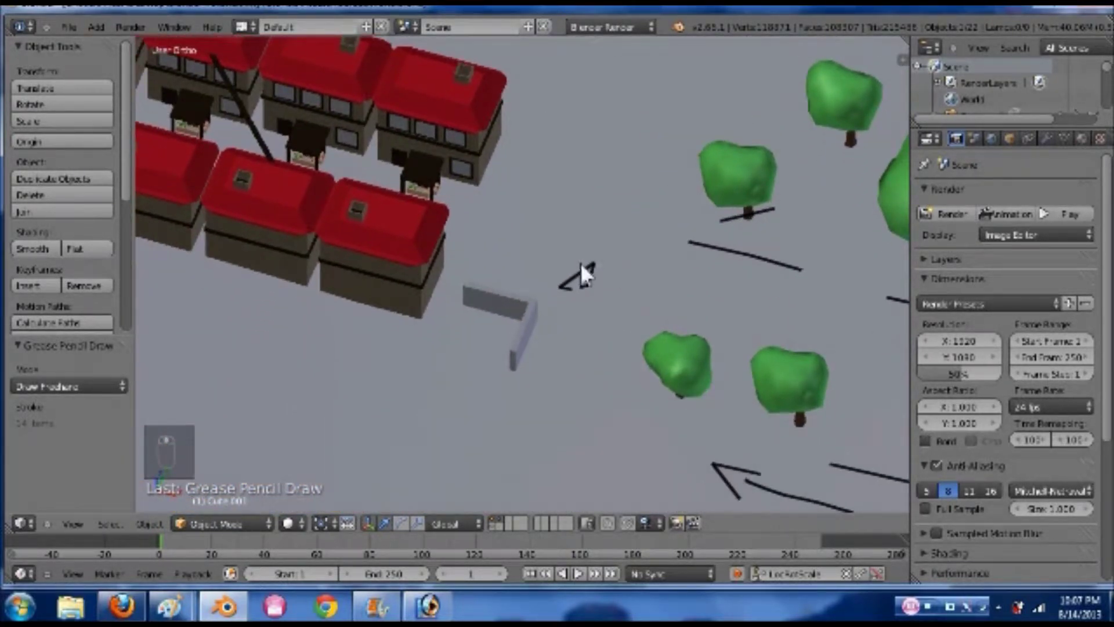
mouse_move(571, 270)
mouse_down()
mouse_move(530, 249)
mouse_move(454, 238)
mouse_up()
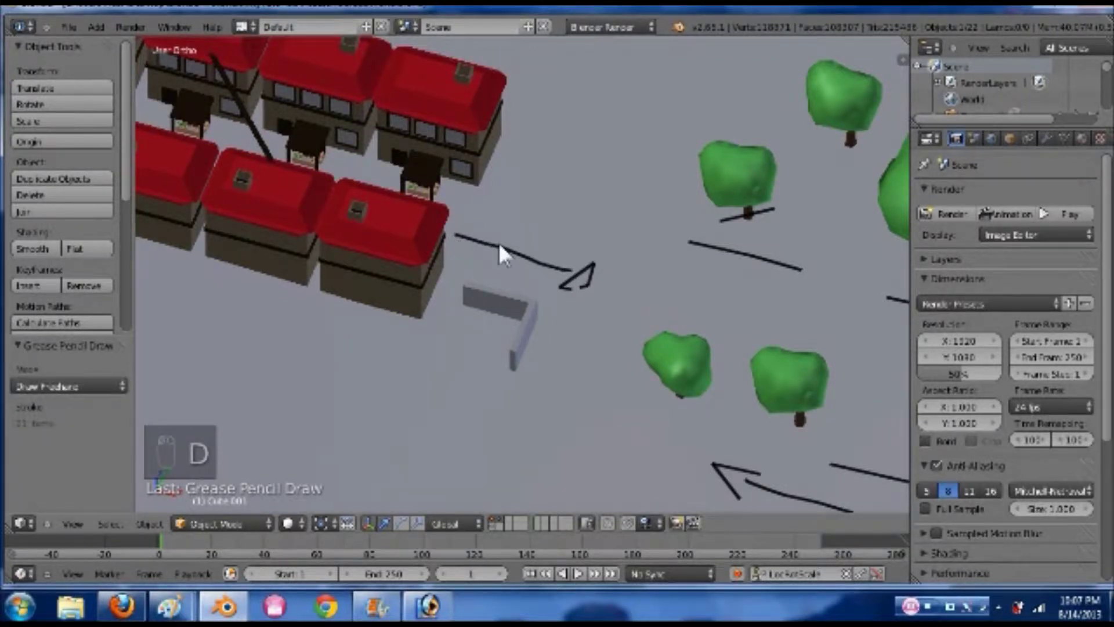
Draw a long grease pencil line from the block of orange-roofed houses up to the L-shaped wall
scroll(640, 252, down, 3)
scroll(659, 348, down, 2)
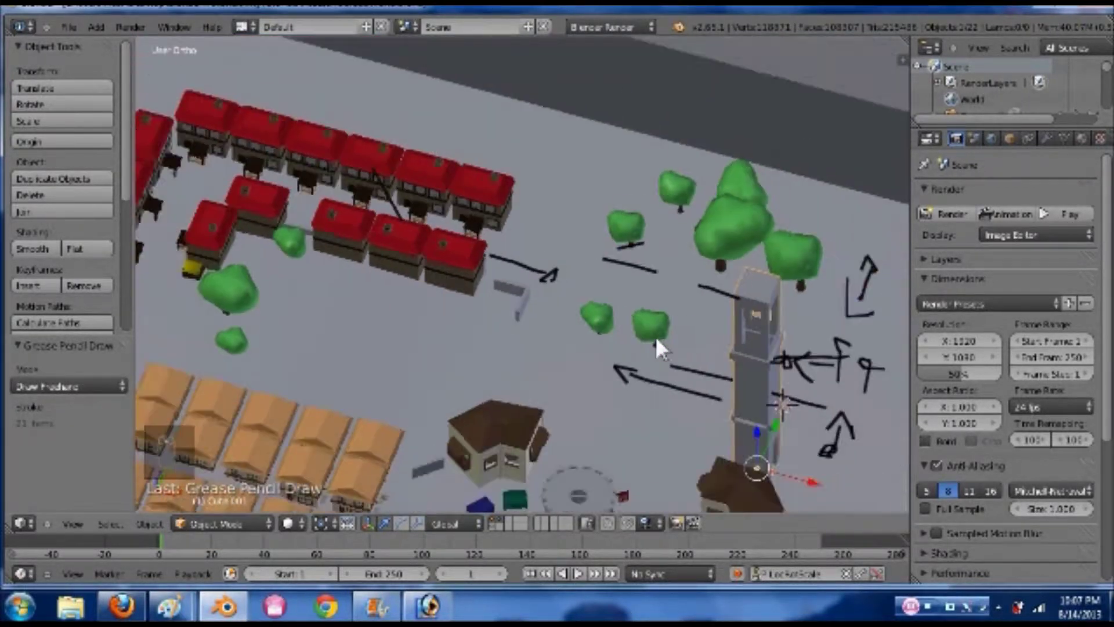
shift+middle_drag(639, 235, 639, 212)
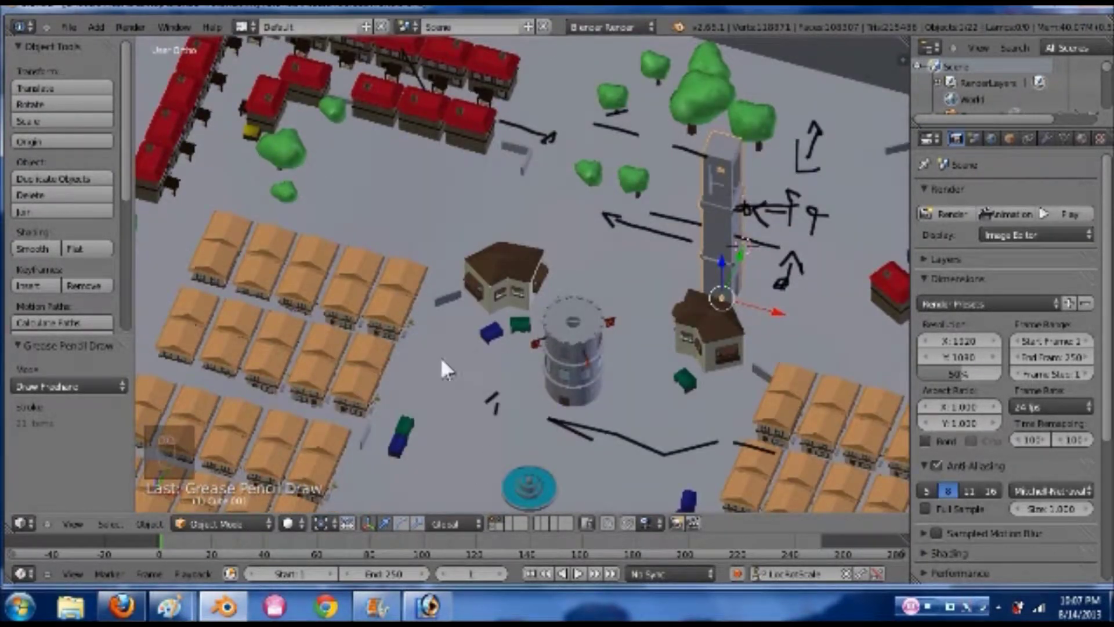
mouse_move(339, 329)
mouse_down()
mouse_move(409, 348)
mouse_move(529, 191)
mouse_up()
Examine the goods and crates at a dark-roofed stall between the rows of red-roofed houses
mouse_move(648, 353)
shift+middle_down()
mouse_move(641, 232)
mouse_move(613, 314)
mouse_move(614, 252)
mouse_move(563, 230)
mouse_move(643, 286)
mouse_move(552, 380)
shift+middle_up()
scroll(609, 305, up, 3)
scroll(587, 315, up, 2)
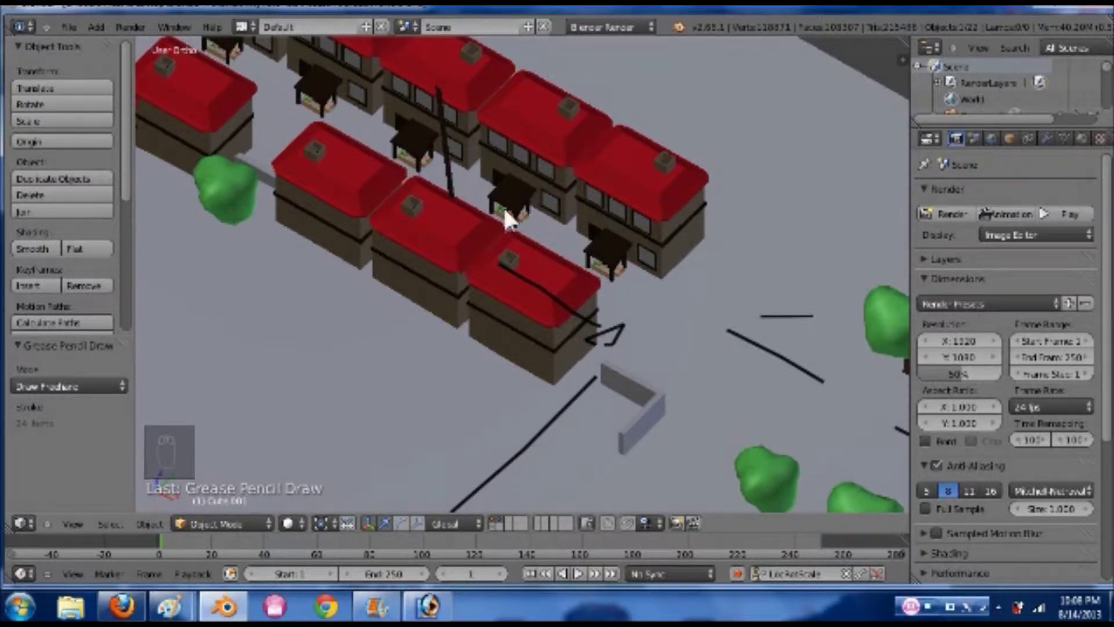
scroll(650, 345, up, 1)
shift+middle_drag(717, 357, 555, 354)
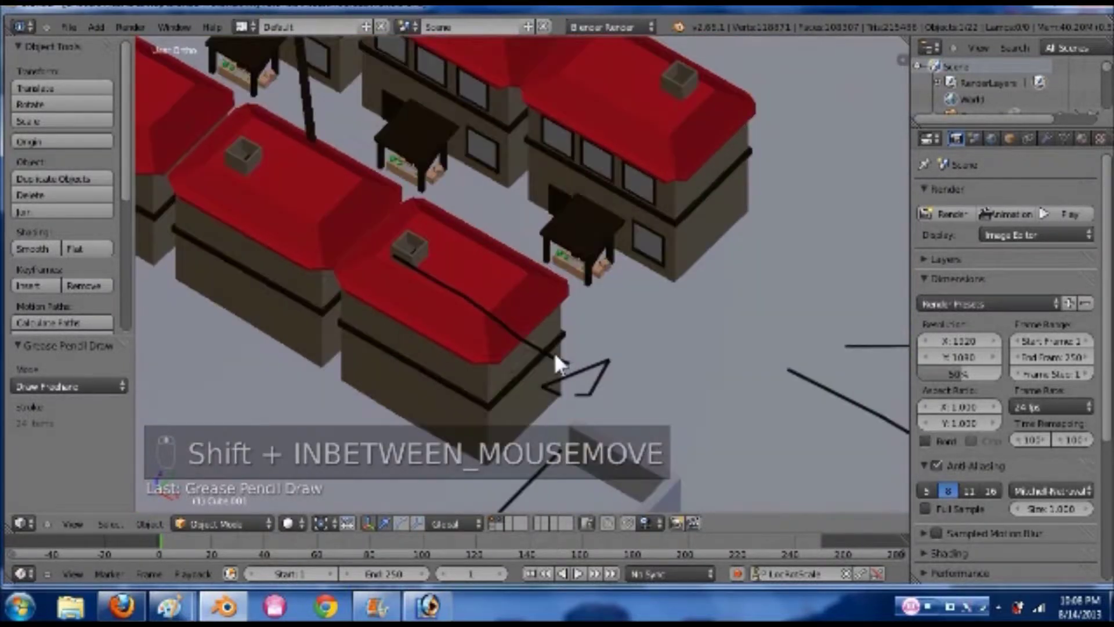
scroll(555, 354, up, 6)
scroll(555, 352, up, 8)
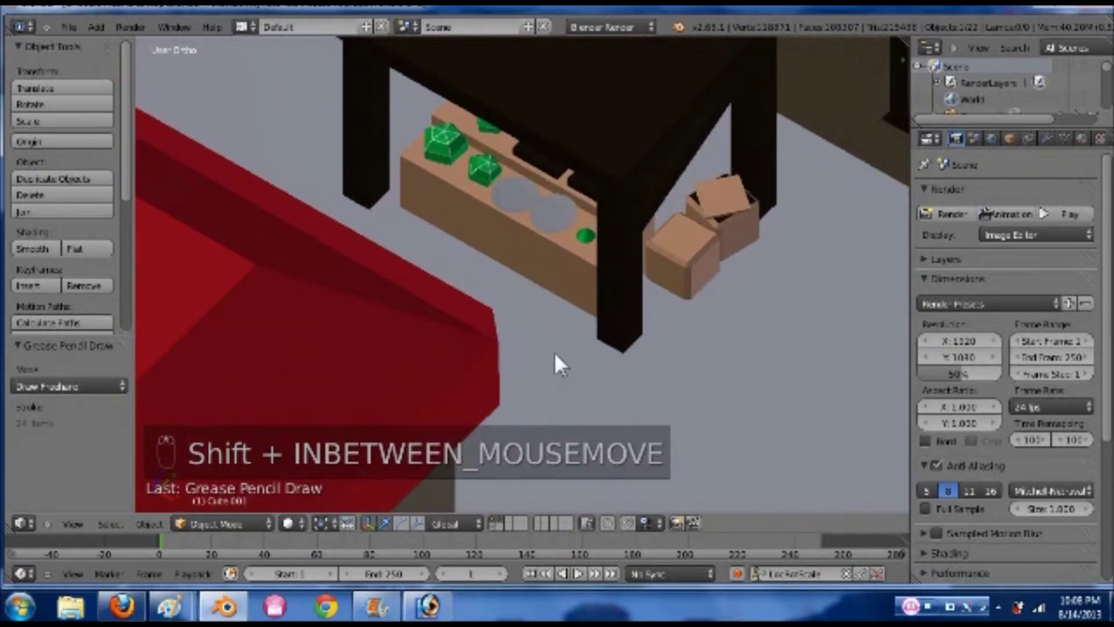
shift+middle_drag(630, 322, 630, 338)
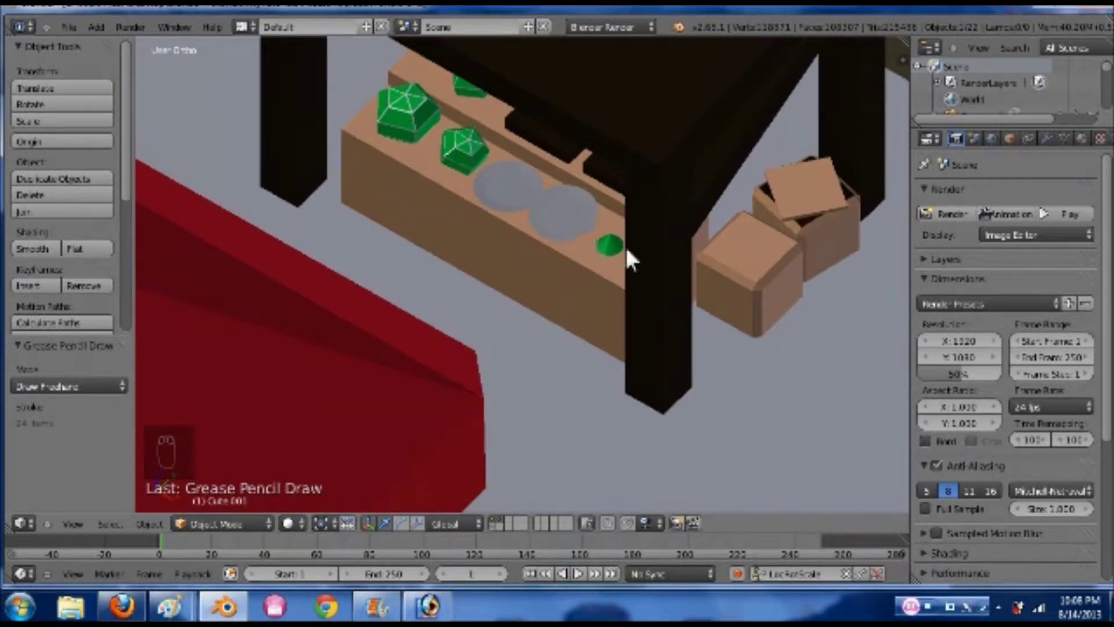
mouse_move(601, 241)
shift+middle_down()
mouse_move(604, 229)
mouse_move(609, 250)
mouse_move(601, 242)
shift+middle_up()
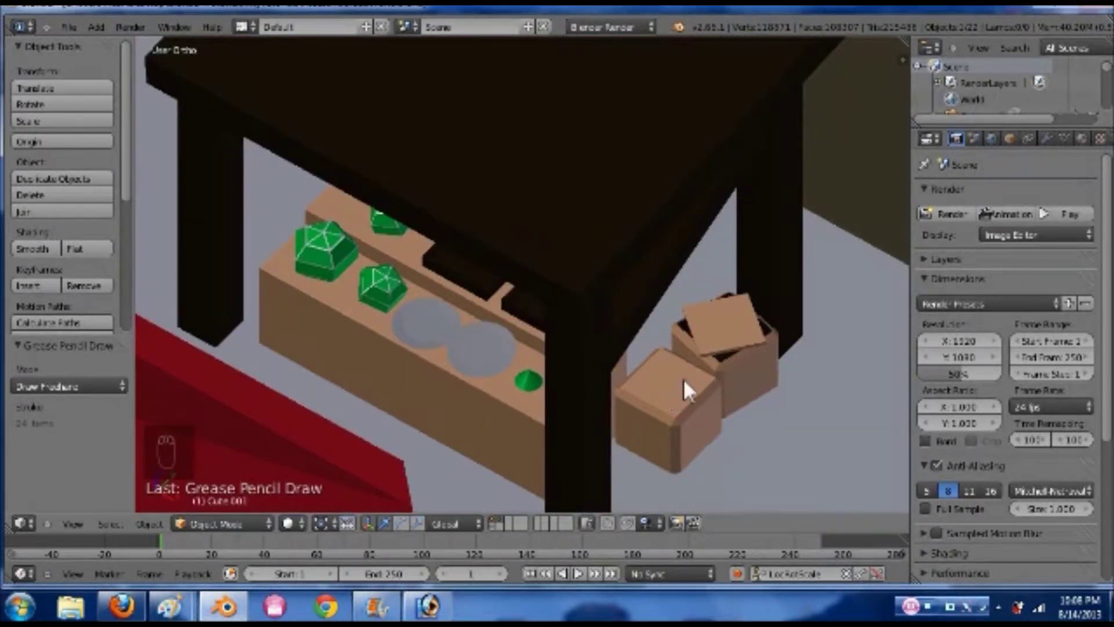
scroll(683, 381, down, 10)
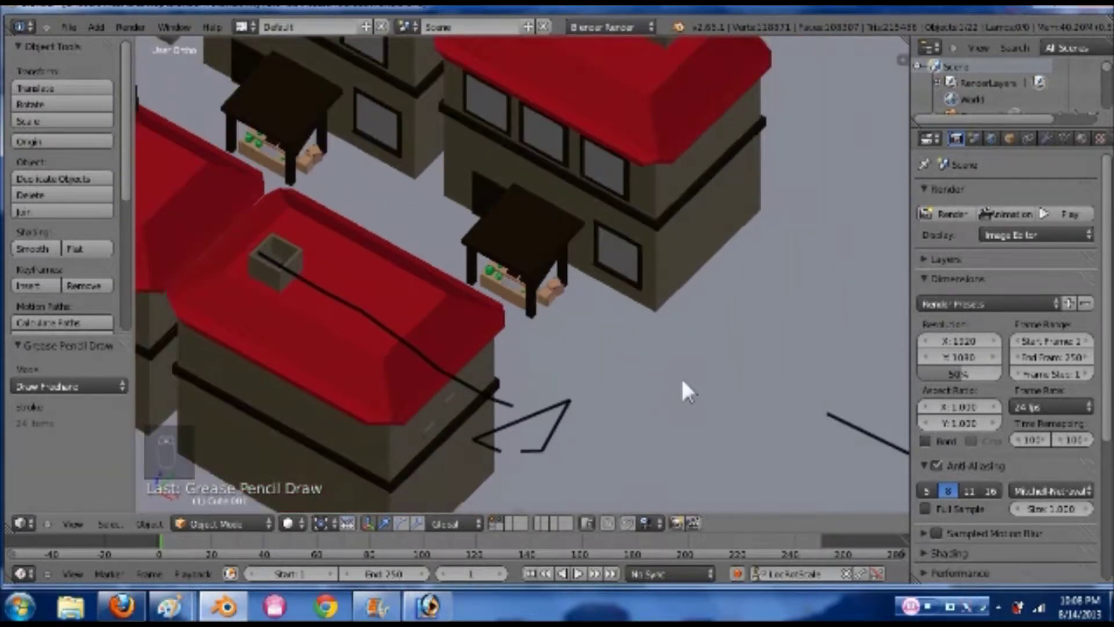
scroll(683, 389, down, 5)
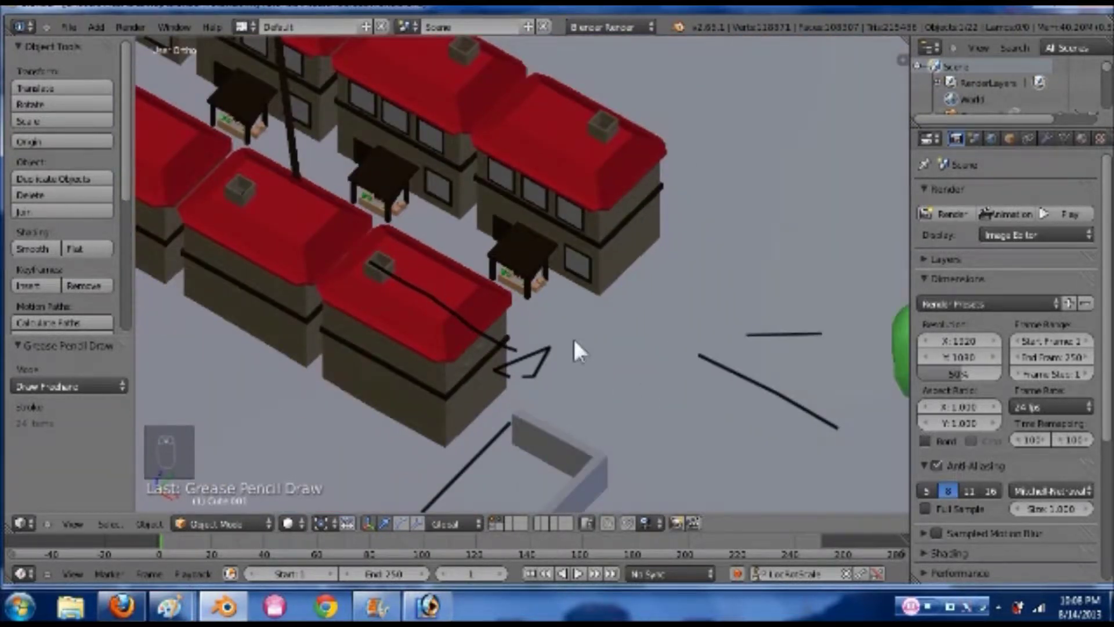
scroll(575, 337, down, 2)
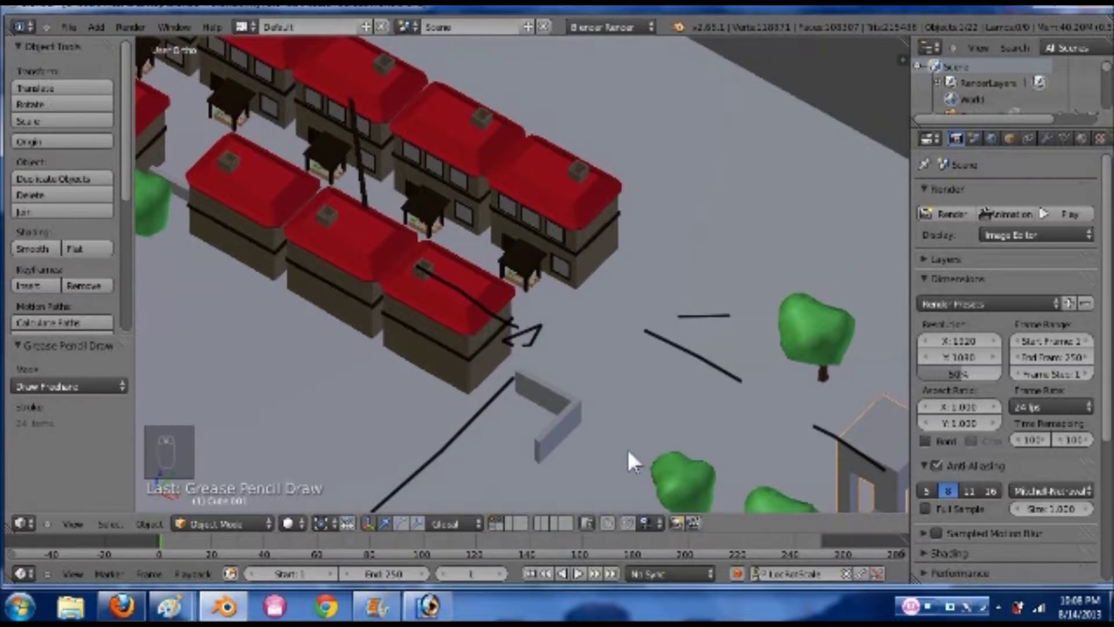
Draw a grease pencil line from the L-shaped wall to the corner of the end red-roofed house and up over its roof
drag(621, 449, 594, 434)
mouse_move(591, 401)
mouse_down()
mouse_move(519, 362)
mouse_move(500, 338)
mouse_up()
scroll(522, 366, up, 4)
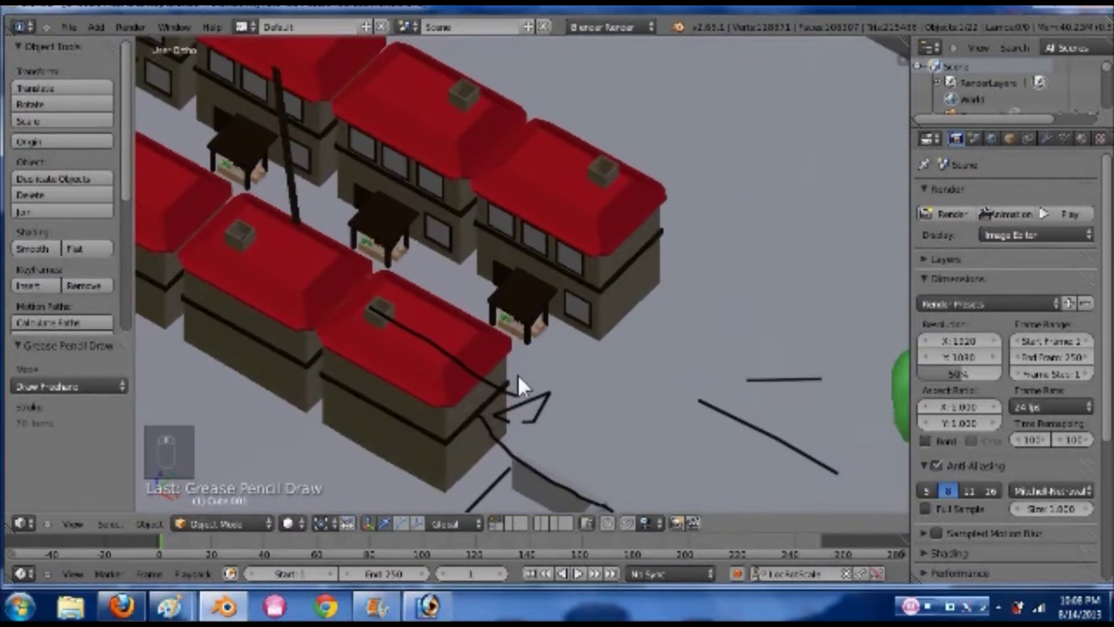
scroll(558, 307, up, 1)
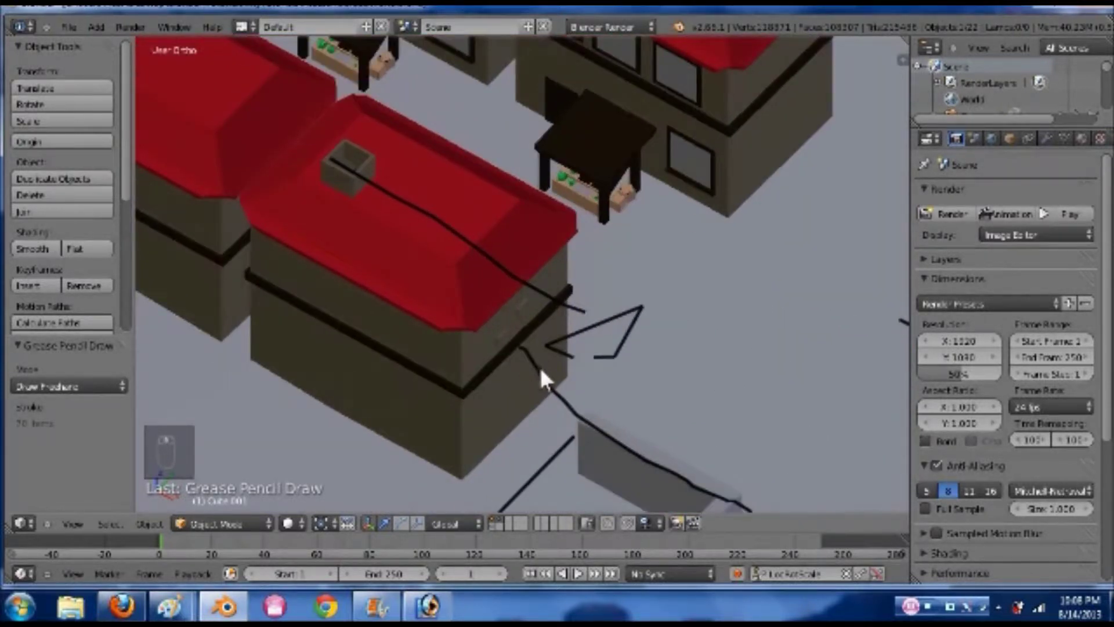
key(d)
mouse_move(529, 340)
mouse_down()
mouse_move(527, 349)
mouse_move(513, 320)
mouse_move(554, 257)
mouse_move(458, 177)
mouse_up()
key(d)
key(d)
Draw a grease pencil line along the front row's red roofs from the end house to the foot of the thick upright stroke
scroll(683, 319, down, 2)
mouse_move(614, 263)
shift+middle_down()
mouse_move(725, 428)
mouse_move(787, 495)
shift+middle_up()
shift+middle_drag(649, 367, 646, 349)
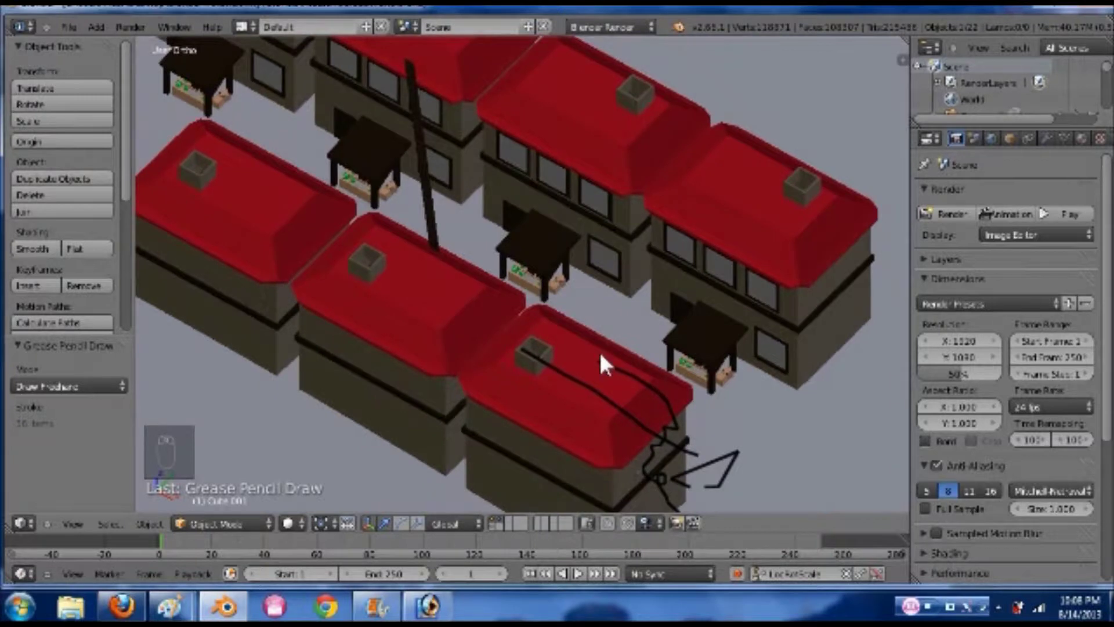
key(d)
mouse_move(602, 356)
mouse_down()
mouse_move(511, 284)
mouse_move(471, 272)
mouse_move(443, 244)
mouse_move(435, 209)
mouse_up()
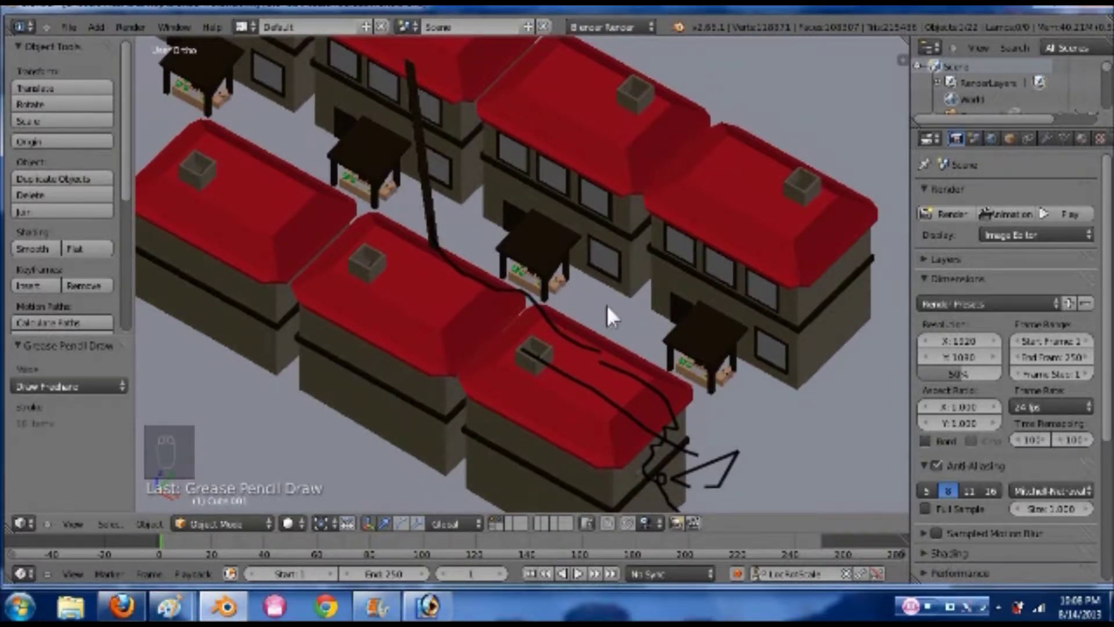
Scribble a jagged grease pencil stroke down over the thick upright mark between the two rows of red-roofed houses
scroll(626, 303, down, 2)
mouse_move(636, 302)
middle_down()
mouse_move(600, 303)
mouse_move(635, 301)
mouse_move(627, 297)
middle_up()
shift+middle_drag(508, 249, 610, 341)
scroll(609, 340, up, 2)
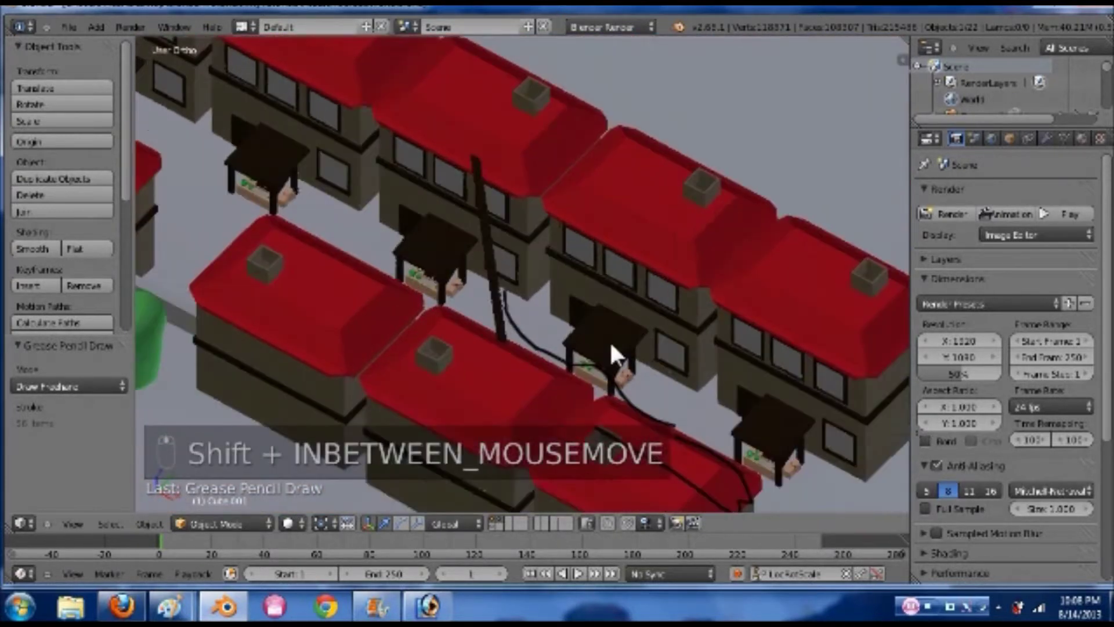
scroll(606, 339, up, 1)
key(d)
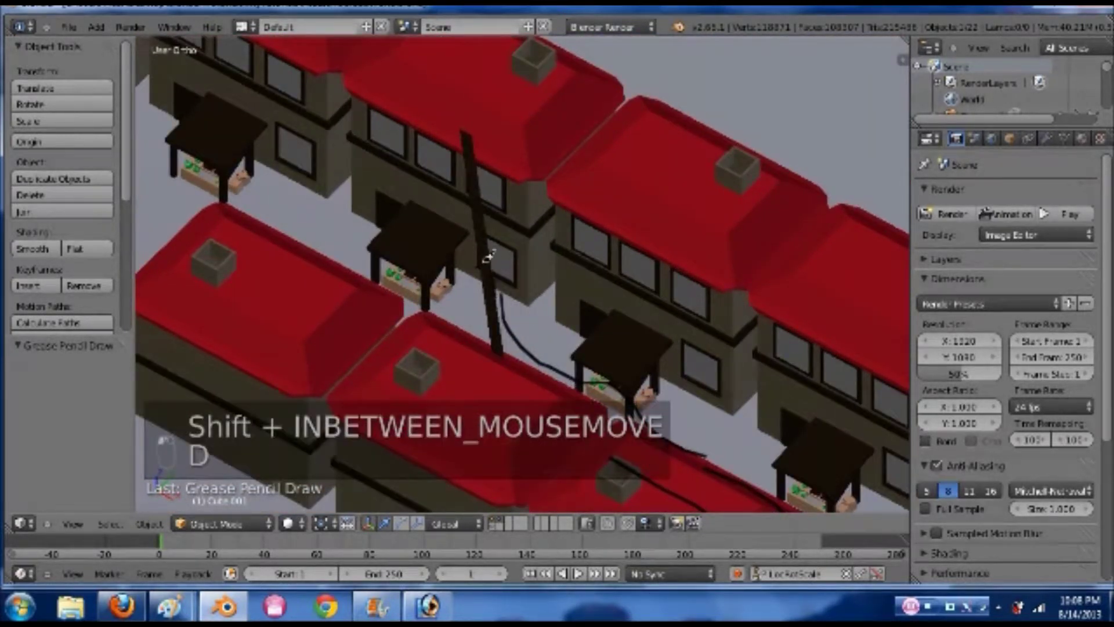
mouse_move(464, 220)
mouse_down()
mouse_move(469, 145)
mouse_move(502, 286)
mouse_move(497, 328)
mouse_up()
Draw a small grease pencil loop with a short dash in the street and a line joining it to the upright mark
shift+middle_drag(514, 237, 585, 351)
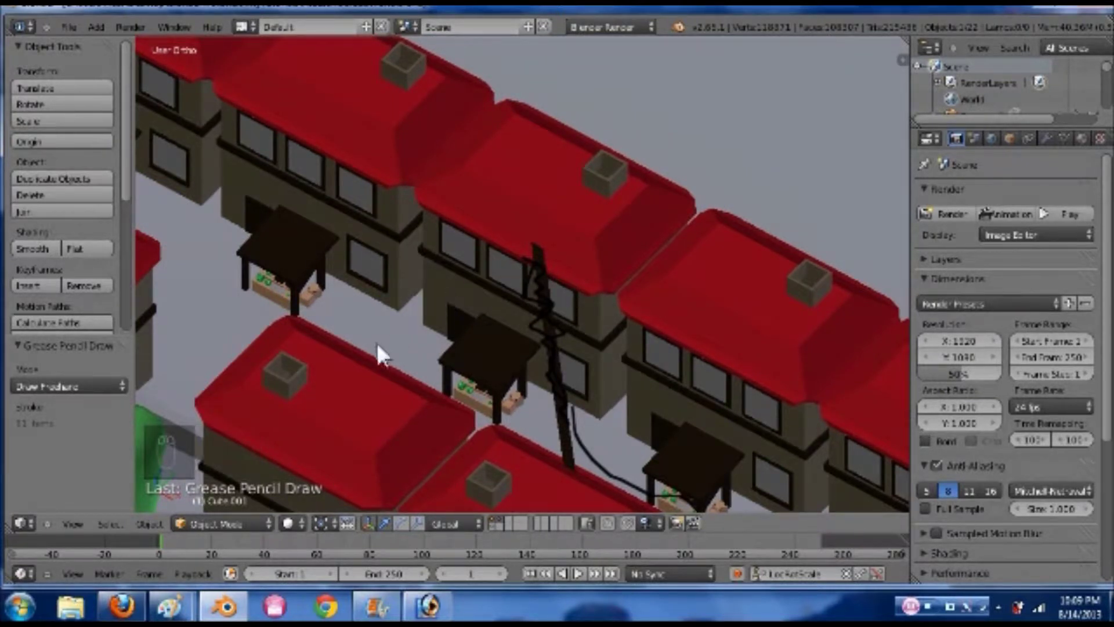
key(d)
key(d)
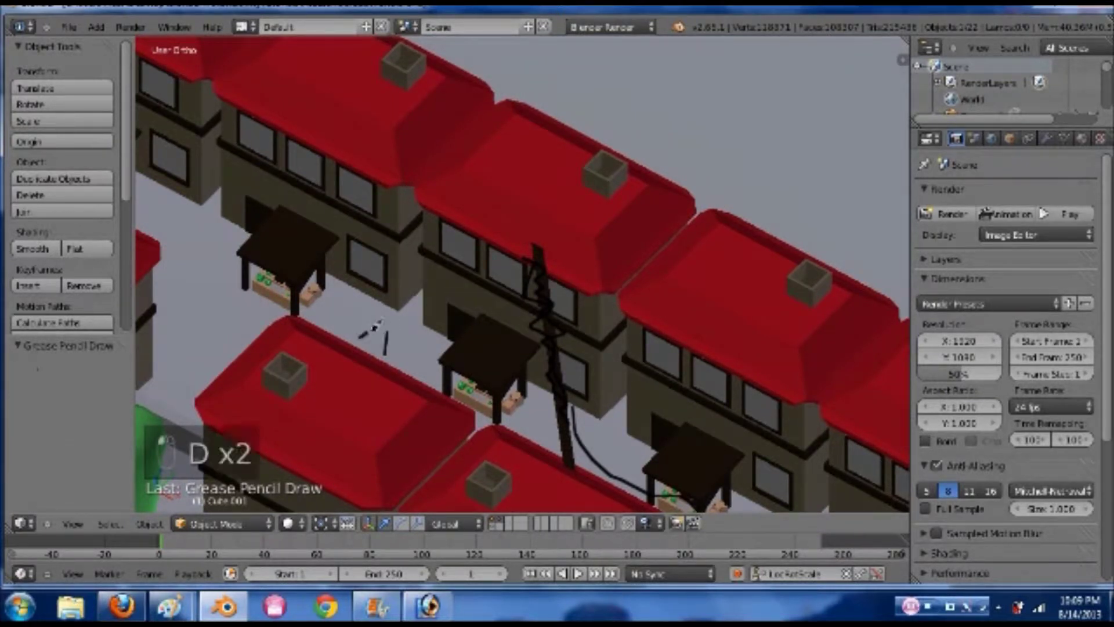
key(d)
mouse_move(370, 329)
mouse_down()
mouse_move(371, 317)
mouse_move(366, 332)
mouse_move(504, 302)
mouse_up()
key(d)
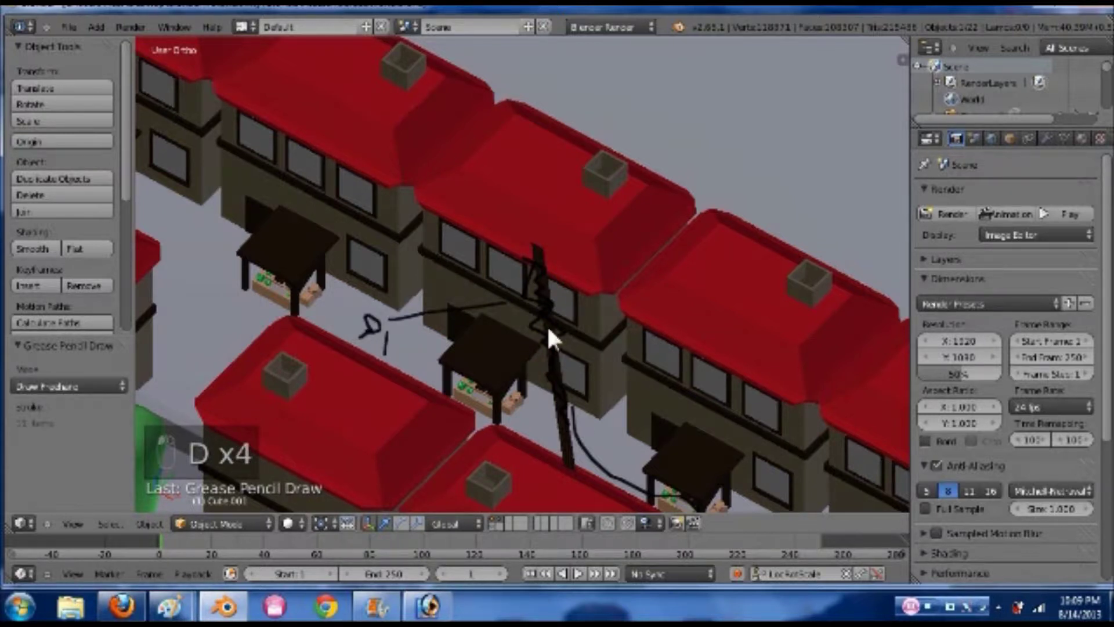
drag(385, 332, 386, 353)
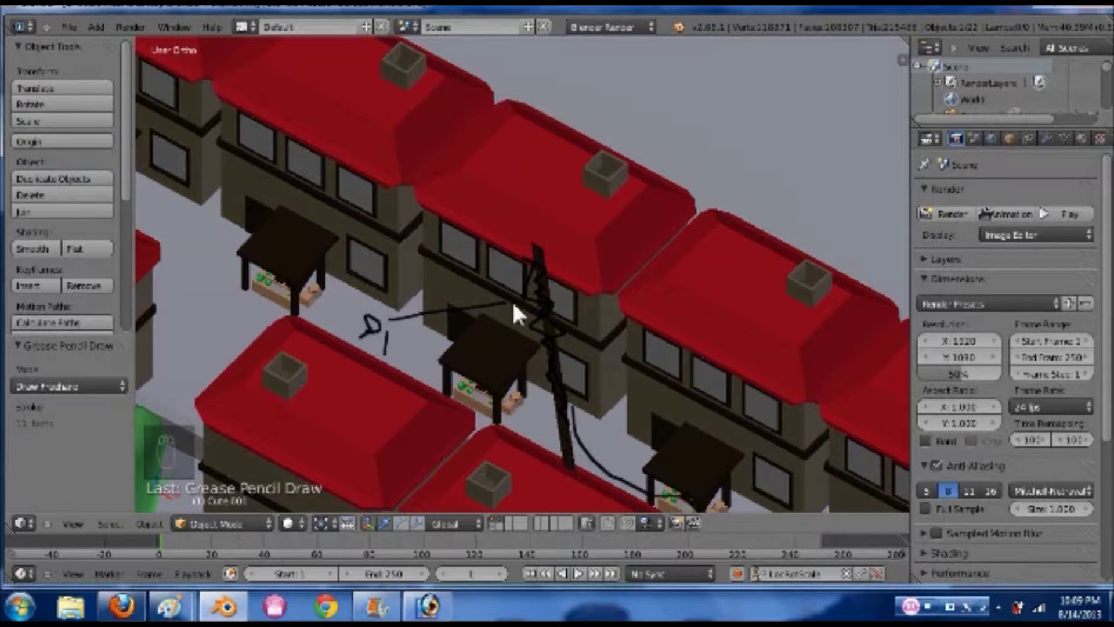
Draw a grease pencil curve around the base of the next stall and a wavy line across the red roofs behind it
shift+middle_drag(533, 277, 620, 329)
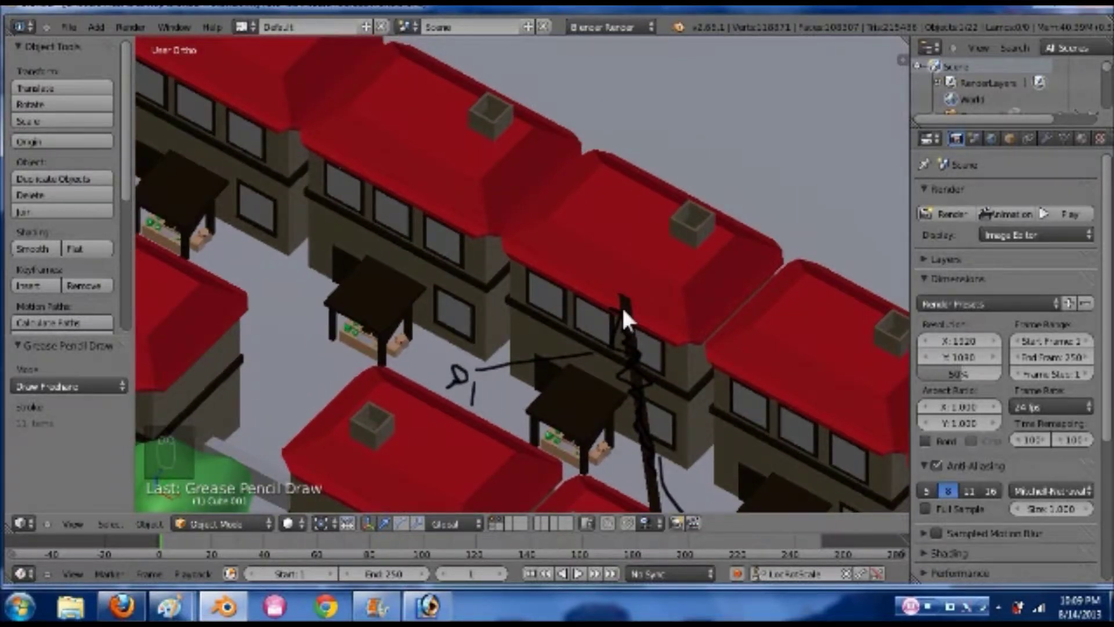
shift+middle_drag(447, 373, 530, 373)
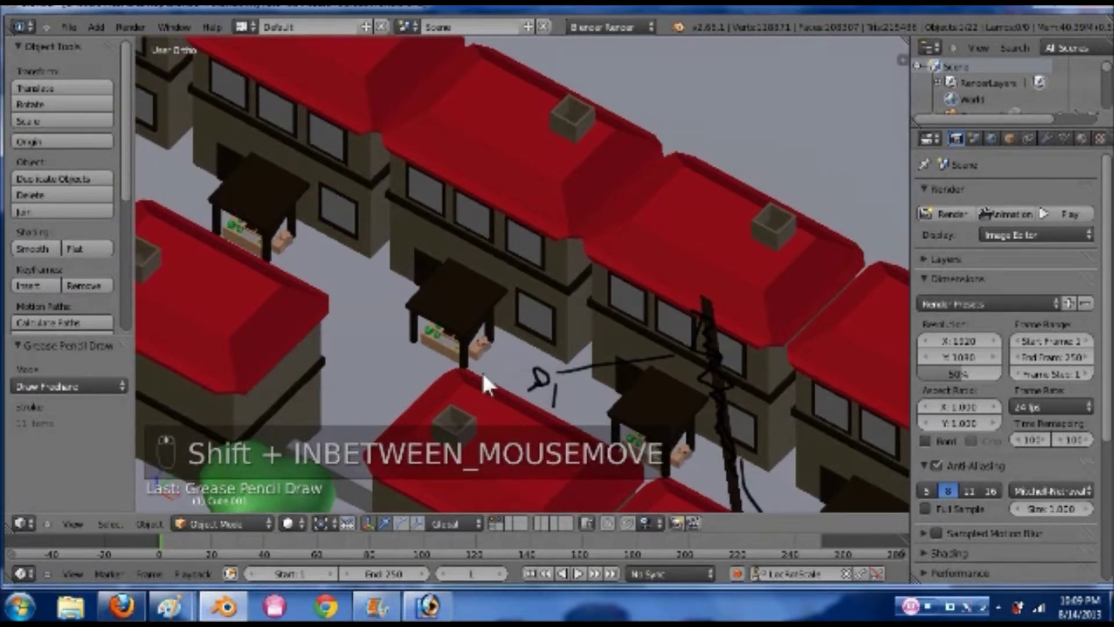
drag(482, 376, 339, 315)
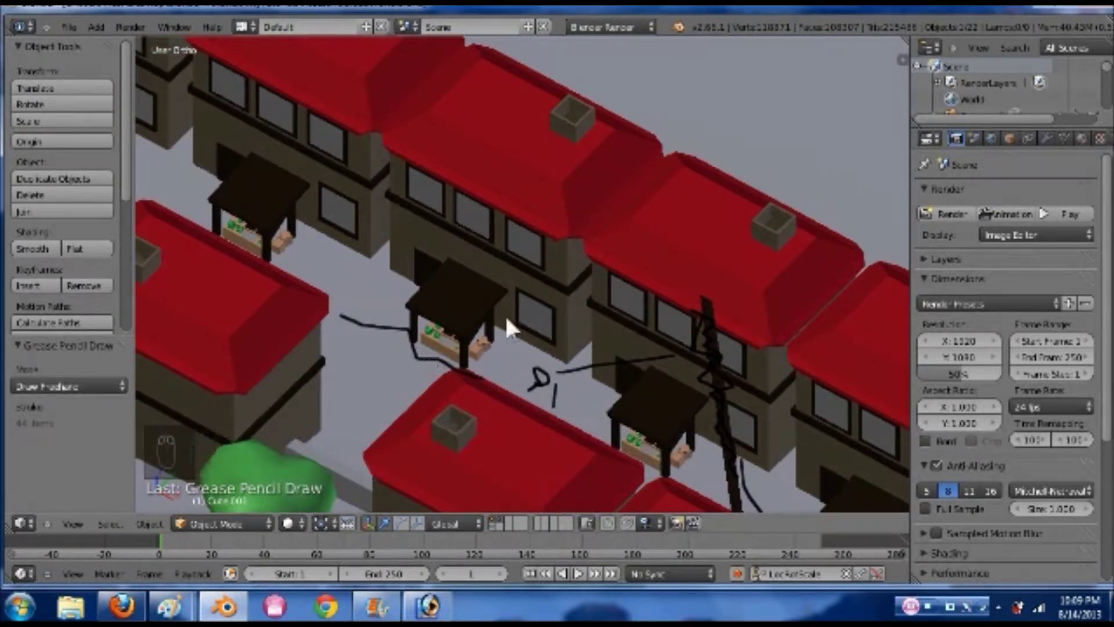
scroll(617, 281, down, 1)
drag(639, 261, 462, 155)
Draw a grease pencil arc through the street bend, around the two inner red-roofed corner houses
mouse_move(522, 223)
shift+middle_down()
mouse_move(684, 308)
mouse_move(744, 314)
shift+middle_up()
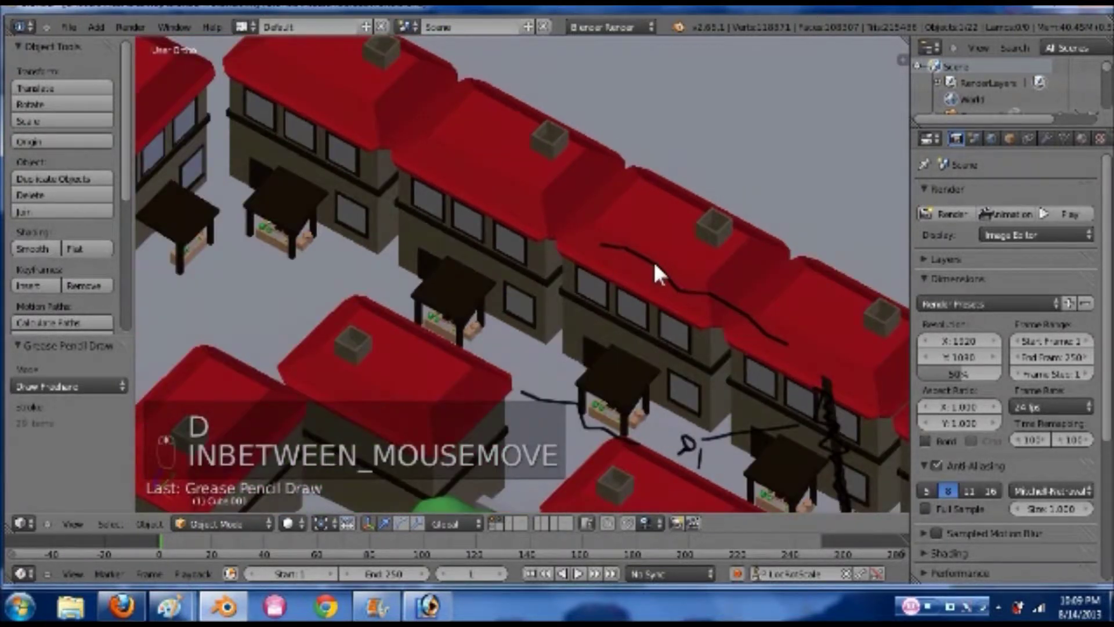
shift+middle_drag(455, 373, 642, 372)
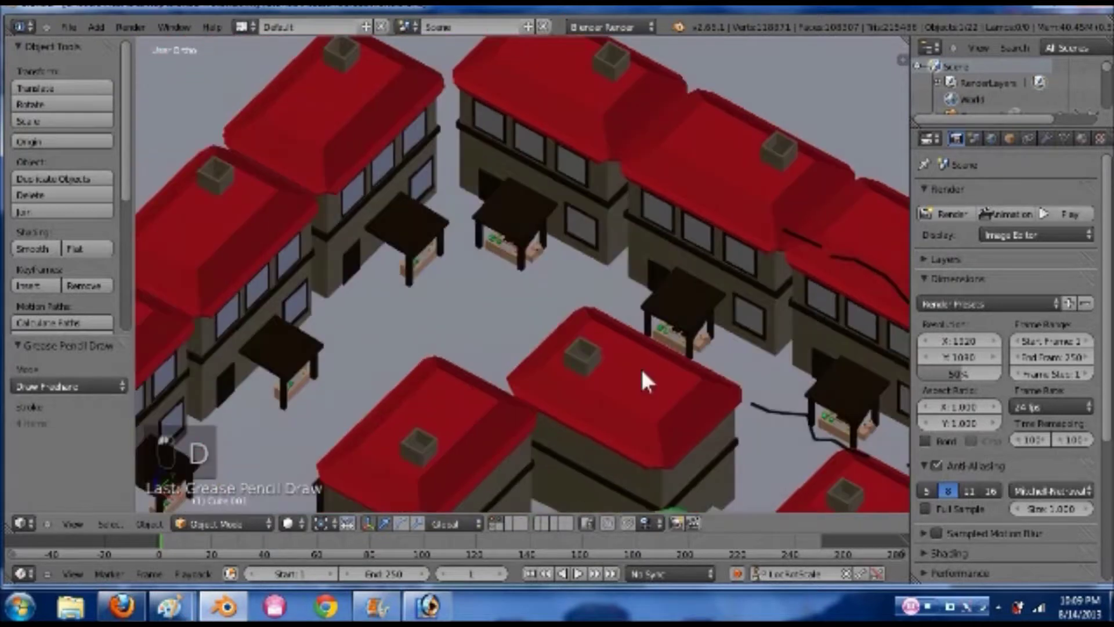
key(d)
mouse_move(662, 348)
mouse_down()
mouse_move(632, 329)
mouse_move(467, 320)
mouse_move(401, 367)
mouse_up()
Draw a small grease pencil loop on one inner corner house's roof and a diagonal line from the outer row to the other's roof
shift+middle_drag(473, 390, 578, 266)
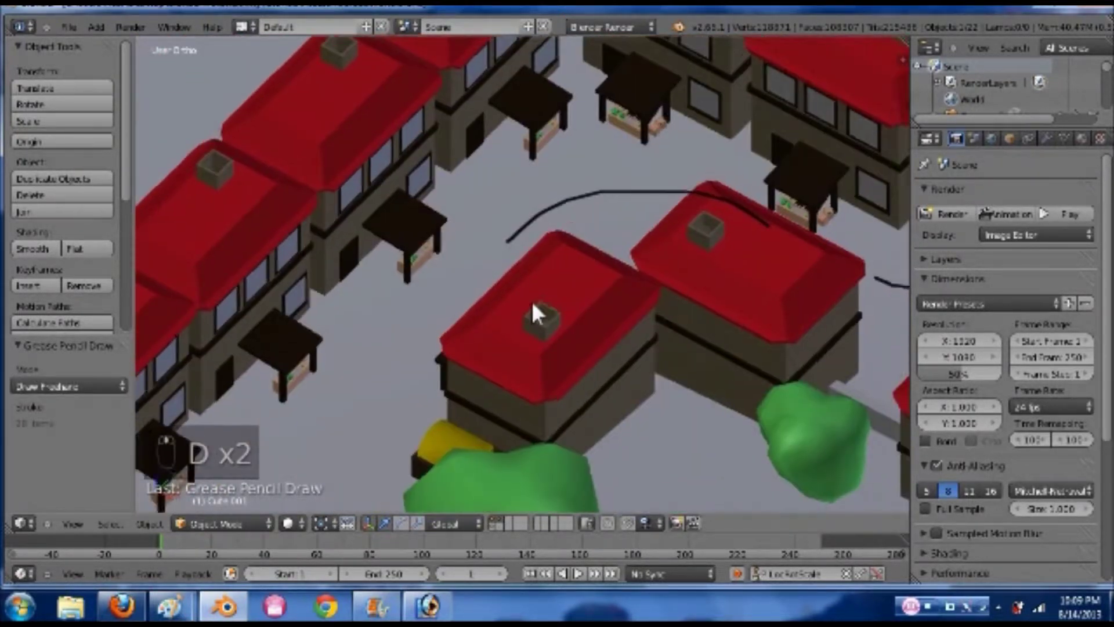
scroll(516, 323, down, 2)
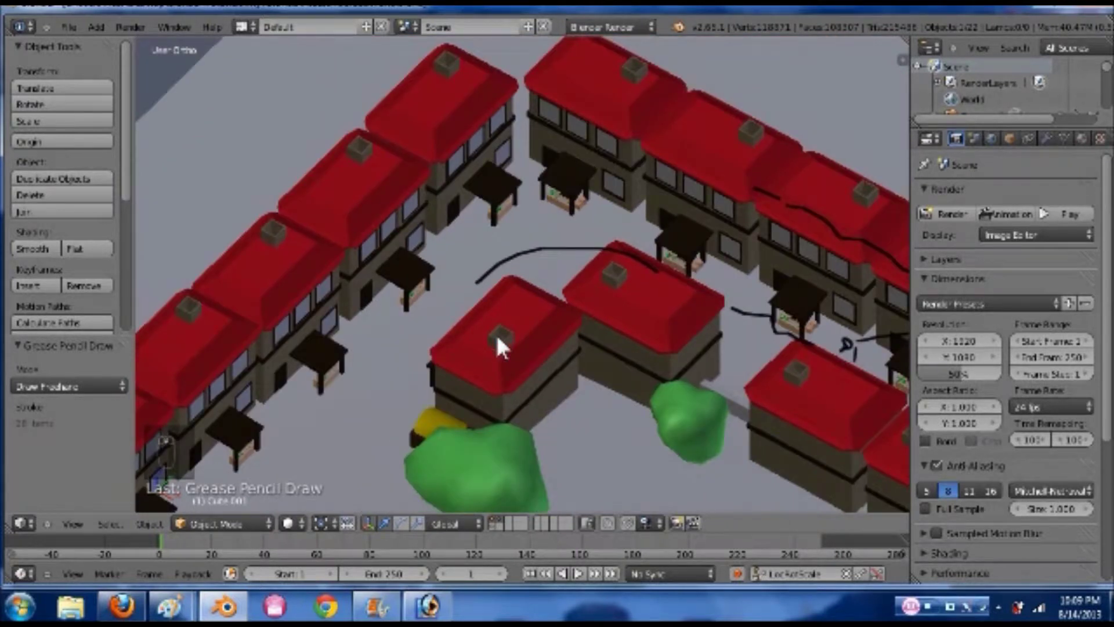
scroll(509, 338, down, 1)
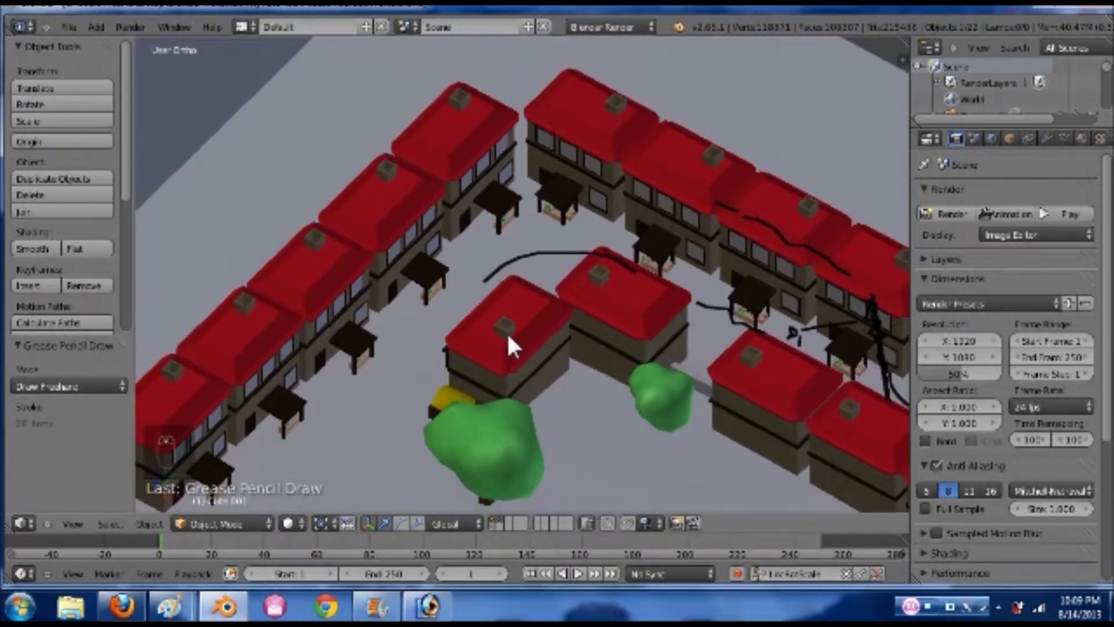
scroll(508, 336, up, 1)
mouse_move(473, 348)
mouse_down()
mouse_move(456, 346)
mouse_move(467, 337)
mouse_up()
drag(794, 216, 690, 292)
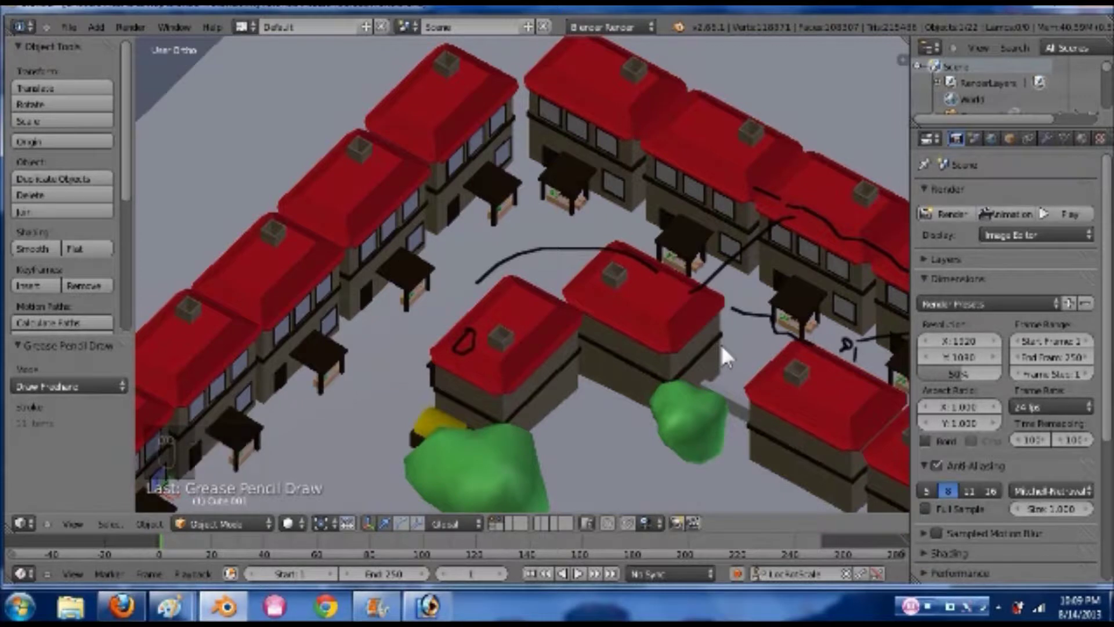
Draw a short jagged grease pencil stroke in the street between the corner stalls and the inner corner house
scroll(719, 342, down, 1)
shift+middle_drag(763, 350, 707, 350)
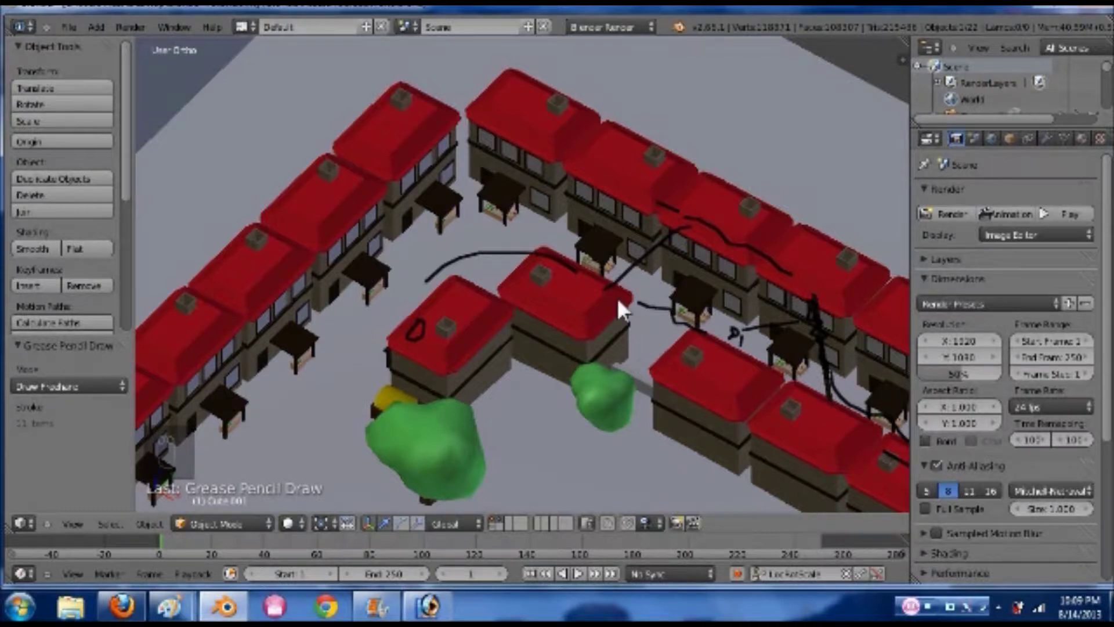
key(d)
mouse_move(588, 179)
mouse_down()
mouse_move(562, 203)
mouse_move(572, 209)
mouse_move(552, 249)
mouse_up()
key(d)
Draw two grease pencil lines down the street along the stalls of the other red-roofed row
mouse_move(538, 287)
shift+middle_down()
mouse_move(677, 281)
mouse_move(630, 281)
mouse_move(669, 244)
mouse_move(647, 217)
shift+middle_up()
mouse_move(630, 307)
shift+middle_down()
mouse_move(667, 274)
mouse_move(651, 242)
shift+middle_up()
drag(618, 201, 532, 305)
mouse_move(586, 228)
mouse_down()
mouse_move(562, 281)
mouse_move(477, 361)
mouse_up()
Draw a grease pencil line across the roofs of the two inner corner houses out to the street beside the stalls
middle_drag(600, 385, 592, 383)
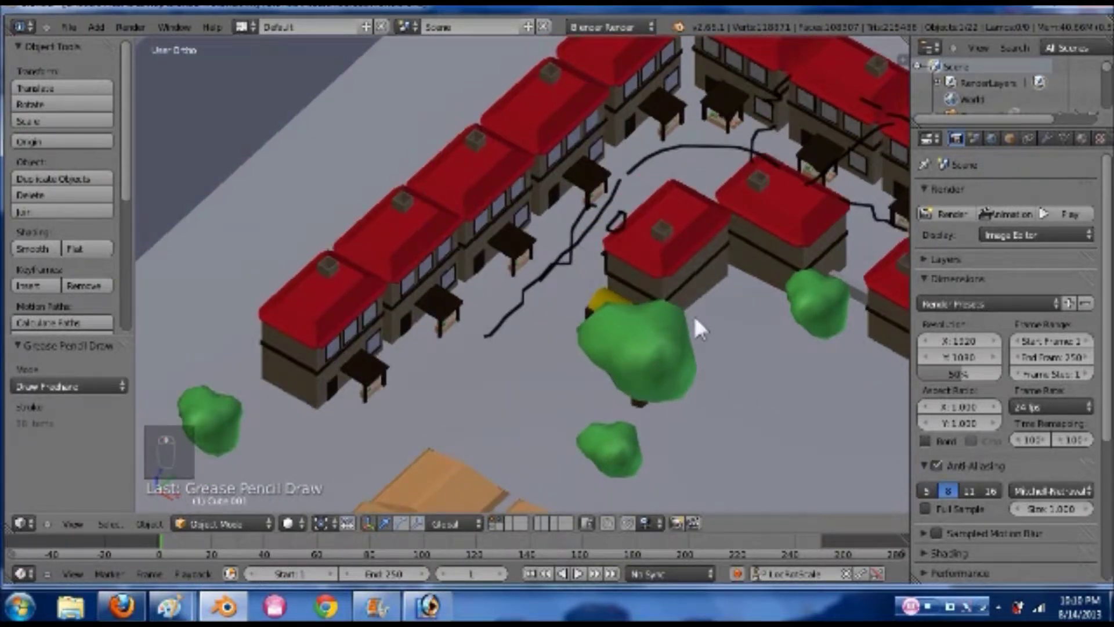
mouse_move(765, 169)
mouse_down()
mouse_move(728, 161)
mouse_move(658, 213)
mouse_move(592, 243)
mouse_up()
key(d)
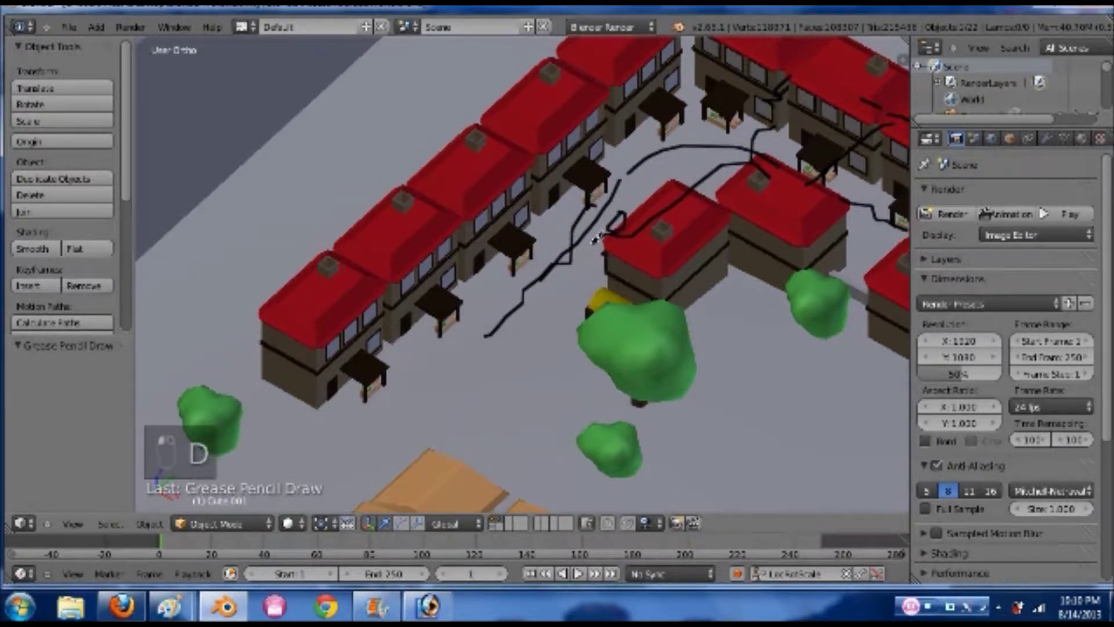
Extend the grease pencil route down the stall street with a looped stroke, a hooked tip and a second branch
mouse_move(600, 304)
middle_down()
mouse_move(604, 314)
mouse_move(592, 303)
middle_up()
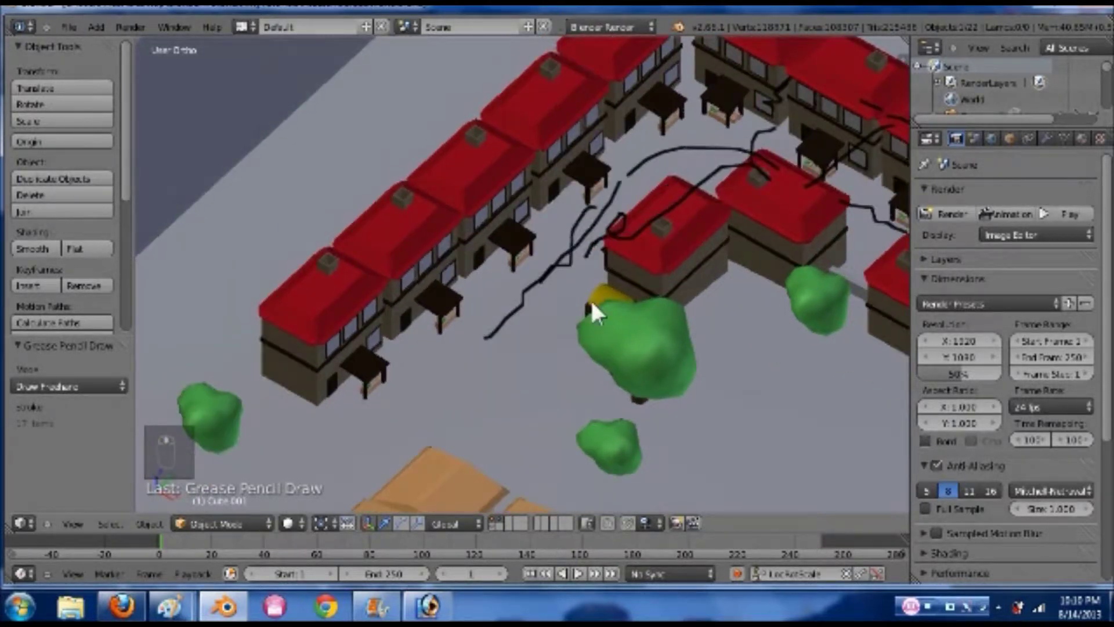
scroll(595, 284, up, 1)
mouse_move(594, 247)
mouse_down()
mouse_move(612, 246)
mouse_move(584, 290)
mouse_move(618, 244)
mouse_move(530, 319)
mouse_up()
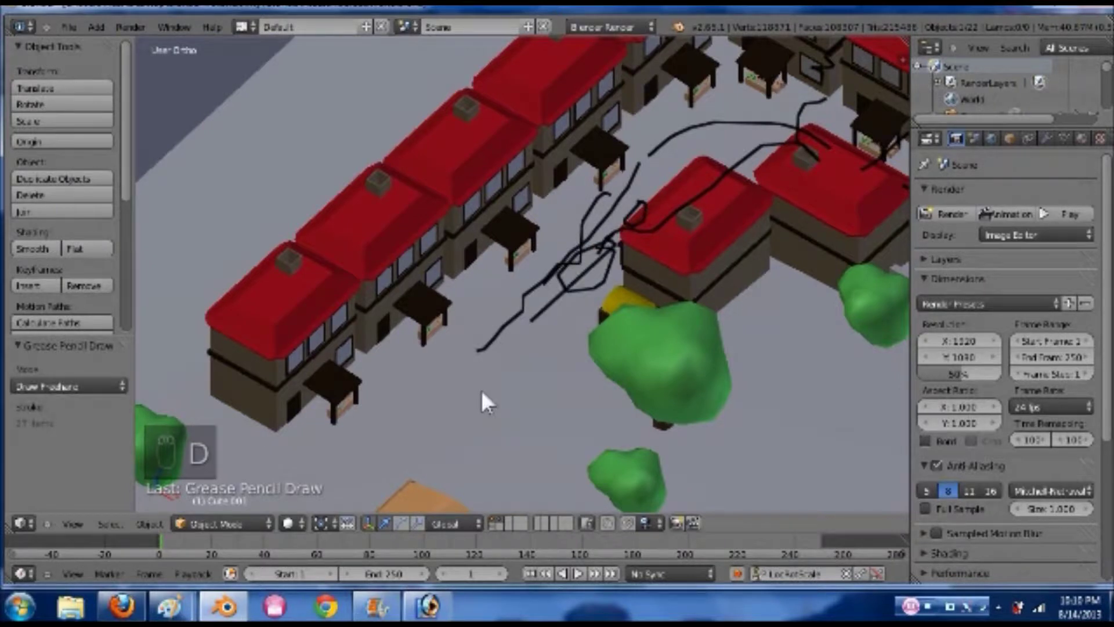
drag(478, 347, 490, 360)
mouse_move(601, 257)
mouse_down()
mouse_move(552, 276)
mouse_move(492, 388)
mouse_up()
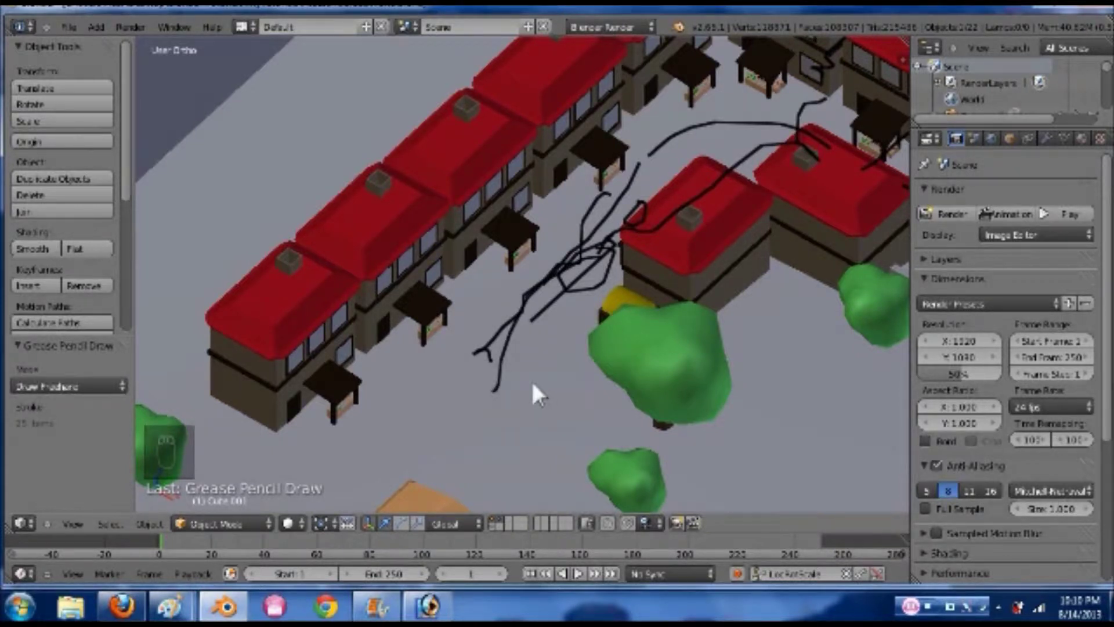
Examine the open ground between the stall street's end, the trees and the orange-roofed houses, and the town's overall layout
shift+middle_drag(462, 369, 531, 354)
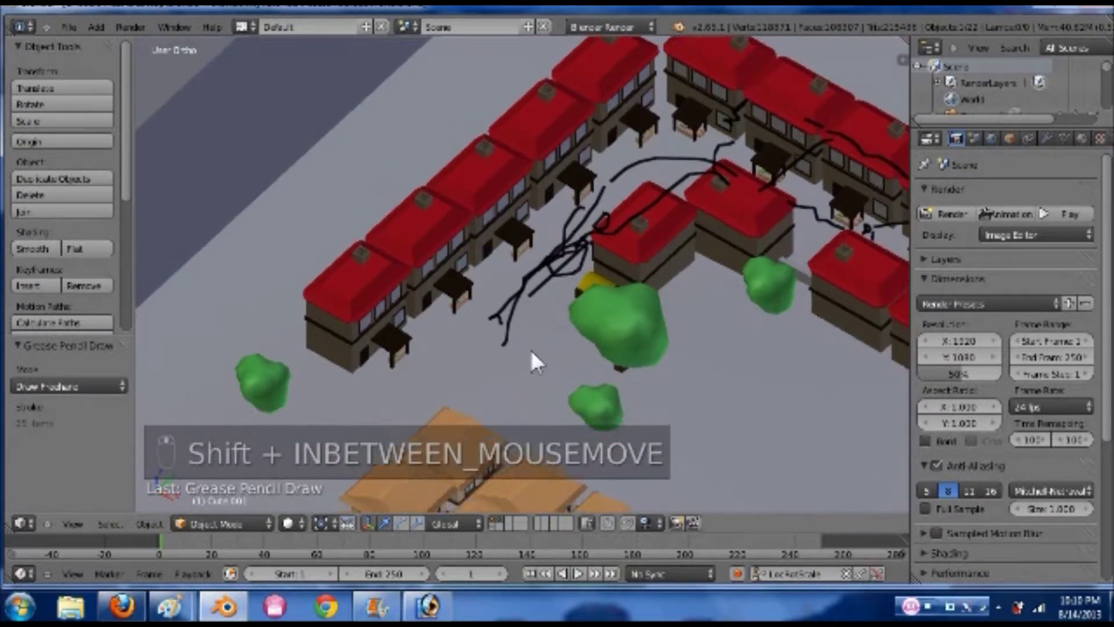
scroll(537, 342, up, 5)
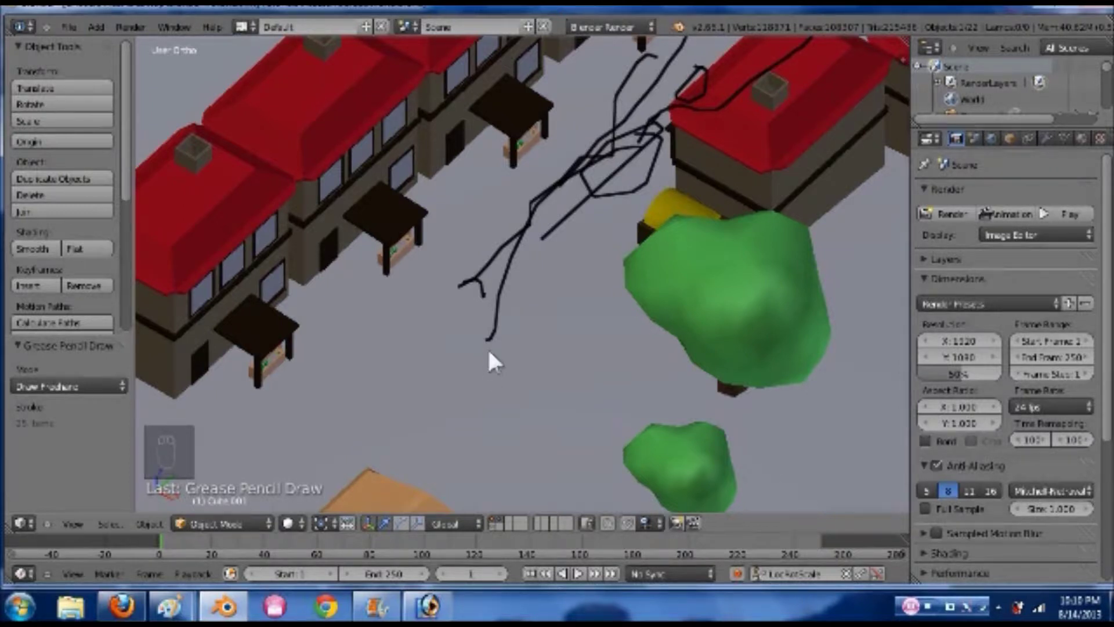
scroll(377, 374, down, 3)
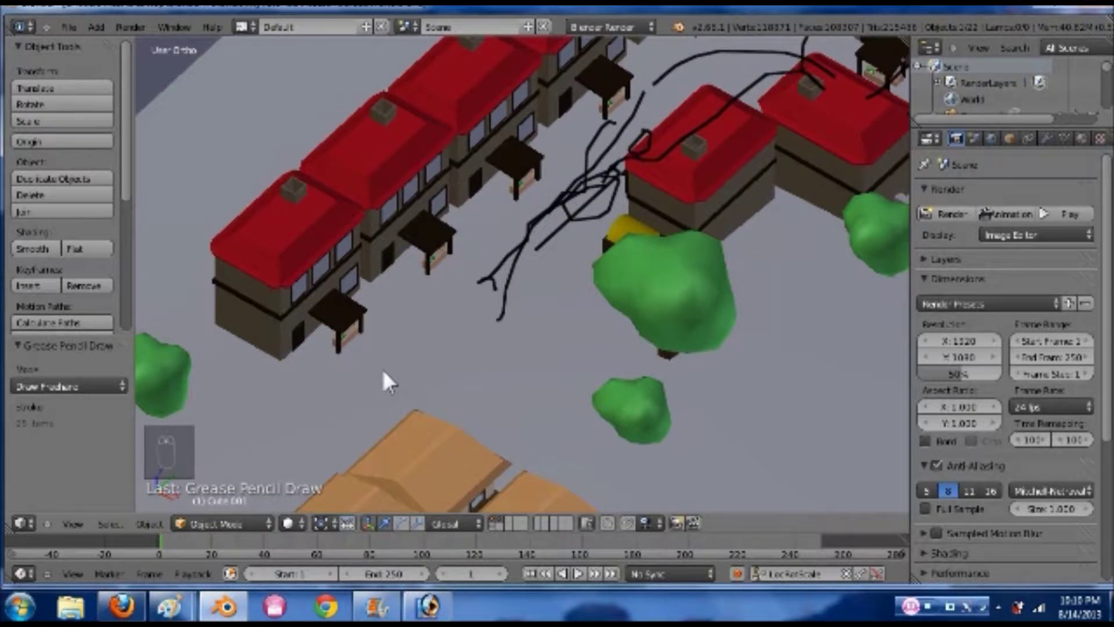
scroll(509, 355, down, 2)
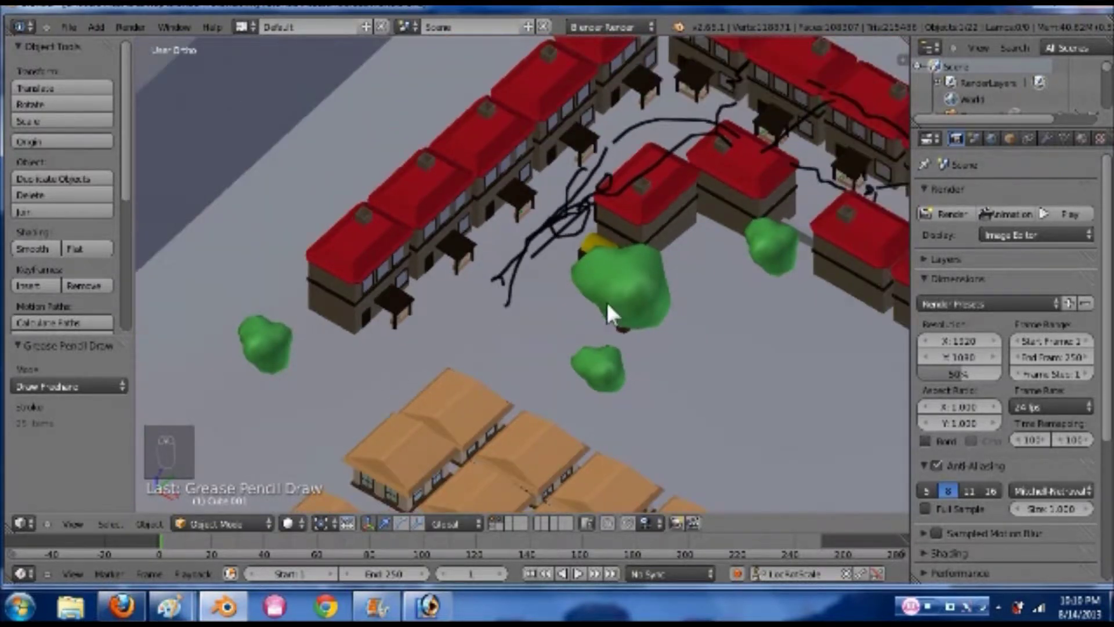
scroll(586, 307, up, 2)
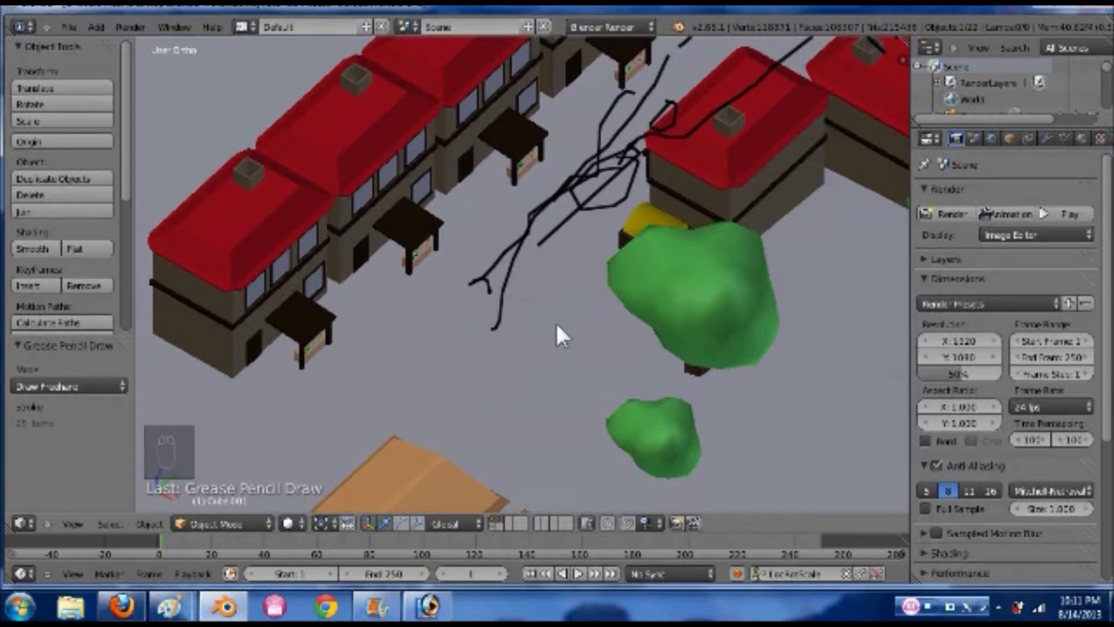
scroll(557, 324, down, 2)
scroll(696, 354, down, 4)
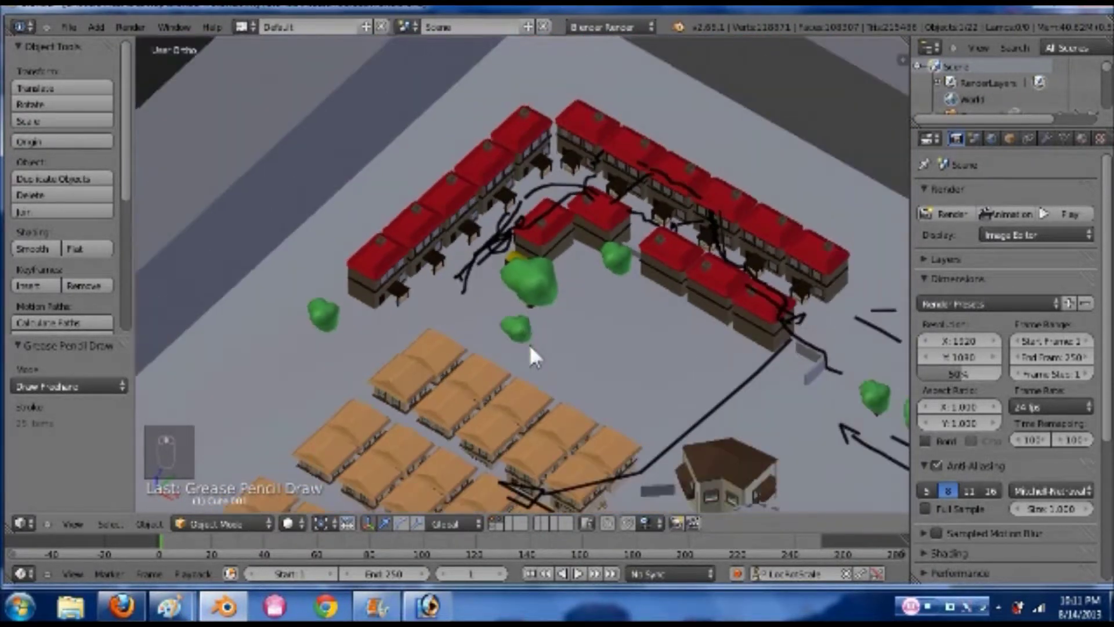
scroll(616, 373, down, 1)
shift+middle_drag(688, 387, 590, 262)
scroll(591, 262, down, 1)
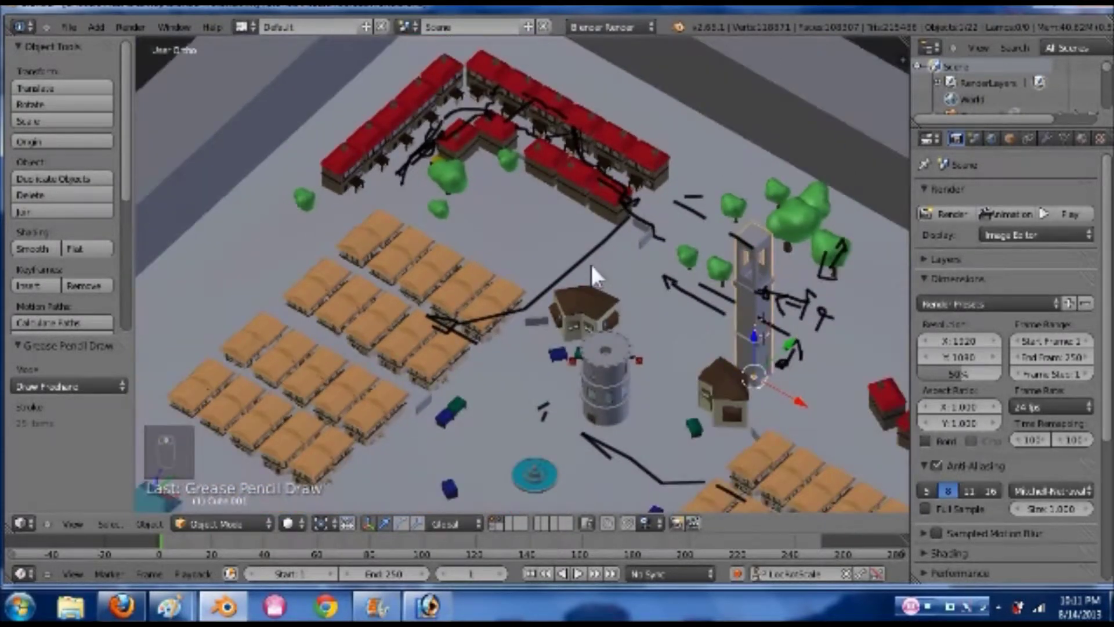
scroll(591, 263, down, 2)
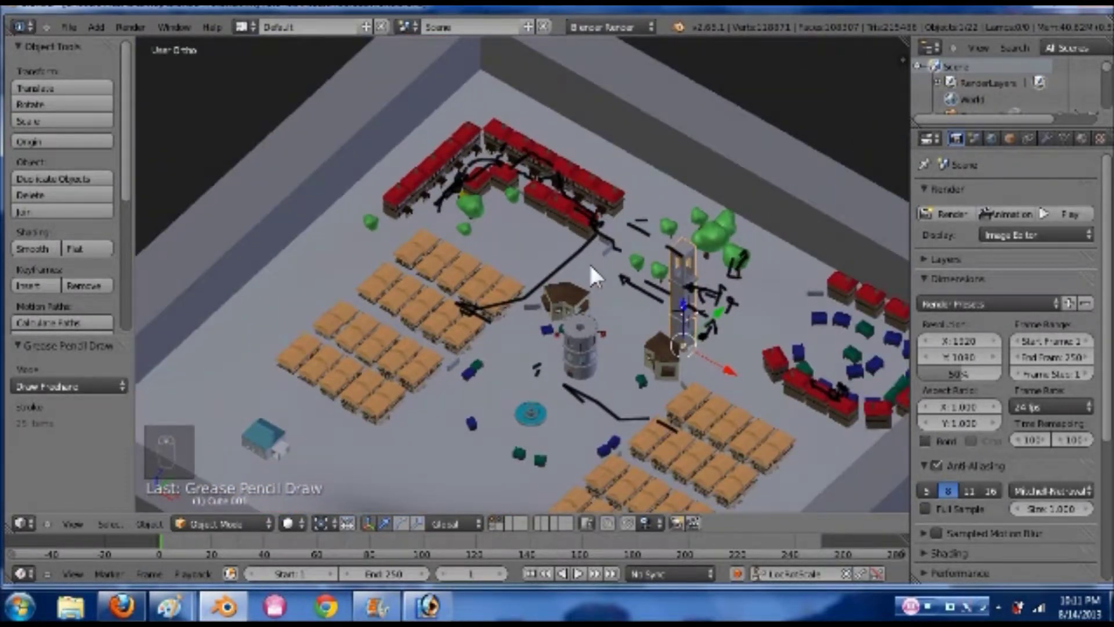
Delete the active grease pencil frame holding the town annotations and save the file over the existing one
key(n)
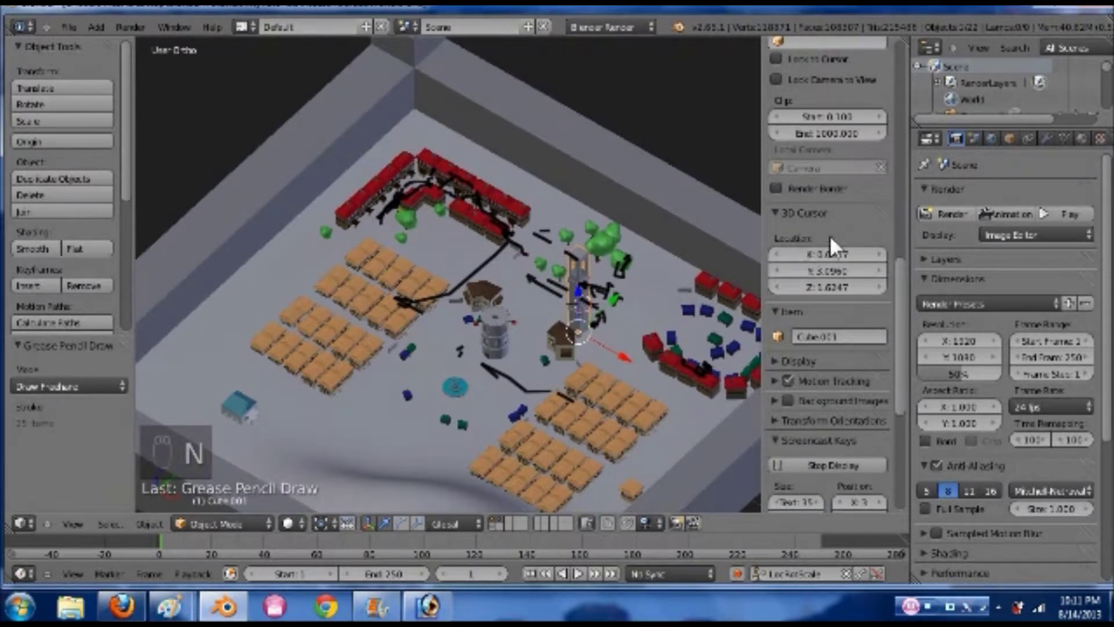
scroll(829, 235, up, 4)
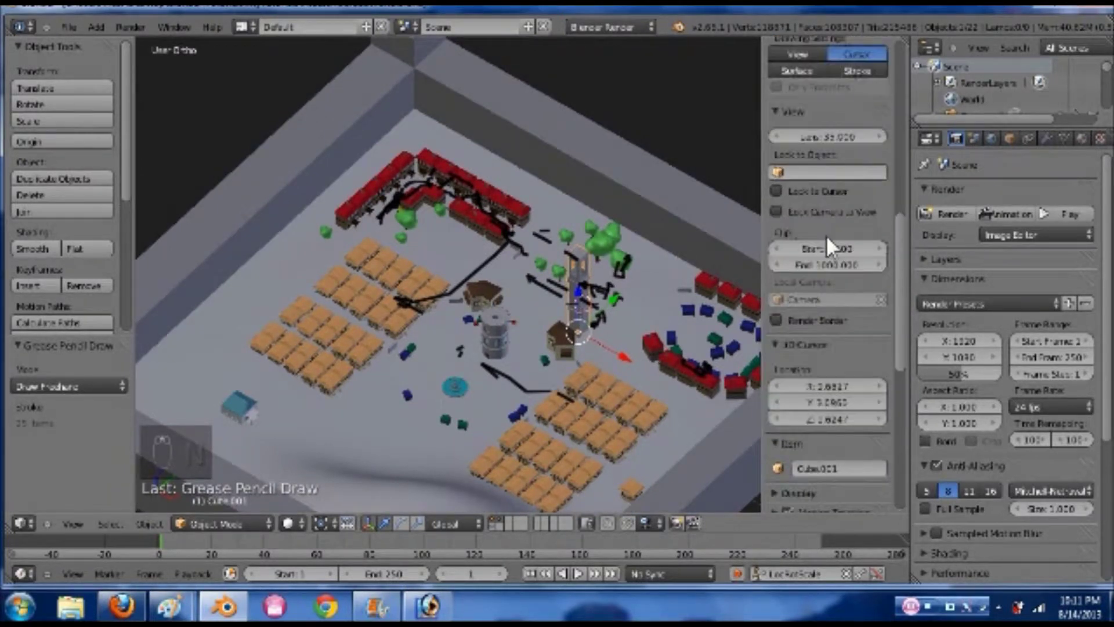
scroll(826, 235, up, 1)
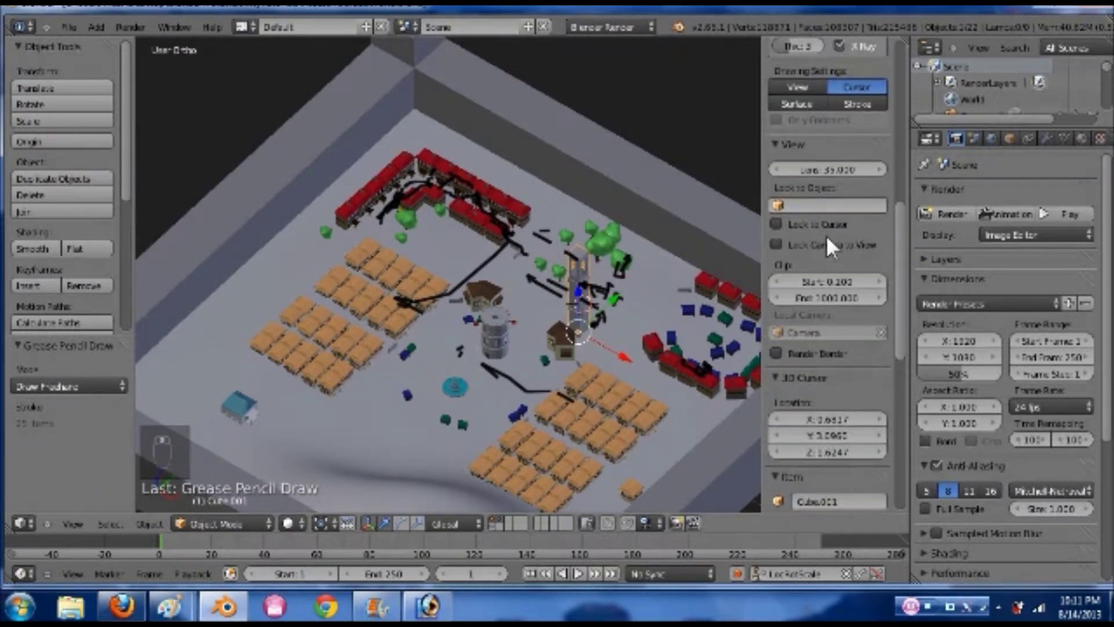
scroll(826, 235, up, 1)
scroll(813, 174, up, 2)
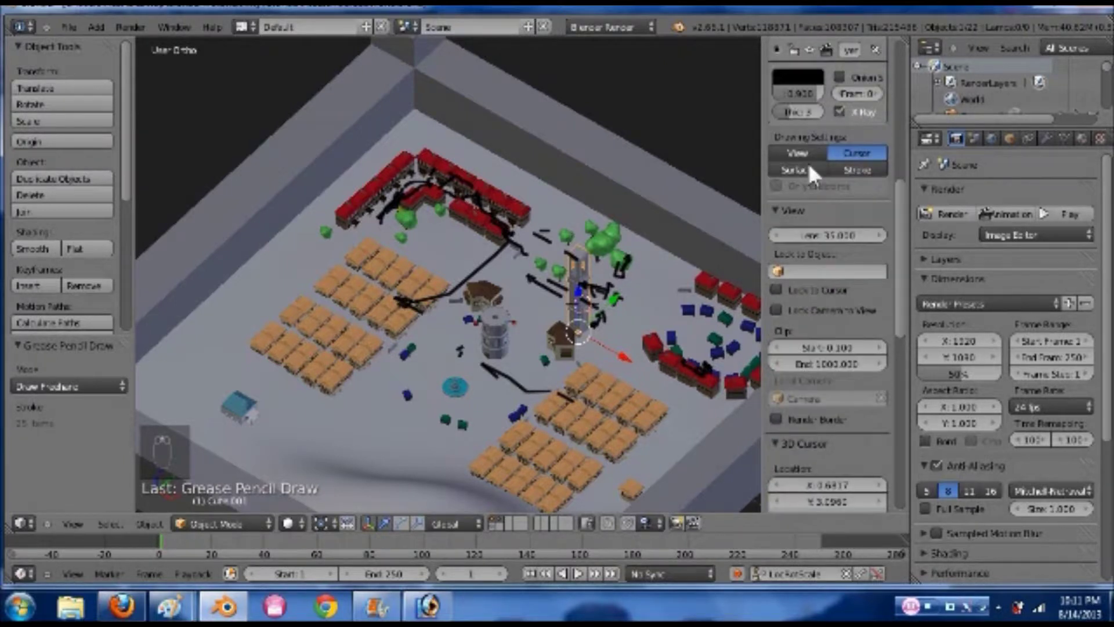
scroll(811, 96, up, 1)
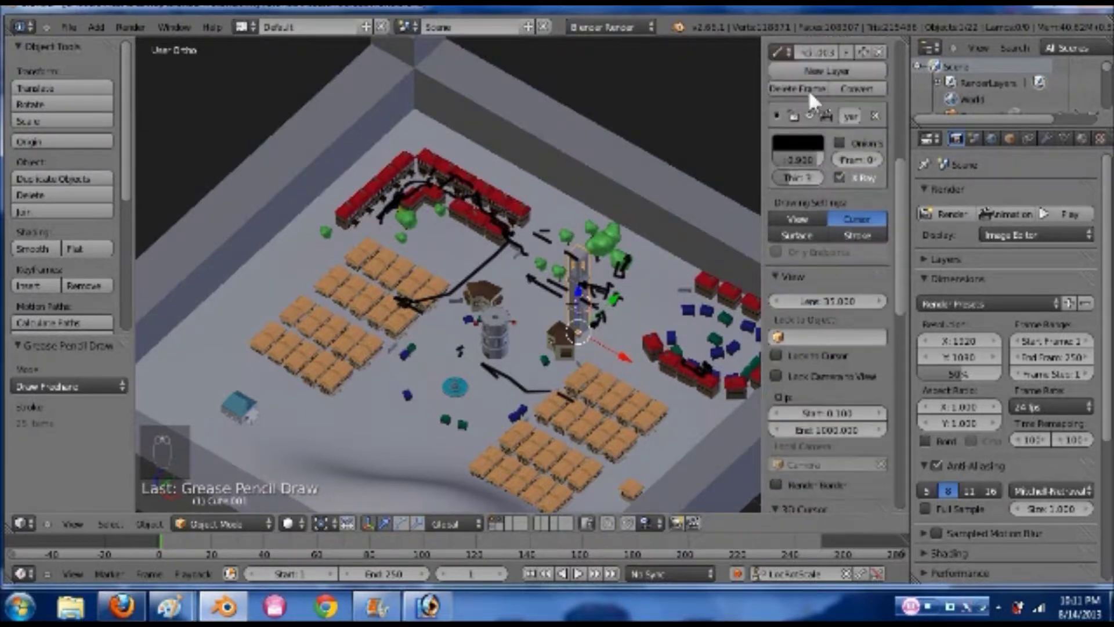
click(810, 87)
key(n)
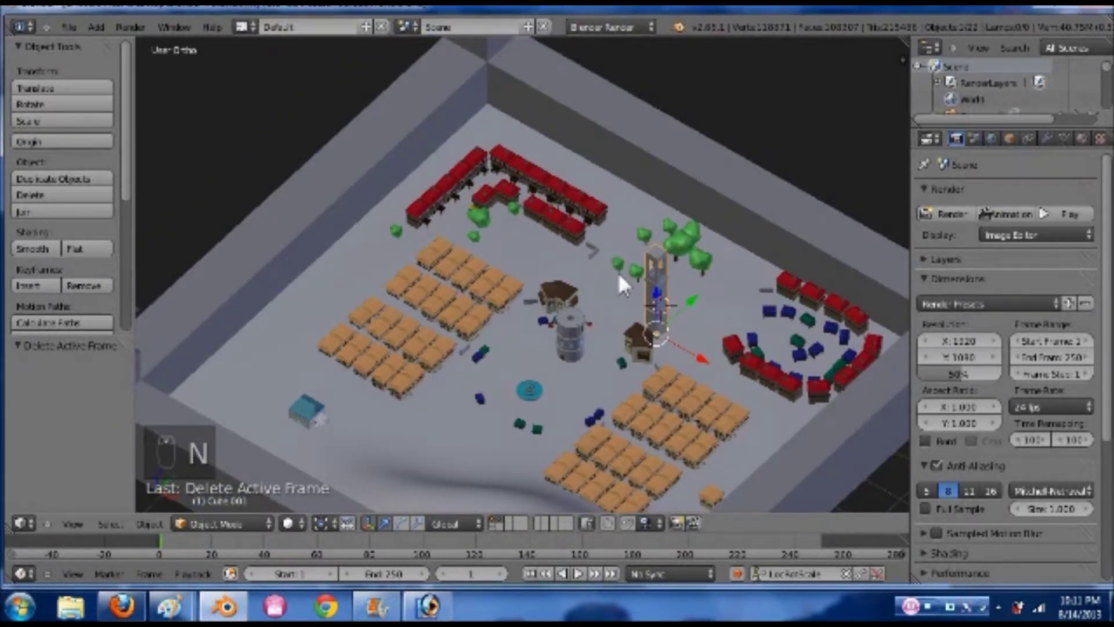
key(ctrl+s)
click(618, 272)
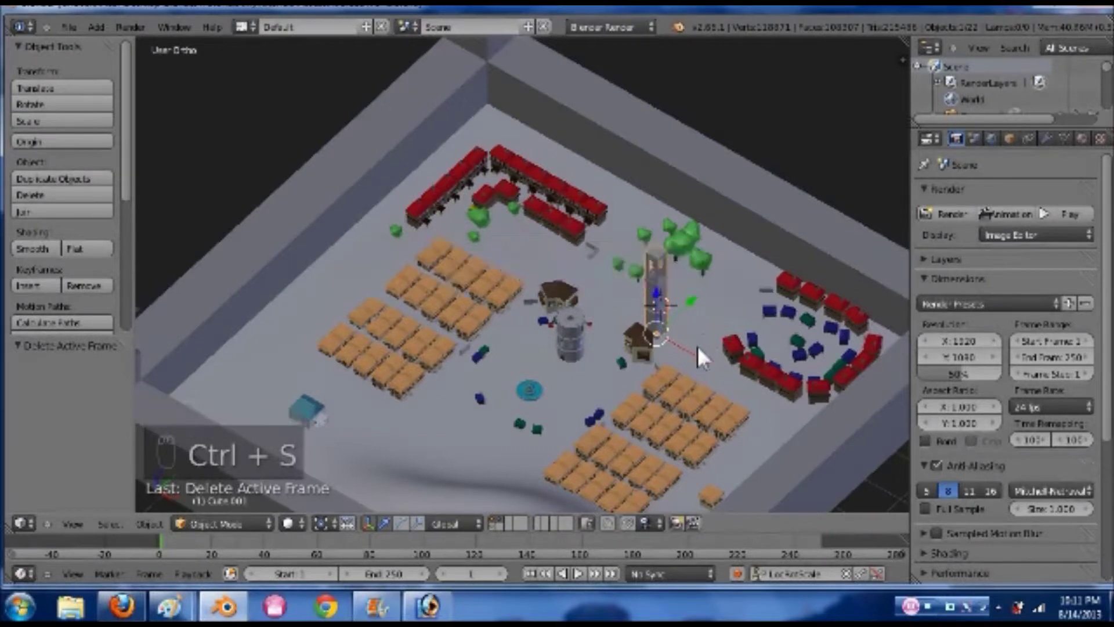
Select the town's ground object and examine the paths sketched between the house rows, the market and the central tower
middle_drag(732, 344, 811, 351)
middle_drag(832, 337, 792, 381)
middle_drag(672, 274, 721, 325)
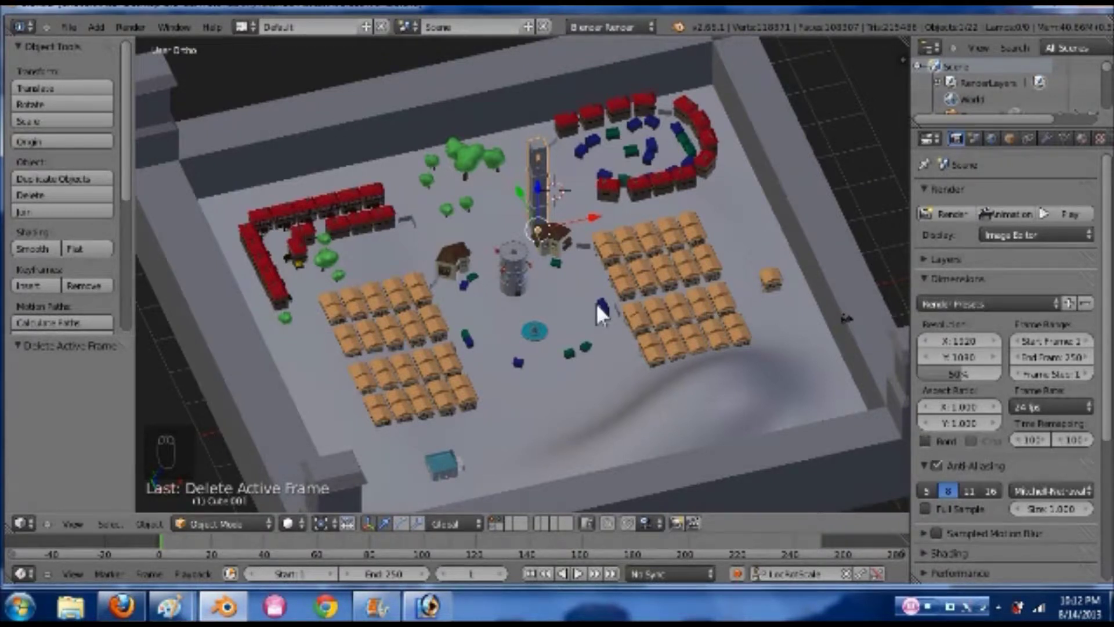
right_click(565, 310)
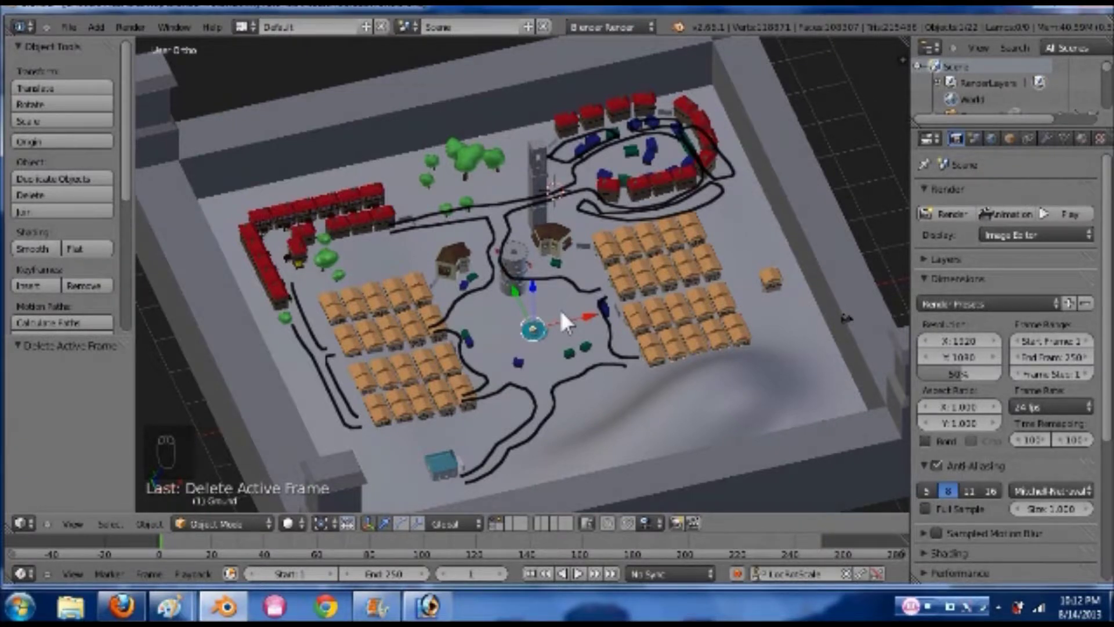
scroll(559, 308, up, 1)
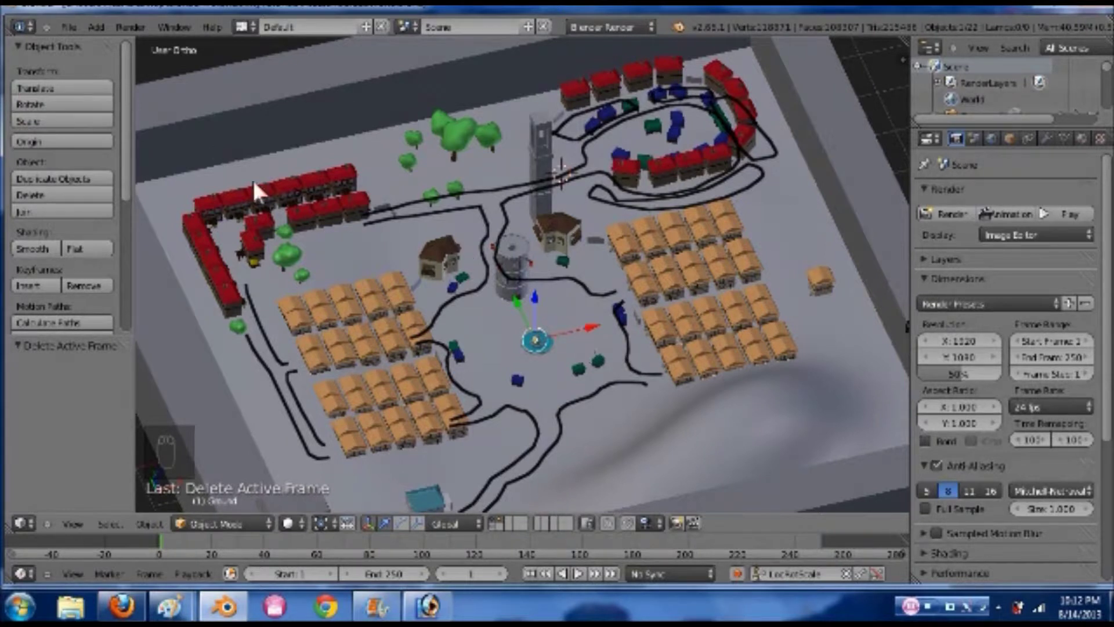
Start a new file from the startup scene and, in orthographic view, delete the default cube
click(68, 29)
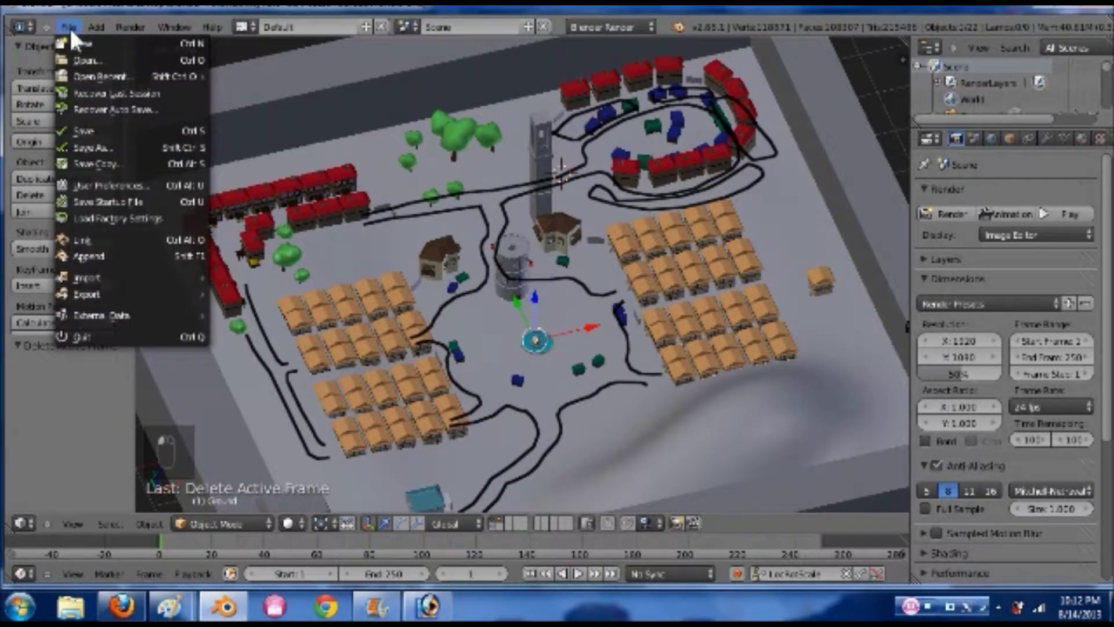
click(86, 45)
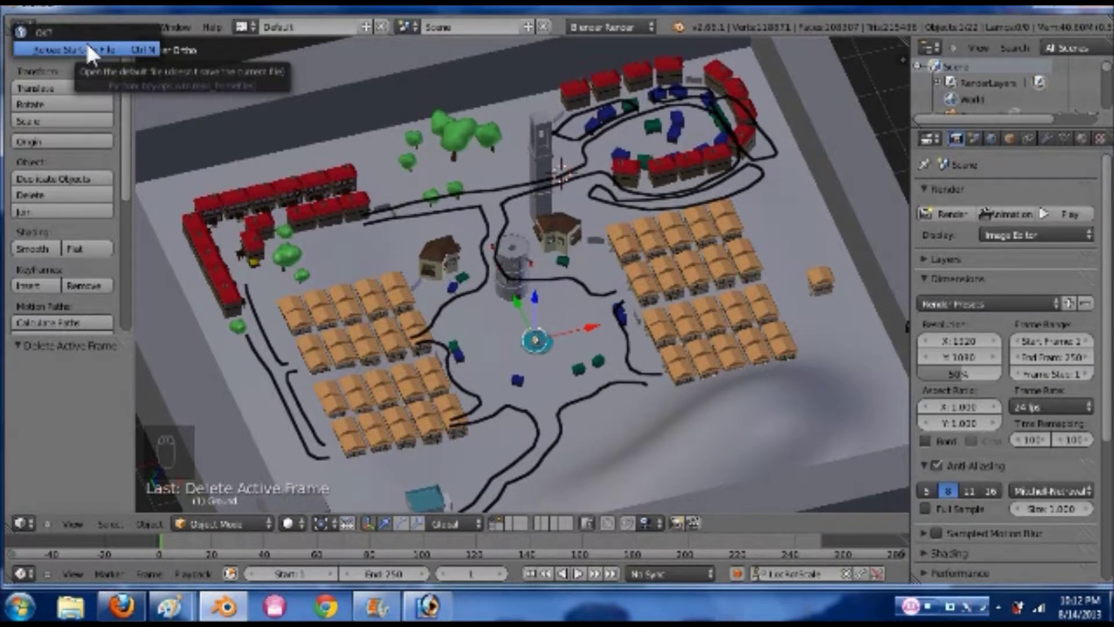
click(89, 49)
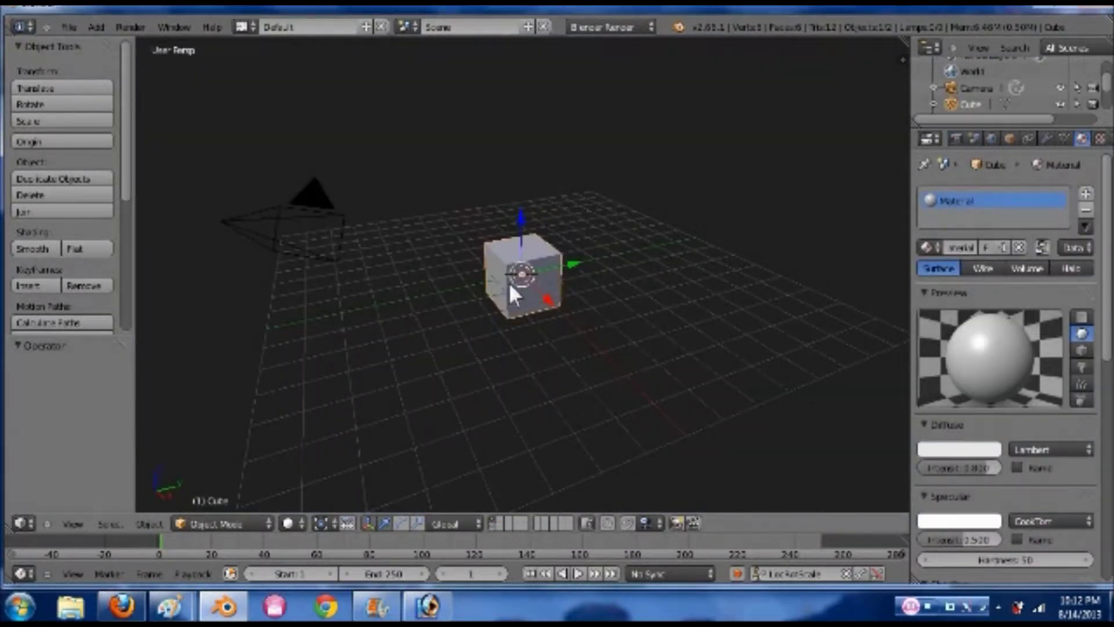
key(KP_5)
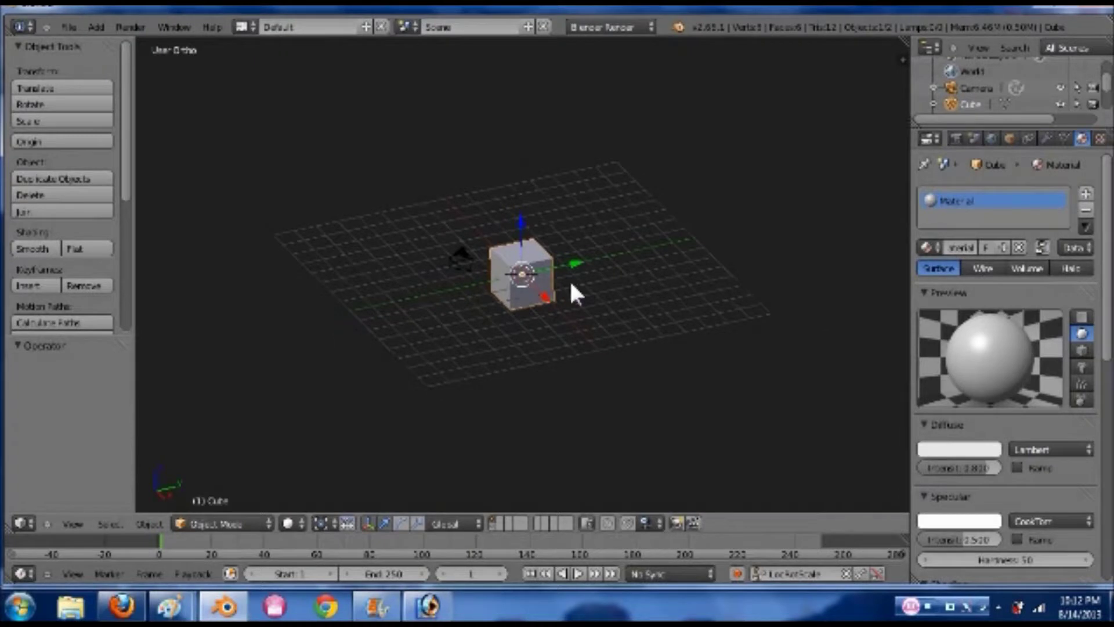
key(x)
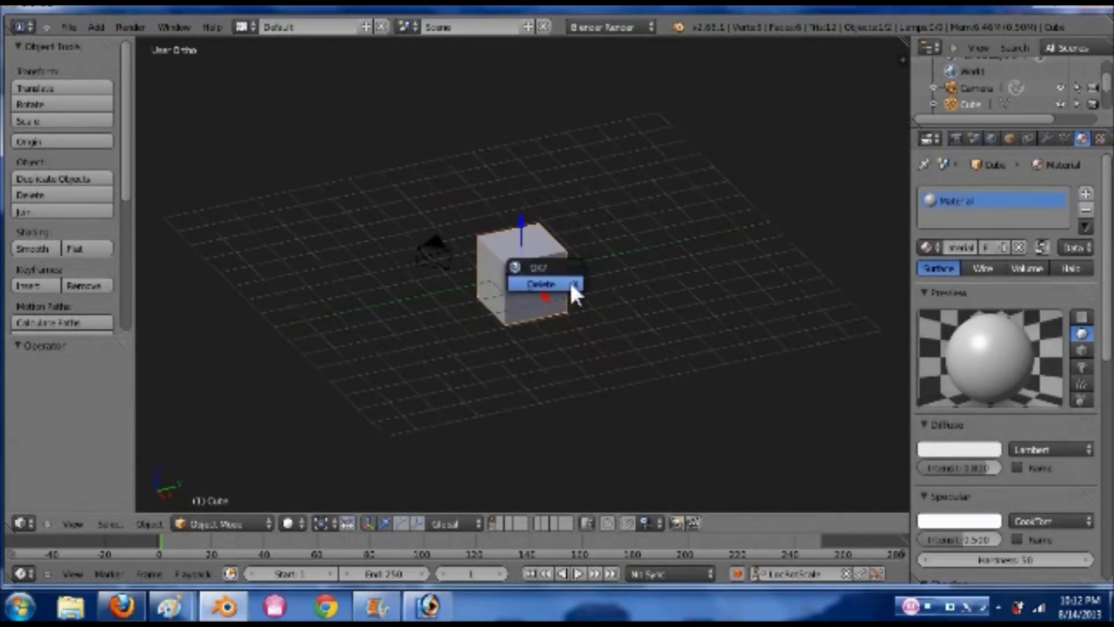
click(569, 279)
Add a plane at the origin and scale it up by about 6.2 and again by about 1.6
key(shift+a)
mouse_move(569, 279)
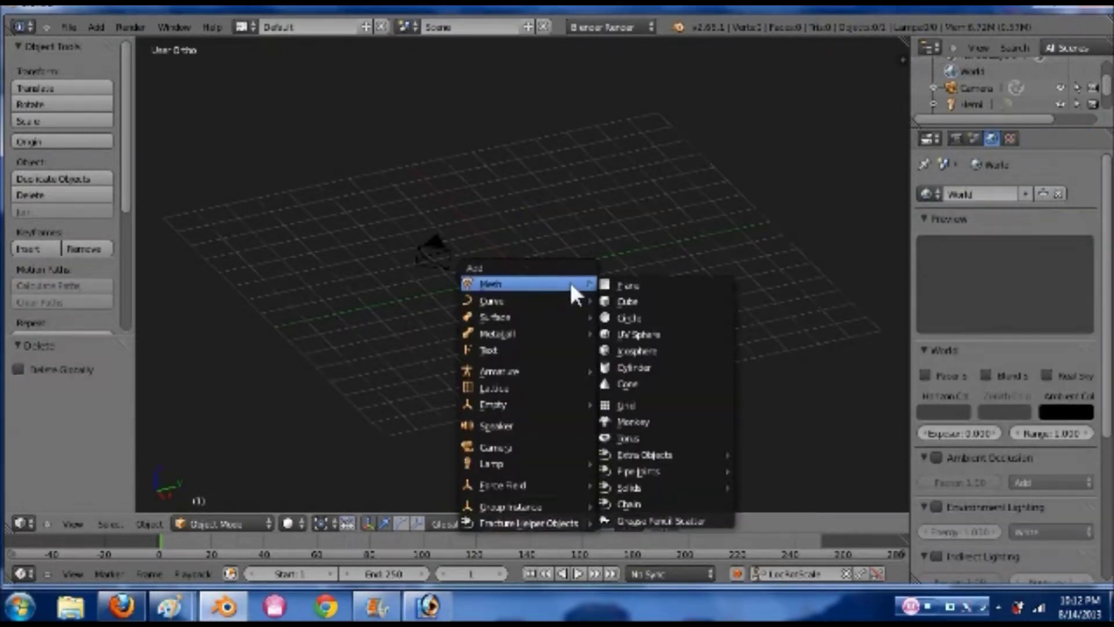
click(627, 279)
key(s)
click(804, 348)
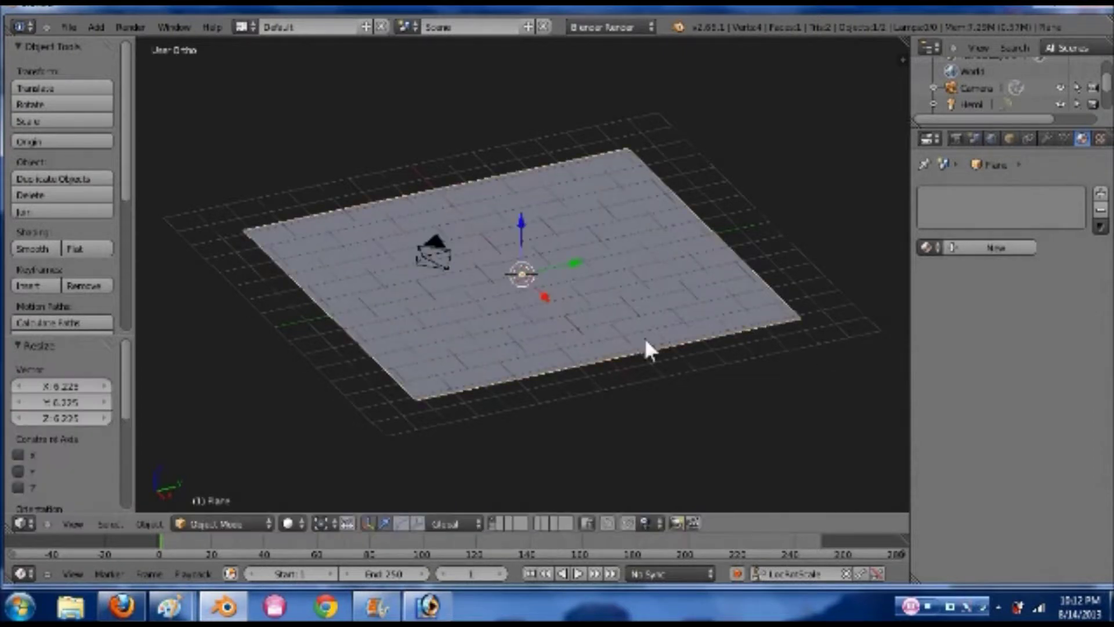
key(s)
click(748, 363)
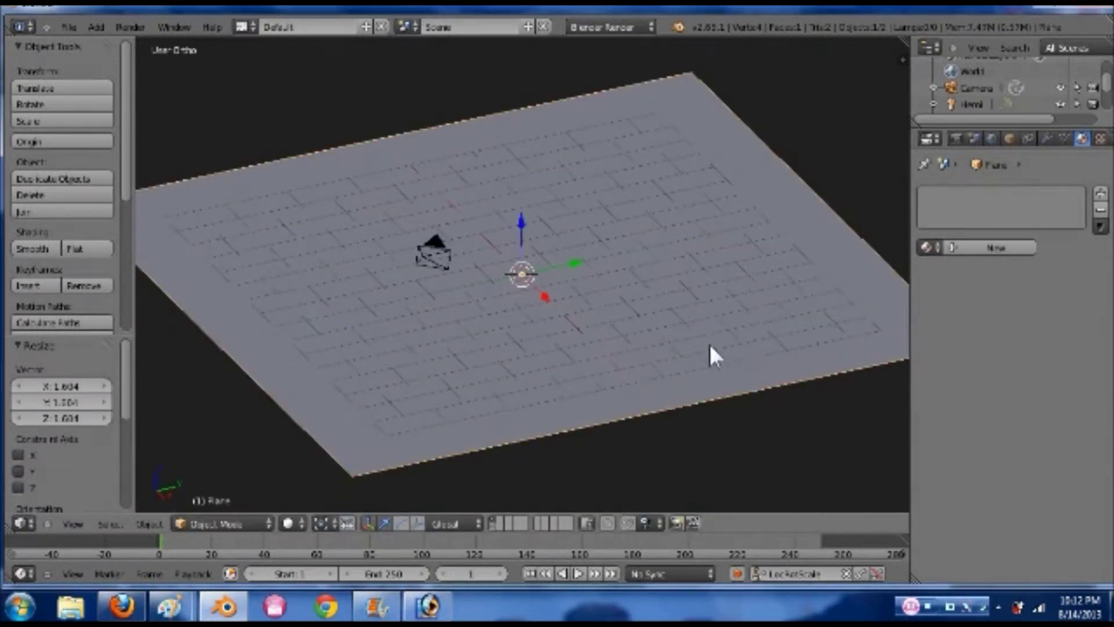
In Edit Mode, subdivide the whole plane three times with one cut each
key(Tab)
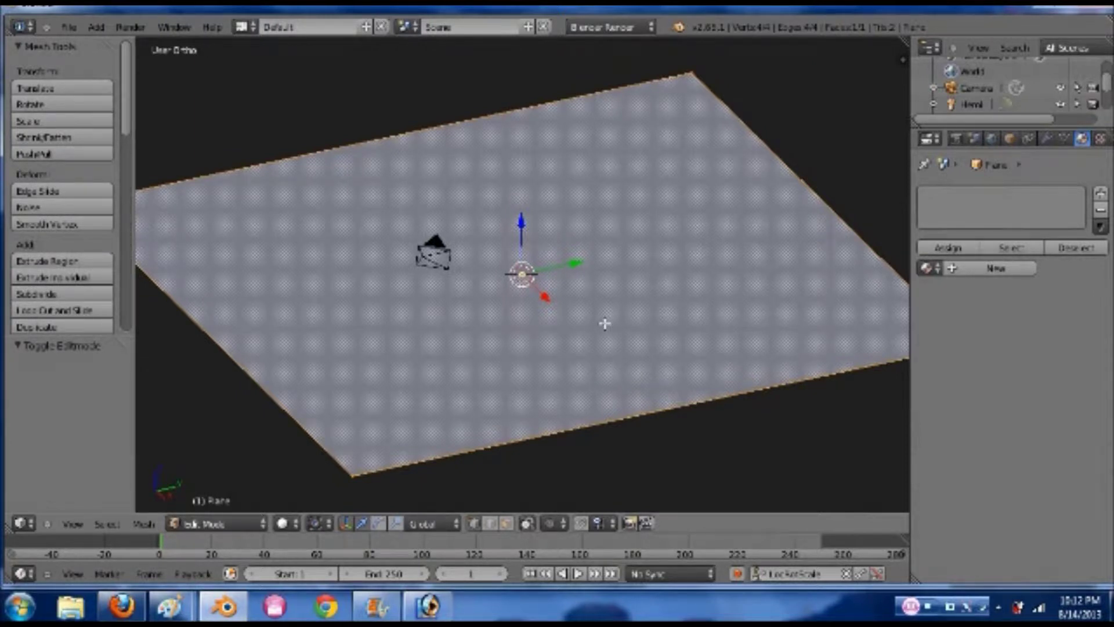
key(w)
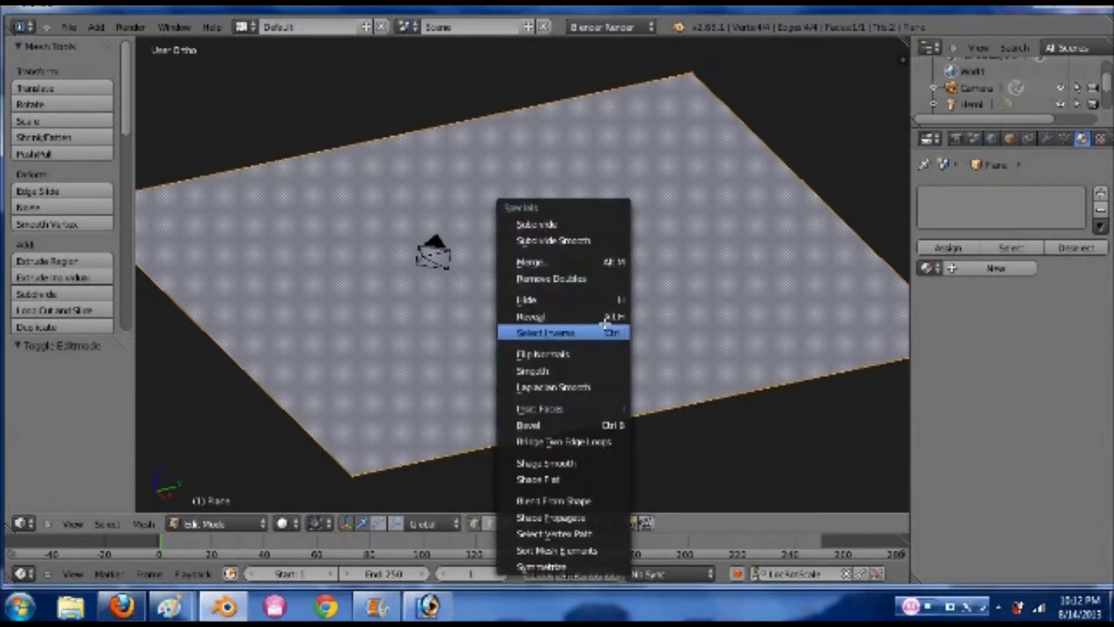
click(577, 221)
key(w)
click(577, 221)
key(w)
click(577, 221)
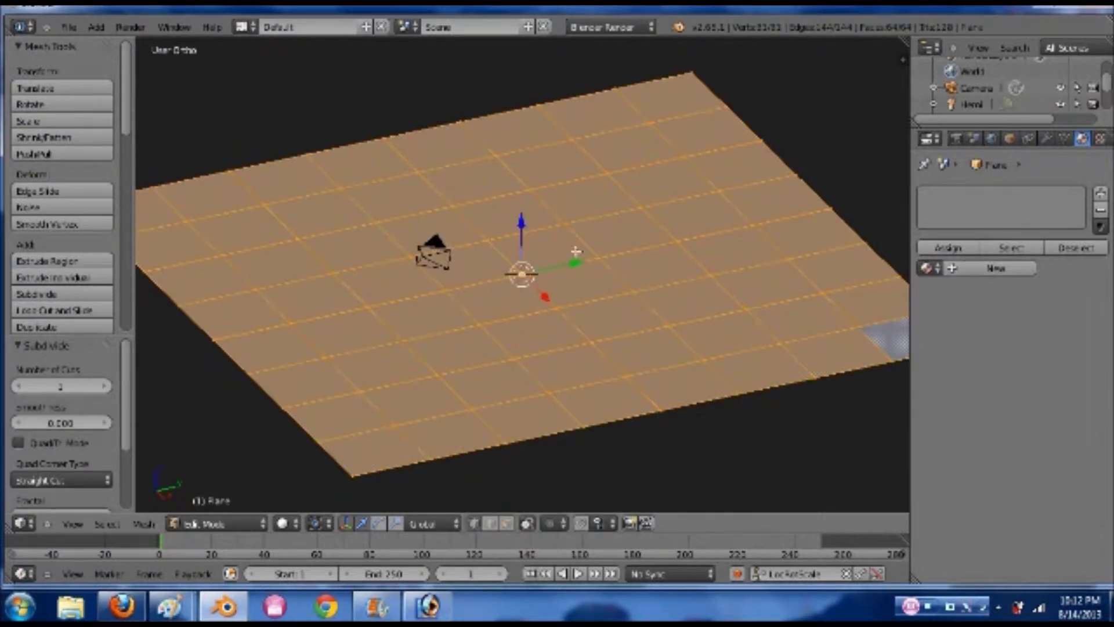
Split the 3D view vertically, change the new area to the UV/Image Editor and unlink the Render Result image
scroll(590, 345, down, 3)
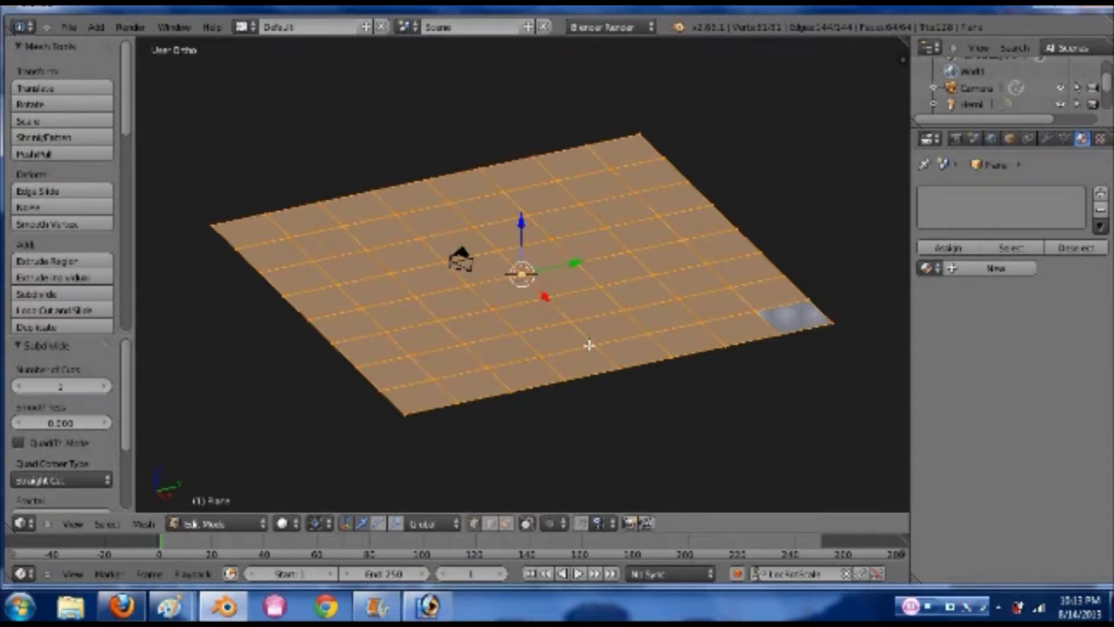
middle_drag(595, 344, 506, 351)
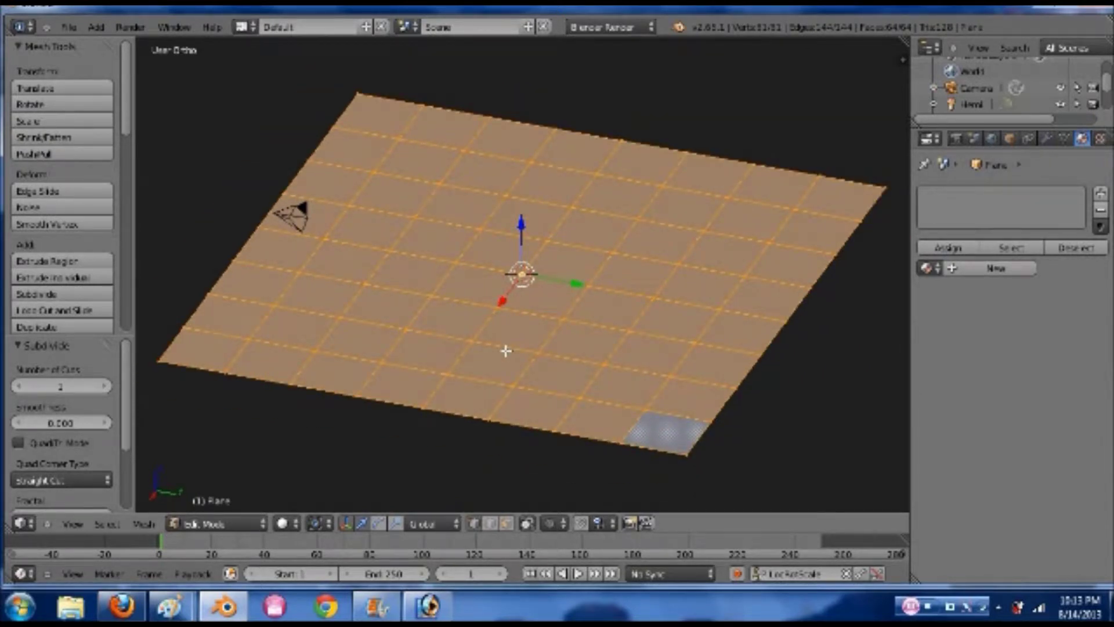
drag(852, 50, 572, 70)
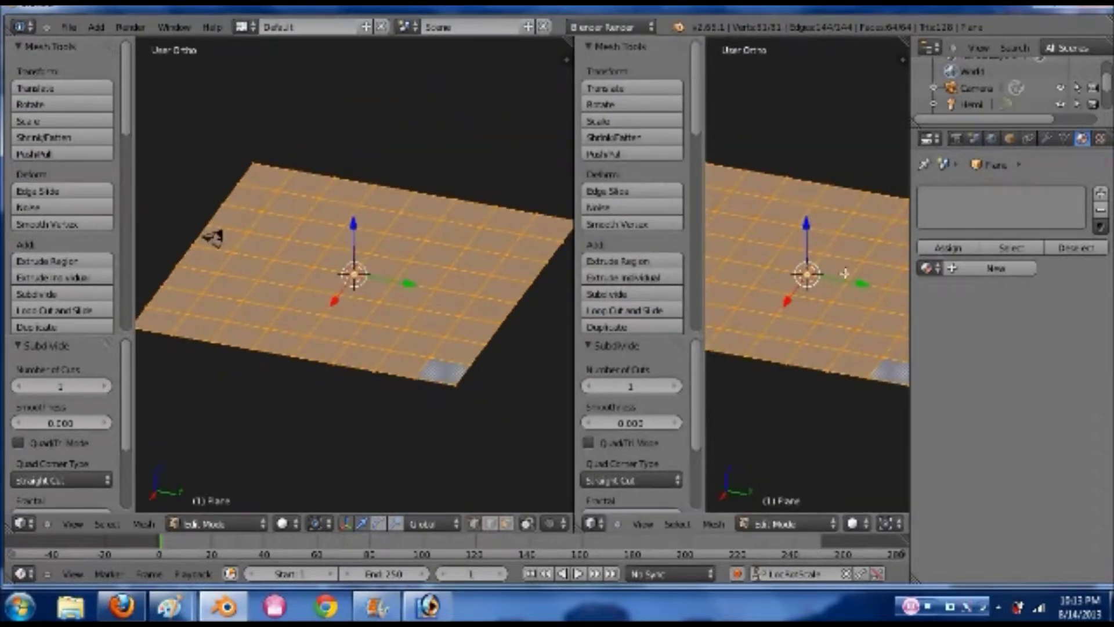
click(593, 524)
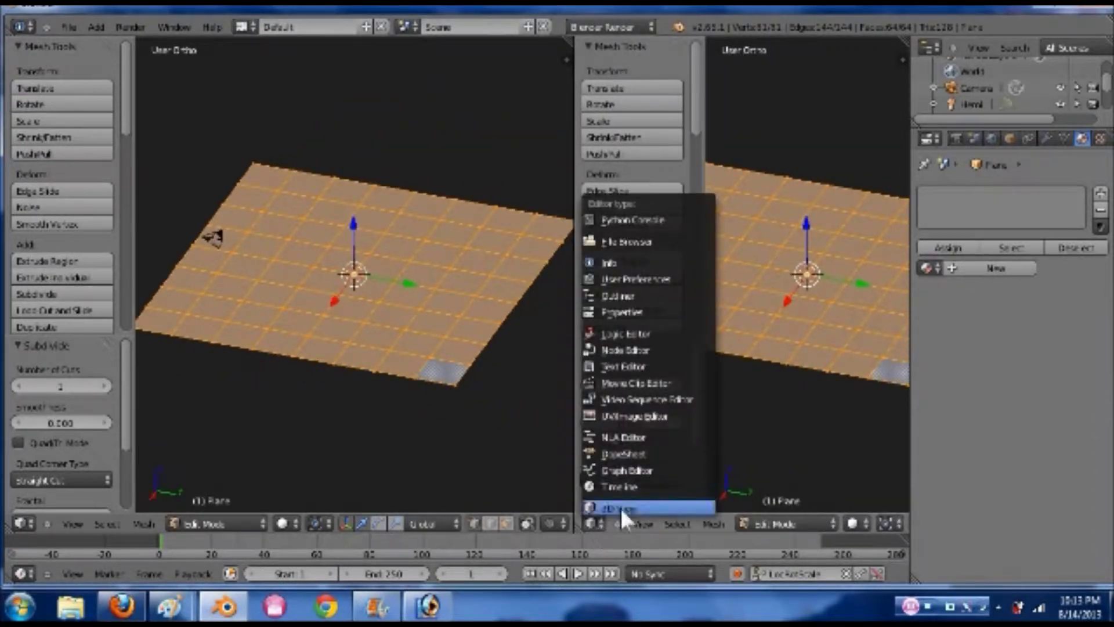
click(639, 417)
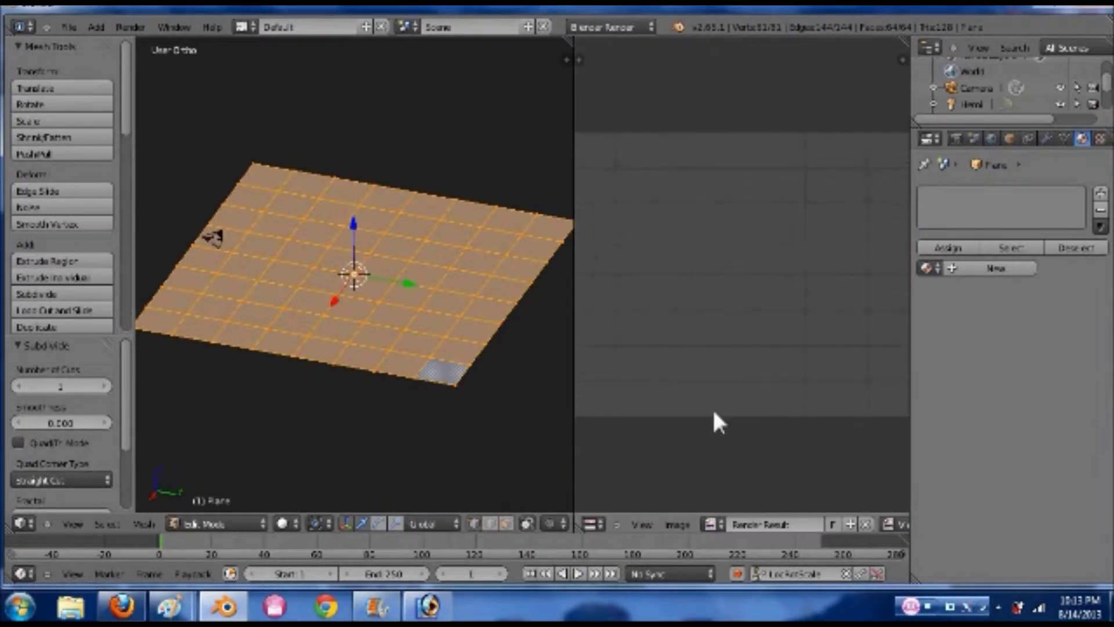
click(867, 524)
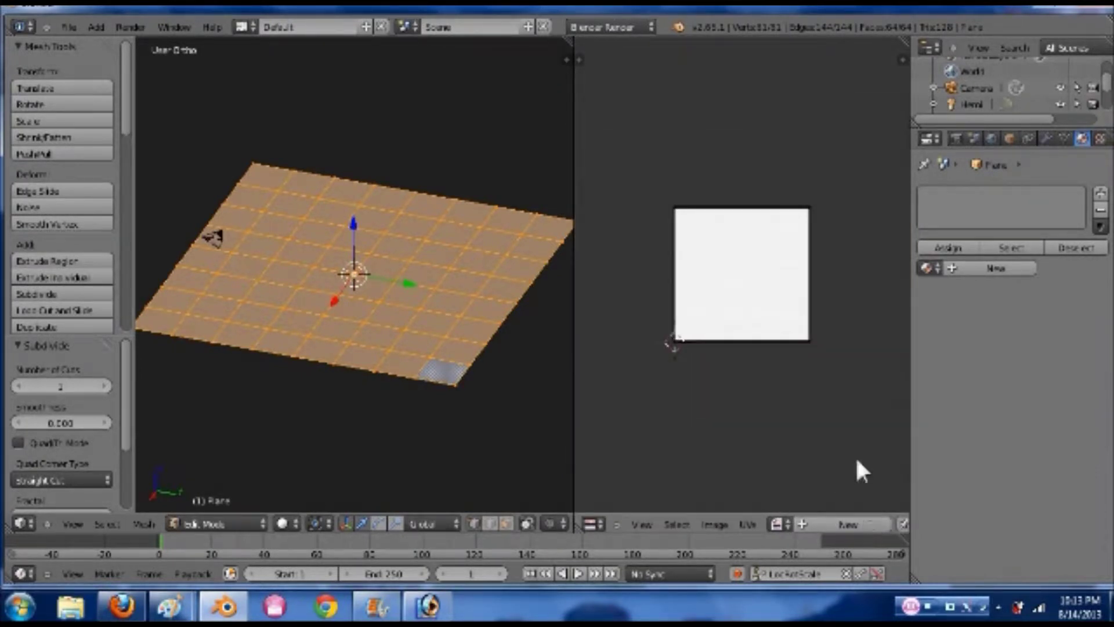
scroll(827, 409, up, 2)
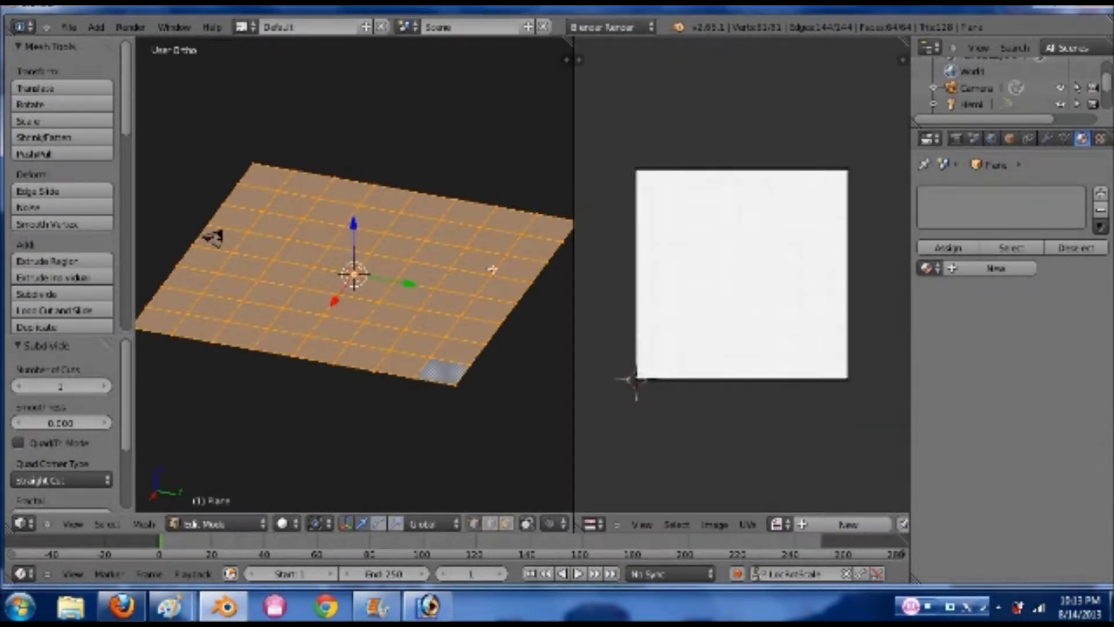
Unwrap the whole subdivided plane in top view and widen the UV/Image Editor area
key(KP_7)
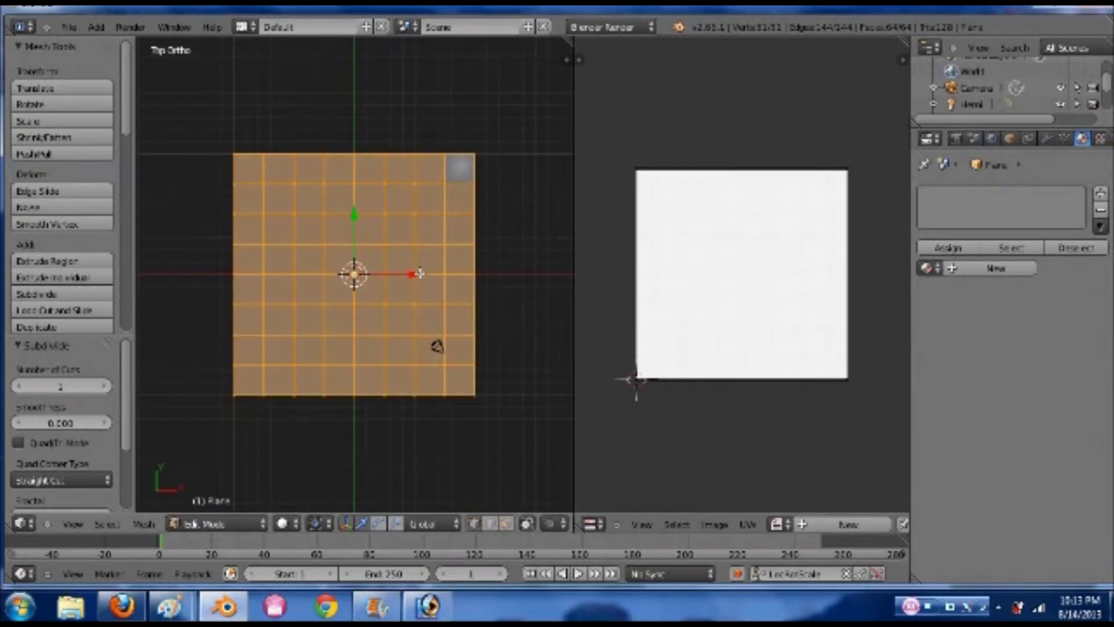
key(u)
click(420, 273)
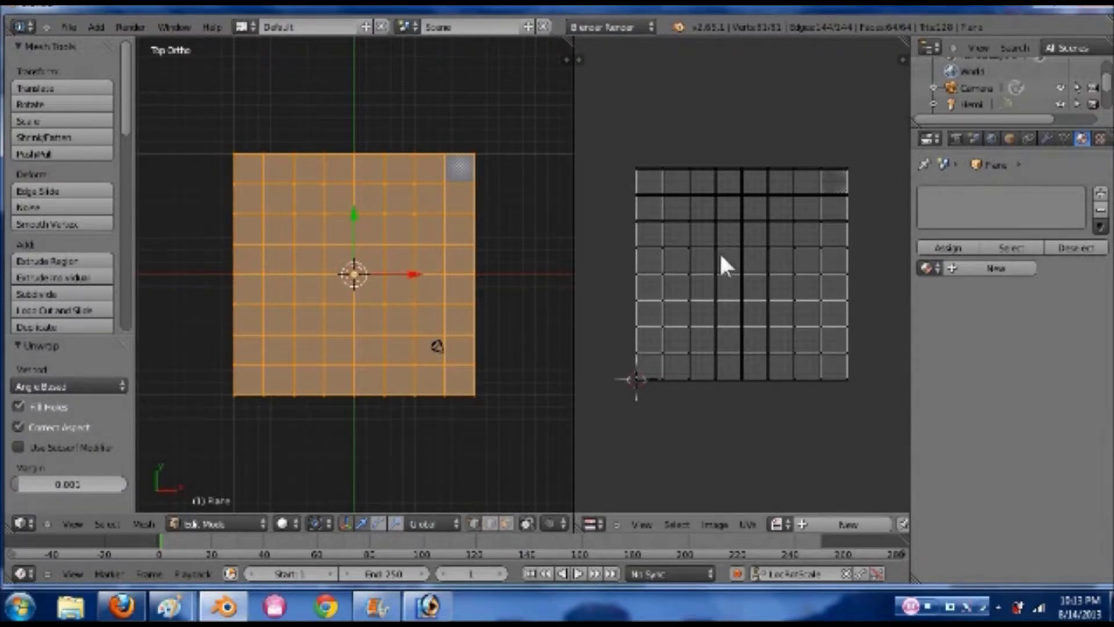
drag(575, 276, 397, 291)
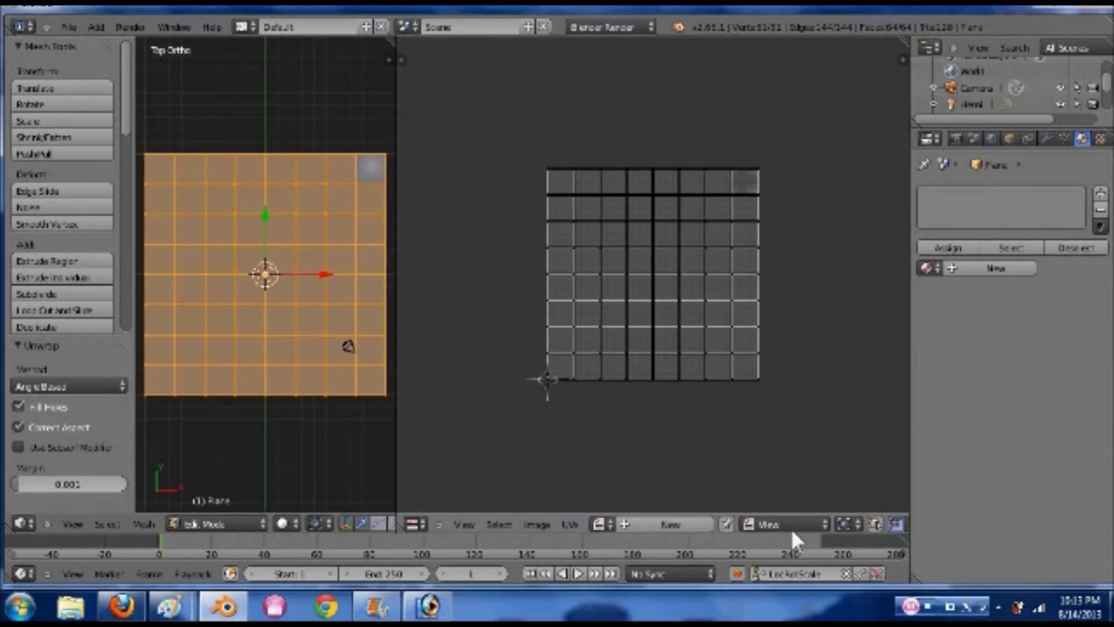
Start the Screencast Keys display for the 3D view and reveal the remaining header options of the UV/Image Editor
middle_drag(799, 526, 758, 521)
key(n)
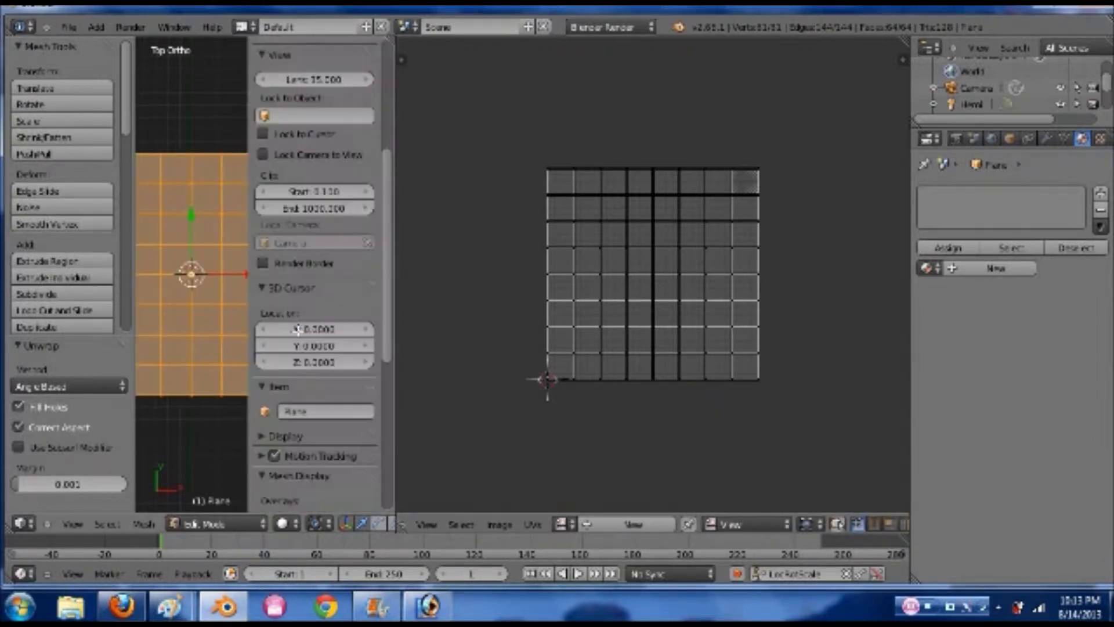
scroll(315, 432, down, 5)
scroll(322, 447, down, 6)
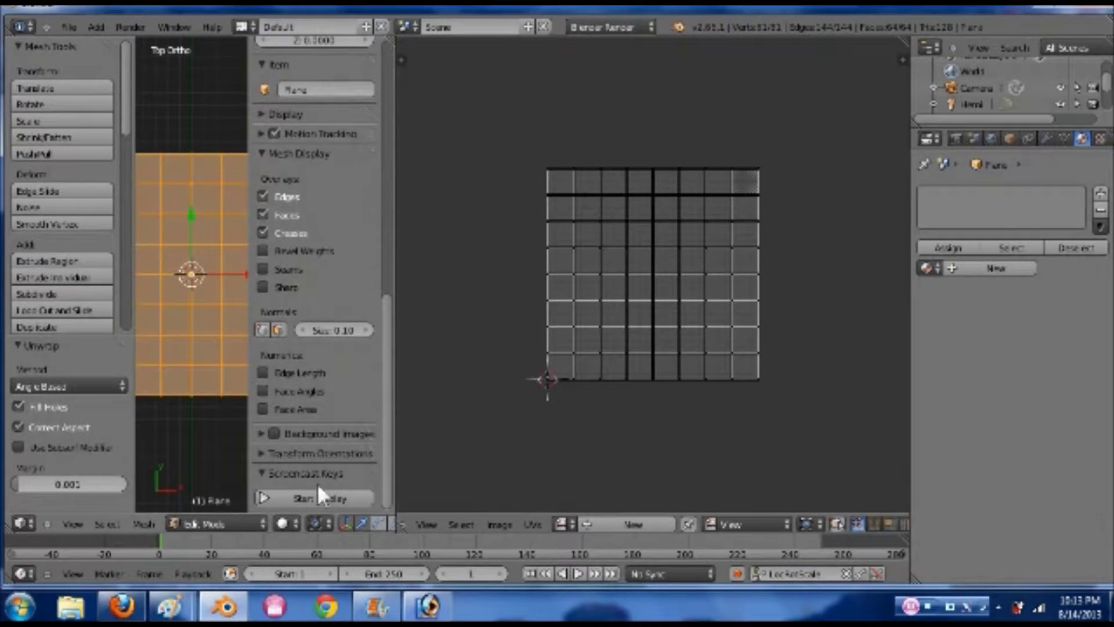
click(314, 498)
key(n)
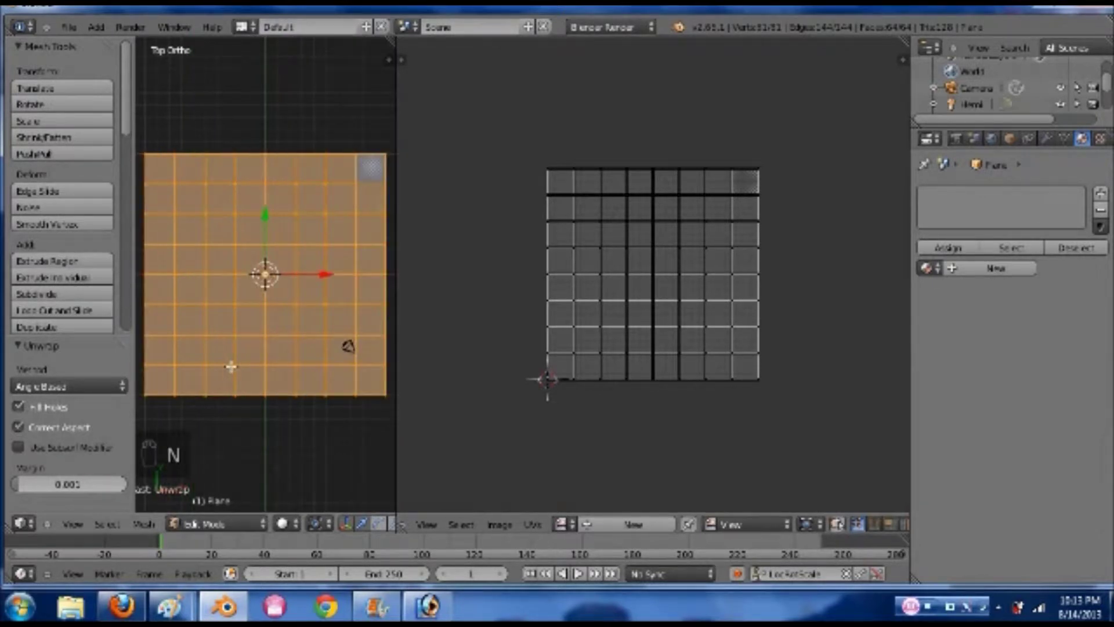
scroll(402, 526, down, 10)
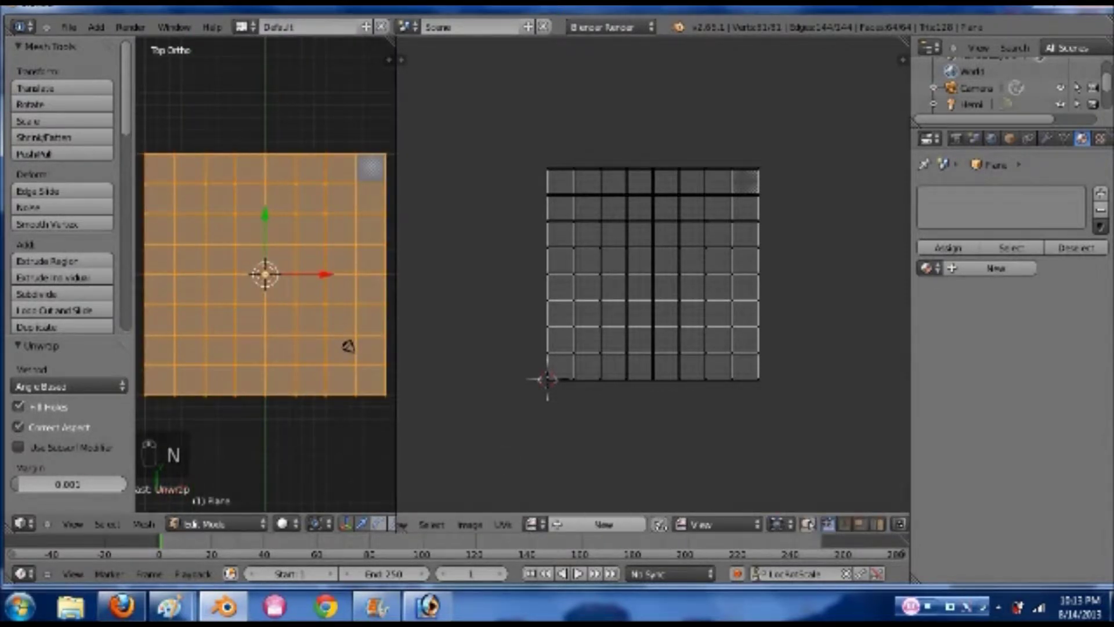
Reveal the mode selector of the UV/Image Editor and switch that editor to Paint mode
scroll(400, 526, down, 8)
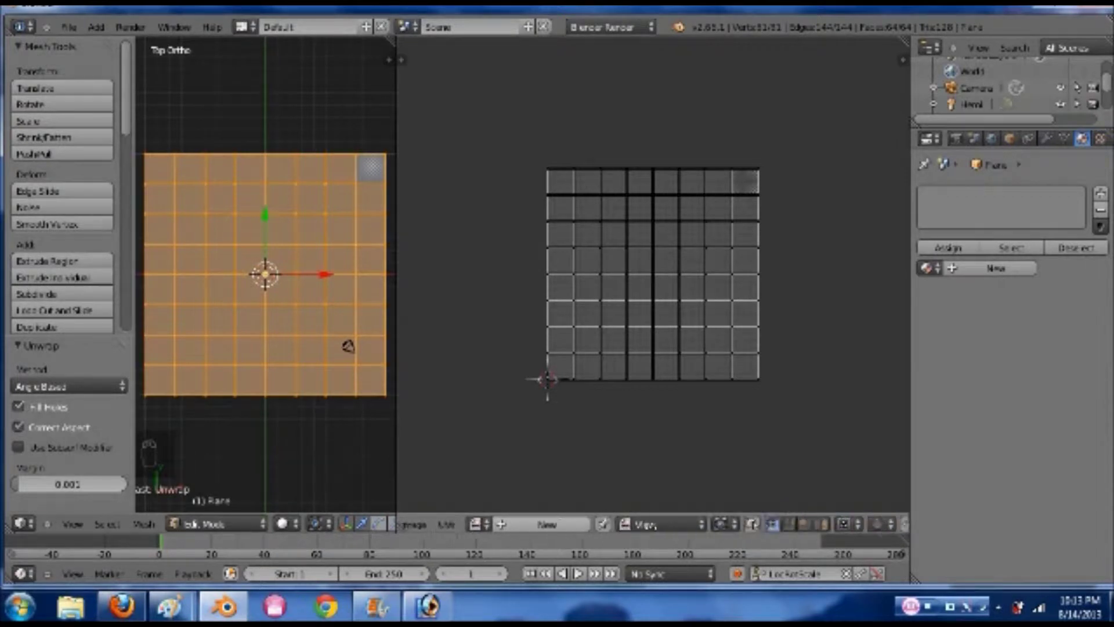
middle_drag(600, 525, 599, 524)
mouse_move(1100, 139)
middle_down()
mouse_move(1082, 138)
mouse_move(1109, 139)
middle_up()
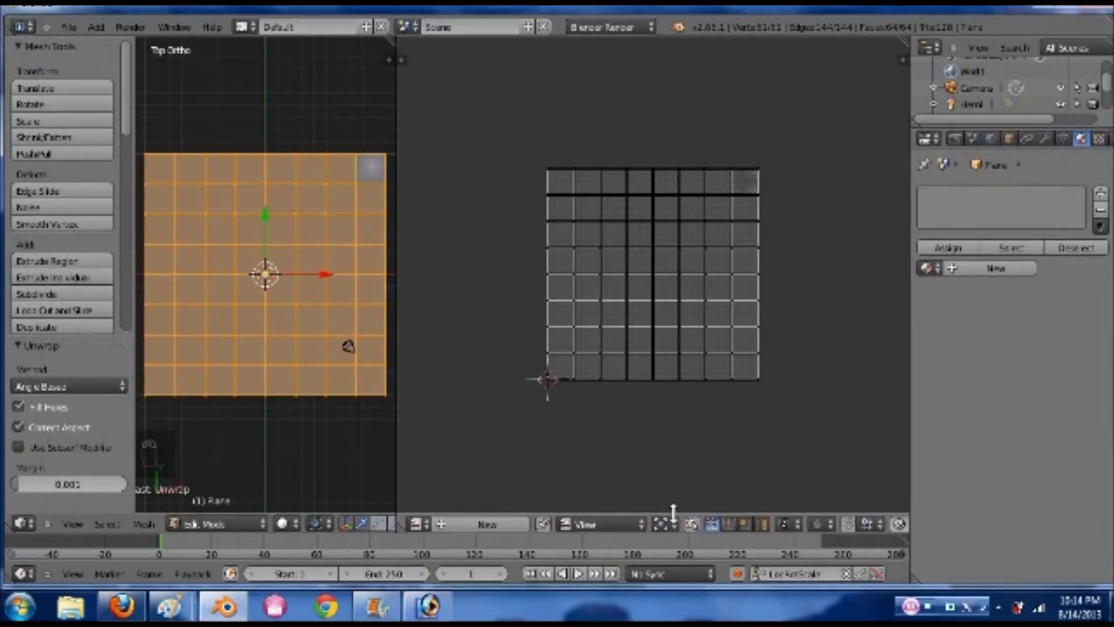
middle_drag(807, 525, 733, 525)
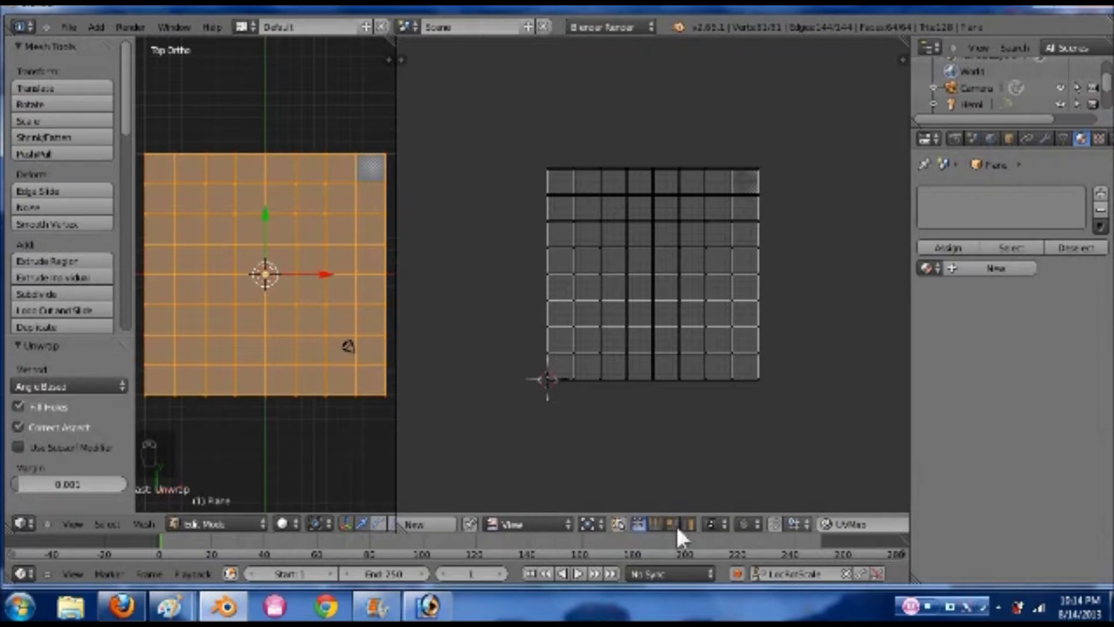
click(546, 525)
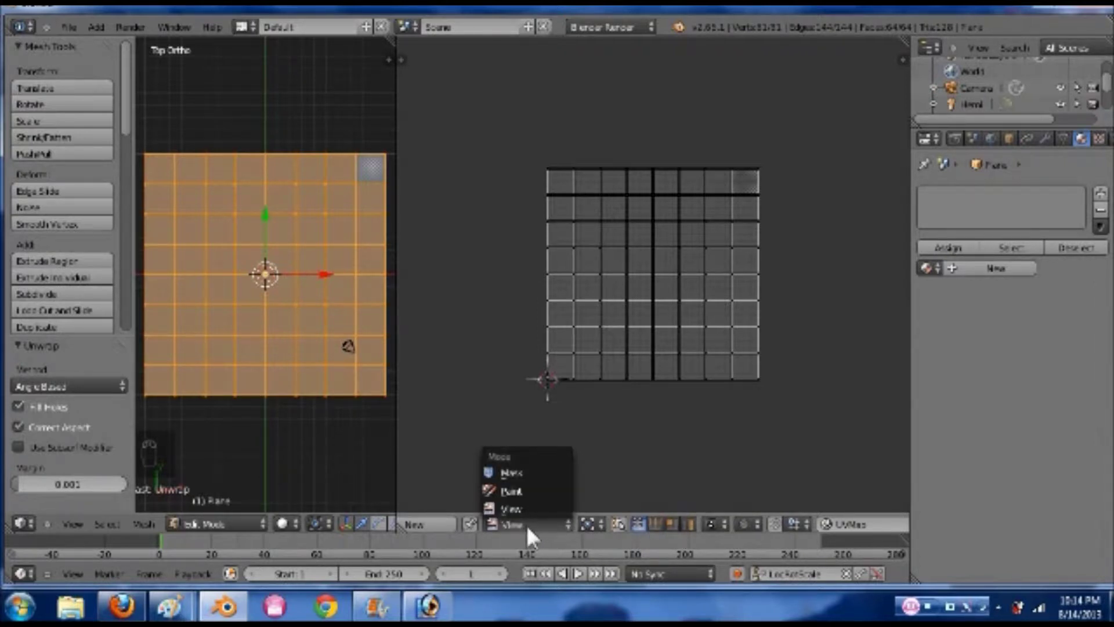
click(527, 492)
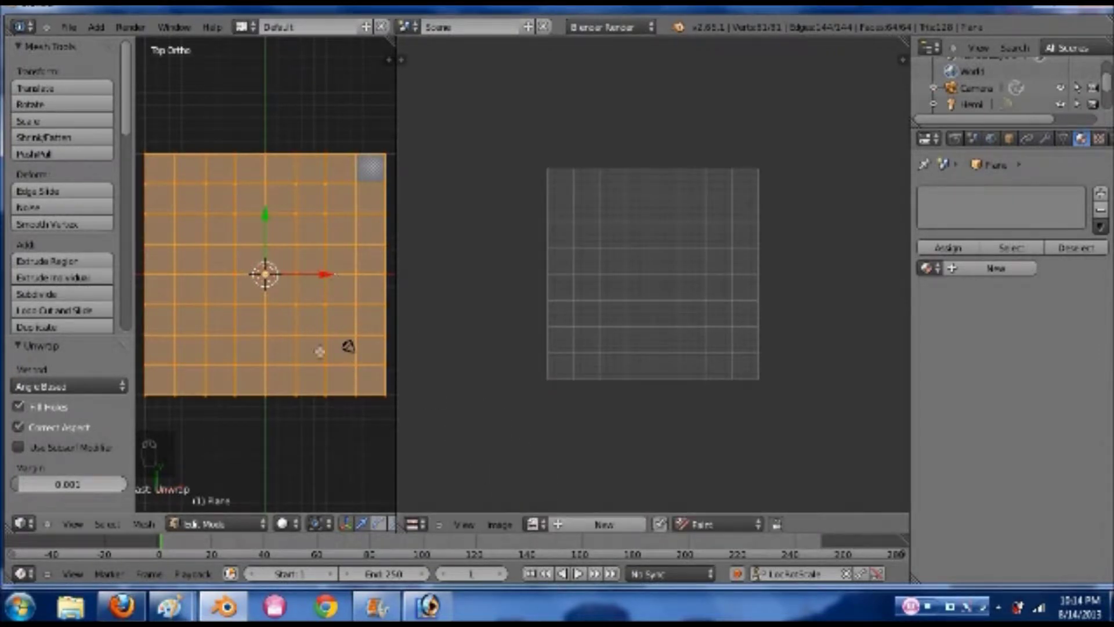
Set the 3D view's viewport shading to Texture and add a new material to the plane
click(284, 522)
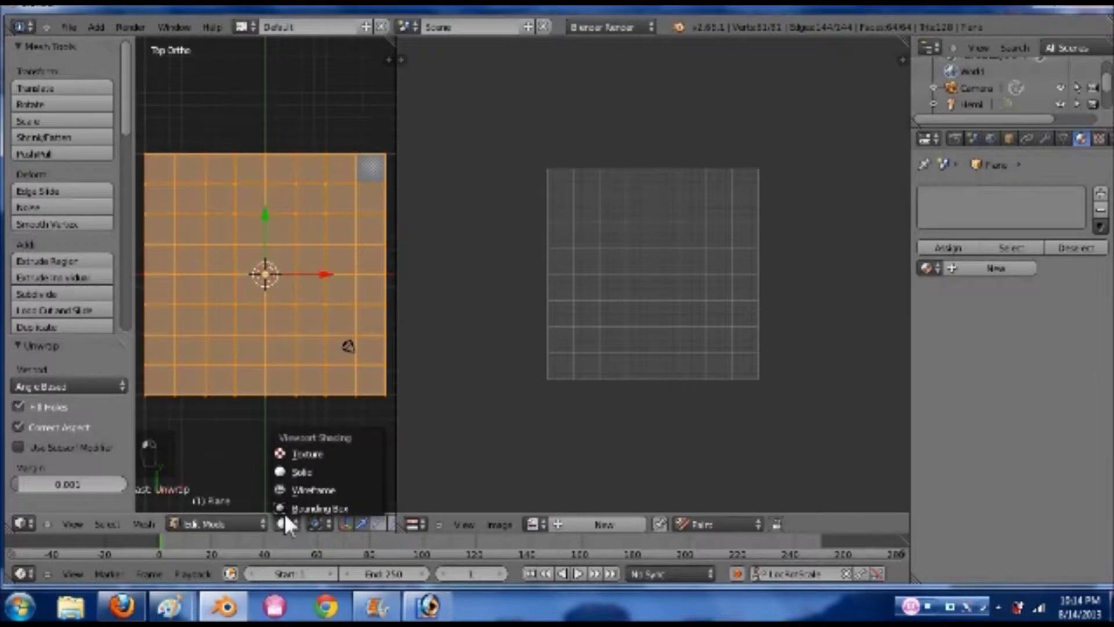
click(313, 452)
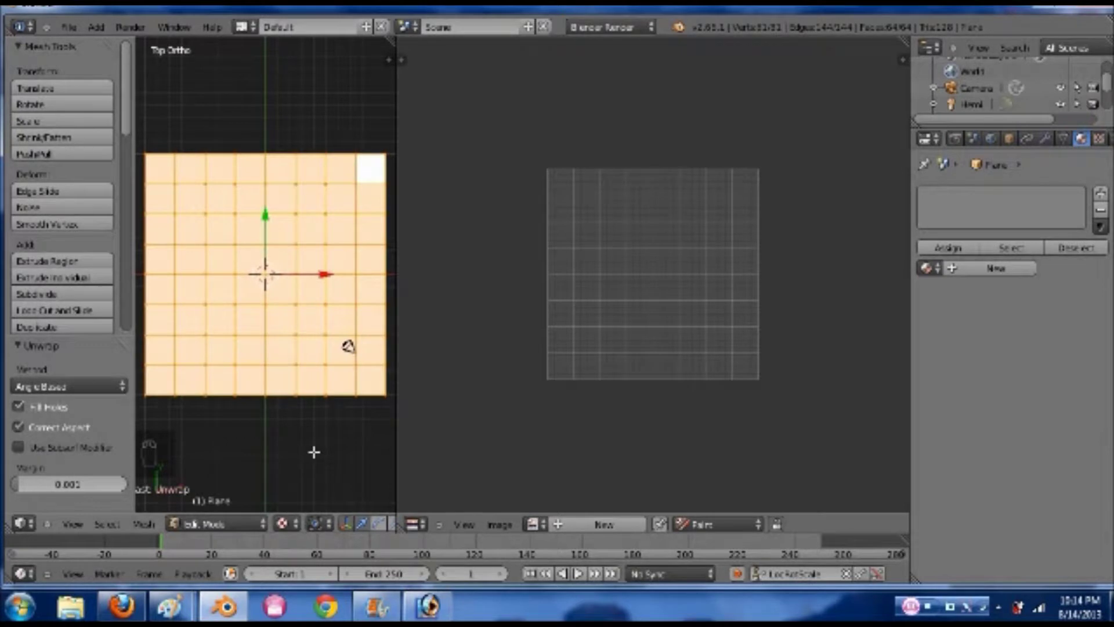
click(283, 523)
scroll(348, 347, down, 3)
scroll(311, 316, up, 2)
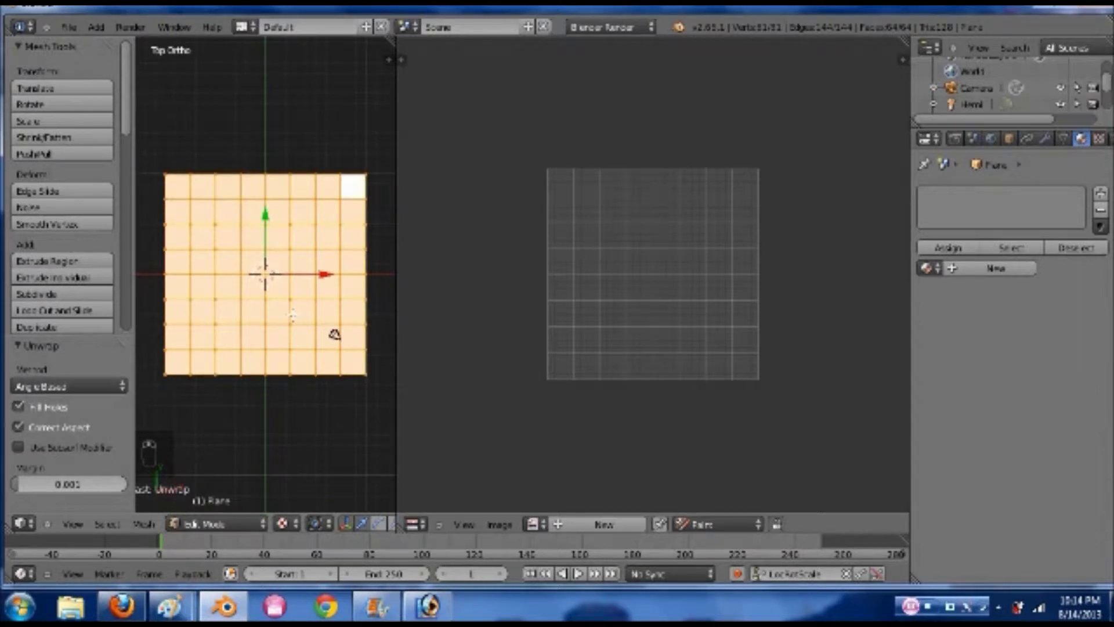
click(1016, 266)
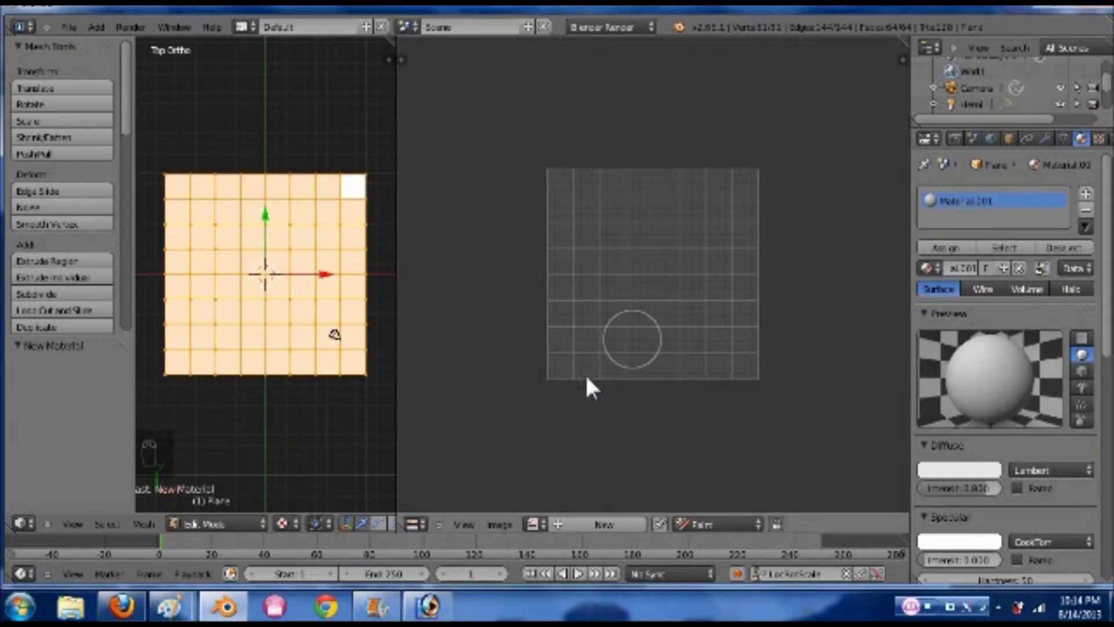
Show the paint settings of the UV/Image Editor and choose the Draw brush
key(n)
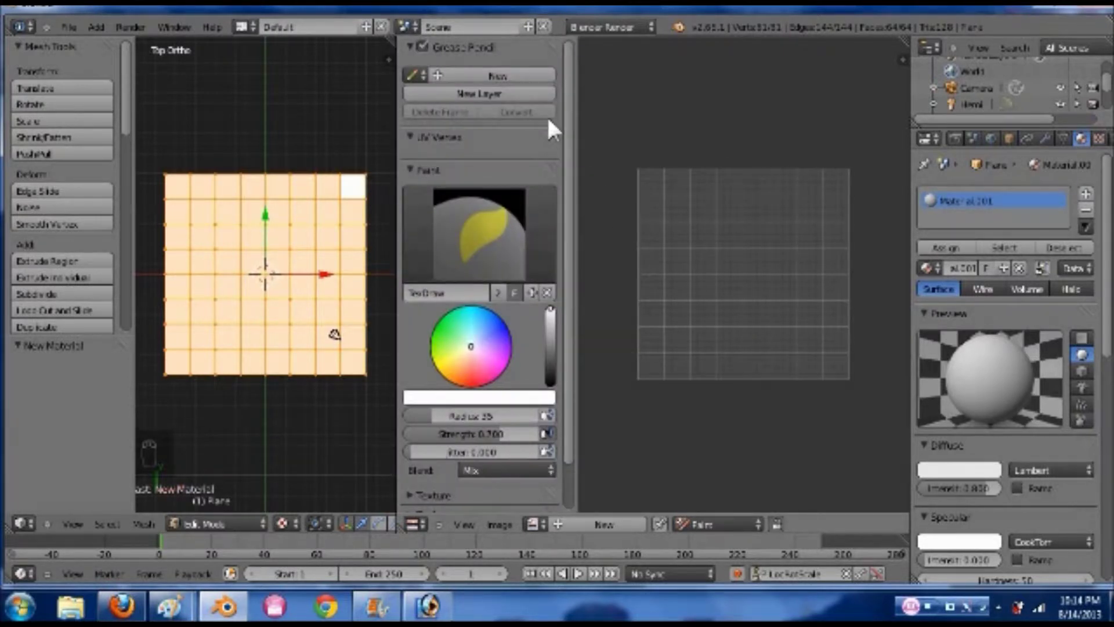
click(484, 202)
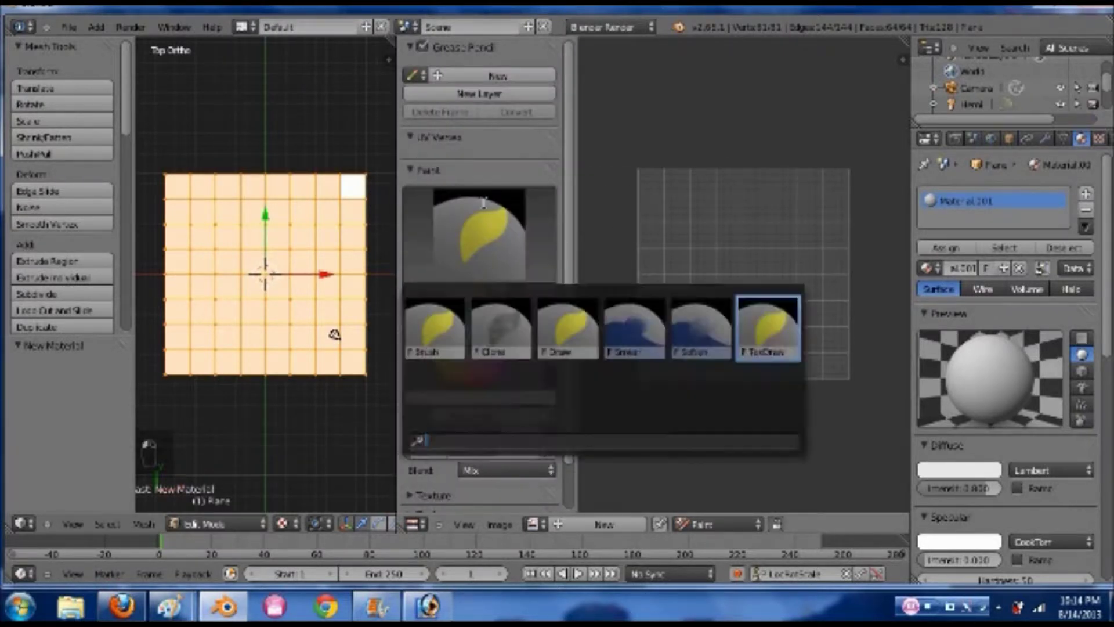
click(568, 323)
scroll(551, 232, down, 2)
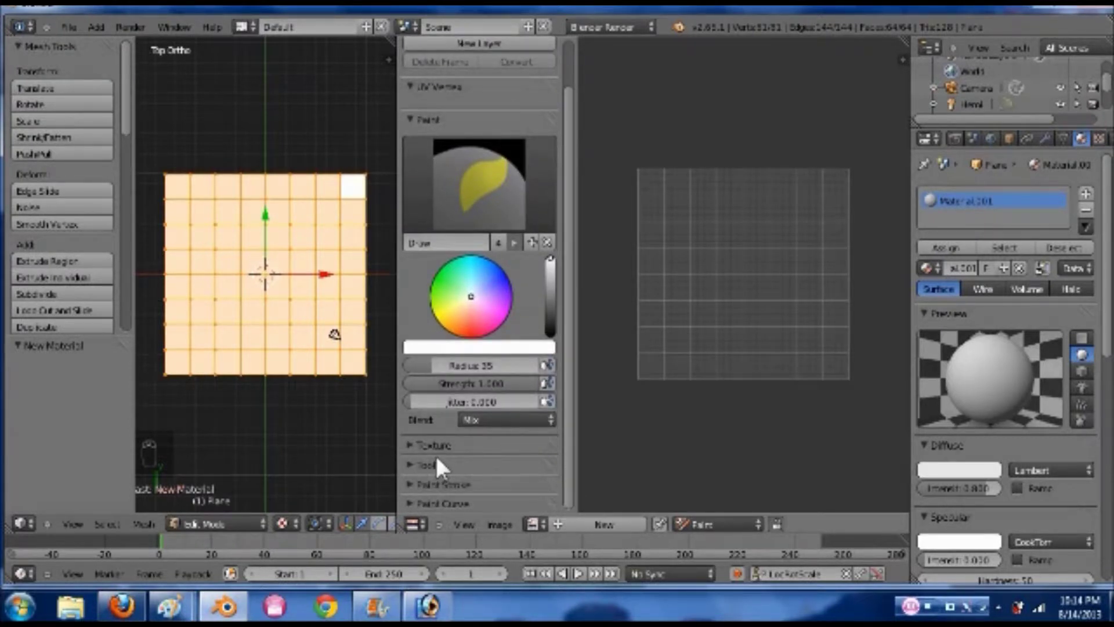
Try a new texture on the Draw brush with Tiled brush mapping and unlink it again
click(406, 444)
scroll(405, 440, down, 5)
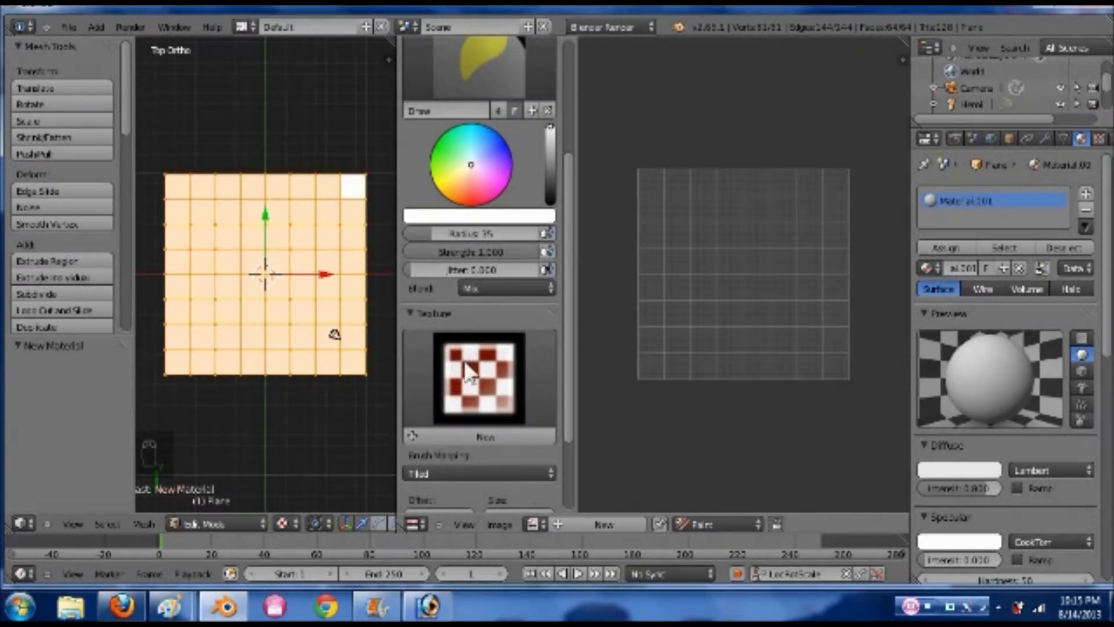
scroll(448, 461, down, 3)
click(458, 409)
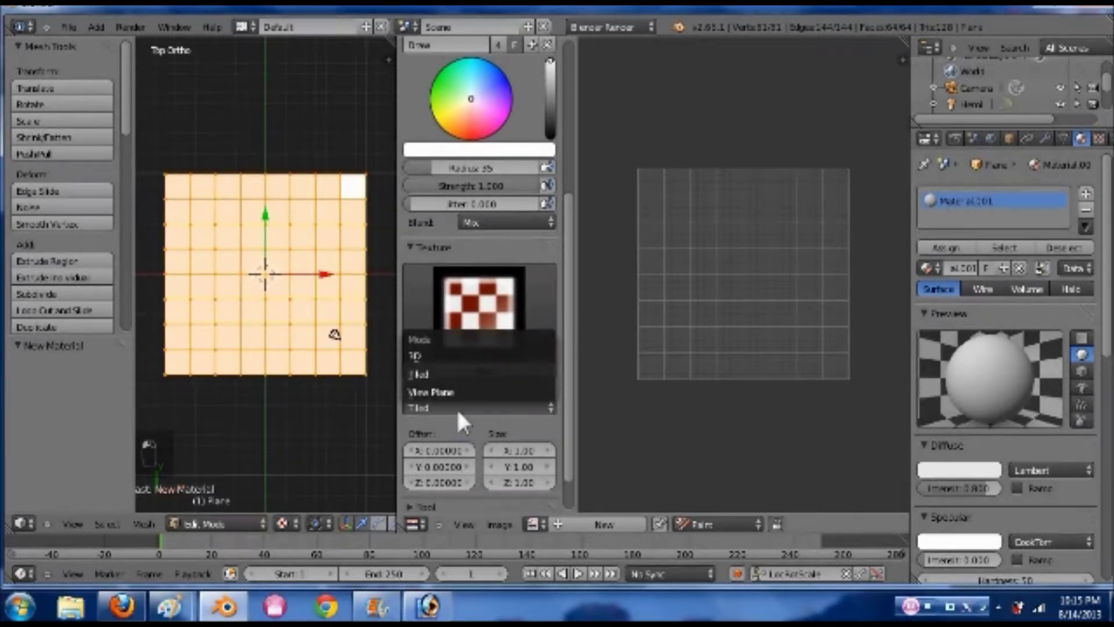
click(456, 406)
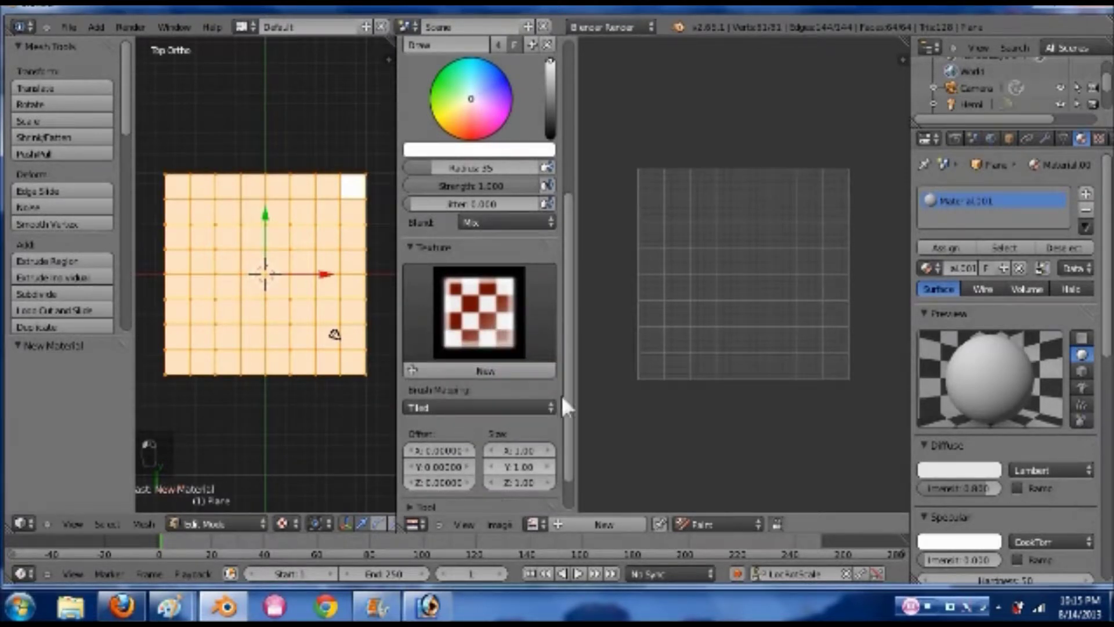
click(485, 371)
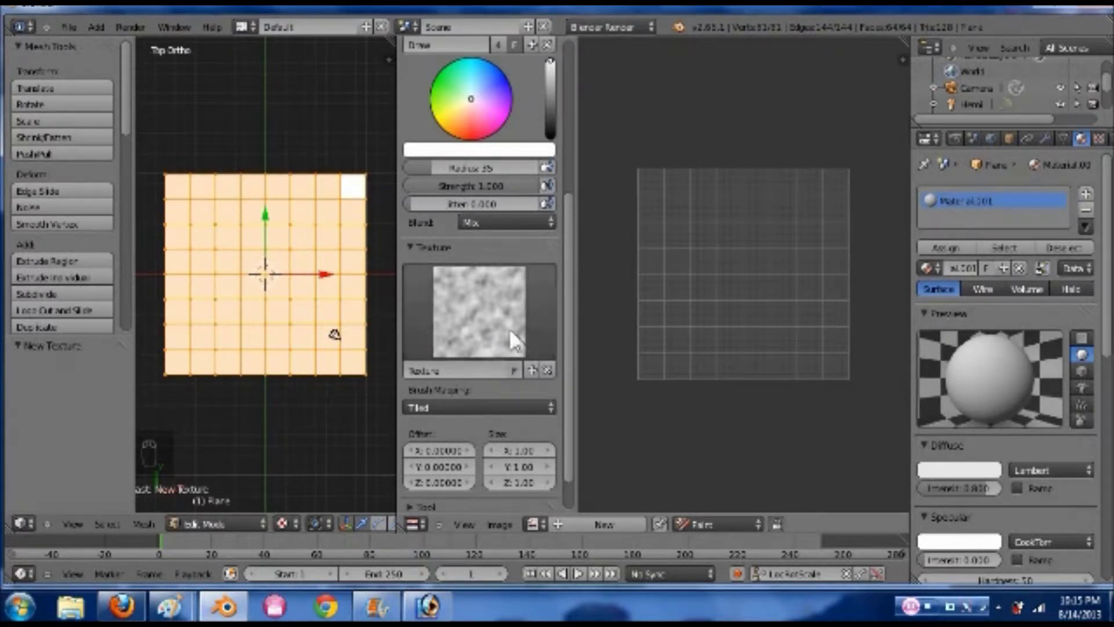
click(1099, 138)
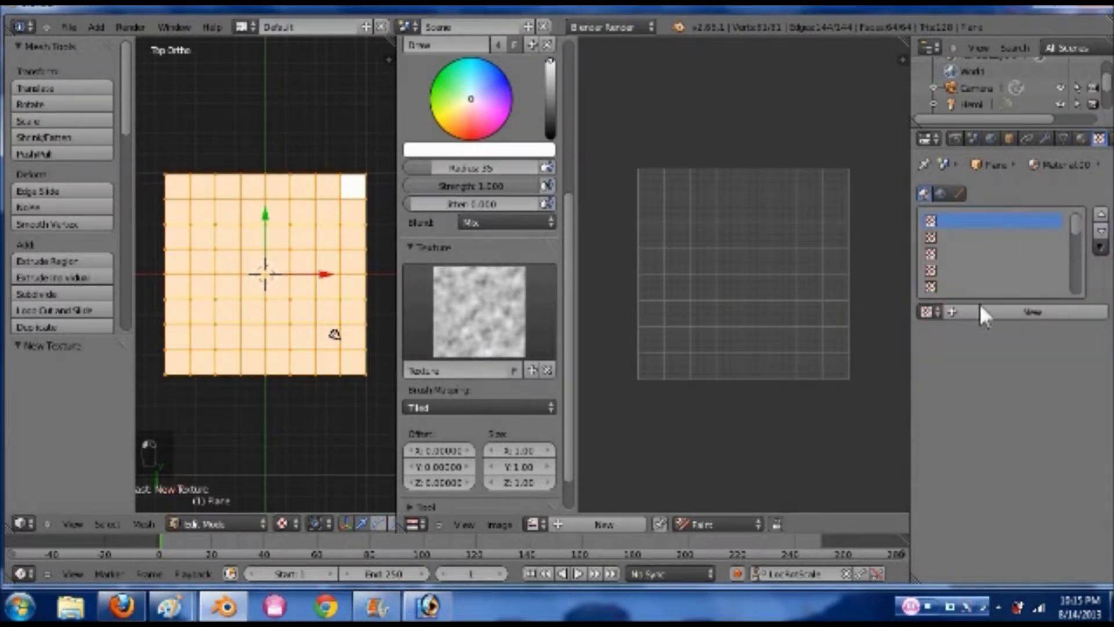
click(1081, 138)
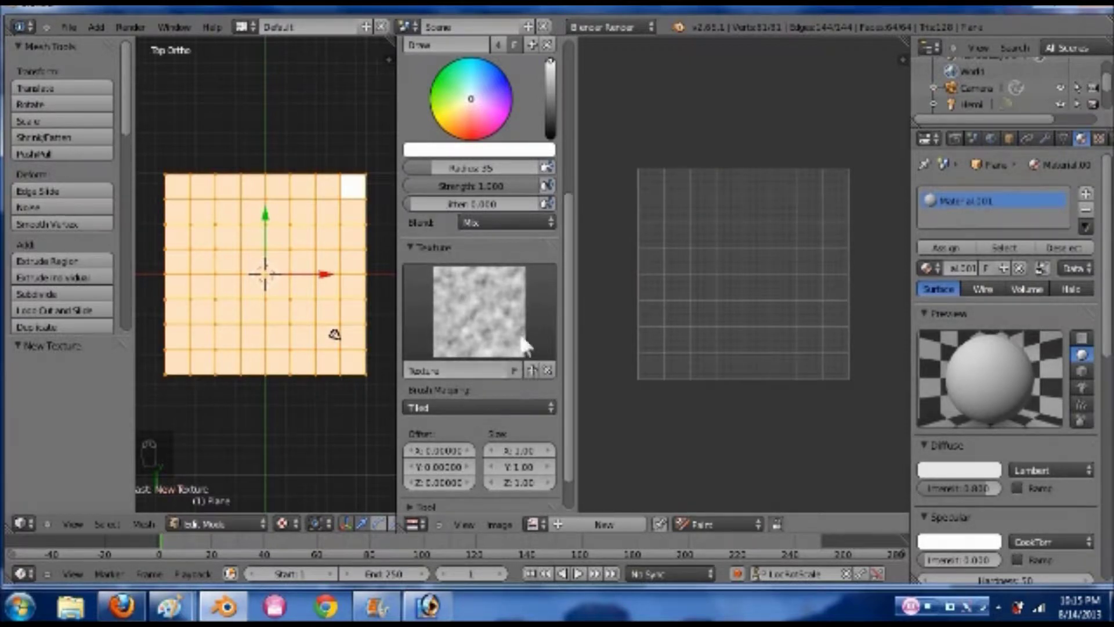
click(507, 319)
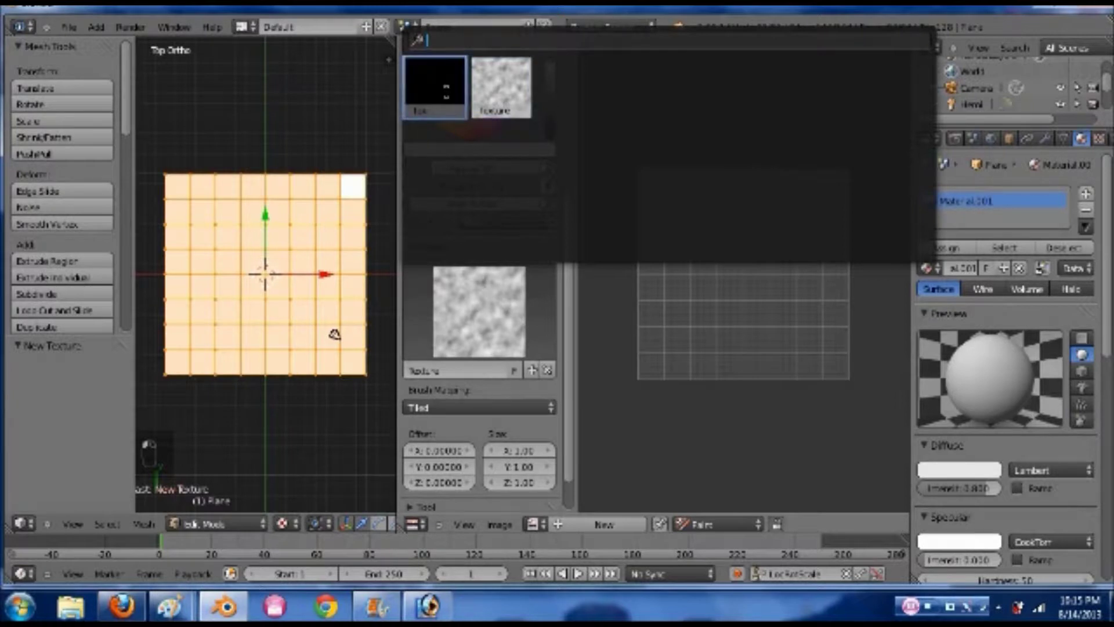
click(547, 370)
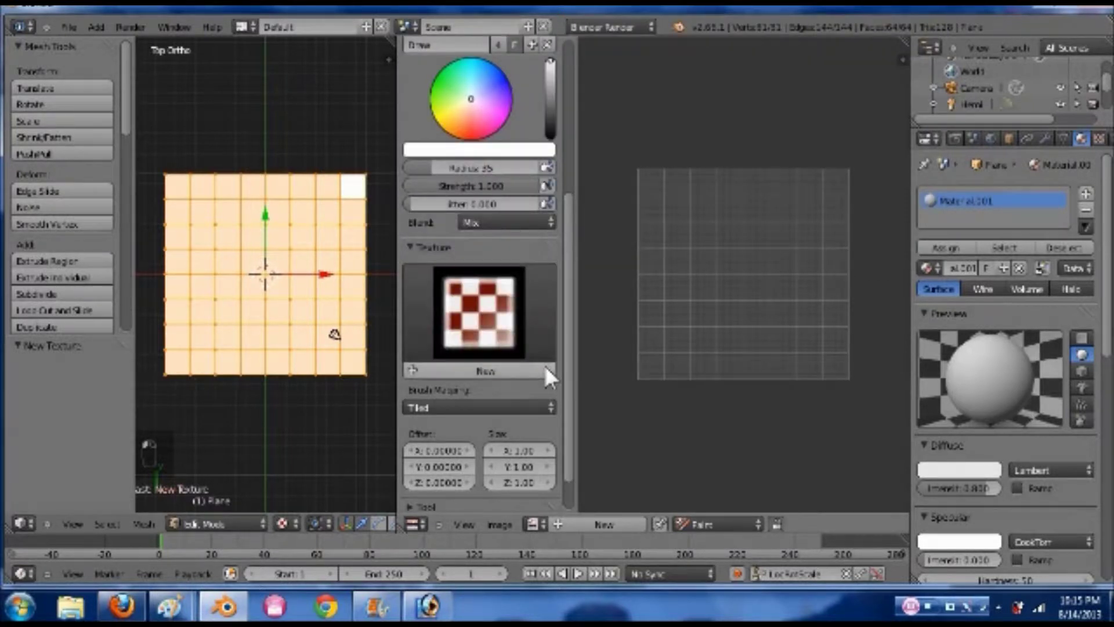
scroll(447, 383, down, 2)
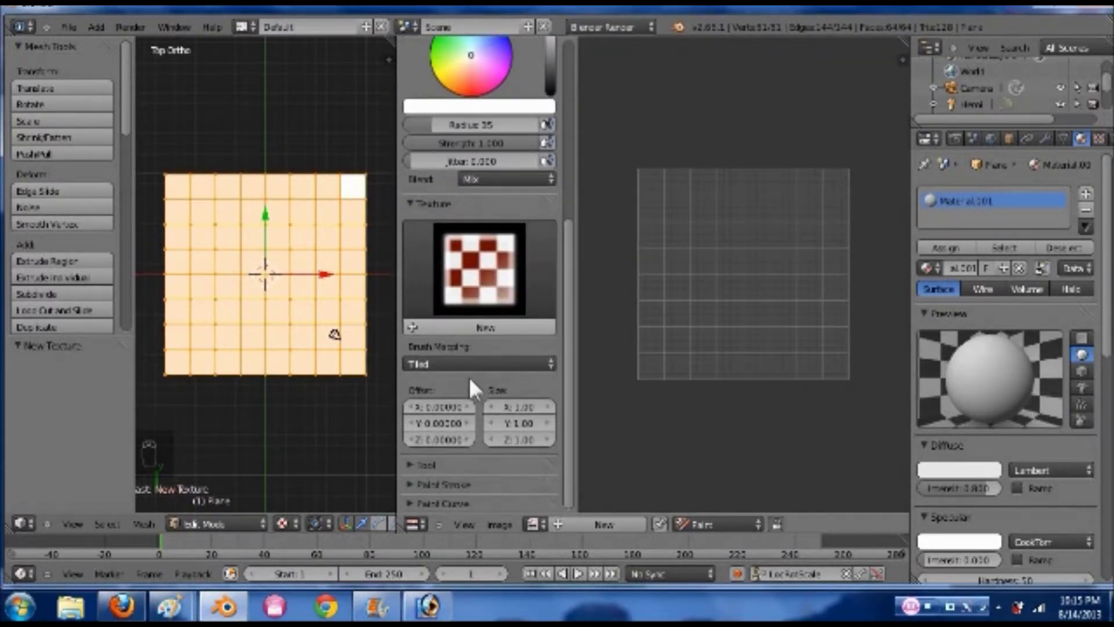
Collapse the brush's texture settings and set its paint curve to the constant, hard-edged preset
click(415, 204)
click(407, 261)
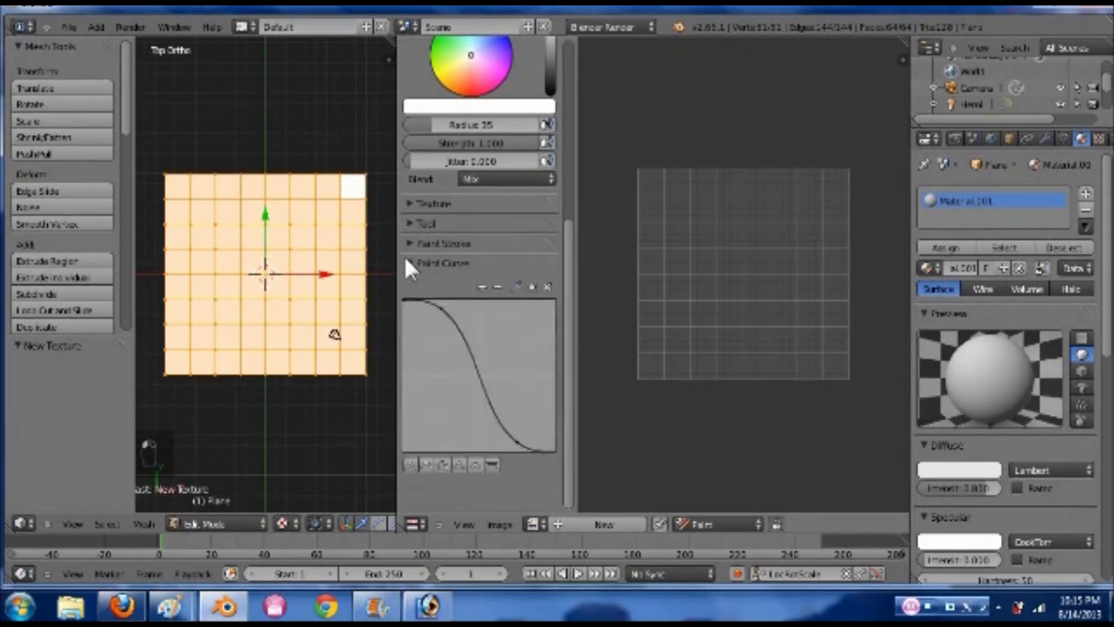
click(492, 465)
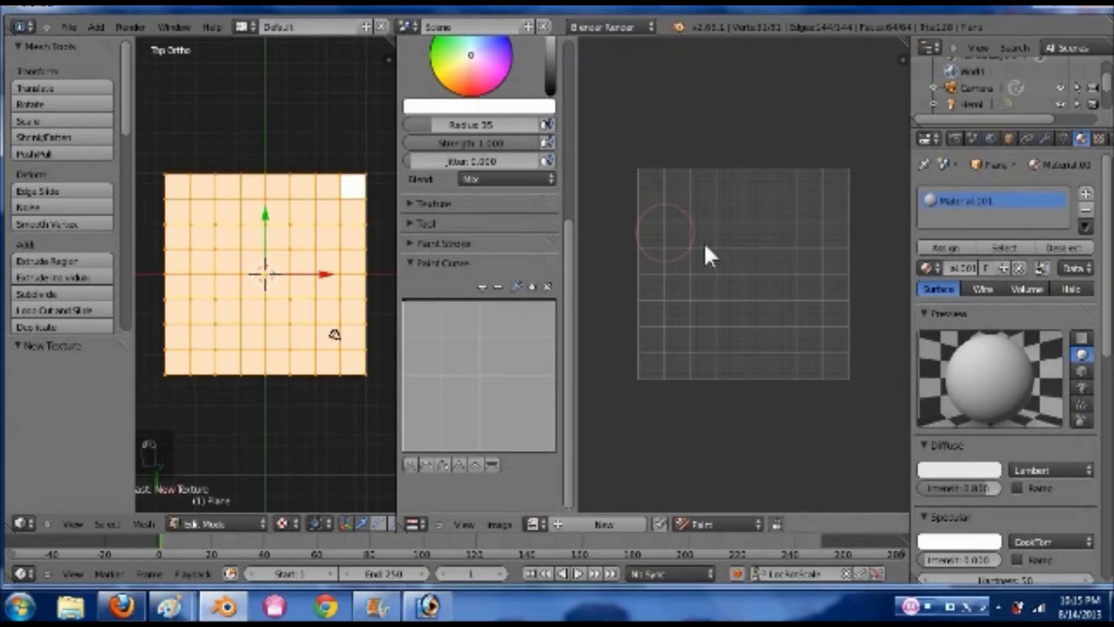
Create a blank black 1024 × 1024 image with alpha for painting on the plane's UV layout
drag(720, 268, 712, 301)
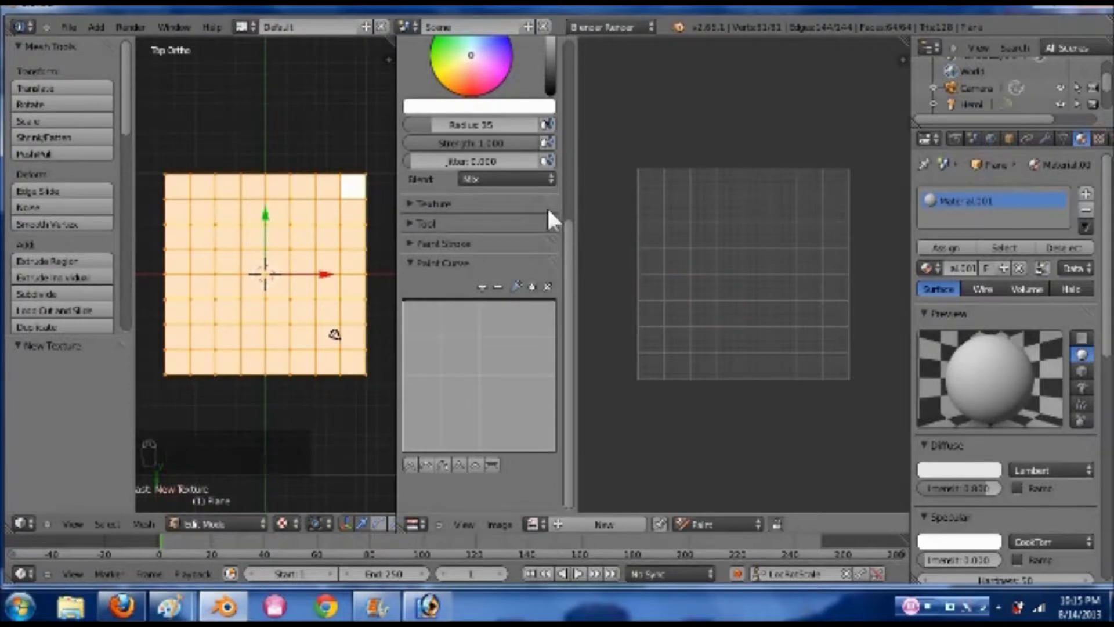
click(595, 521)
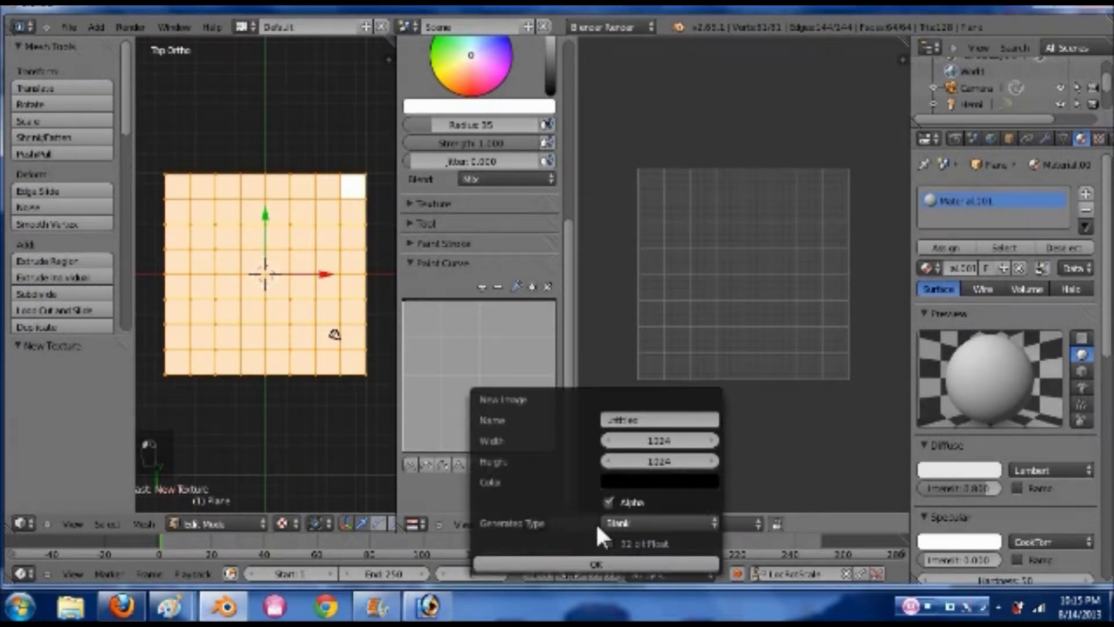
click(606, 564)
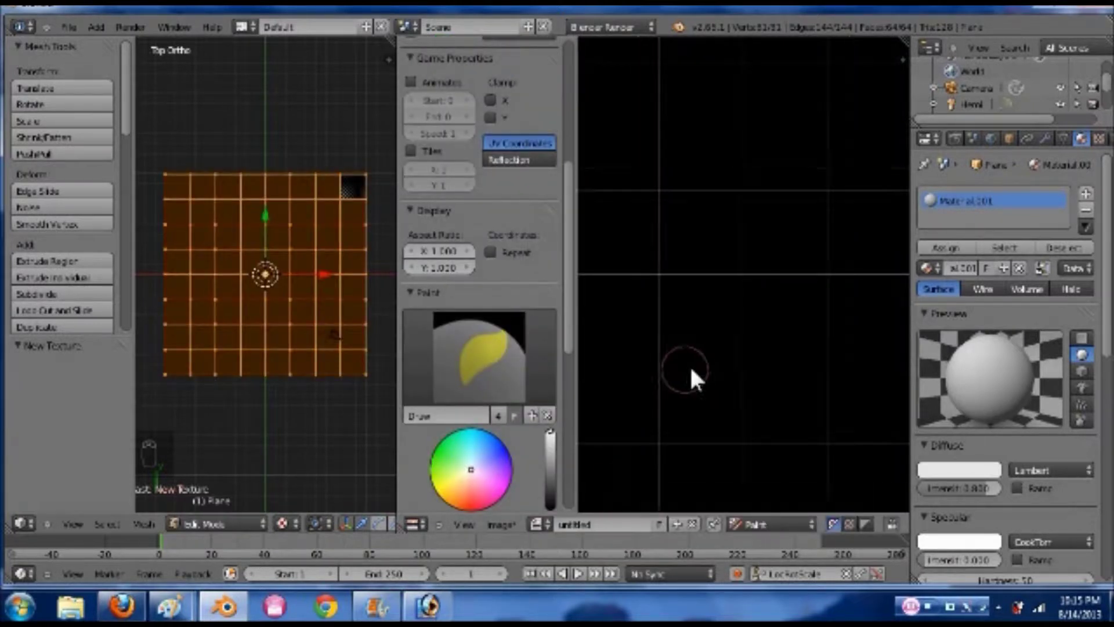
scroll(690, 369, down, 3)
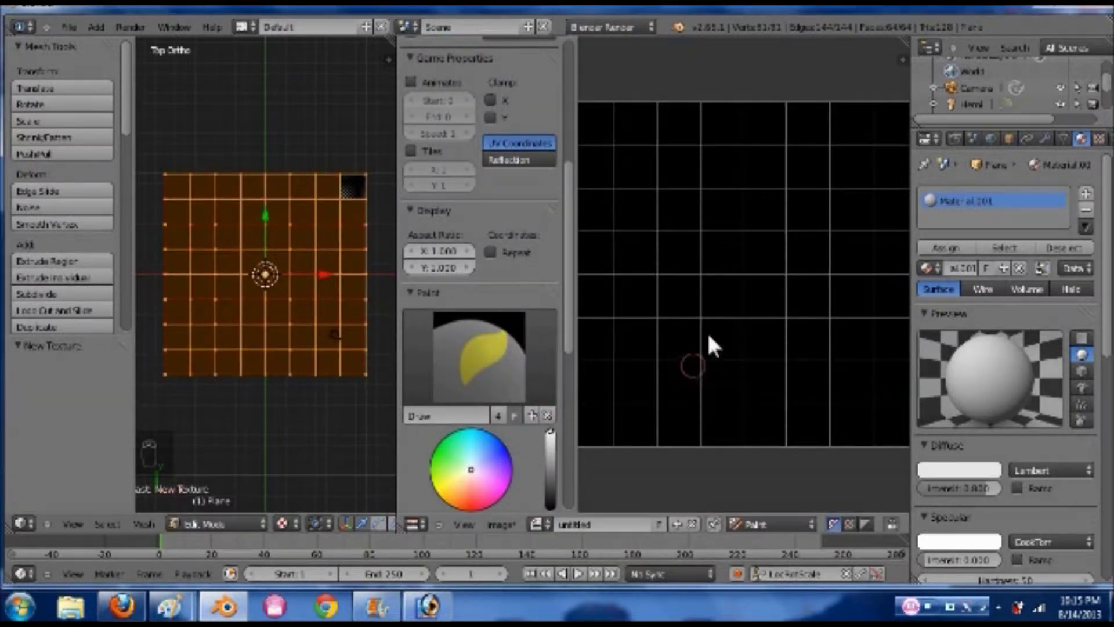
Enlarge the Draw brush to a radius of about 200 and check its settings
key(f)
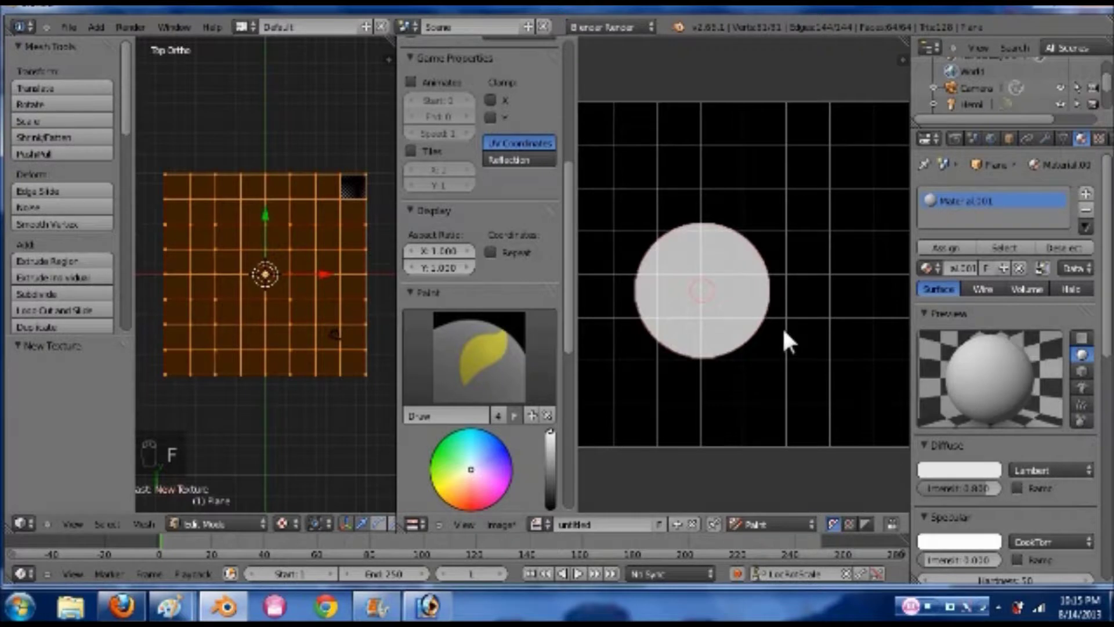
click(782, 326)
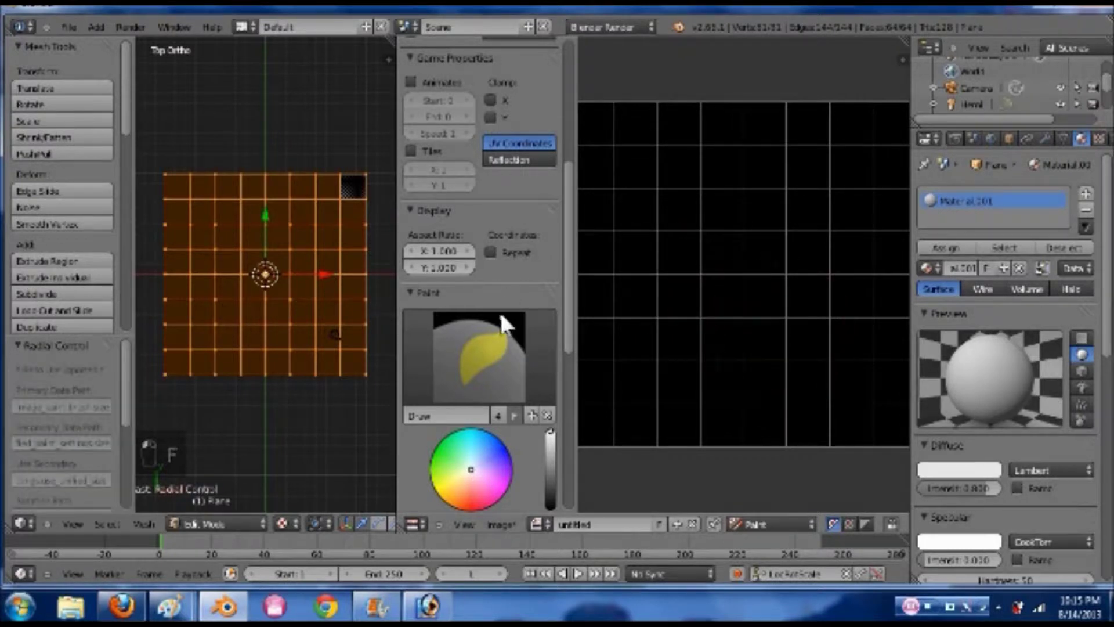
scroll(499, 311, down, 5)
scroll(520, 383, down, 12)
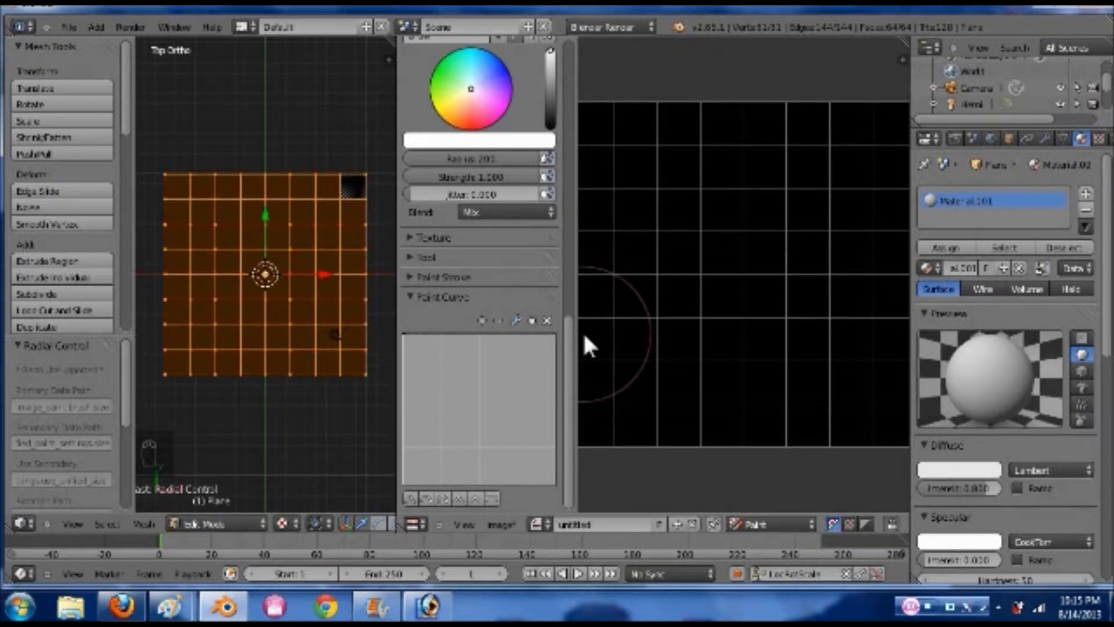
Paint a white test stroke across the upper middle of the image and undo it
mouse_move(713, 233)
mouse_down()
mouse_move(750, 285)
mouse_move(738, 305)
mouse_up()
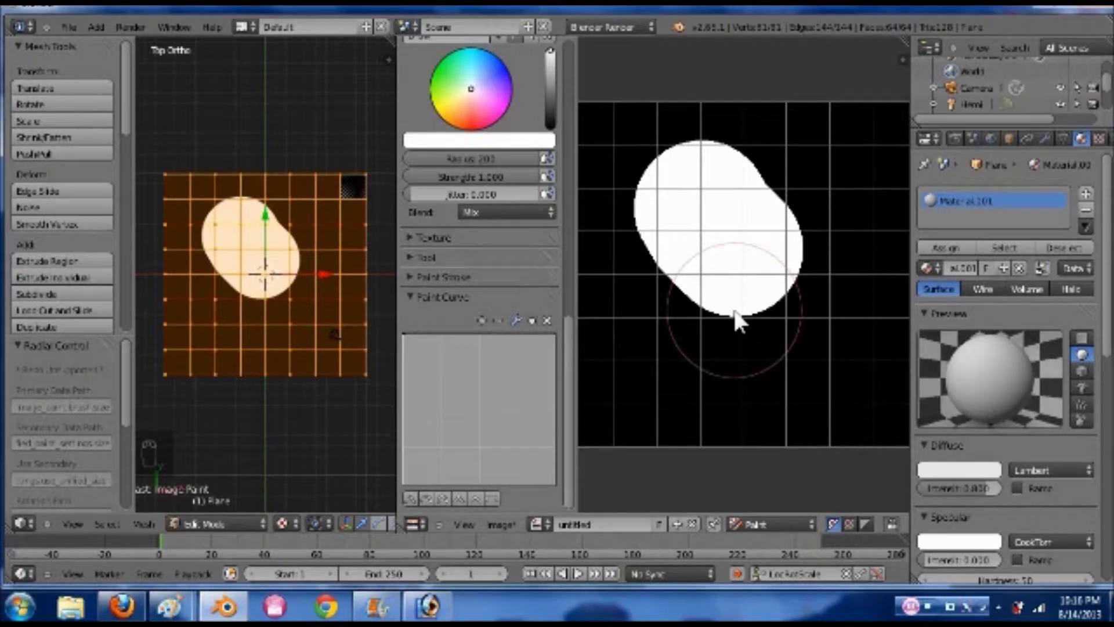
key(ctrl+z)
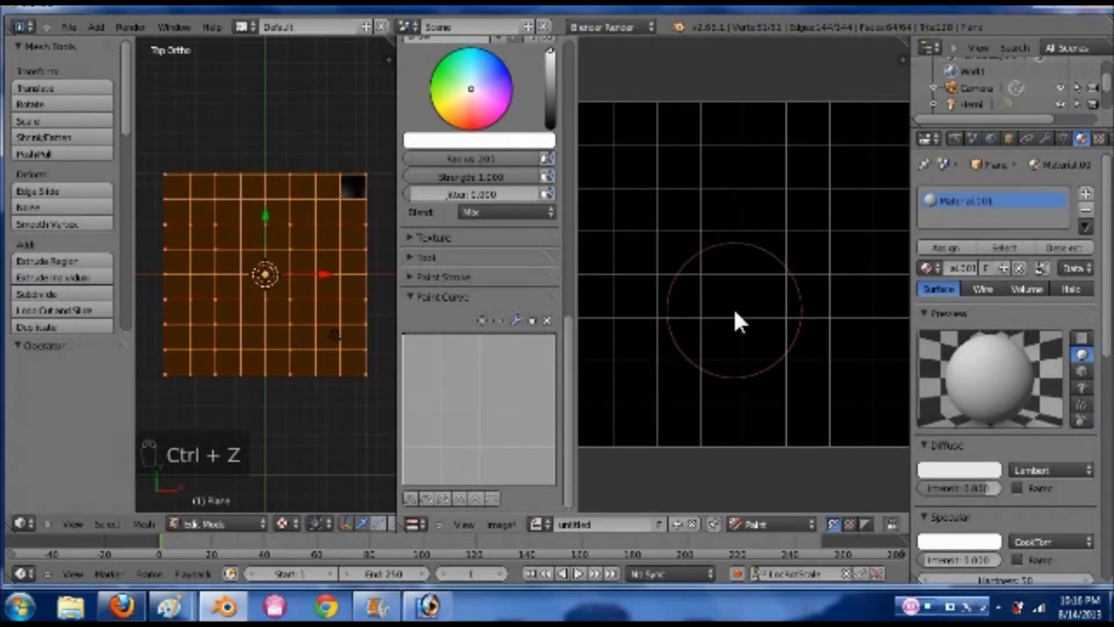
scroll(733, 307, down, 1)
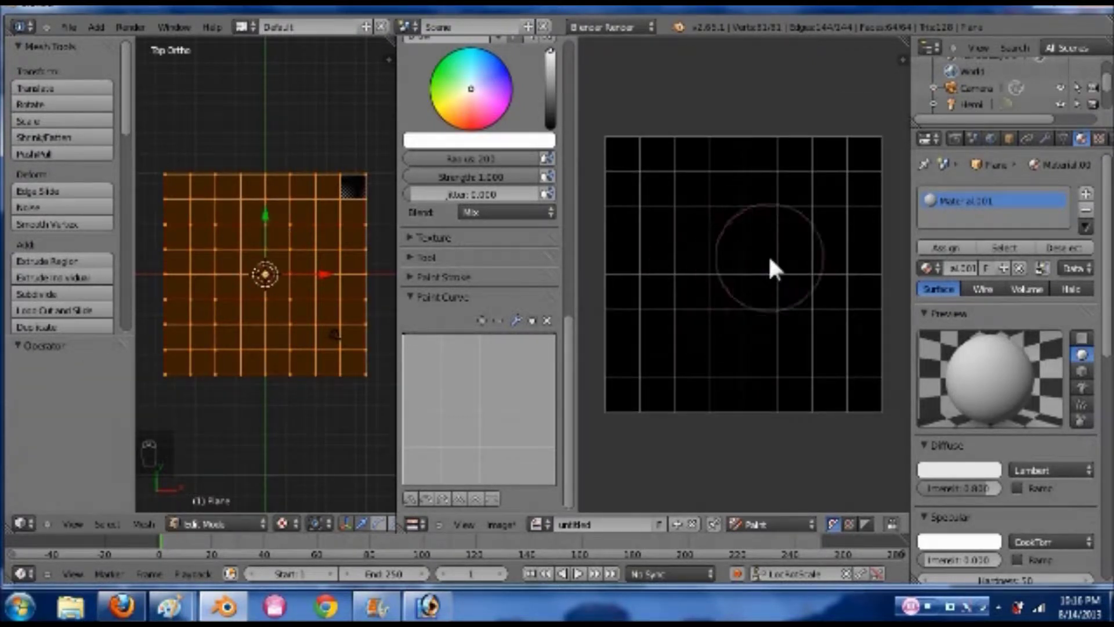
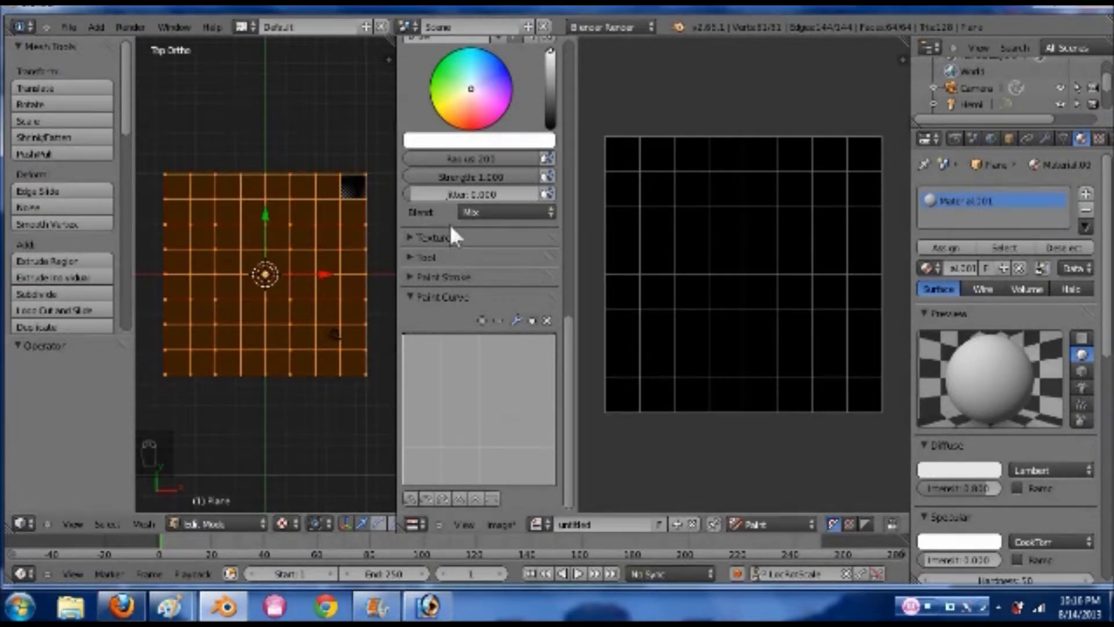
Try out the brush's colour wheel and brightness, ending on white at full brightness
mouse_move(475, 100)
mouse_down()
mouse_move(473, 80)
mouse_move(462, 101)
mouse_move(476, 58)
mouse_move(457, 114)
mouse_move(454, 75)
mouse_move(471, 89)
mouse_up()
mouse_move(552, 48)
mouse_down()
mouse_move(551, 111)
mouse_move(552, 26)
mouse_up()
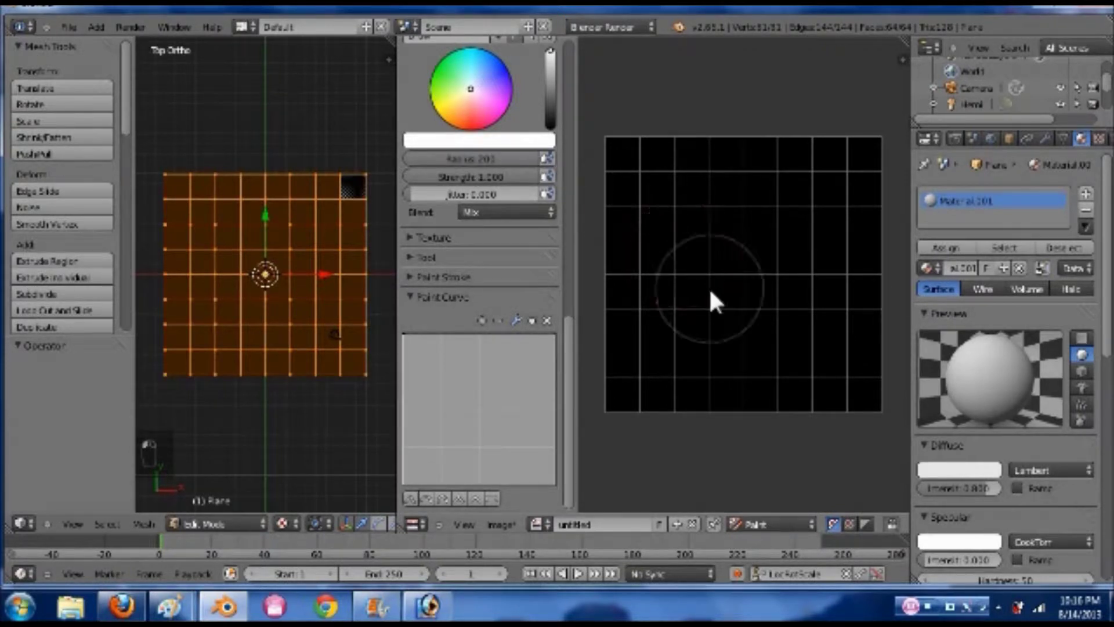
key(f)
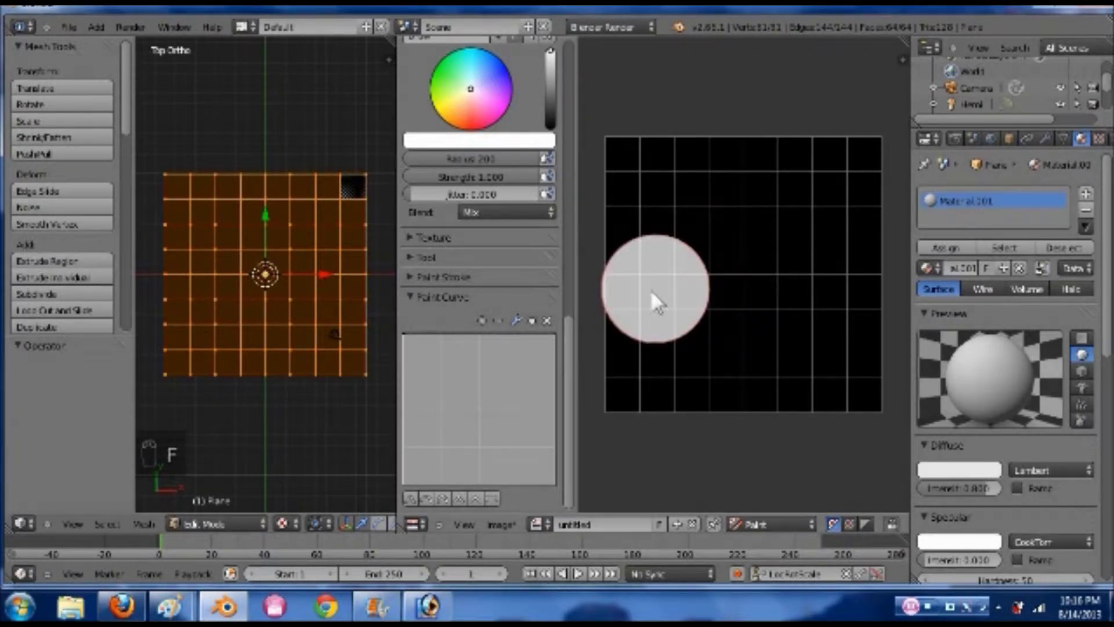
click(756, 328)
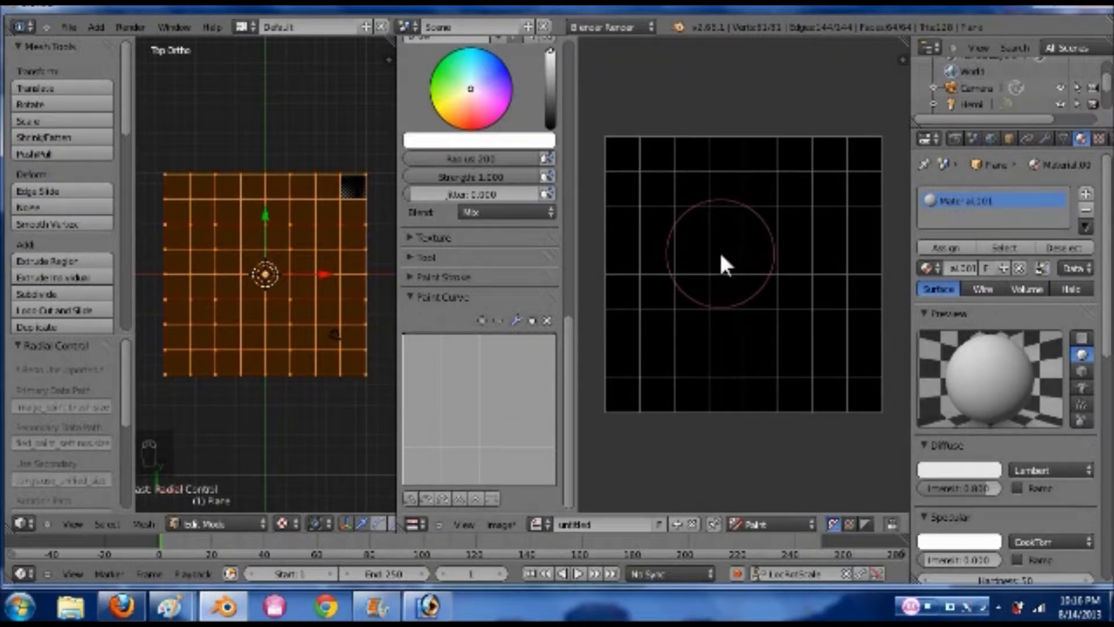
key(ctrl+d)
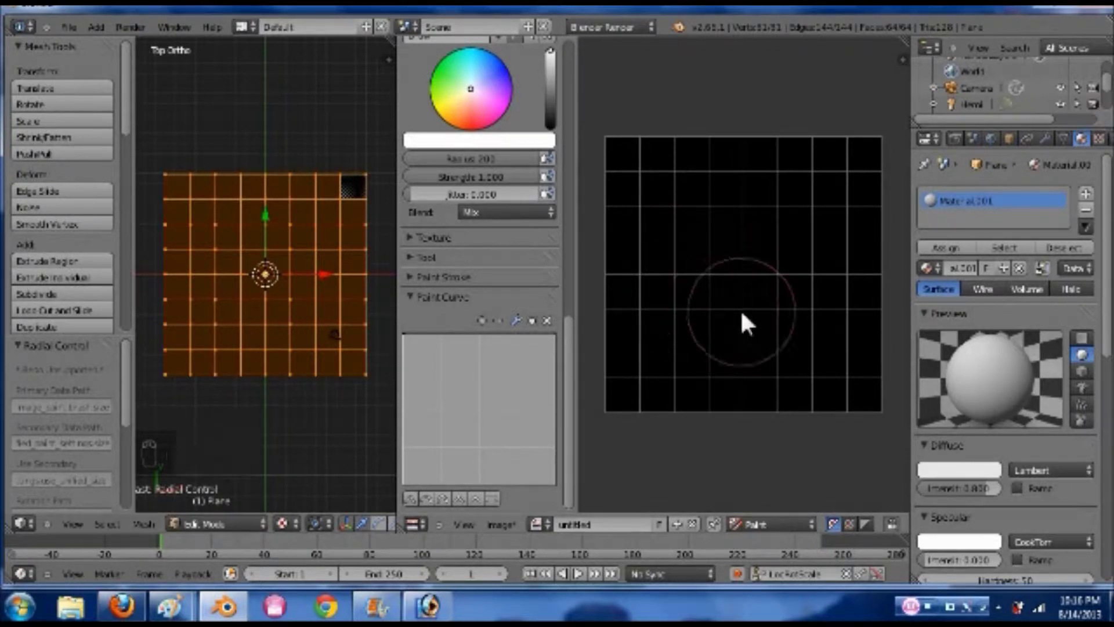
key(shift+d)
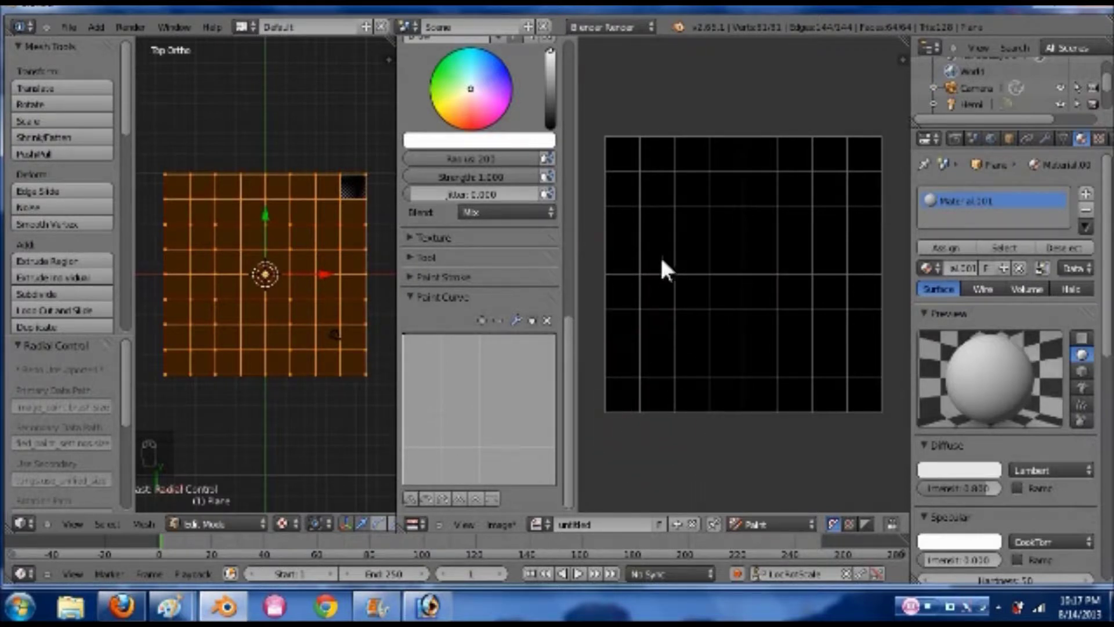
Collapse the paint curve settings and set the brush colour to a medium green
click(414, 295)
drag(448, 78, 436, 64)
drag(545, 73, 551, 80)
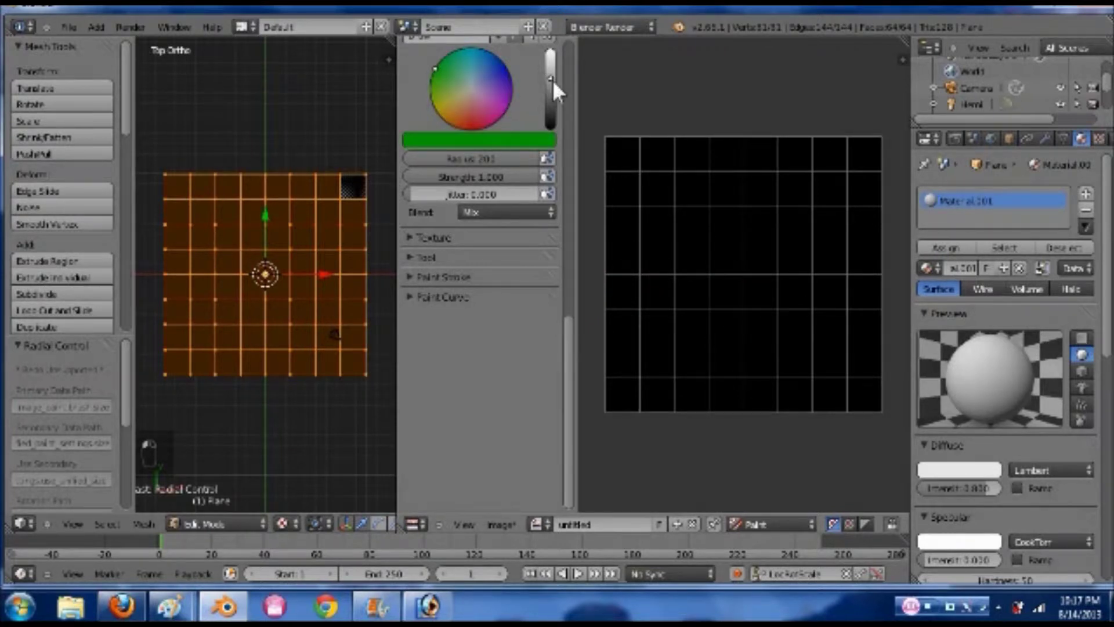
Paint the entire black image solid green, from the edges inward until the centre is covered
mouse_move(608, 139)
mouse_down()
mouse_move(642, 394)
mouse_move(887, 378)
mouse_move(755, 375)
mouse_up()
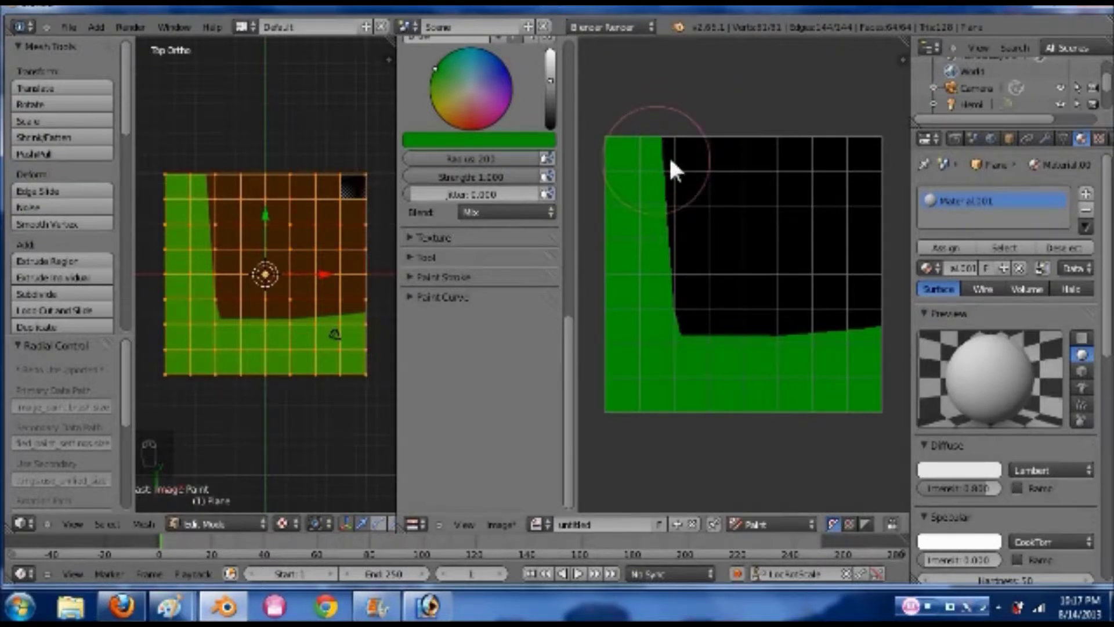
drag(783, 161, 857, 165)
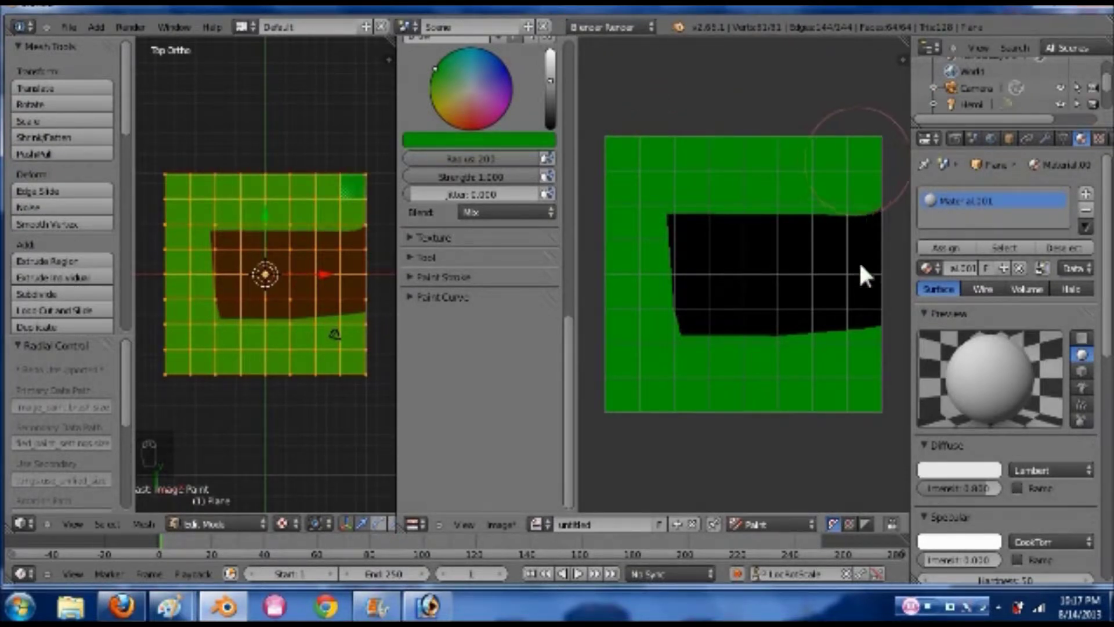
mouse_move(861, 319)
mouse_down()
mouse_move(861, 354)
mouse_move(849, 343)
mouse_up()
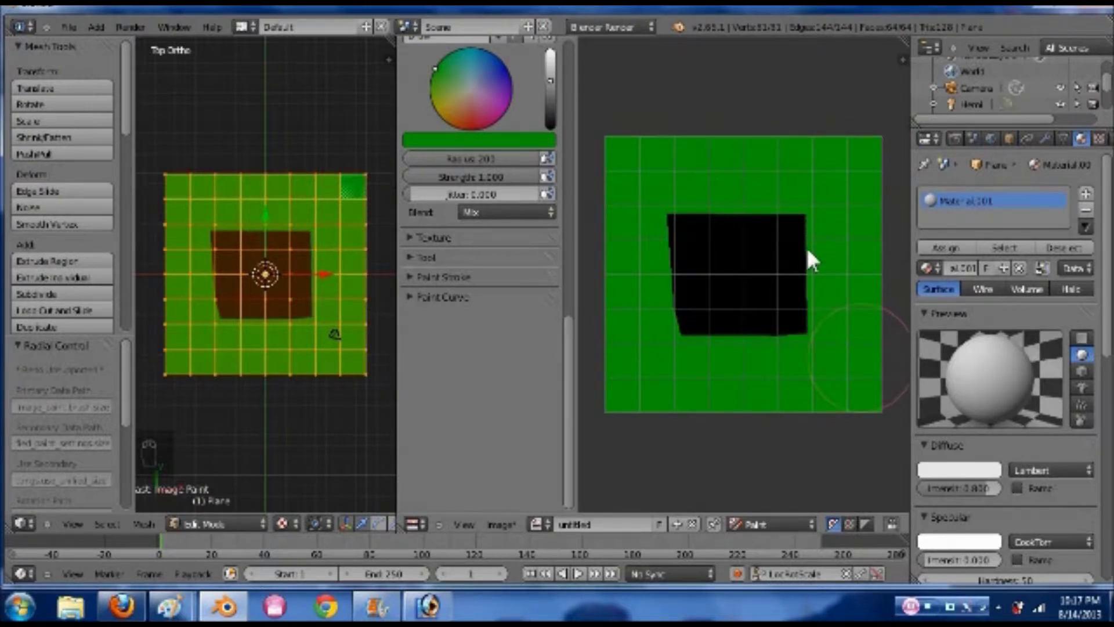
click(789, 209)
drag(788, 209, 800, 245)
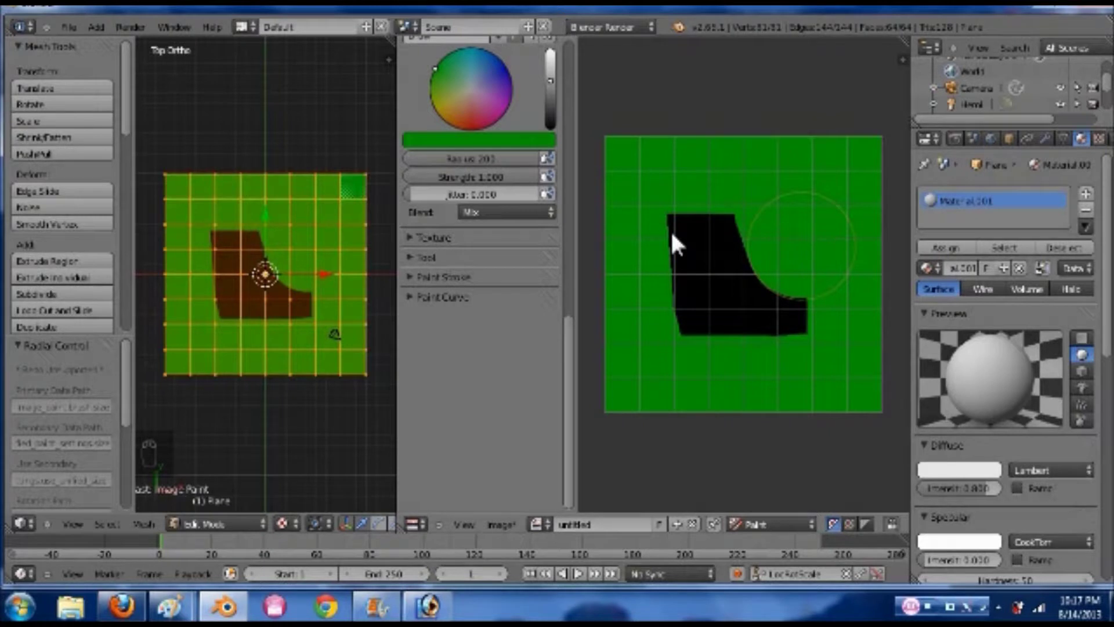
drag(671, 242, 695, 281)
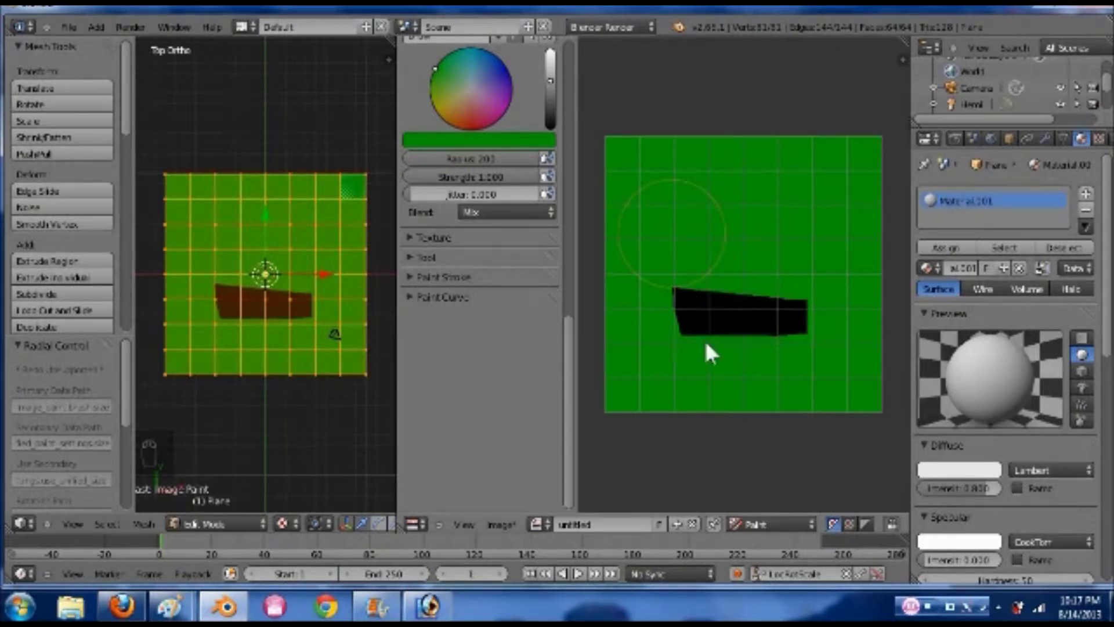
drag(706, 343, 821, 306)
click(828, 310)
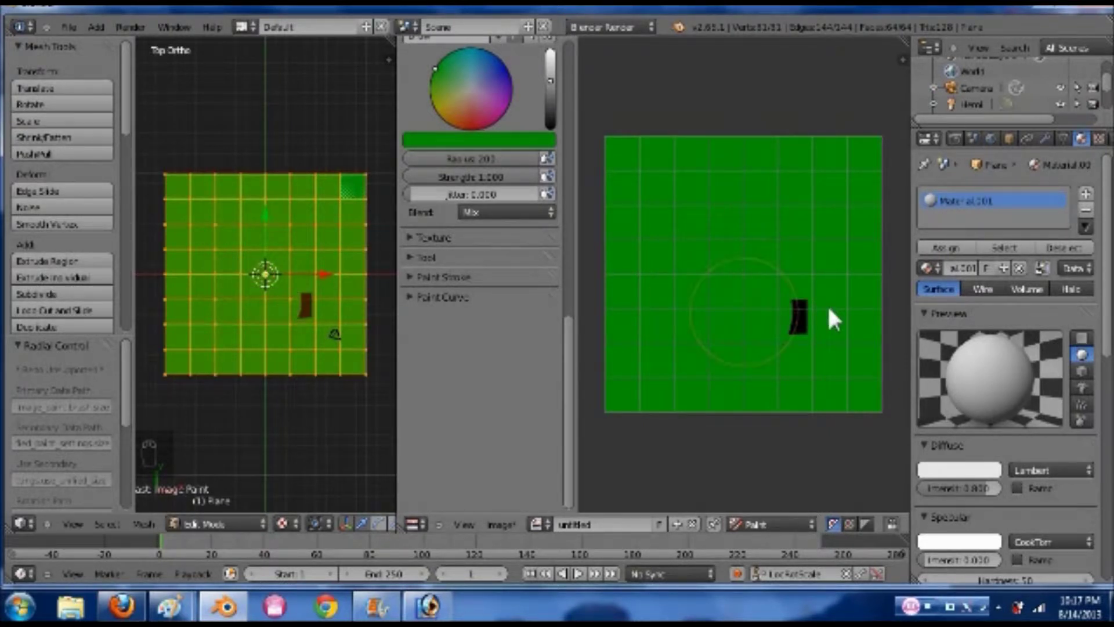
click(829, 310)
Darken the brush's green and give its paint curve a smooth, soft-edged falloff
drag(548, 90, 552, 103)
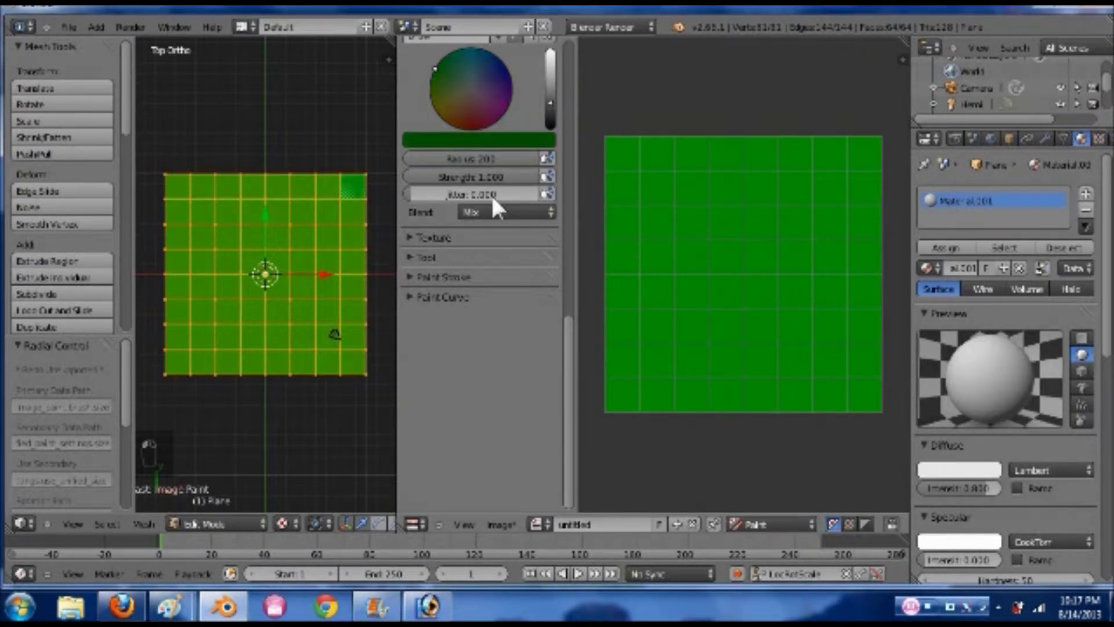
click(416, 294)
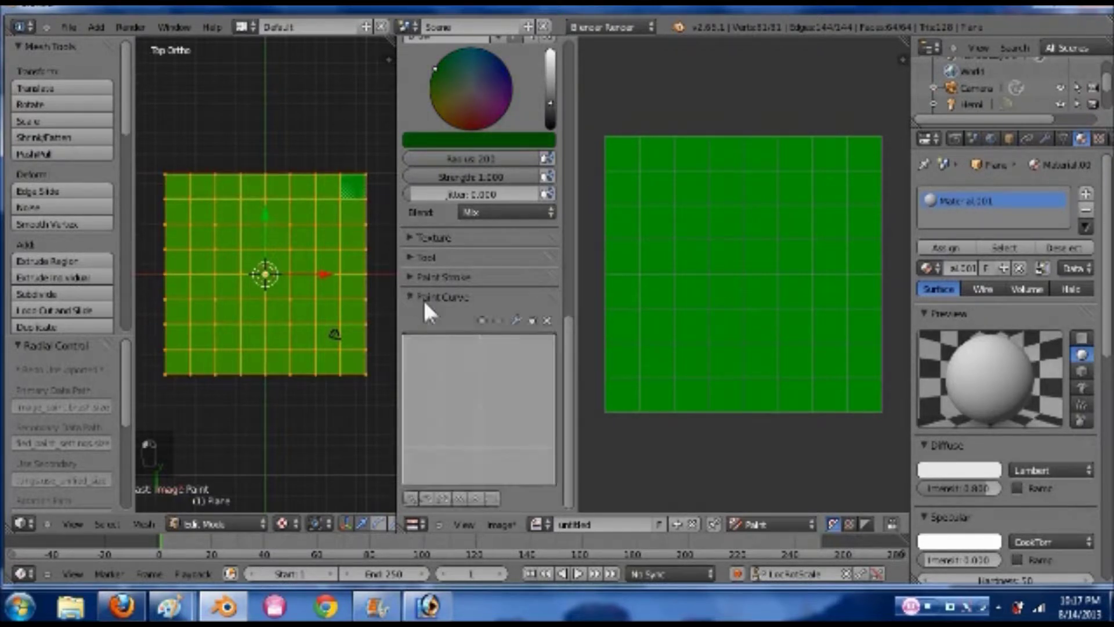
click(428, 497)
click(446, 501)
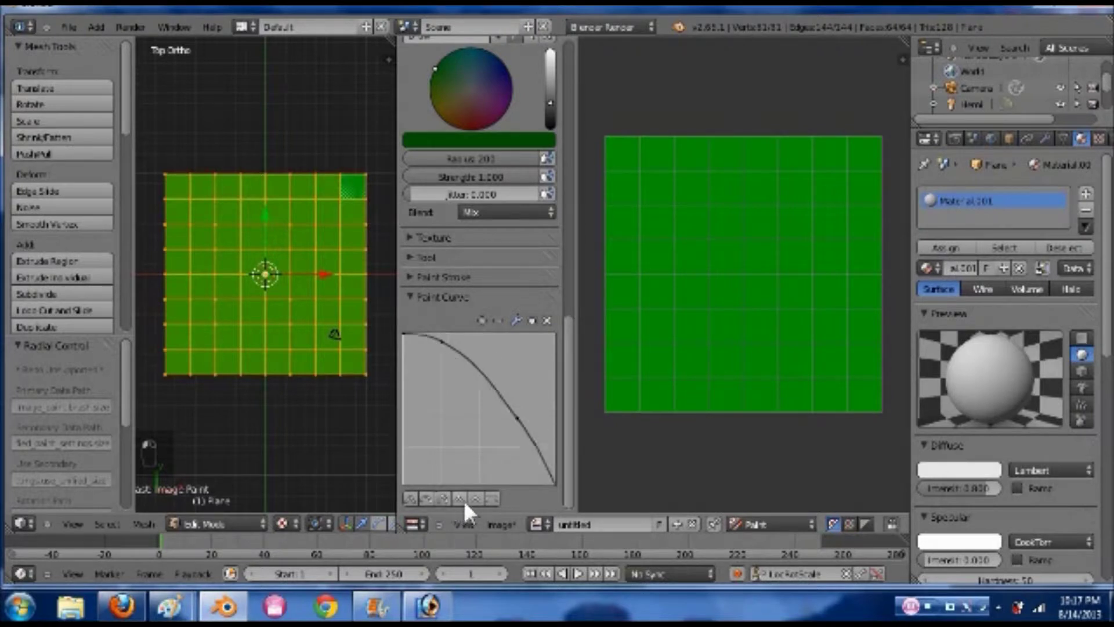
click(410, 498)
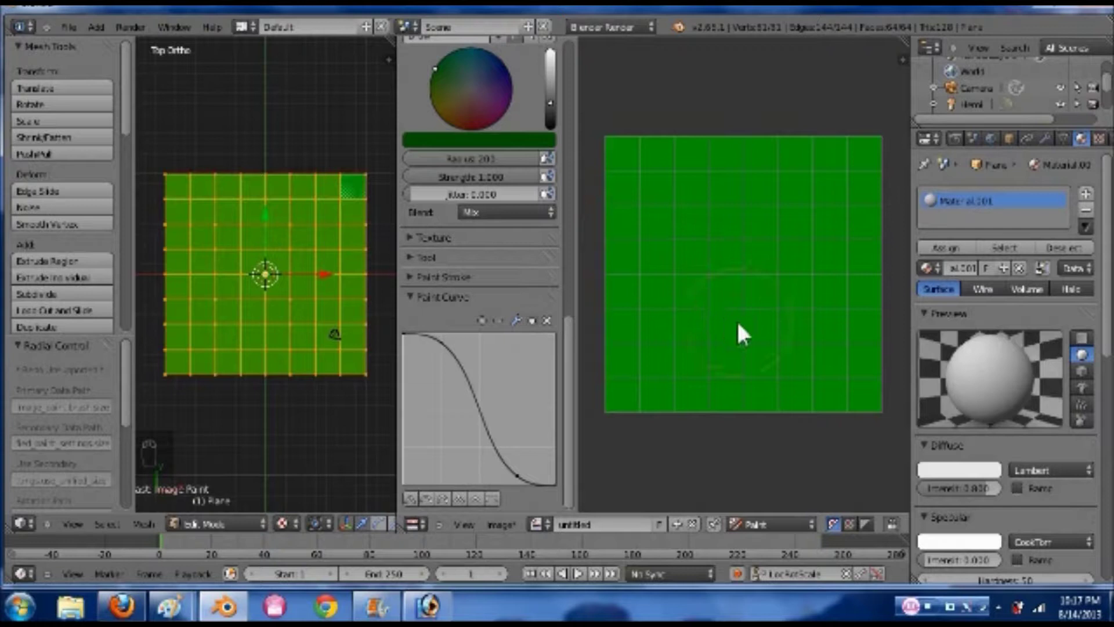
Reduce the brush radius to about 94 and paint soft dark green patches plus a long vertical band on the image's left side
key(f)
click(658, 344)
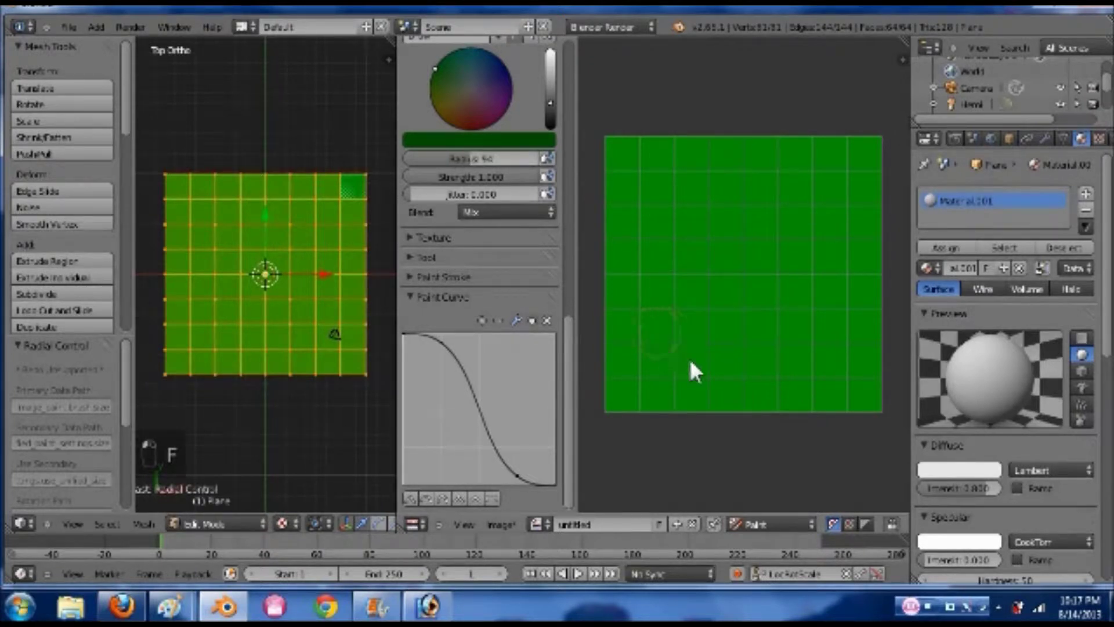
click(656, 363)
click(725, 287)
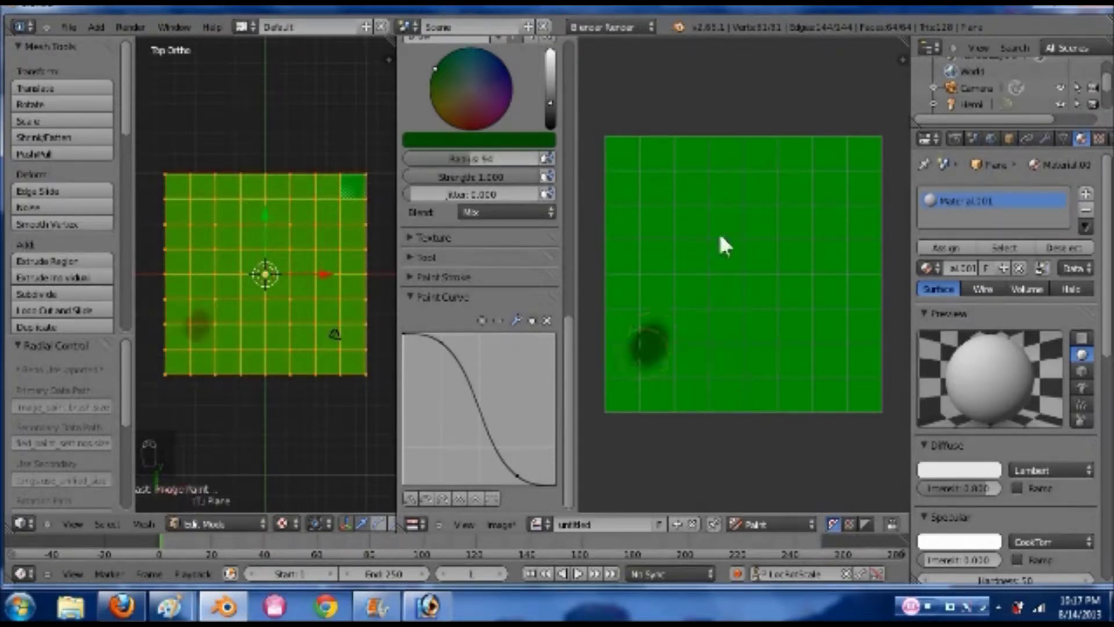
click(807, 192)
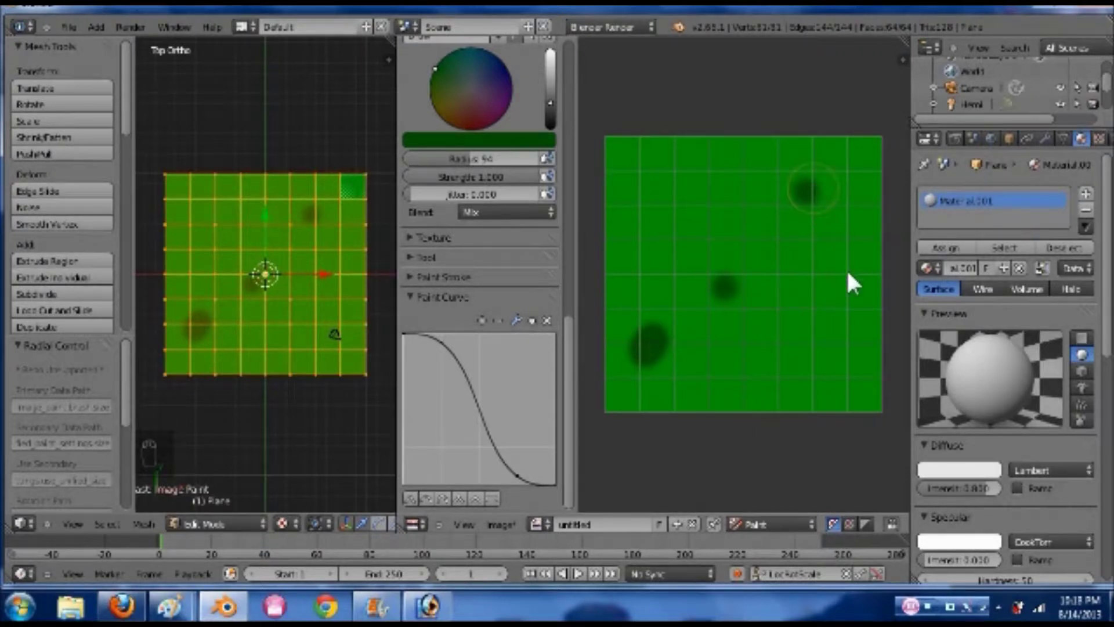
drag(848, 248, 825, 174)
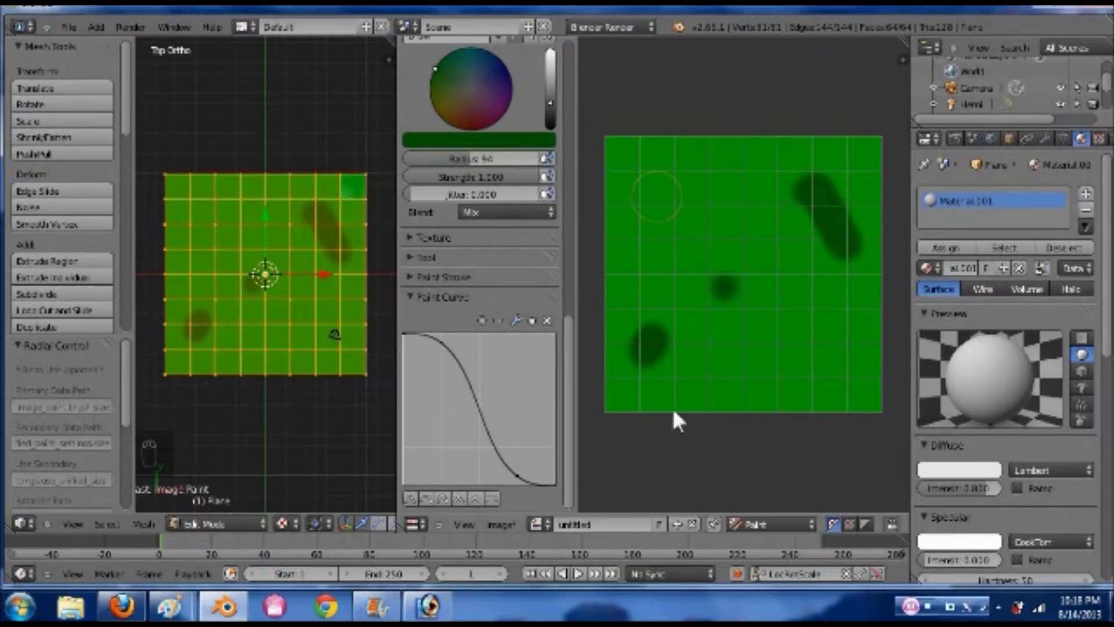
click(665, 200)
drag(664, 200, 671, 402)
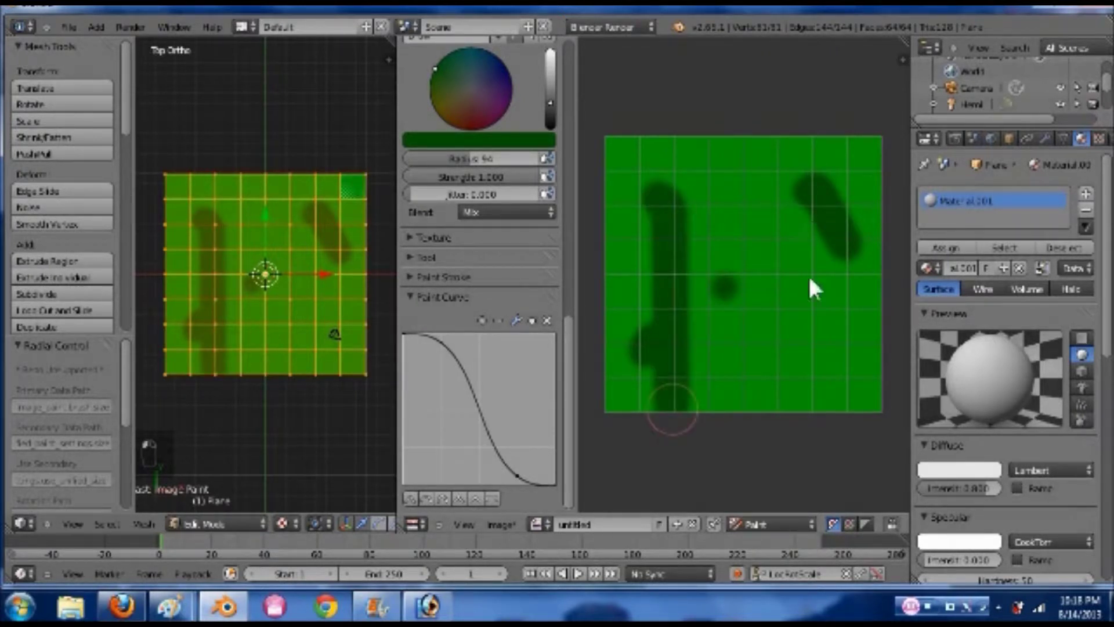
click(820, 161)
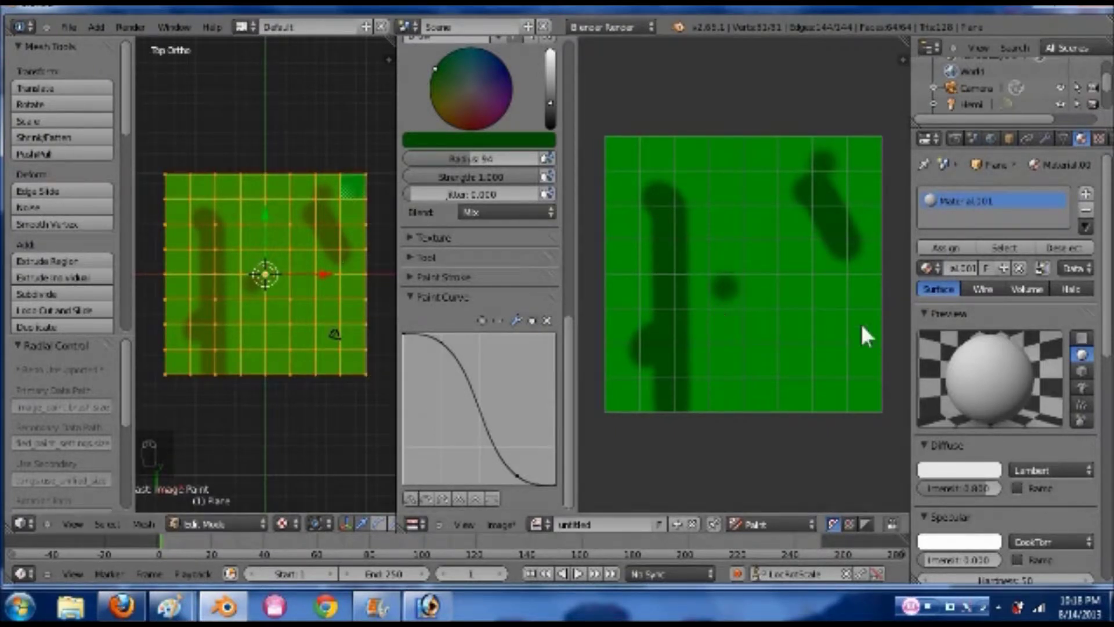
Paint more dark green patches in the image's lower middle and a broad upper-right patch that joins the vertical band
mouse_move(338, 355)
middle_down()
mouse_move(356, 316)
mouse_move(353, 269)
middle_up()
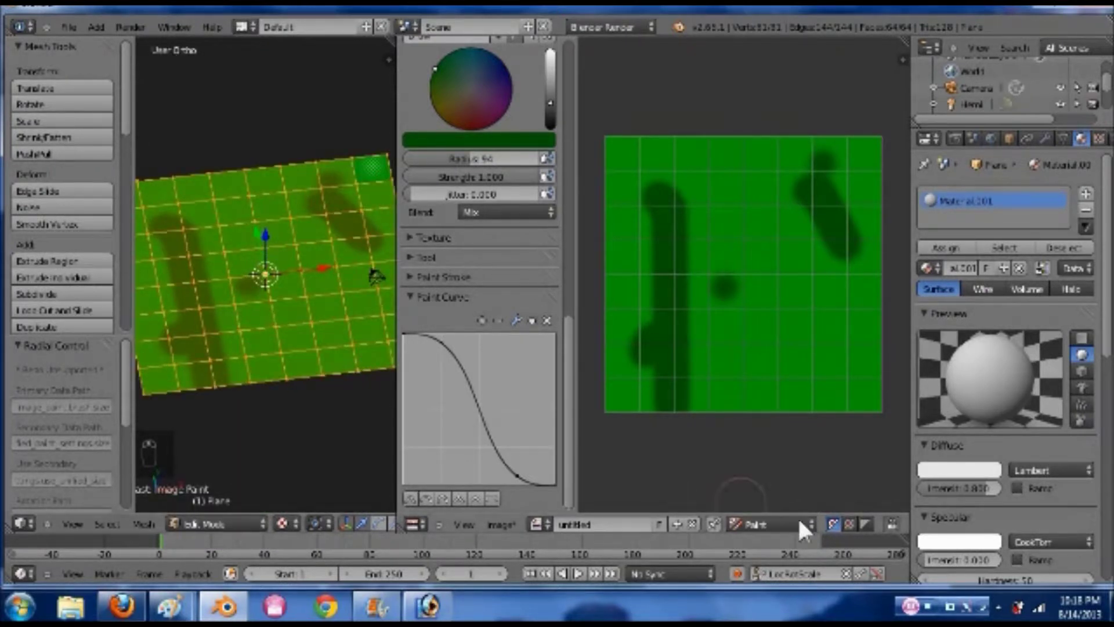
click(492, 523)
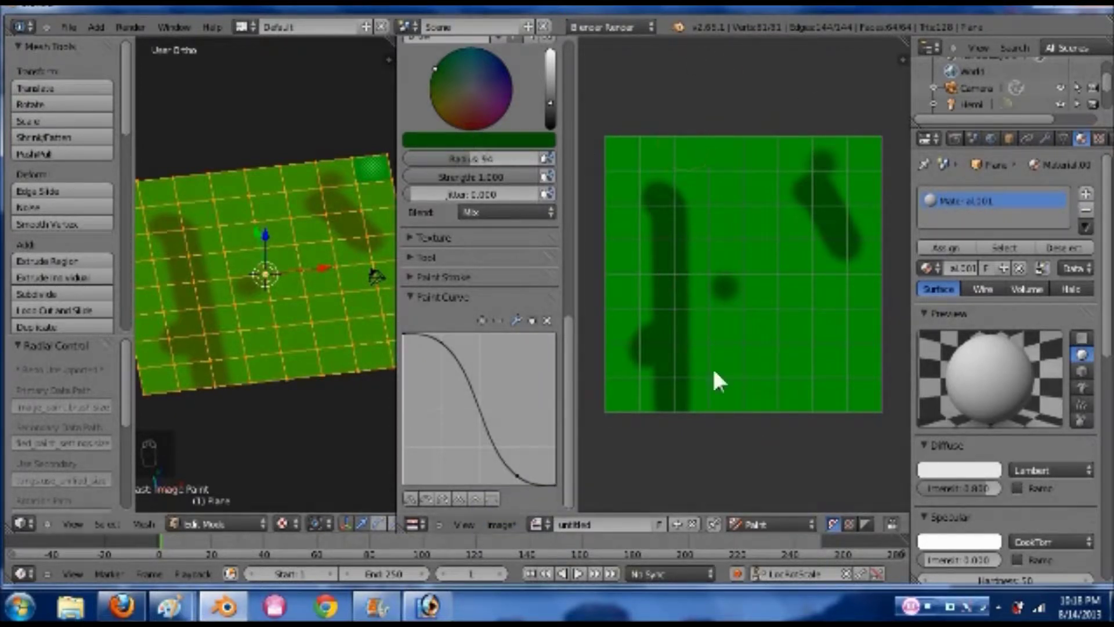
middle_drag(359, 360, 329, 360)
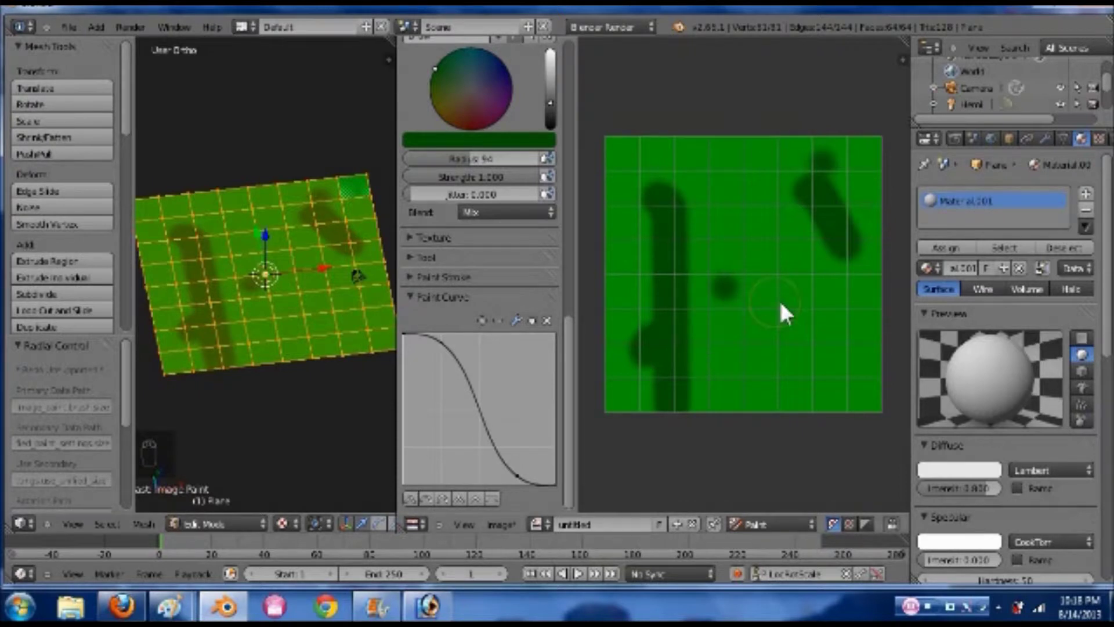
mouse_move(780, 337)
mouse_down()
mouse_move(787, 349)
mouse_move(782, 334)
mouse_up()
drag(785, 347, 787, 363)
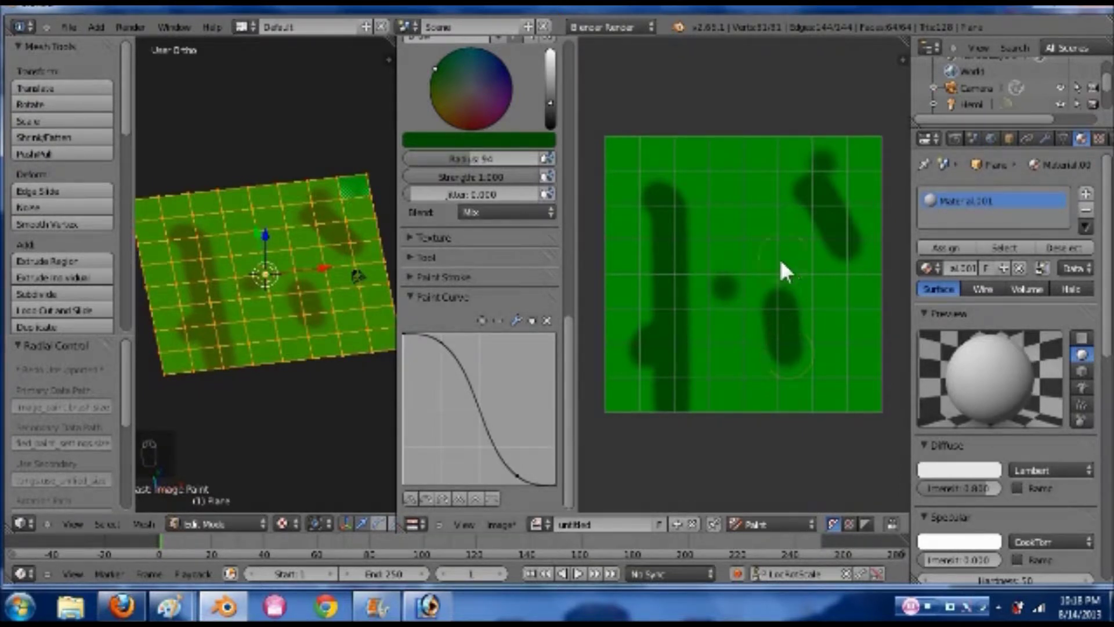
click(762, 221)
mouse_move(762, 221)
mouse_down()
mouse_move(750, 249)
mouse_move(807, 260)
mouse_move(821, 250)
mouse_move(804, 204)
mouse_move(779, 207)
mouse_move(801, 233)
mouse_up()
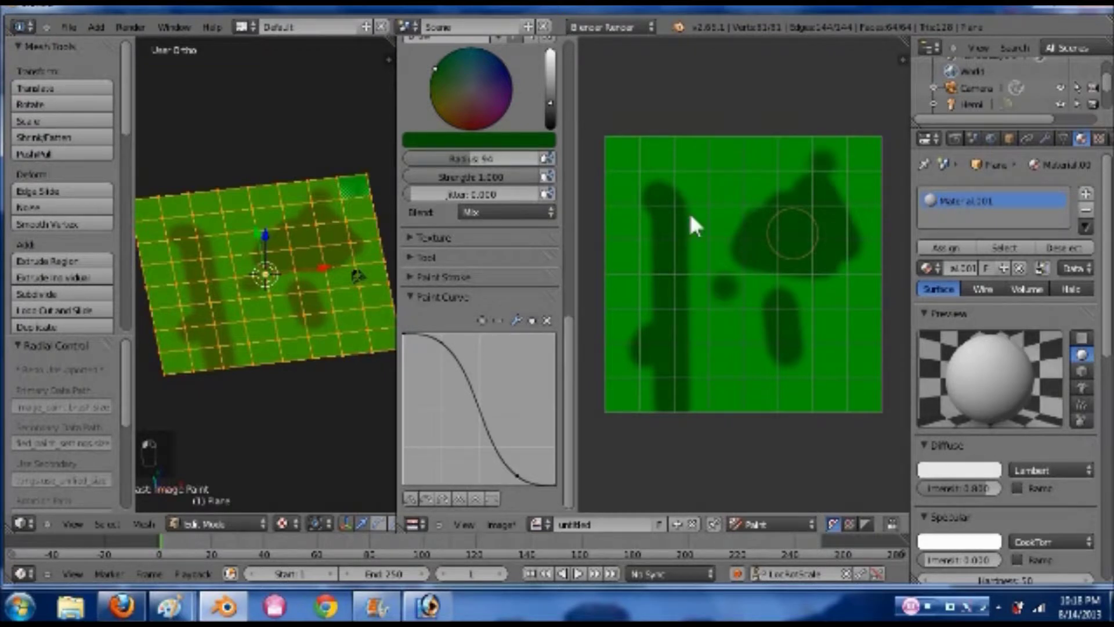
mouse_move(778, 234)
mouse_down()
mouse_move(691, 255)
mouse_move(650, 209)
mouse_up()
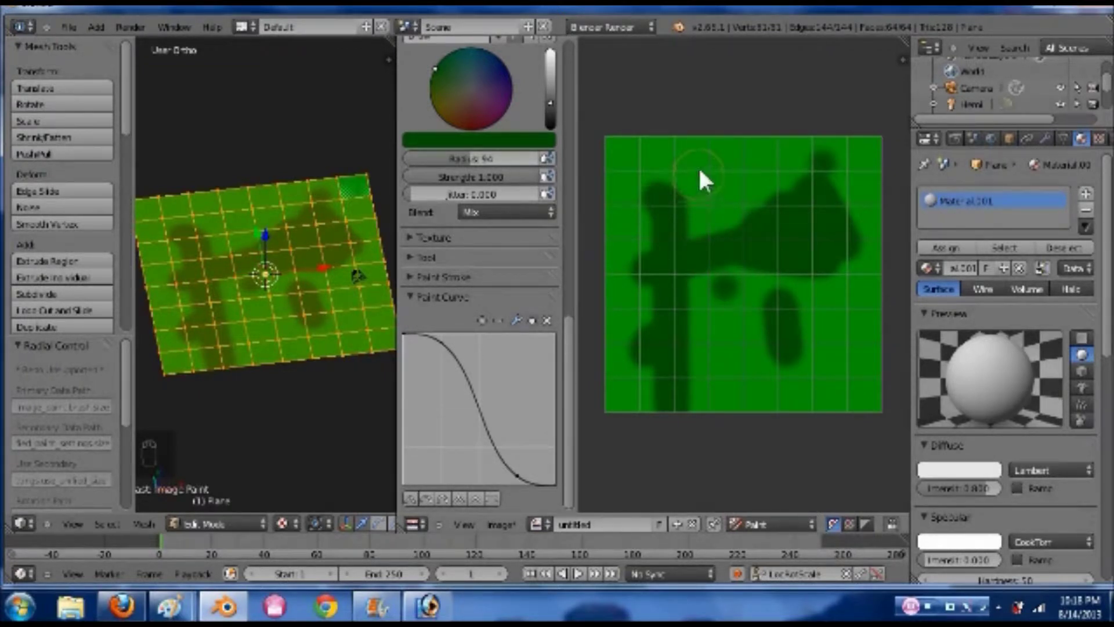
mouse_move(701, 223)
mouse_down()
mouse_move(691, 243)
mouse_move(733, 247)
mouse_up()
click(728, 330)
mouse_move(729, 330)
mouse_down()
mouse_move(741, 375)
mouse_move(768, 327)
mouse_up()
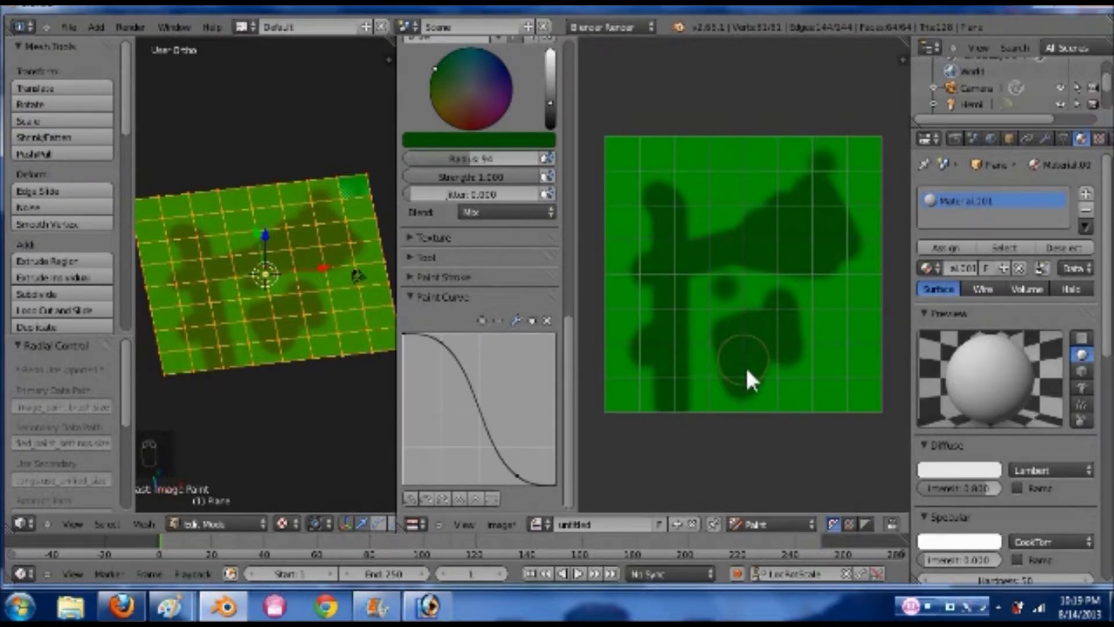
Open the recent file AssassinsCreedWorld.blend
click(68, 26)
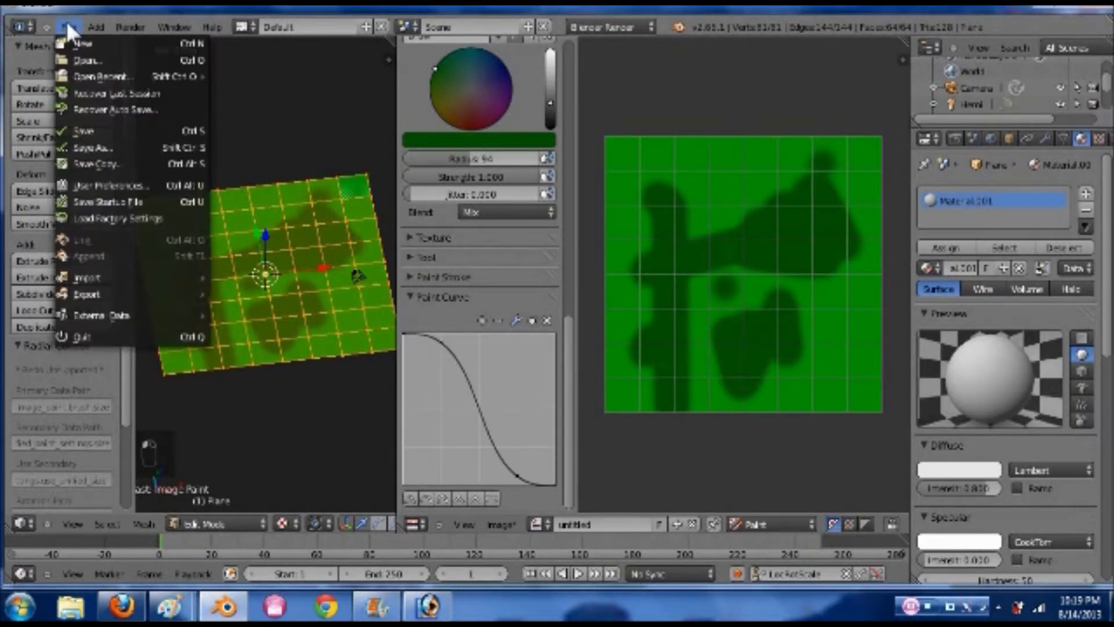
mouse_move(112, 75)
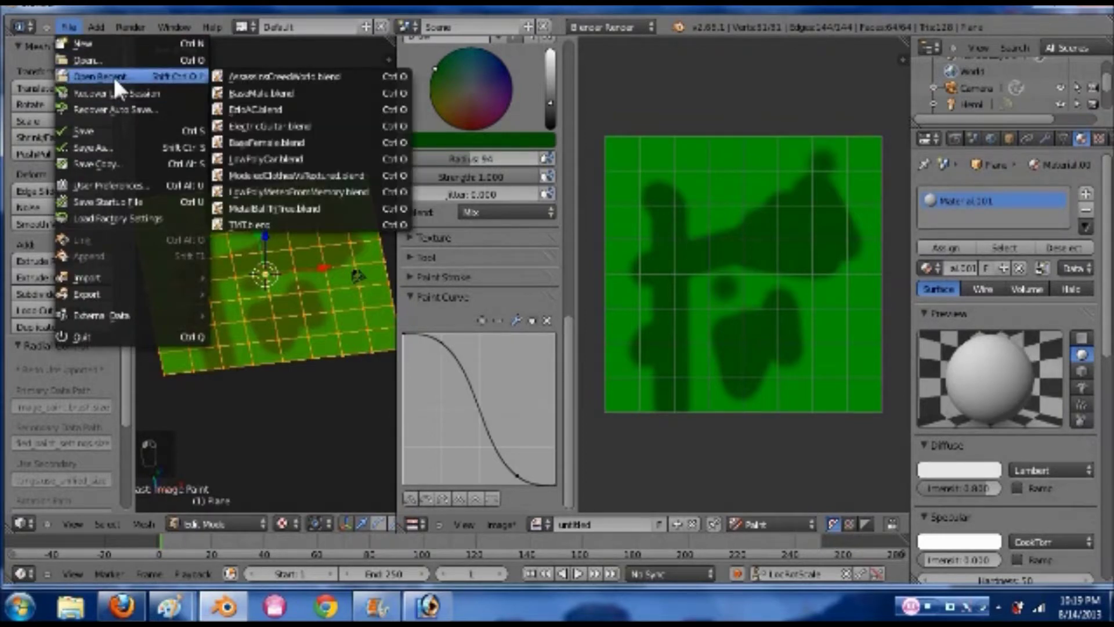
click(266, 76)
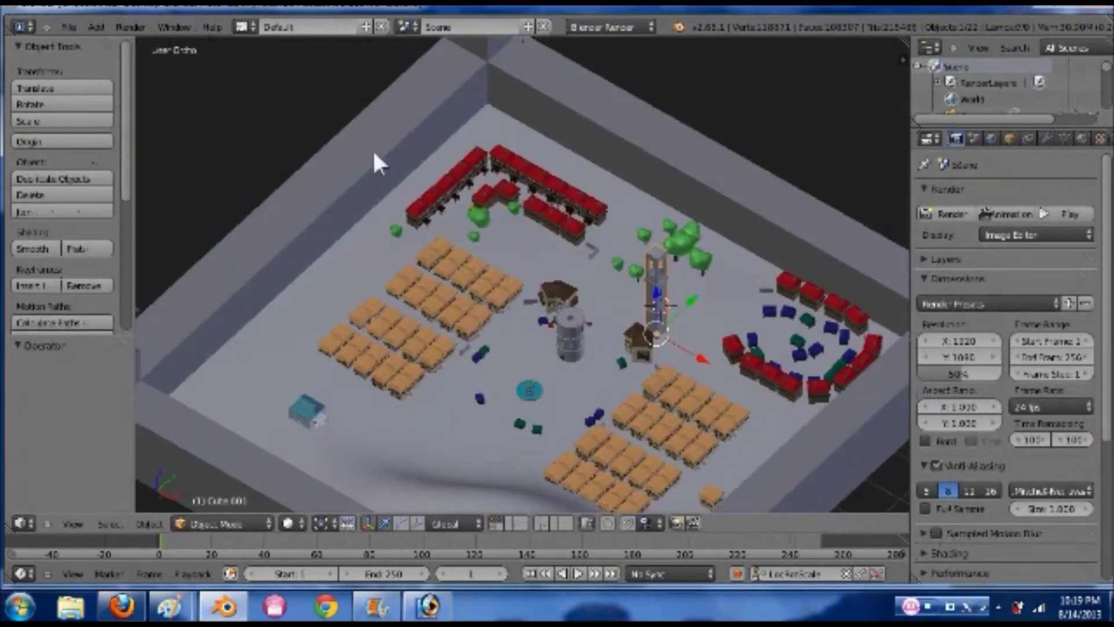
Select the Ground object and inspect the whole town layout from the top, centred on the ground
right_click(484, 412)
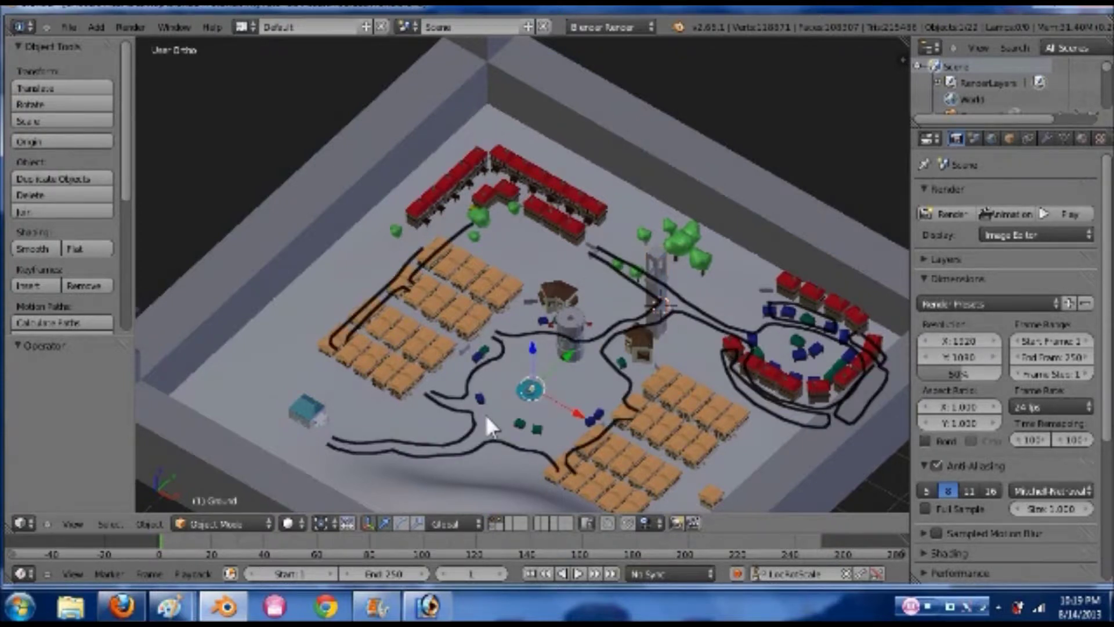
key(KP_7)
scroll(662, 378, down, 3)
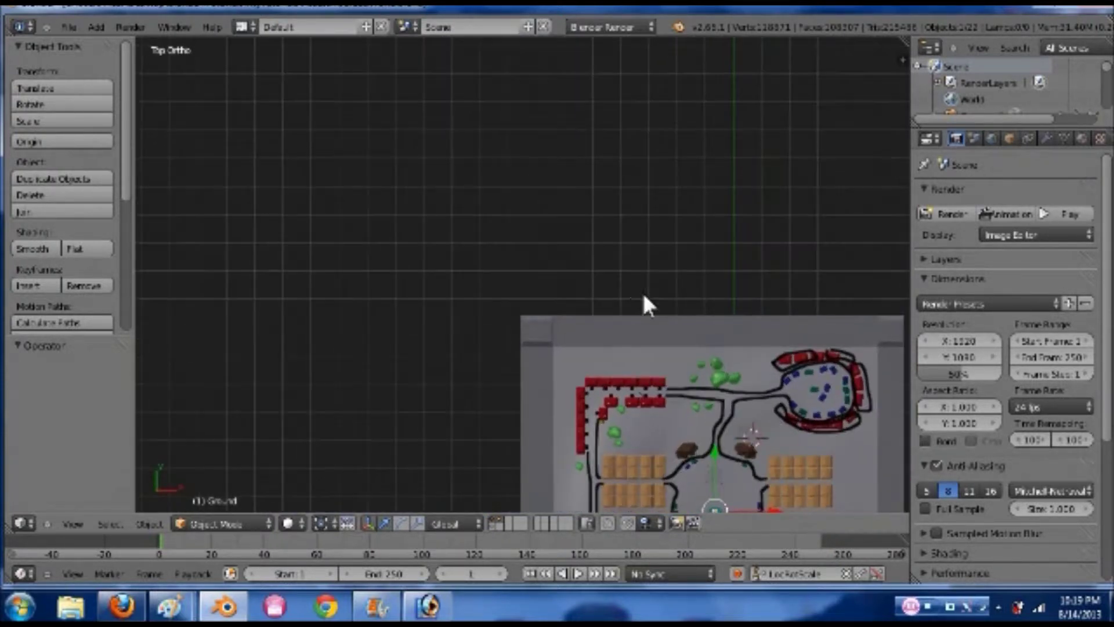
key(KP_Decimal)
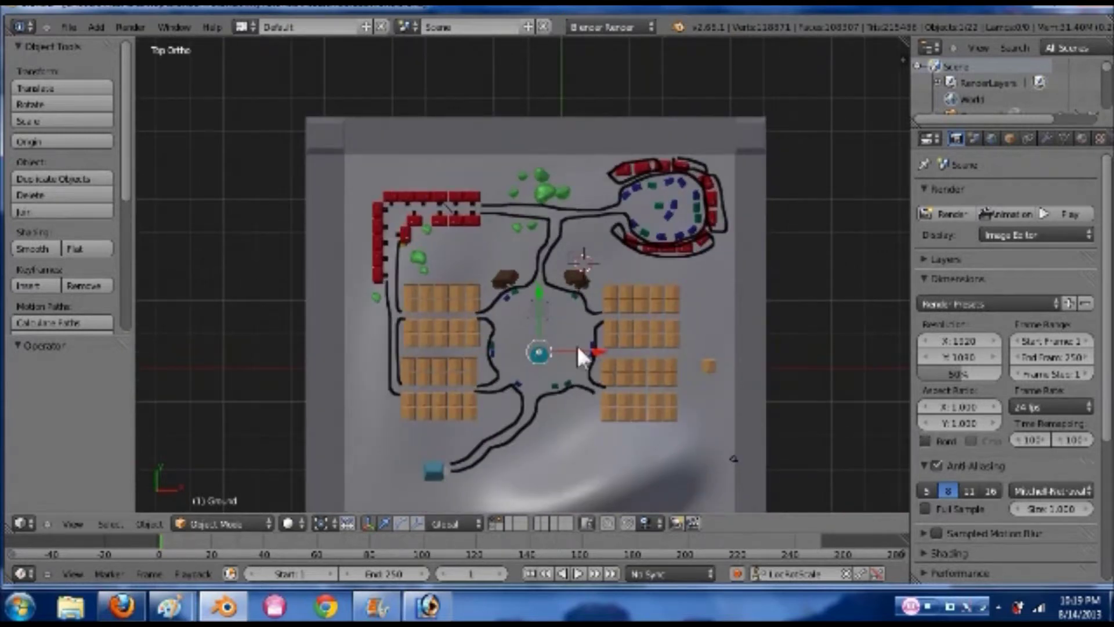
key(KP_Decimal)
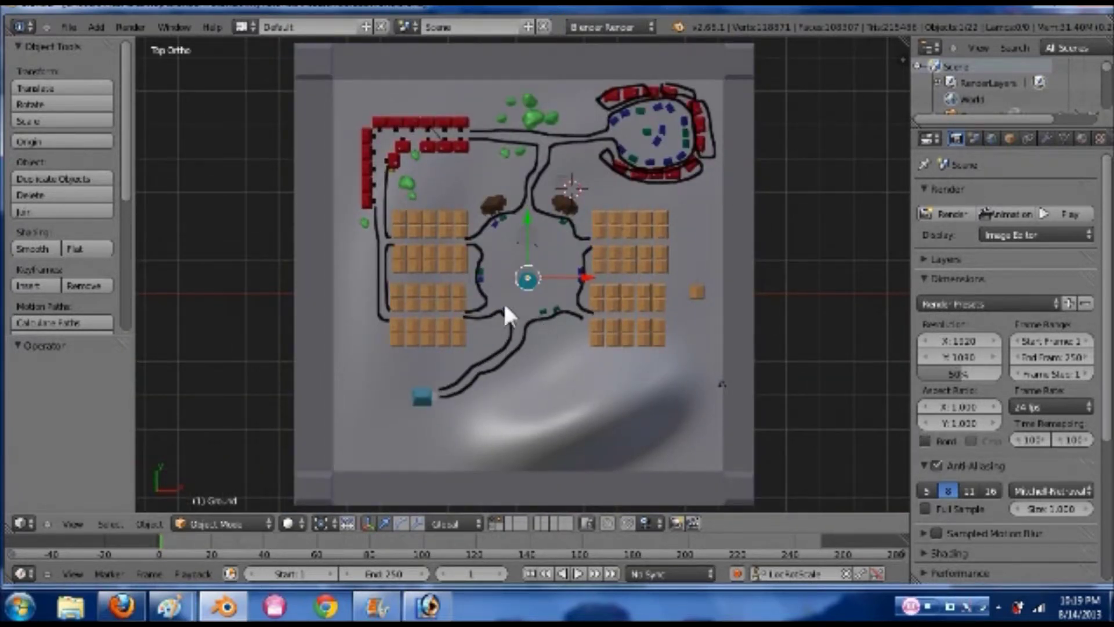
Enter Edit Mode on the Ground, try adding a patch southeast of the town square to the selected road vertices, and undo it
scroll(503, 301, up, 1)
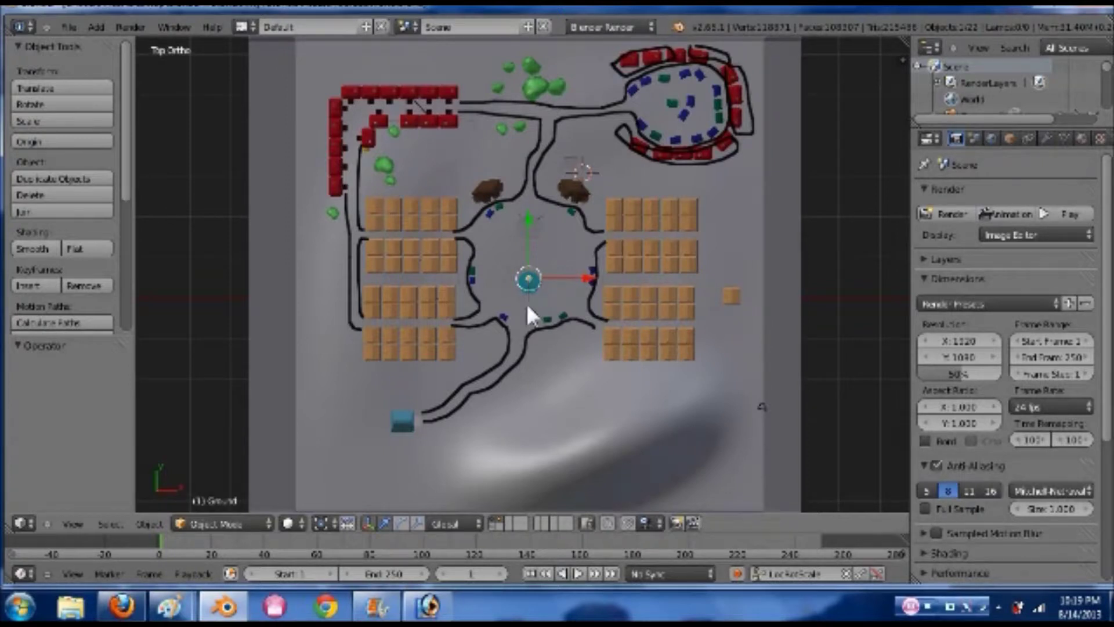
key(Tab)
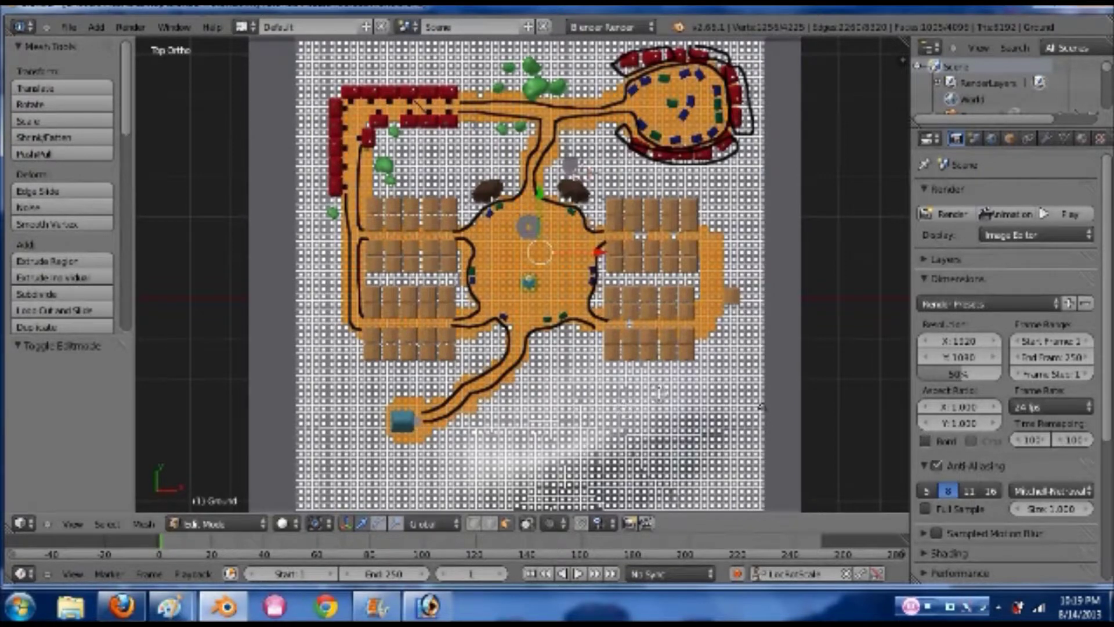
drag(638, 434, 610, 444)
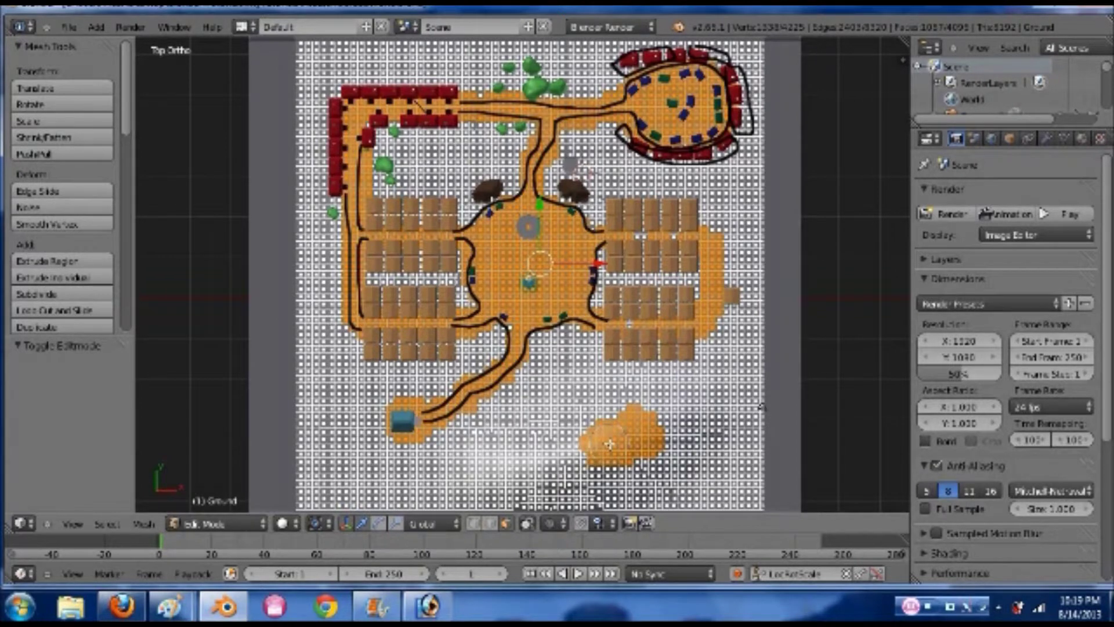
key(ctrl+z)
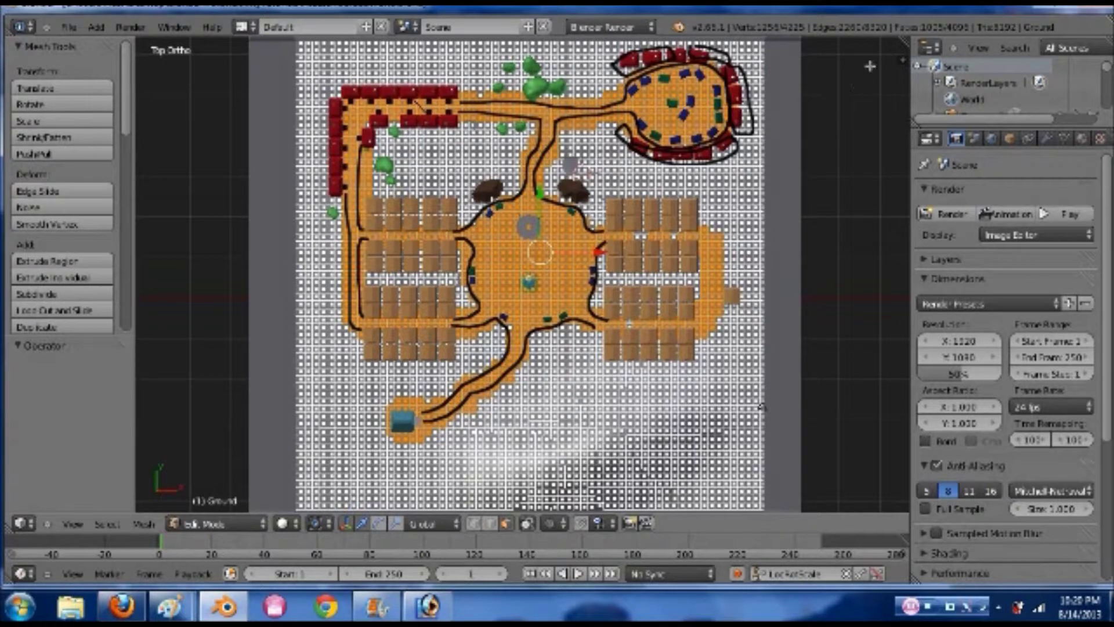
Split the 3D view and change the new area to the UV/Image Editor, widened slightly to show the Ground's selected road UVs
drag(904, 42, 603, 61)
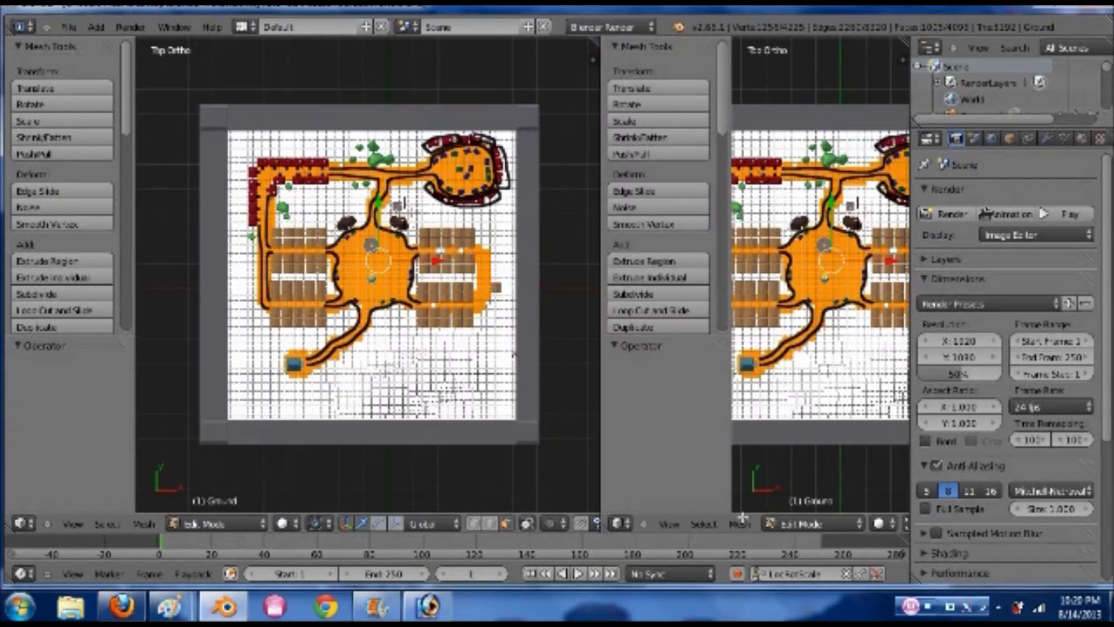
click(671, 522)
mouse_move(722, 353)
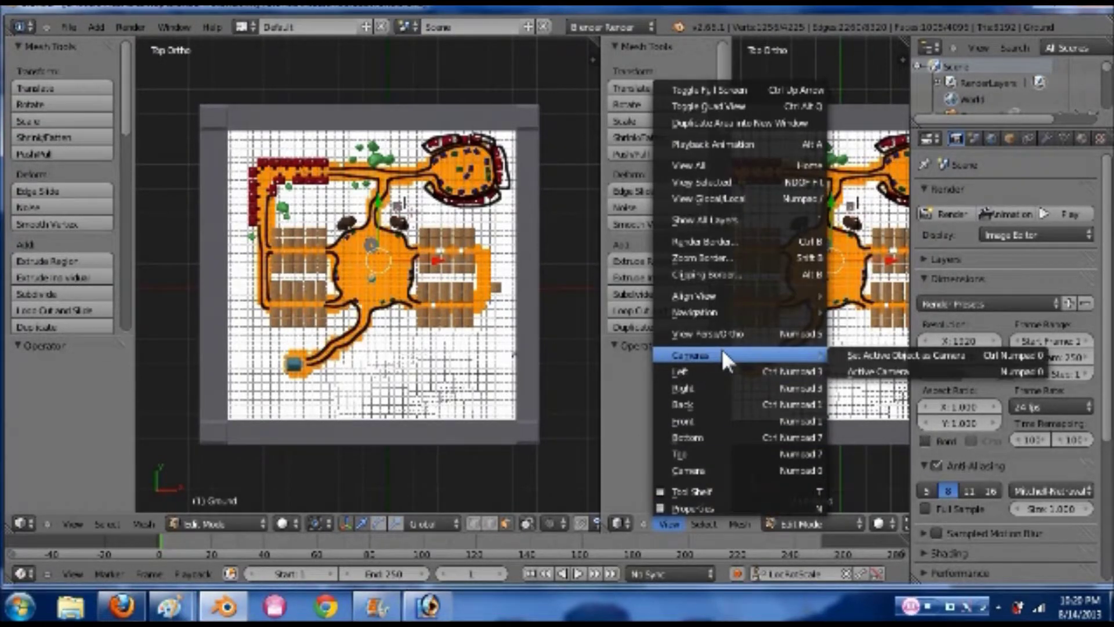
click(620, 523)
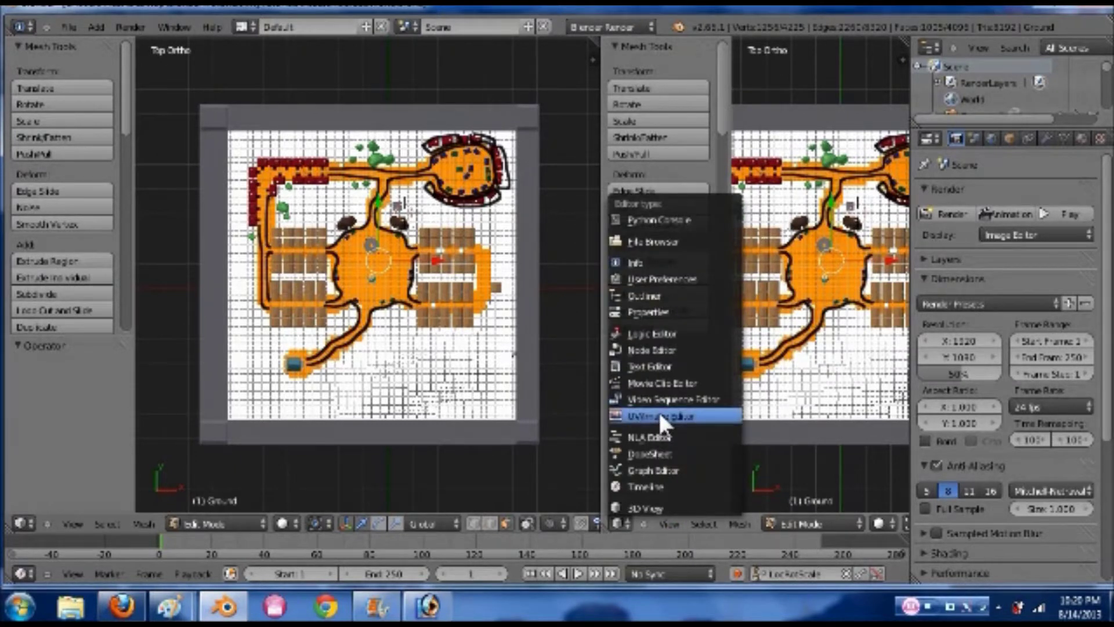
click(658, 412)
click(891, 524)
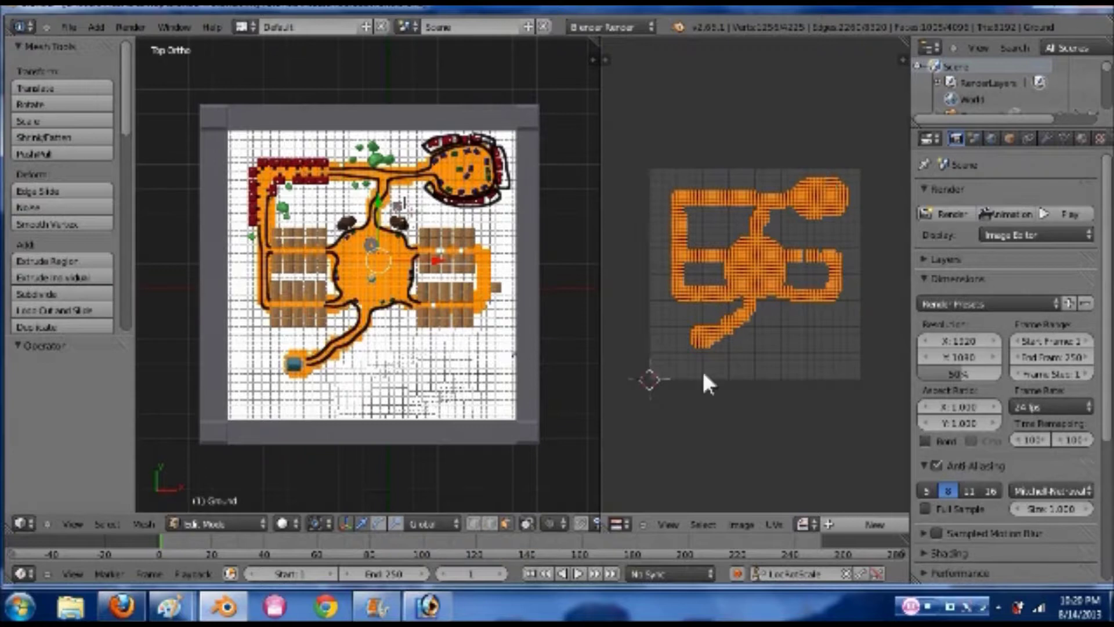
drag(599, 114, 562, 135)
Switch to the Paint window holding the captured UV layout of the roads and examine it
mouse_move(170, 607)
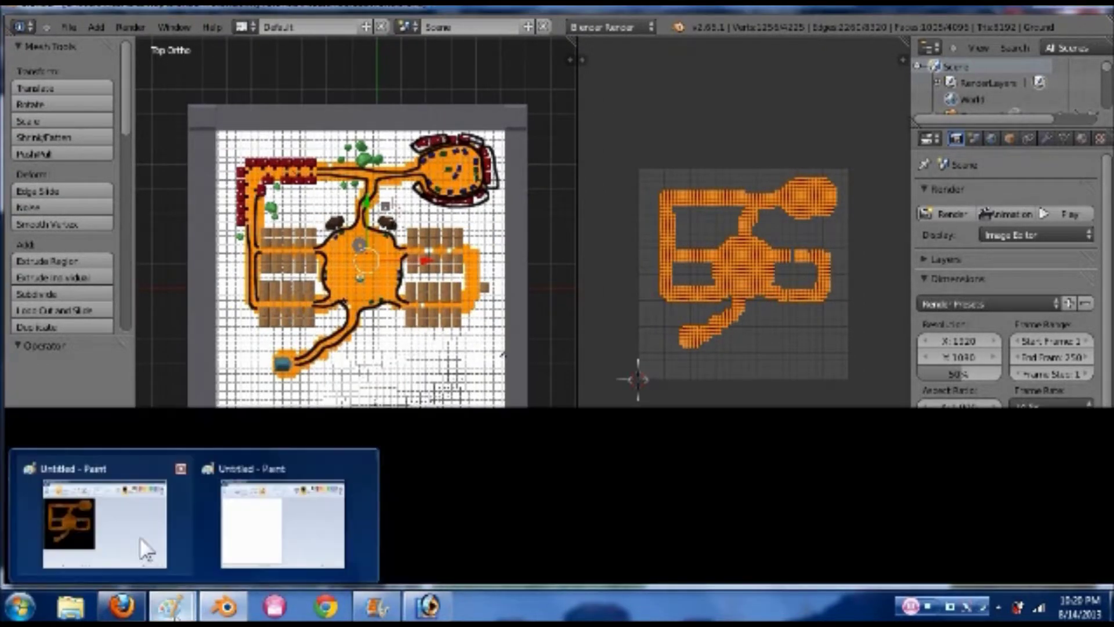
click(143, 545)
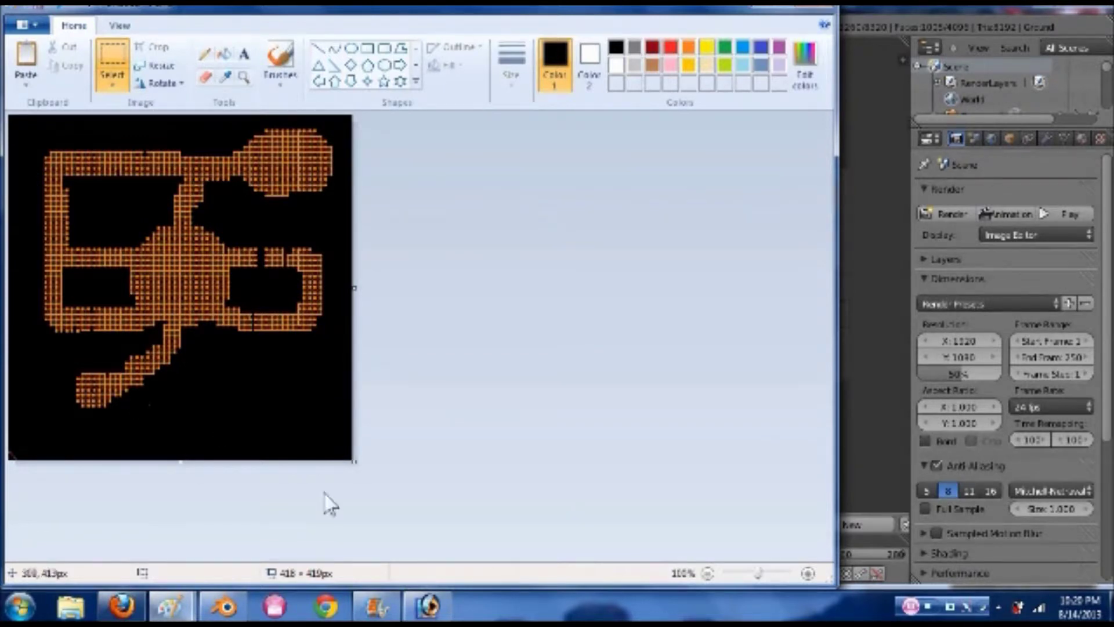
Switch to Photoshop and inspect the gravel texture on Layer 1 at up to 300%, then return to the 12.5% view
click(428, 607)
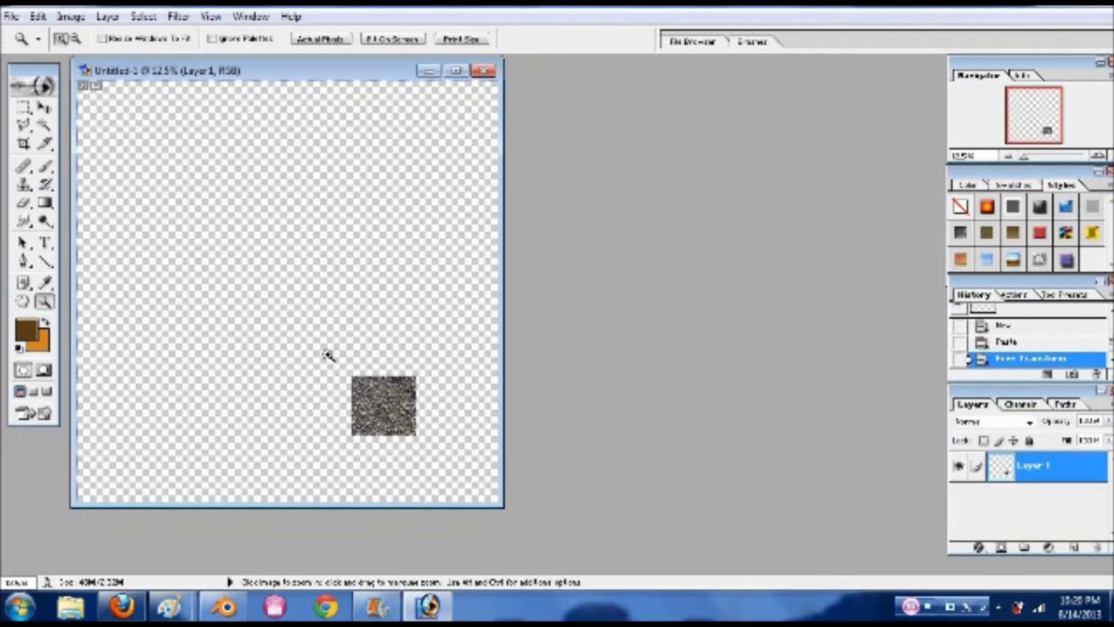
drag(328, 354, 436, 455)
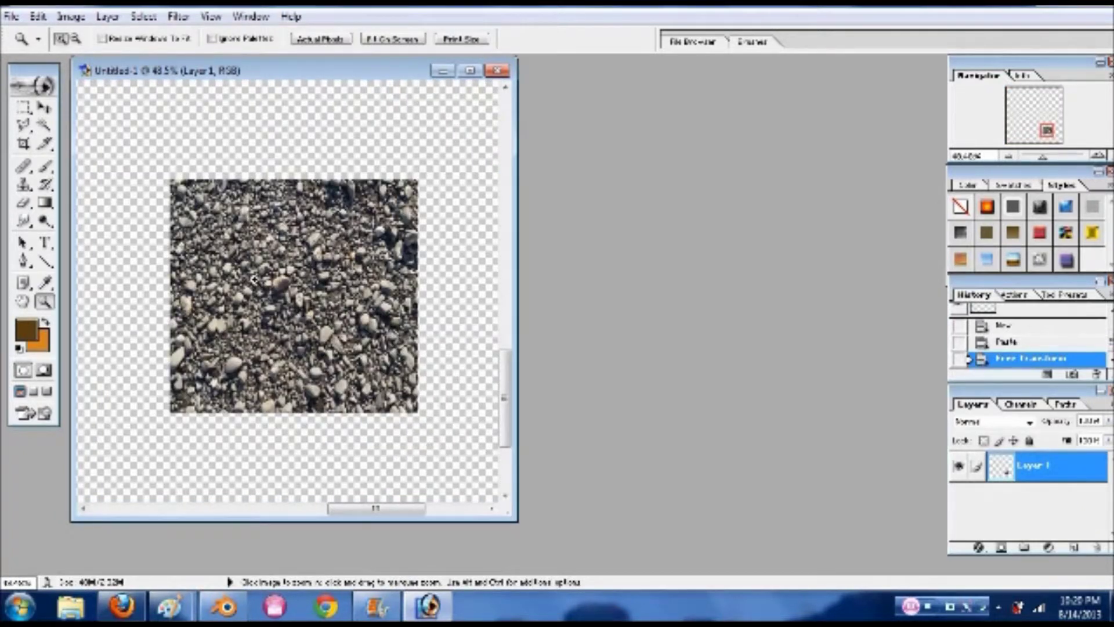
drag(169, 187, 433, 430)
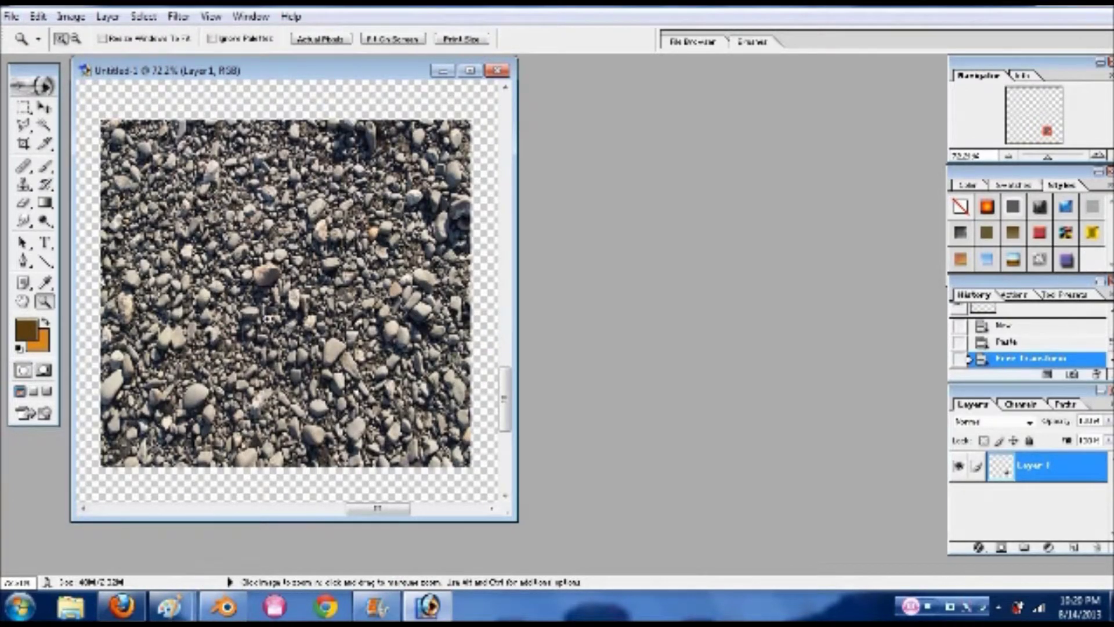
click(275, 285)
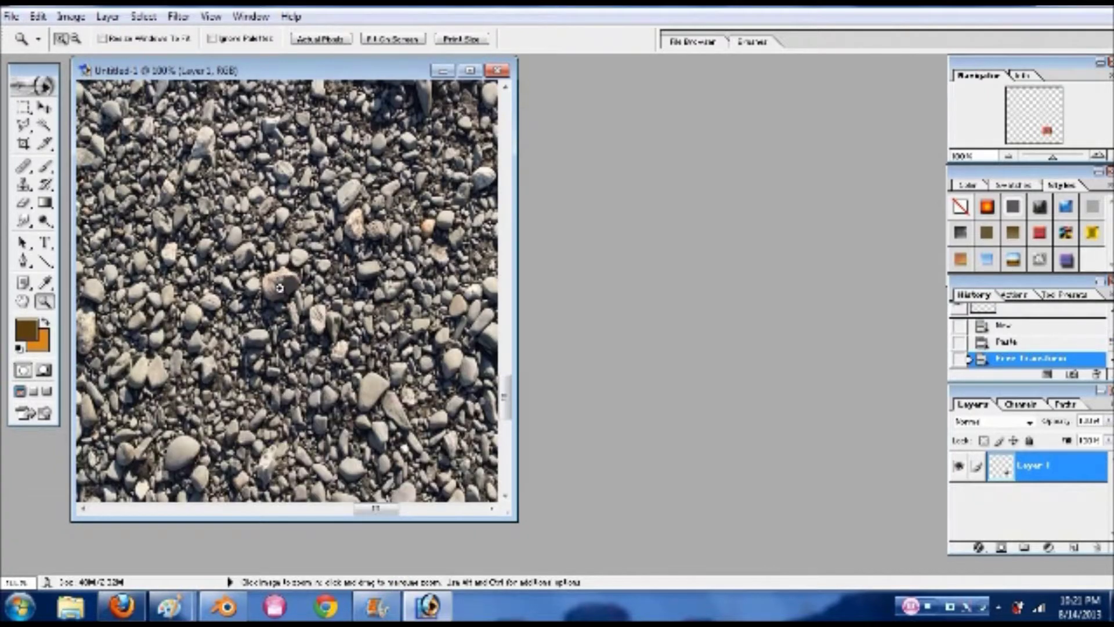
click(280, 294)
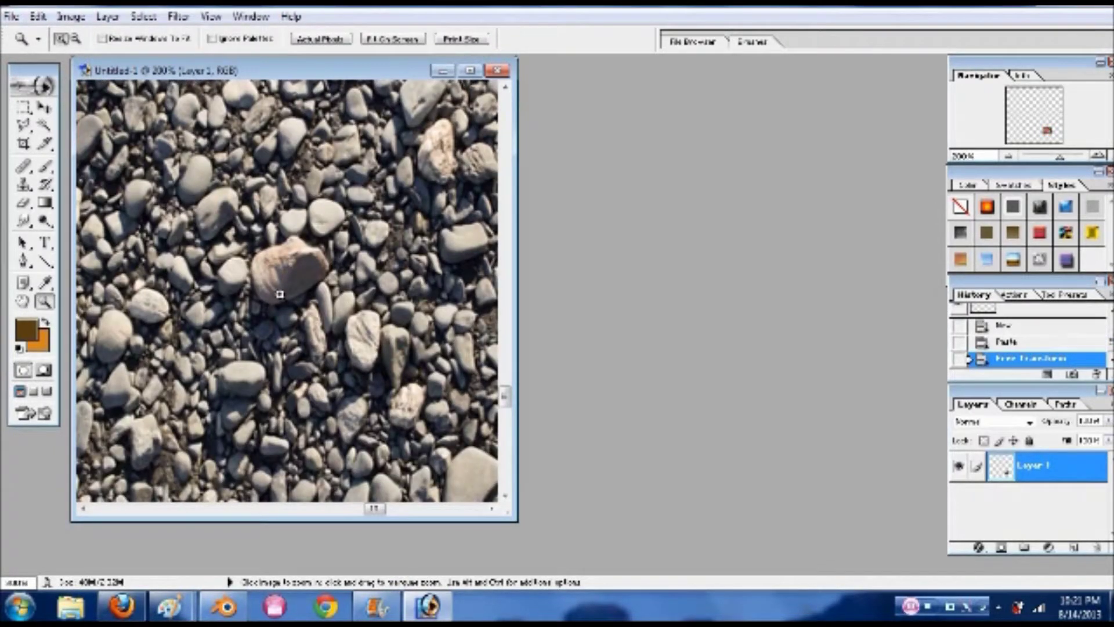
click(280, 294)
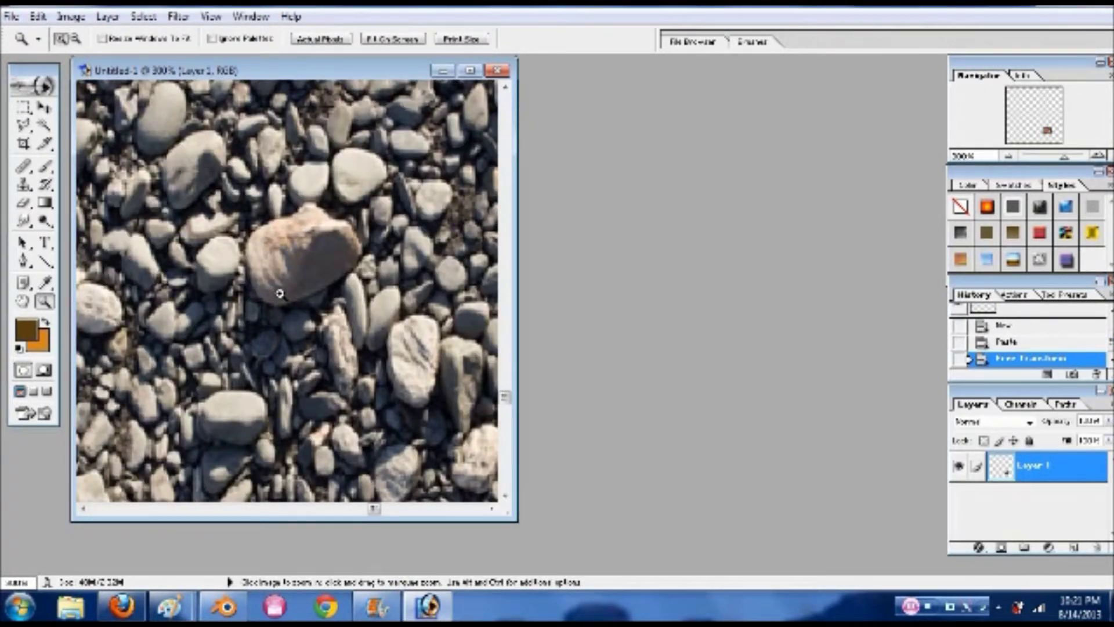
alt+click(280, 295)
alt+click(280, 294)
alt+click(280, 294)
alt+click(280, 294)
alt+click(280, 294)
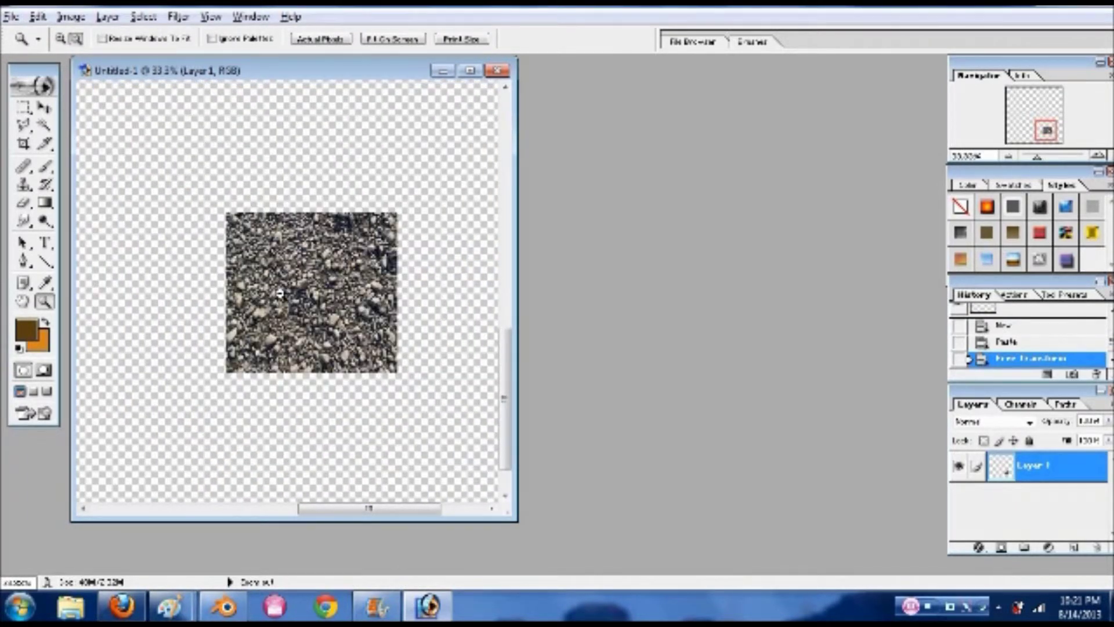
alt+click(280, 294)
alt+click(280, 295)
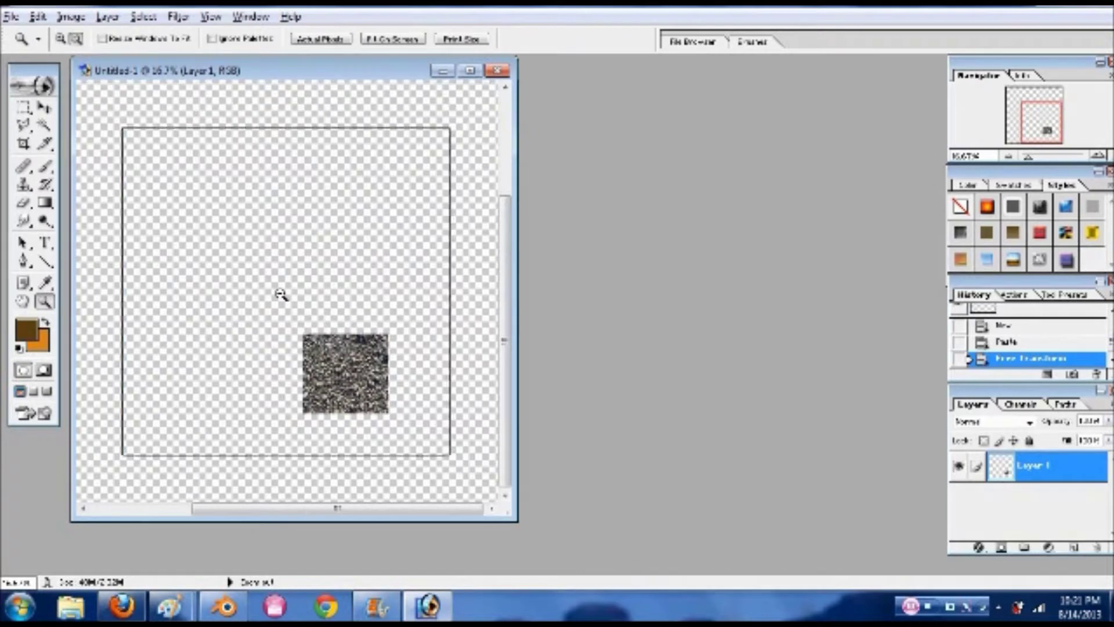
alt+click(280, 295)
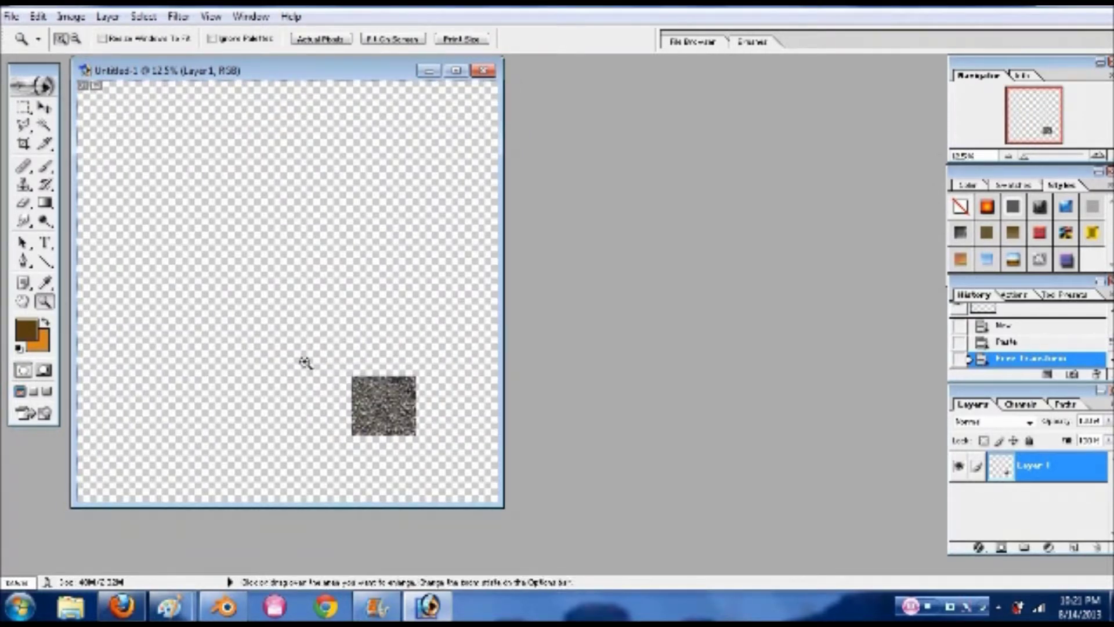
Switch to Firefox, open the Creative Commons search site in a new tab, and look over its search providers
click(122, 606)
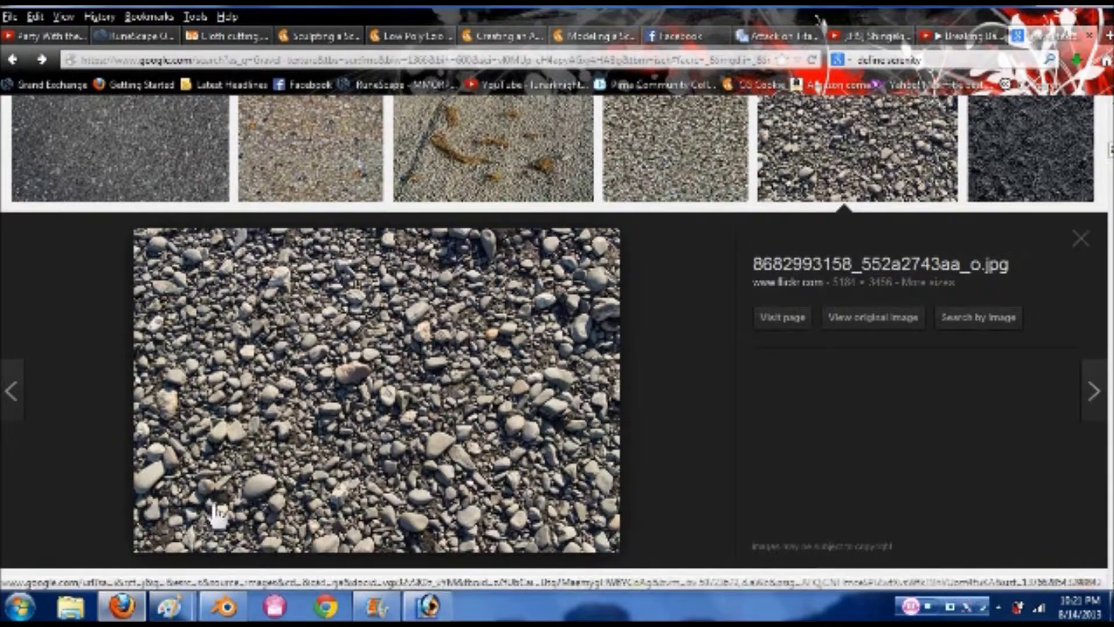
click(1108, 36)
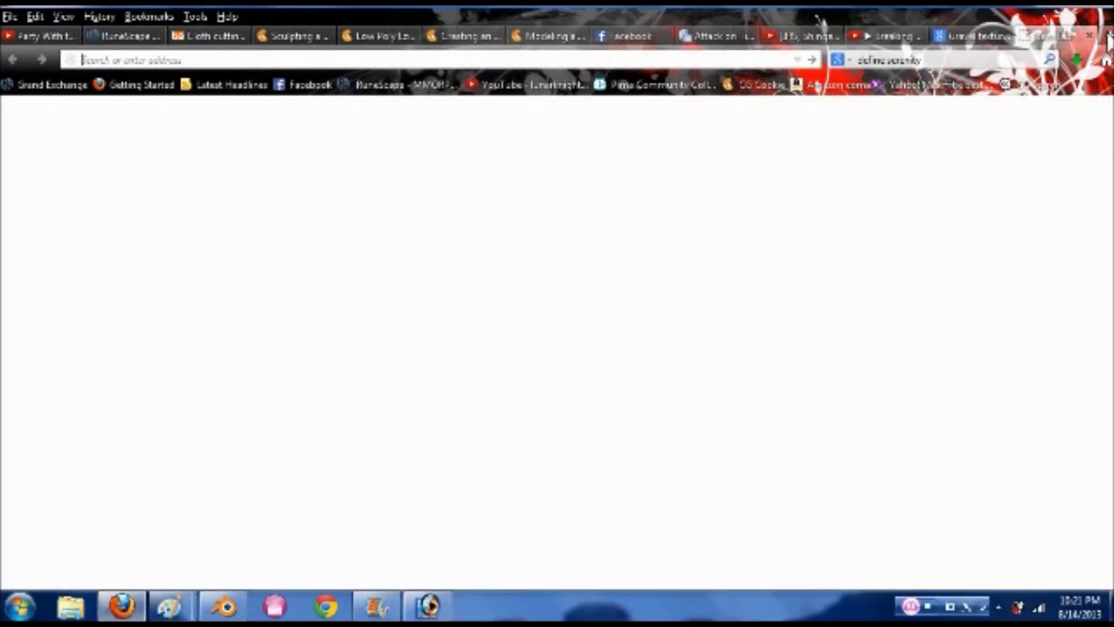
click(1044, 86)
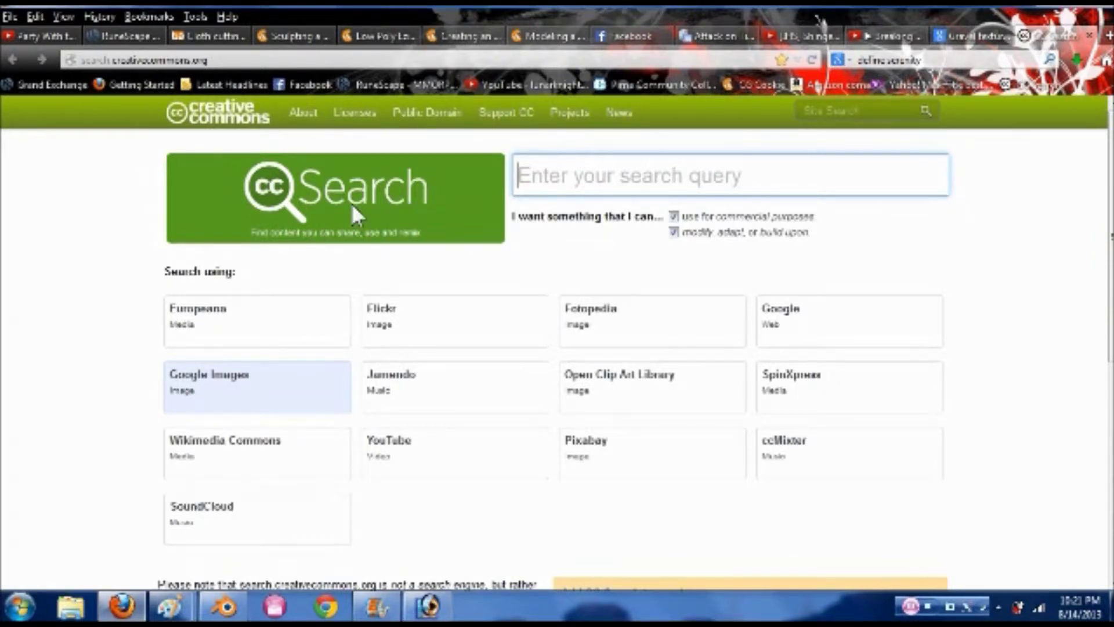
scroll(251, 220, down, 3)
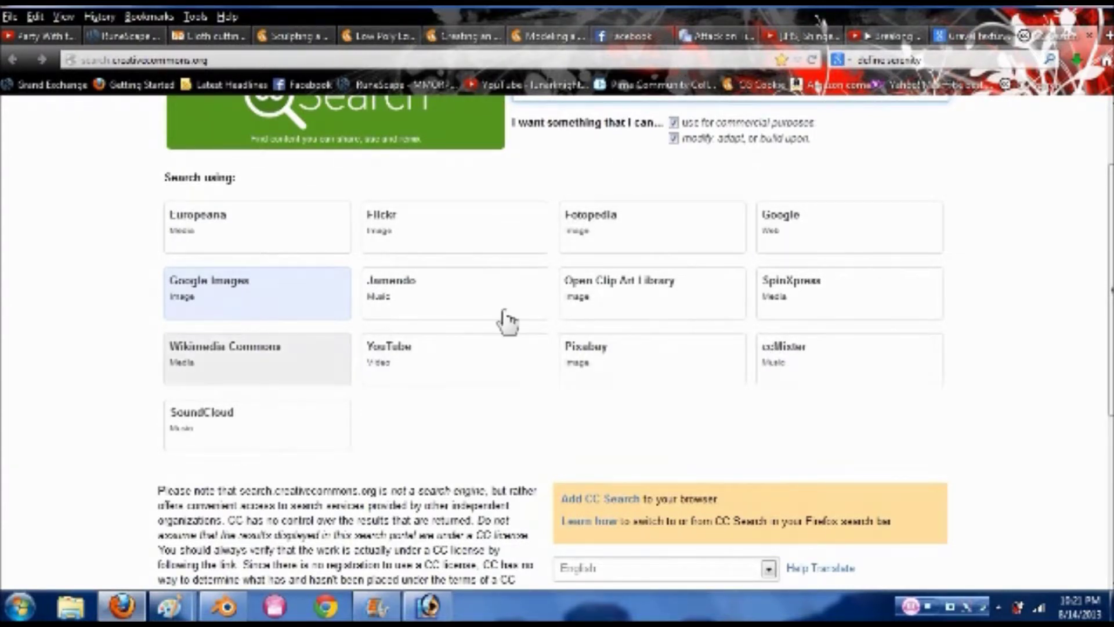
scroll(523, 321, up, 3)
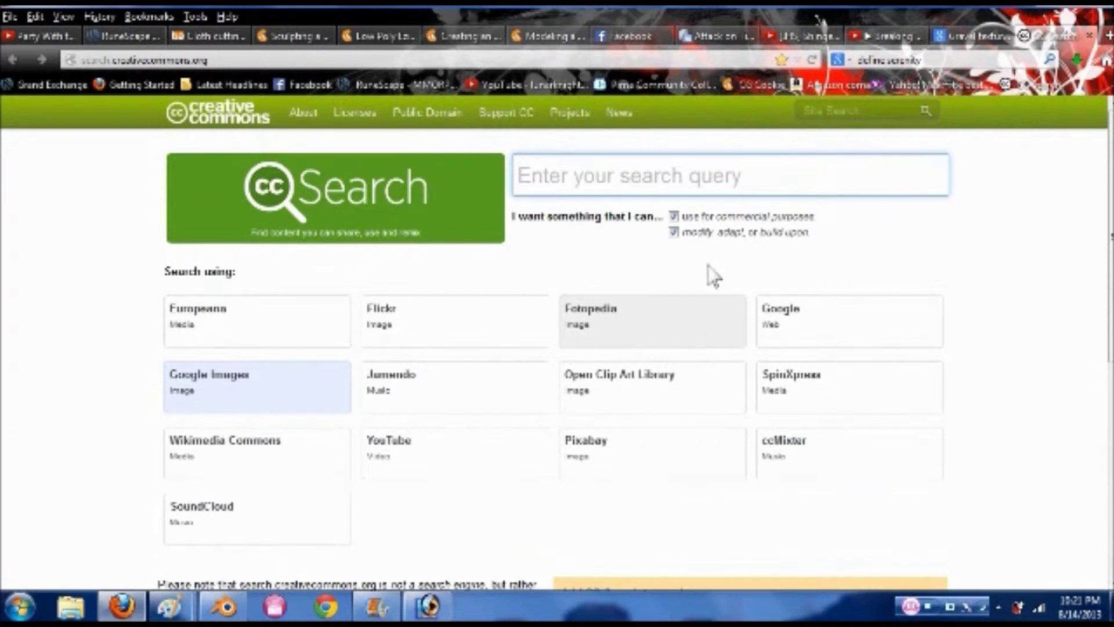
Search for "Grass texture" using Google Images, keeping the commercial use and modification options
click(690, 175)
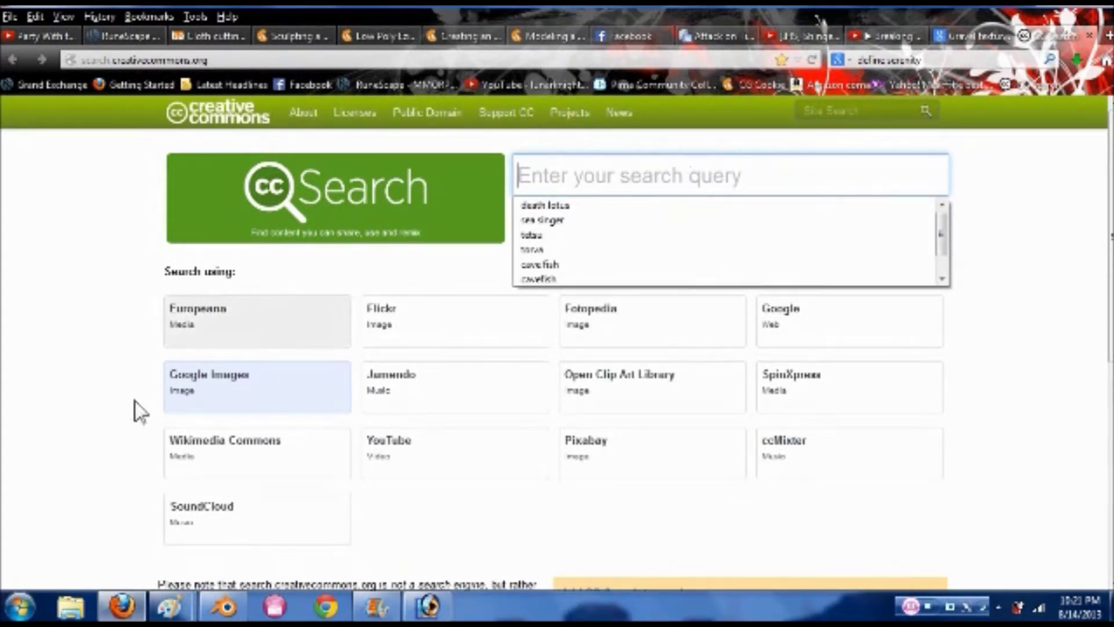
click(606, 171)
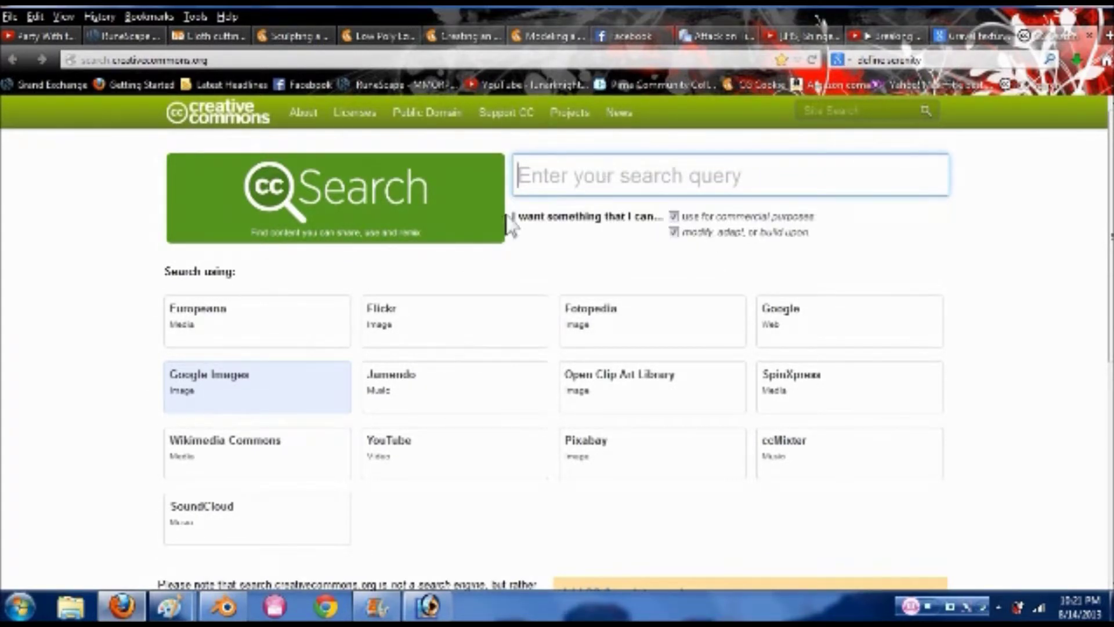
click(578, 177)
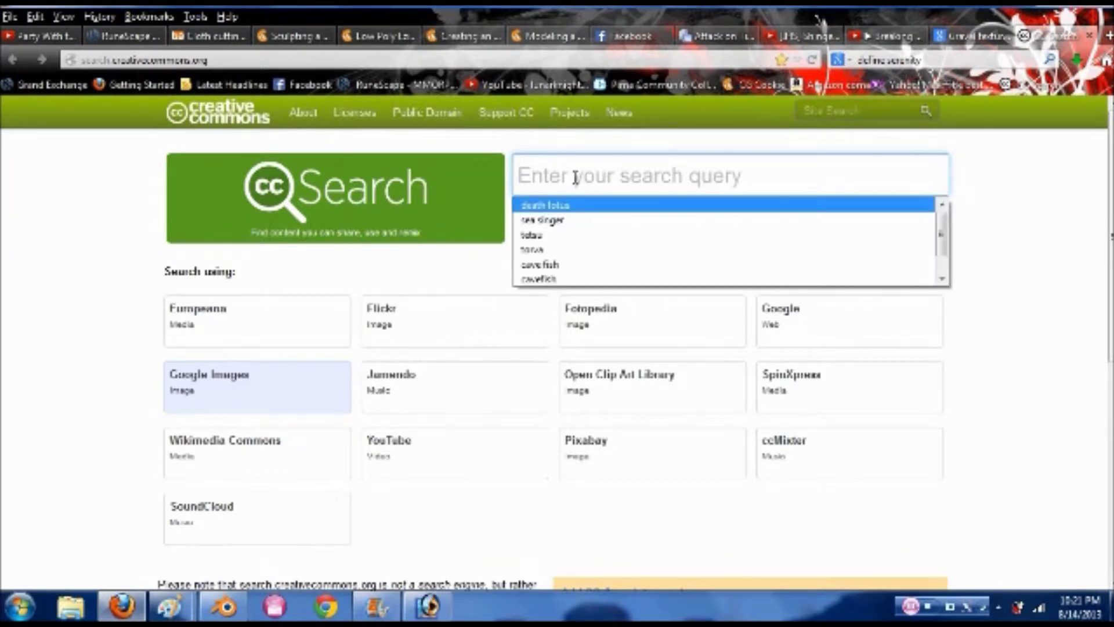
text(Grass texture)
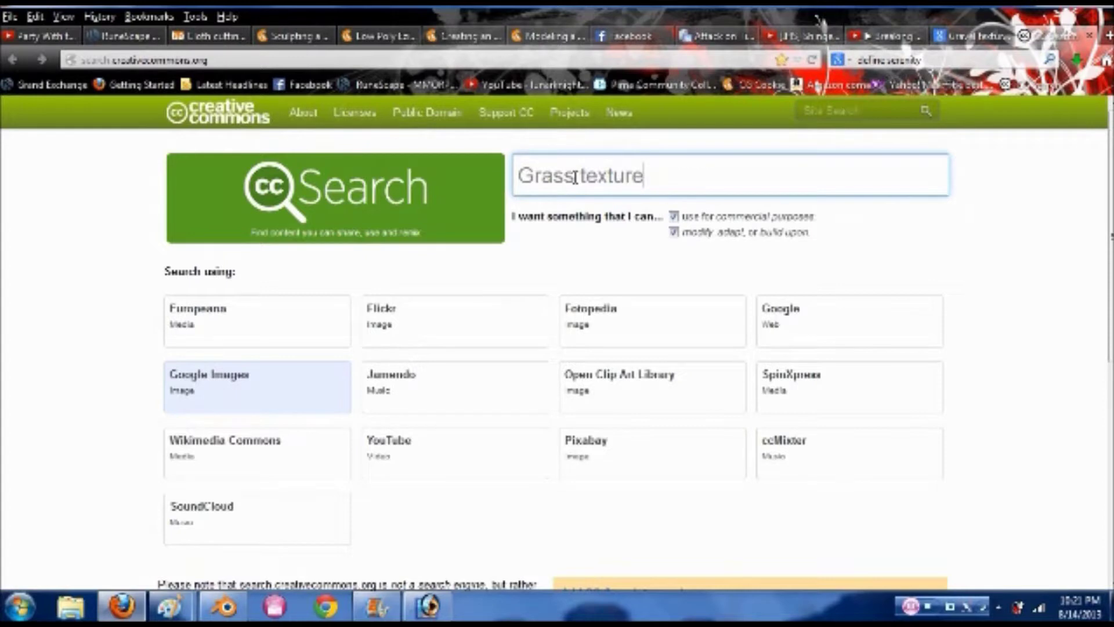
key(Return)
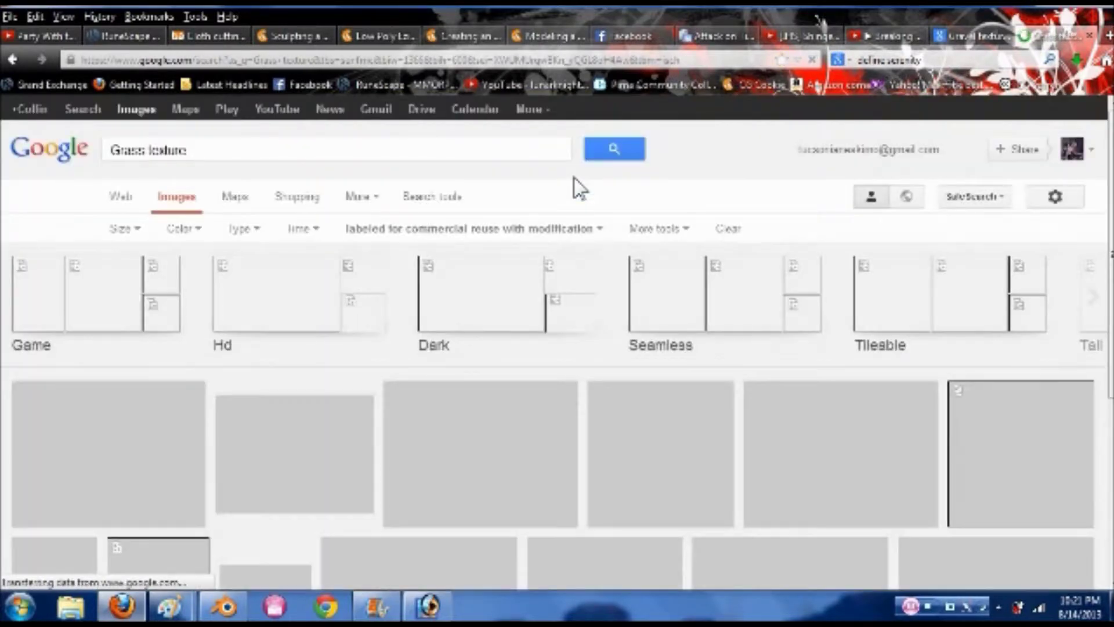
Browse the grass texture results and preview the light green 3456 × 2592 Flickr lawn image
scroll(569, 299, down, 3)
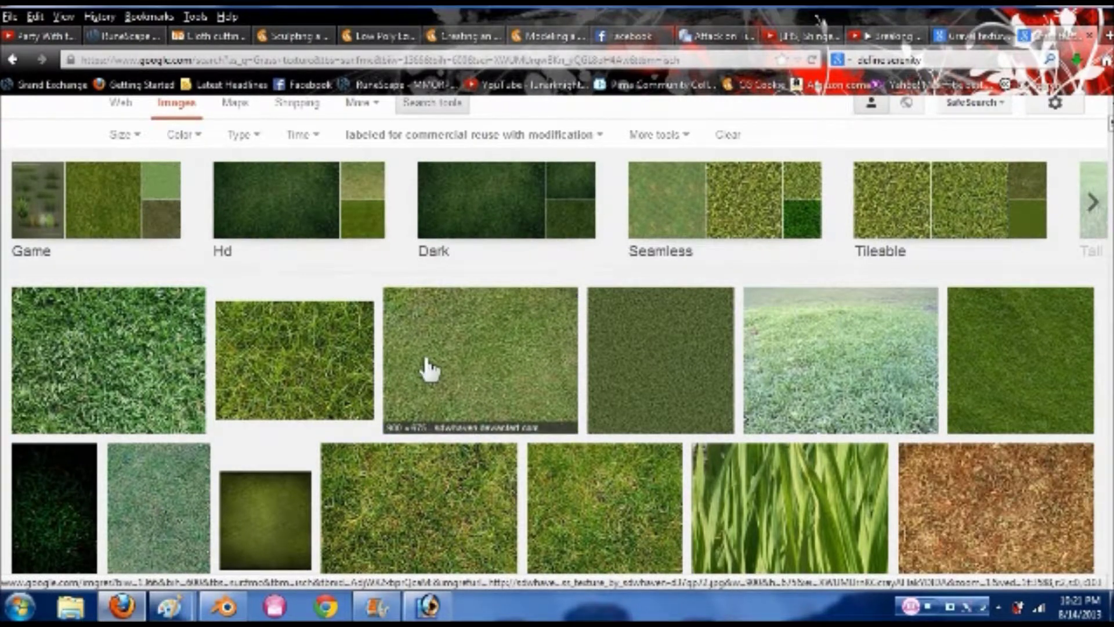
scroll(457, 348, down, 3)
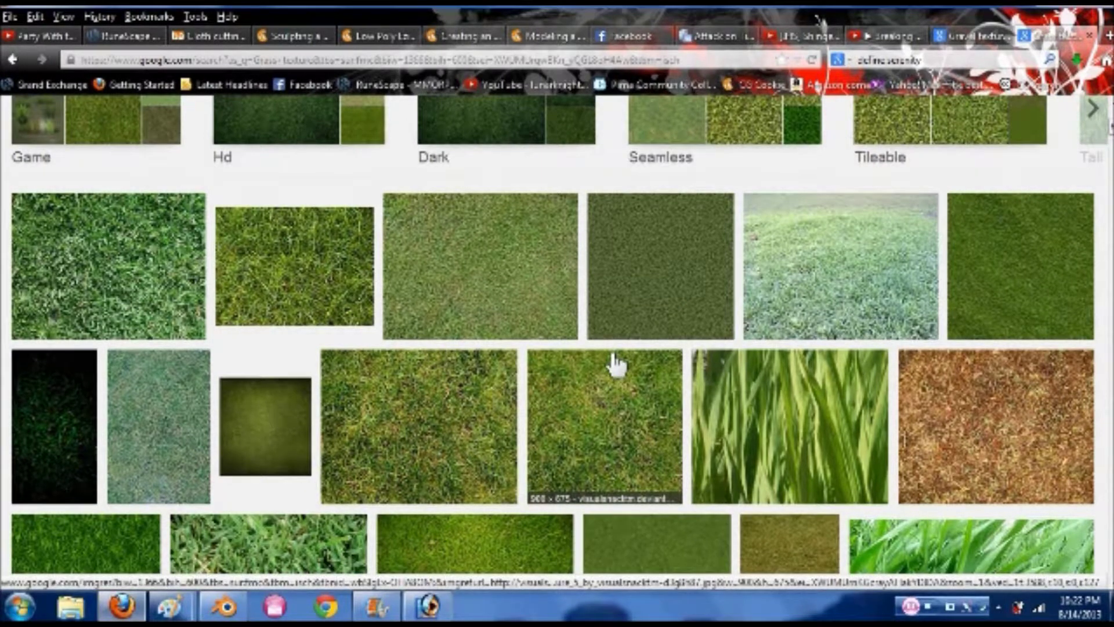
scroll(336, 311, down, 5)
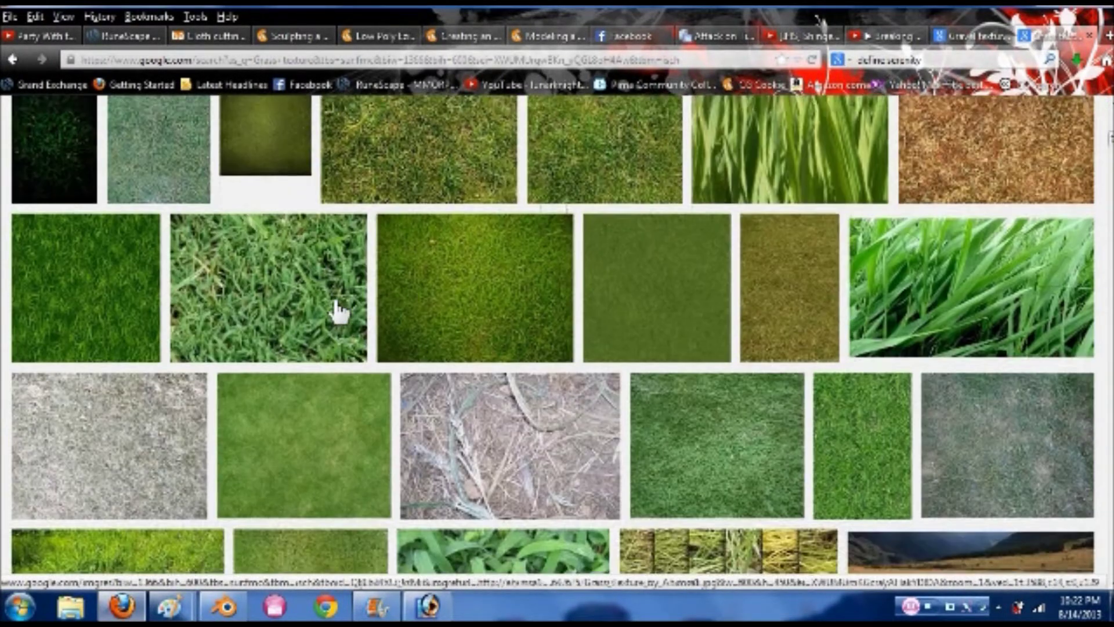
scroll(339, 312, down, 2)
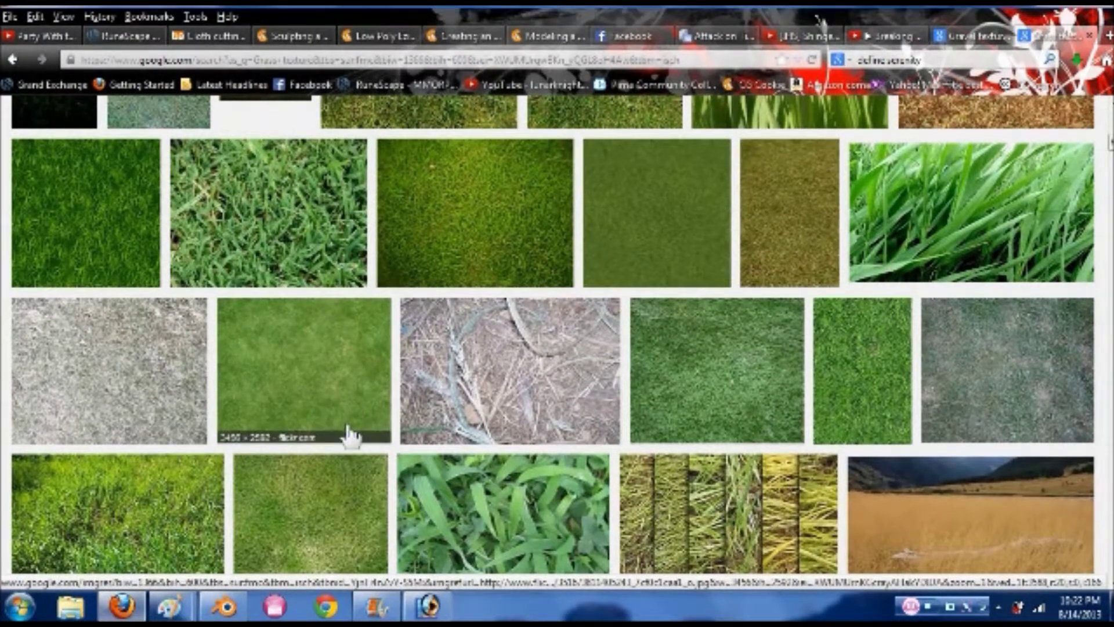
click(290, 375)
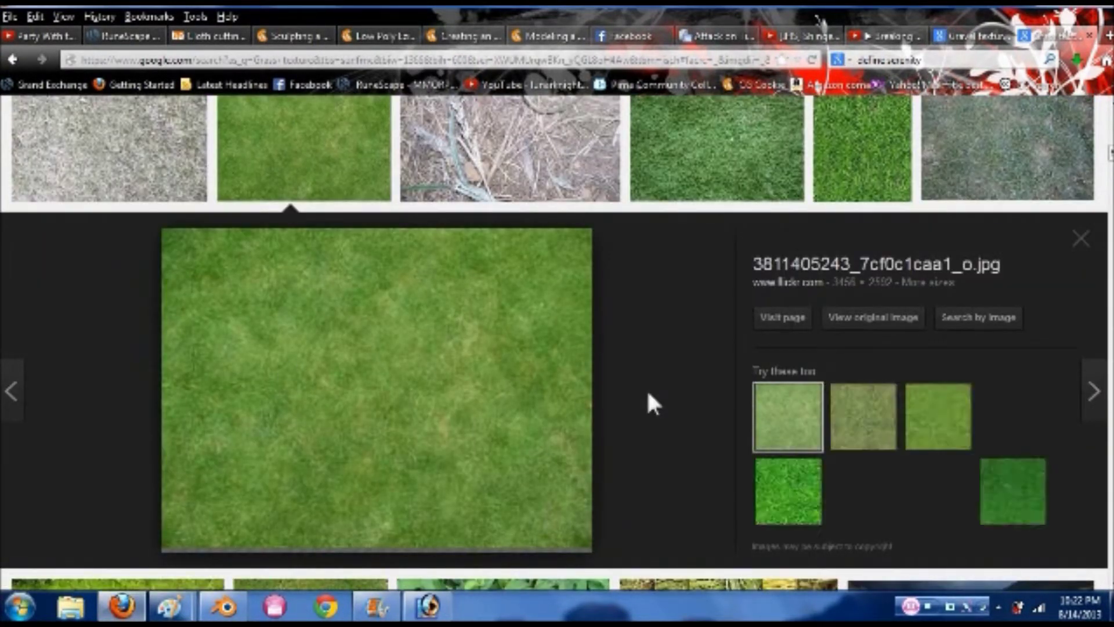
Preview the "240 - Rough Grass Texture" image near the start of the results and continue browsing for other grass images
scroll(647, 394, up, 5)
scroll(650, 400, up, 5)
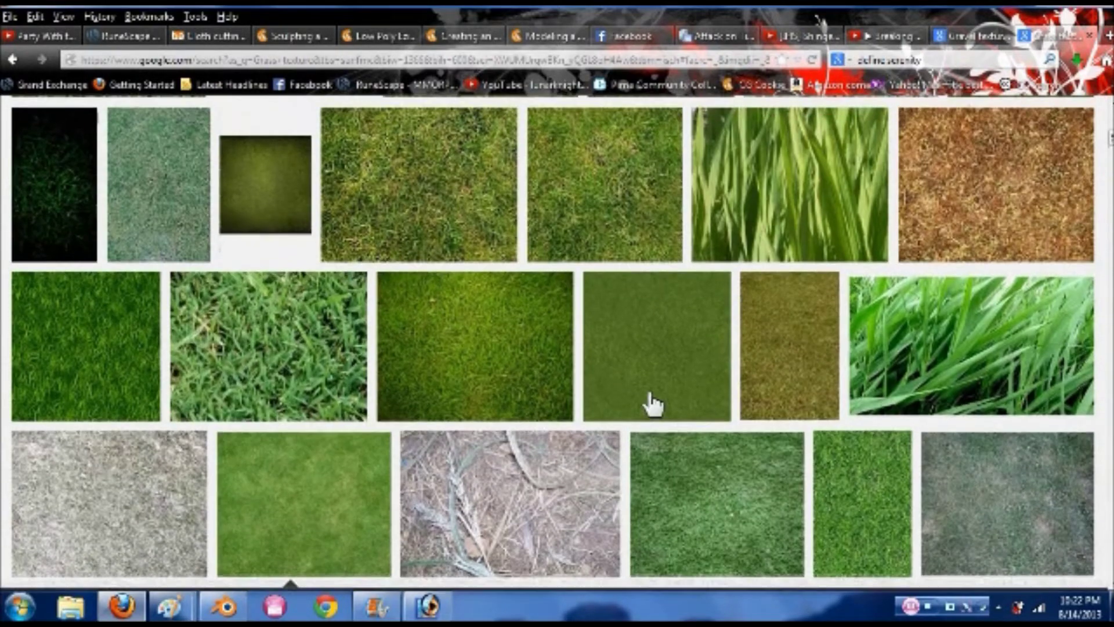
scroll(847, 404, up, 1)
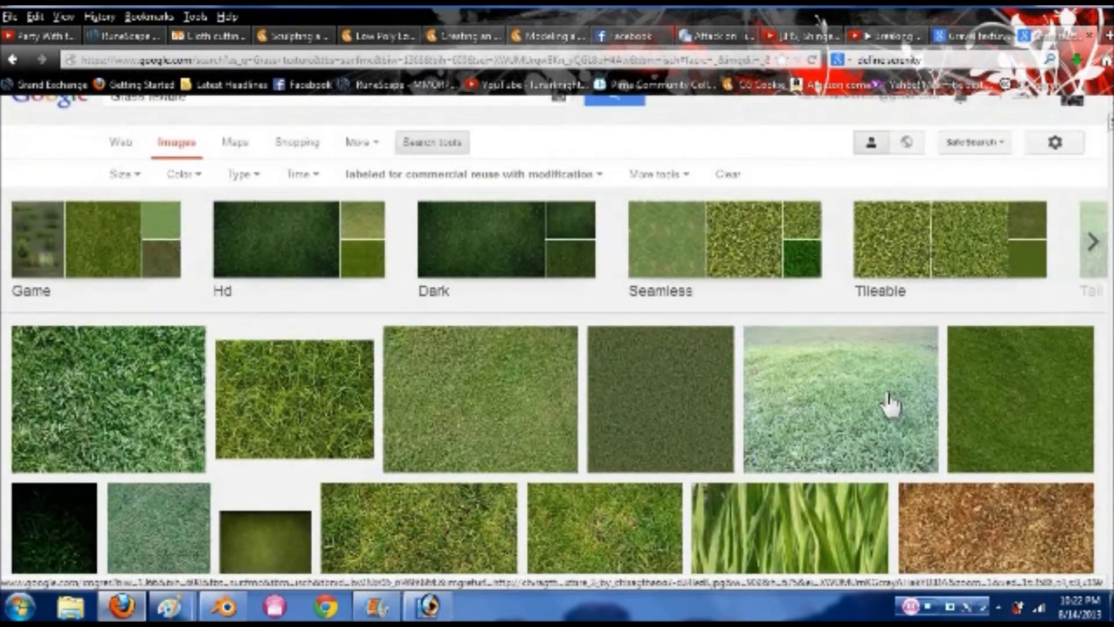
click(1000, 416)
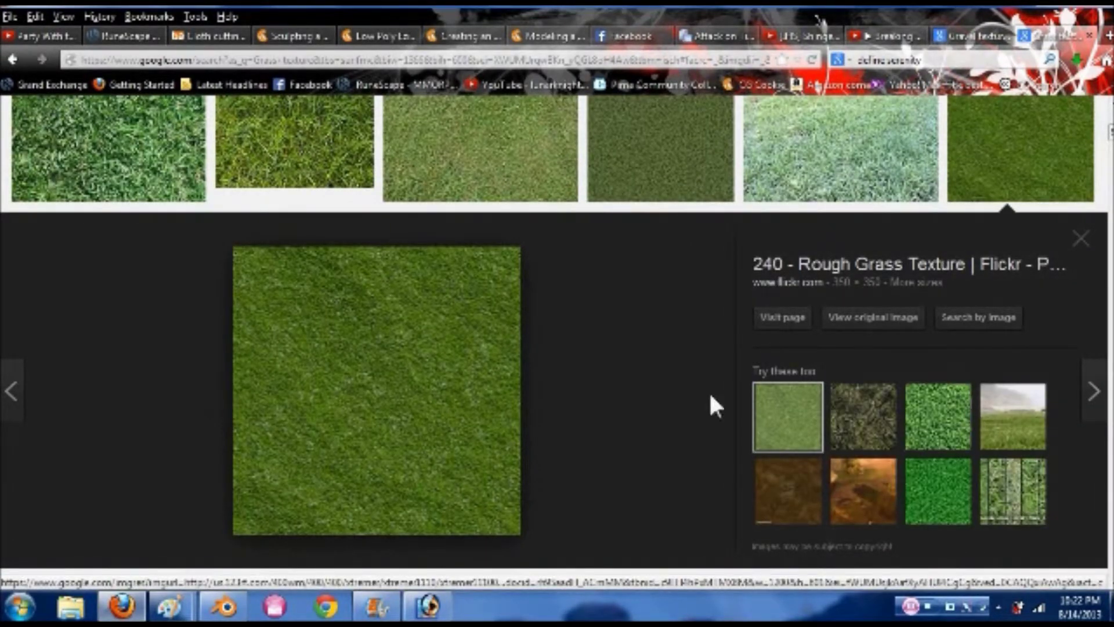
scroll(537, 406, down, 8)
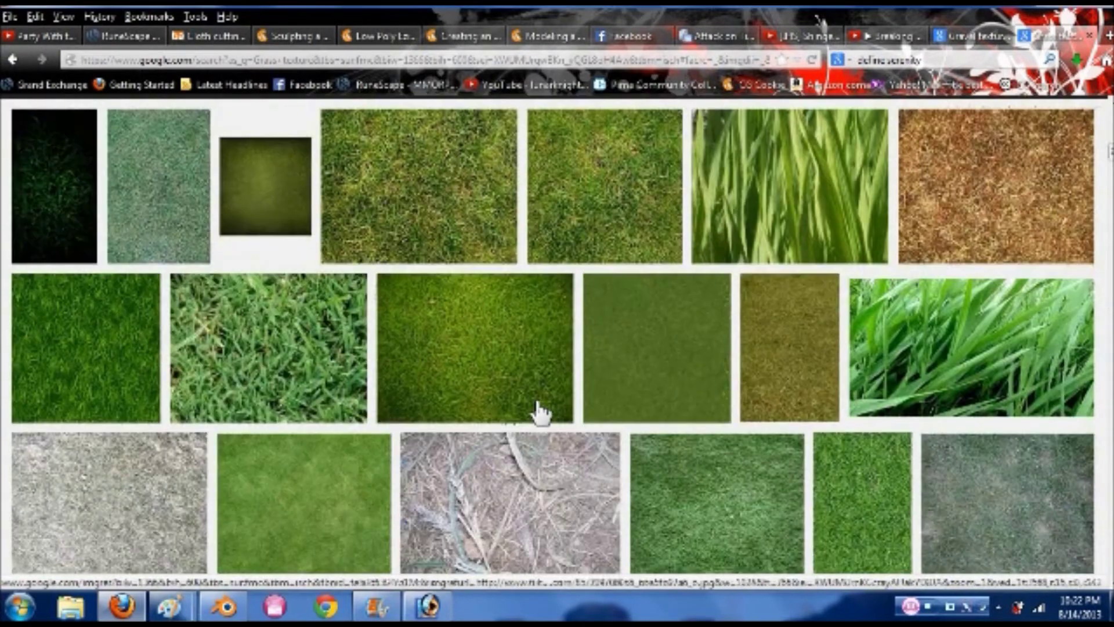
Browse the grass texture results and open the 1024 × 683 yellow-green lawn image at its original size
scroll(540, 412, down, 8)
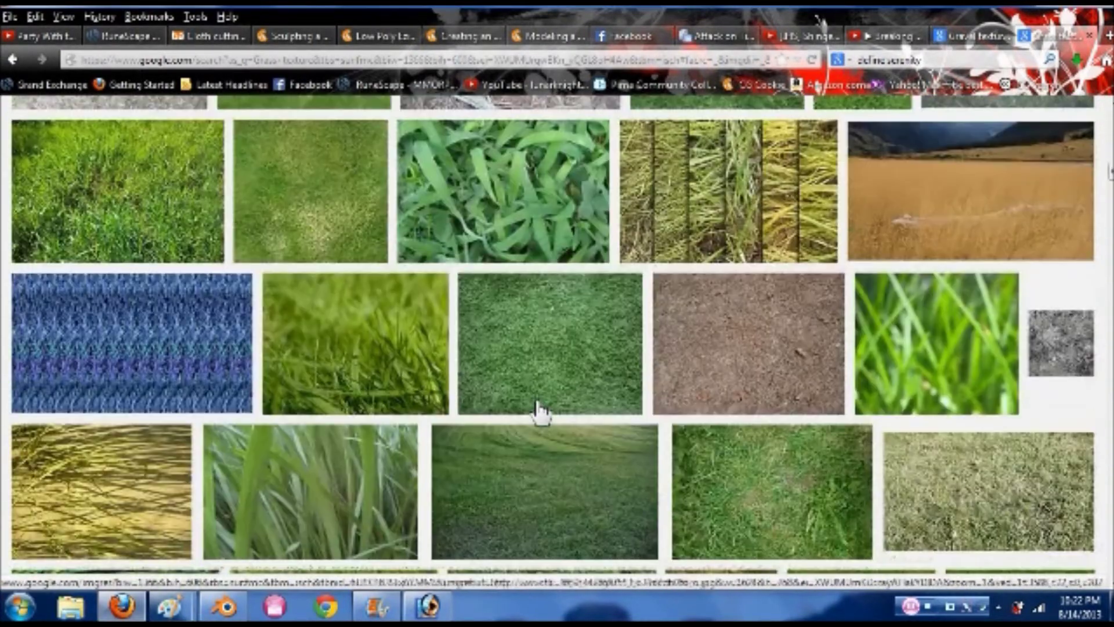
scroll(539, 410, down, 5)
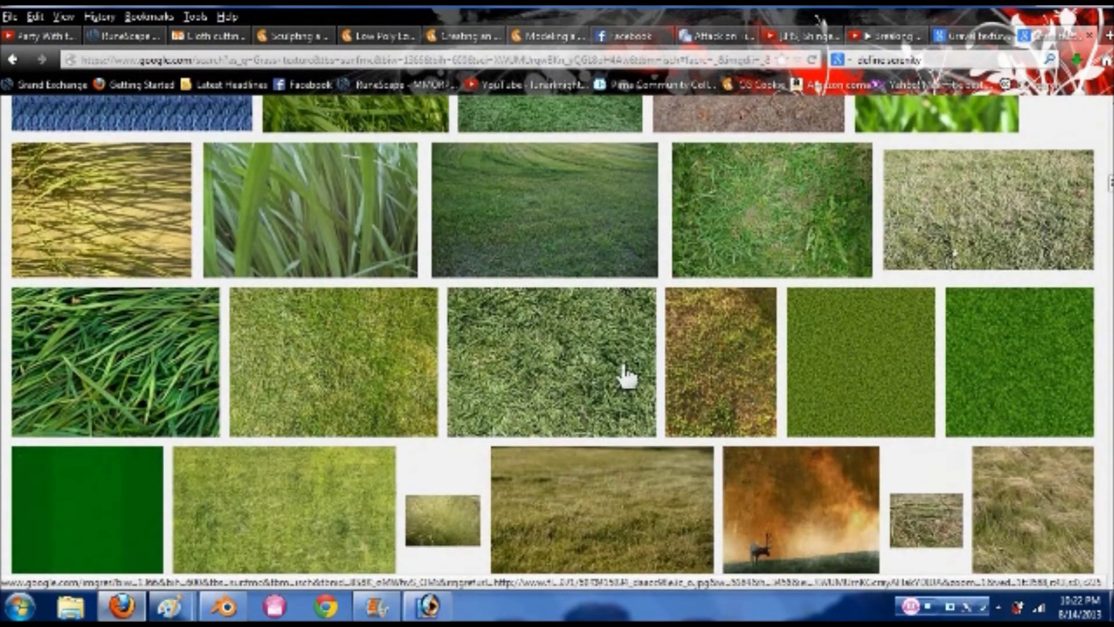
scroll(654, 364, down, 5)
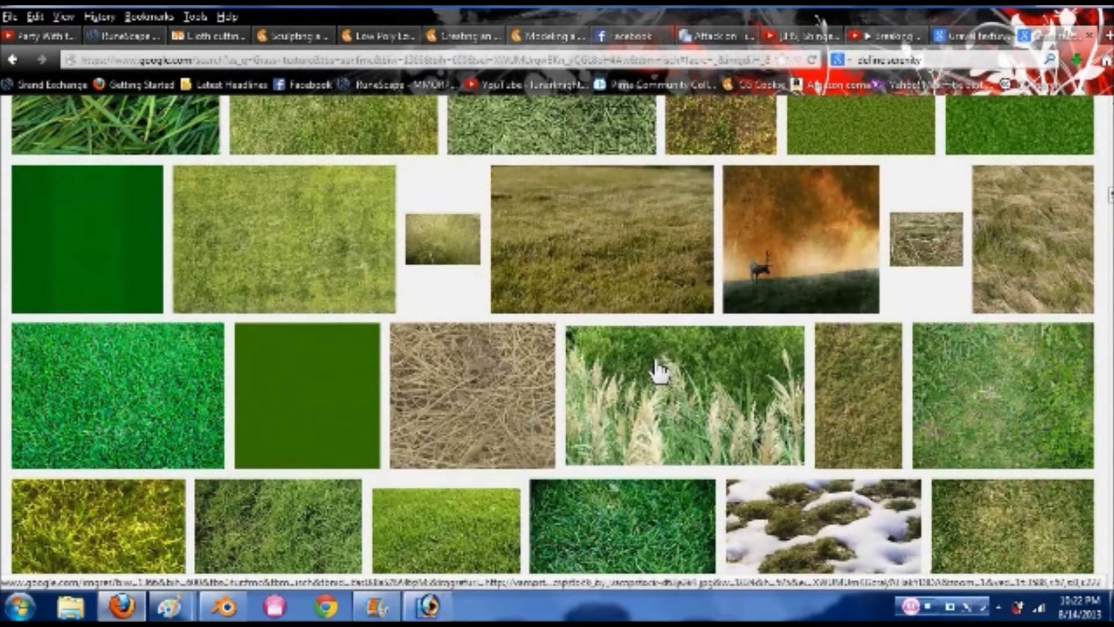
scroll(660, 370, down, 3)
scroll(659, 367, down, 3)
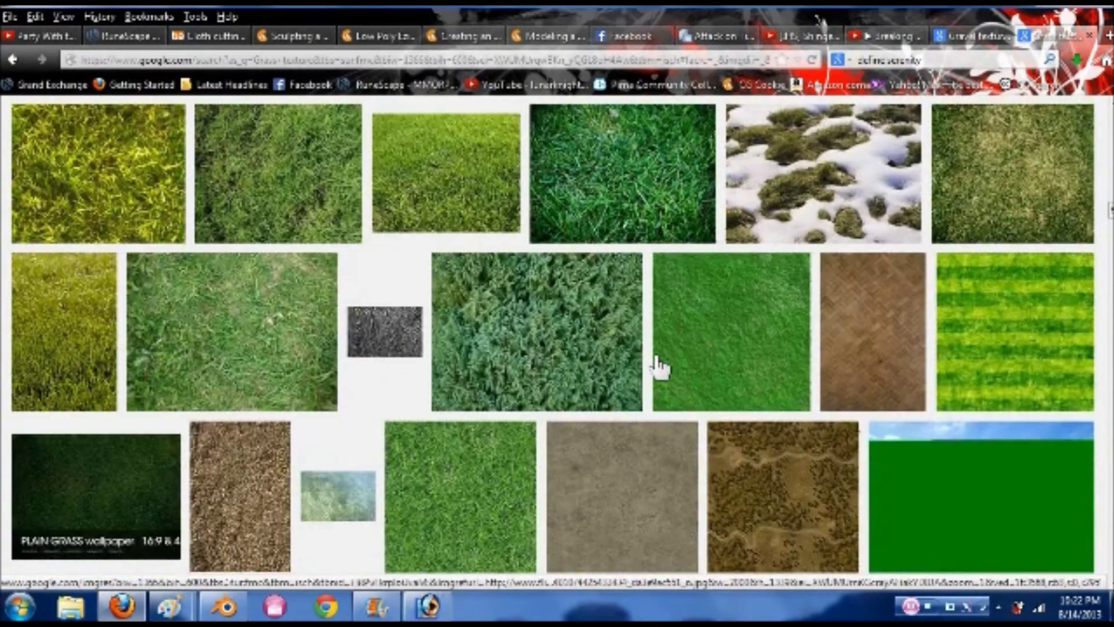
scroll(647, 396, up, 12)
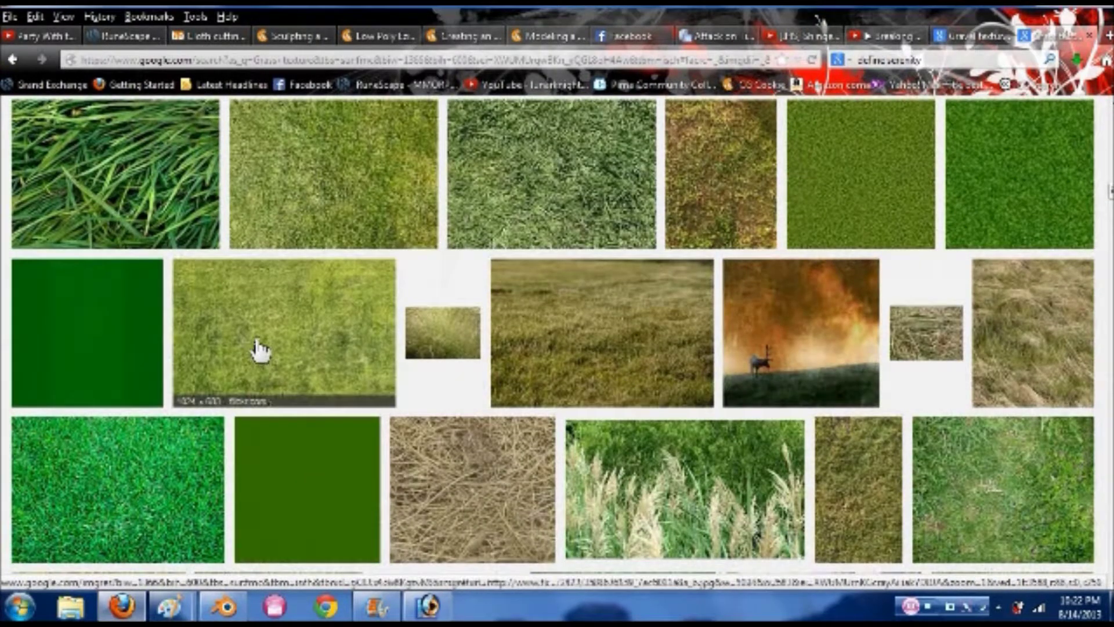
click(322, 348)
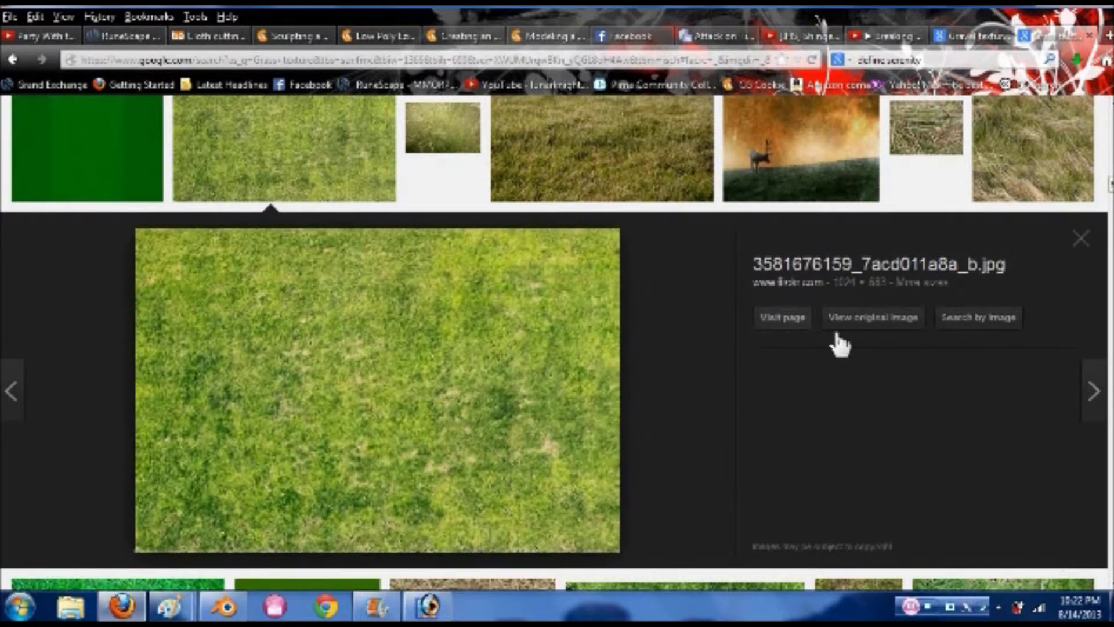
click(863, 325)
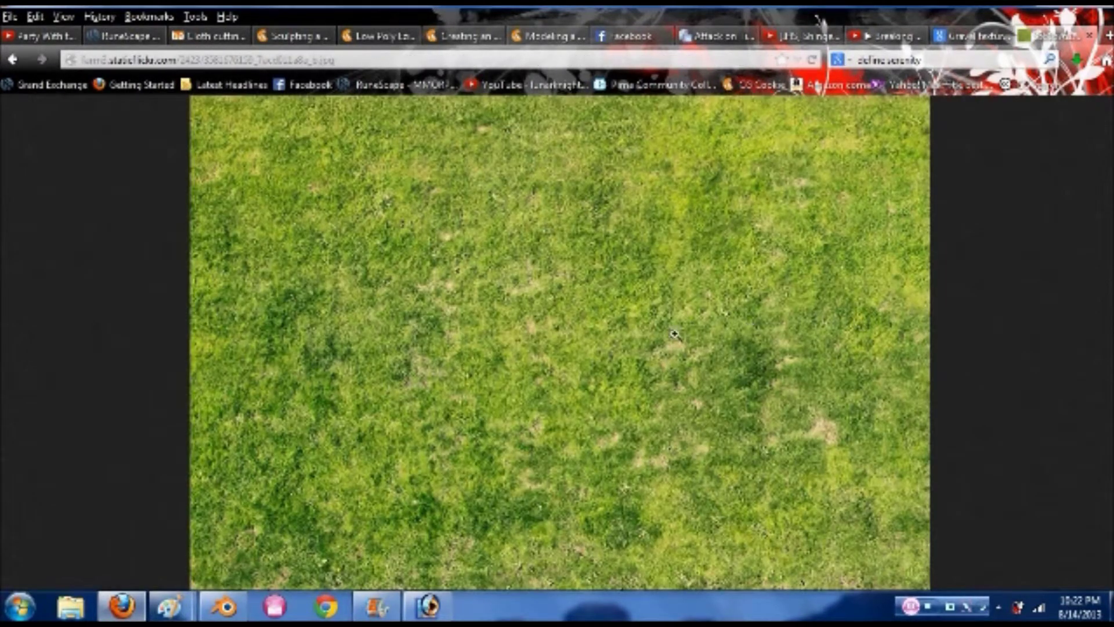
Copy the full-size grass image and paste it onto a new layer in the open Photoshop document
click(675, 334)
right_click(524, 292)
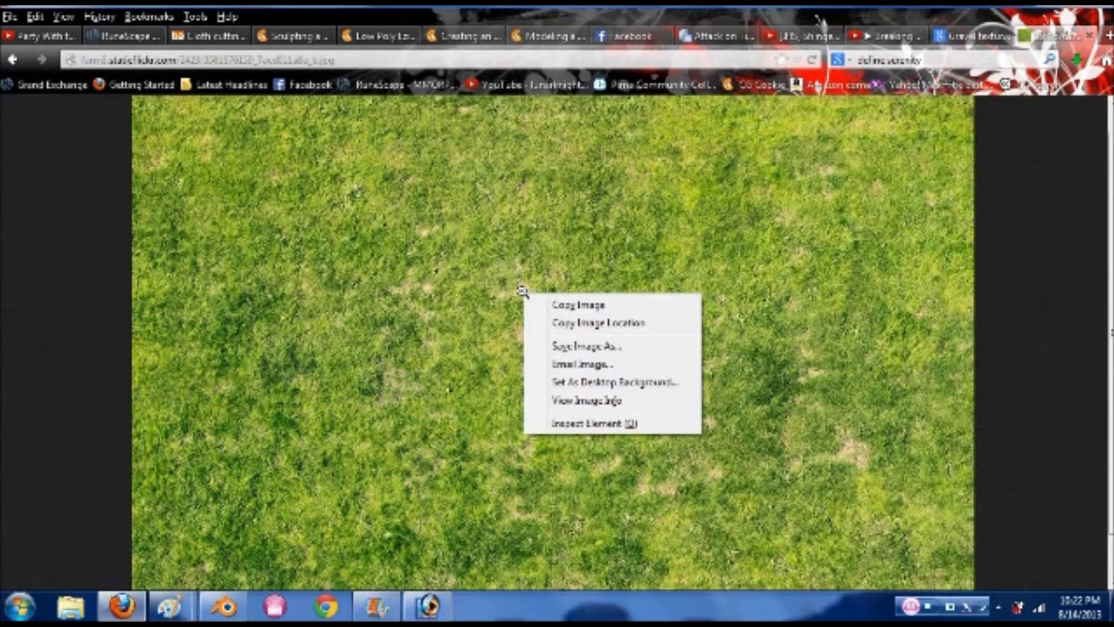
click(581, 304)
click(429, 607)
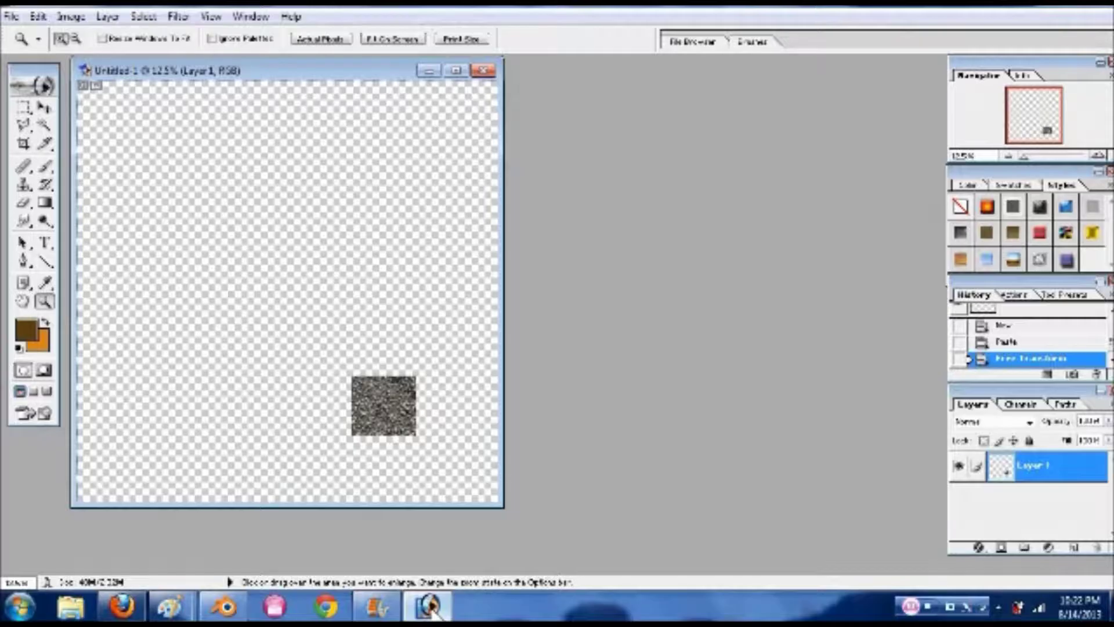
click(1075, 549)
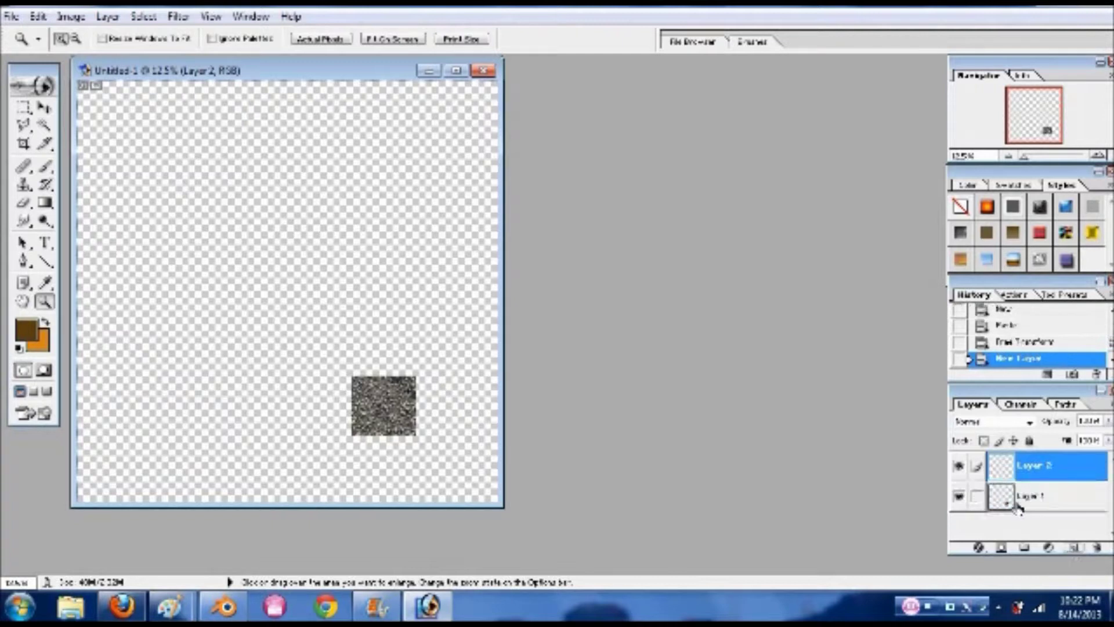
key(ctrl+v)
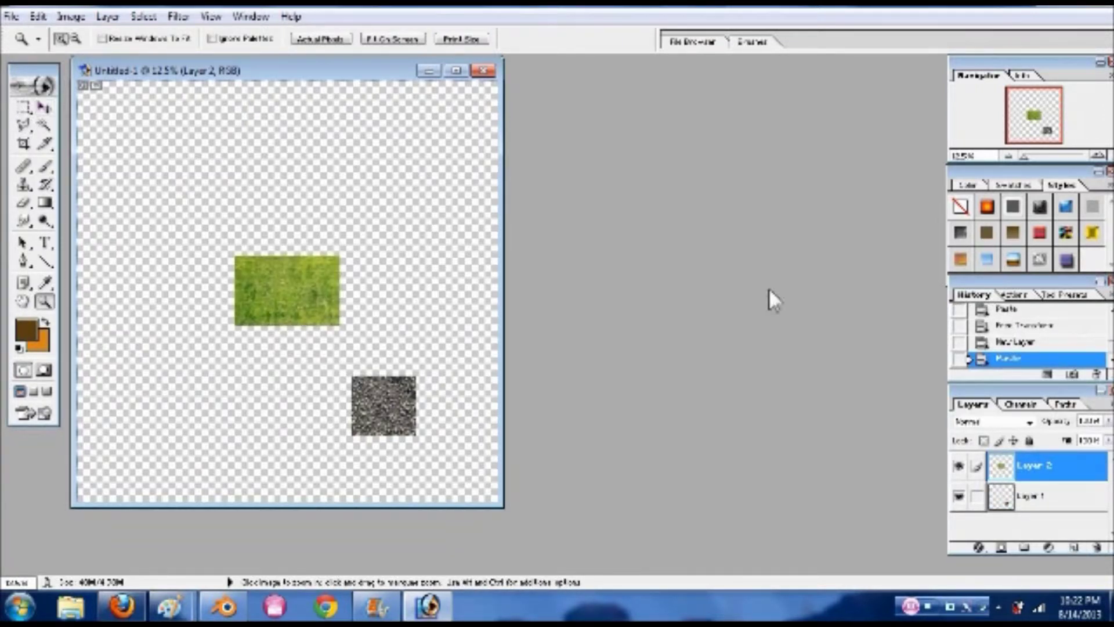
Add a new layer beneath the others and paste the entire path map from Paint onto it
click(1074, 549)
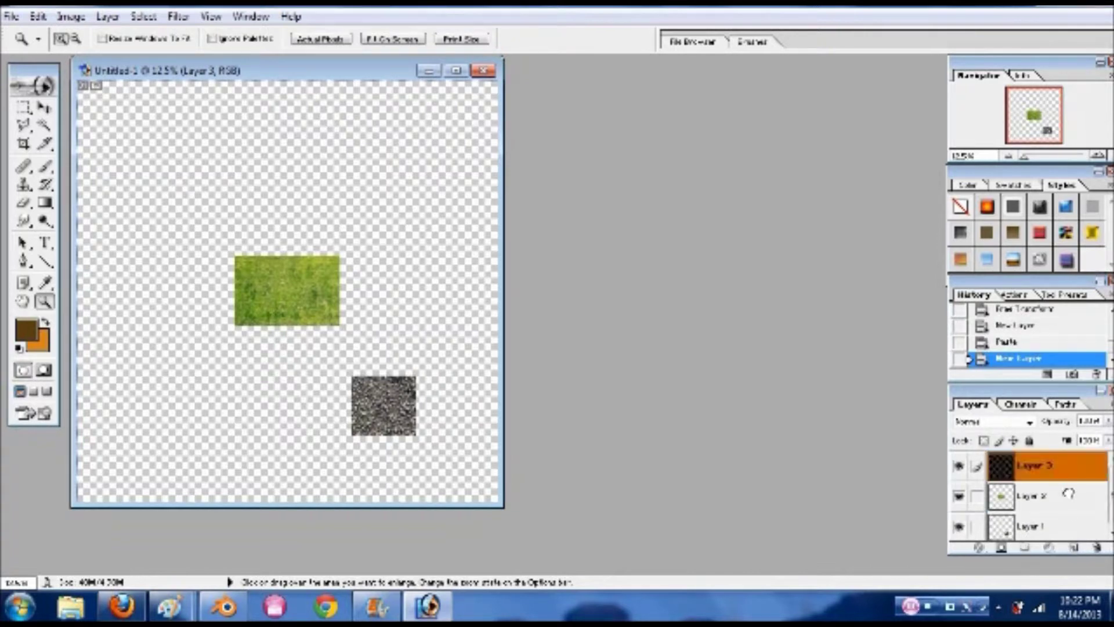
drag(1071, 540, 1069, 539)
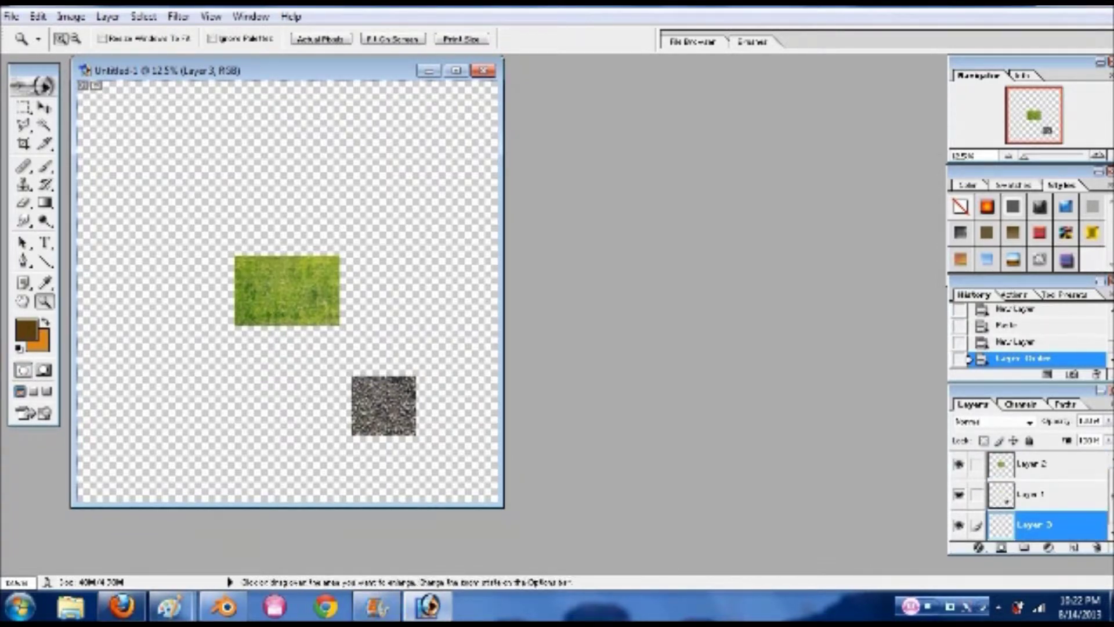
mouse_move(169, 614)
click(128, 530)
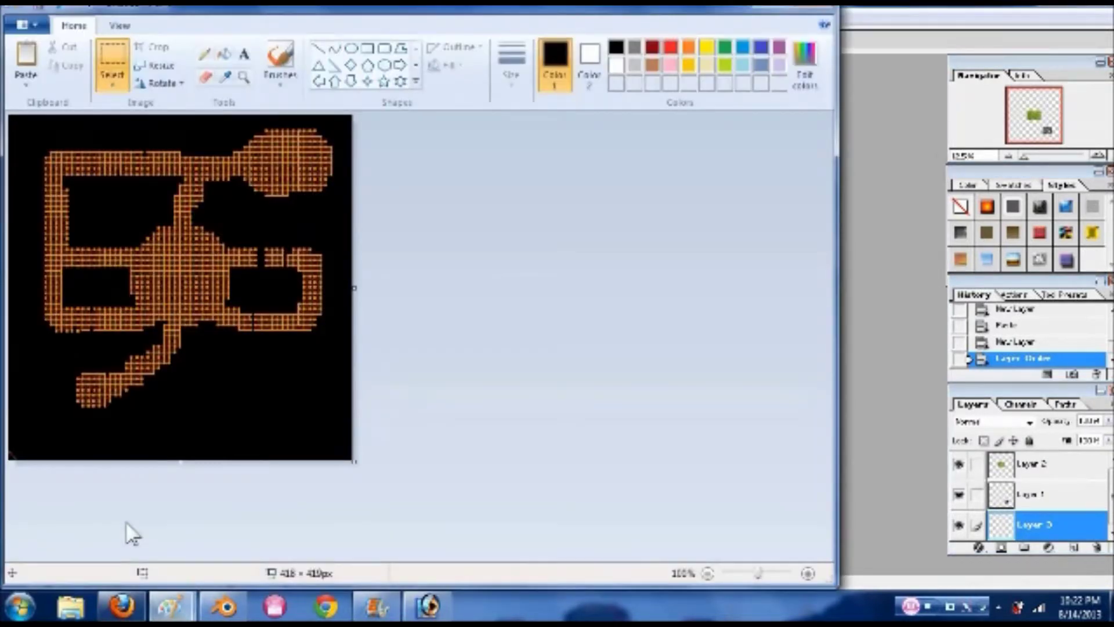
key(ctrl+a)
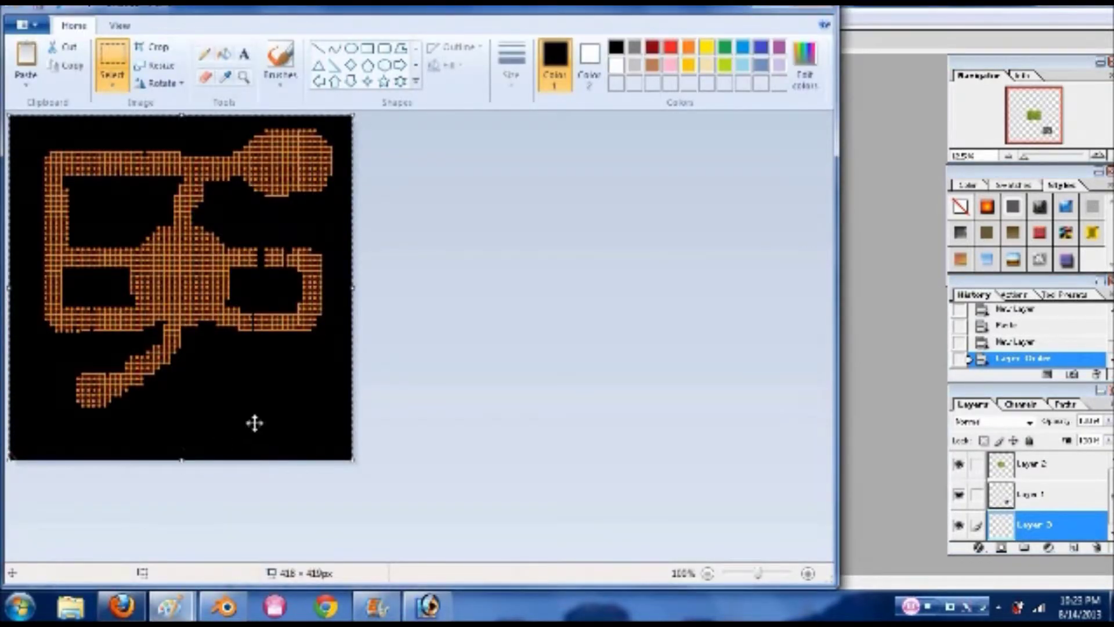
click(902, 13)
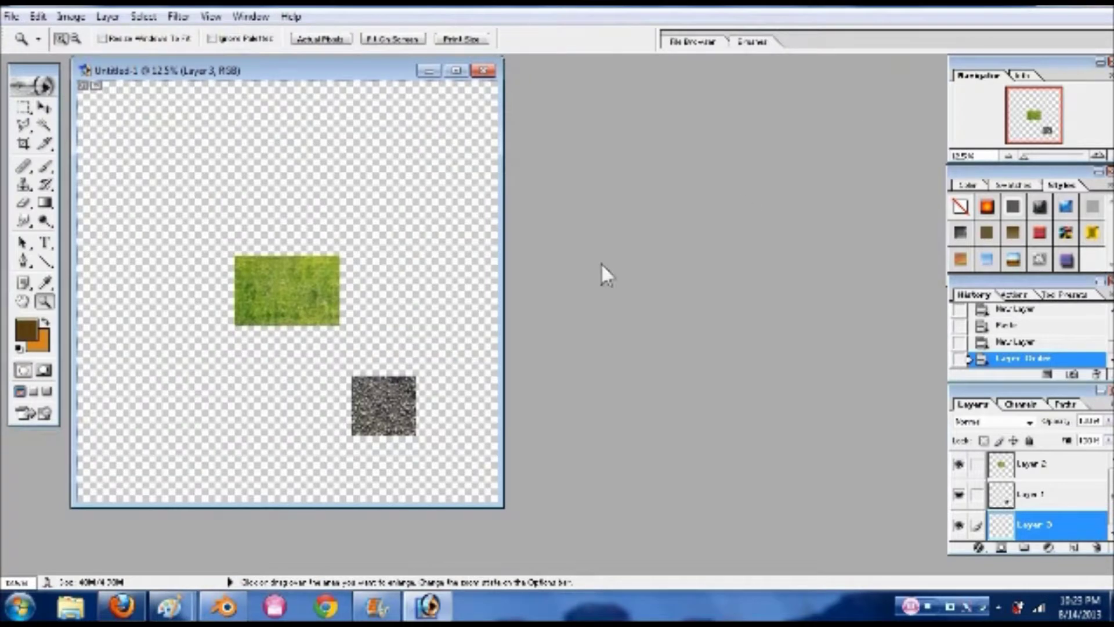
key(ctrl+v)
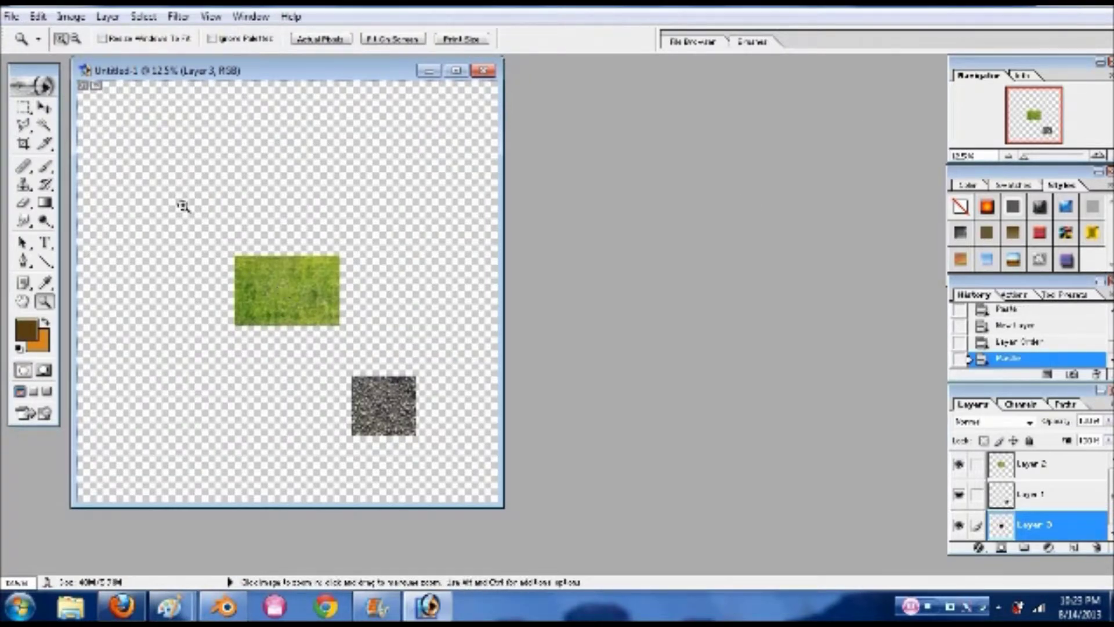
Move the pasted path map from behind the swatches into the upper-left corner of the canvas
click(43, 109)
drag(296, 323, 339, 441)
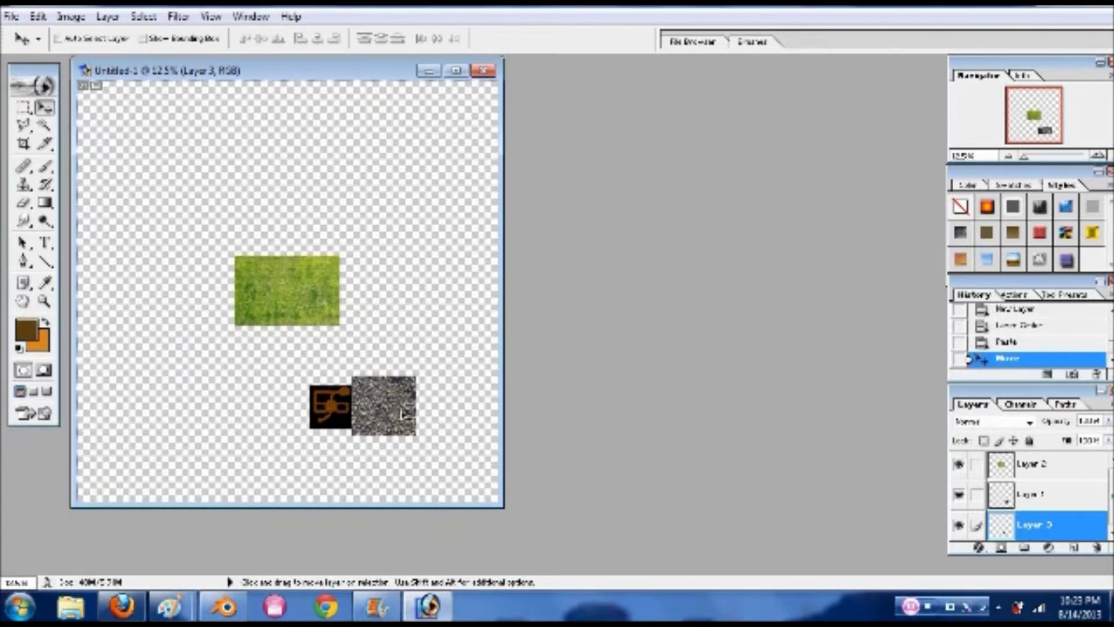
drag(347, 424, 109, 116)
Free Transform the path map so that it fills the whole canvas, and apply the transformation
click(24, 108)
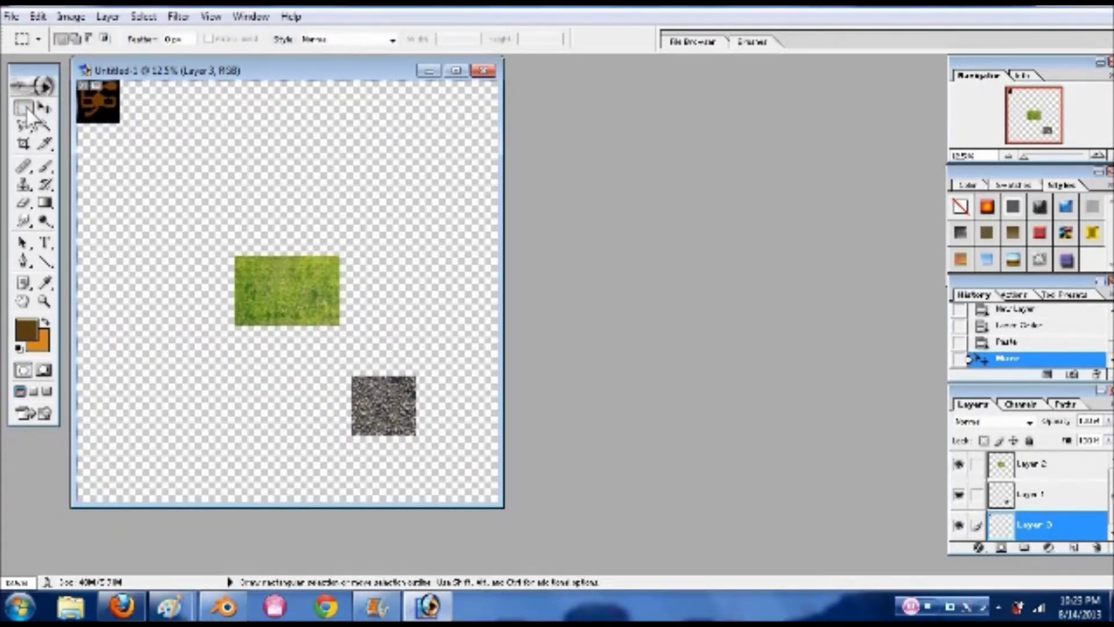
right_click(109, 105)
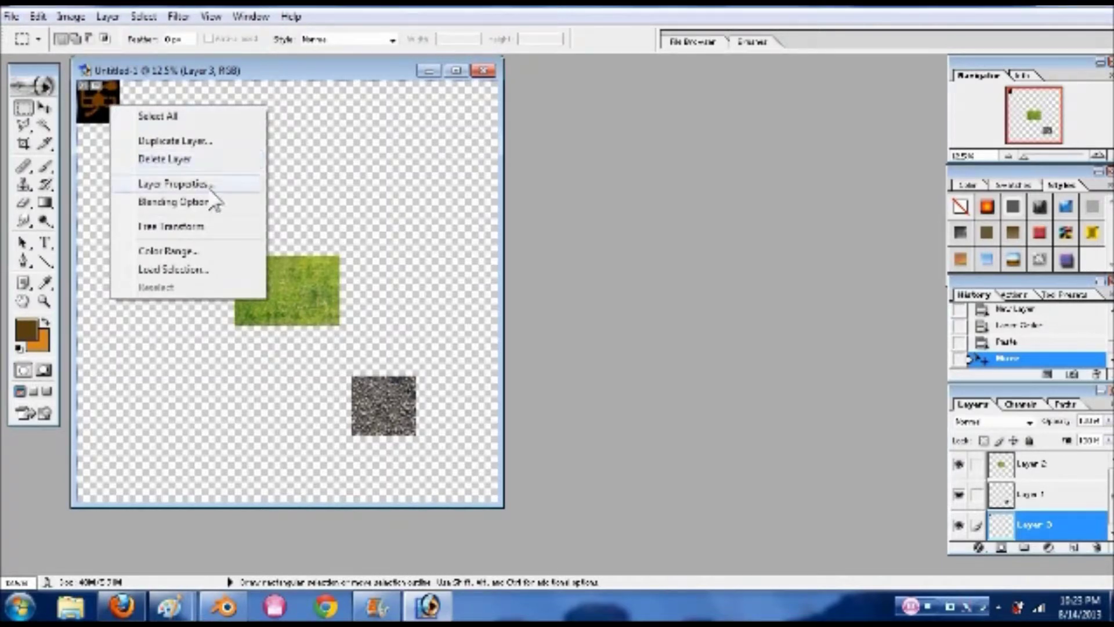
click(217, 227)
drag(150, 167, 500, 504)
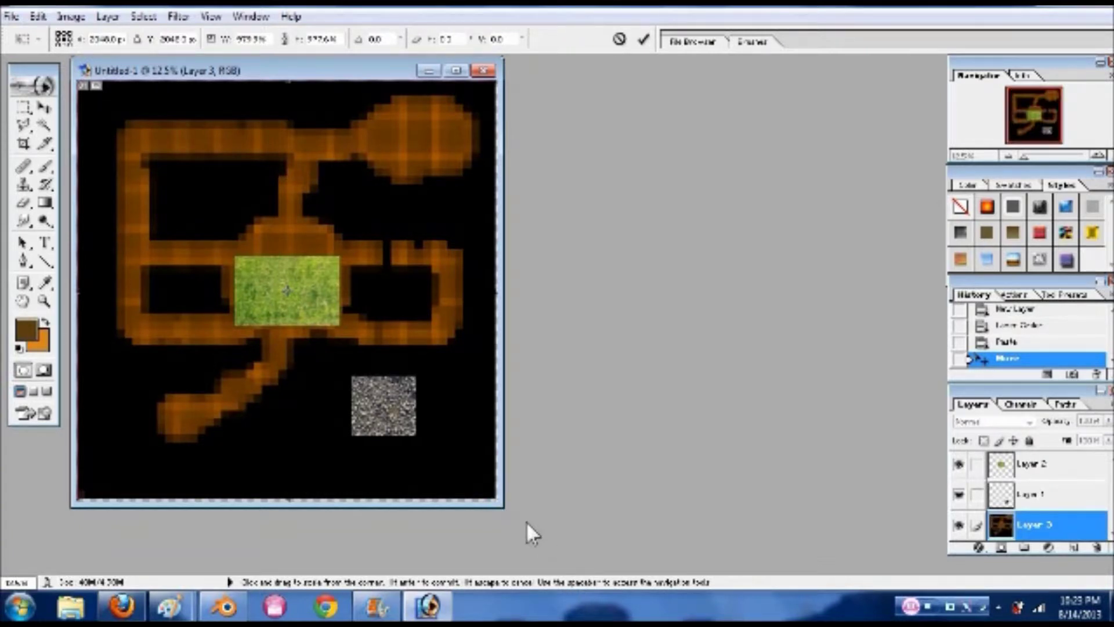
drag(502, 505, 503, 505)
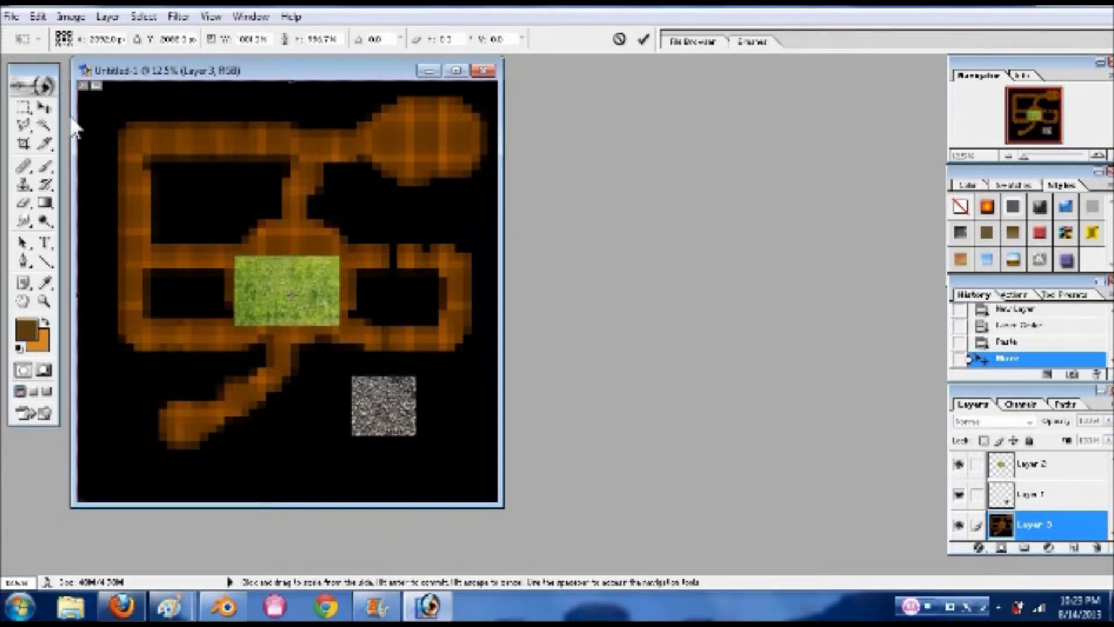
click(26, 108)
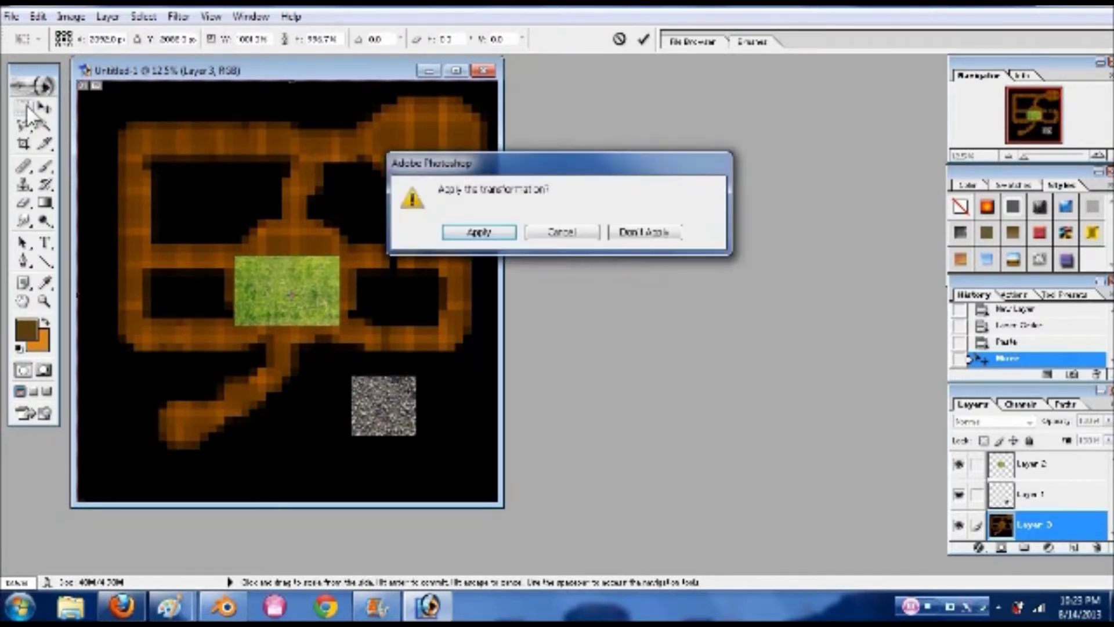
click(485, 238)
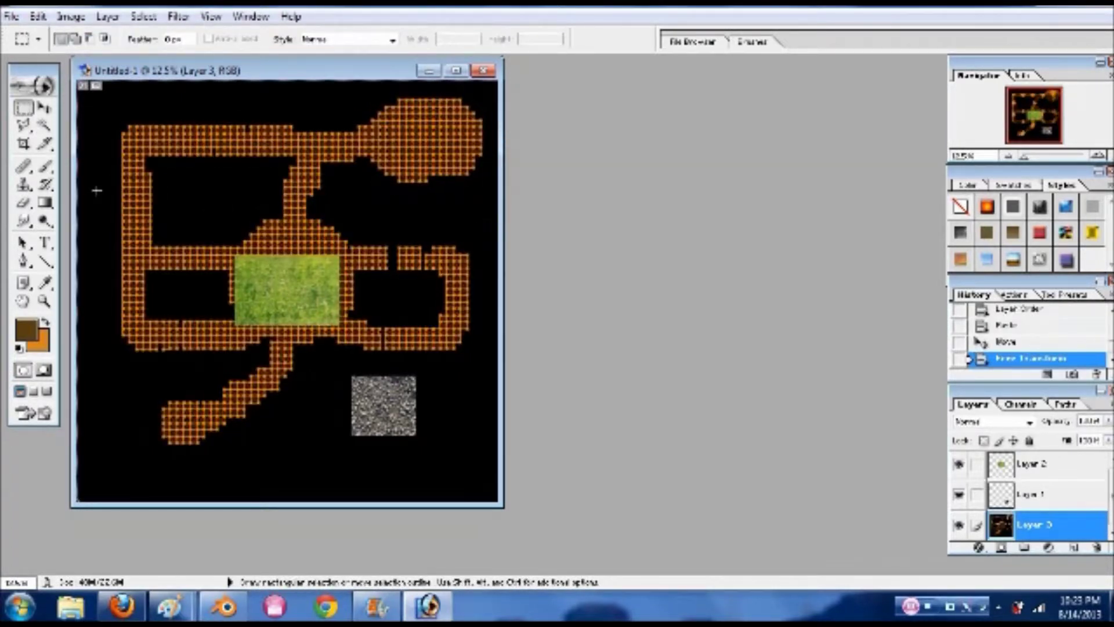
Move the grass swatch on Layer 2 off the map's central area, down to the canvas's bottom edge
click(45, 108)
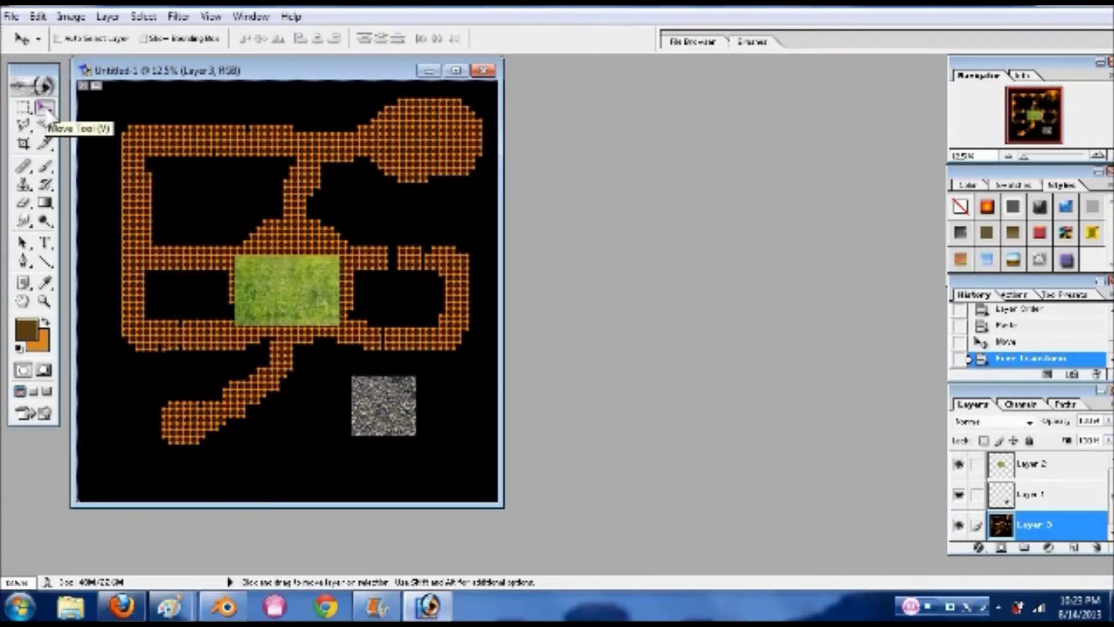
mouse_move(299, 297)
mouse_down()
mouse_move(290, 334)
mouse_move(291, 298)
mouse_up()
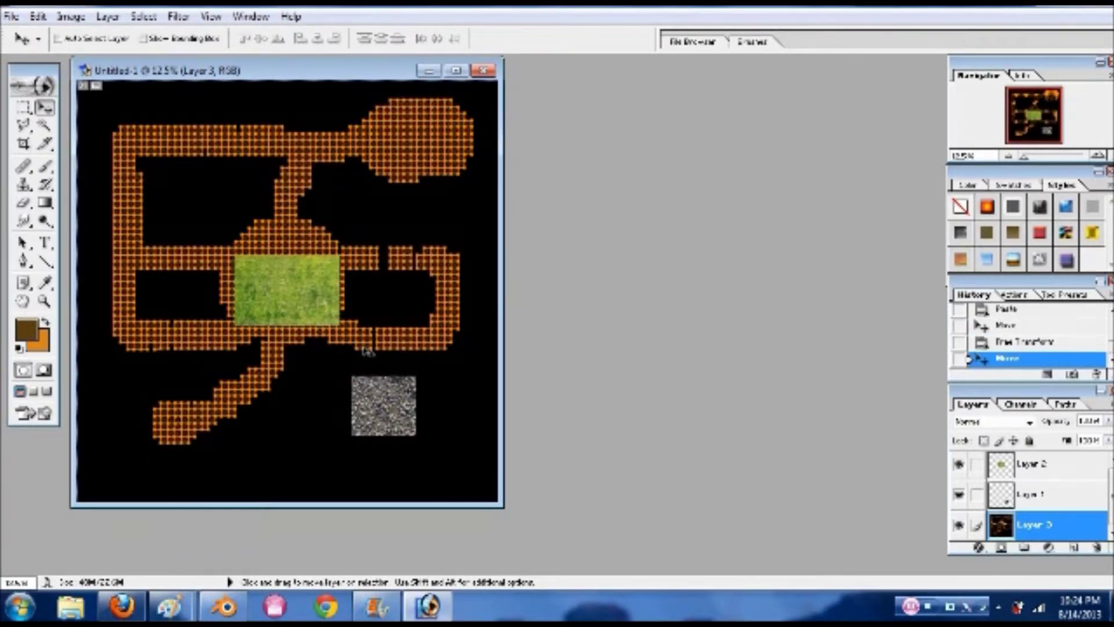
key(ctrl+z)
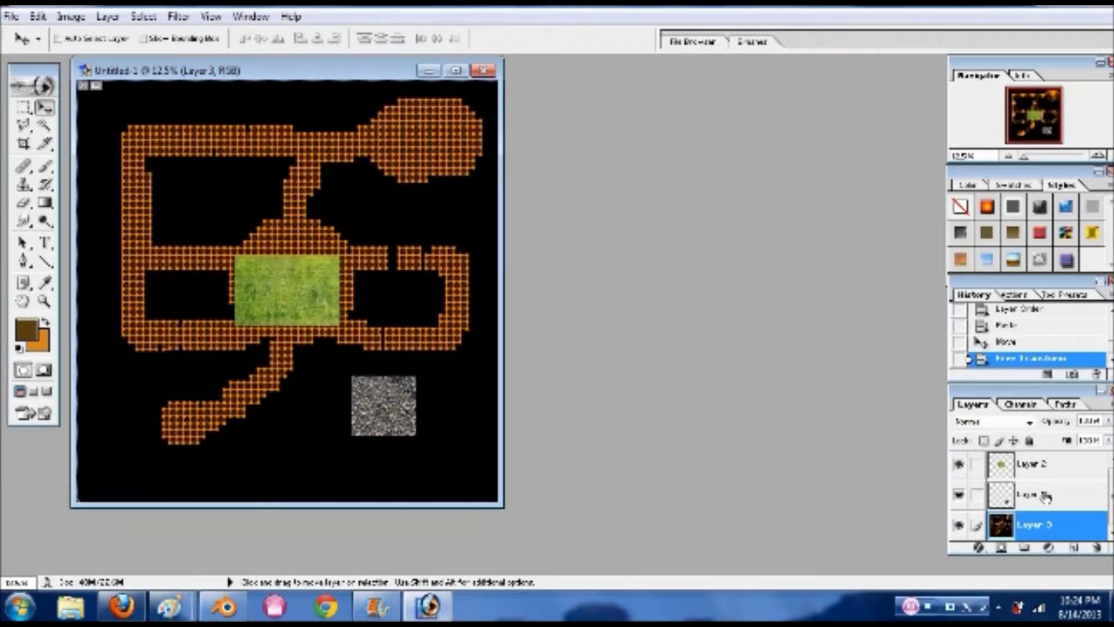
click(1039, 464)
drag(292, 290, 289, 463)
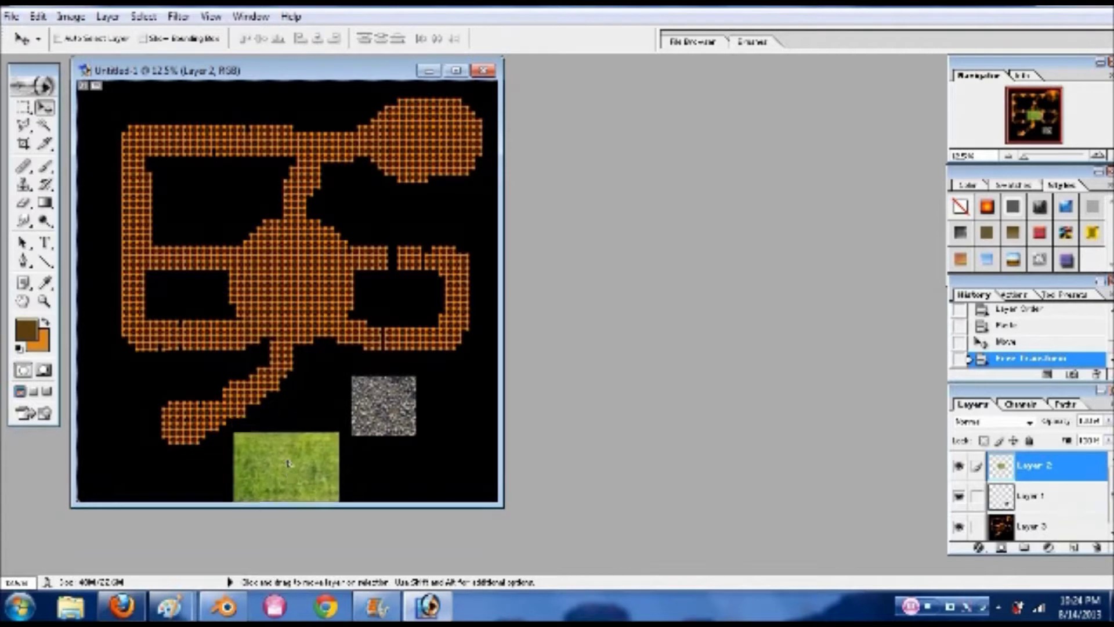
Shift the gravel swatch on Layer 1 slightly right and scale it down to about 42% with Free Transform
click(1063, 504)
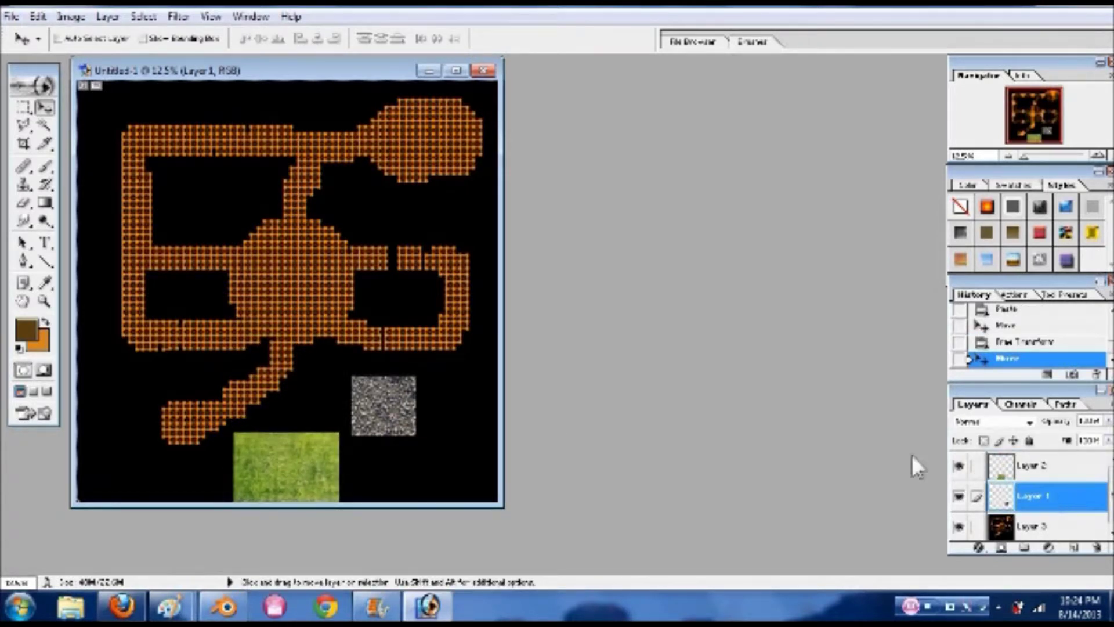
drag(405, 410, 422, 405)
key(m)
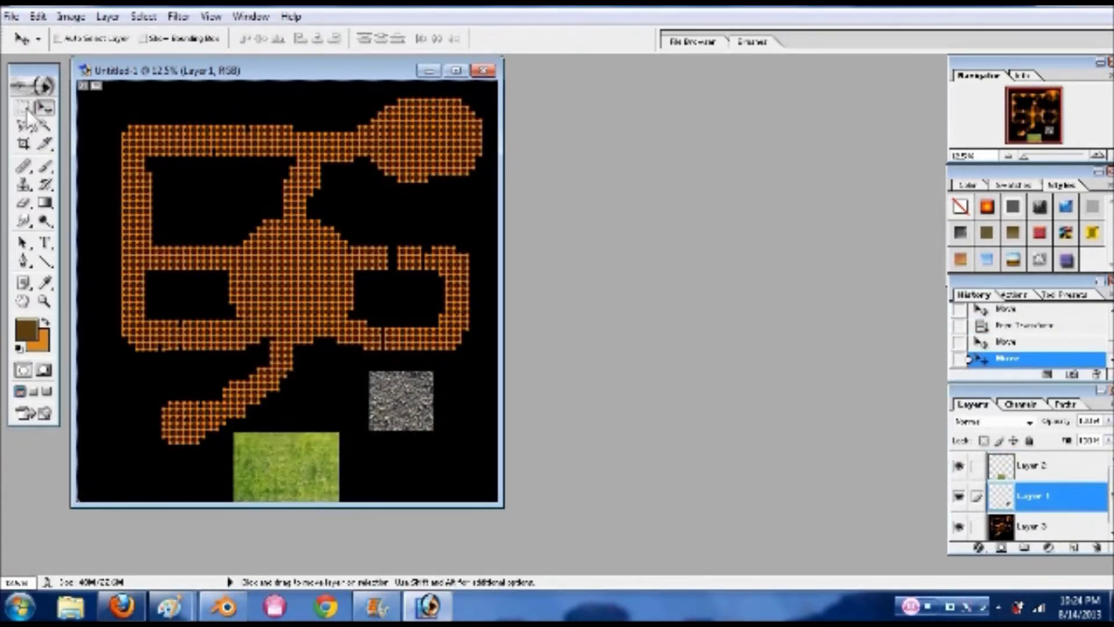
right_click(404, 205)
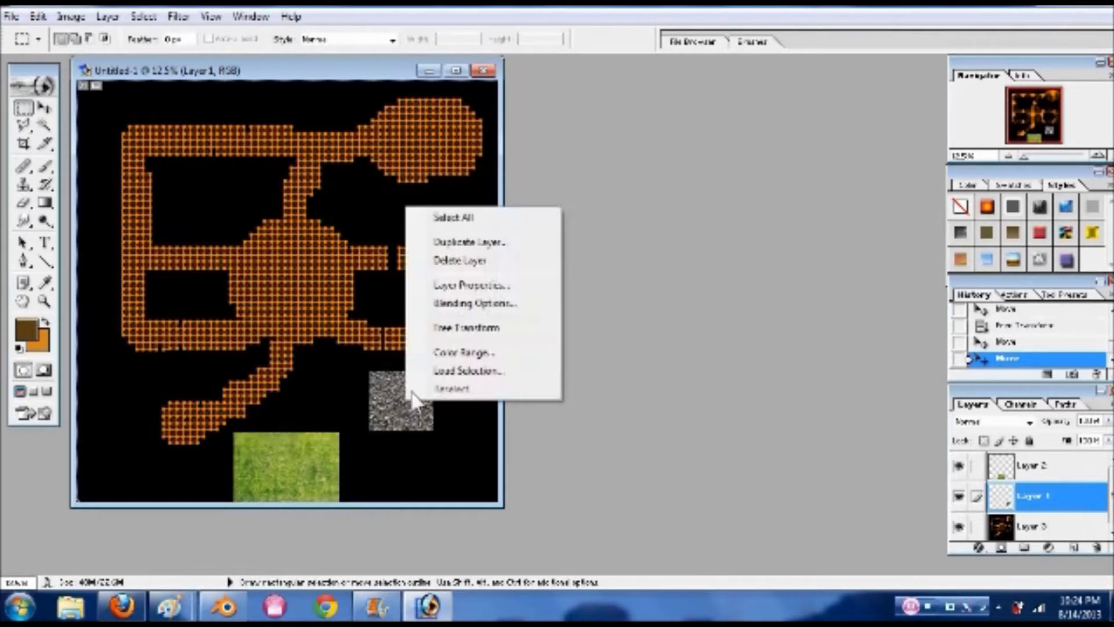
click(486, 323)
drag(369, 369, 405, 403)
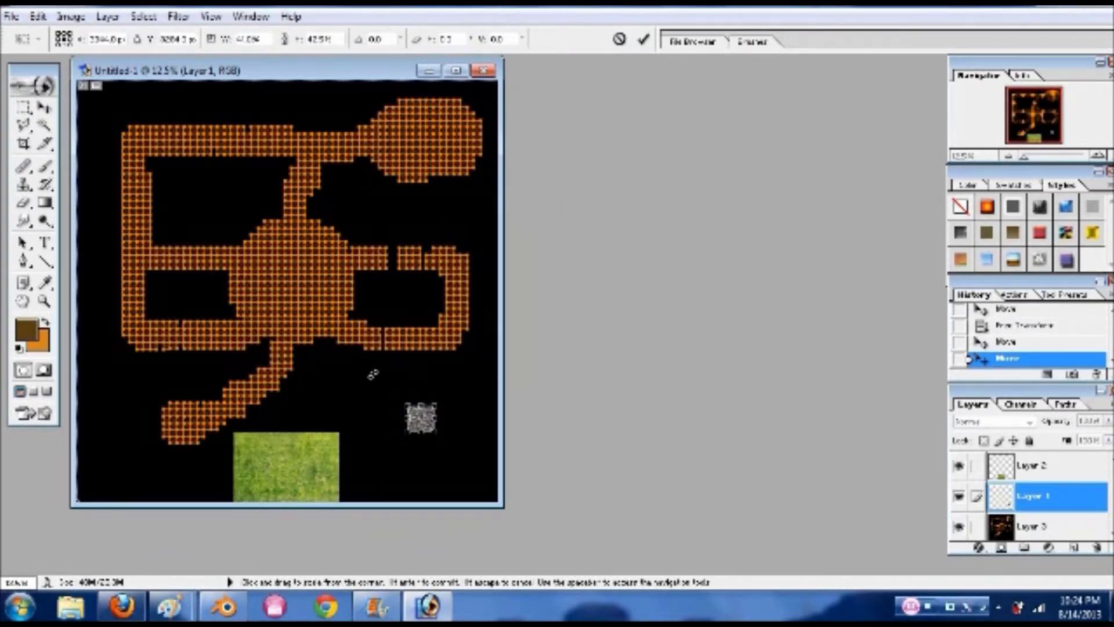
key(v)
click(491, 232)
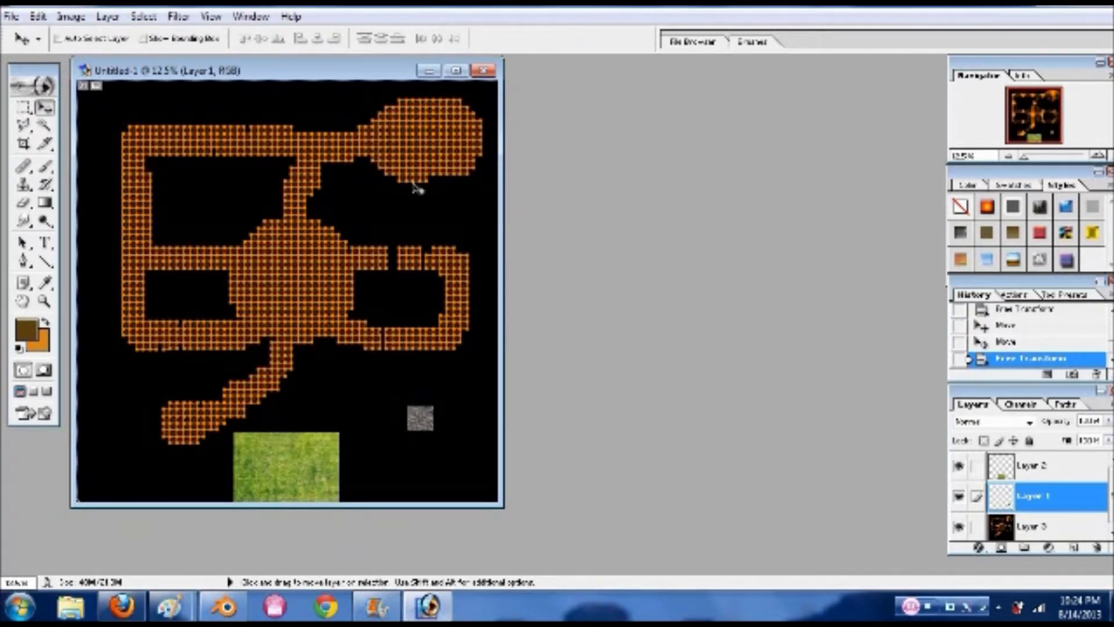
Move the small gravel swatch to the black area just above the map's right-hand loop and activate the Zoom tool
drag(425, 426, 369, 227)
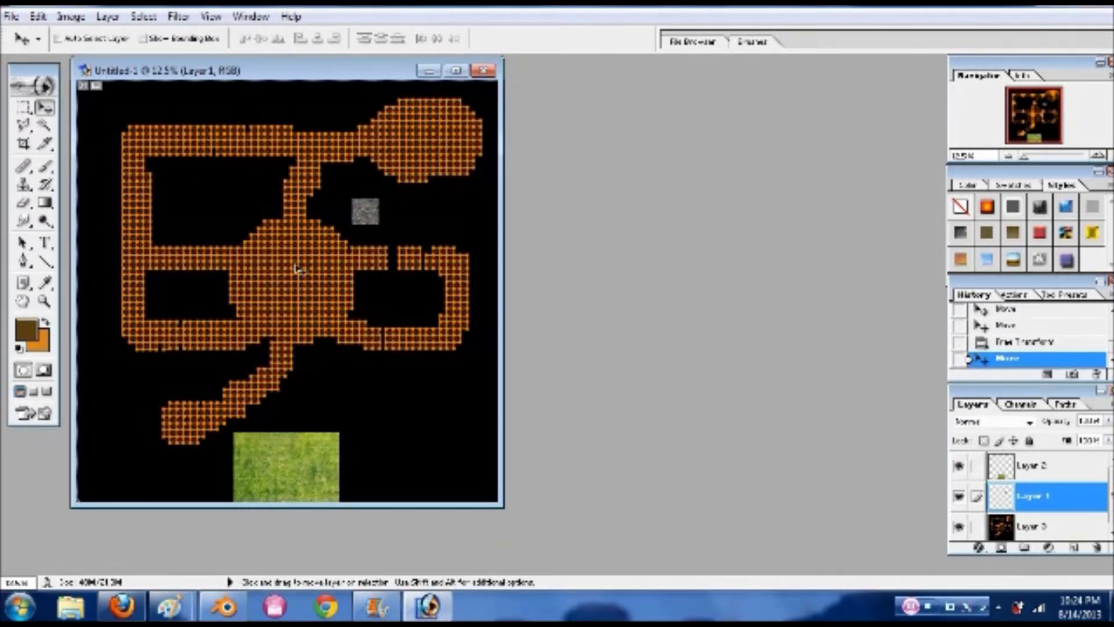
click(44, 301)
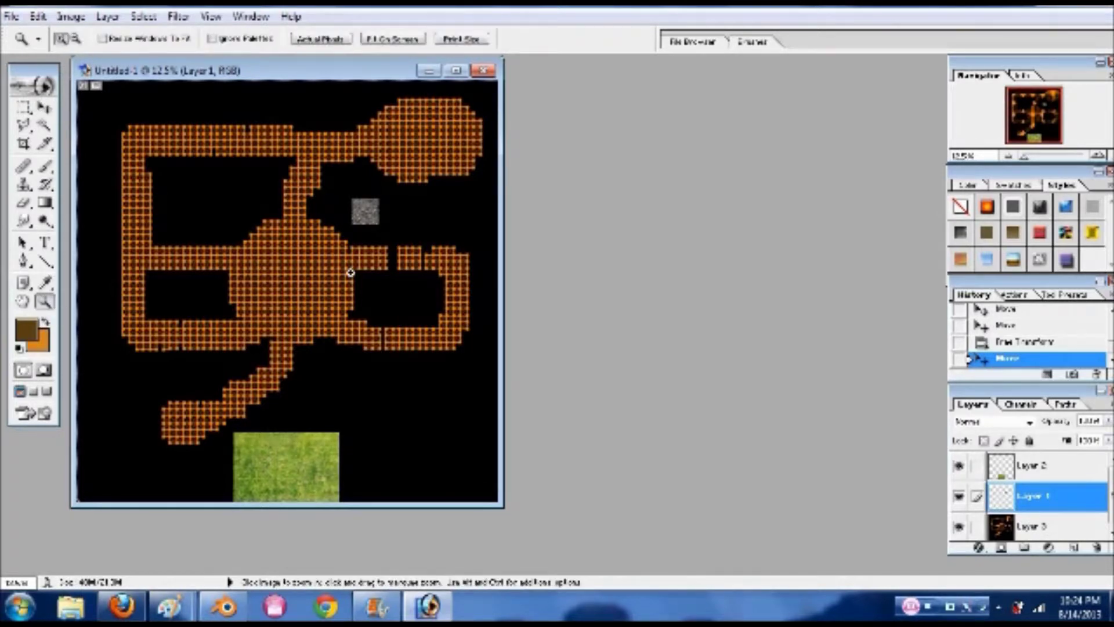
Move the gravel swatch from the black area onto the upper-right part of the map's large central area
click(358, 238)
click(250, 311)
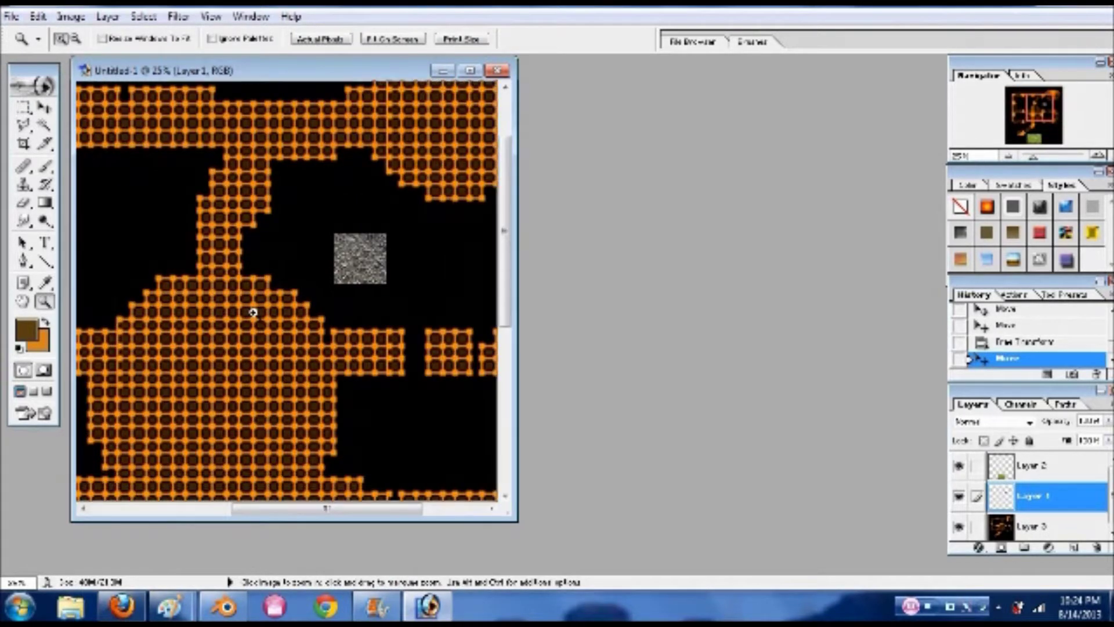
click(253, 313)
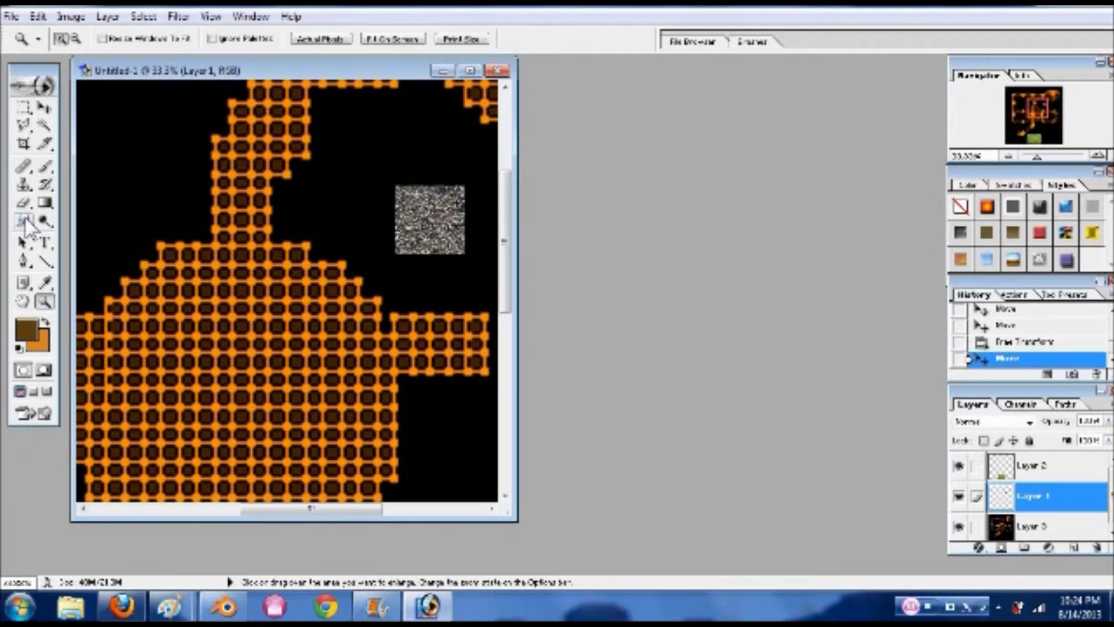
click(25, 222)
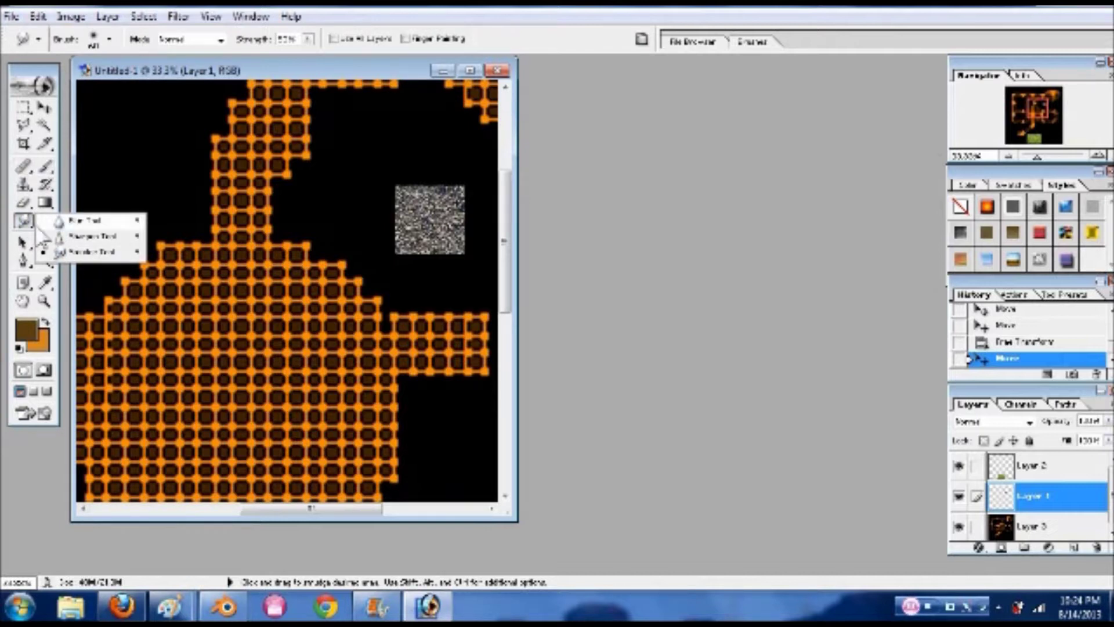
click(26, 228)
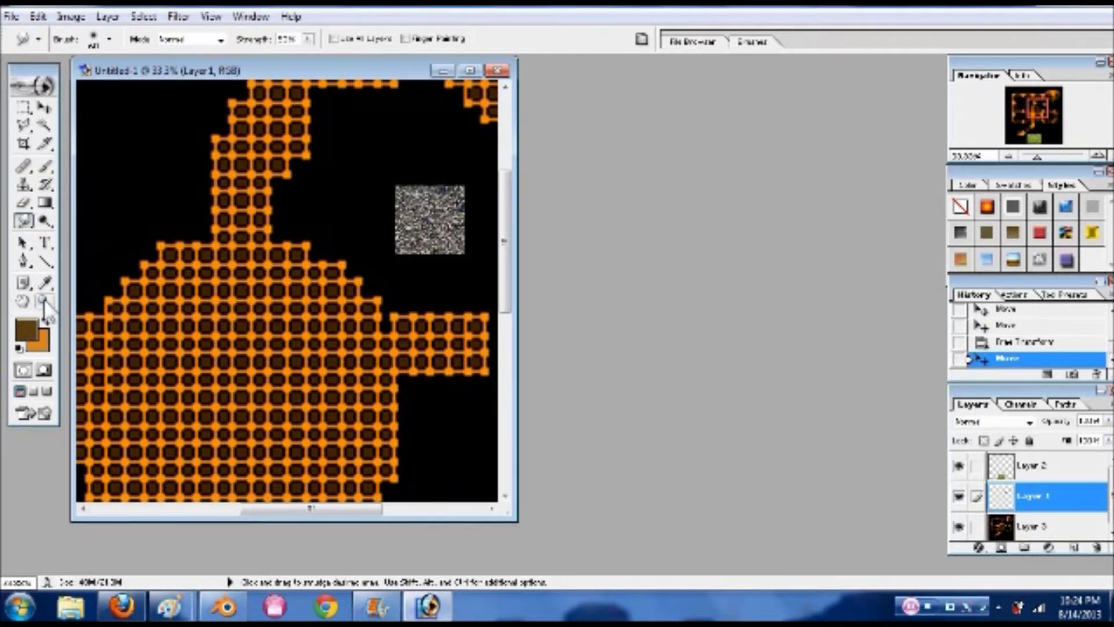
click(44, 107)
drag(441, 228, 322, 331)
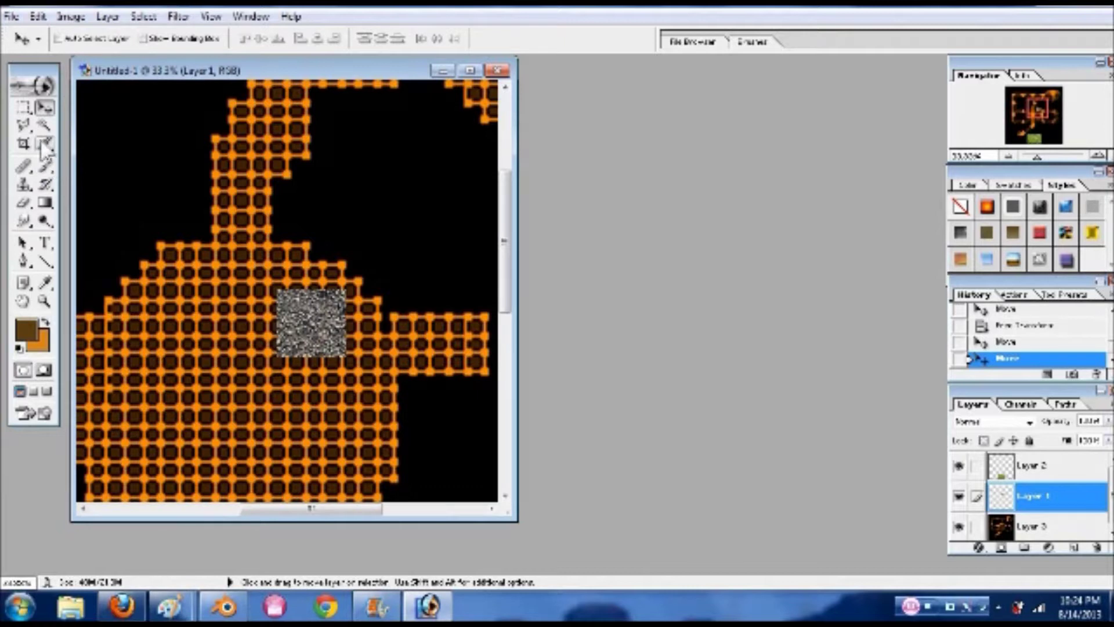
Try outlining the area around the gravel swatch with the Patch tool, and discard the selection
click(23, 168)
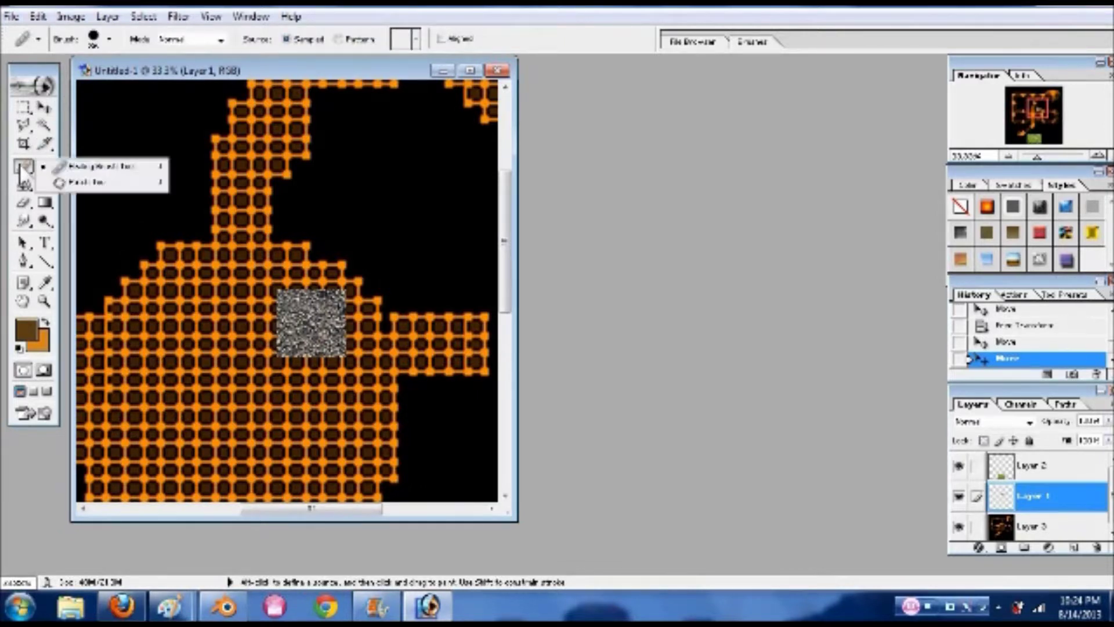
click(84, 182)
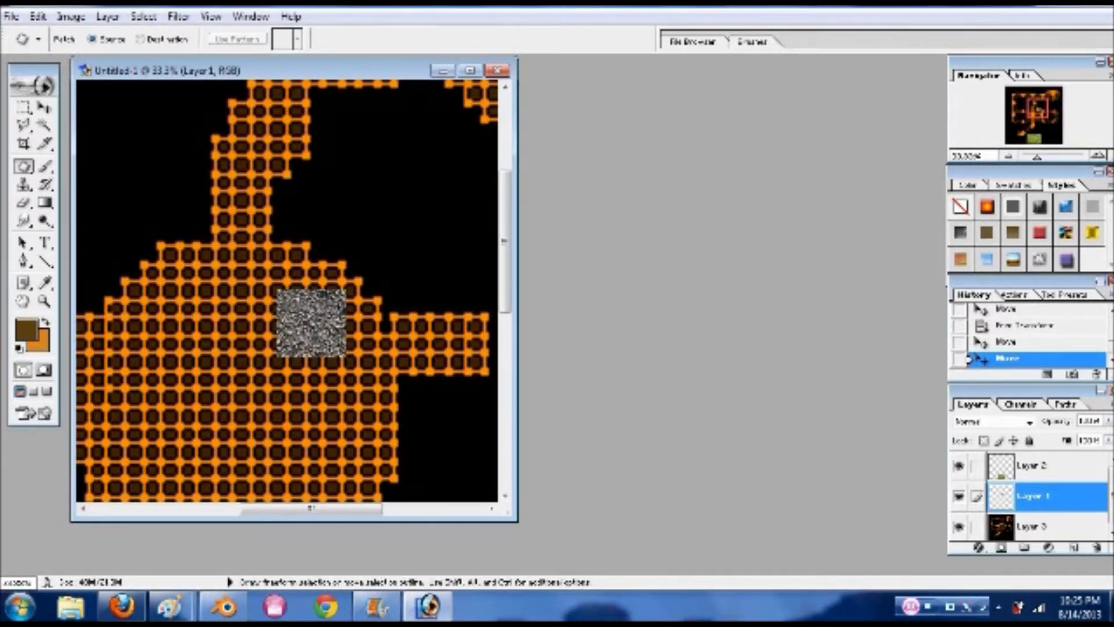
key(space)
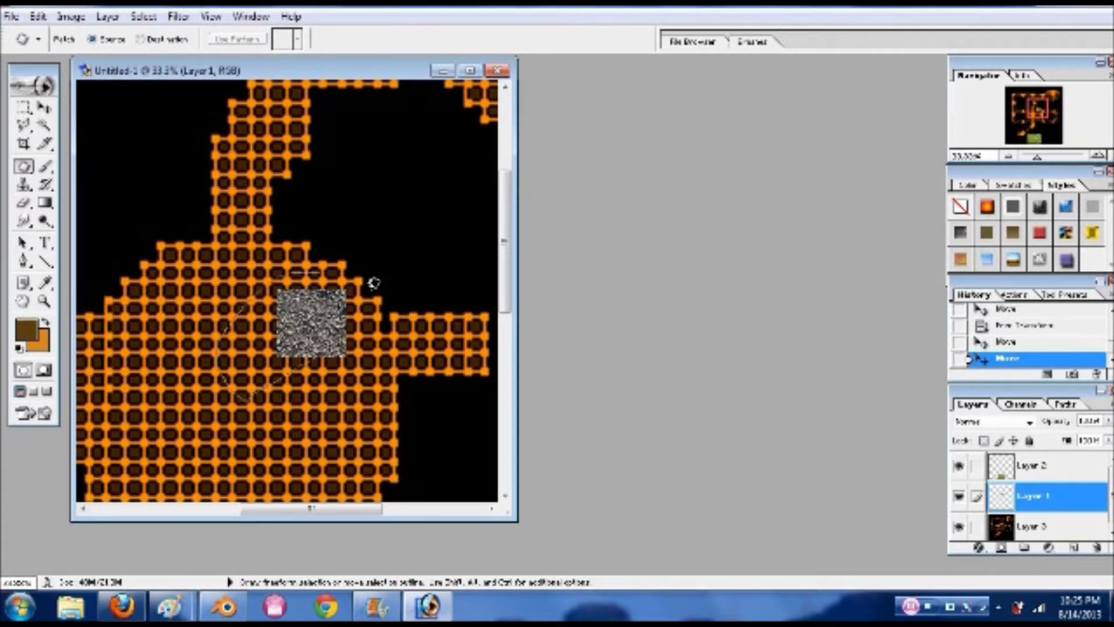
drag(251, 399, 248, 397)
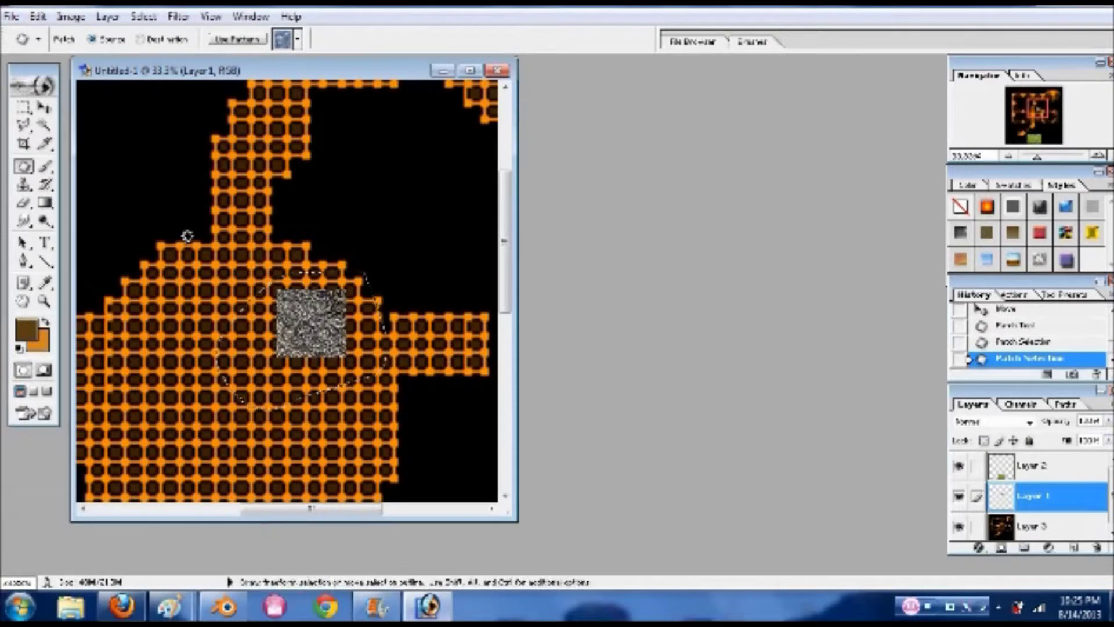
click(298, 39)
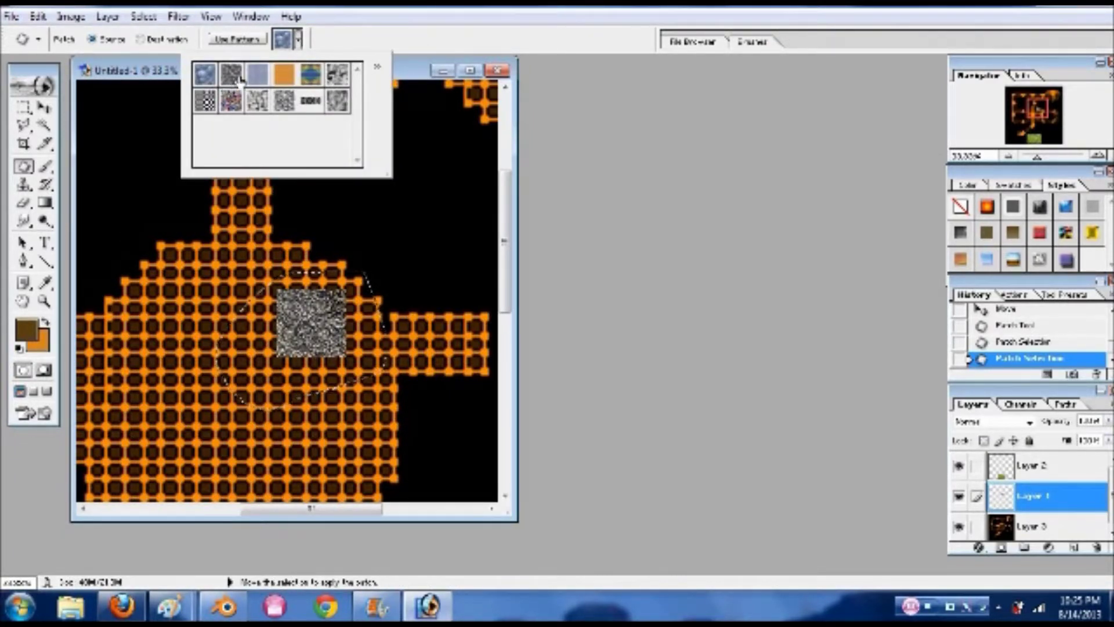
click(417, 74)
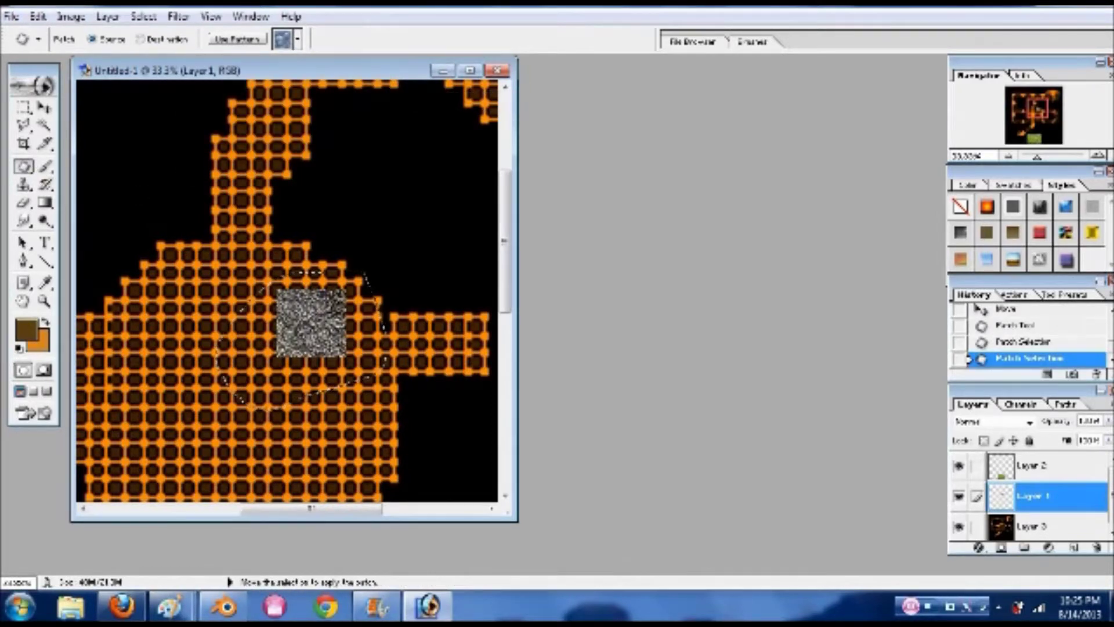
drag(23, 167, 69, 165)
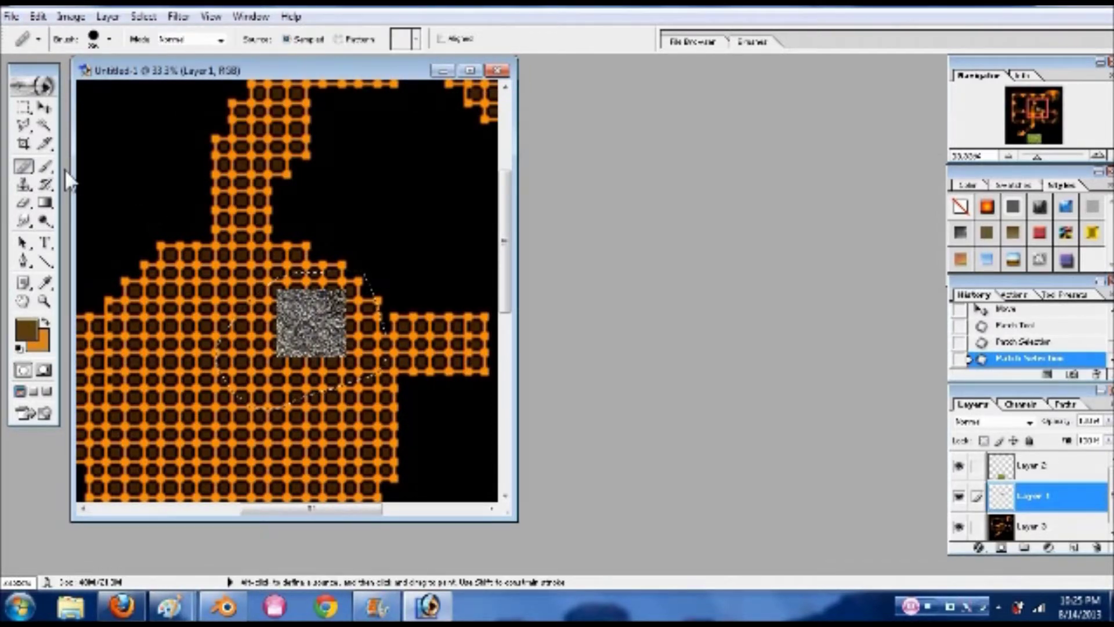
key(ctrl+d)
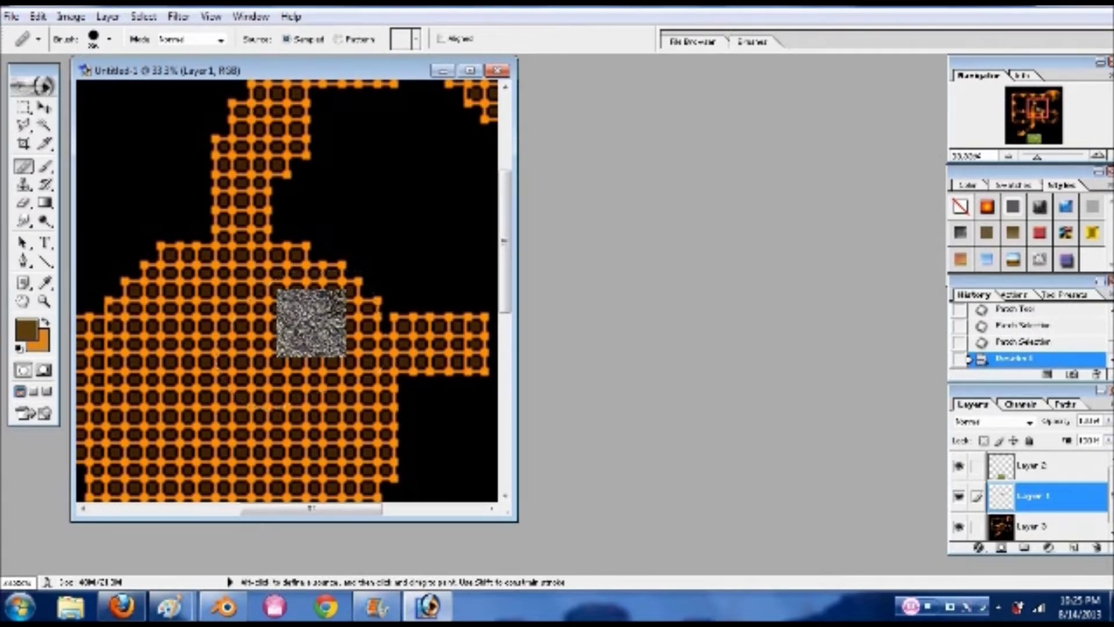
Enlarge the Healing Brush, sample the centre of the gravel swatch and try to heal the map area beside its left edge
click(319, 323)
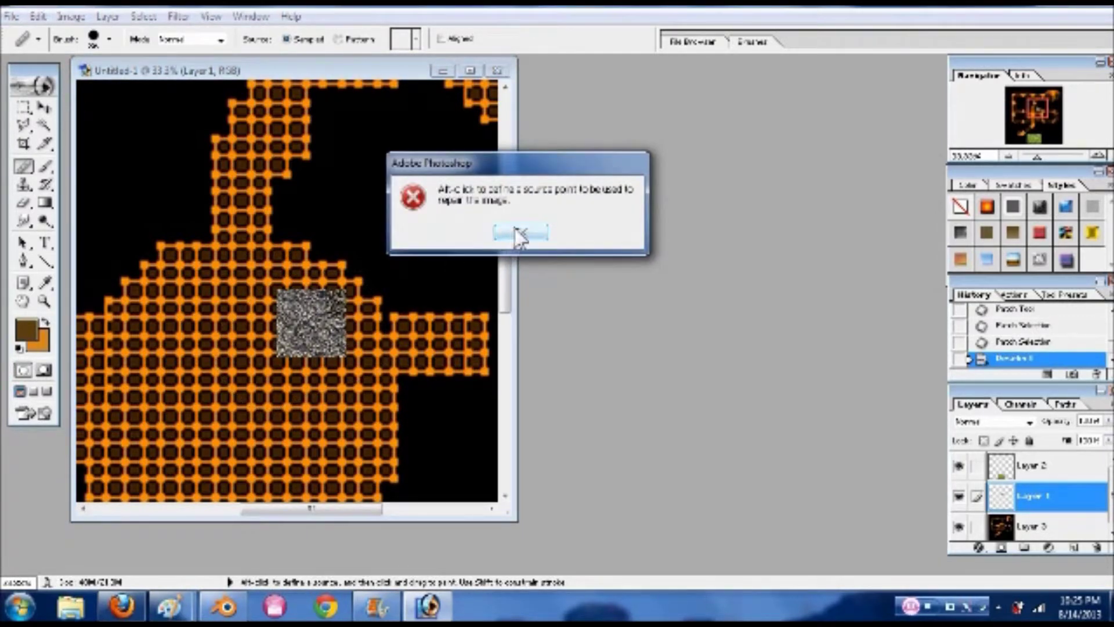
click(520, 234)
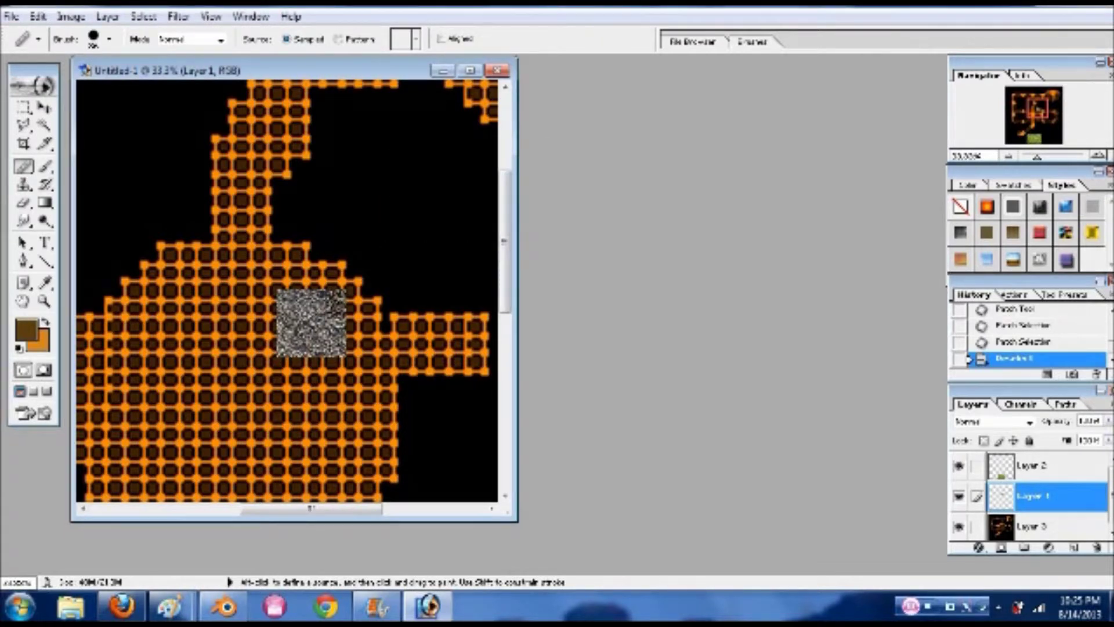
key(])
key(])
key(alt)
alt+click(311, 323)
click(266, 350)
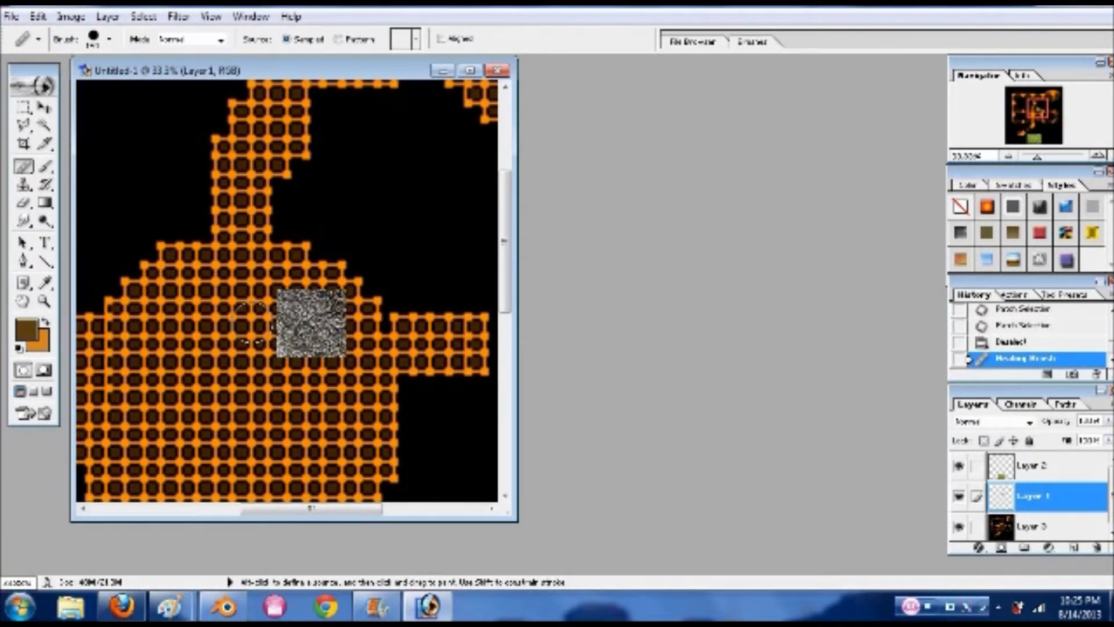
click(254, 325)
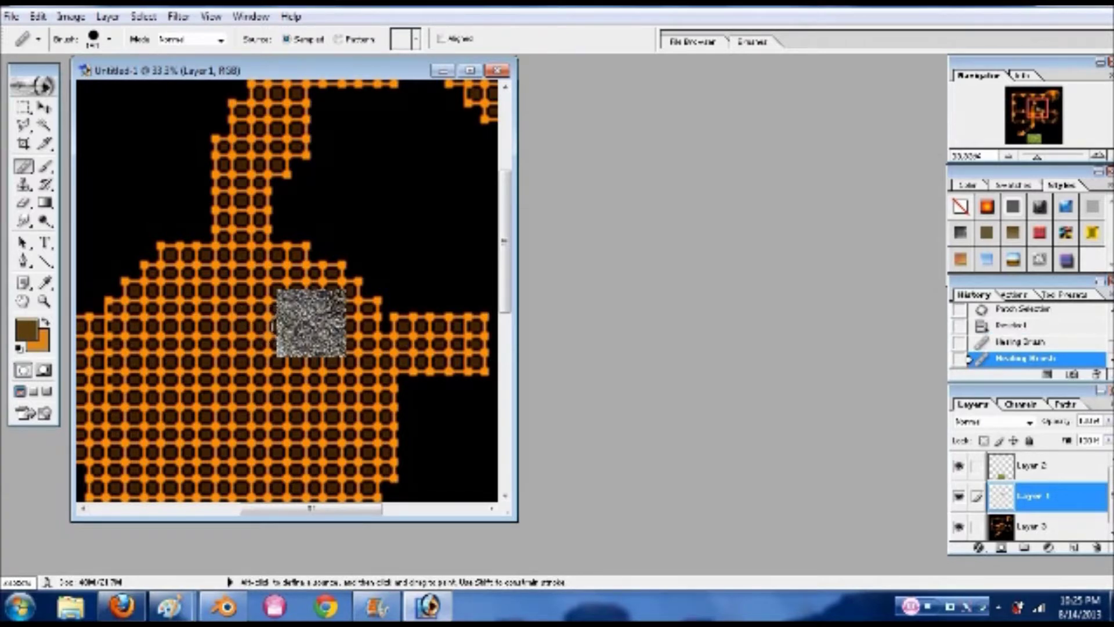
Resample the gravel near the swatch's lower-right corner and try the Healing Brush on the map below it
key(alt)
alt+click(342, 344)
click(381, 412)
scroll(367, 360, up, 3)
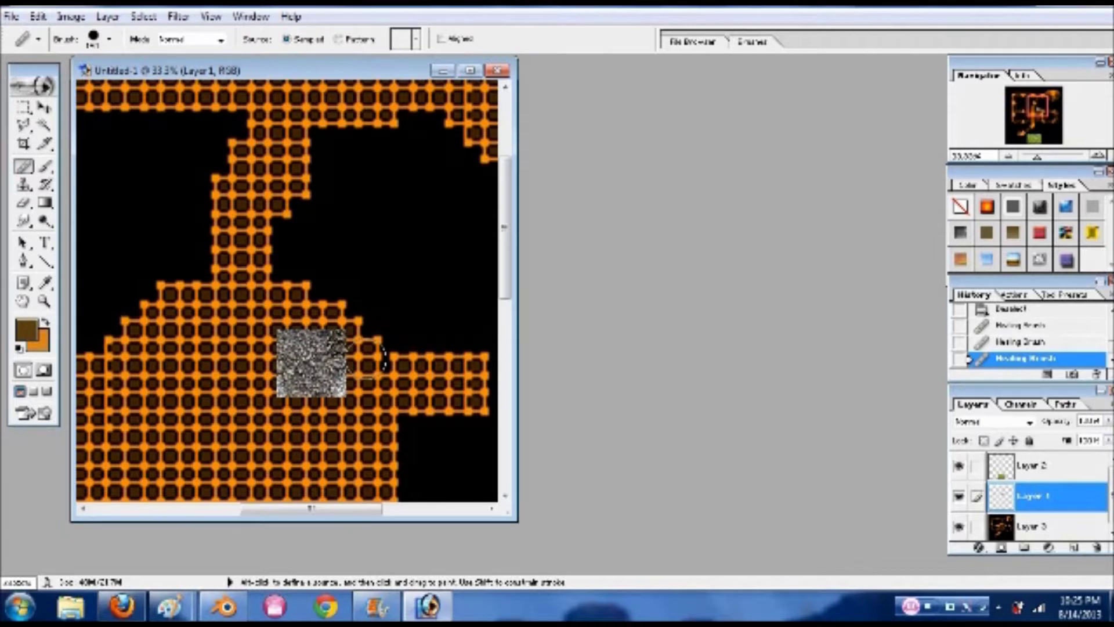
scroll(367, 360, down, 2)
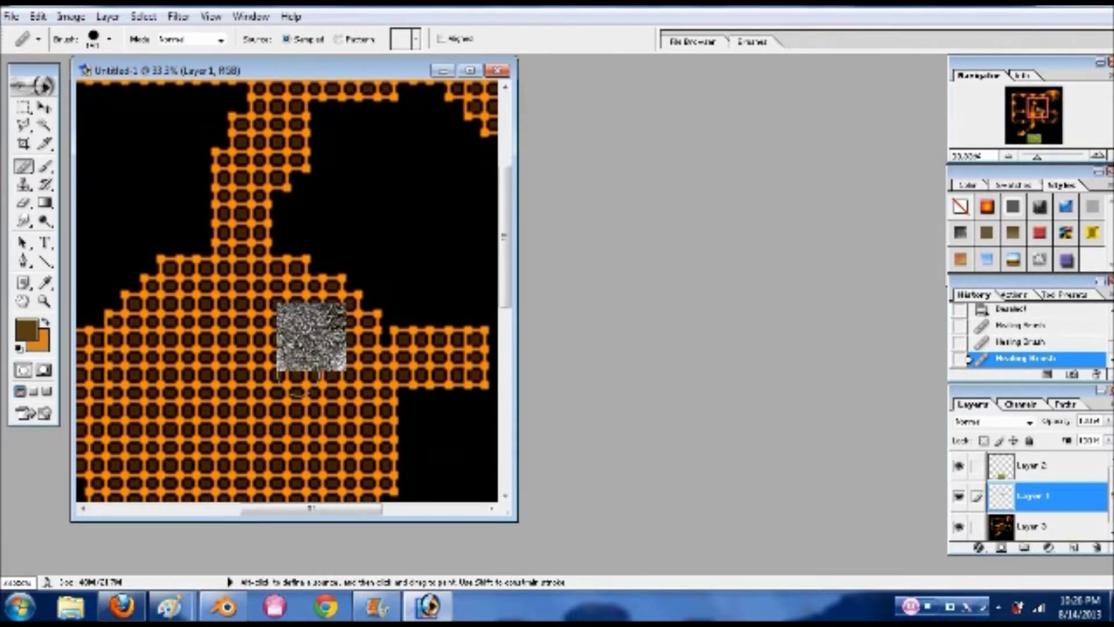
Select the whole gravel swatch with a rectangular marquee
click(23, 108)
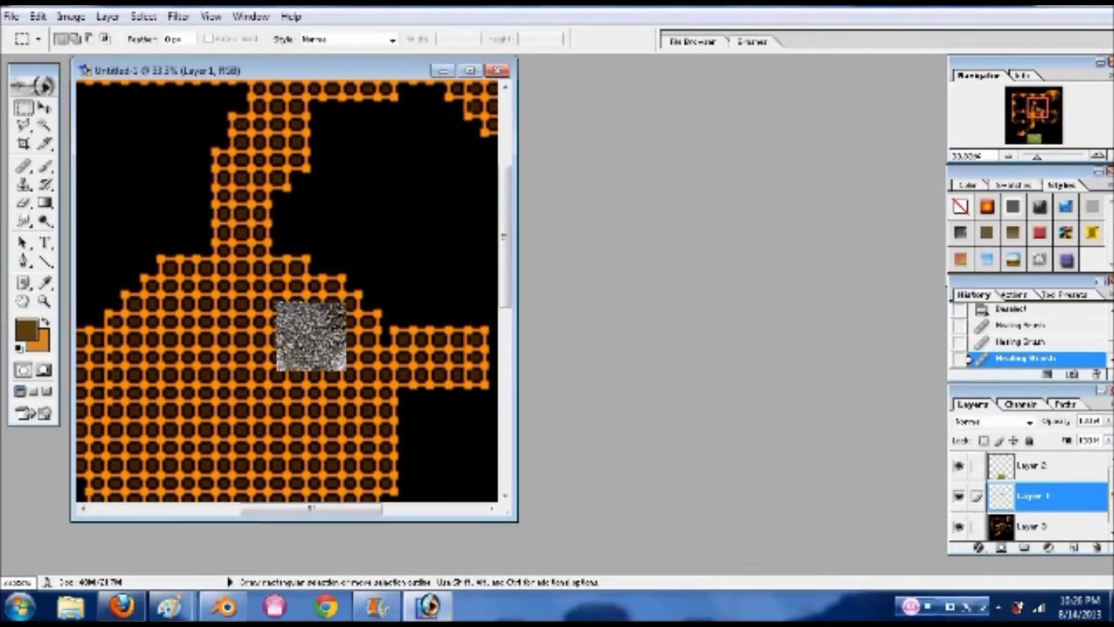
drag(347, 372, 276, 301)
right_click(319, 342)
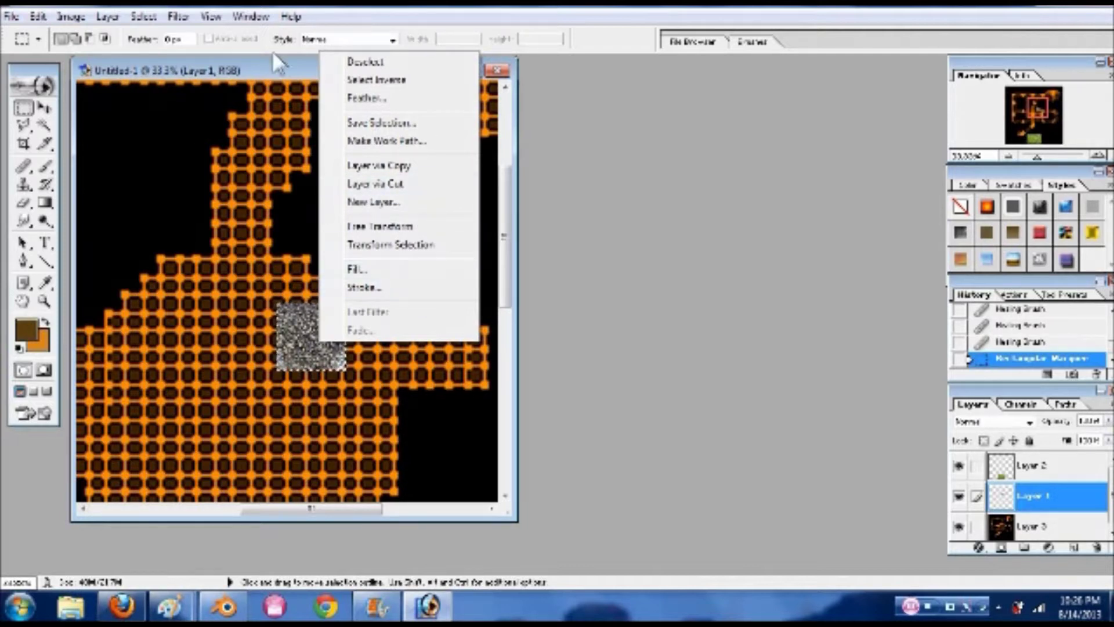
click(250, 73)
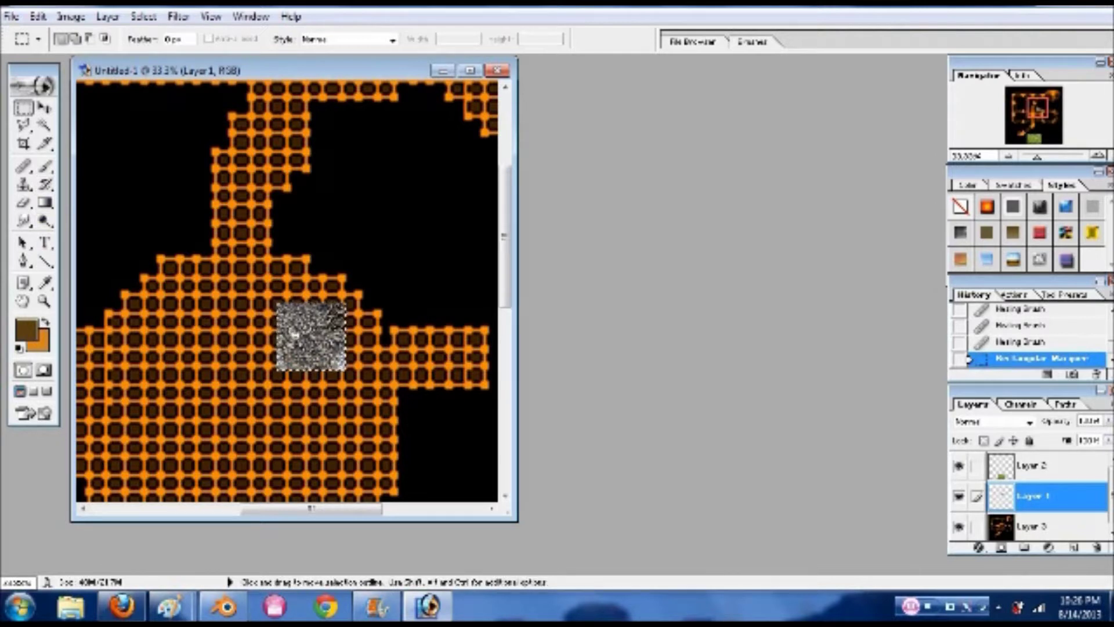
scroll(280, 378, down, 3)
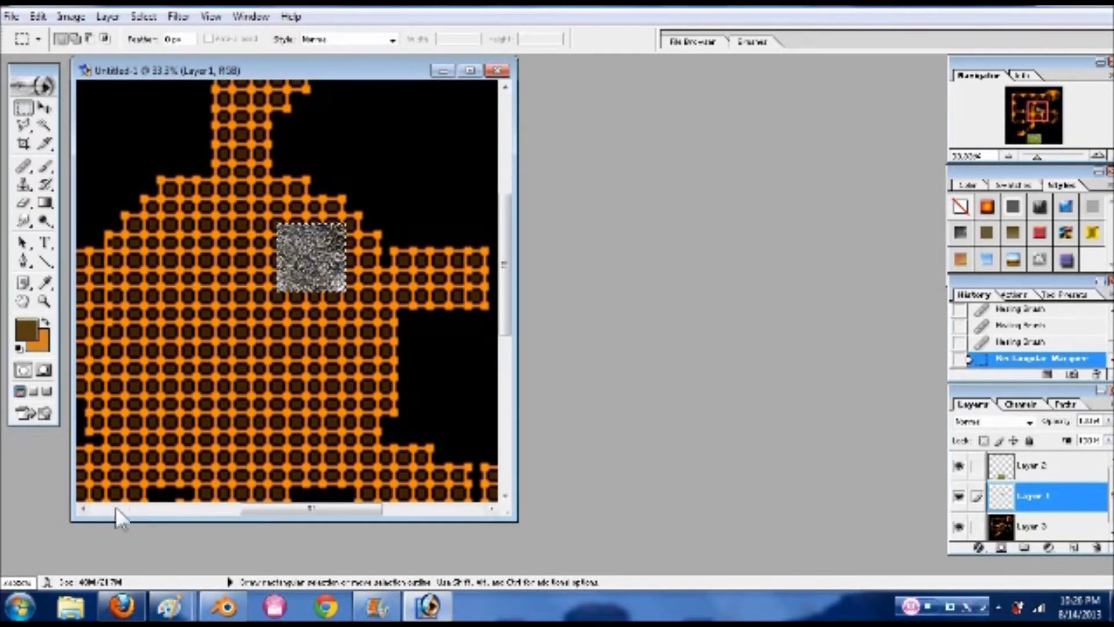
click(83, 508)
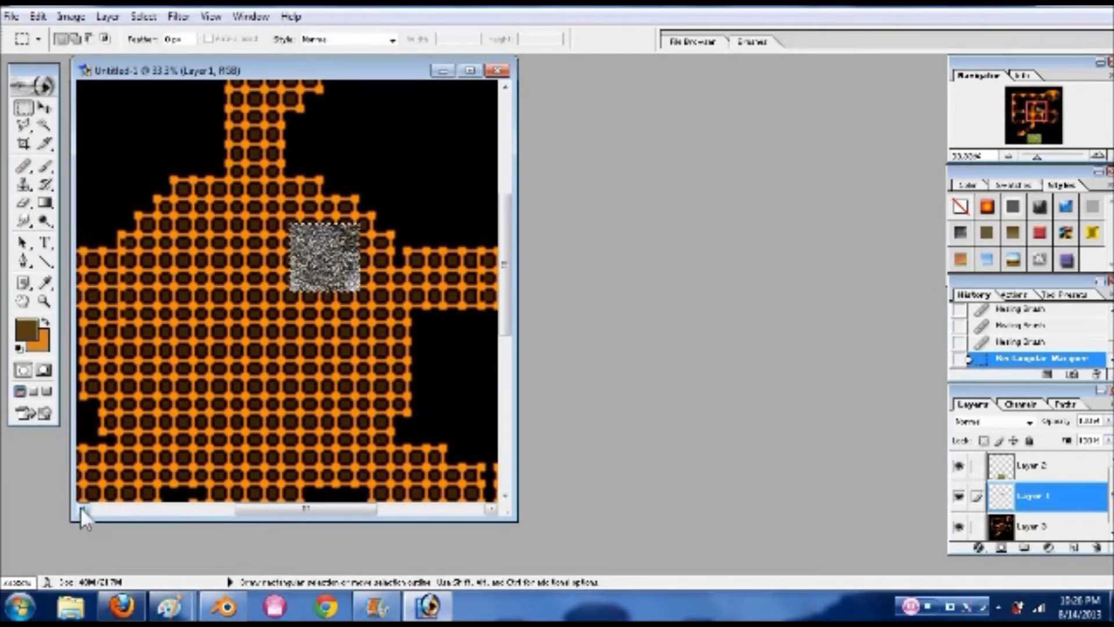
click(44, 301)
alt+click(327, 315)
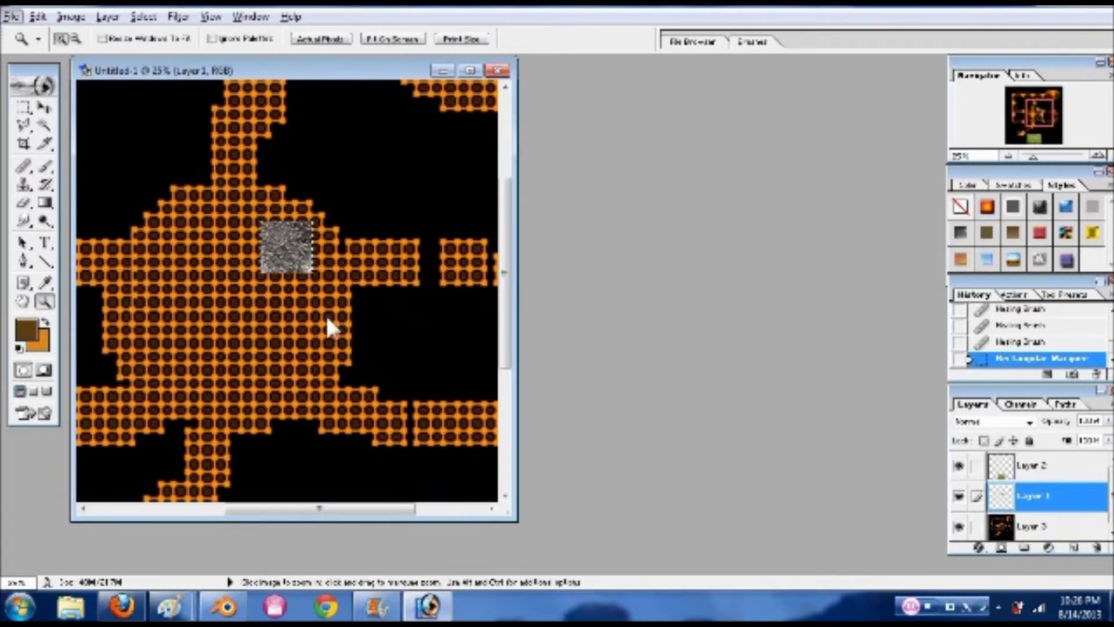
alt+click(310, 304)
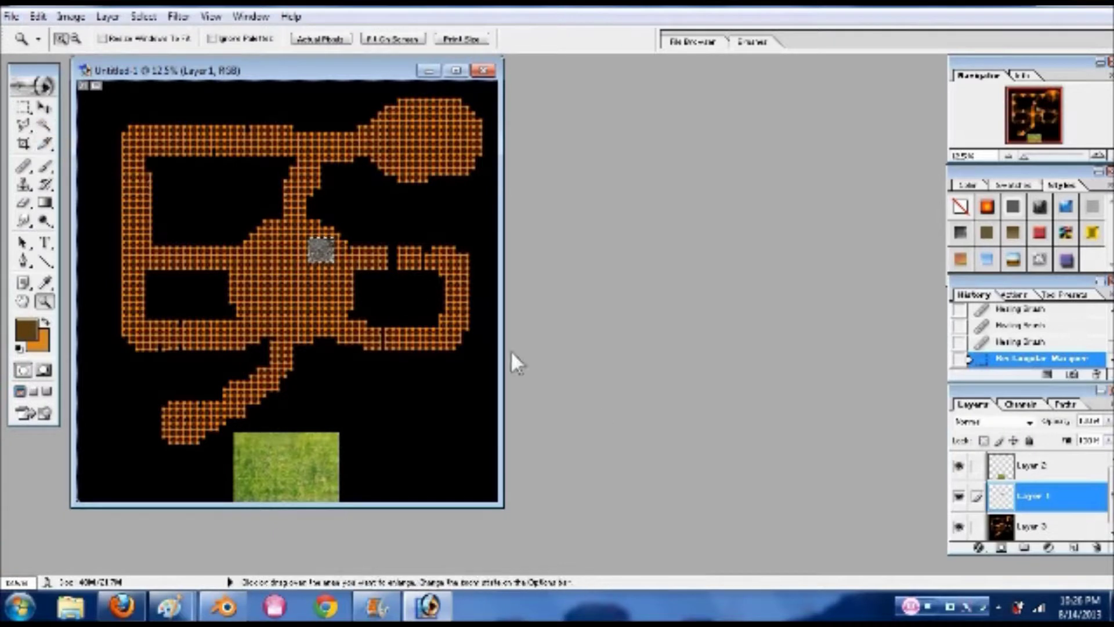
click(1034, 528)
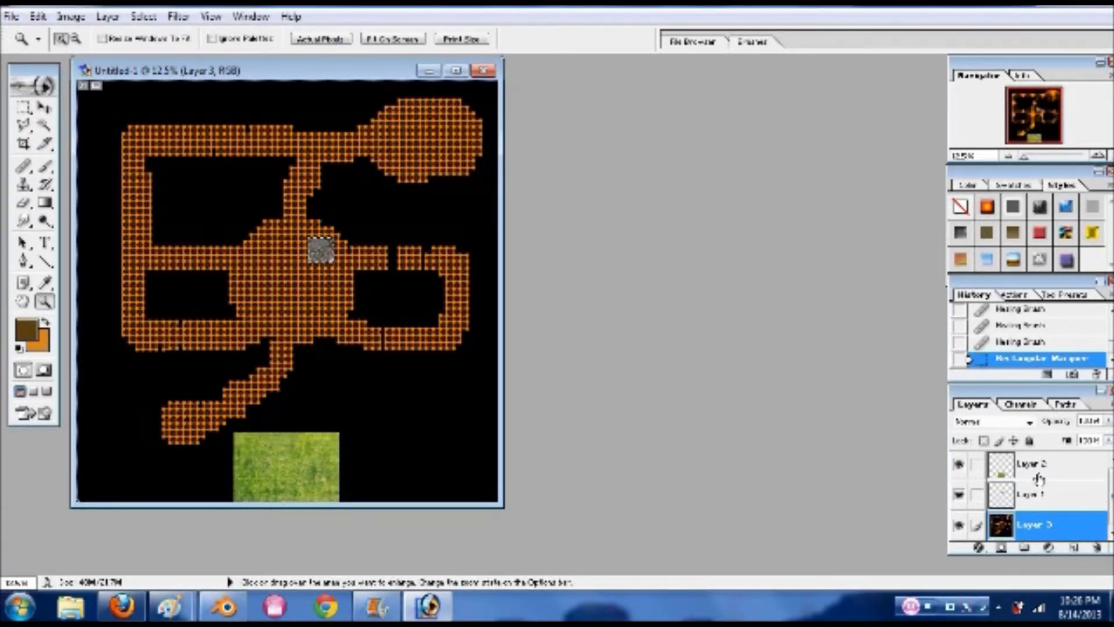
scroll(1039, 480, up, 1)
click(1040, 505)
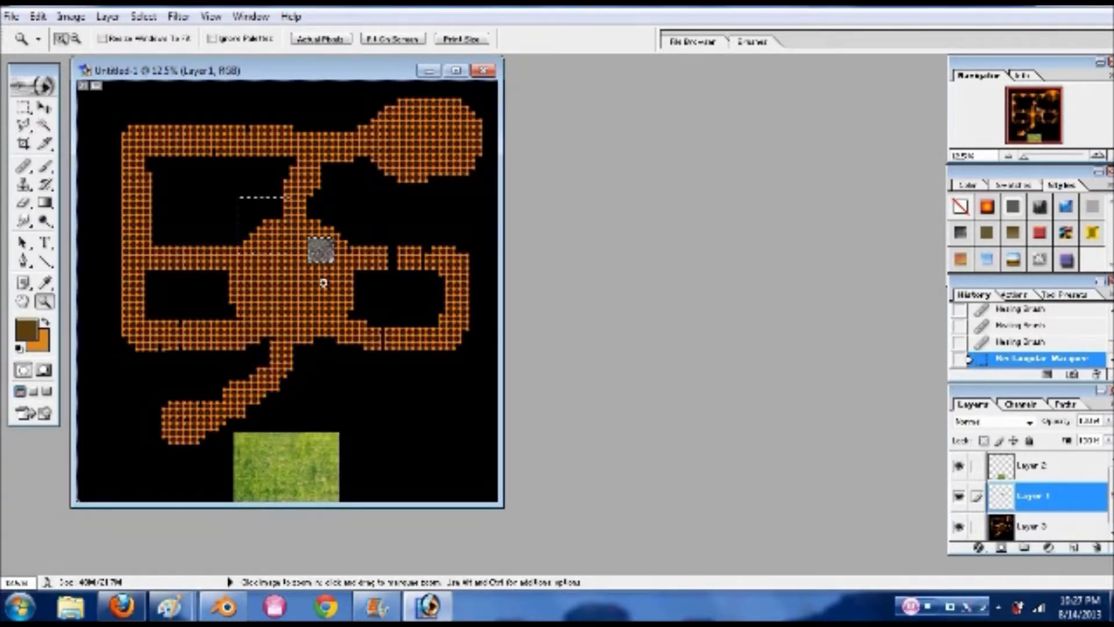
Retouch the selected gravel swatch on Layer 1 with the Healing Brush
drag(324, 282, 386, 316)
click(335, 296)
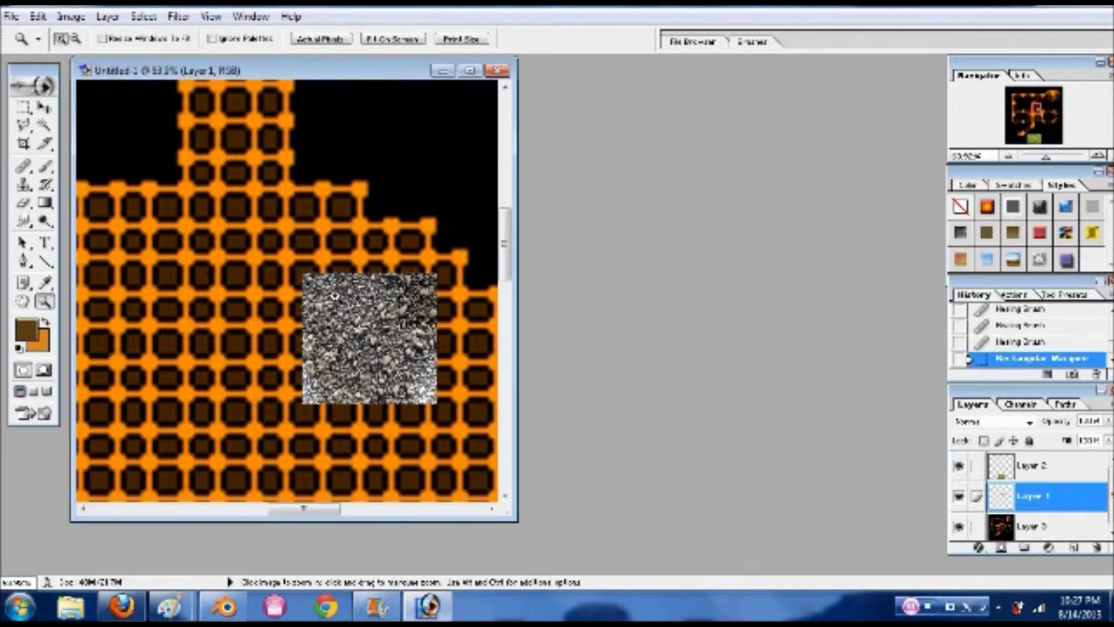
click(28, 167)
click(91, 169)
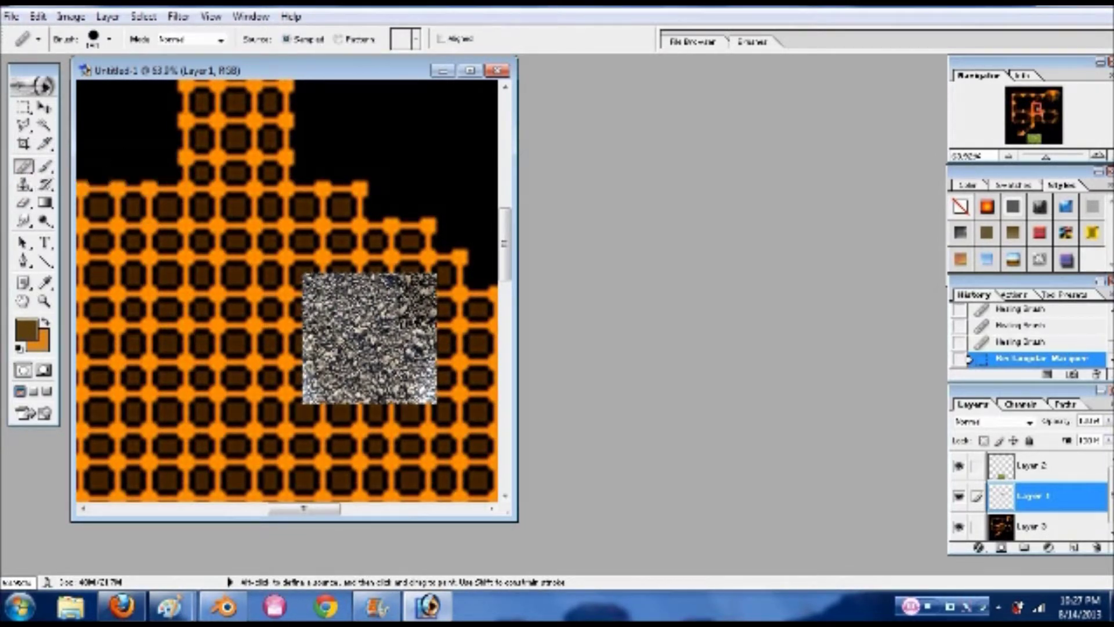
scroll(444, 370, up, 2)
scroll(444, 369, down, 2)
scroll(342, 464, down, 4)
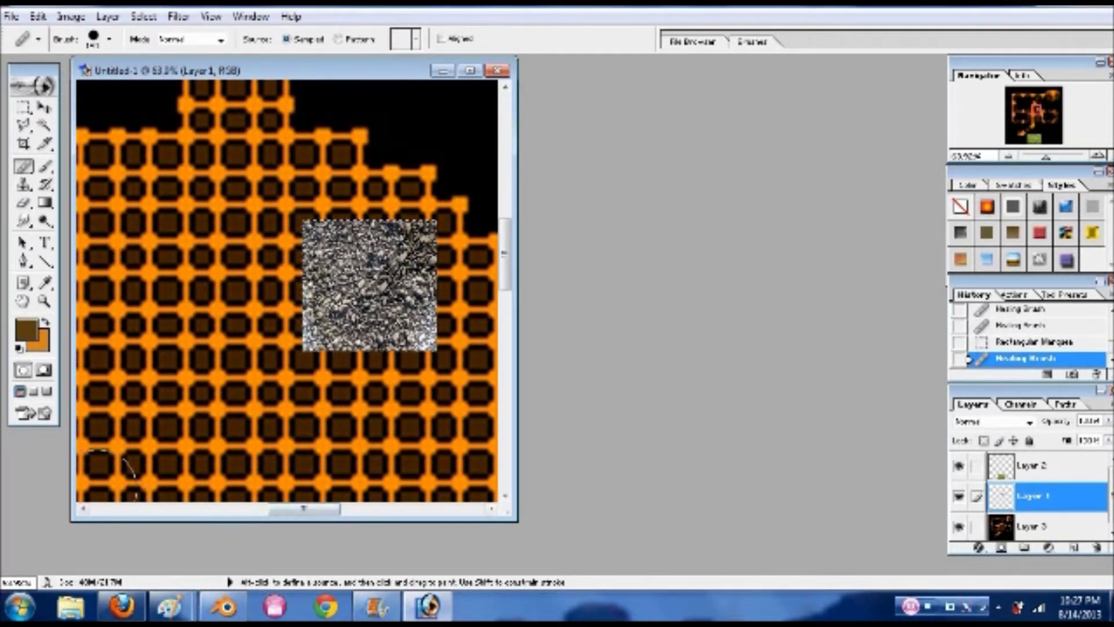
Copy the selected gravel swatch and paste it as a new layer above Layer 1
click(43, 300)
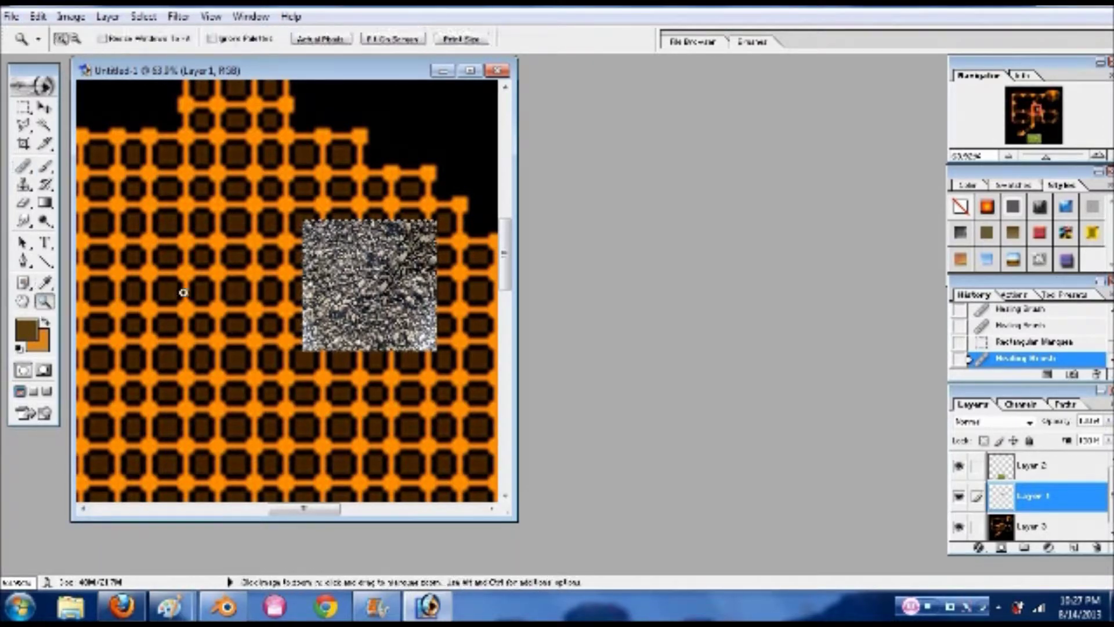
alt+click(209, 274)
alt+click(209, 274)
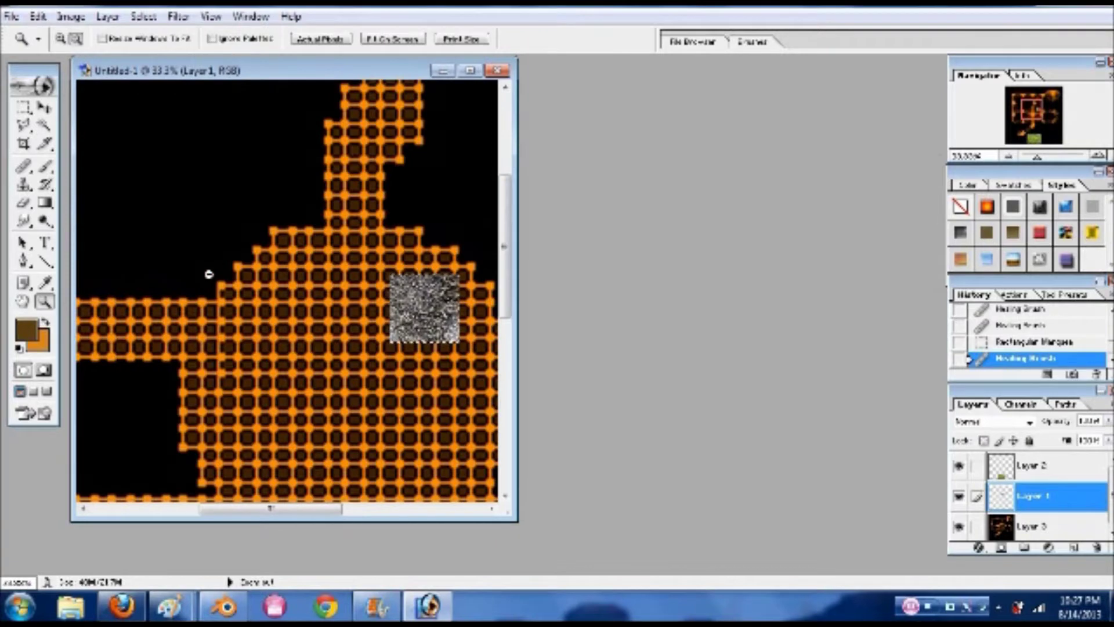
click(23, 107)
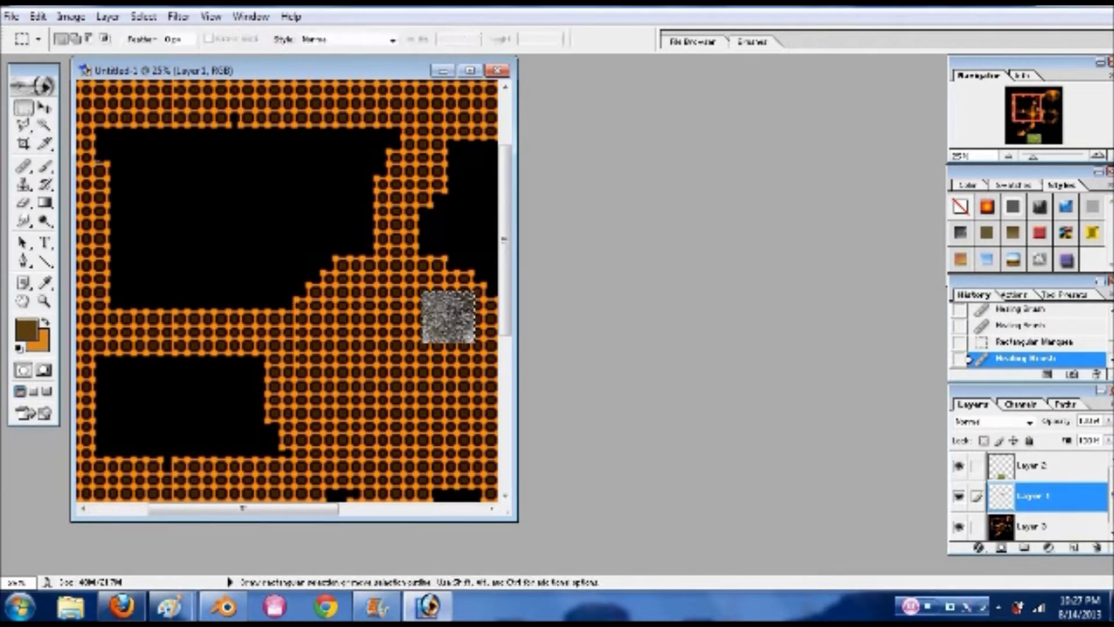
key(ctrl+c)
key(ctrl+v)
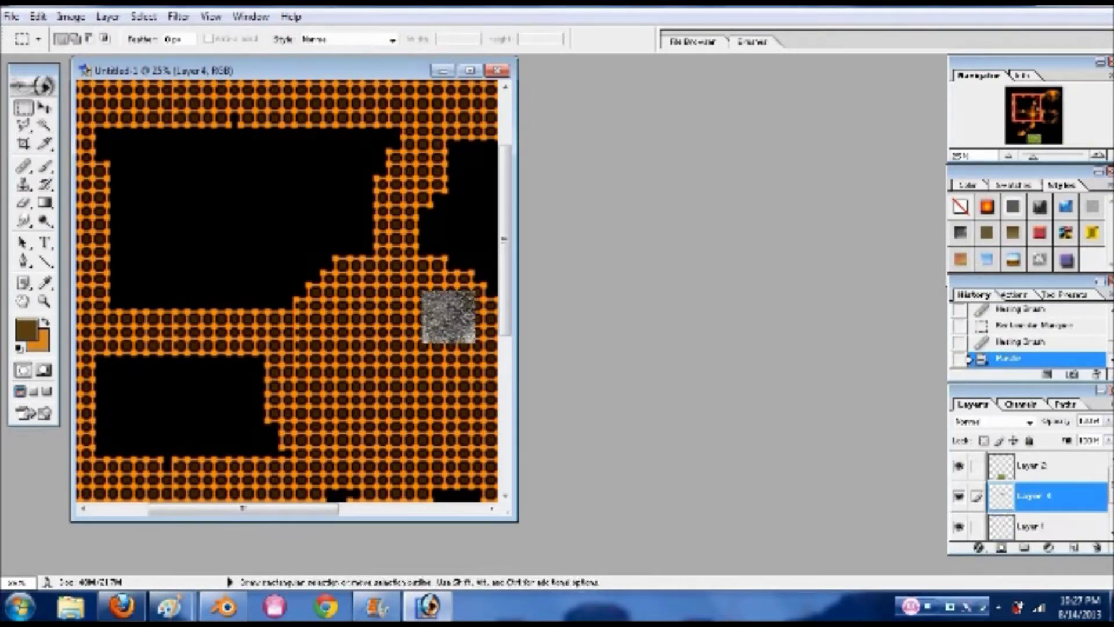
Move the pasted gravel copy on Layer 4 flush against the right side of the original swatch
scroll(307, 248, down, 3)
drag(244, 509, 198, 482)
mouse_move(507, 334)
mouse_down()
mouse_move(510, 165)
mouse_move(510, 320)
mouse_up()
drag(259, 508, 405, 510)
click(44, 108)
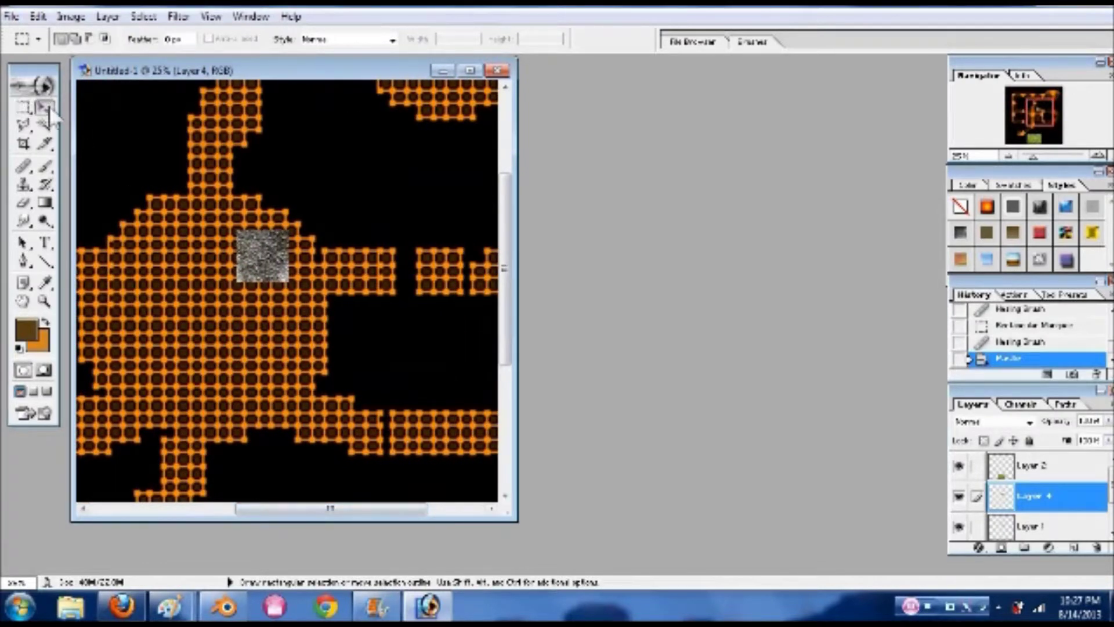
alt+drag(264, 266, 317, 265)
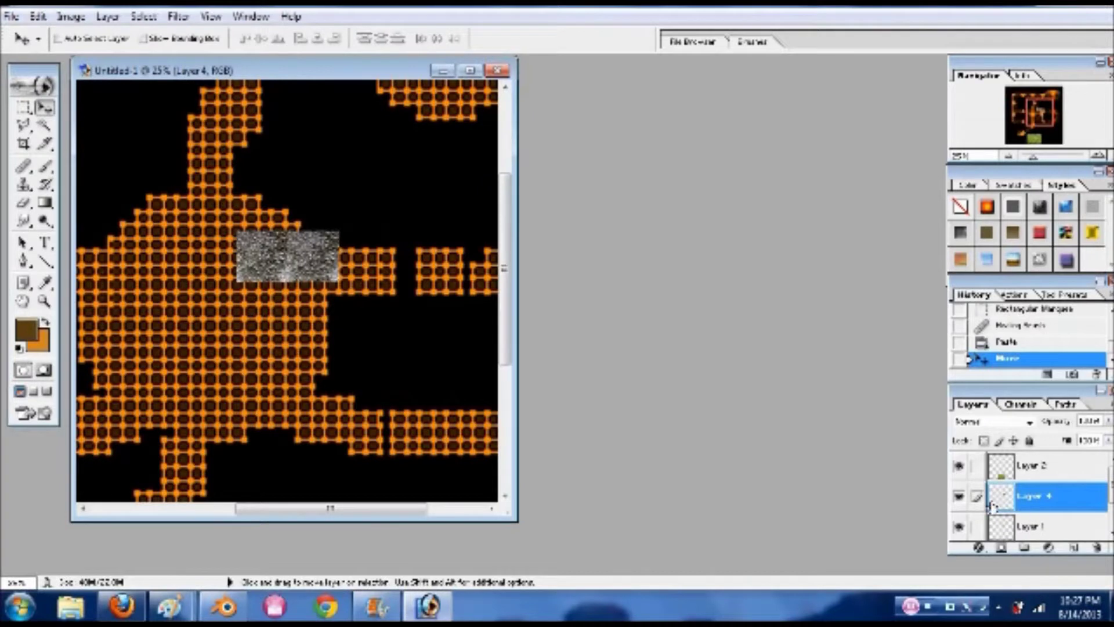
Delete Layer 4 with the pasted gravel copy
right_click(1046, 509)
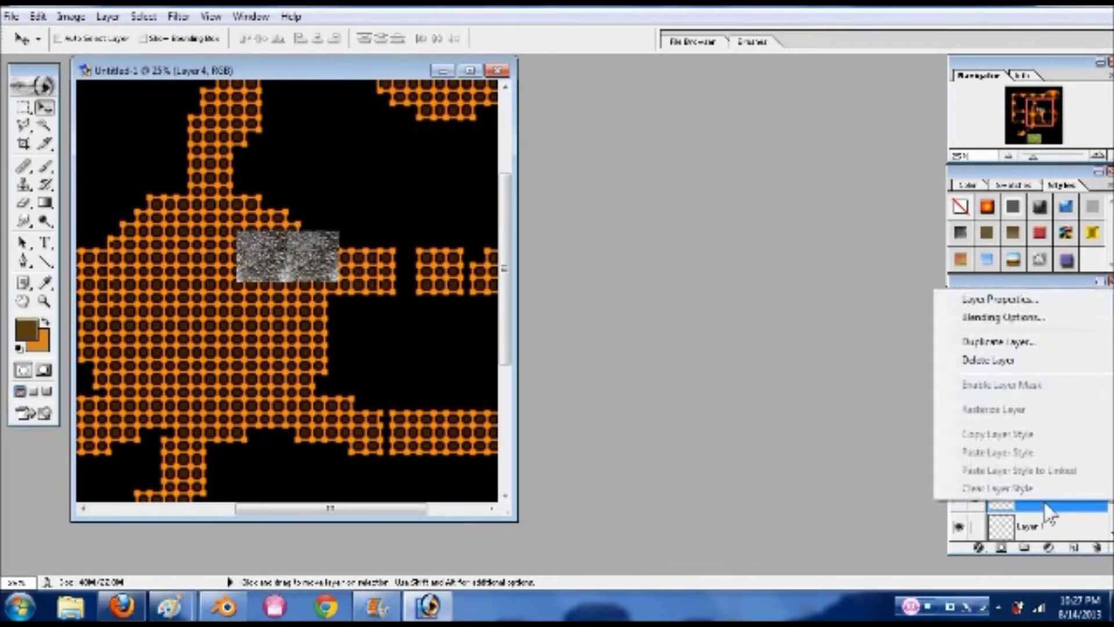
click(1022, 362)
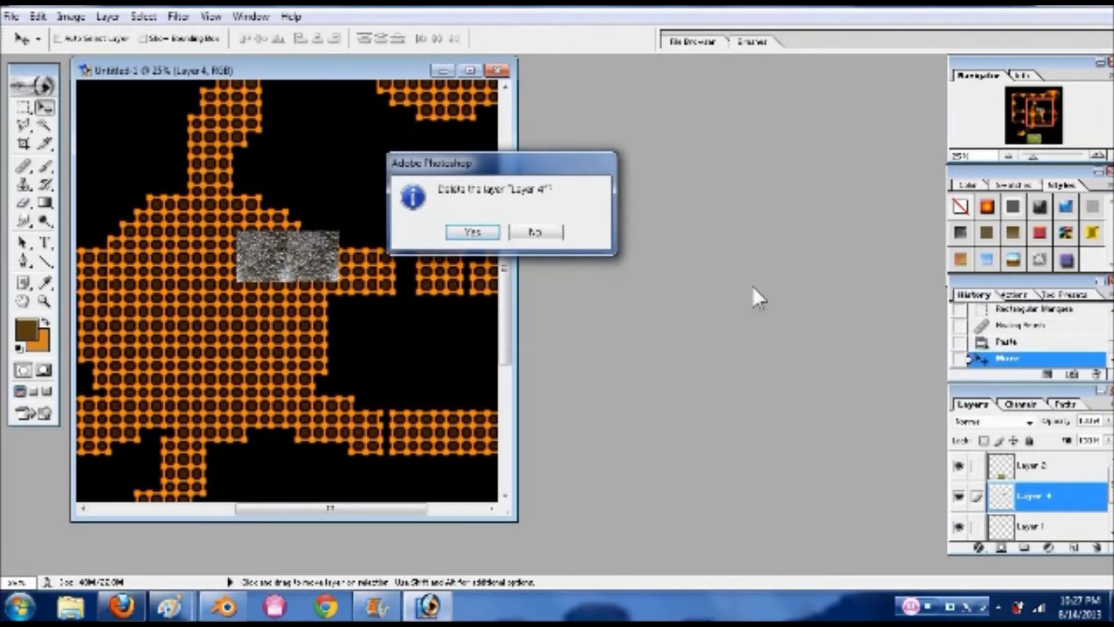
click(482, 235)
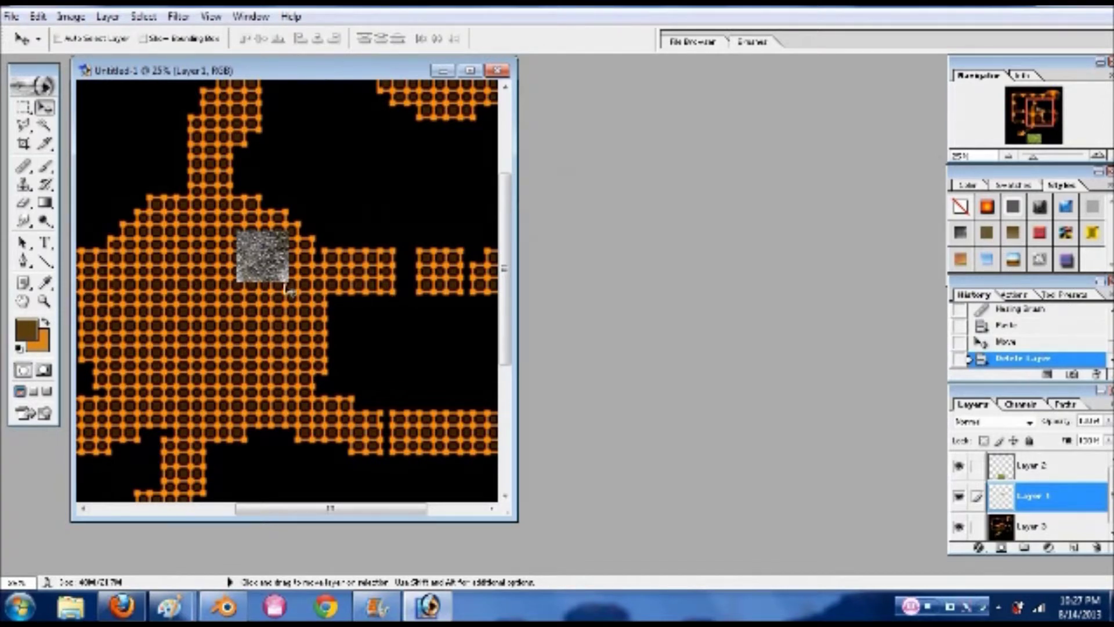
Clone gravel from the Layer 1 swatch onto the map around the swatch's lower-left corner with the Clone Stamp tool
scroll(289, 292, down, 1)
drag(246, 507, 197, 507)
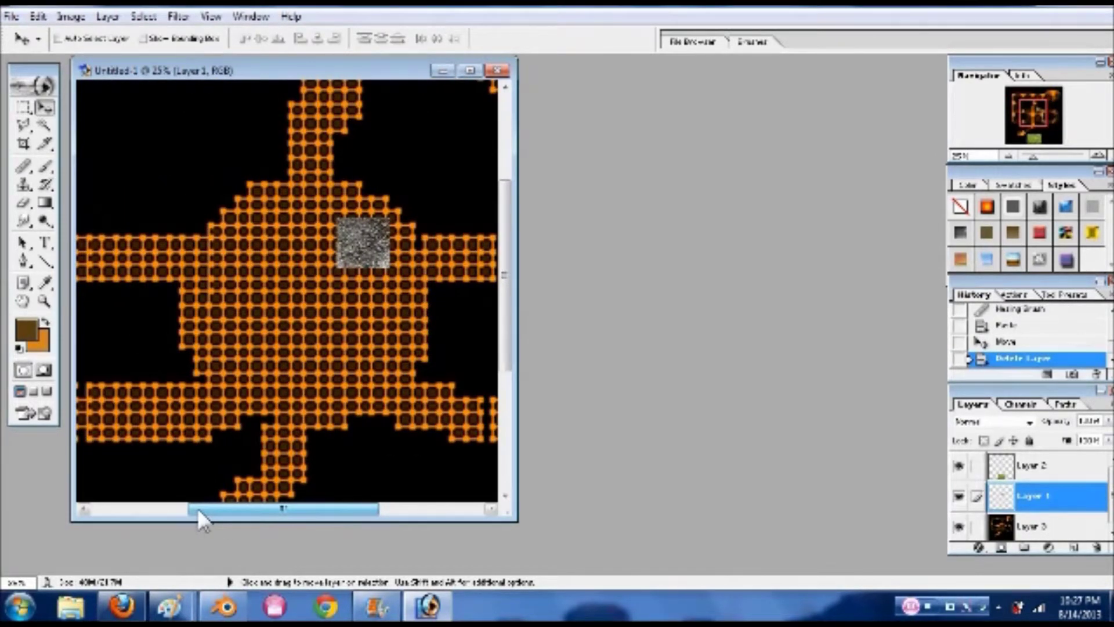
click(43, 301)
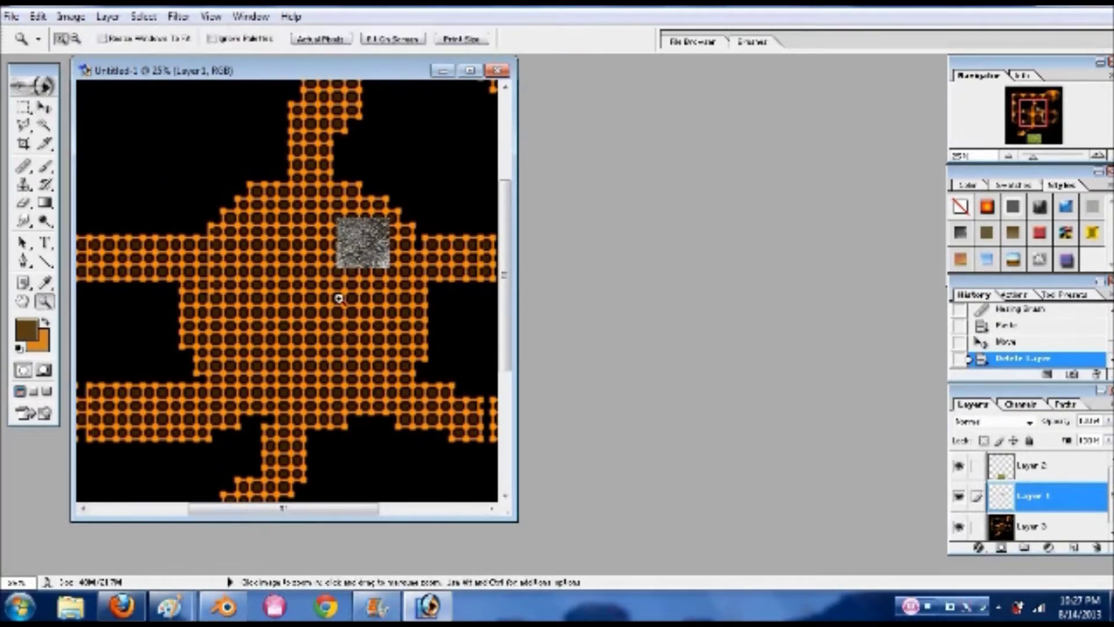
alt+click(345, 296)
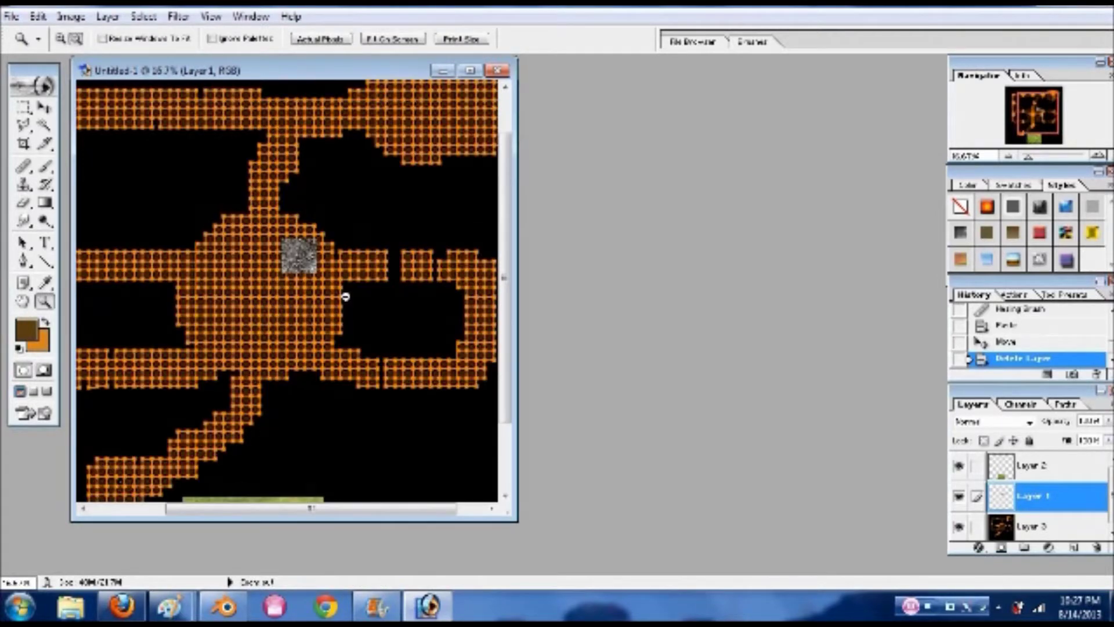
alt+click(346, 297)
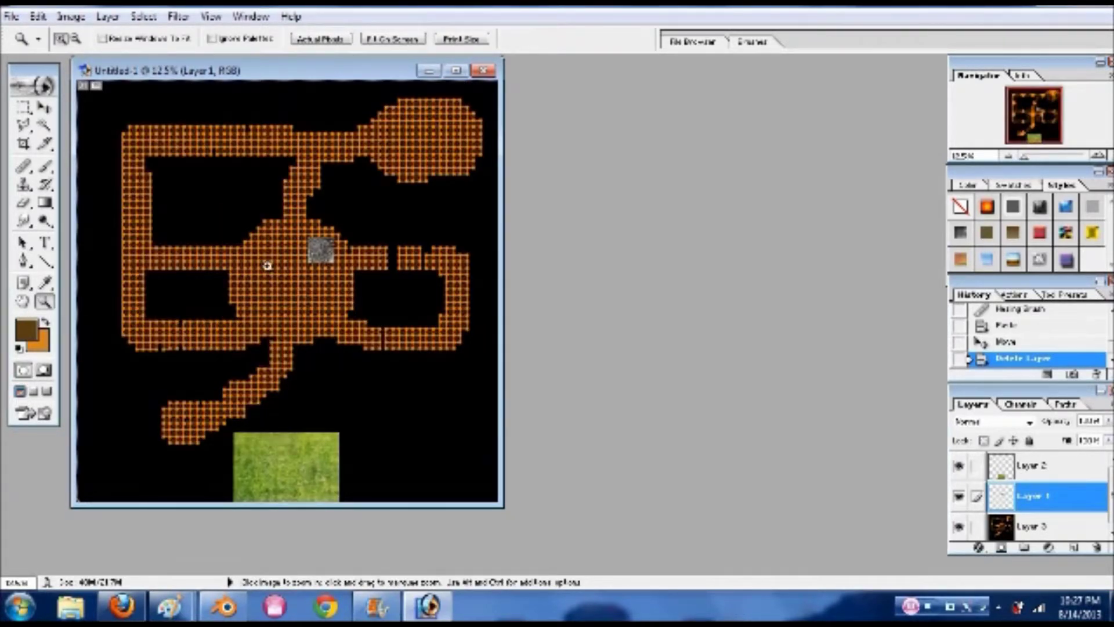
click(24, 185)
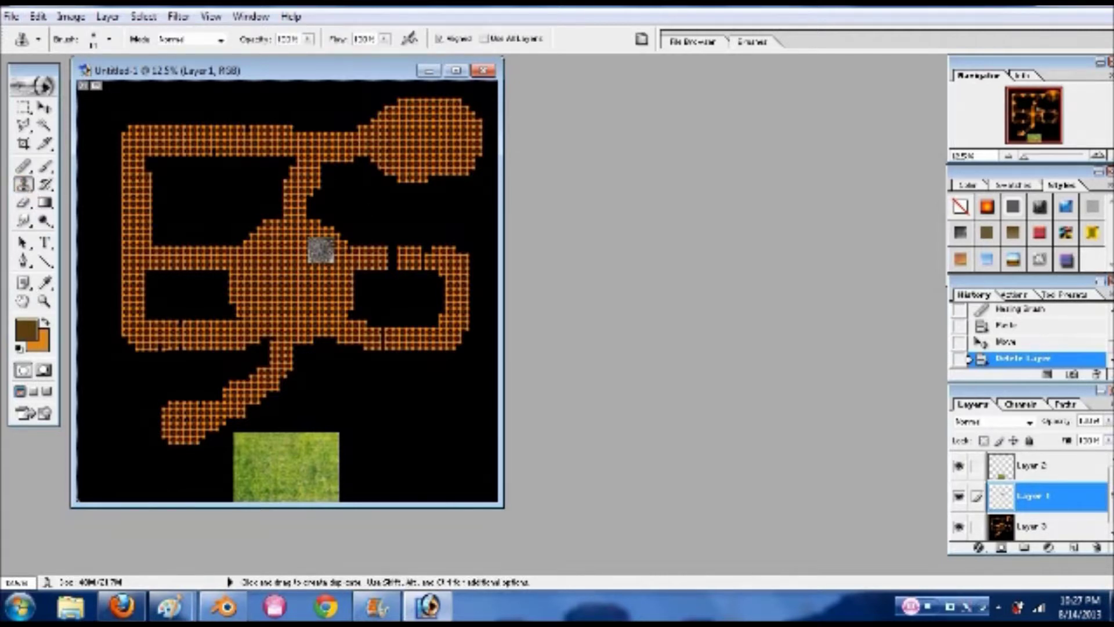
click(44, 300)
drag(260, 203, 388, 305)
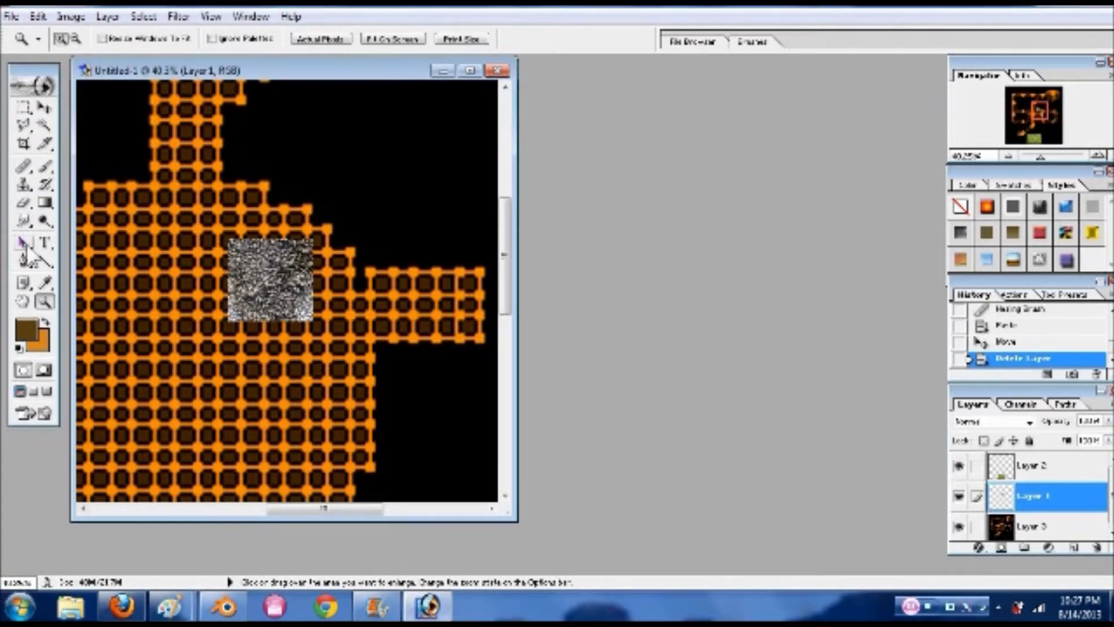
click(28, 228)
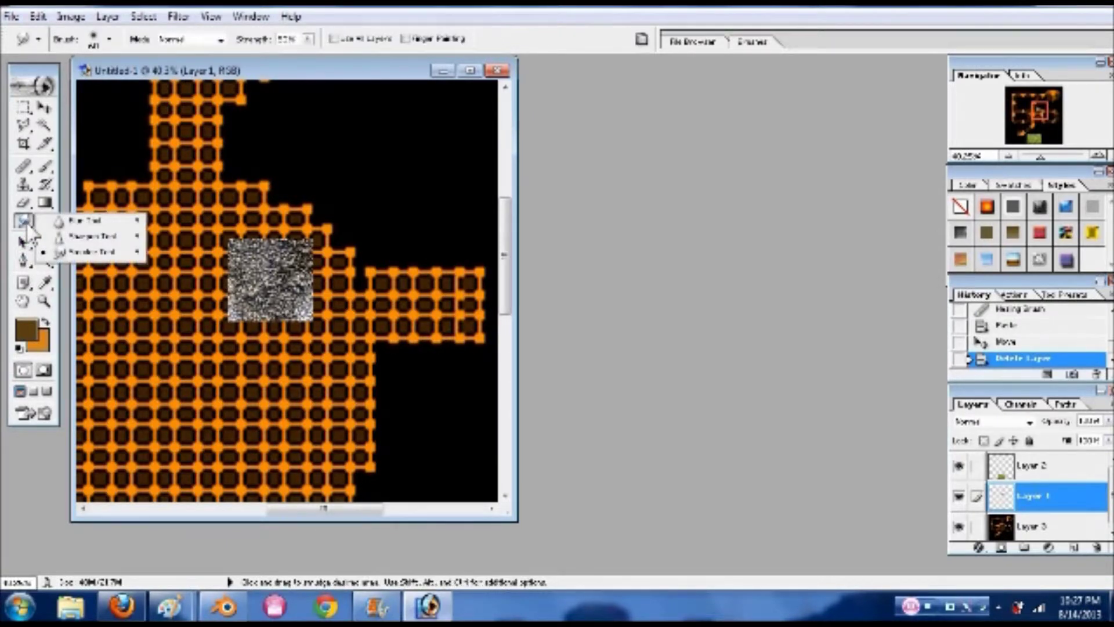
click(94, 219)
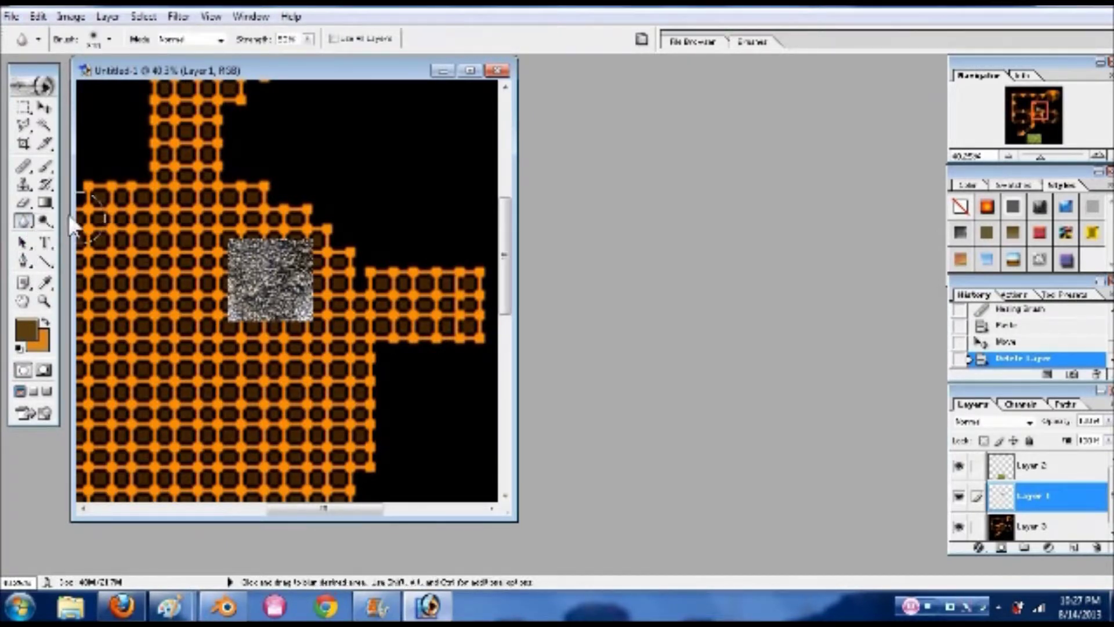
click(24, 185)
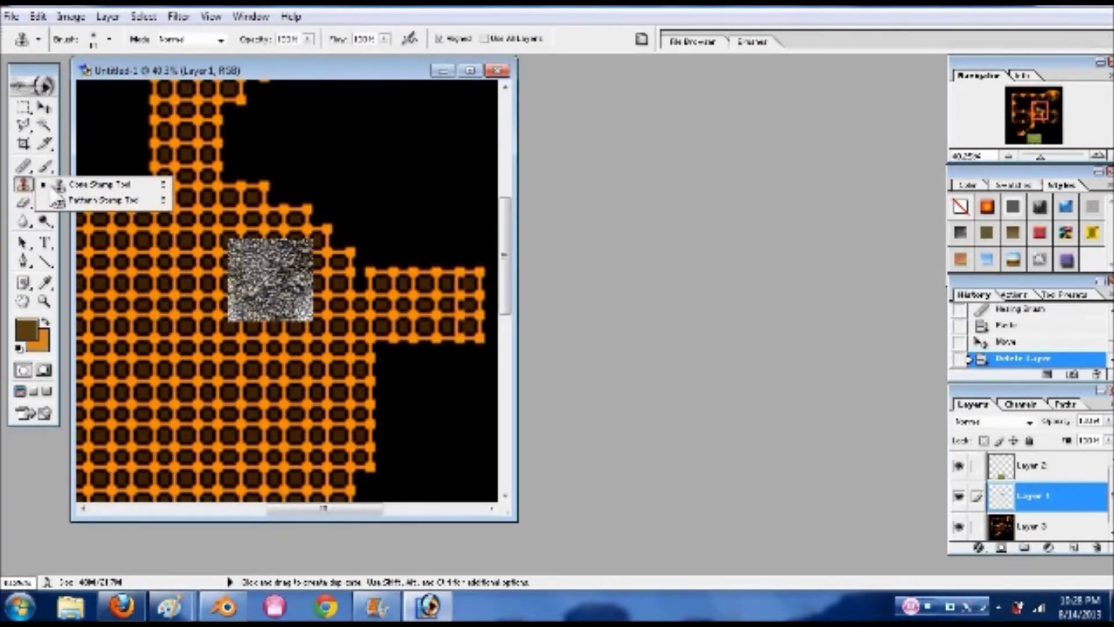
double_click(113, 188)
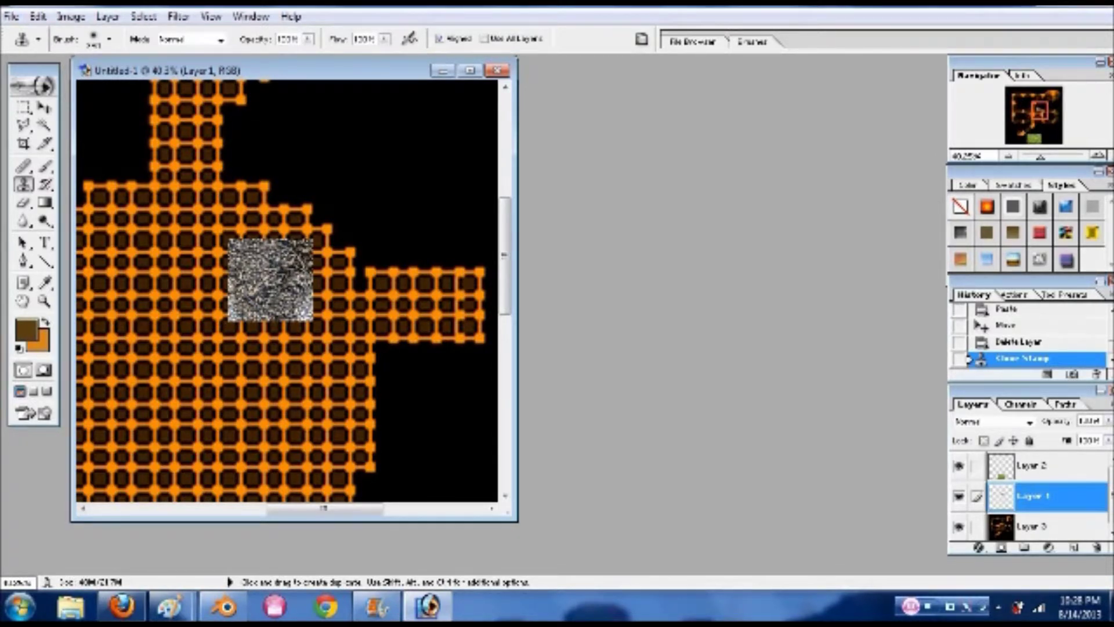
mouse_move(221, 307)
mouse_down()
mouse_move(244, 360)
mouse_move(272, 366)
mouse_up()
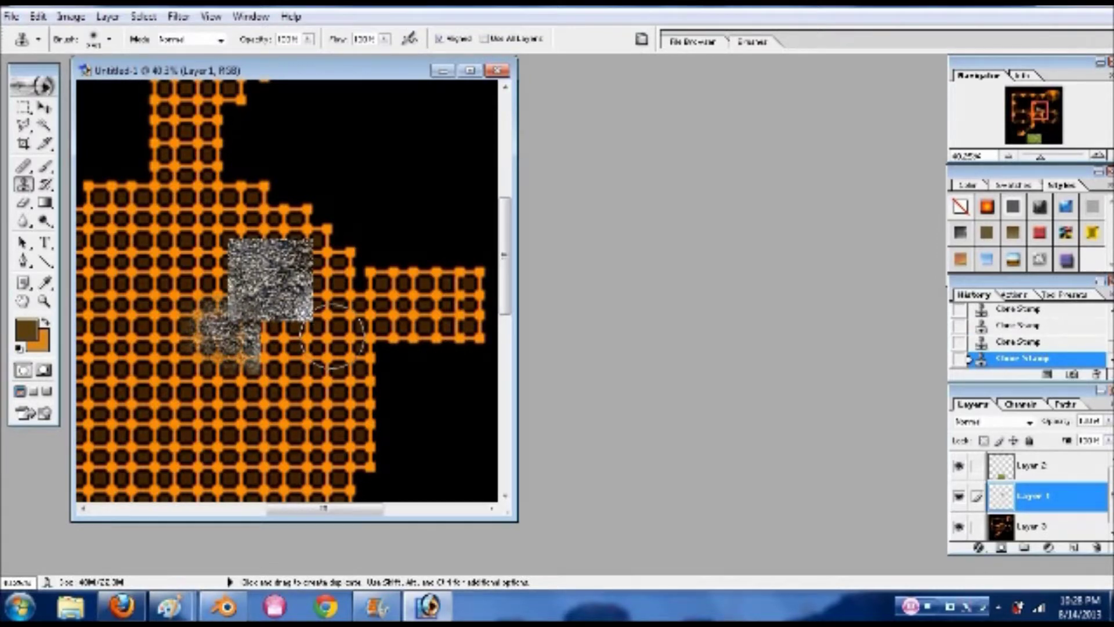
Extend the cloned gravel below the swatch, along its left side and above its upper edge
key(alt)
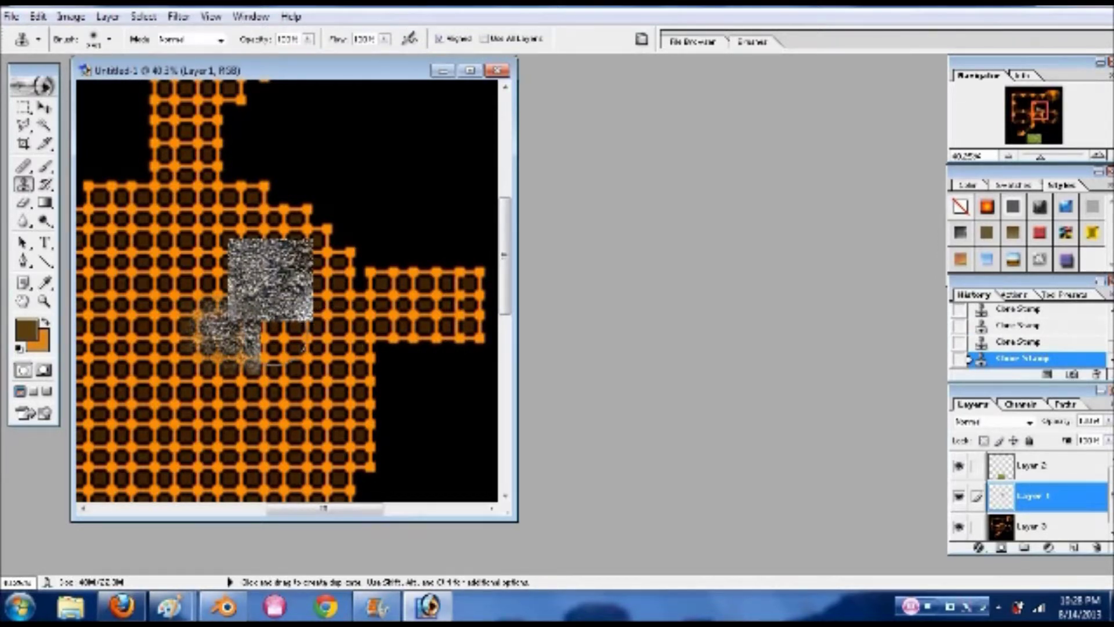
mouse_move(282, 343)
mouse_down()
mouse_move(308, 348)
mouse_move(290, 374)
mouse_move(272, 308)
mouse_move(296, 339)
mouse_move(284, 360)
mouse_move(322, 380)
mouse_move(342, 360)
mouse_move(346, 375)
mouse_move(342, 325)
mouse_move(359, 290)
mouse_move(290, 278)
mouse_move(311, 328)
mouse_move(318, 305)
mouse_move(206, 284)
mouse_move(208, 355)
mouse_move(221, 308)
mouse_move(255, 290)
mouse_move(232, 279)
mouse_move(244, 273)
mouse_move(201, 282)
mouse_move(206, 310)
mouse_move(205, 233)
mouse_move(212, 249)
mouse_move(226, 210)
mouse_up()
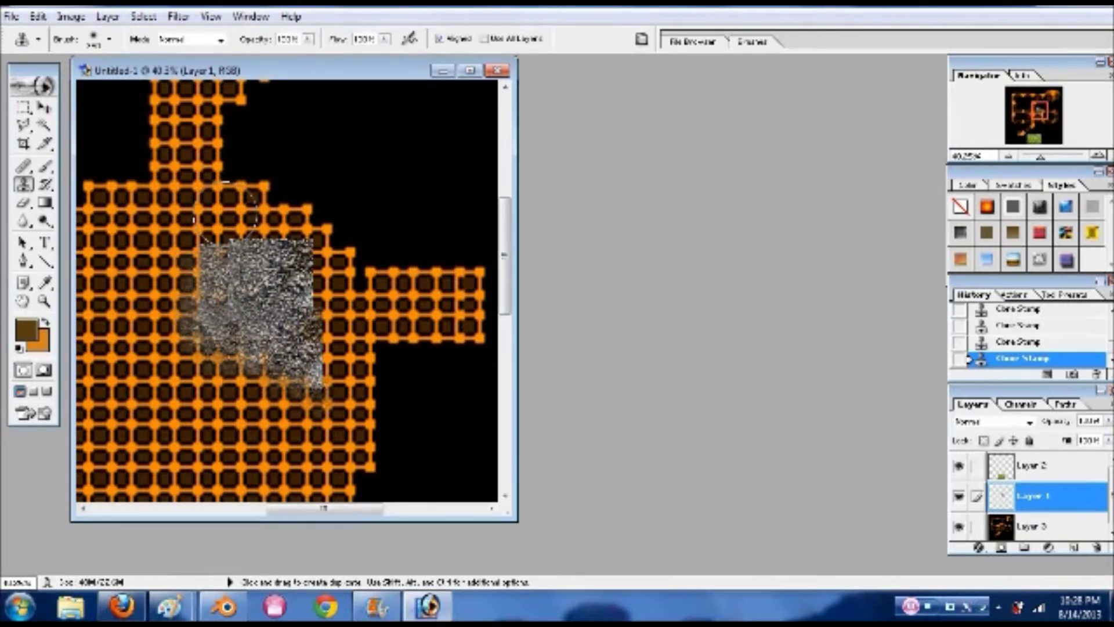
mouse_move(244, 250)
mouse_down()
mouse_move(298, 203)
mouse_move(290, 219)
mouse_move(243, 209)
mouse_move(195, 223)
mouse_up()
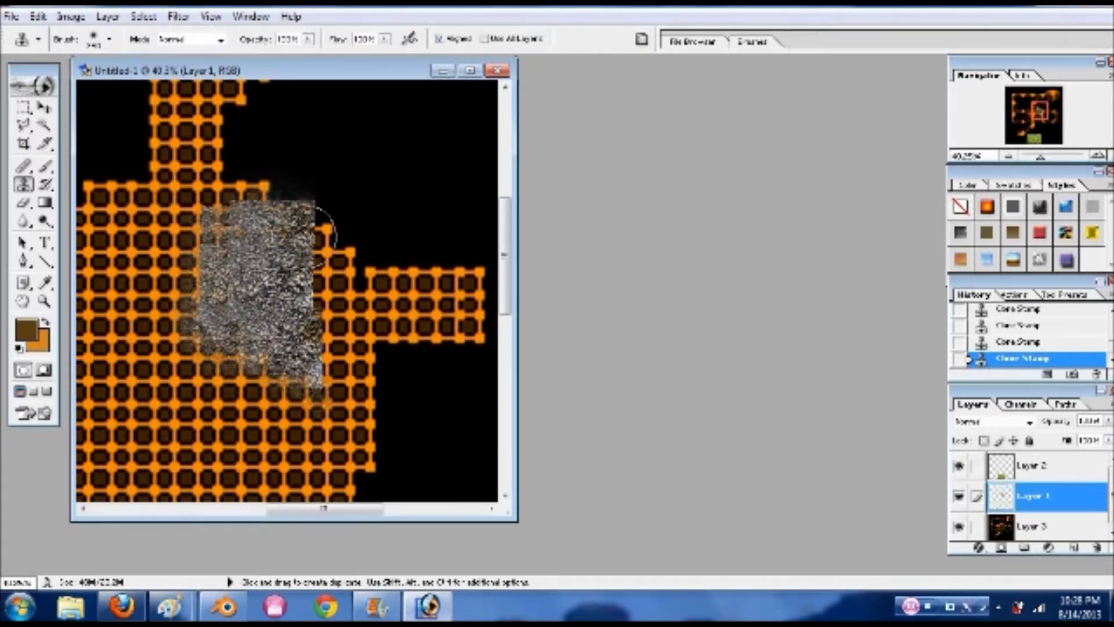
Clone gravel along the right side of the swatch and fill the gap toward its lower right
key(alt)
mouse_move(325, 246)
mouse_down()
mouse_move(339, 255)
mouse_move(326, 258)
mouse_move(322, 223)
mouse_move(355, 296)
mouse_move(337, 263)
mouse_up()
alt+click(341, 291)
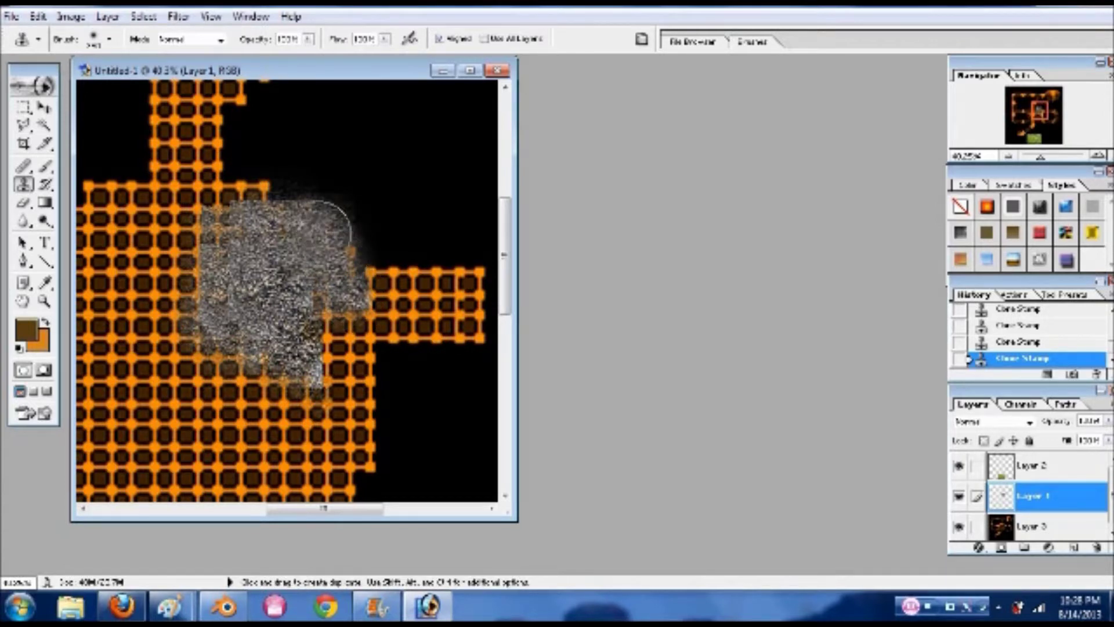
alt+click(272, 300)
drag(327, 317, 336, 343)
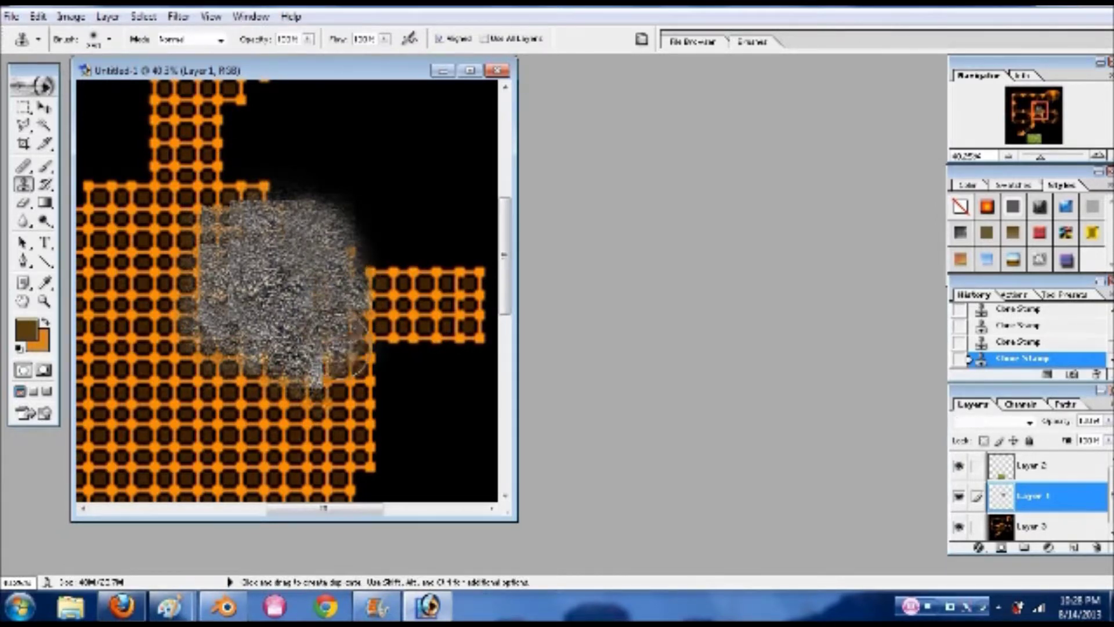
drag(356, 388, 358, 390)
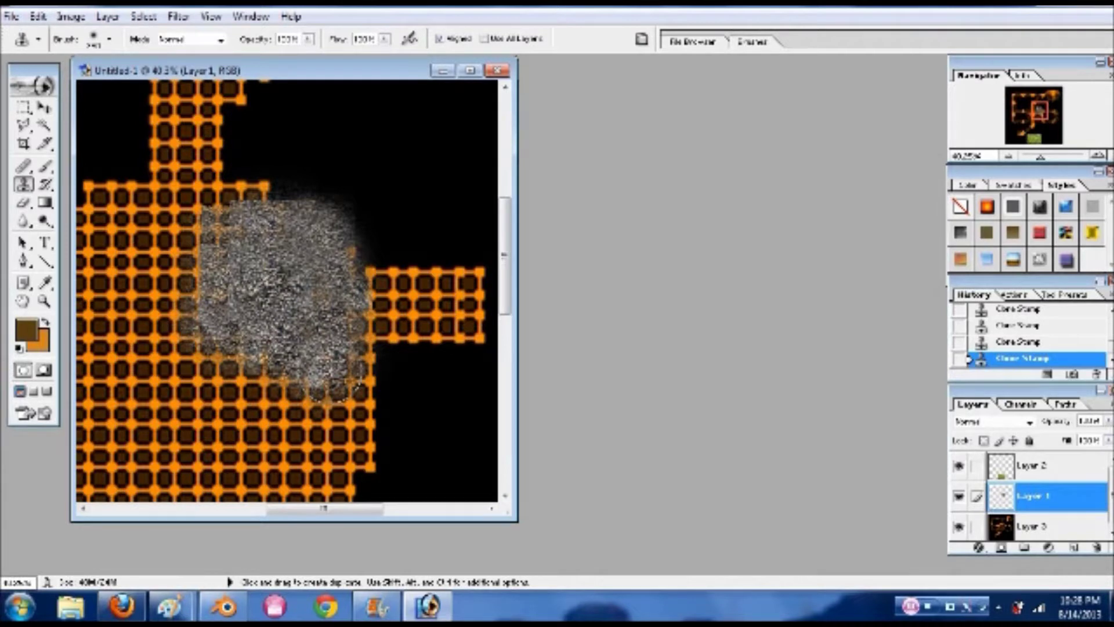
Resample the gravel and clone it along the path branch that runs right from the central area
alt+click(277, 283)
mouse_move(389, 297)
mouse_down()
mouse_move(374, 285)
mouse_move(398, 336)
mouse_move(375, 348)
mouse_up()
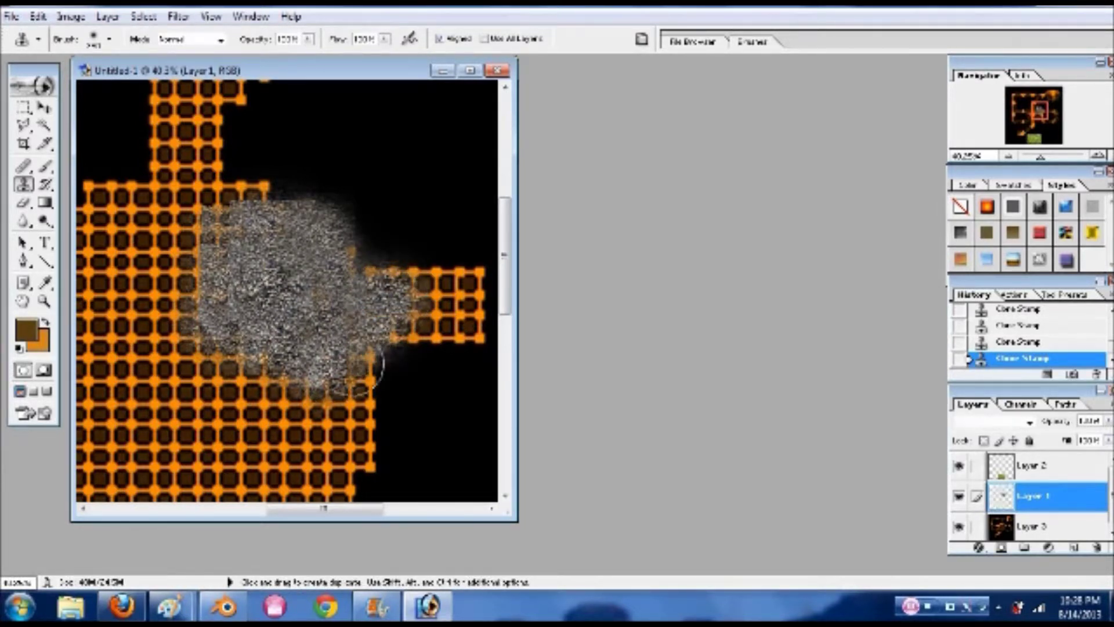
mouse_move(395, 288)
mouse_down()
mouse_move(472, 274)
mouse_move(453, 316)
mouse_move(400, 331)
mouse_move(472, 327)
mouse_move(430, 339)
mouse_move(401, 273)
mouse_move(345, 243)
mouse_up()
mouse_move(470, 291)
mouse_down()
mouse_move(482, 272)
mouse_move(441, 255)
mouse_move(445, 350)
mouse_move(473, 343)
mouse_move(361, 378)
mouse_up()
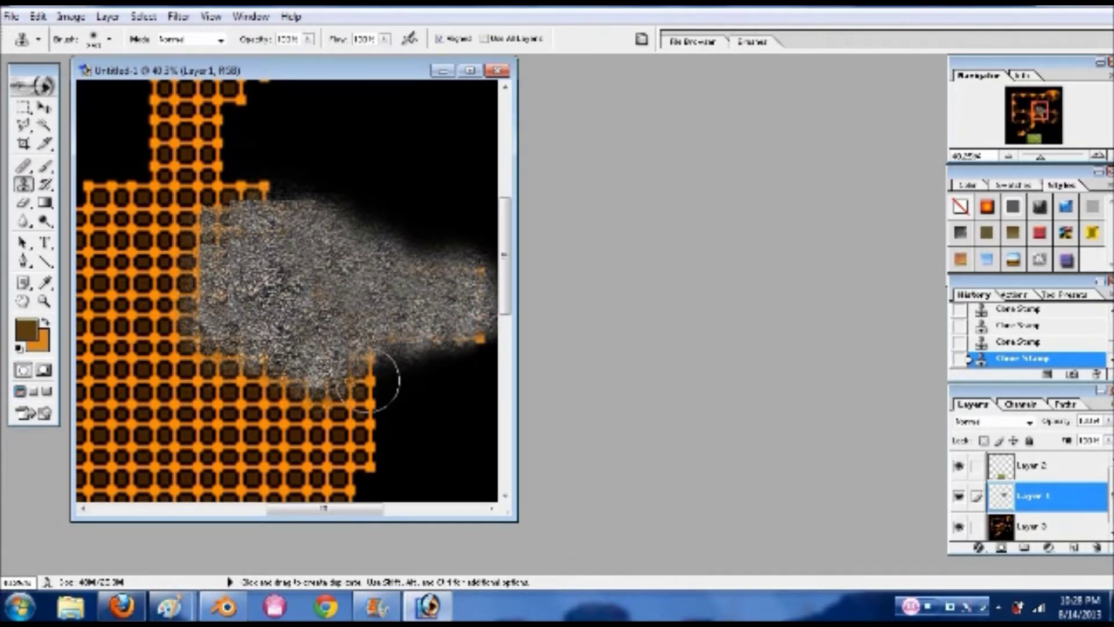
Clone a strip of gravel down the right edge of the central area, from the branch to its lower corner
scroll(377, 380, down, 3)
alt+click(359, 272)
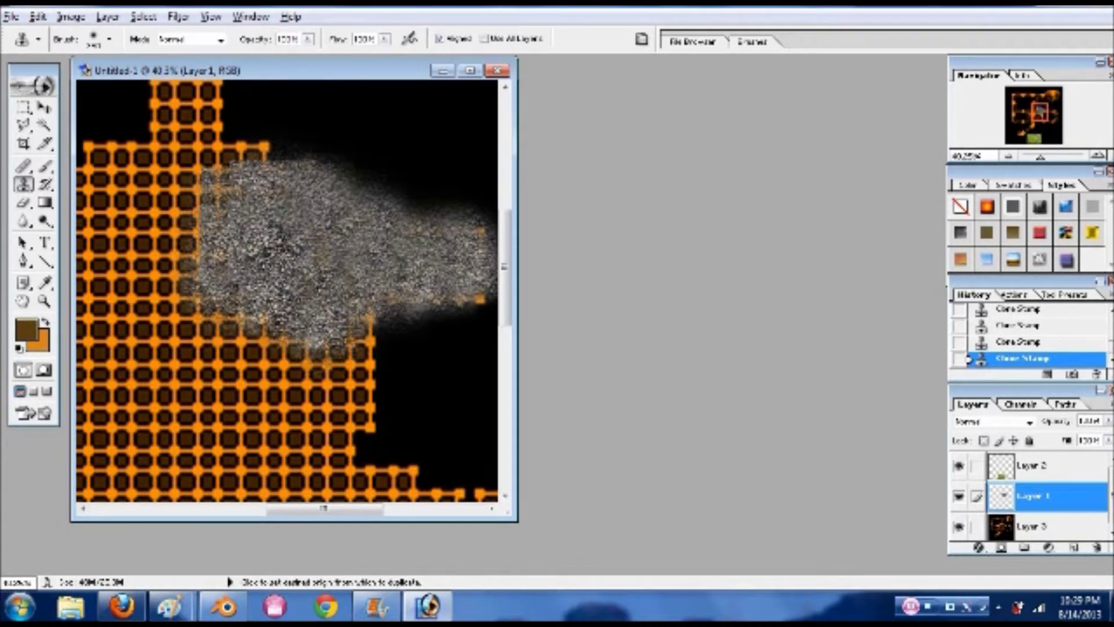
click(353, 332)
click(348, 373)
click(346, 394)
click(352, 418)
click(360, 401)
click(373, 348)
click(379, 389)
click(375, 432)
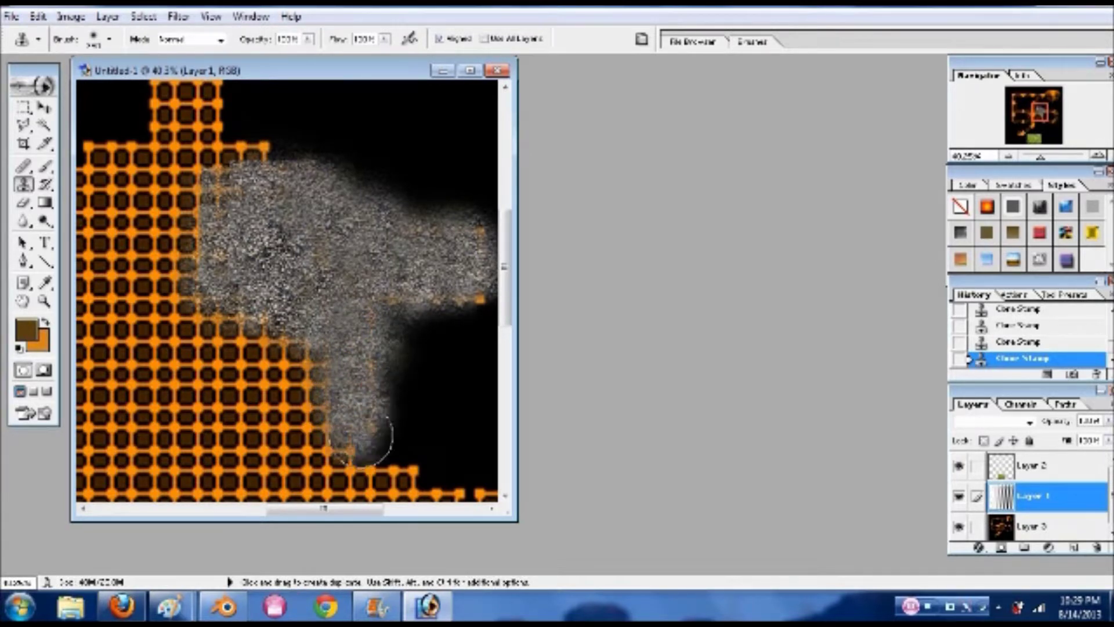
Widen the downward gravel strip toward the left with additional Clone Stamp dabs
click(299, 366)
click(296, 378)
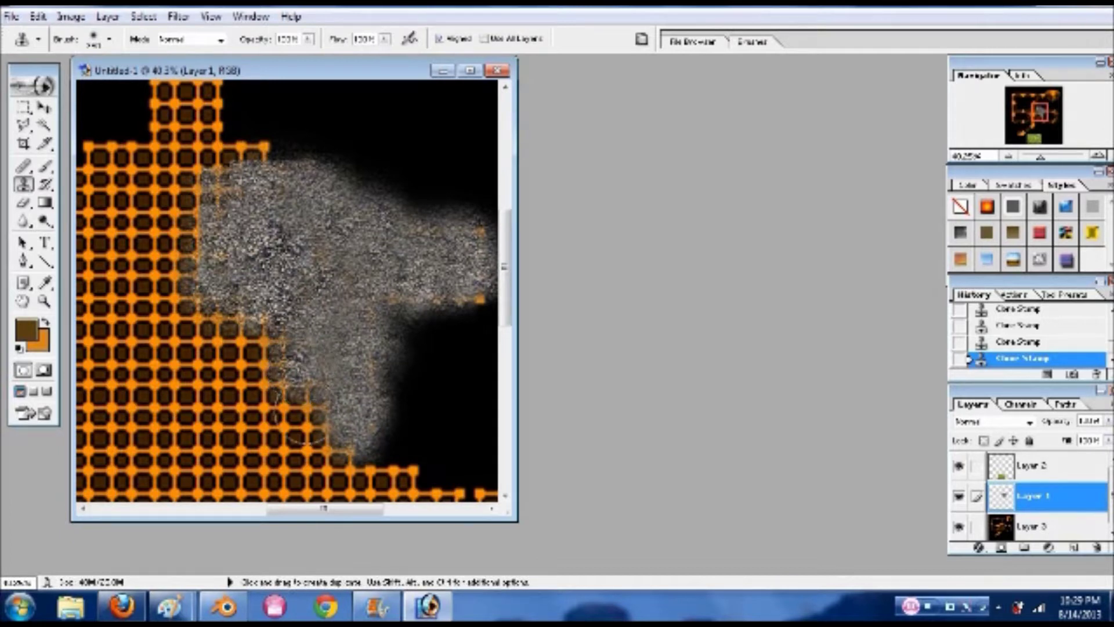
click(305, 444)
Stamp sharper gravel over the blurred patches where the right branch meets the central area
click(375, 333)
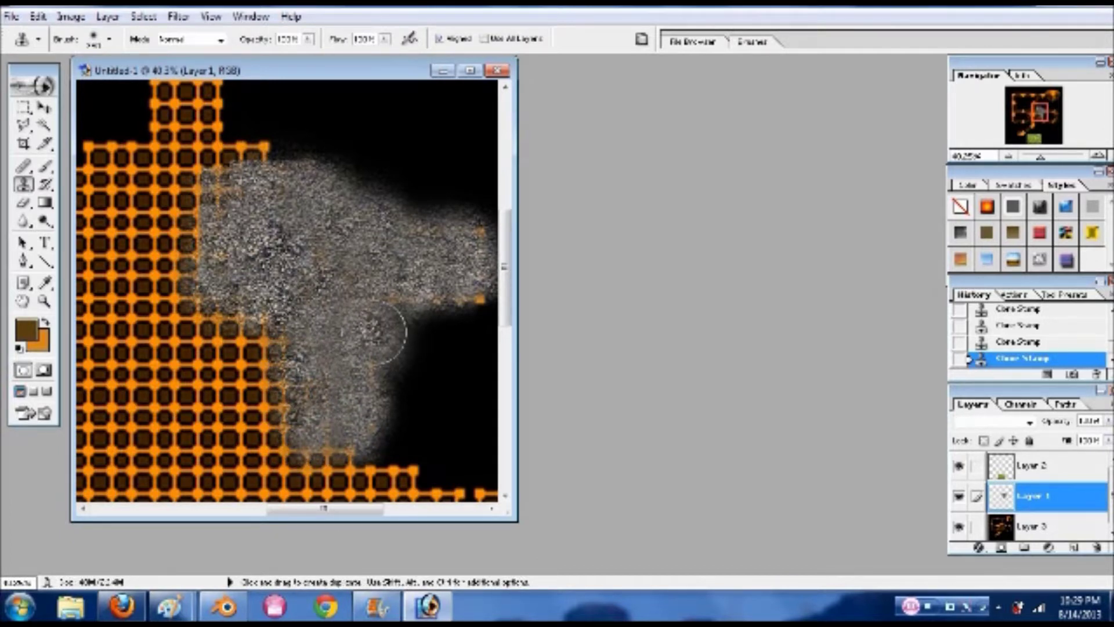
click(395, 245)
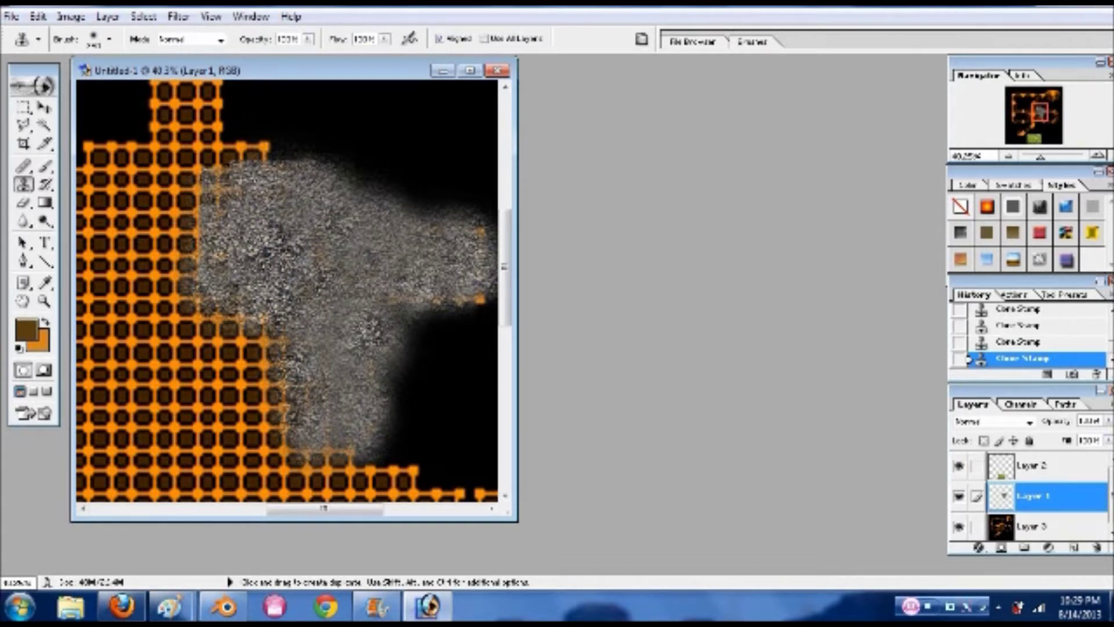
key(alt)
alt+click(273, 237)
click(368, 245)
click(379, 284)
click(416, 221)
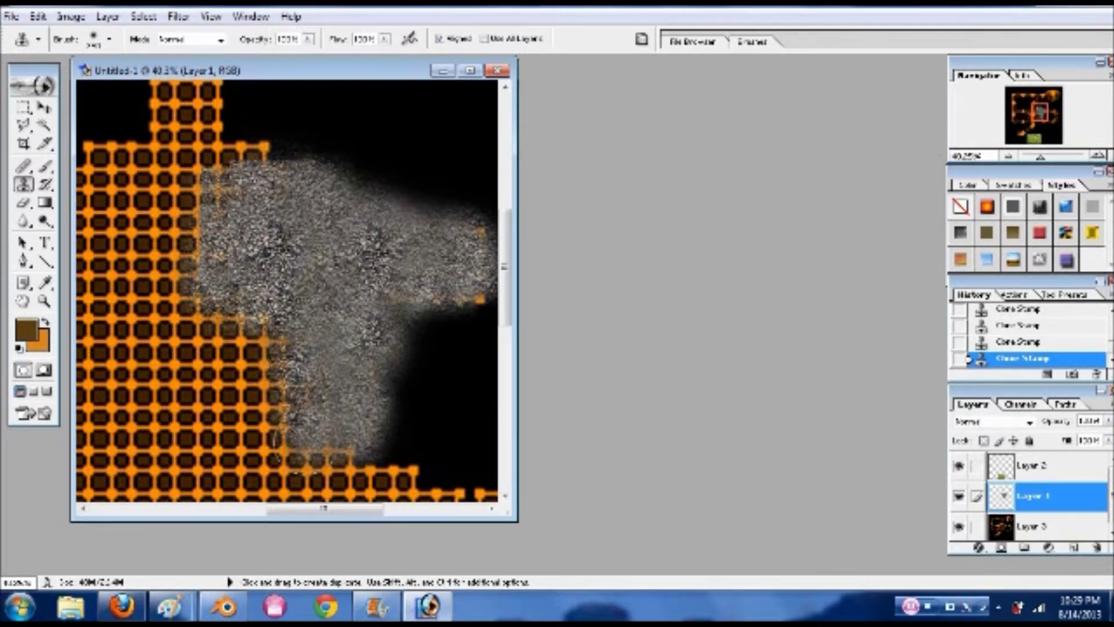
Clone gravel across the base of the upward path and along the central area's upper-left edge
drag(297, 506, 263, 504)
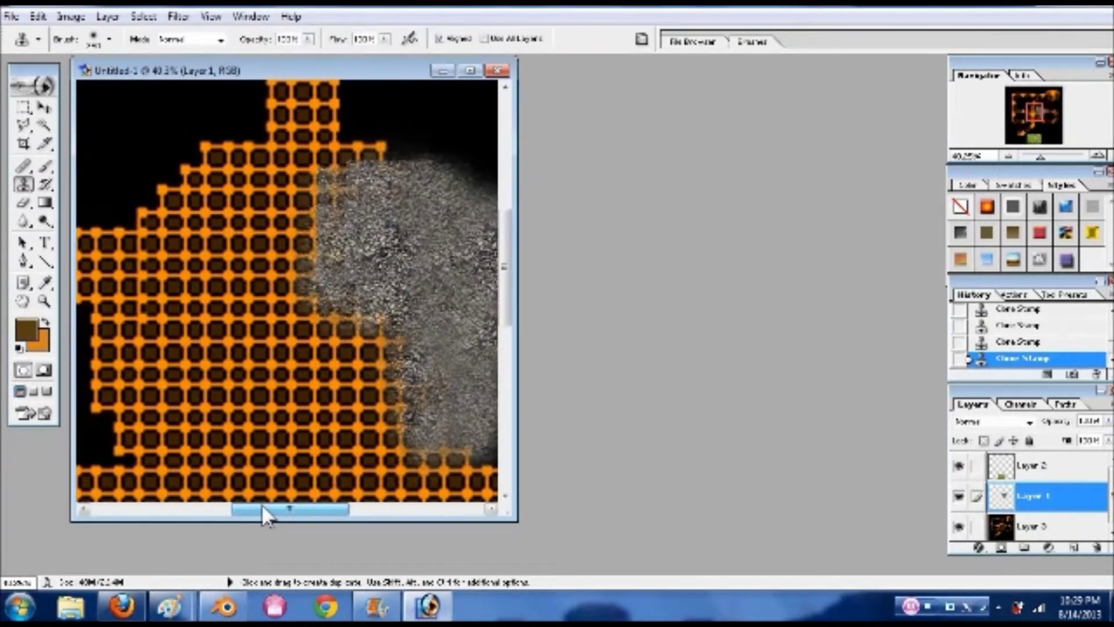
click(364, 153)
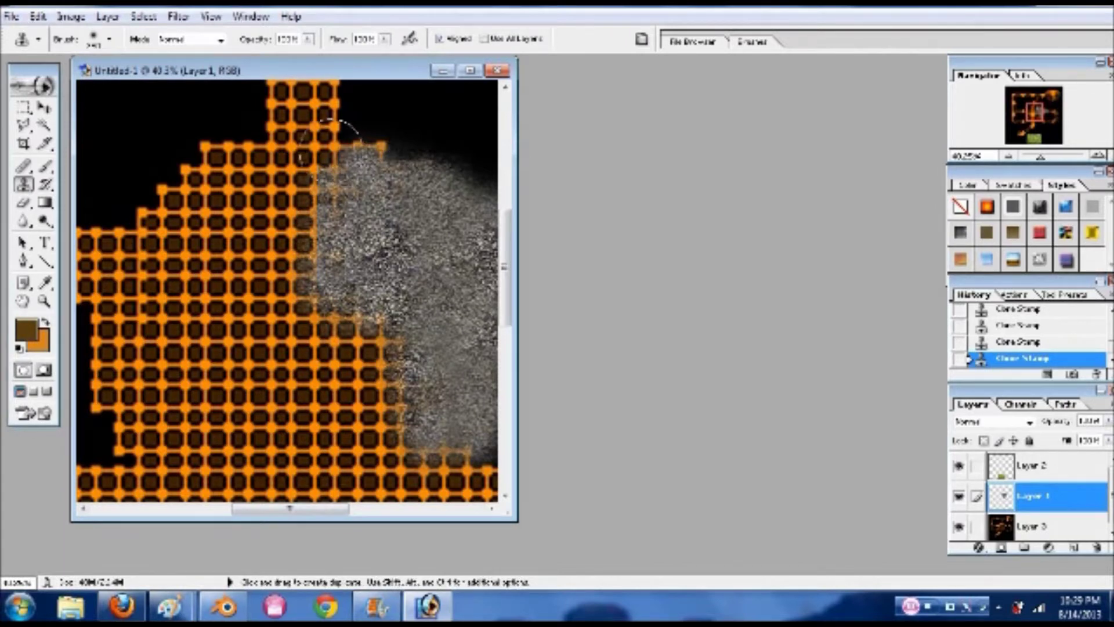
mouse_move(342, 174)
mouse_down()
mouse_move(287, 179)
mouse_move(273, 244)
mouse_move(282, 252)
mouse_move(273, 174)
mouse_move(302, 140)
mouse_move(250, 152)
mouse_move(224, 141)
mouse_move(265, 123)
mouse_move(310, 139)
mouse_move(348, 197)
mouse_up()
mouse_move(290, 272)
mouse_down()
mouse_move(250, 284)
mouse_move(168, 278)
mouse_move(175, 194)
mouse_up()
alt+click(231, 157)
click(210, 195)
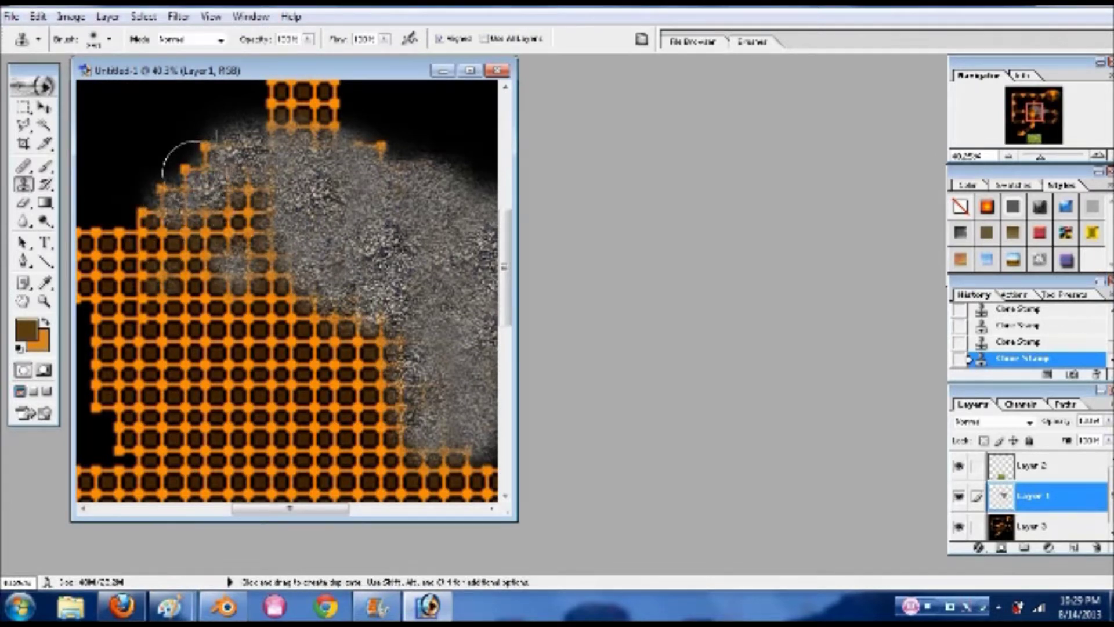
Fill the gap inside the upper-left gravel and stamp coarser gravel over the blurred patch beside the original swatch
alt+click(258, 150)
click(252, 205)
click(265, 255)
click(290, 303)
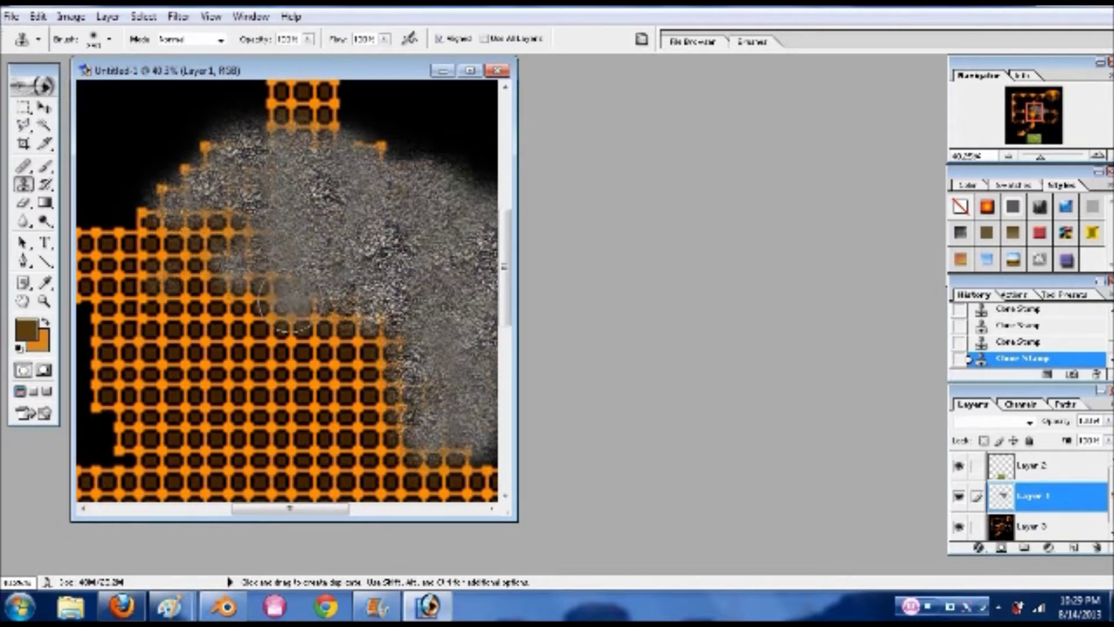
alt+click(390, 241)
click(315, 247)
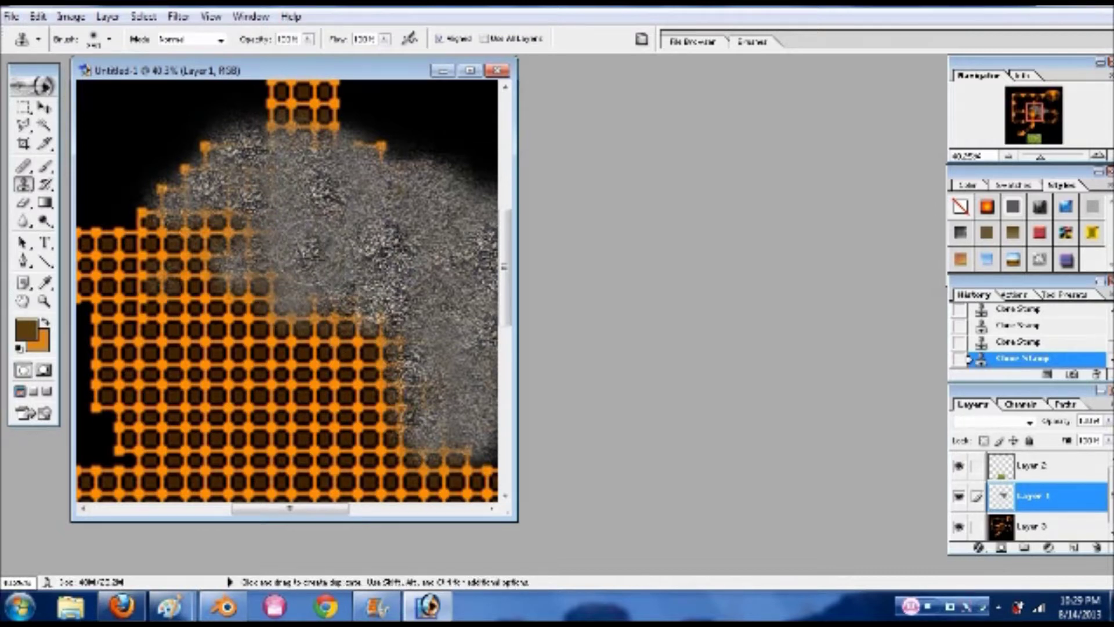
Break up the dark gravel clumps in the middle of the central area with freshly sampled Clone Stamp dabs
key(alt)
click(361, 205)
alt+click(383, 242)
click(279, 242)
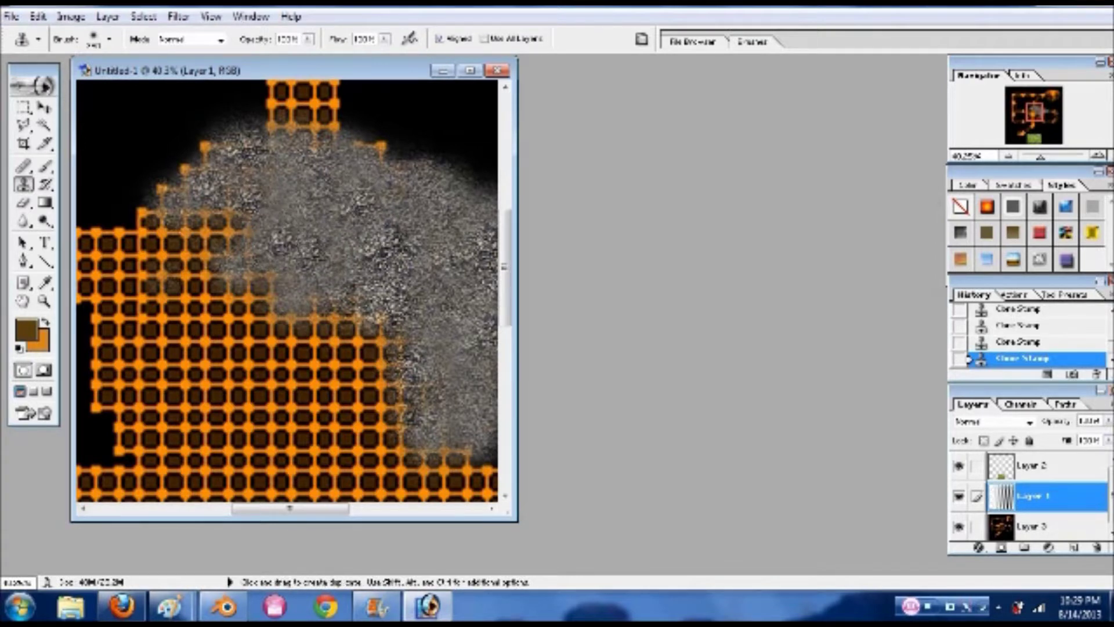
alt+click(388, 243)
click(291, 284)
Extend the gravel along the central area's upper-left edge toward the left branch and fill the gap beside it
alt+click(206, 187)
click(163, 223)
click(136, 242)
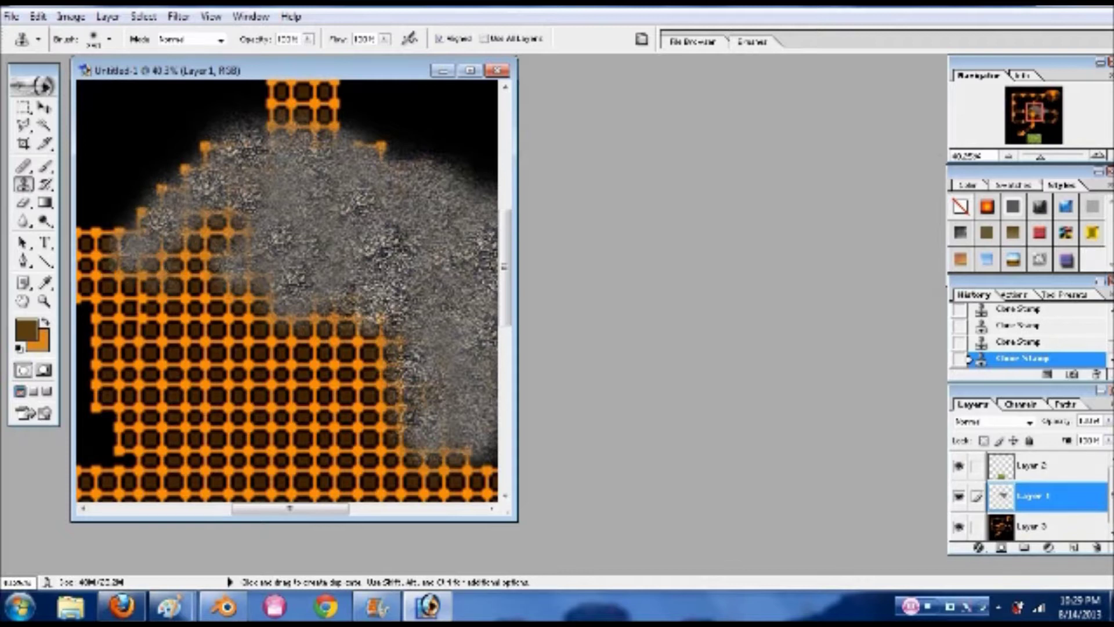
click(110, 255)
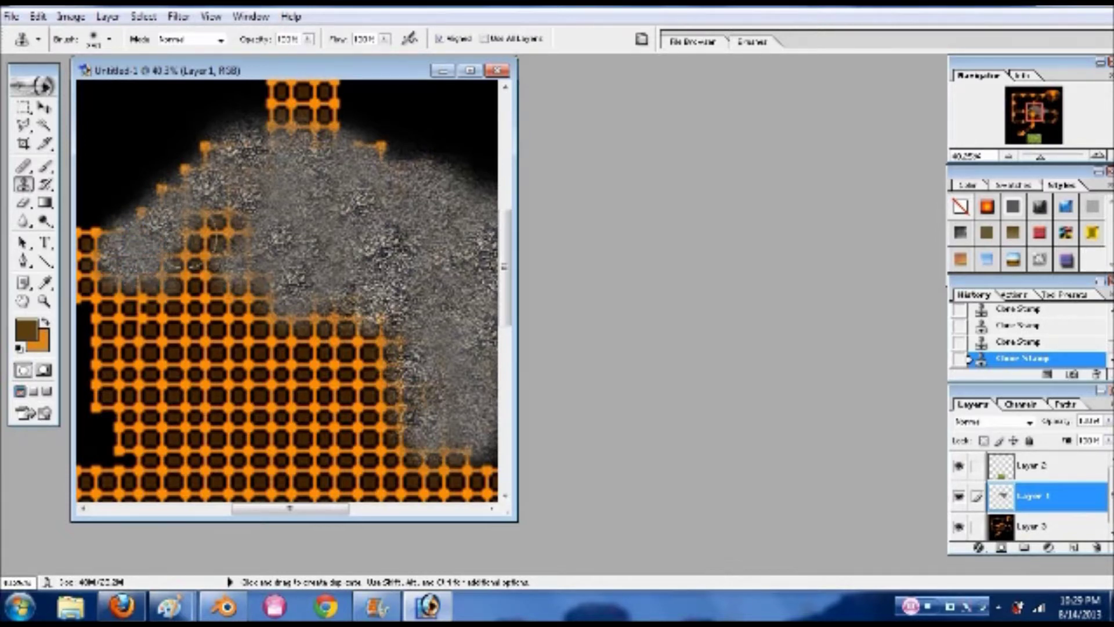
click(211, 232)
key(alt)
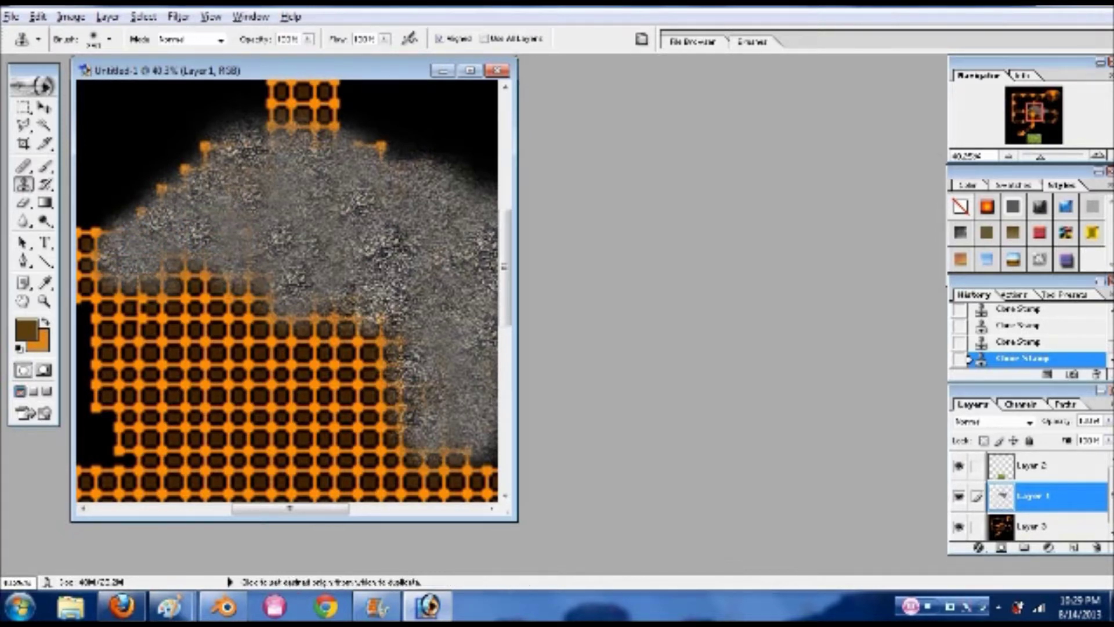
Clone gravel onto the grid just below the left part of the gravel area
alt+click(386, 240)
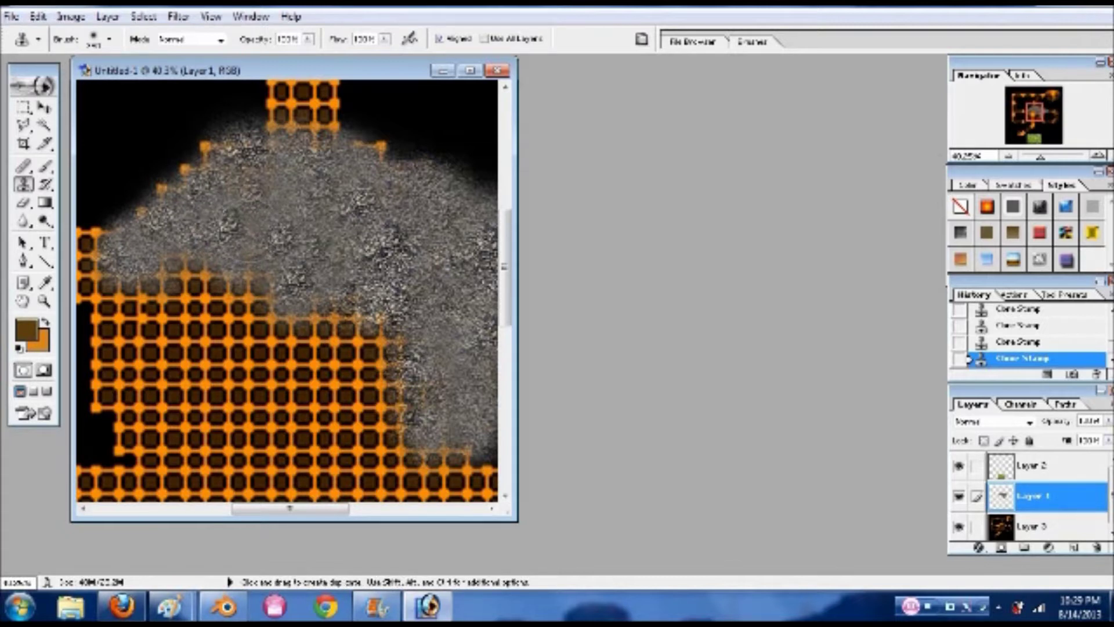
mouse_move(197, 304)
mouse_down()
mouse_move(191, 287)
mouse_move(235, 316)
mouse_move(197, 335)
mouse_up()
key(alt)
alt+click(307, 267)
drag(174, 293, 194, 249)
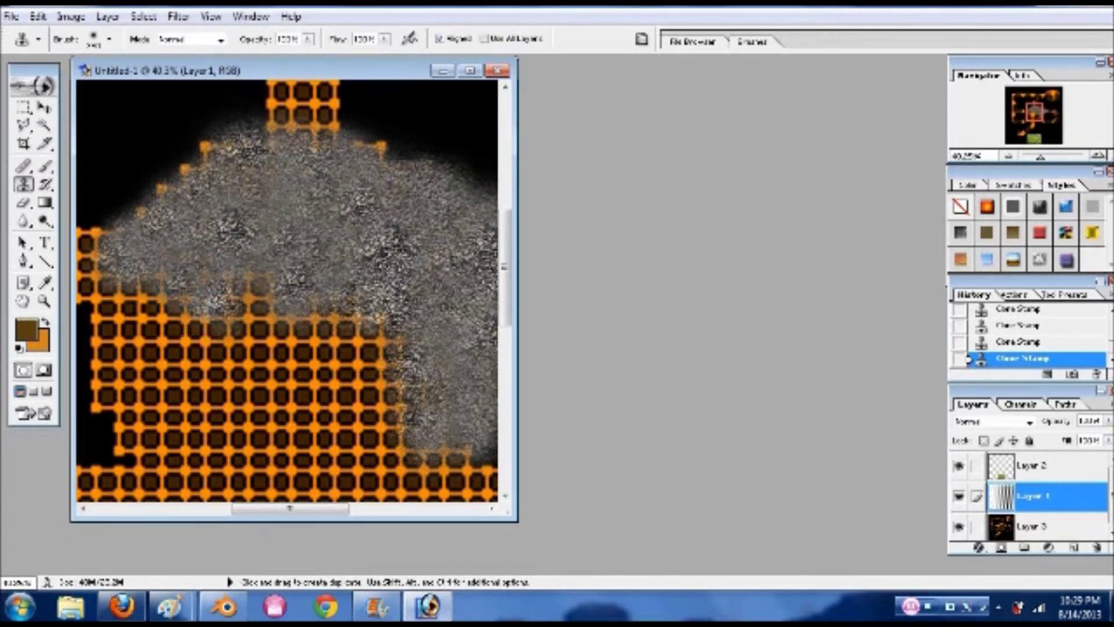
Blend the coarse patches in the upper-left half of the gravel with resampled Clone Stamp dabs
key(alt)
alt+click(265, 276)
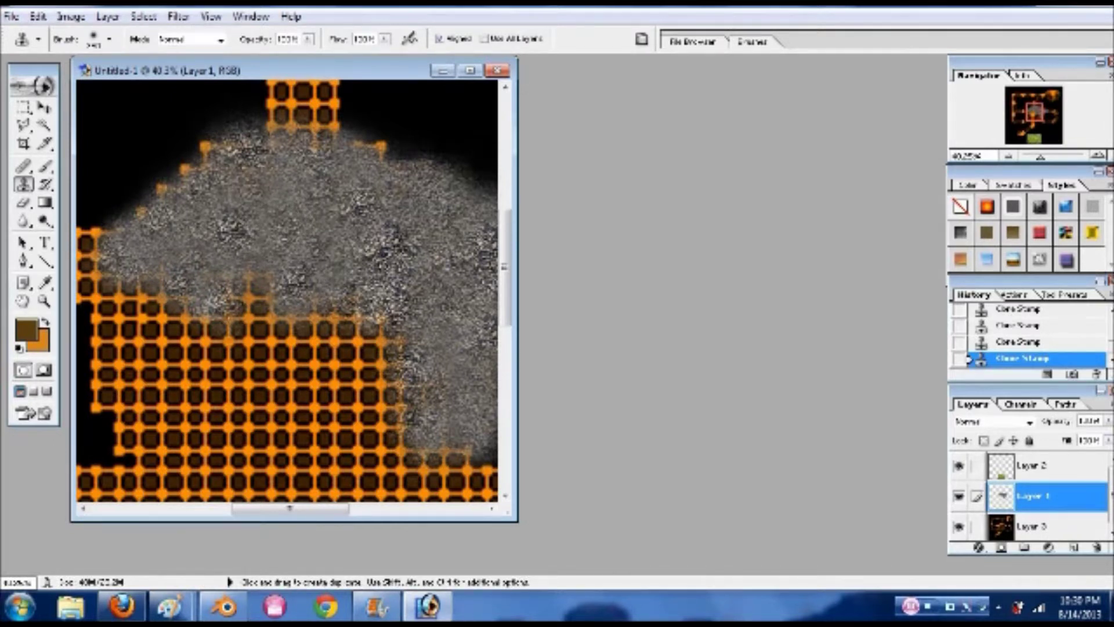
click(227, 248)
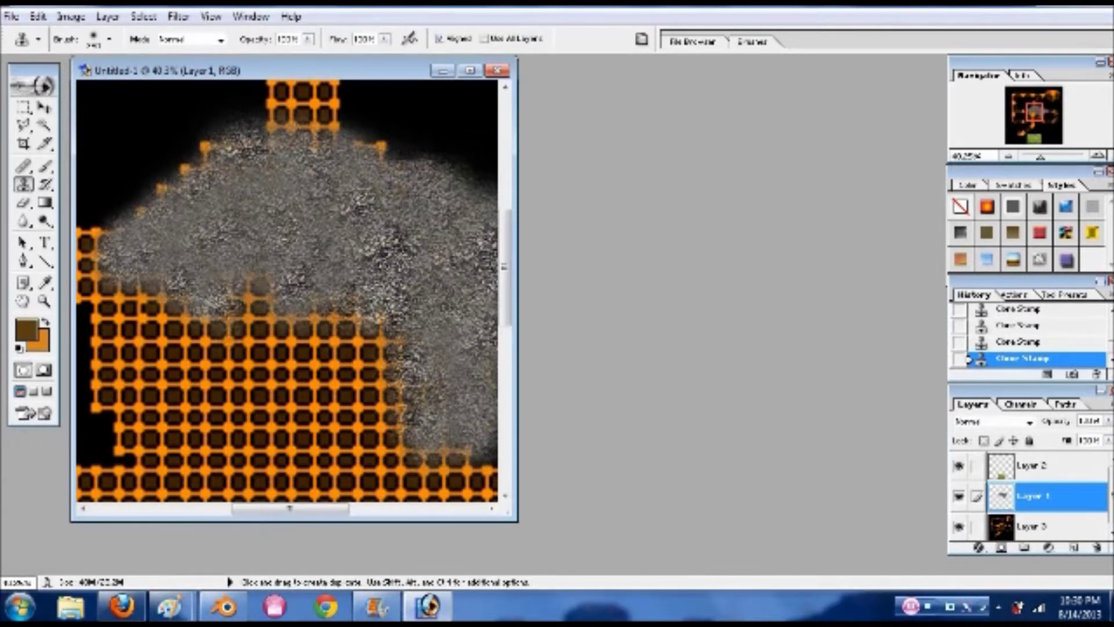
alt+click(342, 245)
click(316, 211)
alt+click(315, 210)
click(256, 182)
alt+click(256, 183)
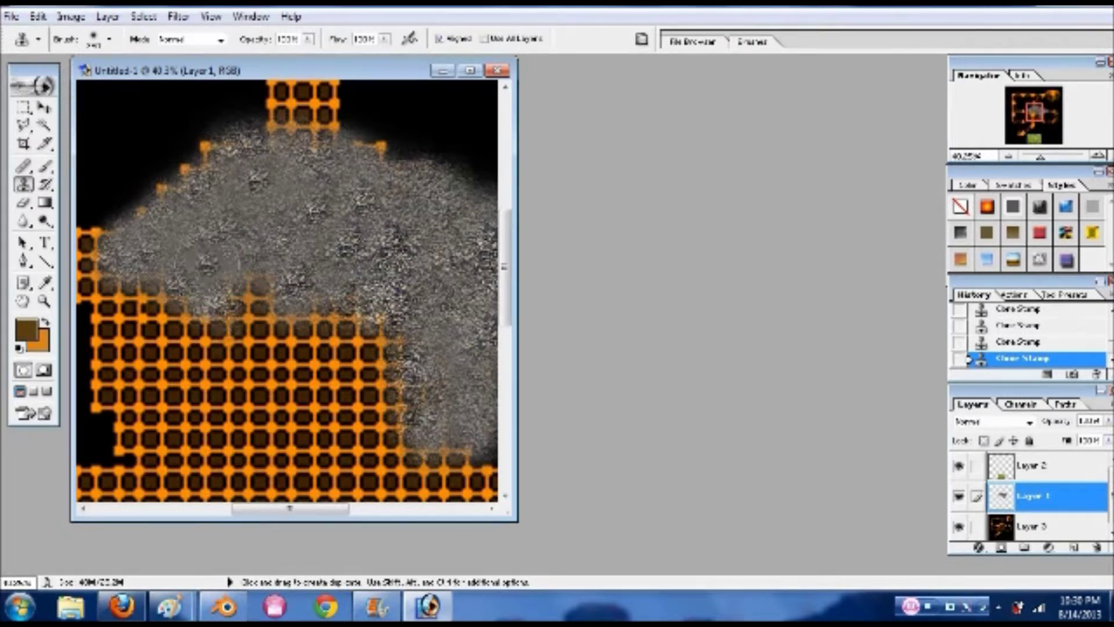
Extend the gravel down the central area's left edge below the left branch and blend it into the existing gravel
alt+click(186, 259)
click(122, 294)
click(109, 326)
click(123, 338)
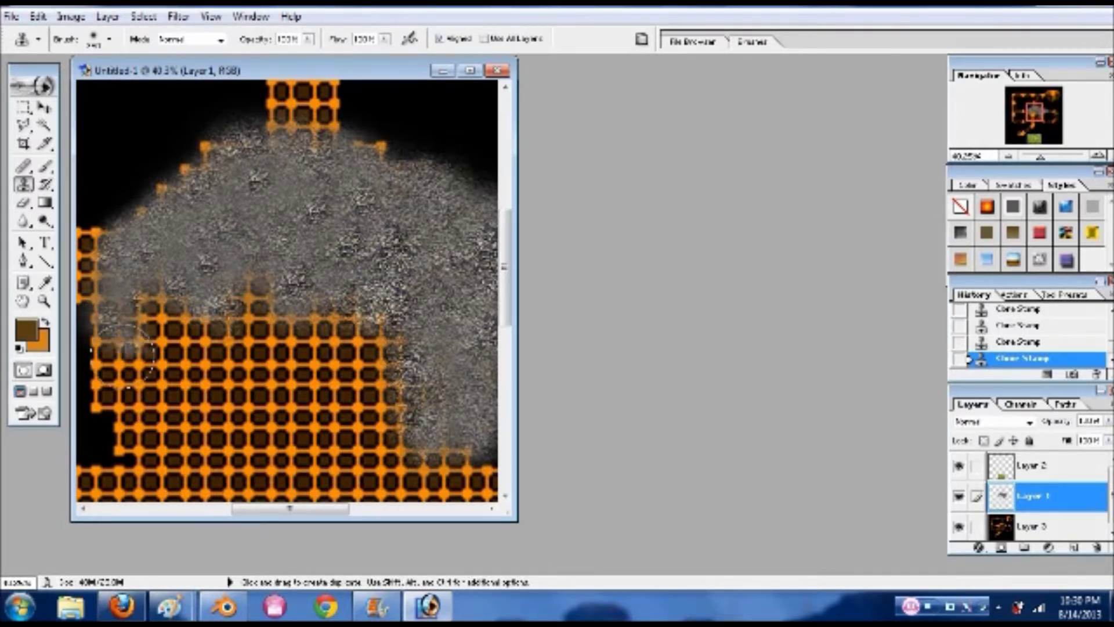
click(154, 316)
alt+click(166, 250)
alt+click(156, 277)
click(171, 246)
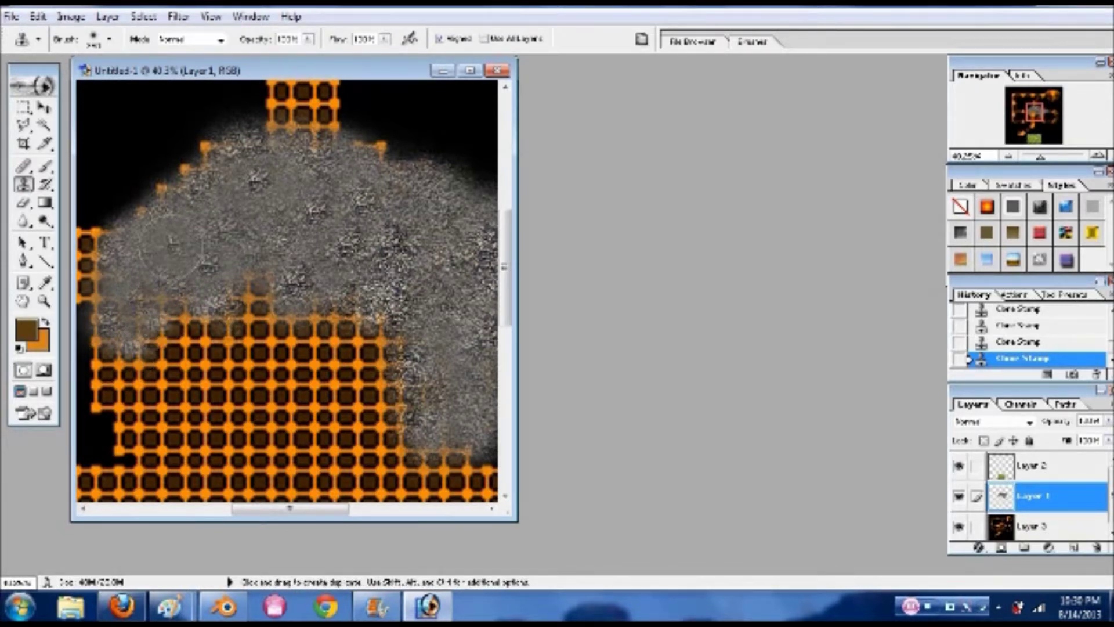
Stamp gravel over the grid along the inner corner where the downward strip meets the upper gravel
alt+click(394, 298)
click(364, 334)
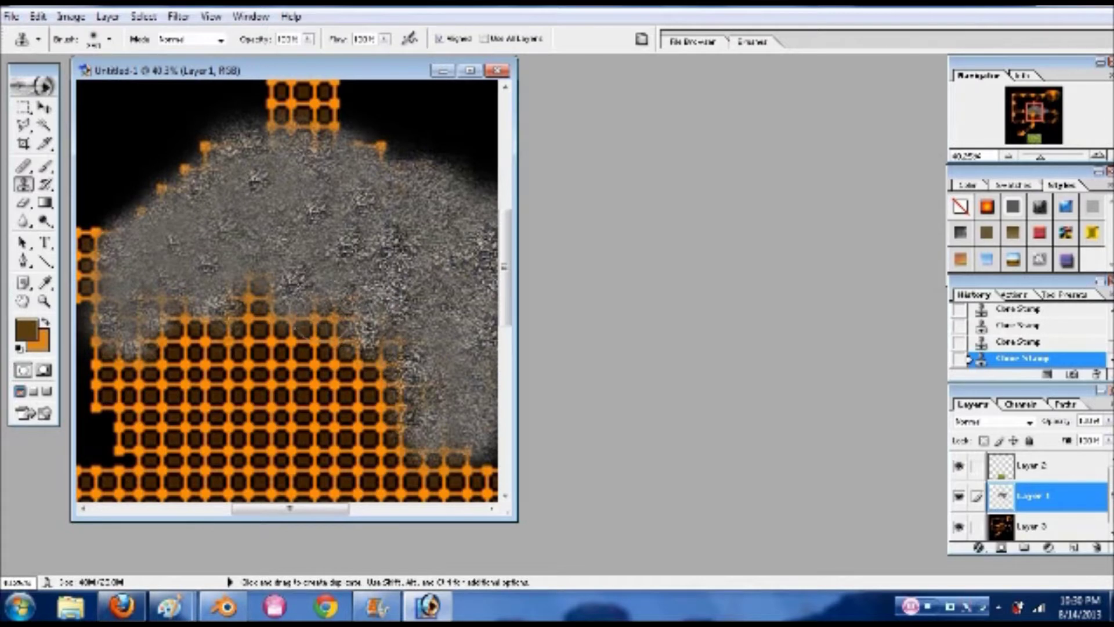
click(317, 319)
click(381, 347)
alt+click(376, 301)
click(307, 326)
alt+click(326, 304)
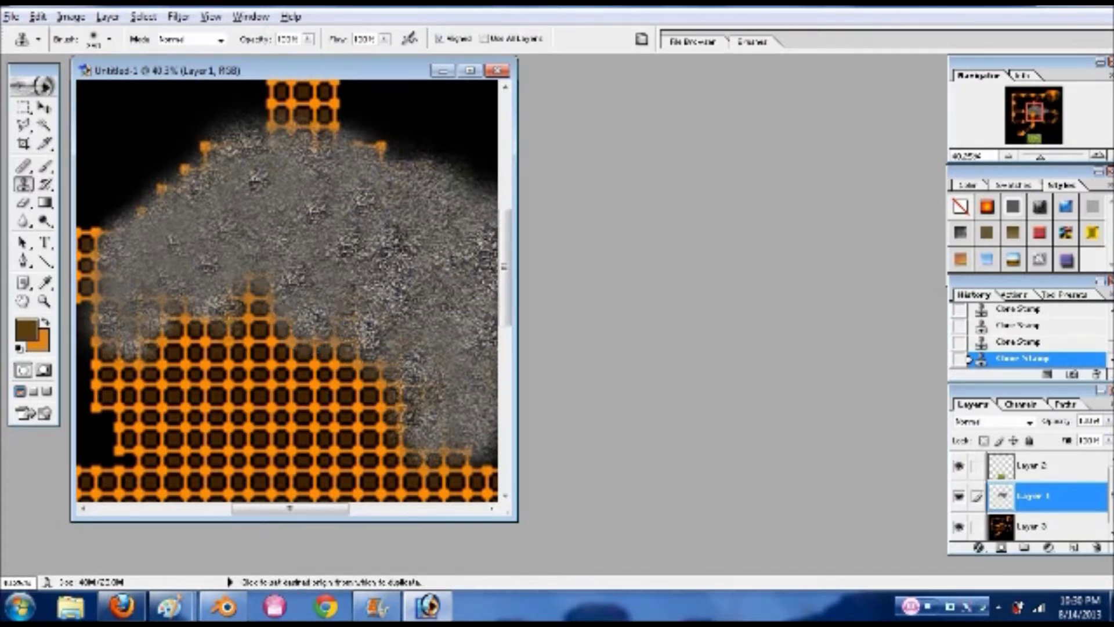
Push the gravel's lower border further down beside the downward strip and blend the gravel above it
click(322, 352)
alt+click(296, 284)
click(299, 339)
alt+click(369, 335)
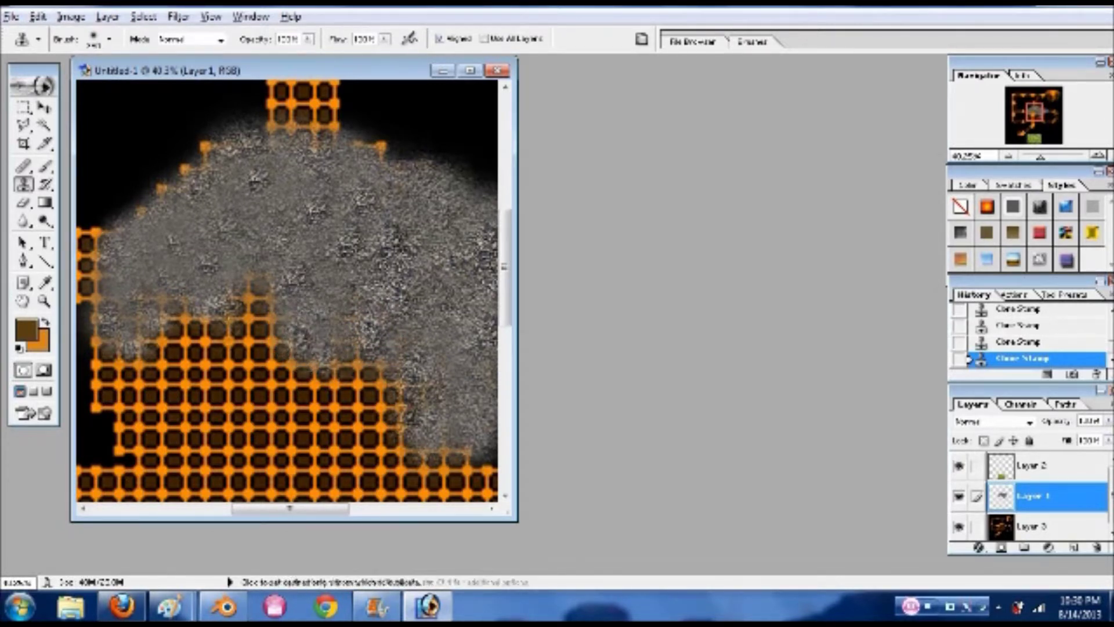
click(364, 361)
alt+click(343, 334)
click(394, 287)
alt+click(393, 281)
click(340, 313)
Continue the gravel down the central area's left edge and vary the texture across its upper-left part
alt+click(129, 338)
click(105, 363)
alt+click(125, 343)
click(115, 381)
click(133, 330)
alt+click(203, 276)
click(159, 312)
click(104, 334)
click(132, 265)
click(218, 199)
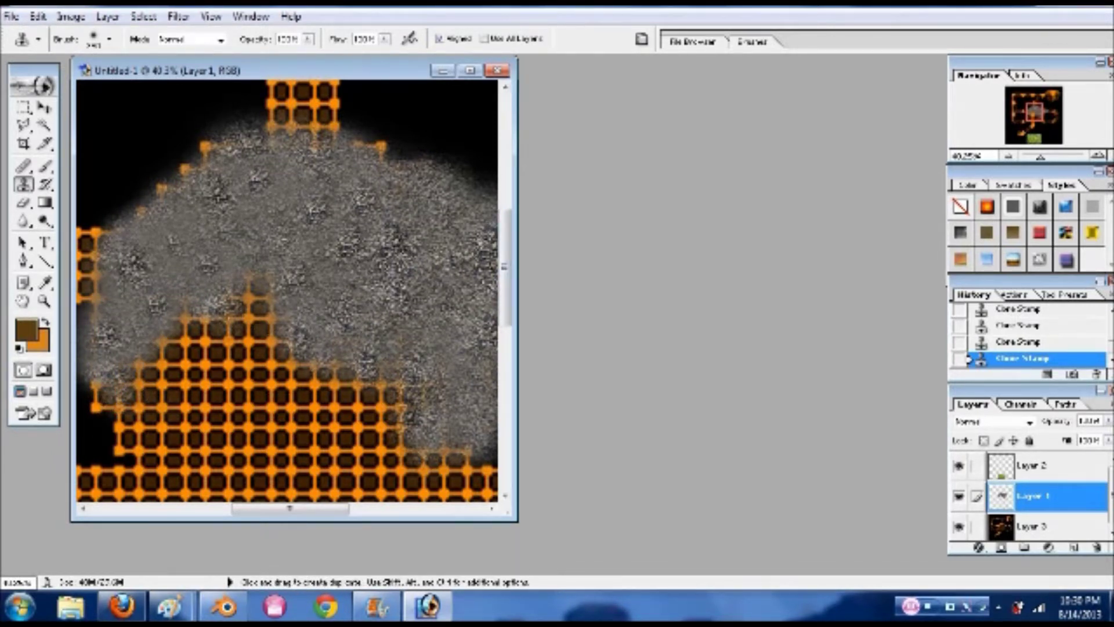
Fill the grid notch between the left gravel edge and the middle gravel
click(132, 391)
alt+click(219, 233)
click(250, 301)
click(192, 323)
alt+click(194, 267)
click(212, 347)
Cover the remaining grid in the lower half of the central area with cloned gravel
alt+click(409, 282)
click(238, 399)
click(344, 390)
click(319, 436)
alt+click(383, 273)
click(174, 410)
Enlarge the document window and clone gravel over the grid left along the central area's bottom edge
drag(504, 267, 510, 286)
drag(516, 521, 628, 564)
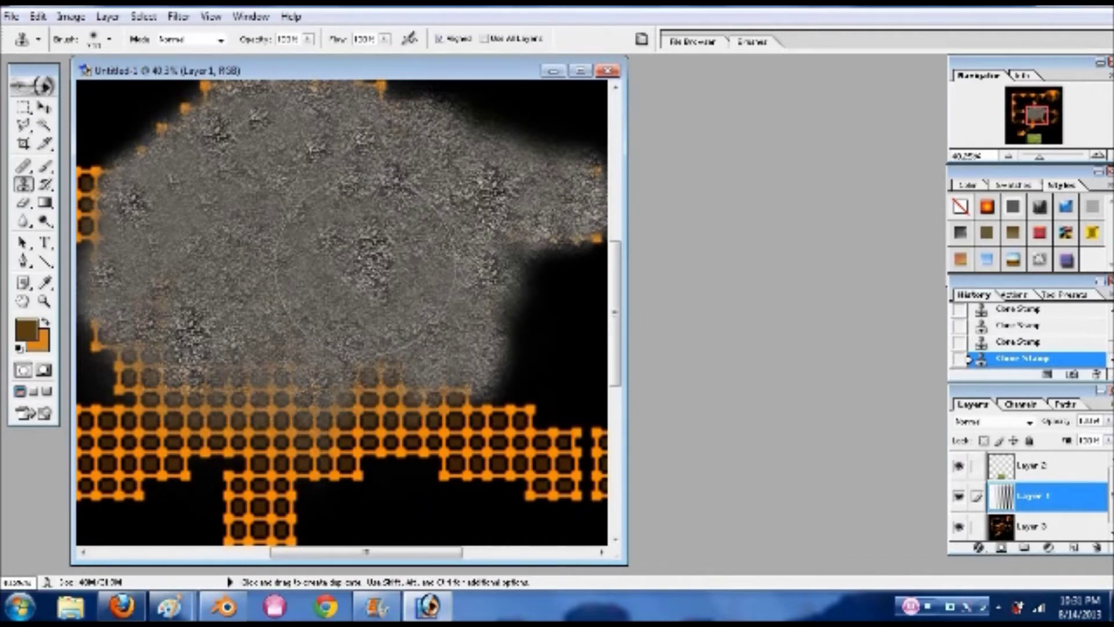
alt+click(365, 268)
click(406, 386)
alt+click(357, 275)
click(273, 399)
click(320, 432)
click(389, 423)
alt+click(302, 371)
click(337, 301)
Stamp gravel over the central area's lower-left corner and vary the texture across its middle
alt+click(252, 337)
click(164, 359)
click(241, 408)
click(173, 422)
click(310, 264)
click(400, 314)
click(188, 244)
click(243, 357)
Finish the gravel along the bottom edge and blend the left half of the central area
click(273, 409)
click(353, 426)
click(392, 384)
click(325, 308)
alt+click(272, 282)
click(224, 217)
alt+click(232, 272)
click(129, 274)
click(234, 377)
Reduce the Clone Stamp brush size and start cloning gravel down the path leaving the central area's bottom
scroll(227, 376, down, 2)
scroll(228, 376, up, 3)
alt+click(504, 220)
scroll(282, 381, down, 7)
key(bracketleft)
key(bracketleft)
key(bracketleft)
click(264, 329)
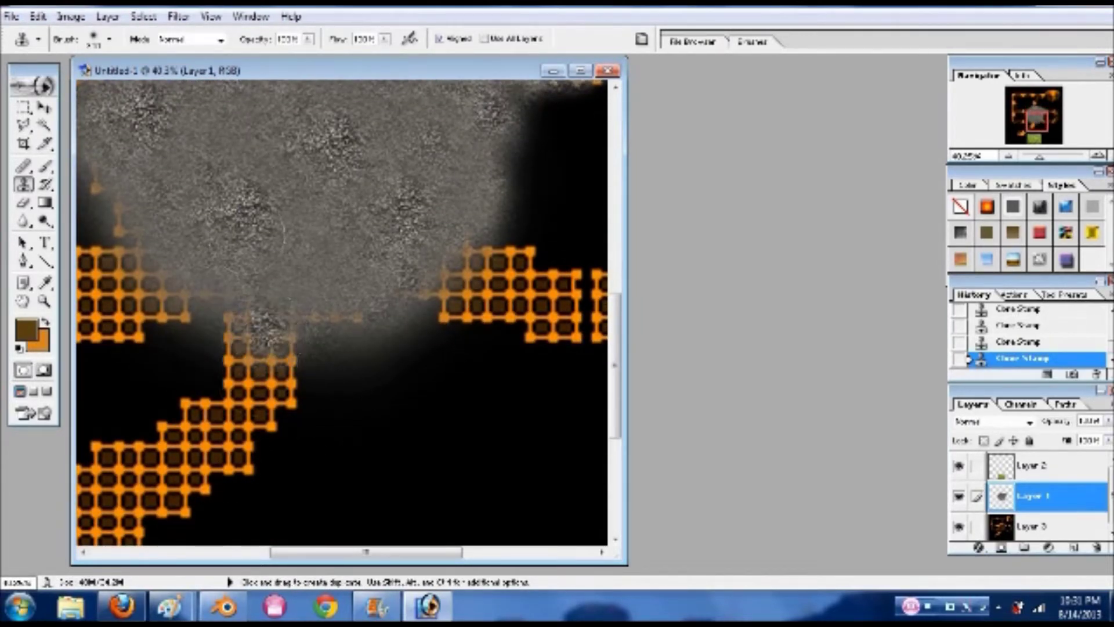
click(239, 338)
alt+click(290, 290)
click(289, 348)
click(228, 377)
click(286, 385)
click(181, 430)
click(249, 456)
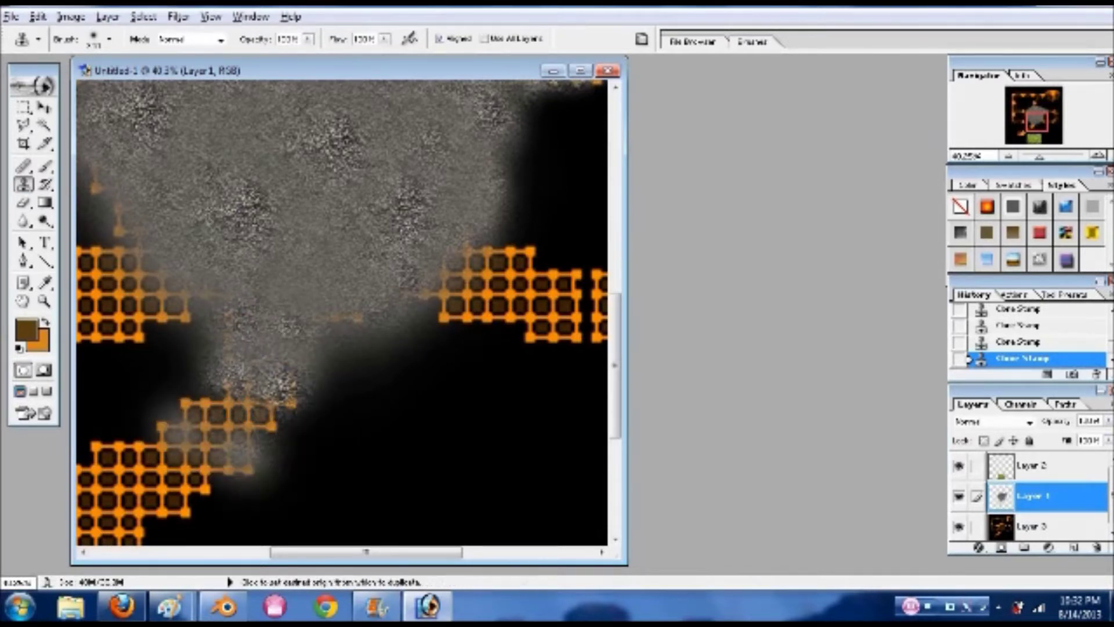
Fill the bend of the lower path with gravel dabs
click(229, 406)
click(274, 415)
click(216, 436)
click(262, 467)
click(250, 380)
click(194, 473)
Clone gravel further along the lower path toward its lower-left end
drag(302, 552, 256, 552)
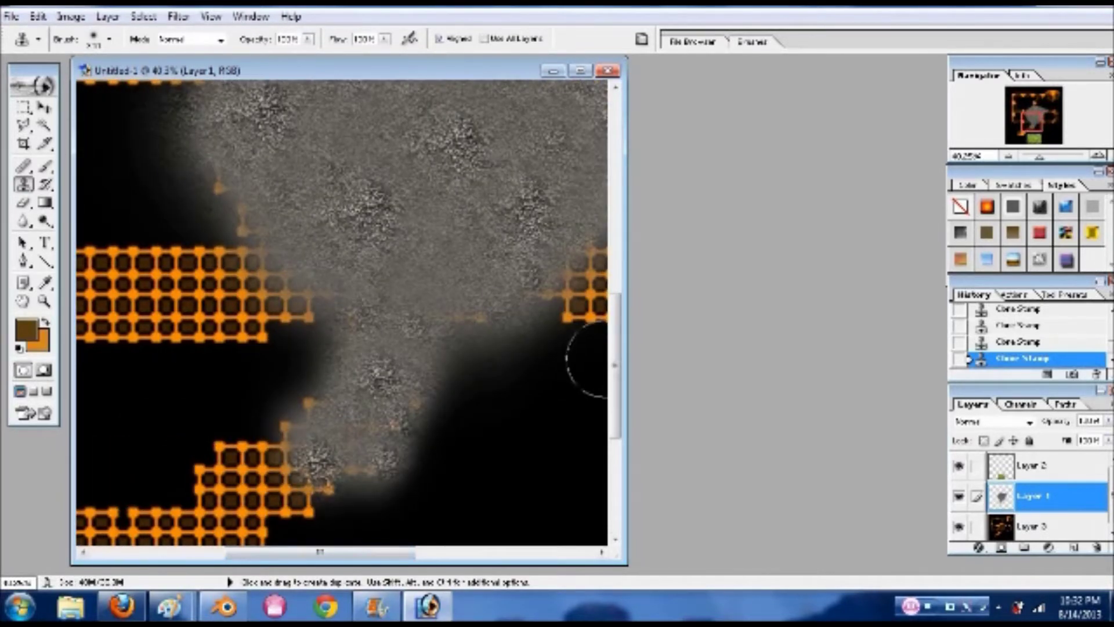
scroll(583, 360, down, 4)
click(255, 328)
click(198, 348)
click(237, 325)
click(325, 340)
drag(346, 377, 206, 439)
click(198, 423)
Stamp resampled gravel over the blurred stretch of the lower path and its upper edge
alt+click(290, 352)
click(228, 427)
alt+click(378, 261)
click(317, 285)
click(255, 306)
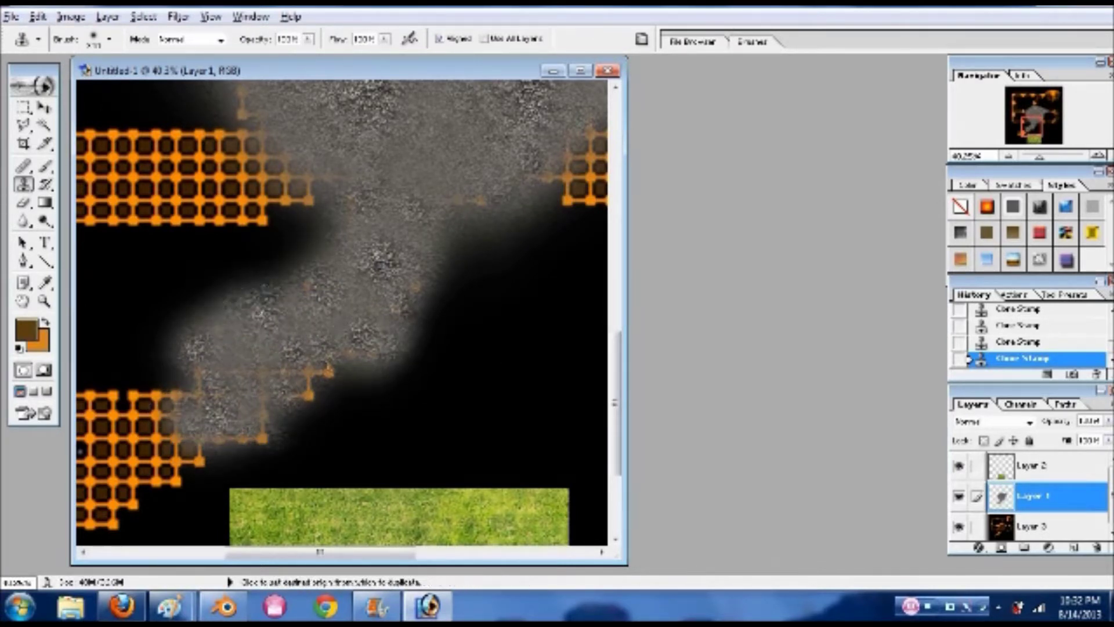
Cover the grid remnants along the lower path's right and bottom edges with gravel
alt+click(261, 313)
click(296, 411)
click(323, 379)
alt+click(265, 348)
click(266, 378)
alt+click(265, 371)
click(269, 447)
Brush cloned gravel over the rest of the grid at the lower-left end of the path
drag(302, 552, 239, 552)
drag(616, 406, 616, 437)
drag(318, 318, 218, 317)
mouse_move(365, 377)
mouse_down()
mouse_move(348, 361)
mouse_move(204, 406)
mouse_move(174, 429)
mouse_up()
mouse_move(241, 359)
mouse_down()
mouse_move(174, 349)
mouse_move(191, 389)
mouse_move(180, 313)
mouse_move(272, 284)
mouse_move(279, 435)
mouse_move(244, 441)
mouse_up()
Outline the finished lower gravel path with the Polygonal Lasso and copy it to a new layer
scroll(581, 440, right, 5)
drag(616, 441, 627, 307)
click(45, 302)
click(262, 307)
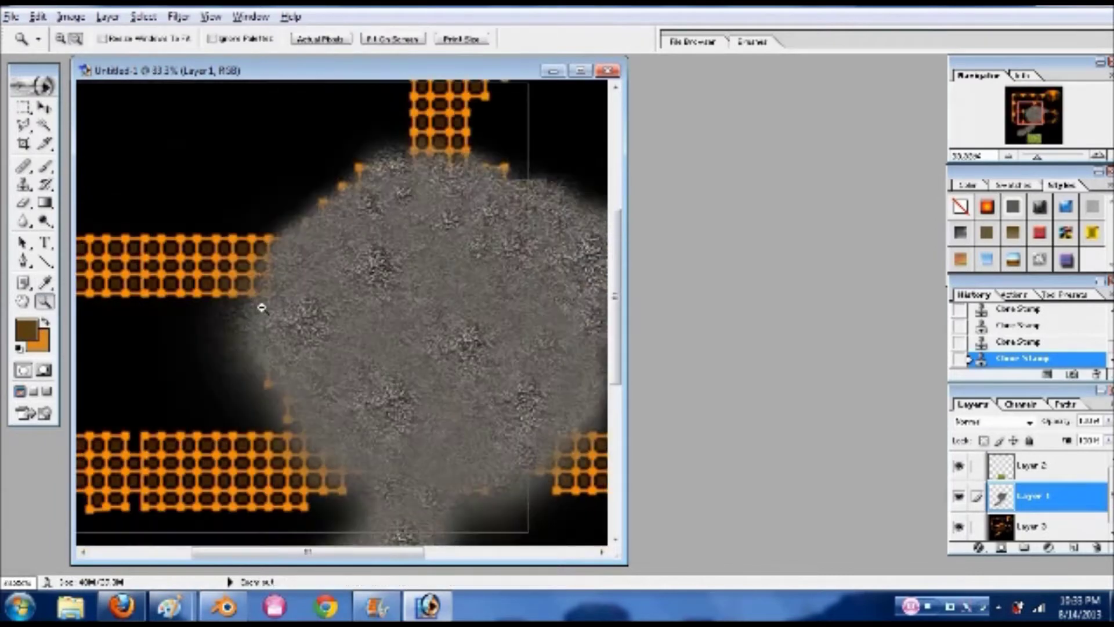
click(262, 307)
click(24, 125)
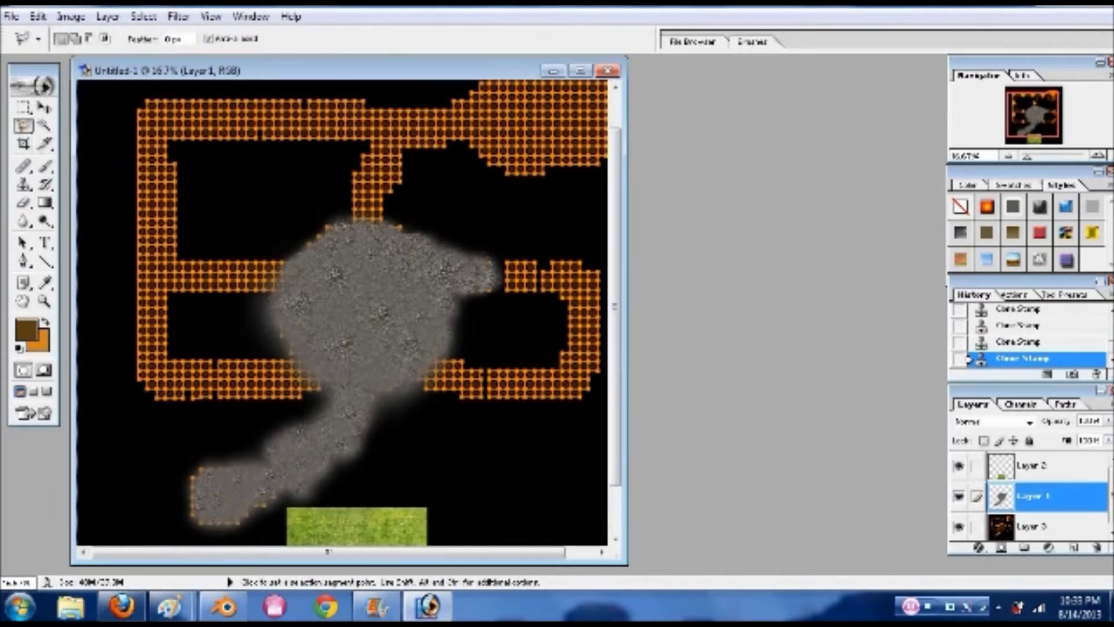
click(385, 408)
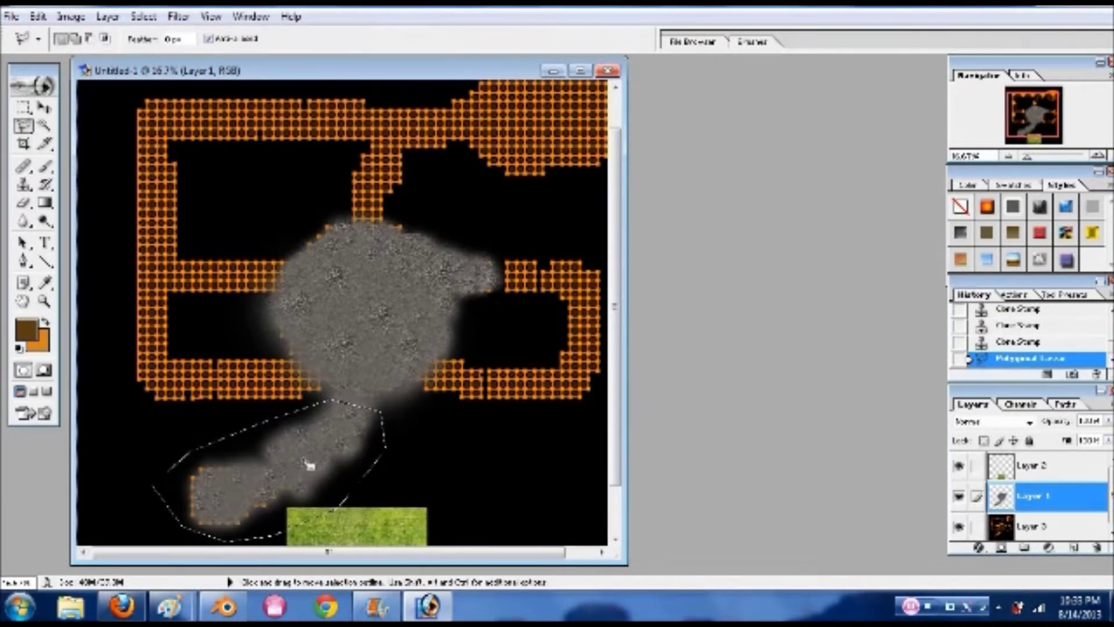
right_click(256, 477)
click(348, 283)
Move the copied gravel path over the lower-left branch, rotate it about 27.6 degrees with Free Transform and apply it
key(v)
drag(244, 499, 214, 412)
right_click(237, 381)
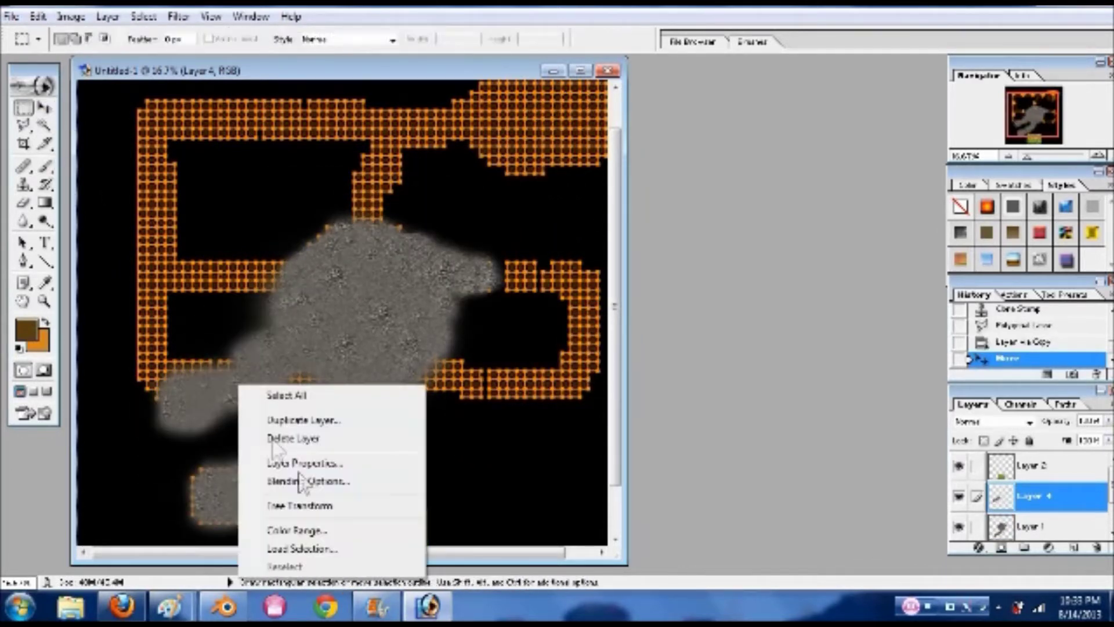
click(308, 495)
drag(354, 502, 279, 375)
click(44, 108)
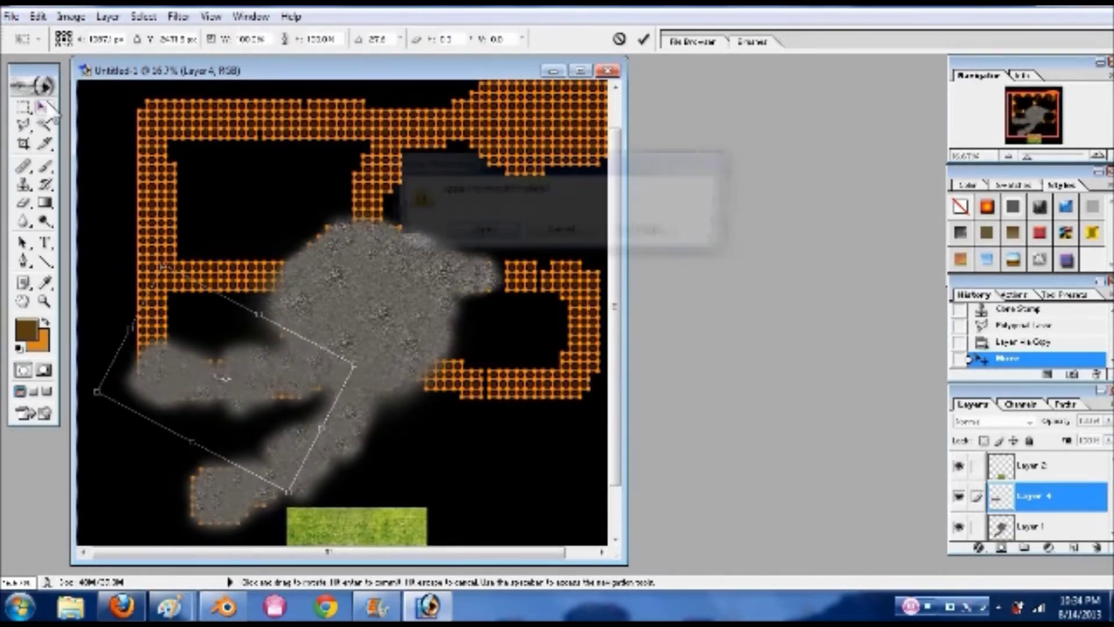
click(498, 228)
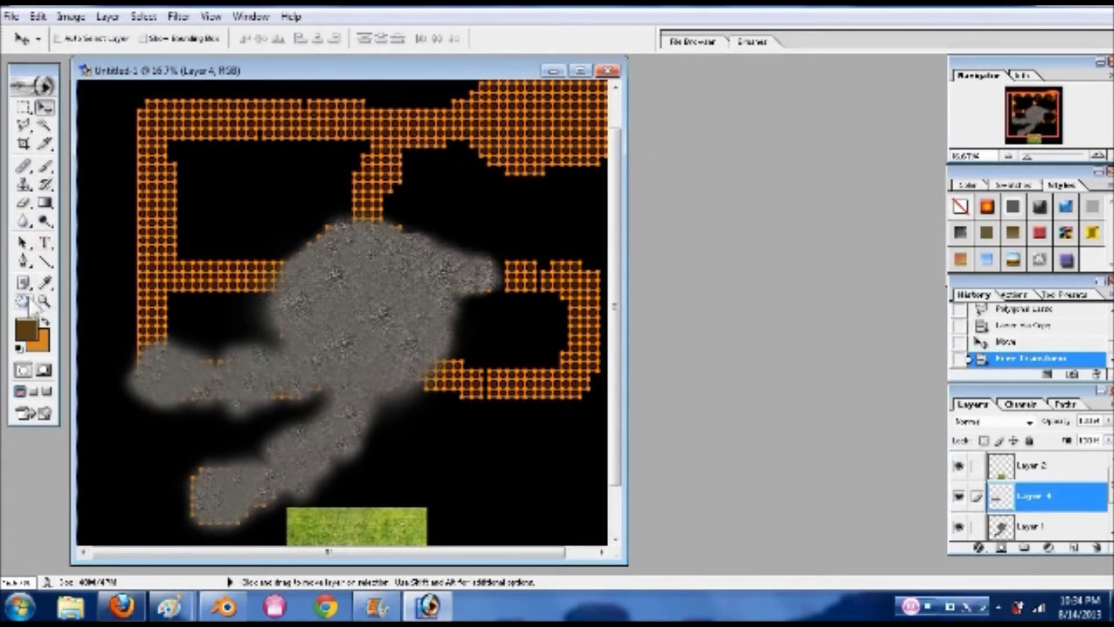
Select Layer 1 and clone gravel with the Clone Stamp over the grid along the map's left vertical path
click(23, 185)
click(133, 343)
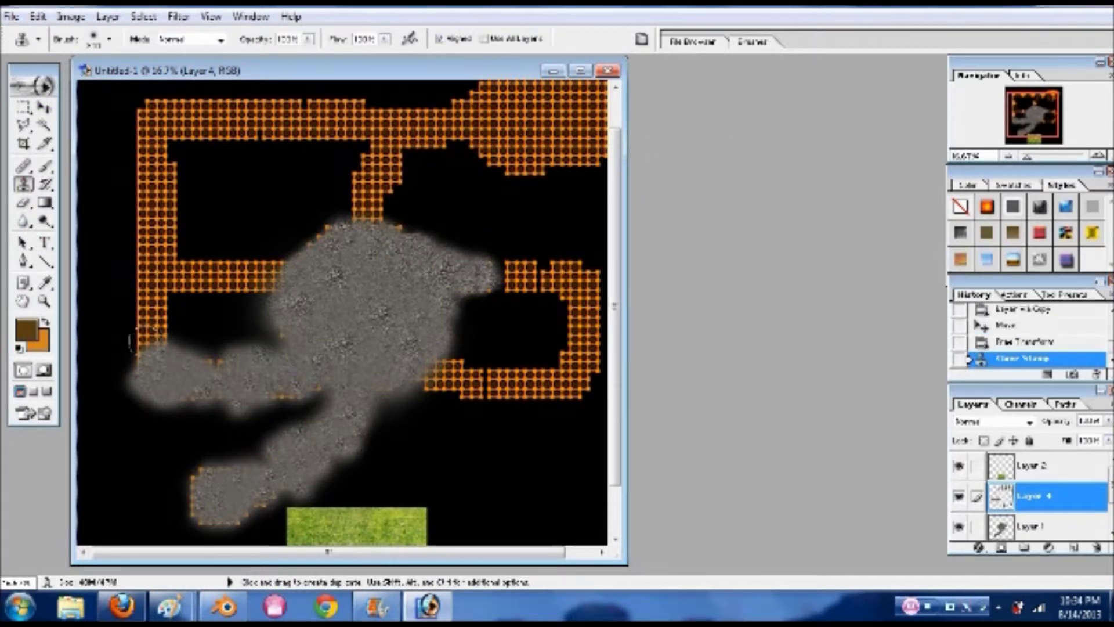
click(1035, 526)
click(145, 342)
click(145, 328)
click(172, 322)
drag(168, 320, 156, 235)
mouse_move(165, 319)
mouse_down()
mouse_move(132, 269)
mouse_move(167, 228)
mouse_move(145, 214)
mouse_move(133, 340)
mouse_up()
drag(256, 368, 185, 359)
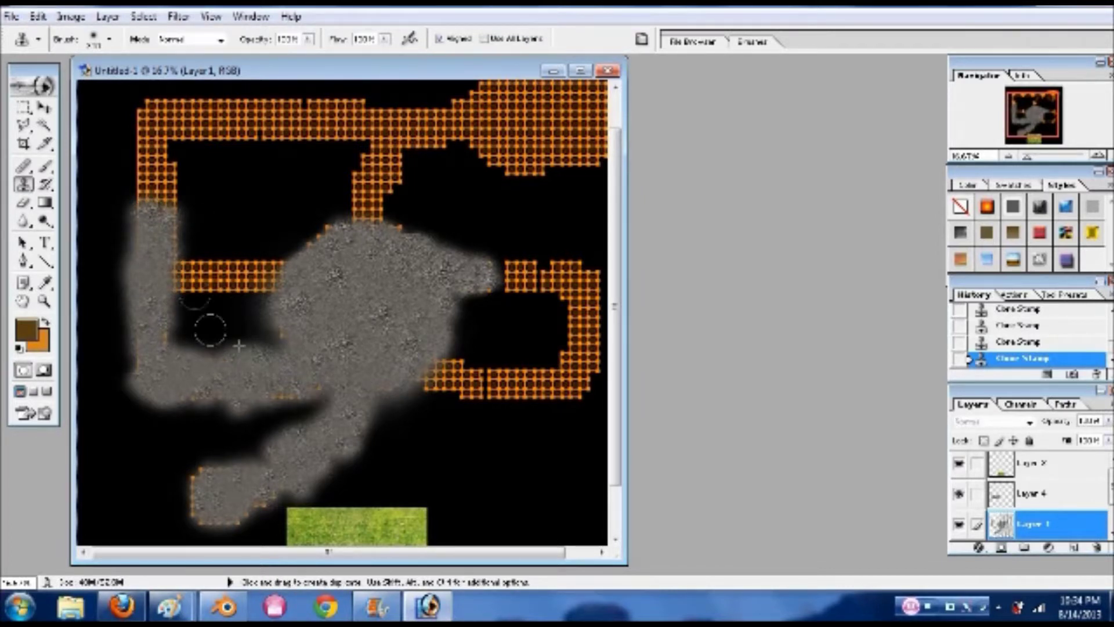
mouse_move(234, 231)
mouse_down()
mouse_move(142, 191)
mouse_move(145, 156)
mouse_move(174, 180)
mouse_move(139, 139)
mouse_move(156, 104)
mouse_up()
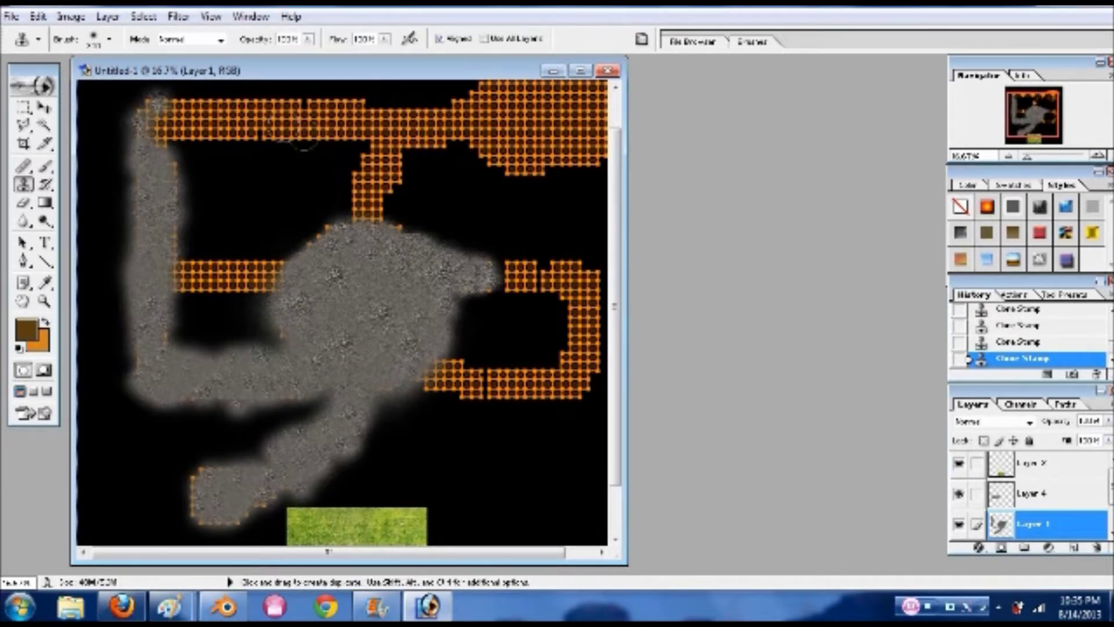
Clone gravel along the upper horizontal path as far as the edge of the round area at its right end
mouse_move(242, 114)
mouse_down()
mouse_move(180, 128)
mouse_move(148, 110)
mouse_up()
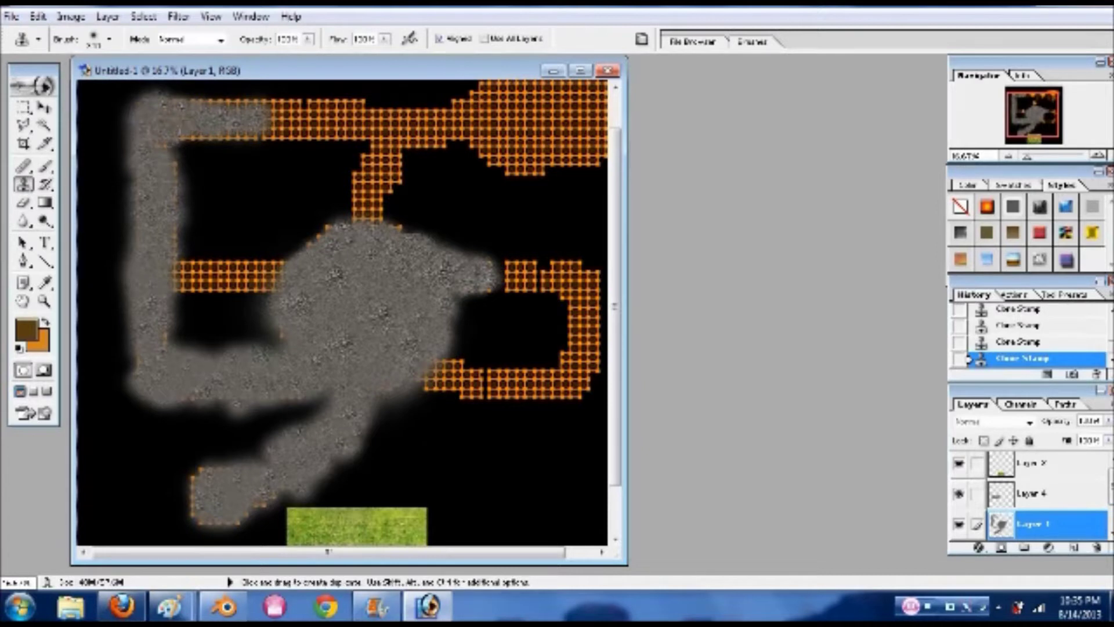
drag(264, 93, 290, 107)
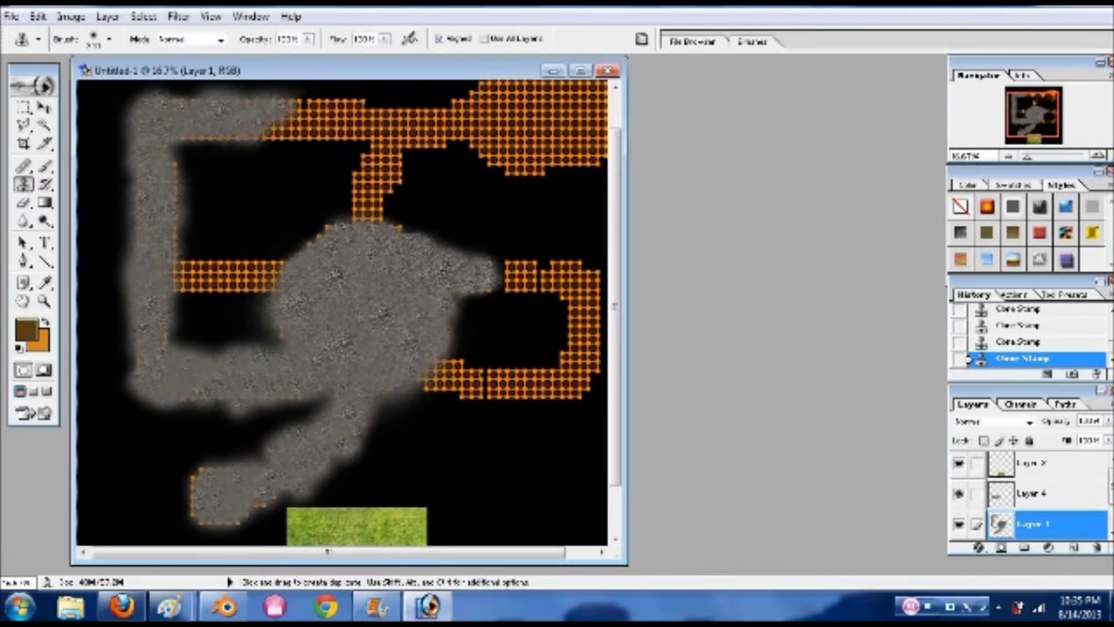
mouse_move(300, 145)
mouse_down()
mouse_move(328, 101)
mouse_move(372, 125)
mouse_move(476, 116)
mouse_move(314, 98)
mouse_move(334, 142)
mouse_move(476, 142)
mouse_up()
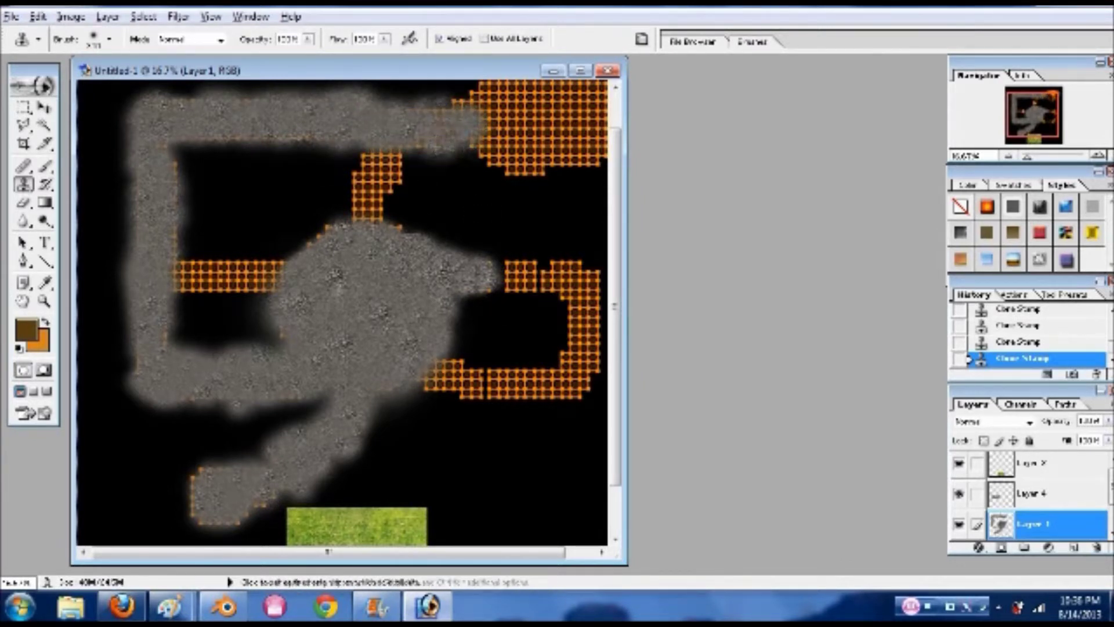
Cover the short connector below the upper path and the middle-left horizontal branch with cloned gravel
drag(366, 150, 369, 212)
mouse_move(406, 154)
mouse_down()
mouse_move(386, 221)
mouse_move(407, 166)
mouse_move(308, 238)
mouse_up()
mouse_move(287, 276)
mouse_down()
mouse_move(175, 276)
mouse_move(186, 261)
mouse_up()
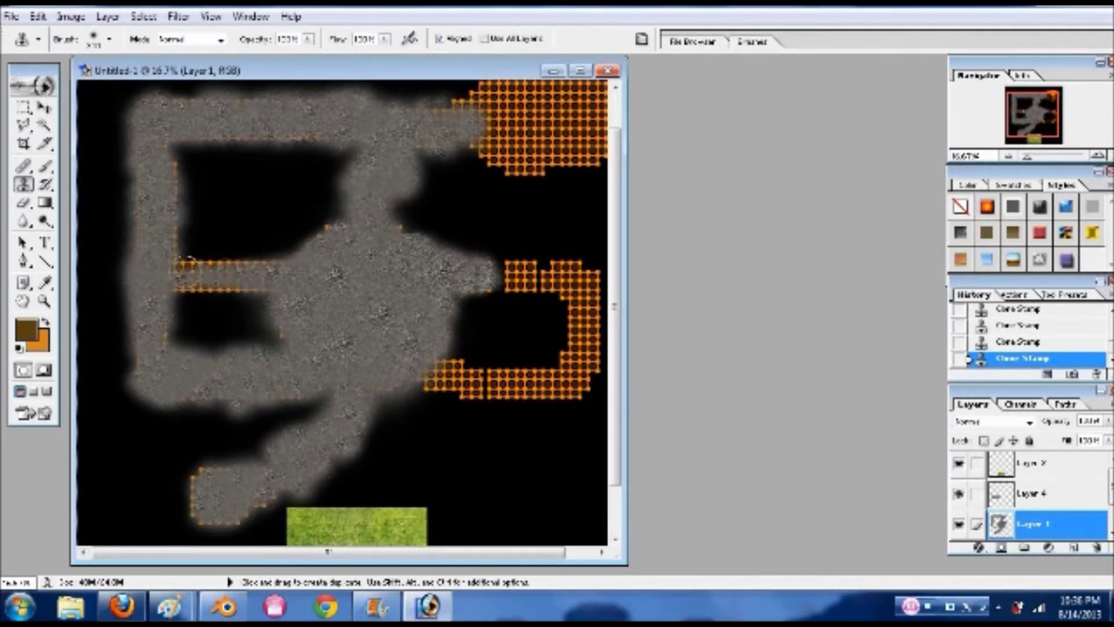
drag(273, 261, 179, 262)
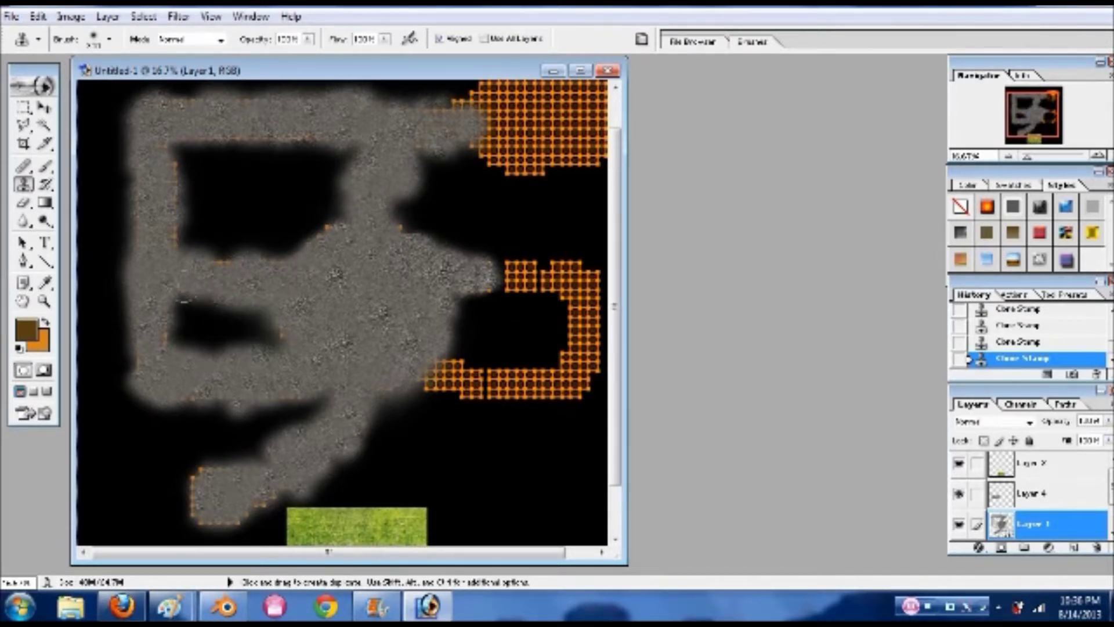
Sample gravel from the central area and brush it over the grid where the right loop leaves the centre
mouse_move(493, 273)
mouse_down()
mouse_move(575, 272)
mouse_move(499, 290)
mouse_move(586, 279)
mouse_move(498, 395)
mouse_move(434, 380)
mouse_up()
alt+click(443, 256)
mouse_move(450, 296)
mouse_down()
mouse_move(569, 302)
mouse_move(519, 383)
mouse_up()
alt+click(415, 279)
alt+click(444, 267)
drag(520, 267, 560, 270)
click(501, 395)
alt+click(415, 342)
click(530, 296)
click(430, 393)
click(498, 374)
Cover the rest of the right loop's lower and outer sides with freshly sampled gravel
alt+click(381, 313)
mouse_move(461, 377)
mouse_down()
mouse_move(436, 390)
mouse_move(510, 371)
mouse_move(514, 399)
mouse_up()
drag(554, 273, 589, 302)
mouse_move(587, 354)
mouse_down()
mouse_move(550, 393)
mouse_move(543, 365)
mouse_move(548, 404)
mouse_move(512, 403)
mouse_up()
click(463, 361)
click(542, 402)
alt+click(378, 325)
click(590, 279)
drag(552, 311, 547, 342)
Cover the round area at the map's upper right with gravel repeatedly sampled from the centre
drag(617, 369, 623, 336)
drag(417, 554, 446, 554)
key(alt)
mouse_move(456, 186)
mouse_down()
mouse_move(546, 116)
mouse_move(578, 153)
mouse_up()
alt+click(406, 317)
mouse_move(485, 196)
mouse_down()
mouse_move(555, 192)
mouse_move(449, 204)
mouse_up()
alt+click(406, 317)
drag(515, 168, 538, 159)
mouse_move(435, 148)
mouse_down()
mouse_move(493, 107)
mouse_move(572, 119)
mouse_move(557, 208)
mouse_up()
mouse_move(551, 107)
mouse_down()
mouse_move(560, 209)
mouse_move(537, 216)
mouse_up()
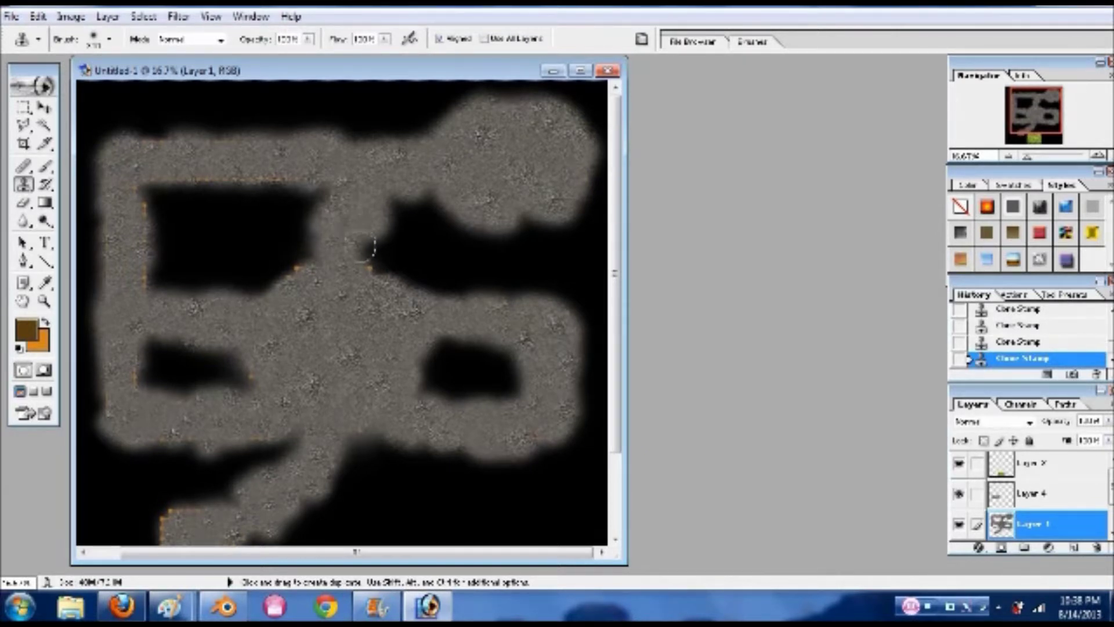
key(alt)
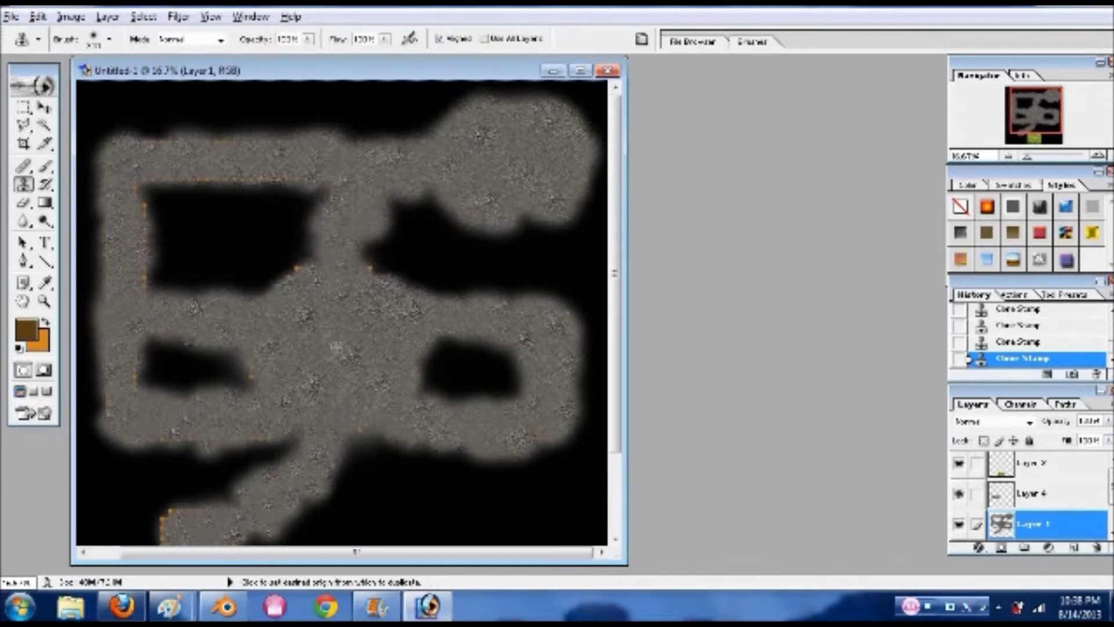
alt+click(336, 347)
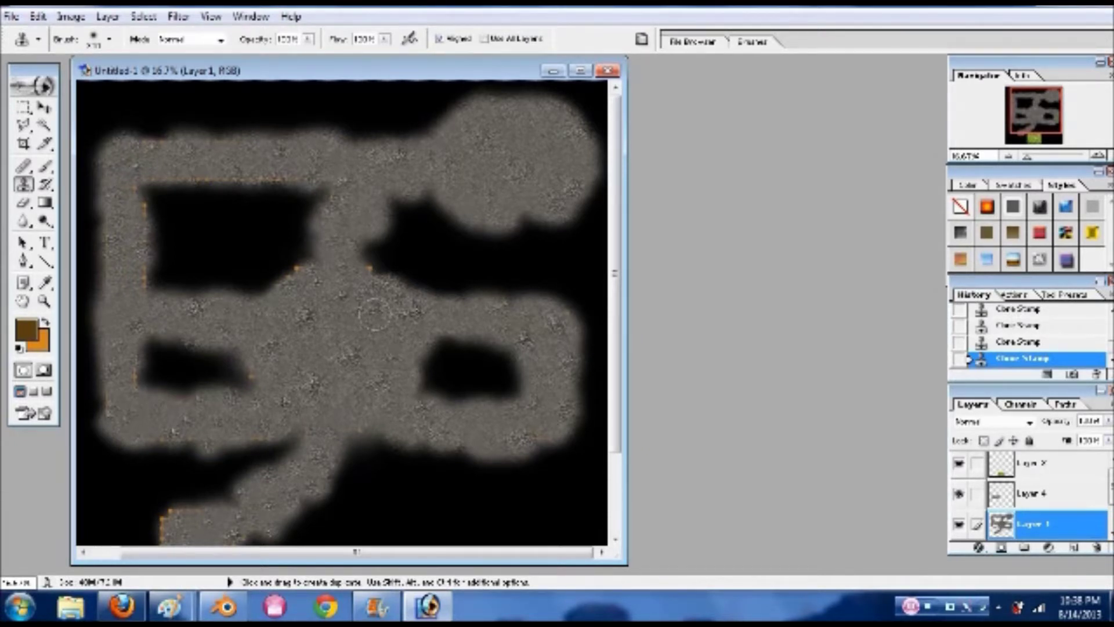
Reorder the grass layer, Layer 2, beneath Layer 1 and place its patch in the black area below the right loop
click(1039, 468)
drag(620, 360, 618, 465)
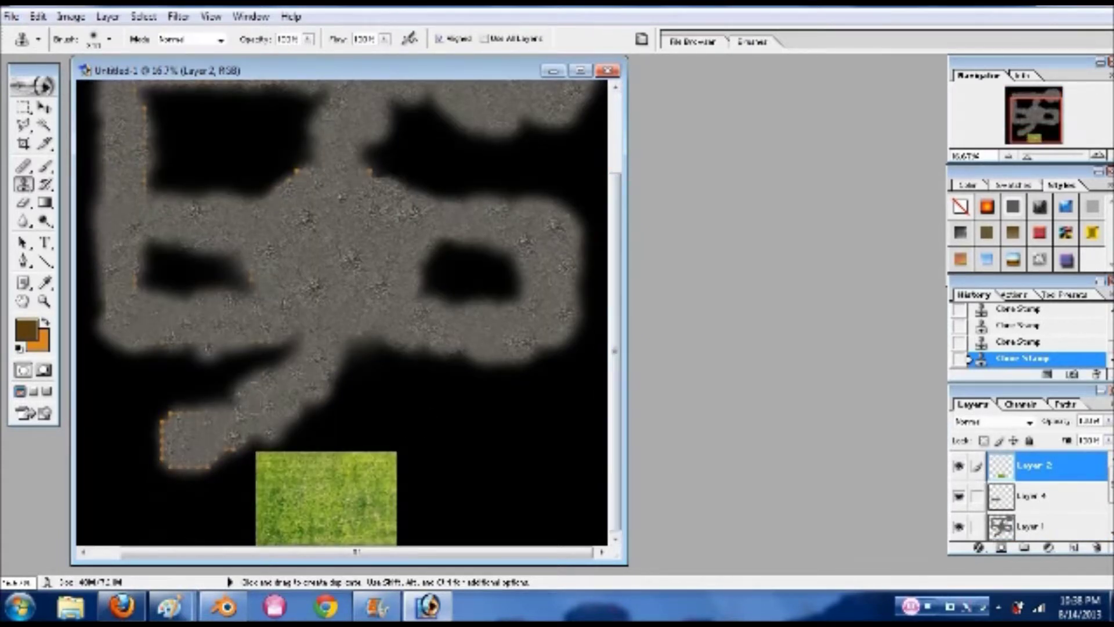
click(45, 108)
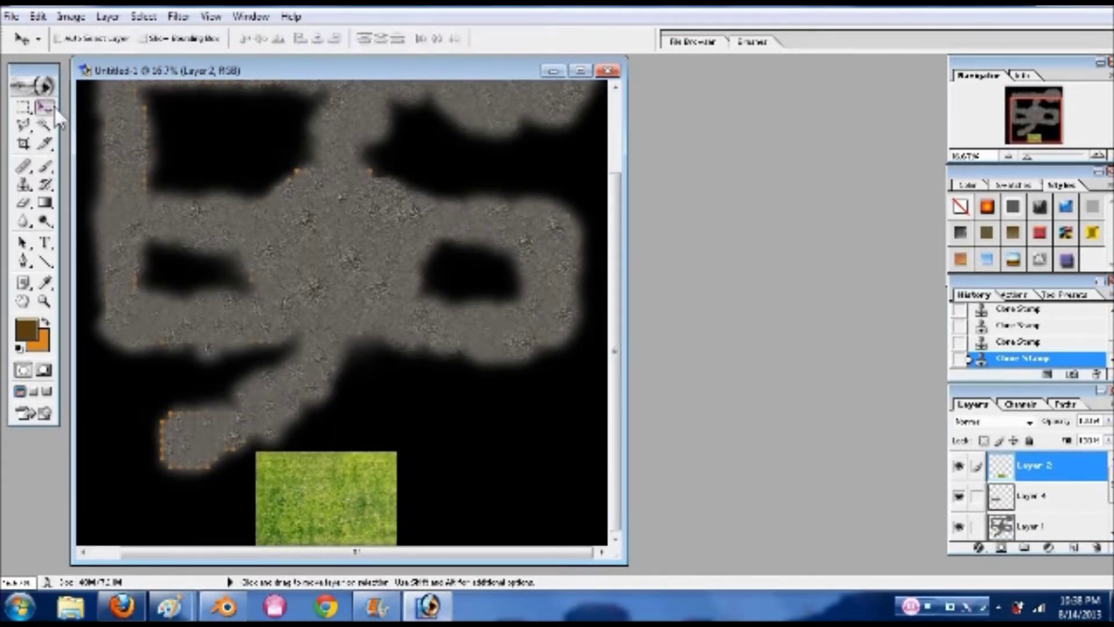
mouse_move(333, 518)
mouse_down()
mouse_move(378, 373)
mouse_move(398, 354)
mouse_up()
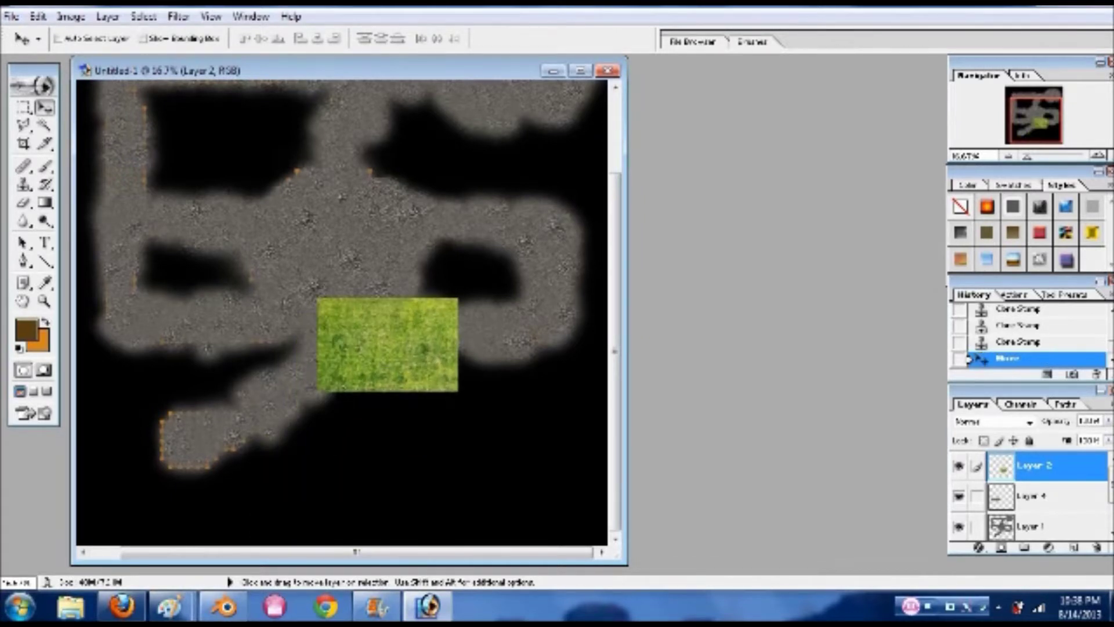
drag(1048, 525, 1056, 539)
scroll(1044, 511, down, 1)
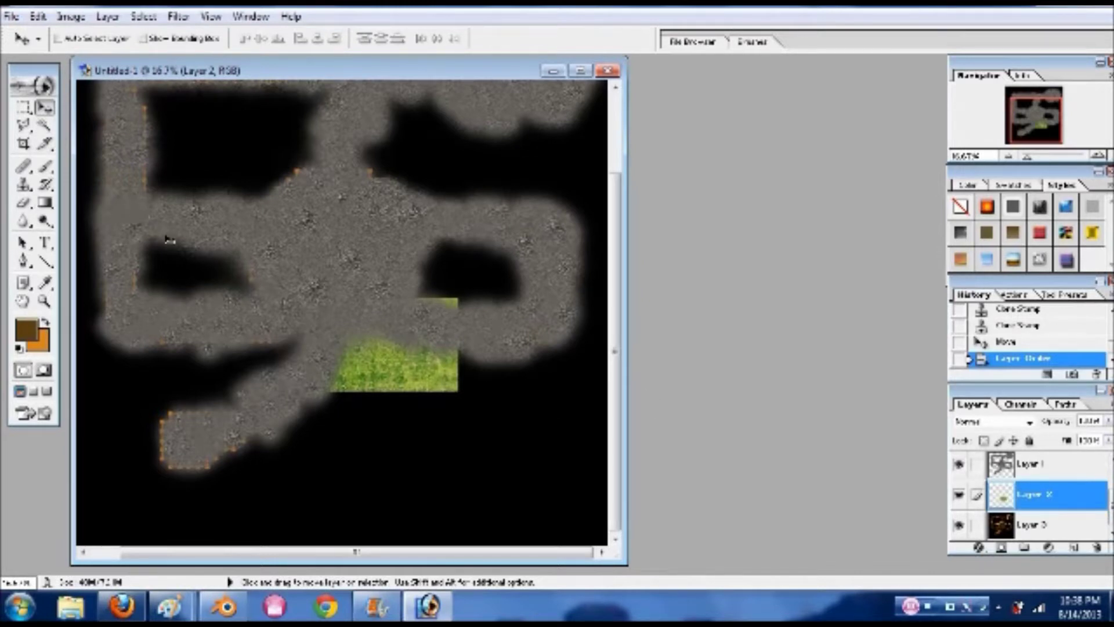
drag(399, 378, 486, 447)
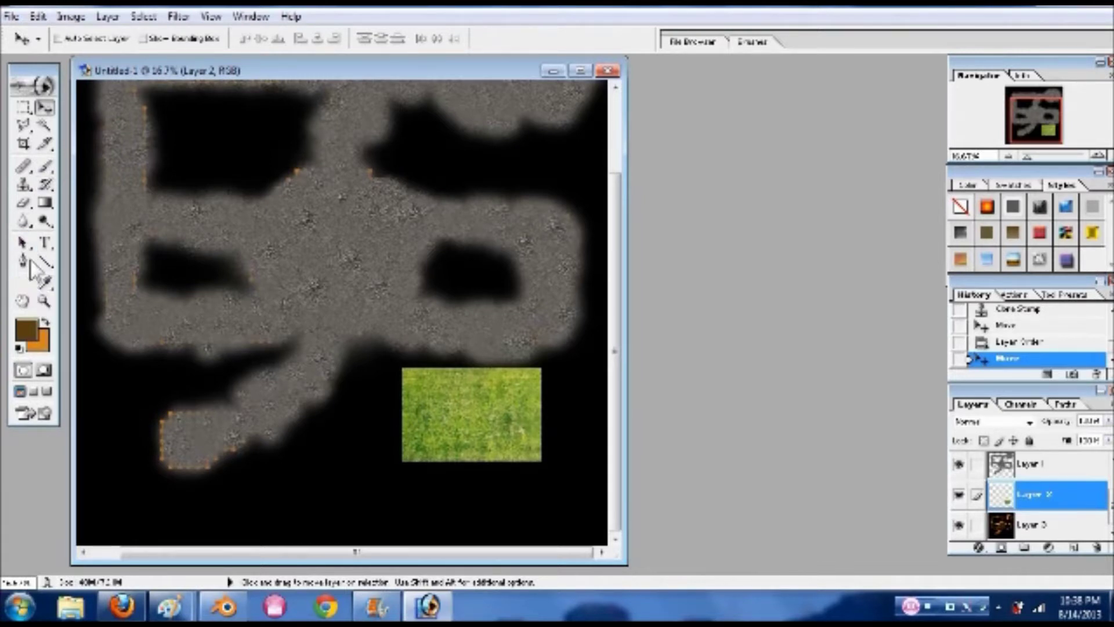
Sample the grass patch with the Clone Stamp and spread grass between it and the lower gravel path
click(23, 184)
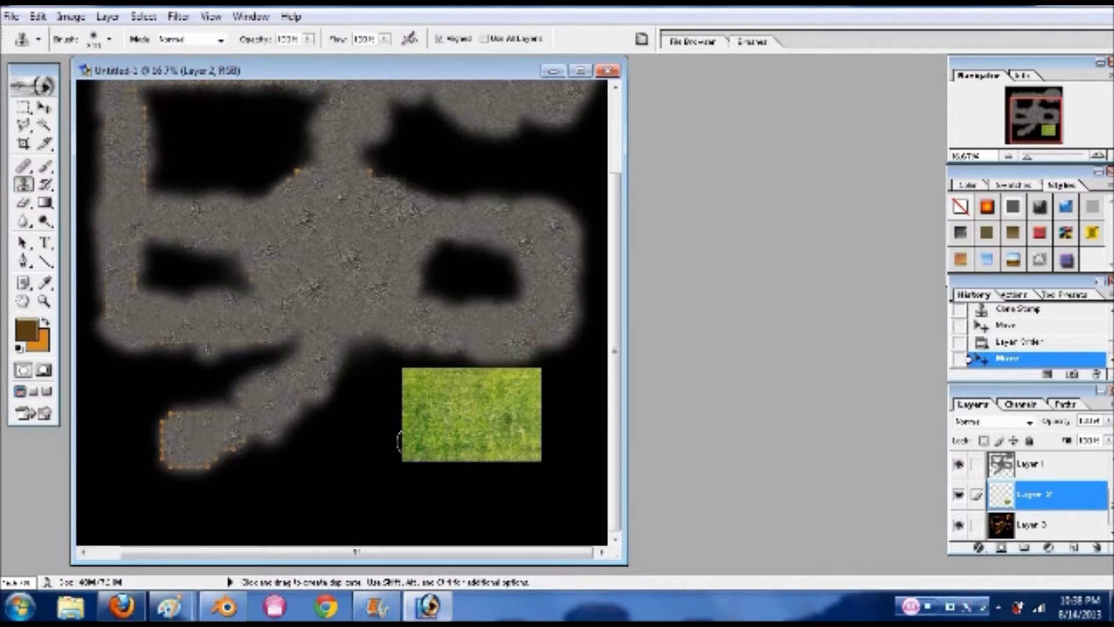
key(f)
key(f)
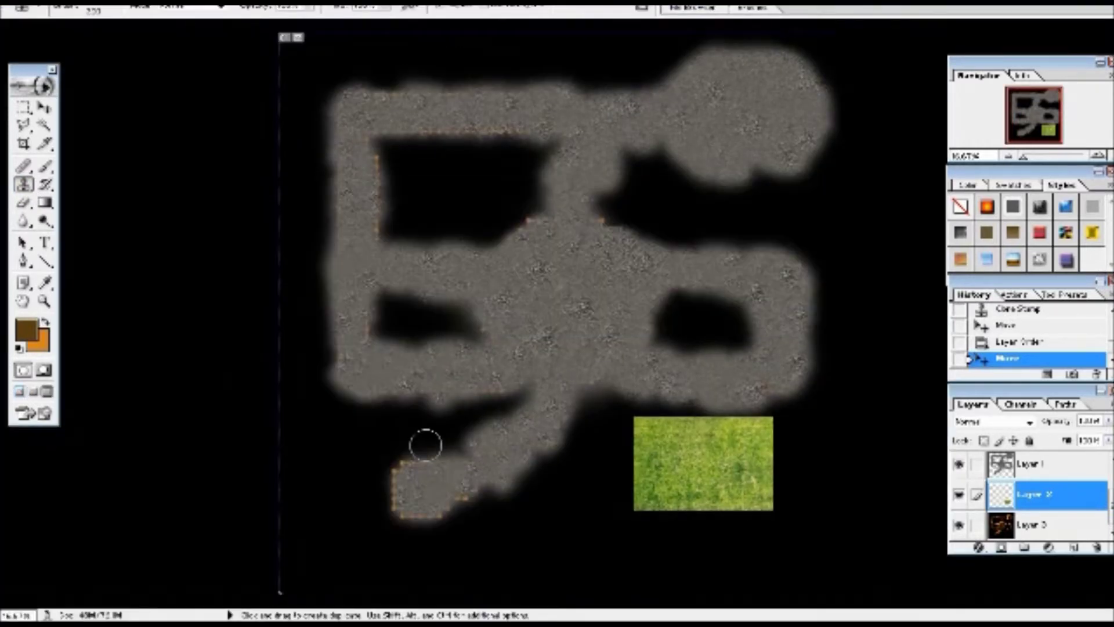
key(f)
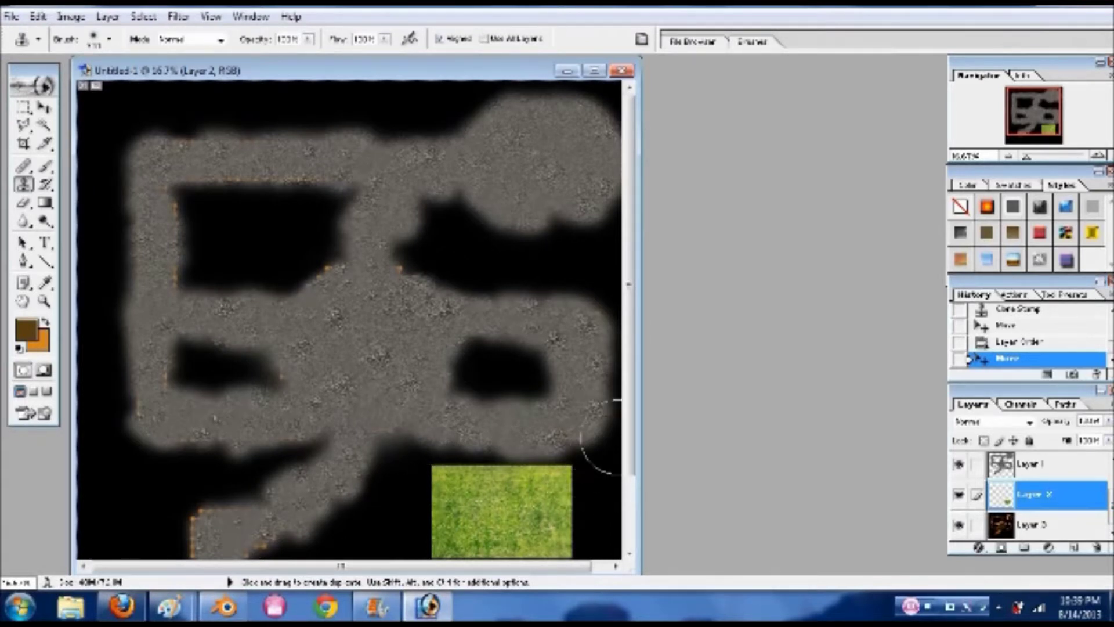
scroll(626, 465, down, 3)
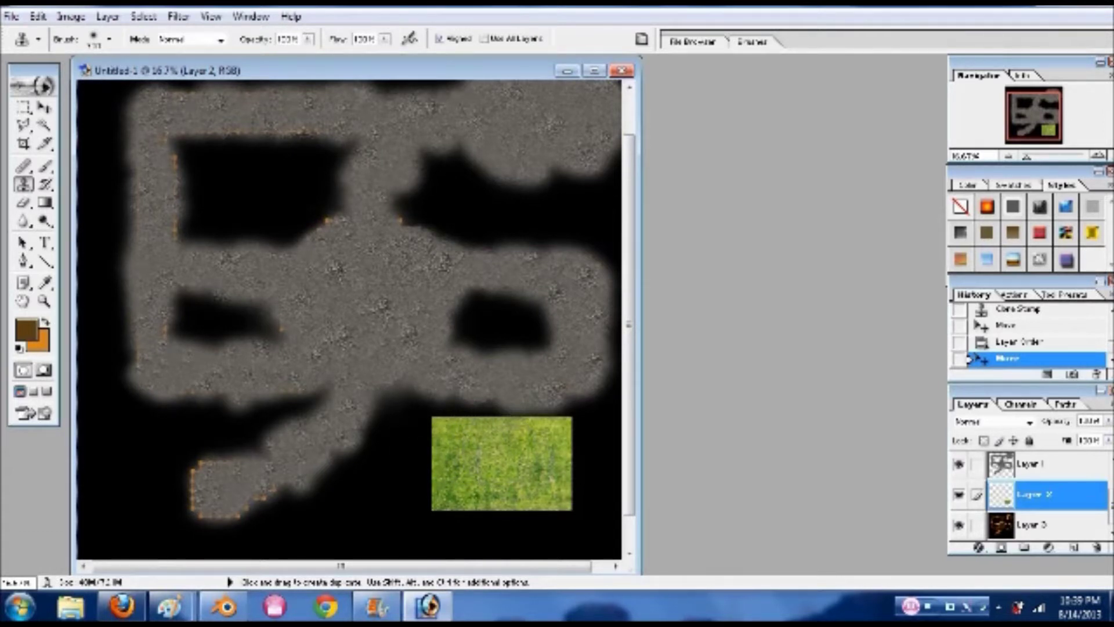
mouse_move(432, 436)
mouse_down()
mouse_move(375, 403)
mouse_move(348, 465)
mouse_up()
alt+click(498, 480)
mouse_move(471, 484)
mouse_down()
mouse_move(366, 497)
mouse_move(395, 505)
mouse_move(349, 499)
mouse_up()
Clone grass into the right loop's opening, the gap beneath the round area and the ground beside the loop
mouse_move(519, 326)
mouse_down()
mouse_move(530, 325)
mouse_move(487, 322)
mouse_up()
mouse_move(465, 196)
mouse_down()
mouse_move(439, 171)
mouse_move(424, 197)
mouse_up()
mouse_move(525, 249)
mouse_down()
mouse_move(418, 232)
mouse_move(517, 233)
mouse_up()
mouse_move(540, 406)
mouse_down()
mouse_move(523, 426)
mouse_move(406, 404)
mouse_move(378, 496)
mouse_move(337, 493)
mouse_move(493, 473)
mouse_move(435, 494)
mouse_move(485, 527)
mouse_move(401, 526)
mouse_move(377, 539)
mouse_move(583, 516)
mouse_move(604, 499)
mouse_move(601, 450)
mouse_move(575, 401)
mouse_move(558, 406)
mouse_move(609, 325)
mouse_up()
Fill the ground along the map's bottom and around the lower-left path with cloned grass
mouse_move(545, 540)
mouse_down()
mouse_move(99, 522)
mouse_move(174, 495)
mouse_up()
drag(285, 490, 95, 462)
mouse_move(308, 415)
mouse_down()
mouse_move(149, 416)
mouse_move(218, 458)
mouse_move(93, 444)
mouse_up()
key(alt)
drag(609, 548, 601, 547)
Extend the grass up the map's right side and fill both openings between the left paths
mouse_move(615, 348)
mouse_down()
mouse_move(614, 284)
mouse_move(581, 174)
mouse_move(557, 227)
mouse_move(551, 186)
mouse_up()
mouse_move(342, 156)
mouse_down()
mouse_move(269, 218)
mouse_move(186, 238)
mouse_move(325, 153)
mouse_move(238, 178)
mouse_move(203, 174)
mouse_up()
mouse_move(238, 308)
mouse_down()
mouse_move(232, 317)
mouse_move(250, 331)
mouse_up()
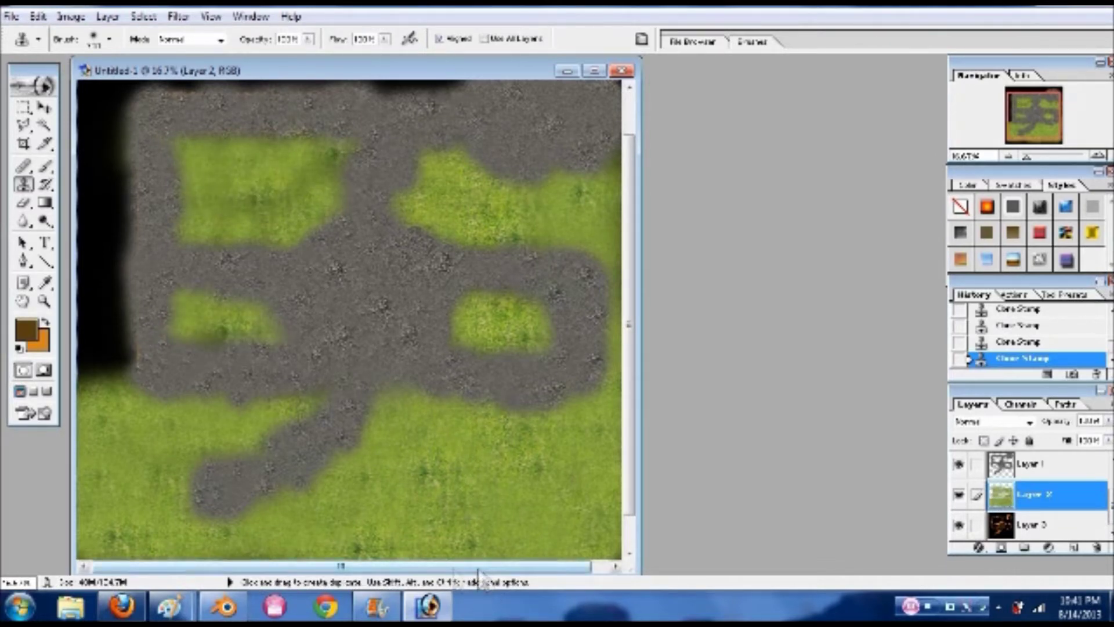
Clone grass over the remaining black margins along the map's left, top and right edges
scroll(390, 250, up, 2)
mouse_move(99, 418)
mouse_down()
mouse_move(112, 133)
mouse_move(125, 107)
mouse_move(87, 174)
mouse_move(88, 290)
mouse_move(84, 99)
mouse_move(272, 110)
mouse_up()
mouse_move(386, 111)
mouse_down()
mouse_move(604, 110)
mouse_move(458, 96)
mouse_up()
drag(385, 90, 88, 90)
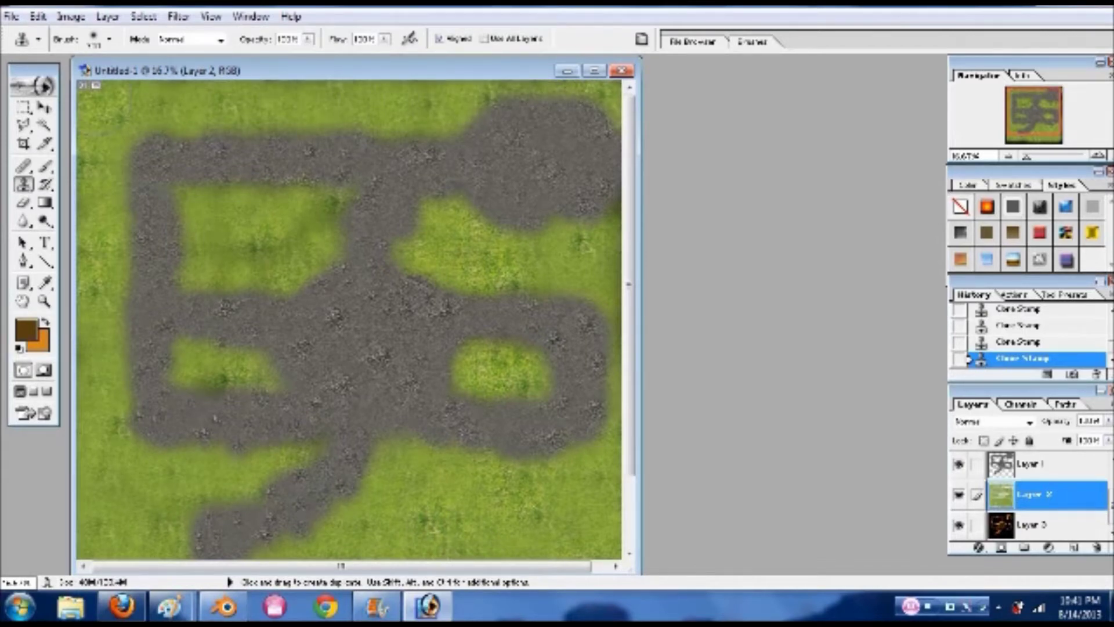
scroll(348, 290, right, 1)
mouse_move(616, 557)
mouse_down()
mouse_move(609, 107)
mouse_move(613, 372)
mouse_up()
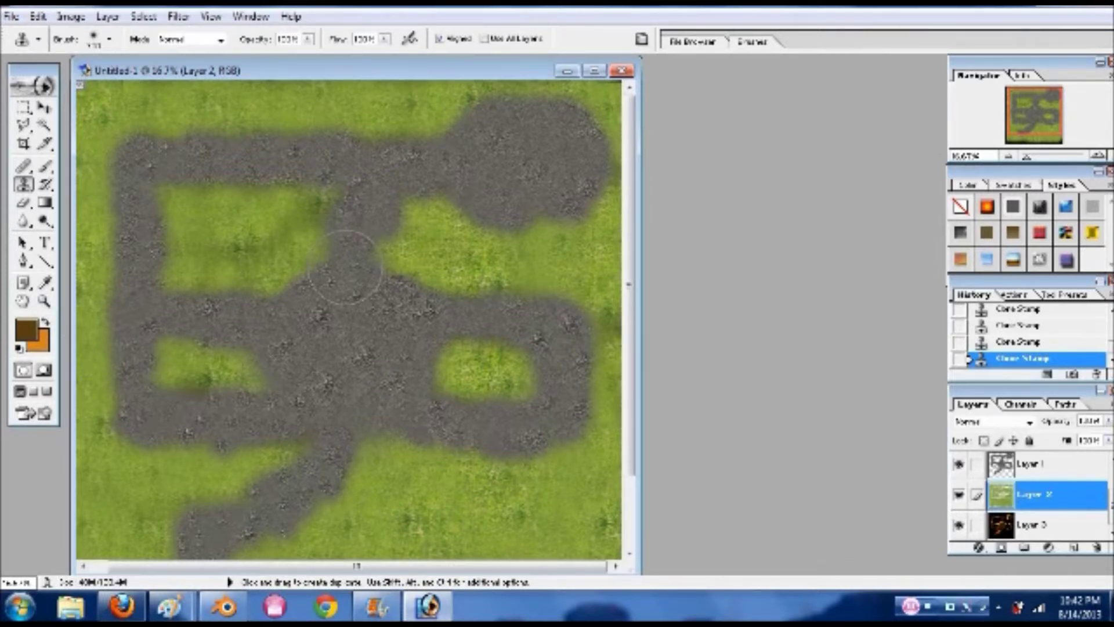
click(11, 16)
click(74, 186)
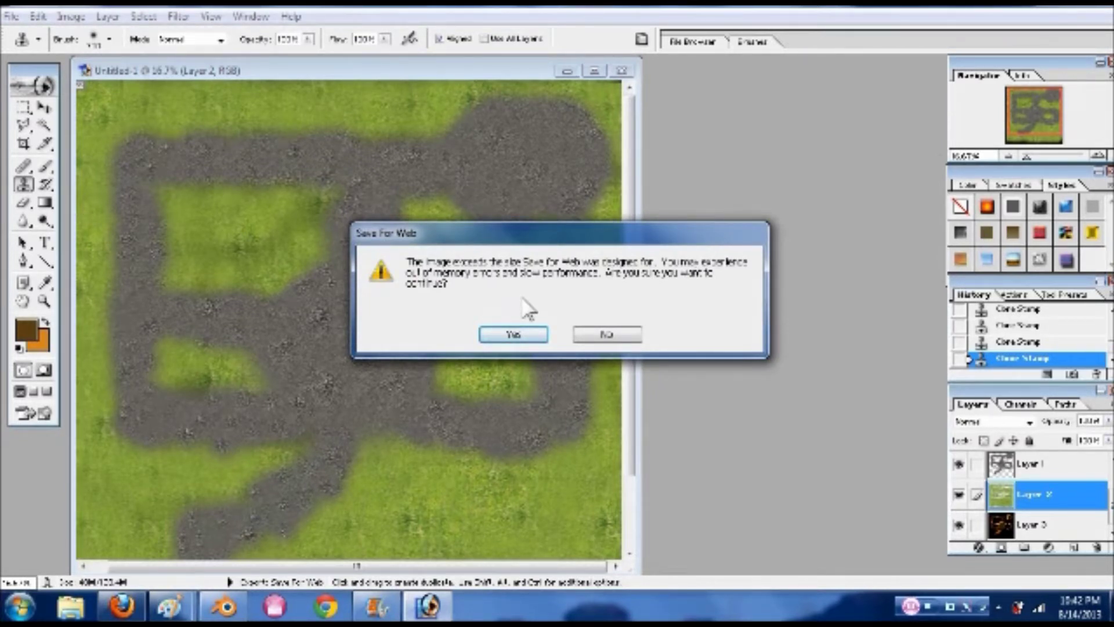
click(526, 339)
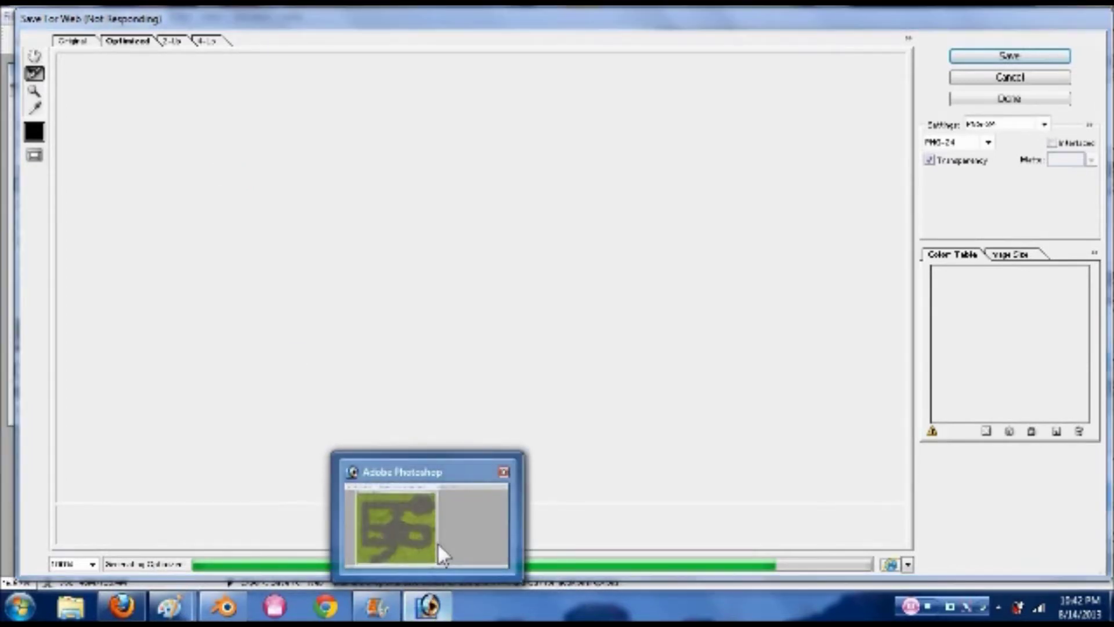
click(437, 542)
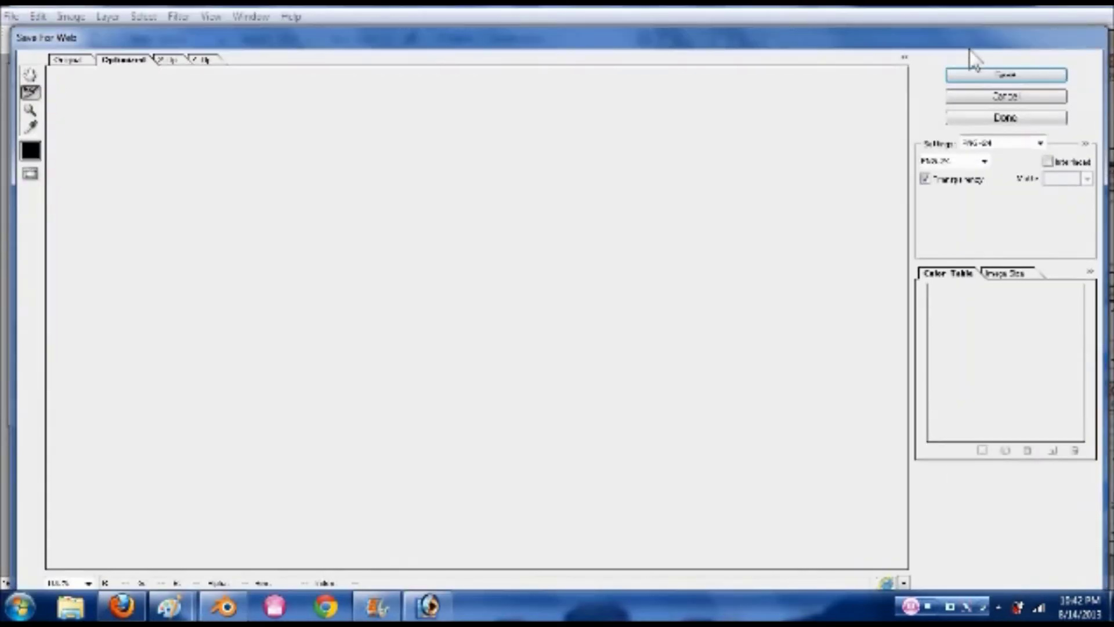
click(1007, 100)
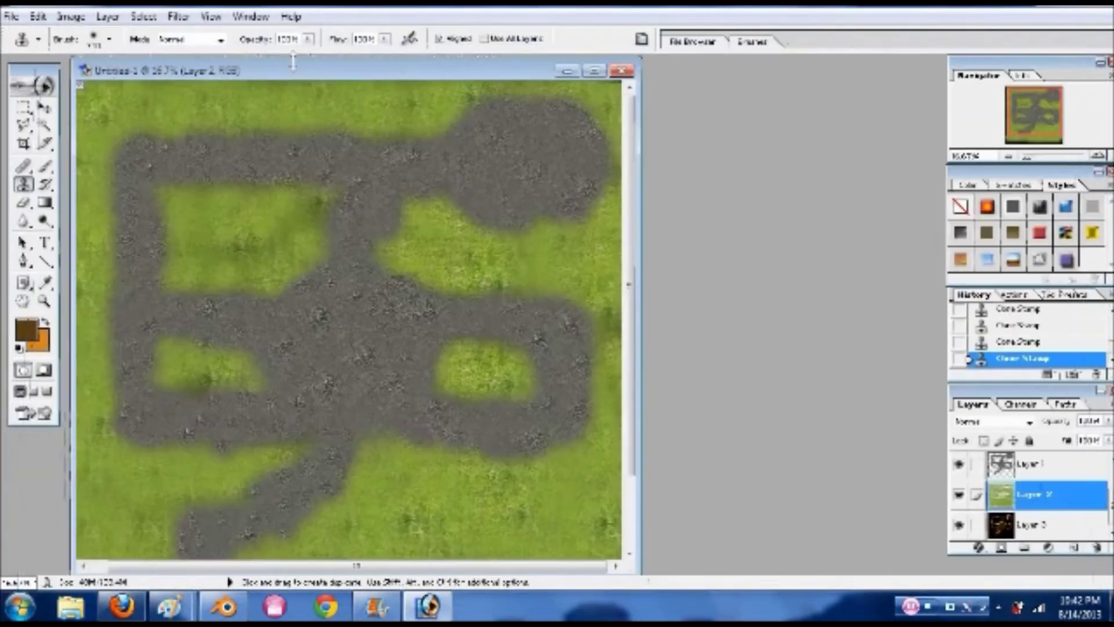
Save the image in the Documents library as ACTownGroundTexture in Photoshop format with its layers
click(12, 16)
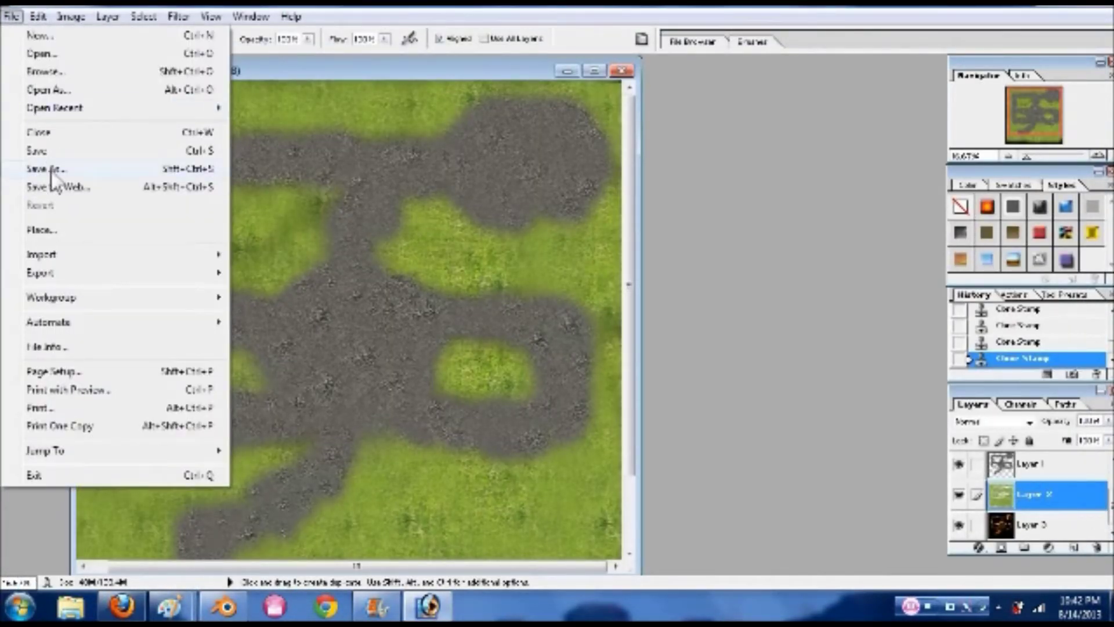
click(51, 170)
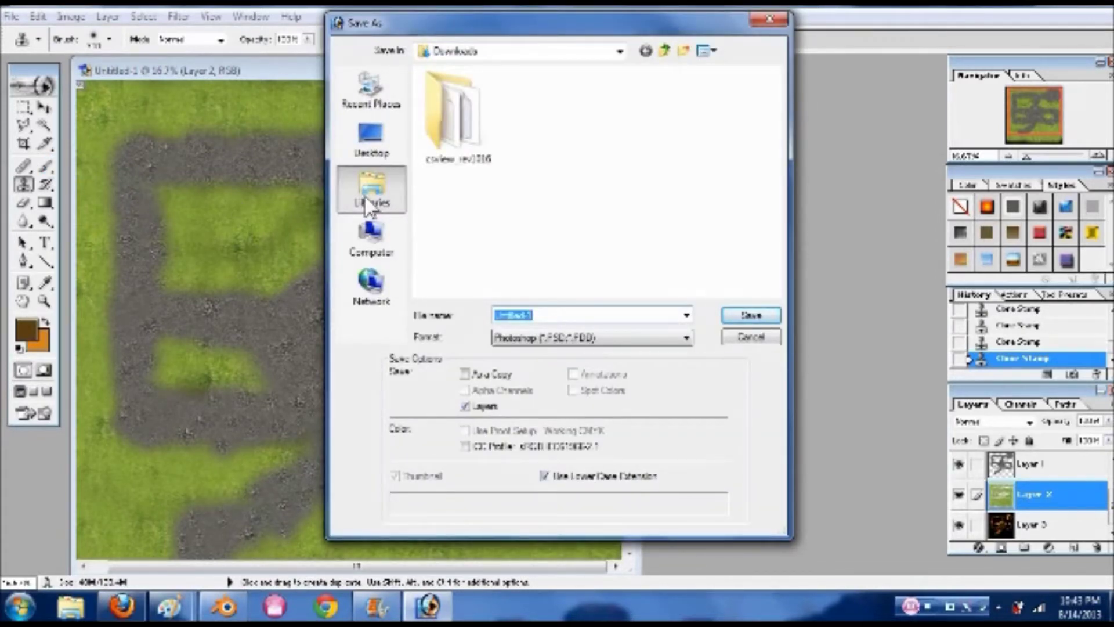
click(357, 194)
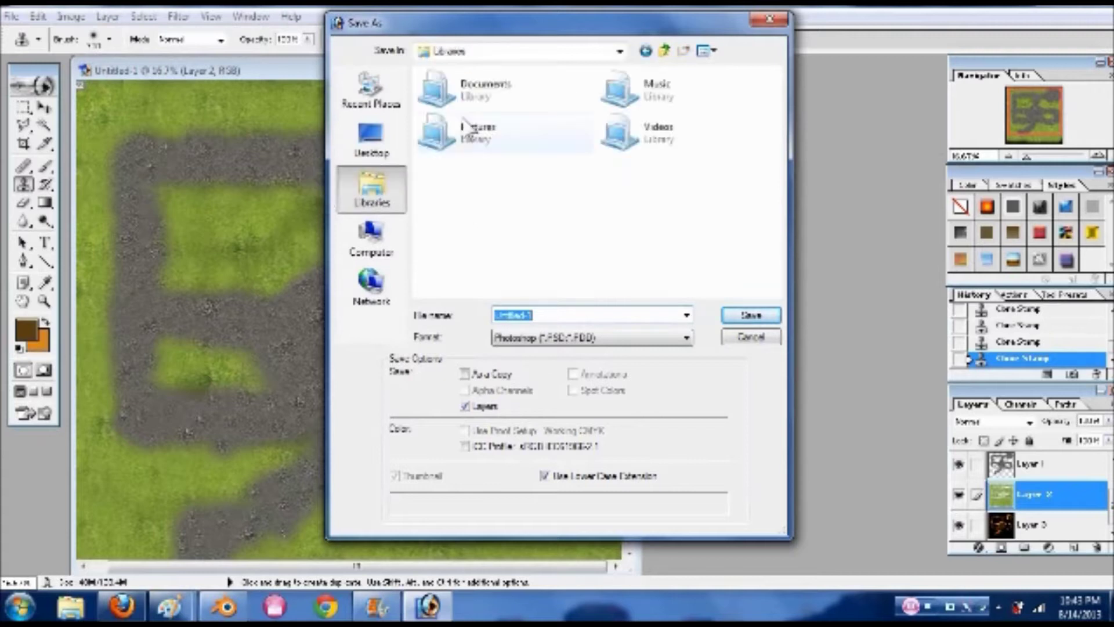
click(474, 88)
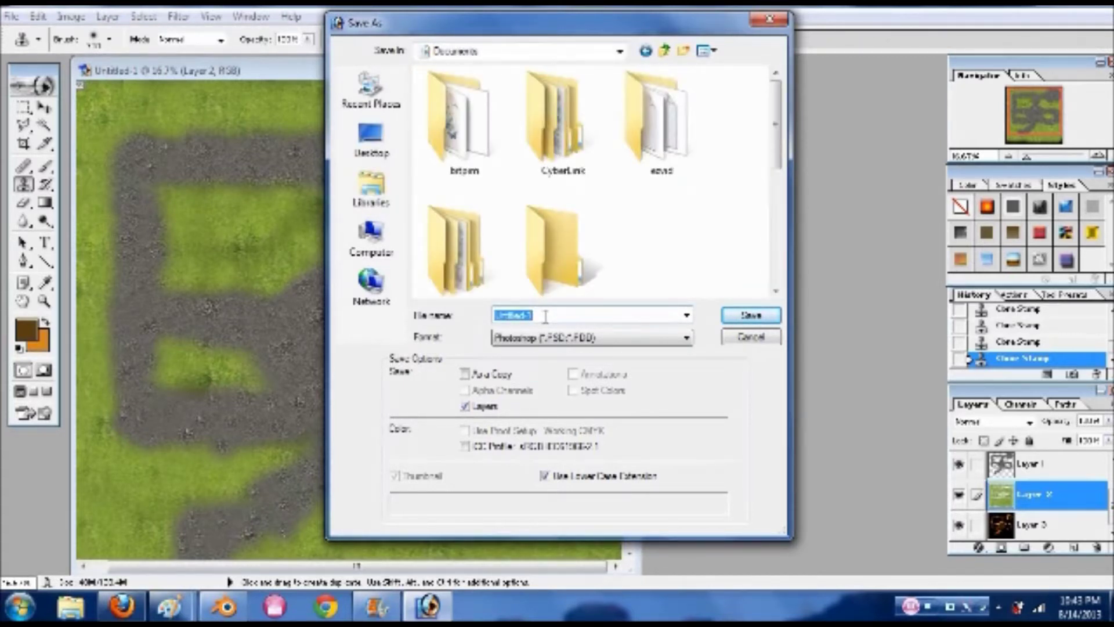
text(ACT)
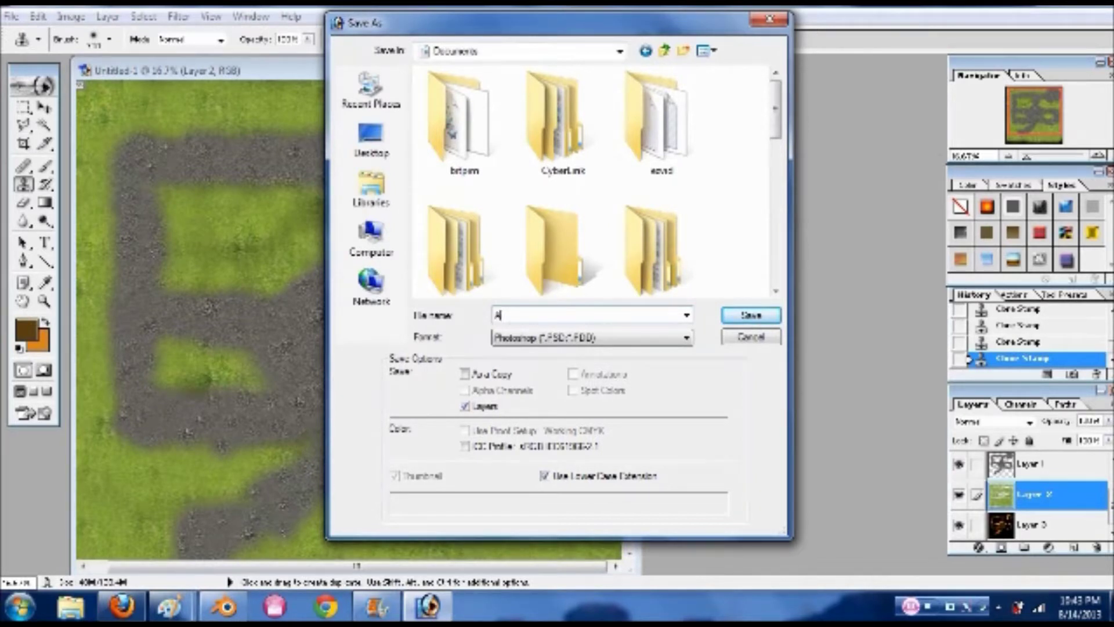
text(ownGroundTexture)
click(750, 317)
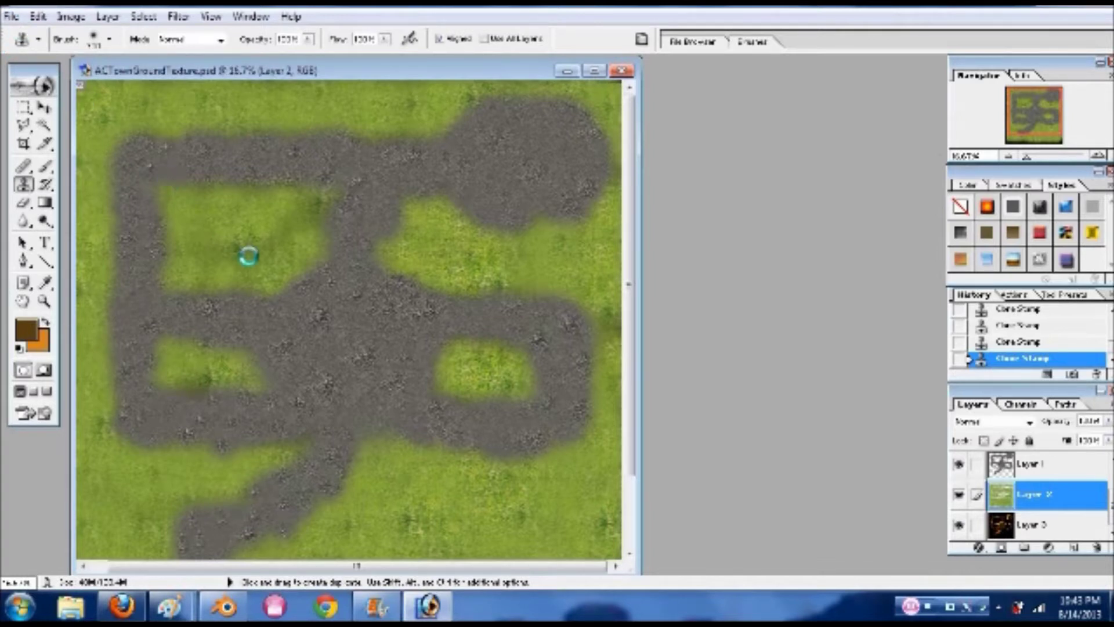
click(12, 16)
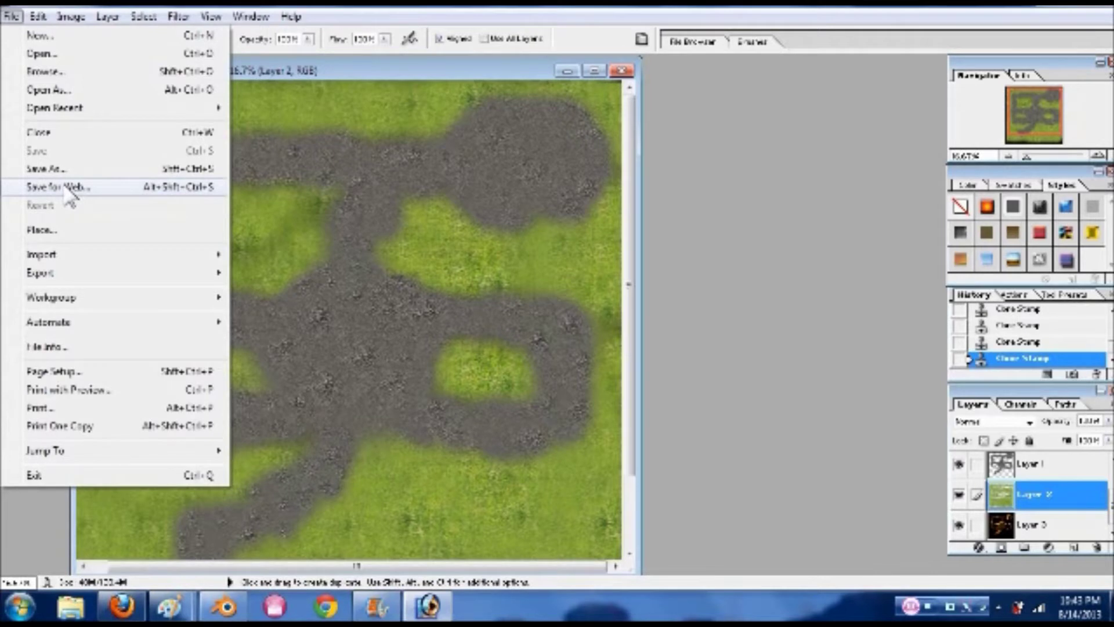
mouse_move(72, 277)
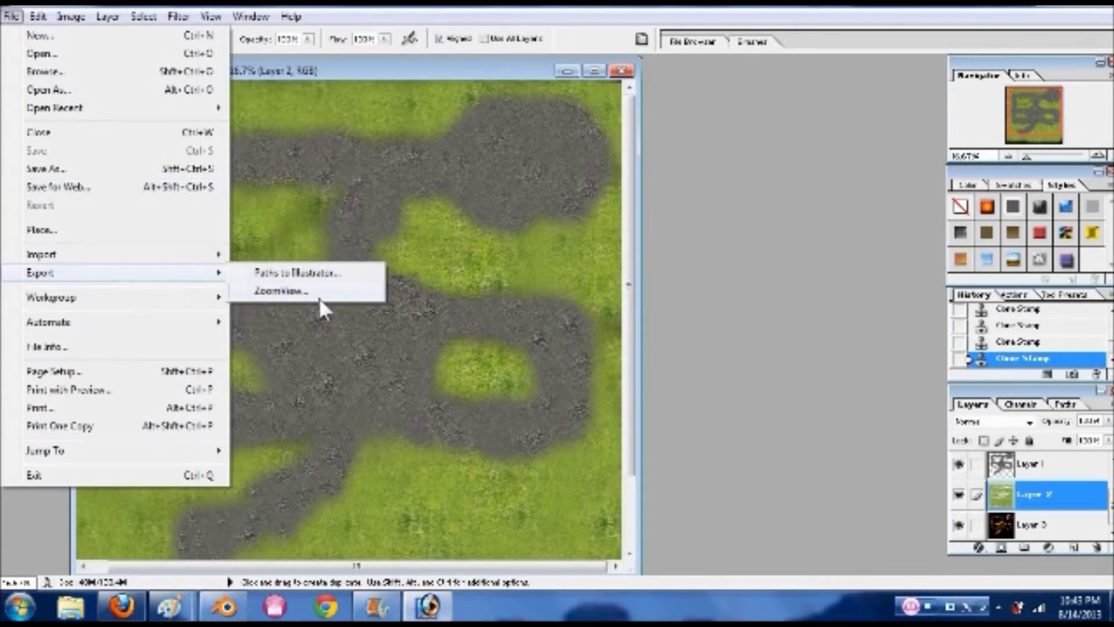
mouse_move(139, 301)
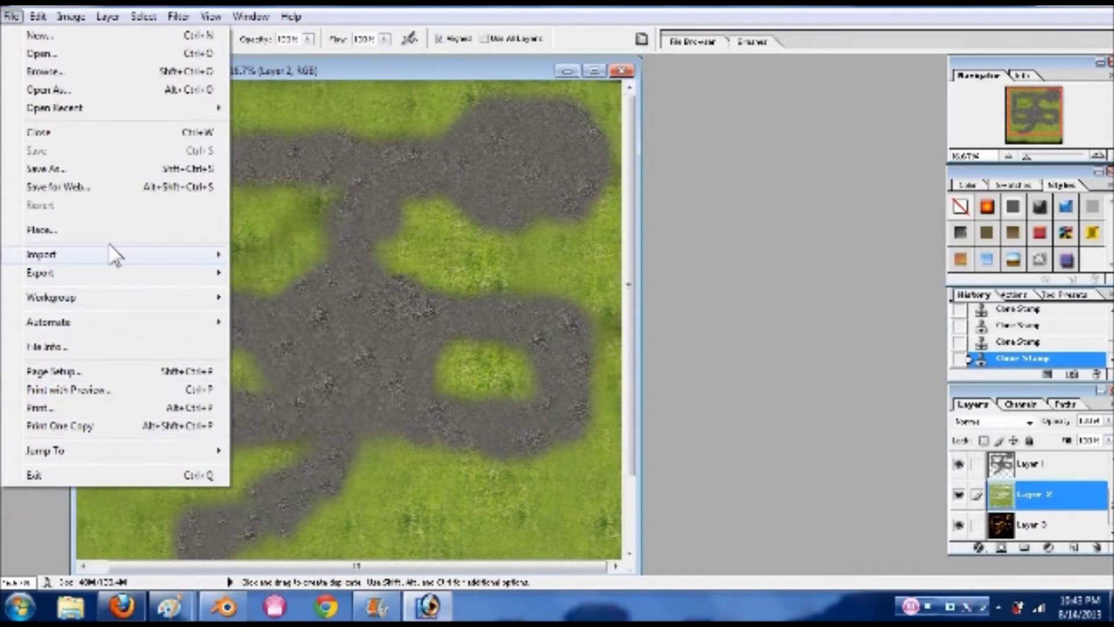
click(109, 183)
click(532, 335)
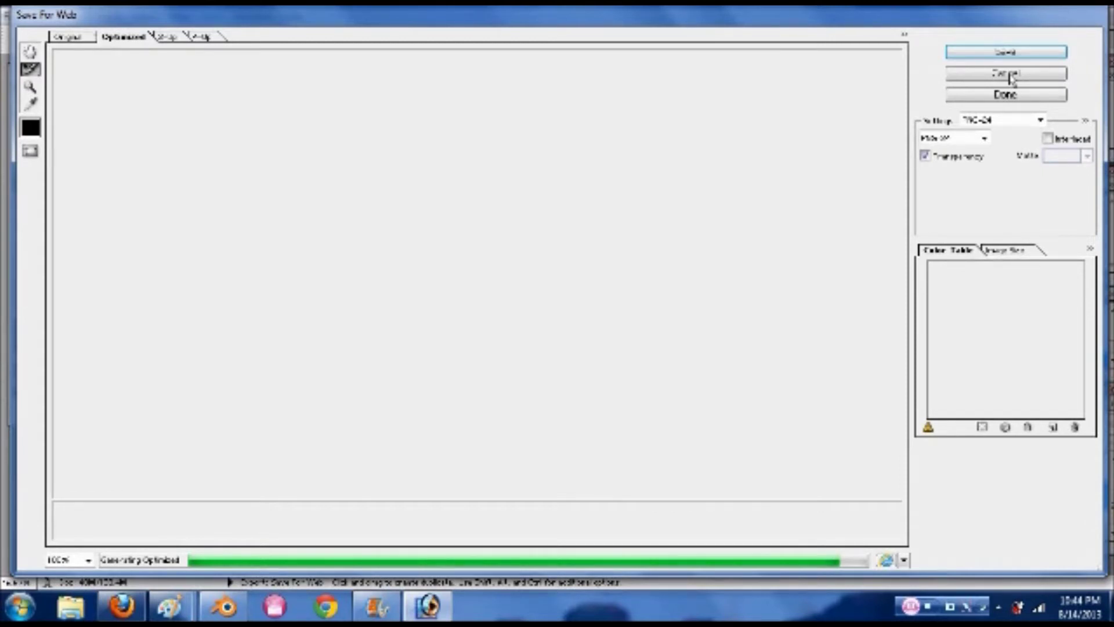
click(1011, 75)
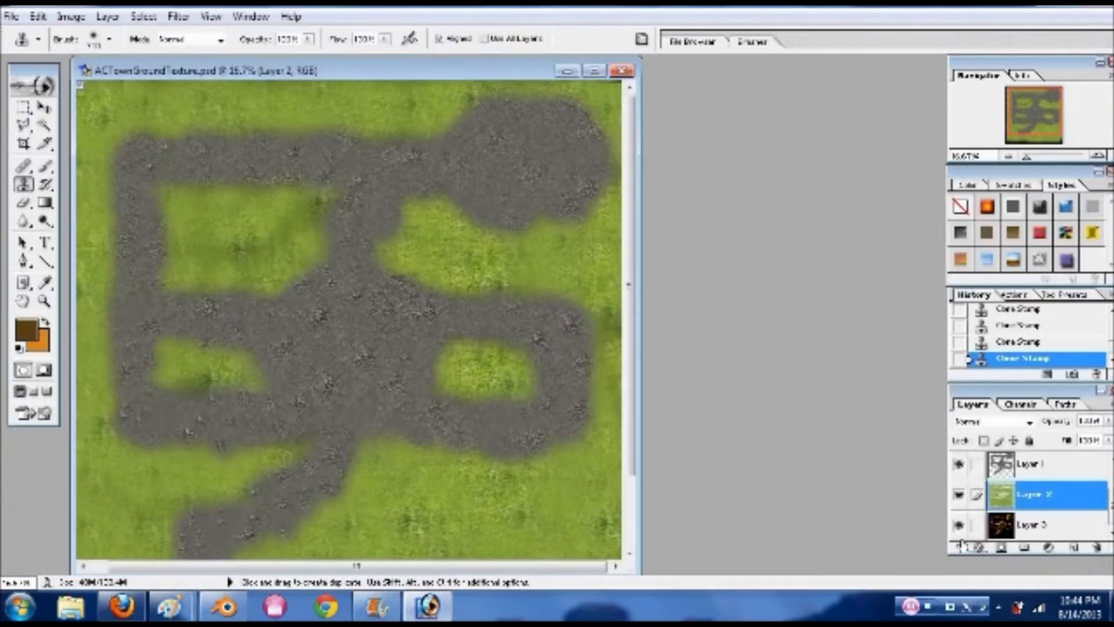
click(958, 526)
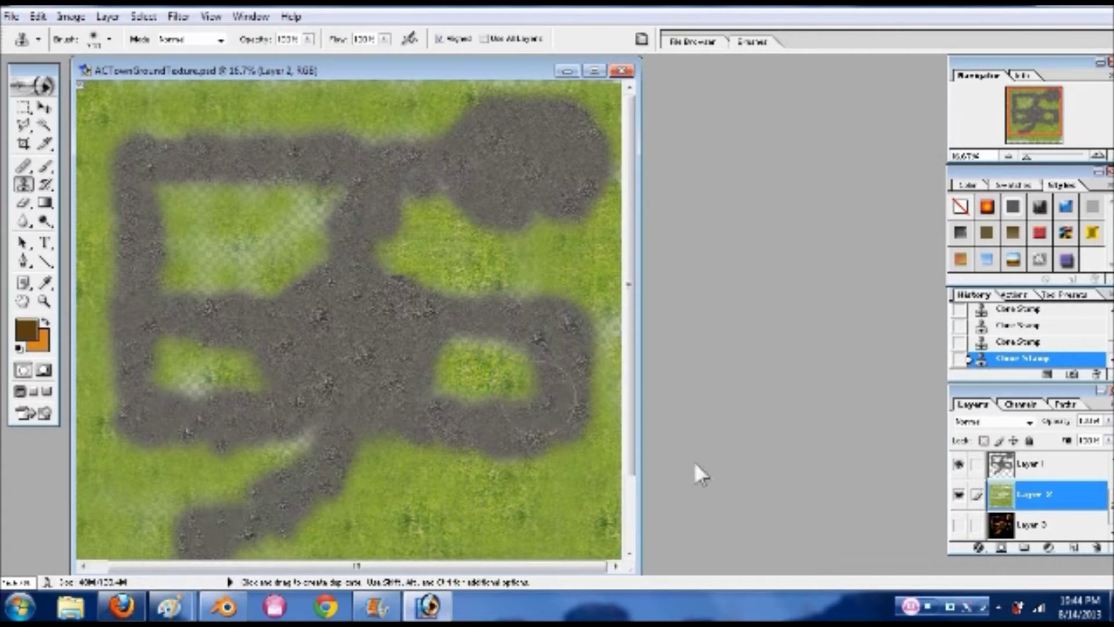
click(959, 525)
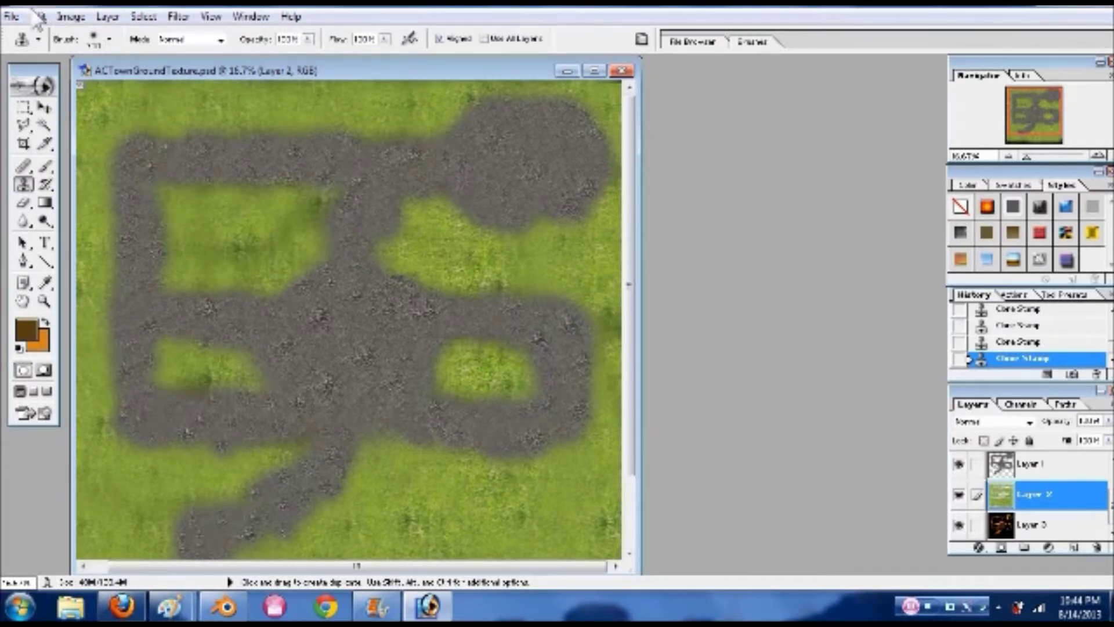
Export the ground texture for the web as a PNG-24 named ACTownGroundTexture in the Randoms folder
click(12, 16)
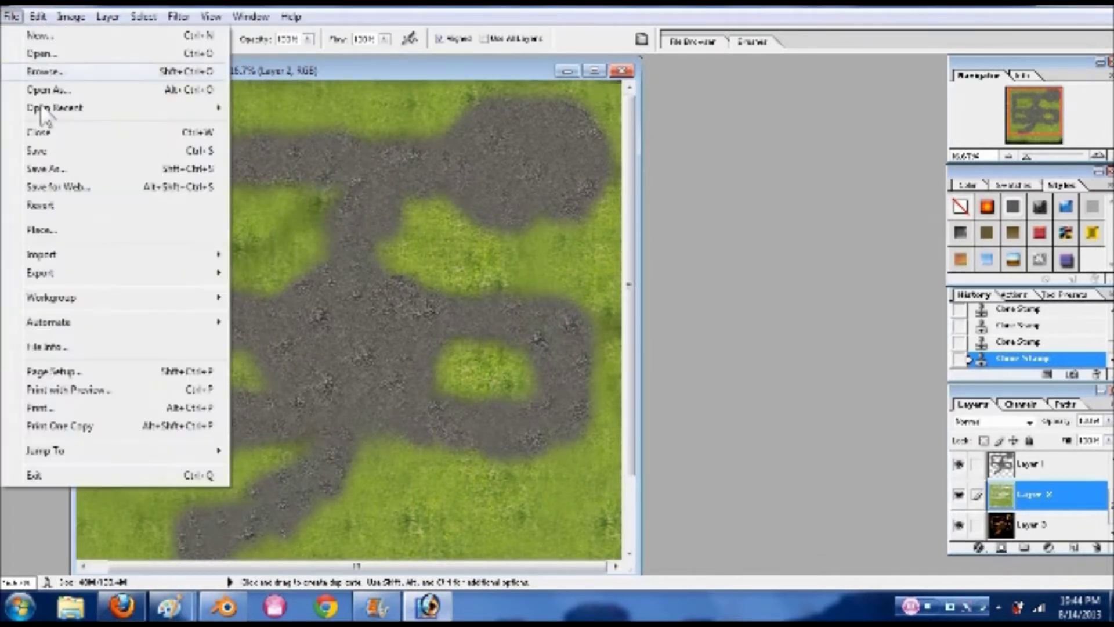
click(73, 194)
click(520, 336)
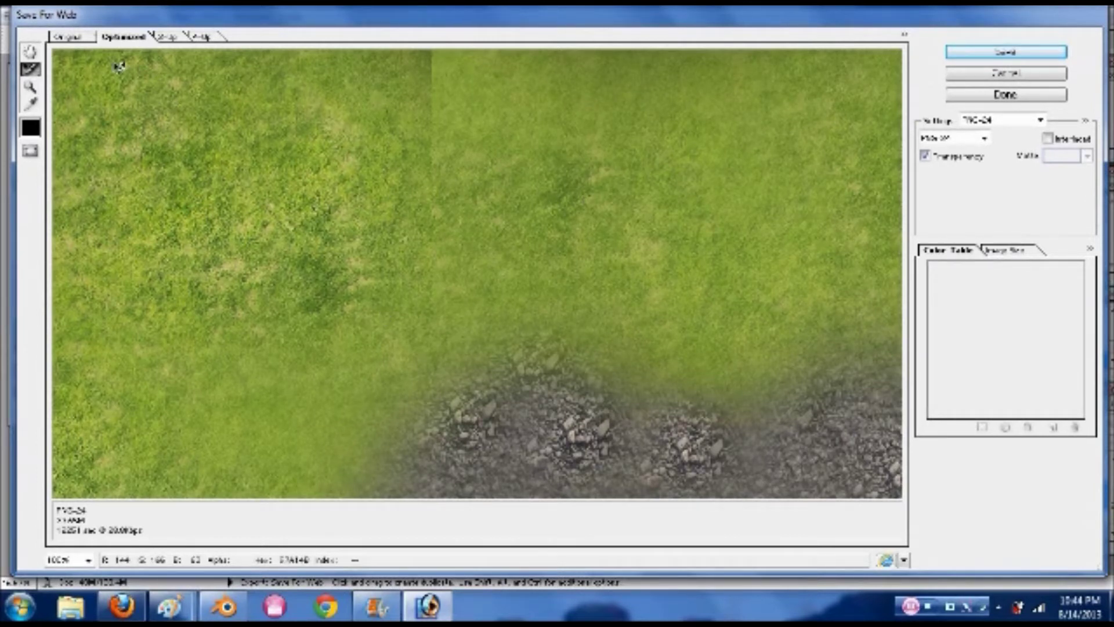
click(67, 36)
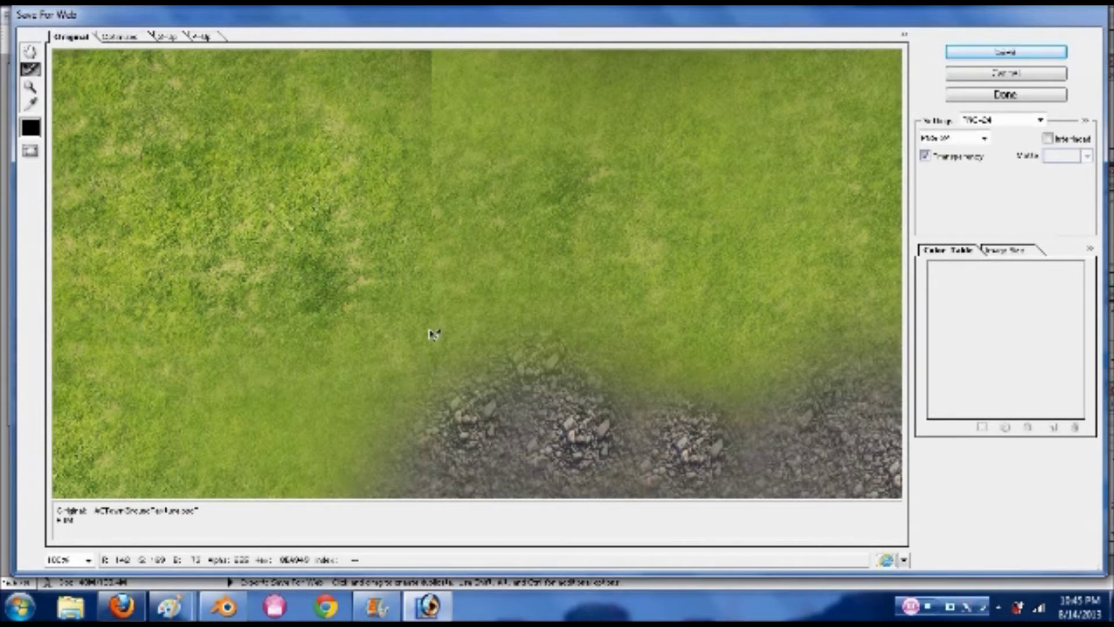
click(1009, 52)
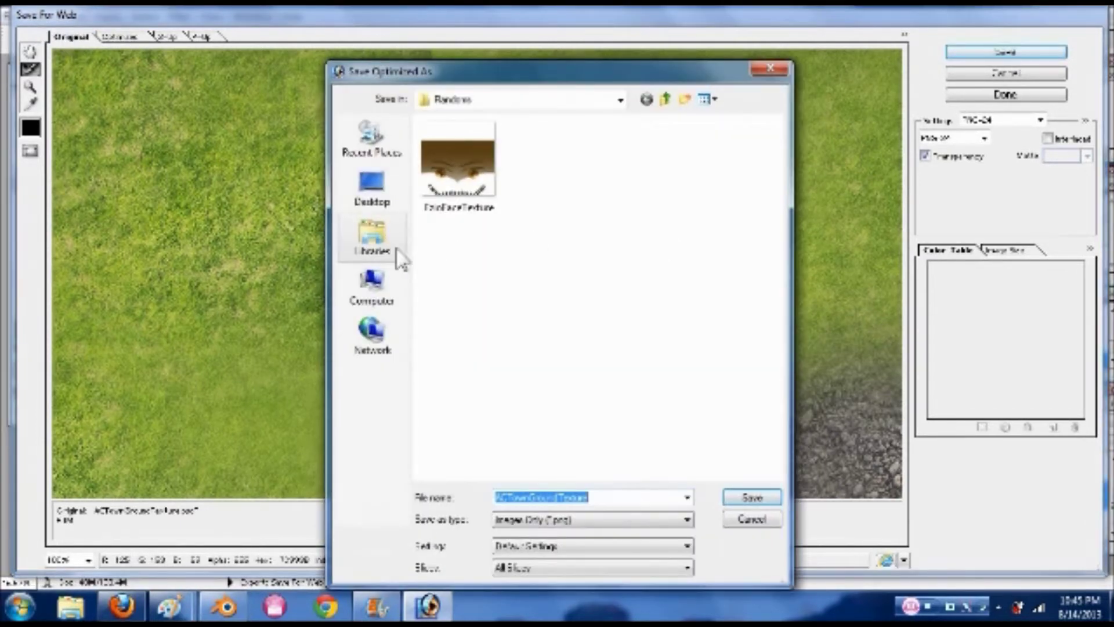
click(750, 499)
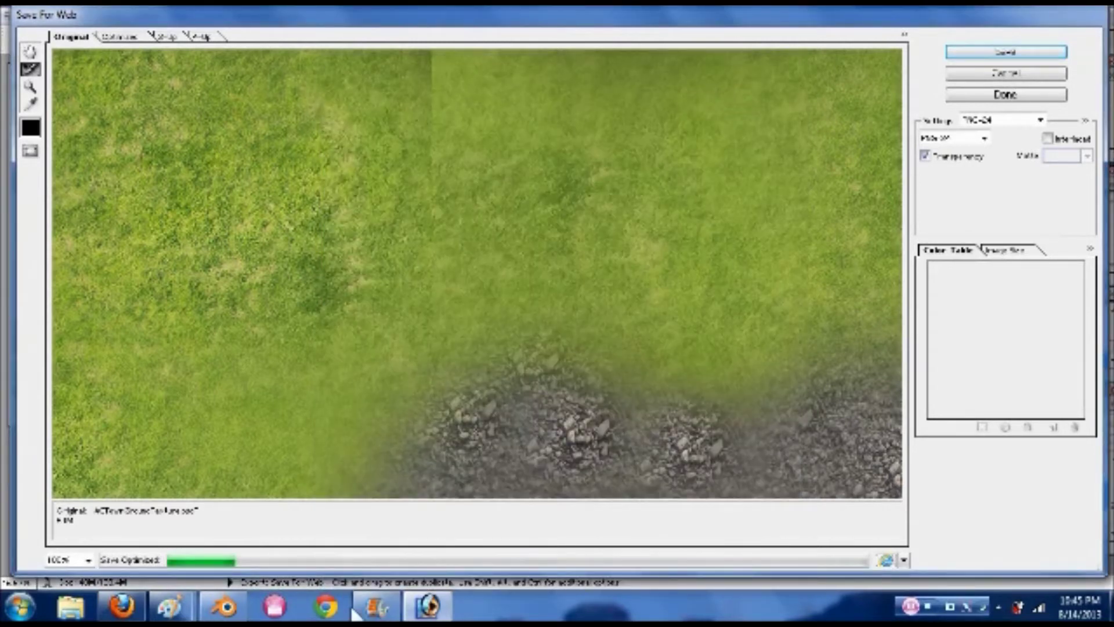
Switch to Blender and load ACTownGroundTexture.png from the Blender bookmark's Randoms folder behind the ground's UV layout
mouse_move(238, 614)
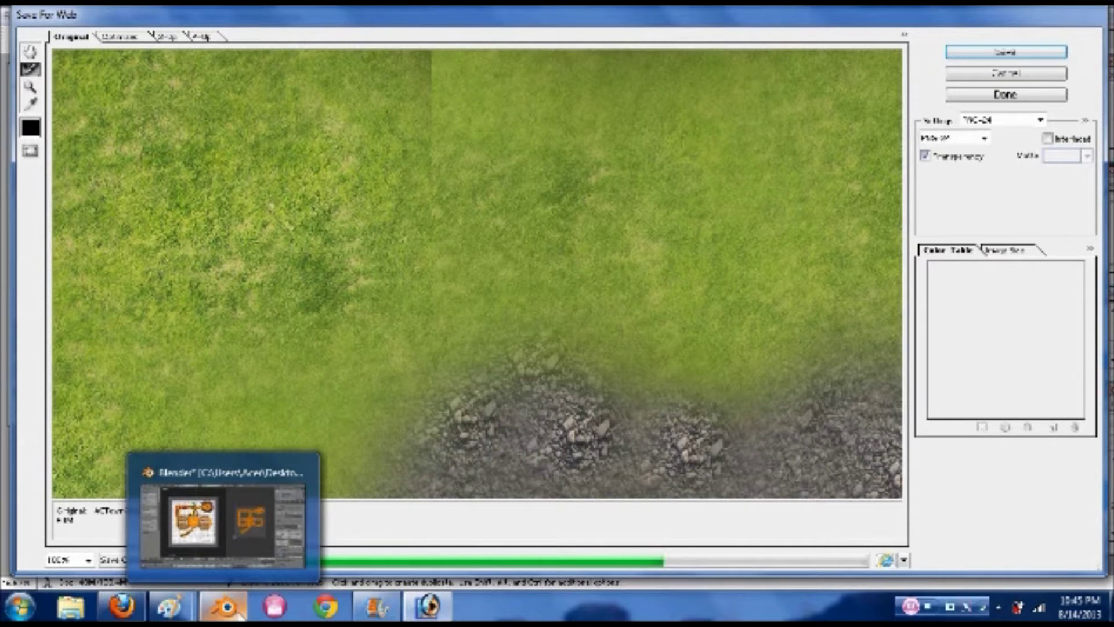
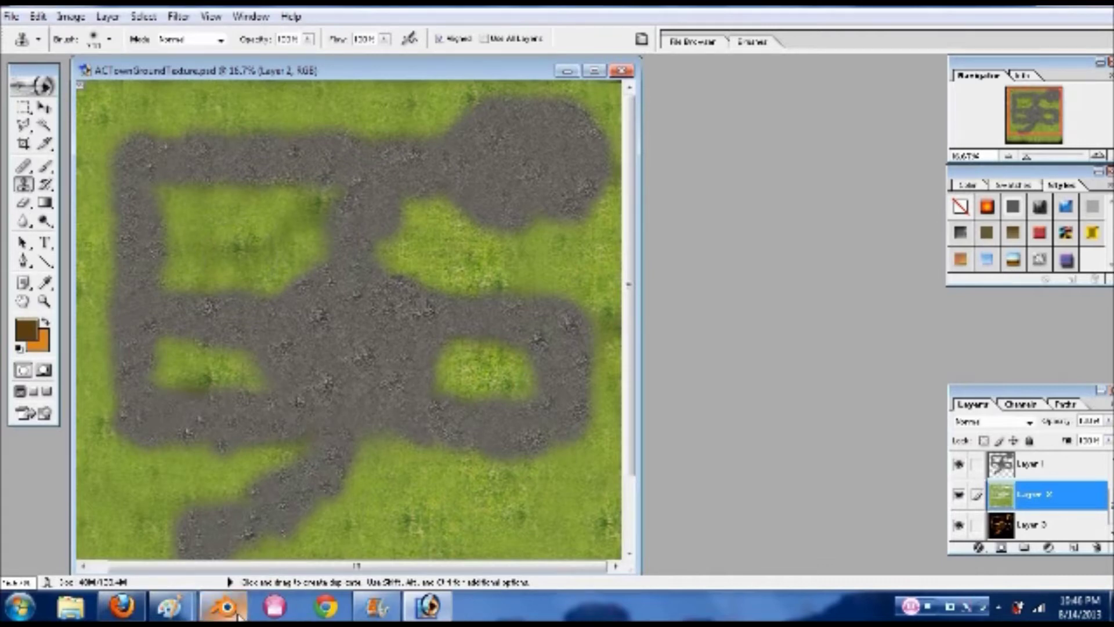
mouse_move(241, 612)
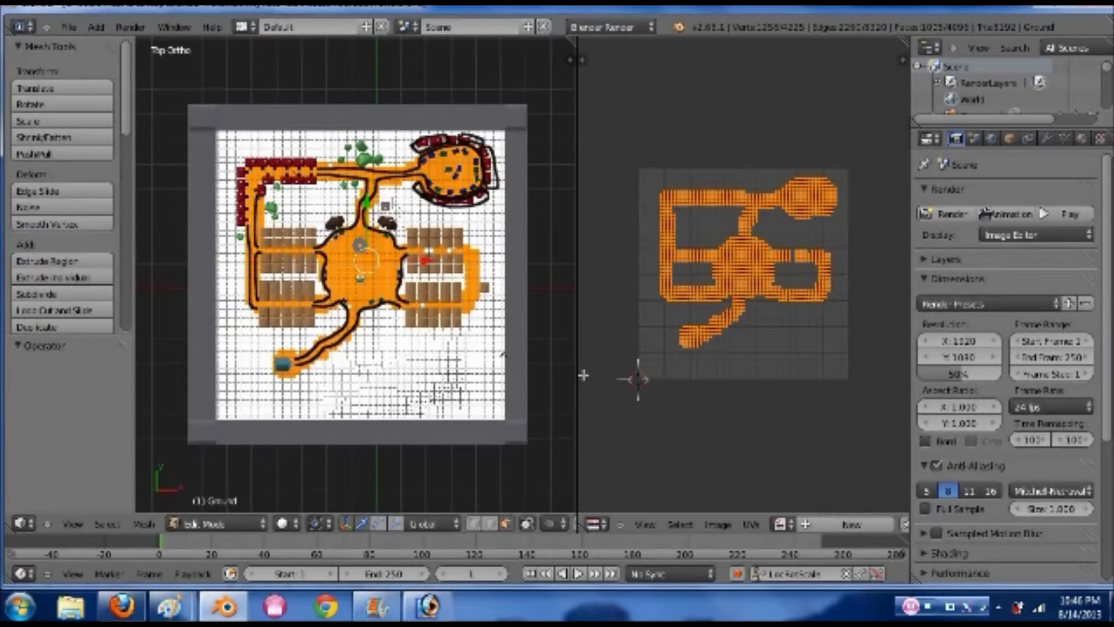
click(718, 526)
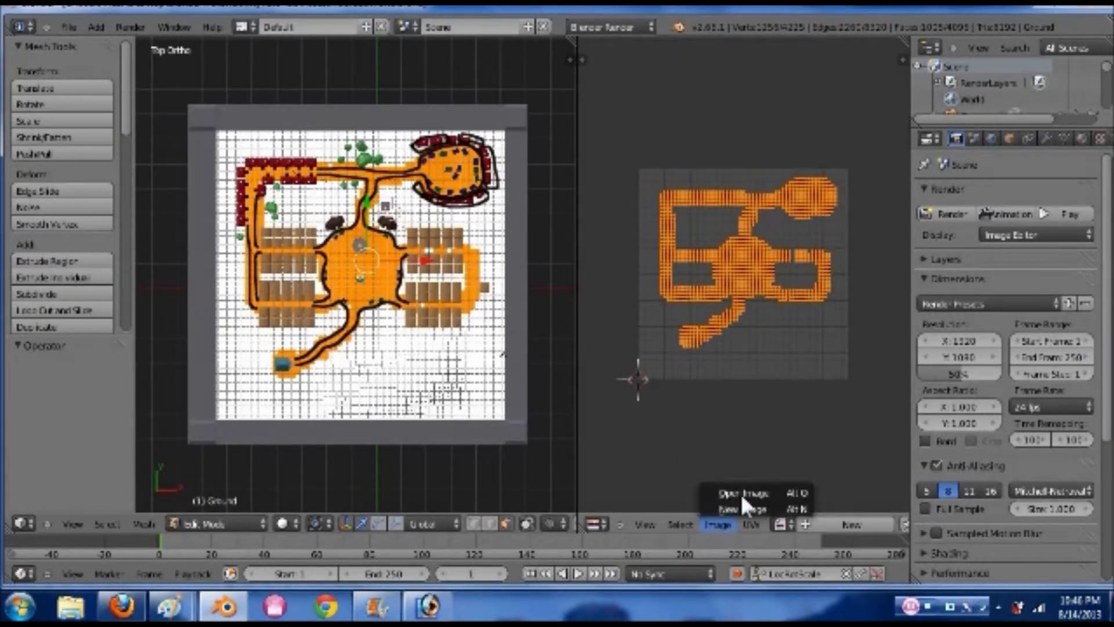
click(740, 492)
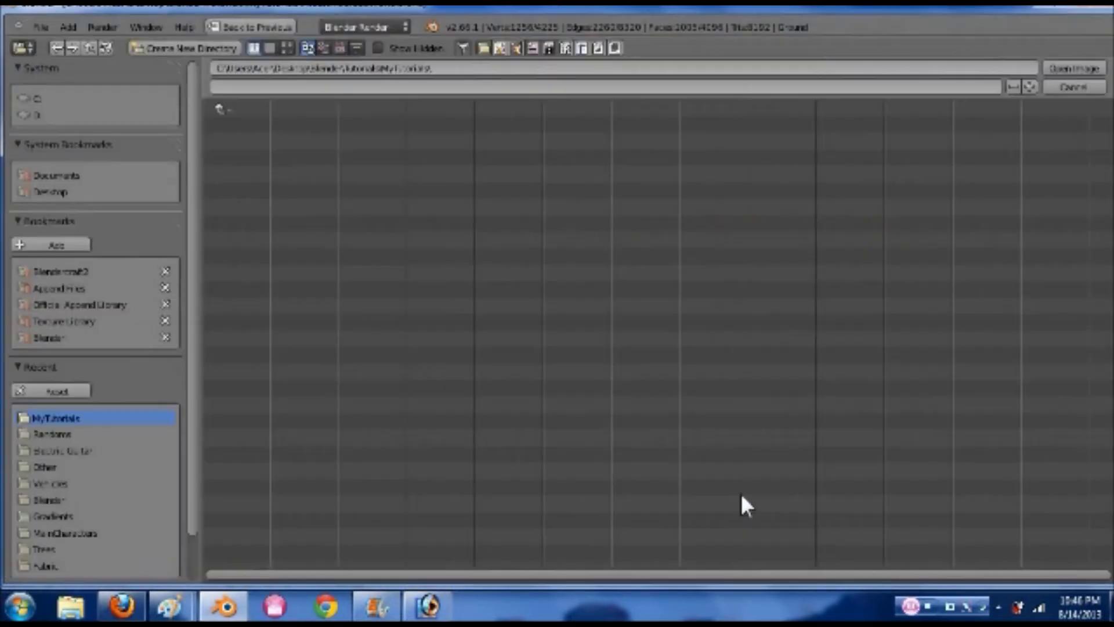
click(64, 336)
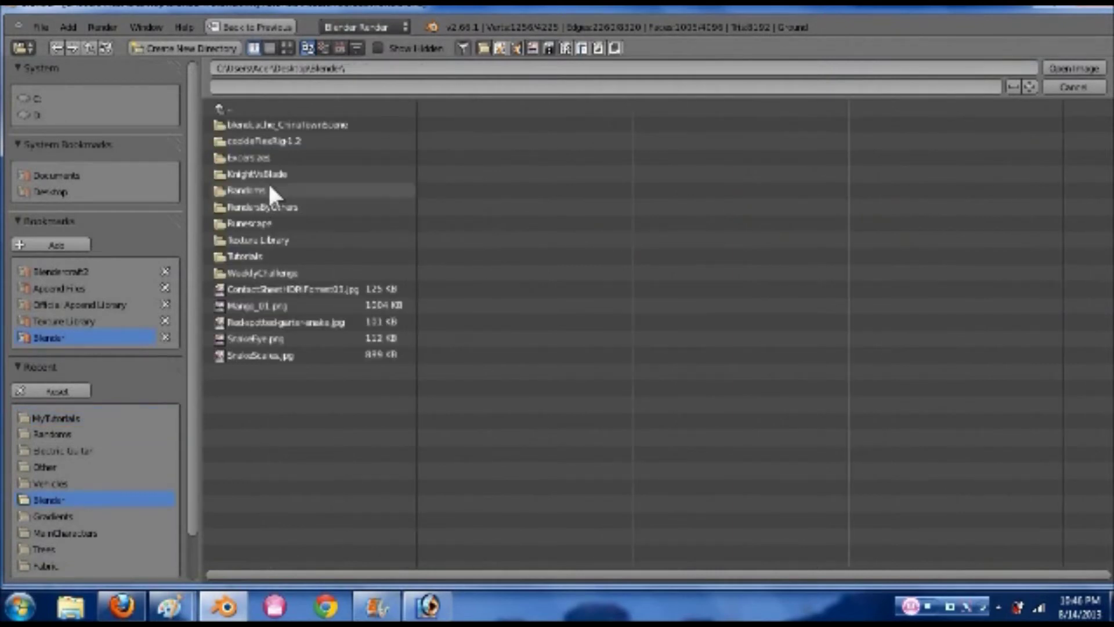
click(267, 181)
click(298, 124)
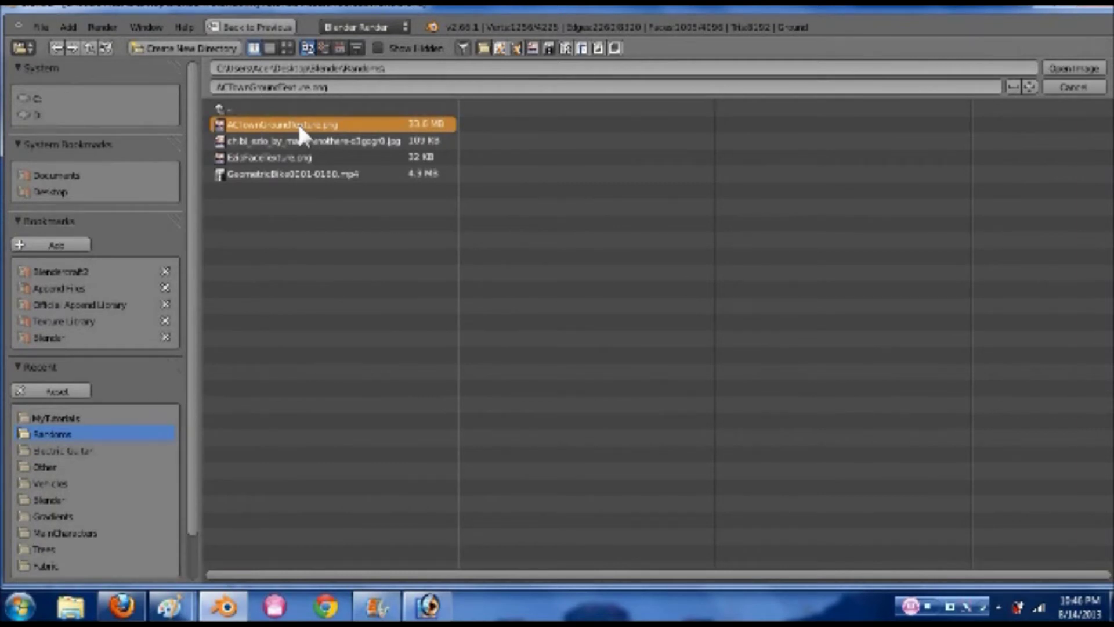
click(299, 124)
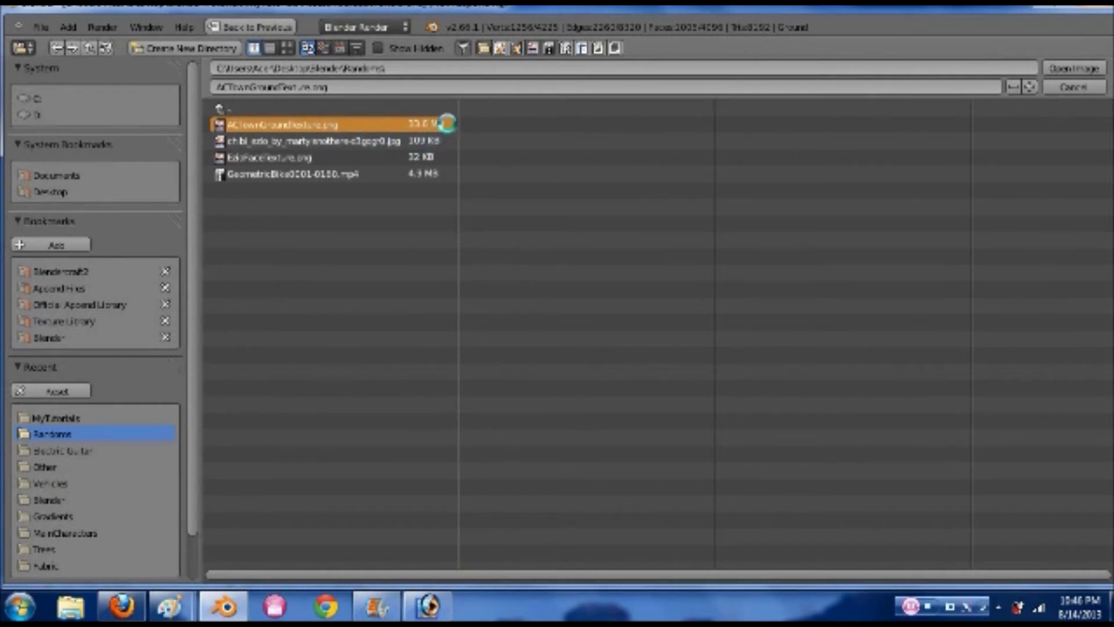
double_click(447, 123)
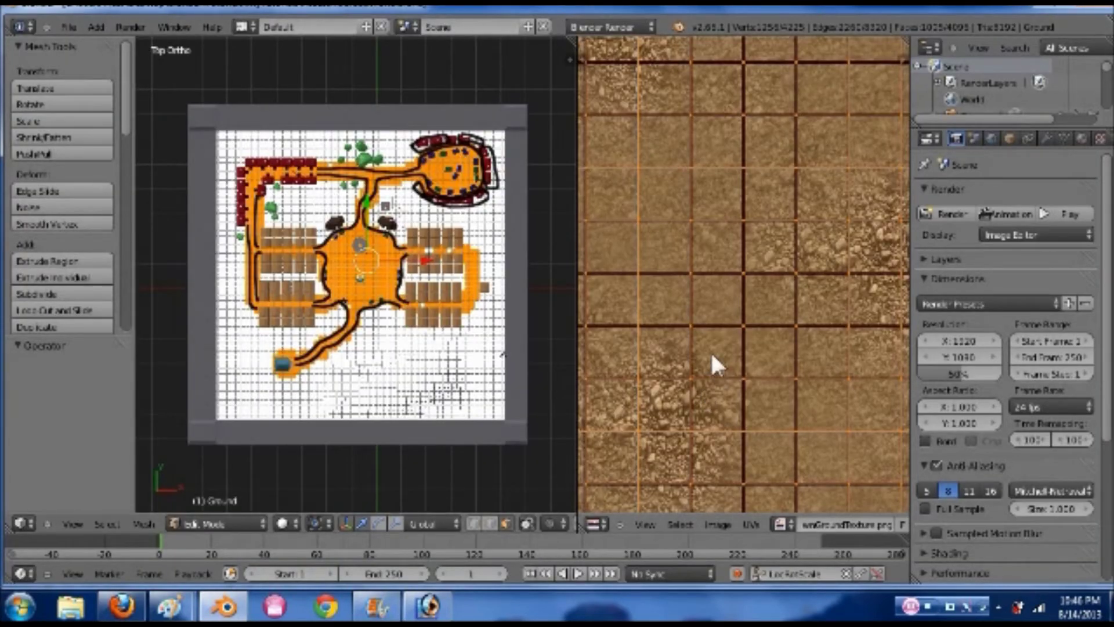
Widen the UV editor and check how the selected path faces line up with the texture's gravel paths
drag(577, 349, 393, 355)
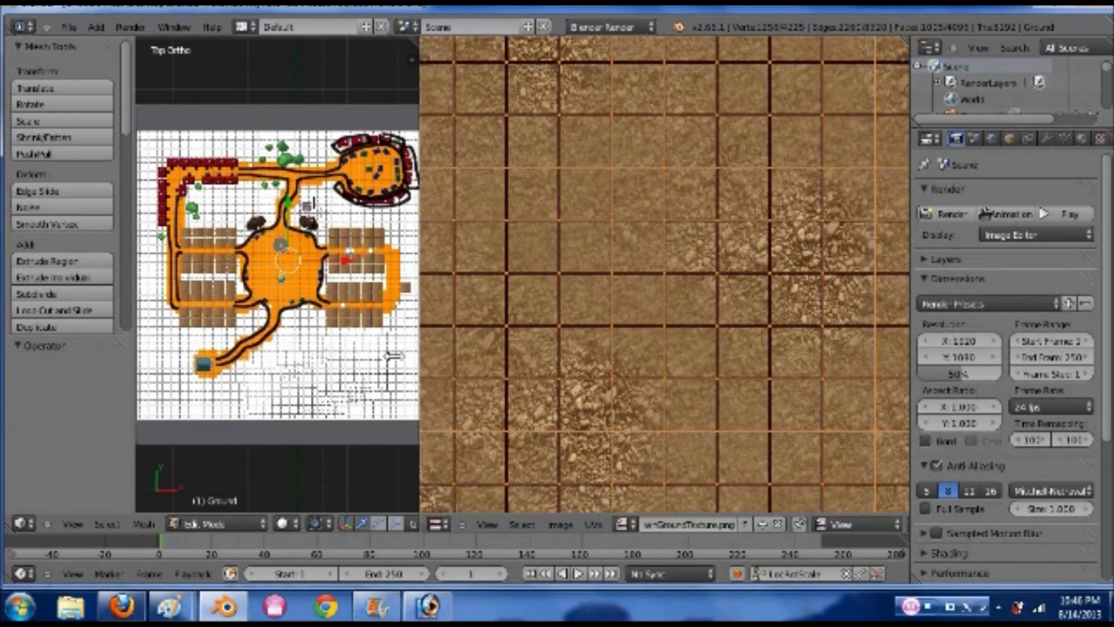
scroll(665, 347, down, 4)
scroll(666, 354, down, 3)
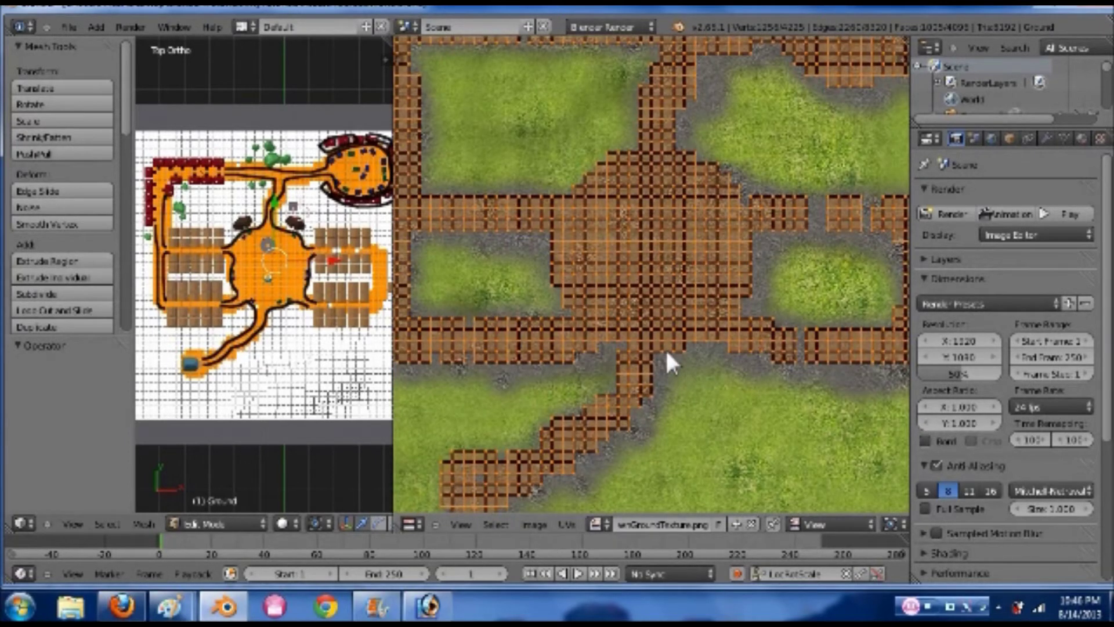
scroll(665, 357, down, 1)
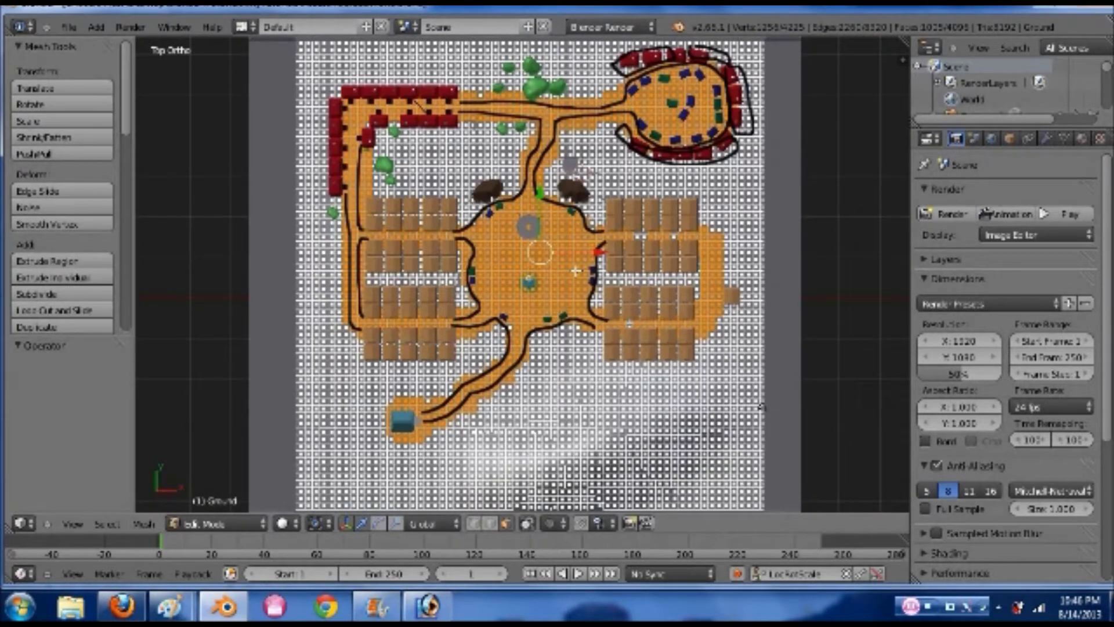
Leave mesh editing and give the Ground object a new material with dark green diffuse colour and specular intensity 0
key(Tab)
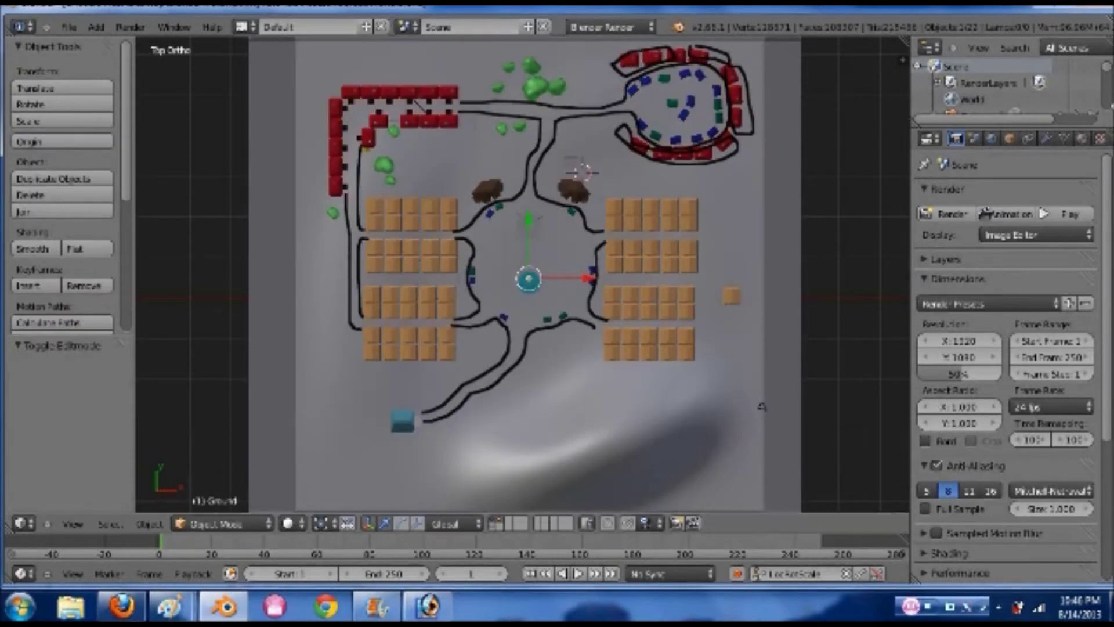
click(1081, 139)
click(987, 248)
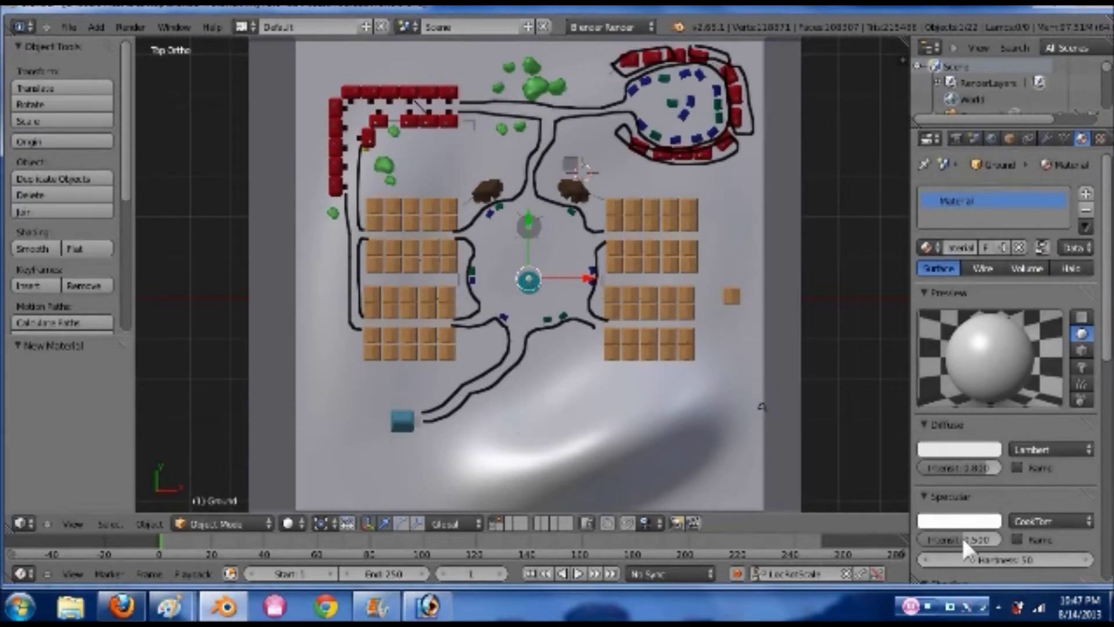
click(944, 451)
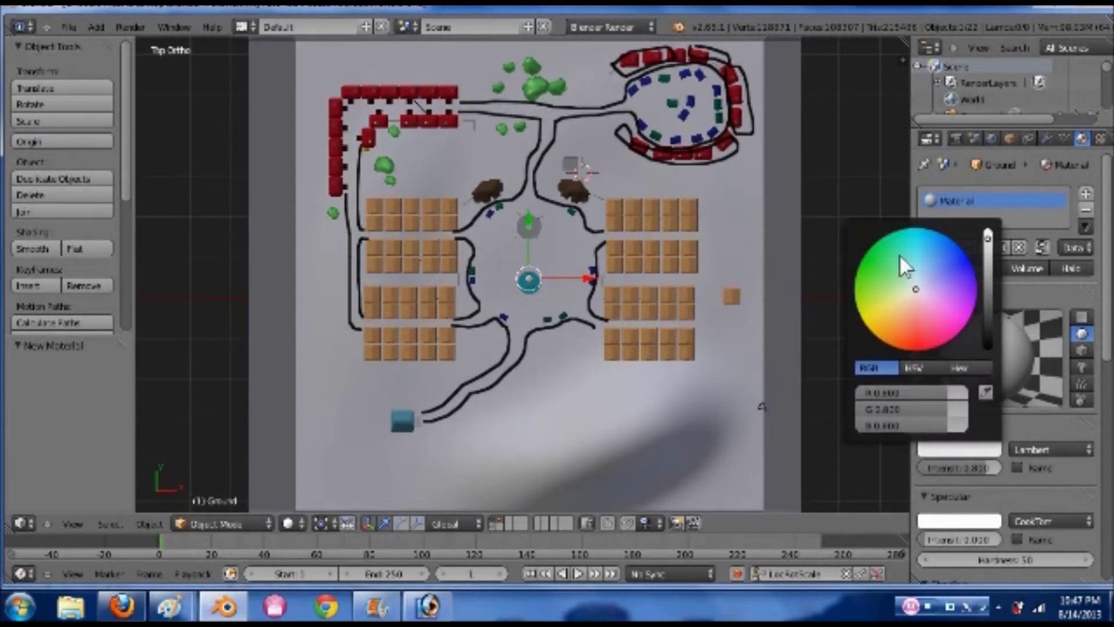
click(863, 254)
drag(987, 262, 987, 269)
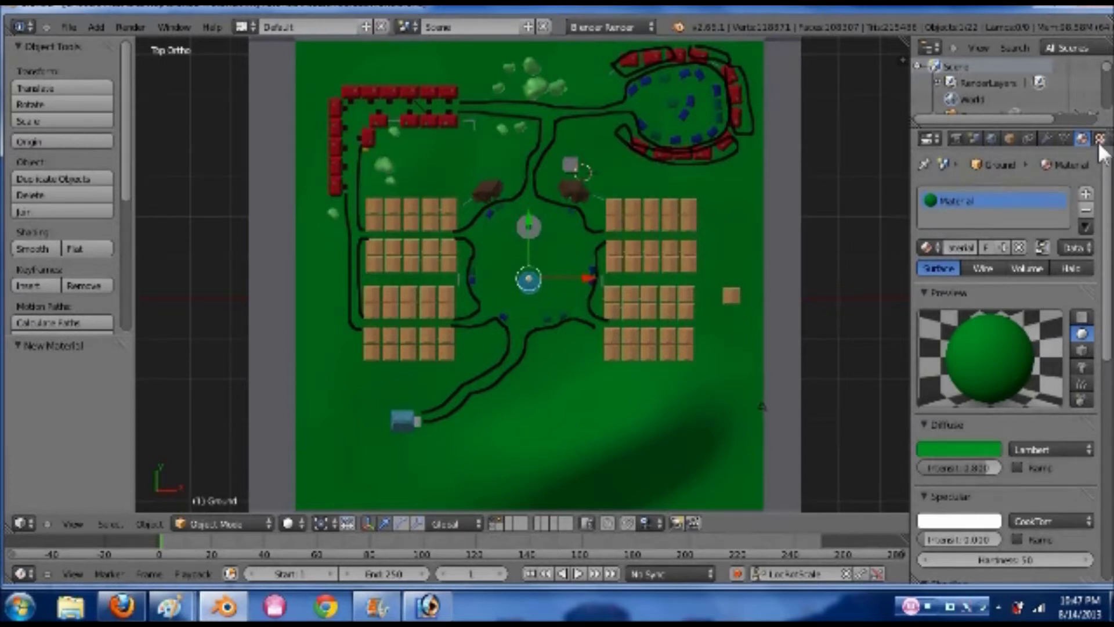
Rename the ground's material as OfficialGround
click(957, 248)
text(GroundColor)
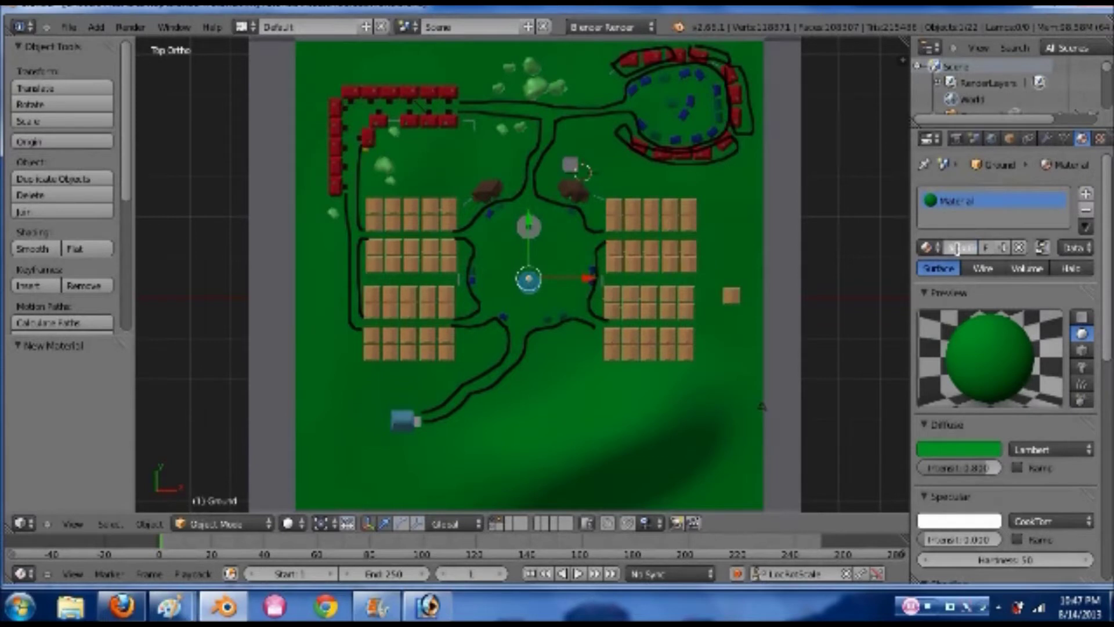
key(Return)
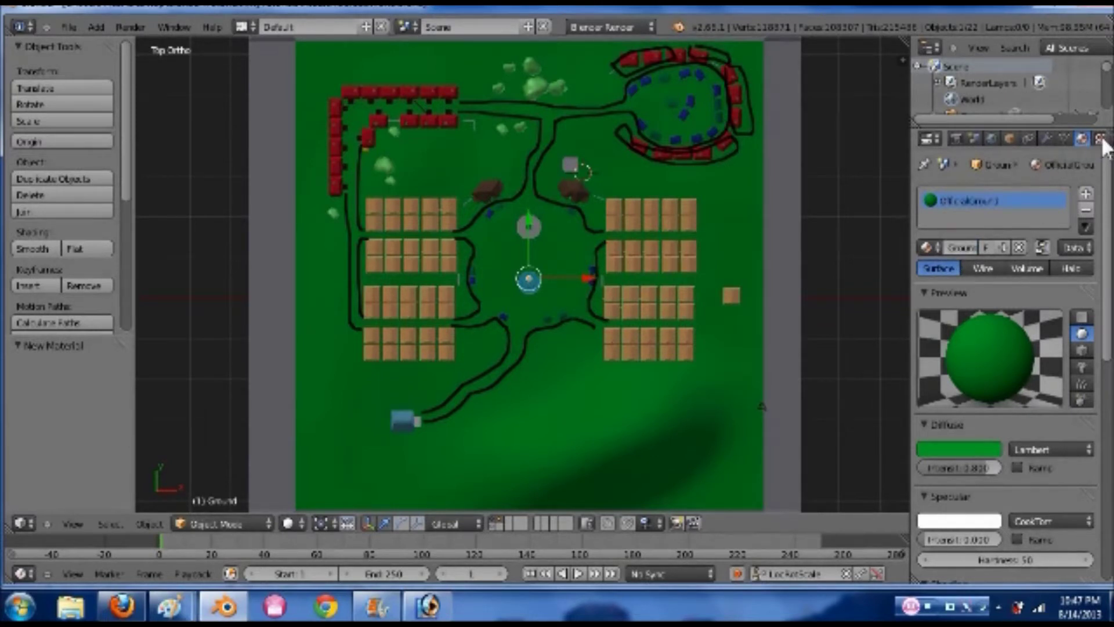
Add a new texture to the ground material and set its type to Image or Movie
click(1101, 139)
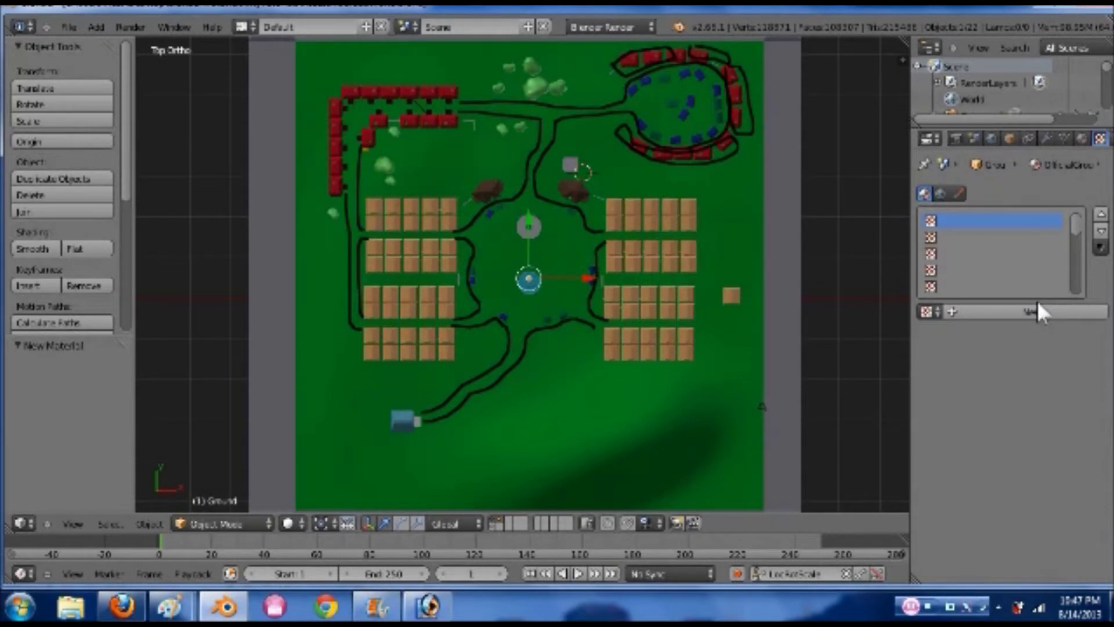
click(1025, 309)
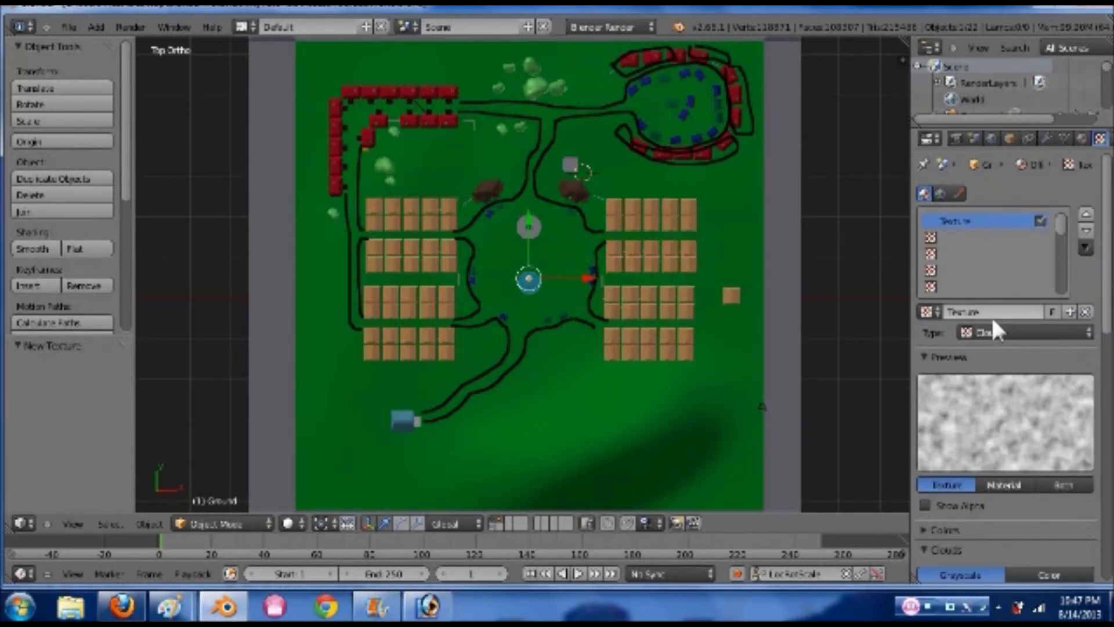
click(998, 332)
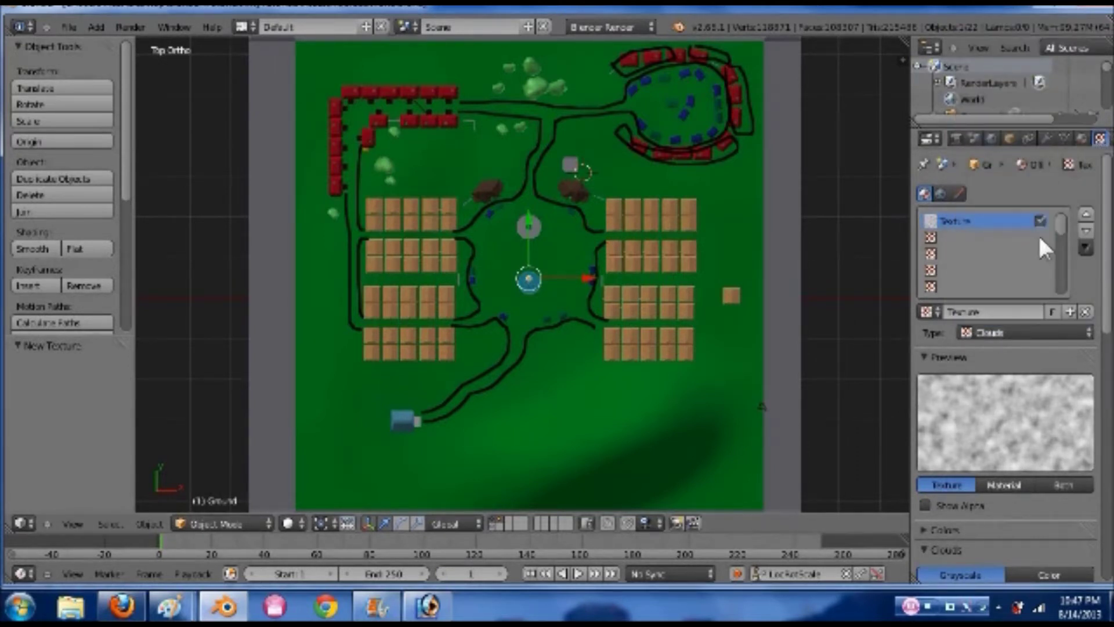
click(1001, 330)
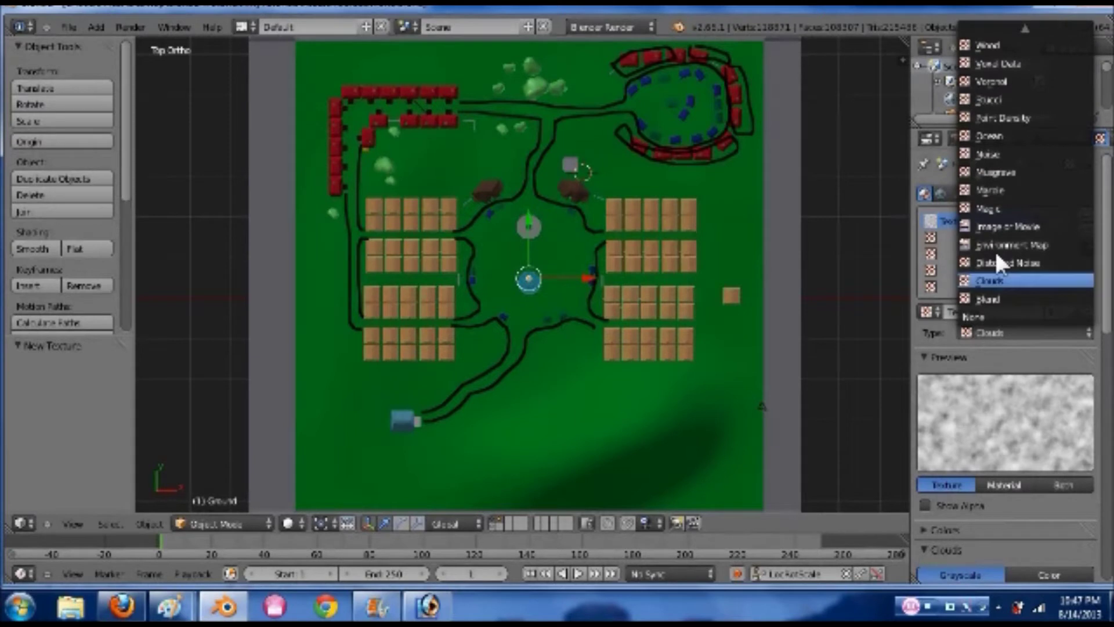
click(1003, 226)
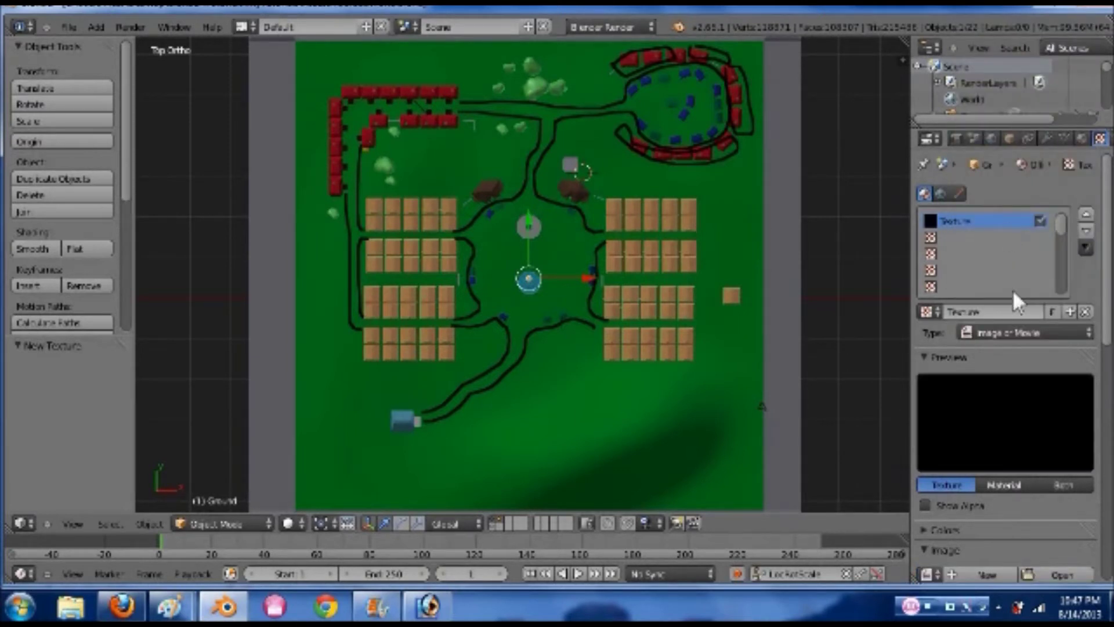
Load ACTownGroundTexture.png from the Blender folder's Randoms subfolder as the ground texture's image
click(1059, 575)
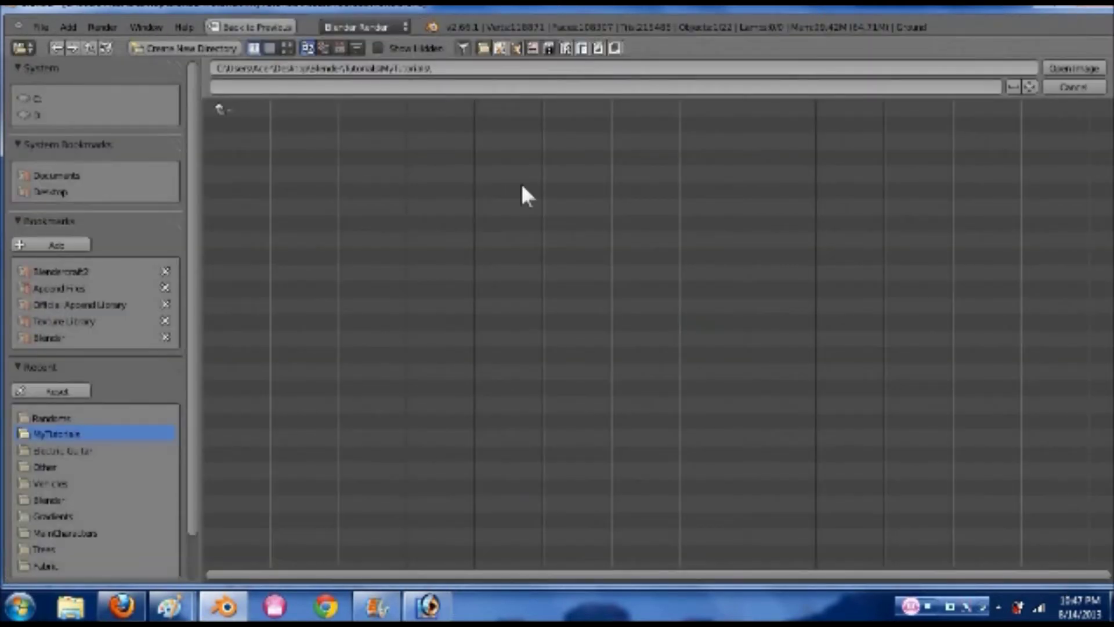
click(61, 339)
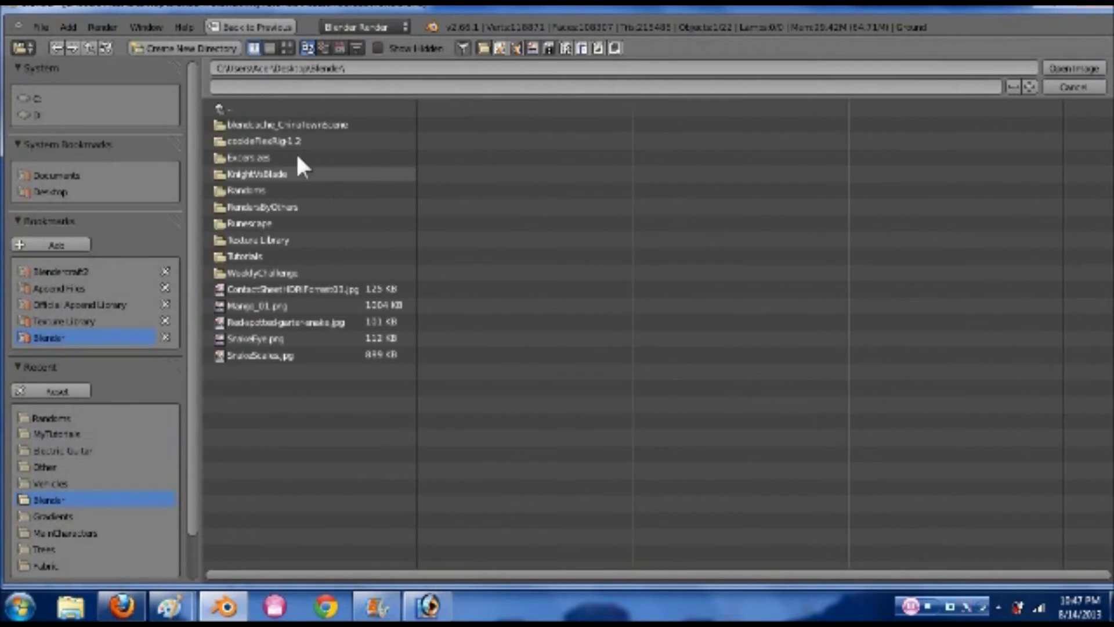
click(270, 186)
click(284, 124)
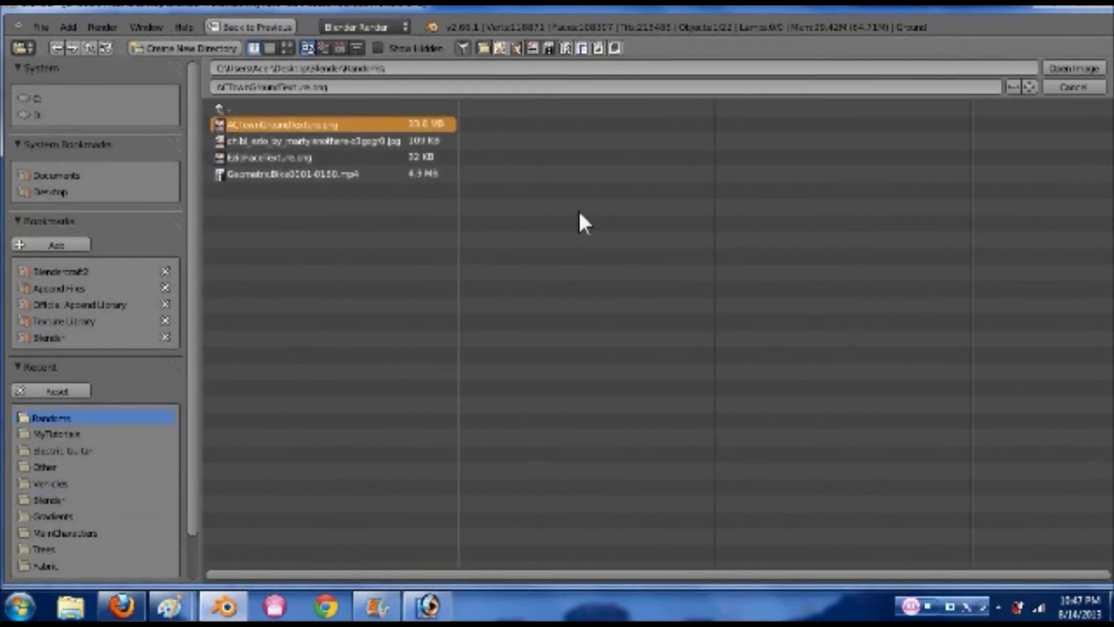
double_click(392, 124)
Set the ground texture's mapping coordinates to UV and save over AssassinsCreedWorld.blend
scroll(985, 442, down, 5)
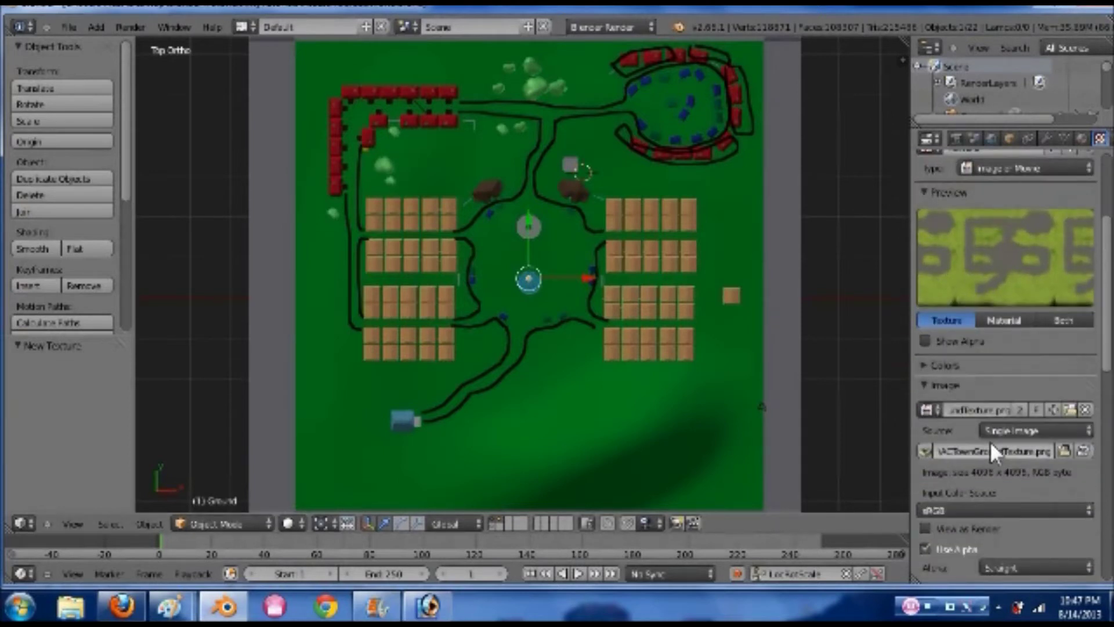
scroll(991, 442, down, 6)
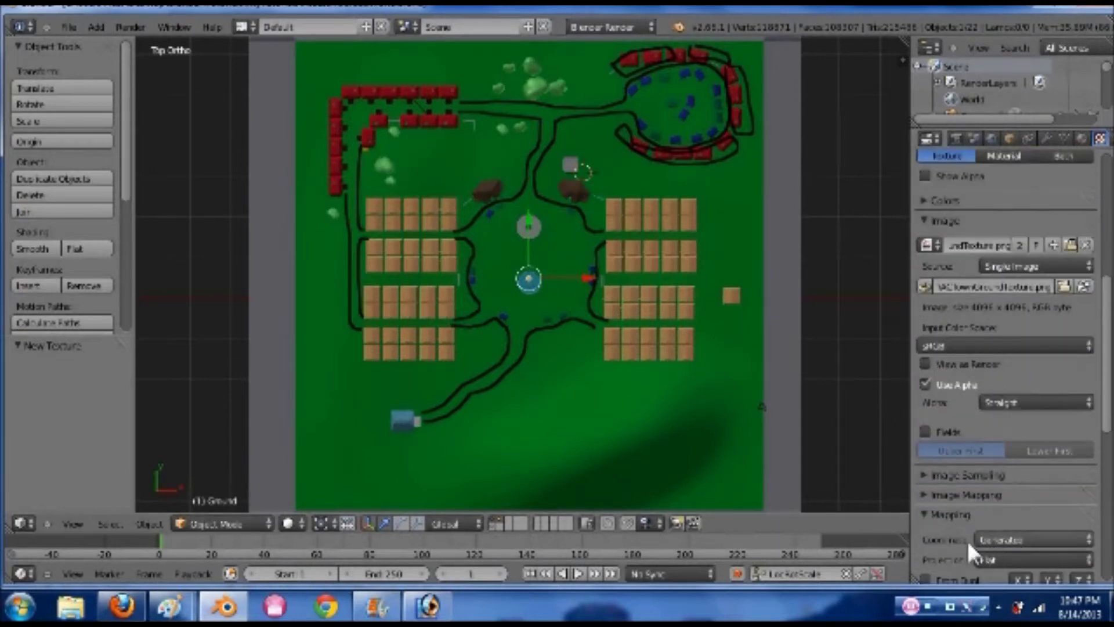
scroll(955, 527, down, 3)
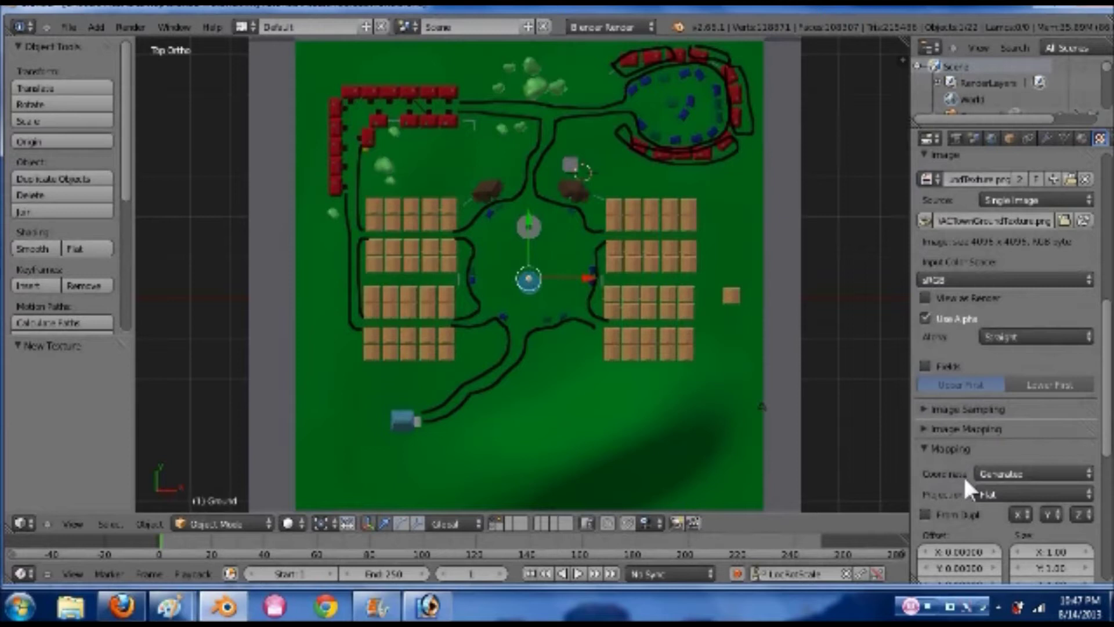
click(1008, 470)
click(1006, 403)
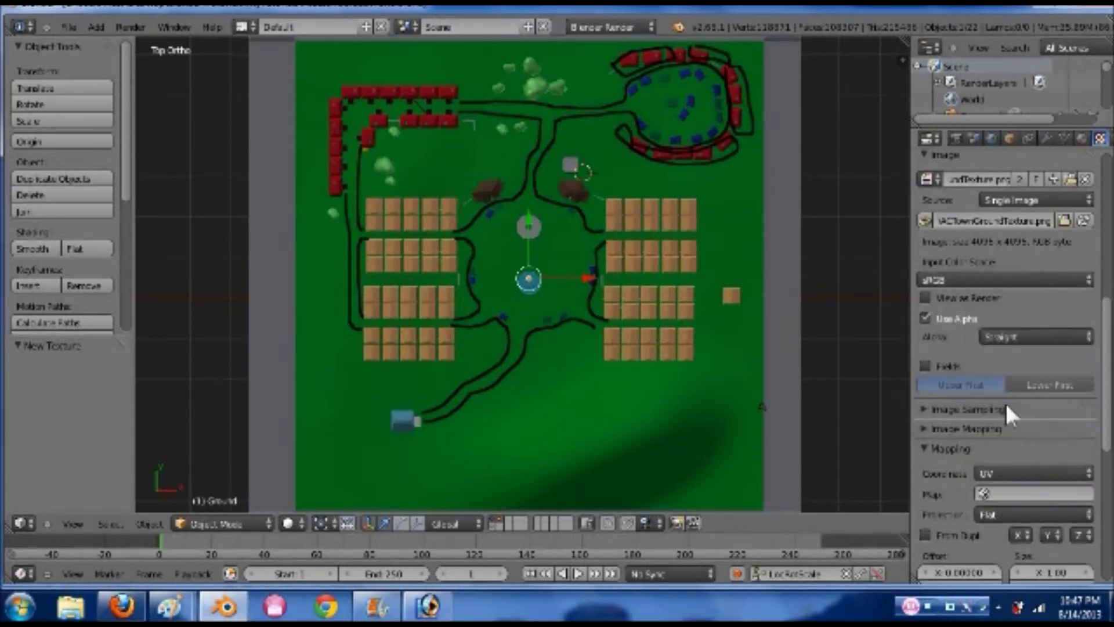
key(ctrl+s)
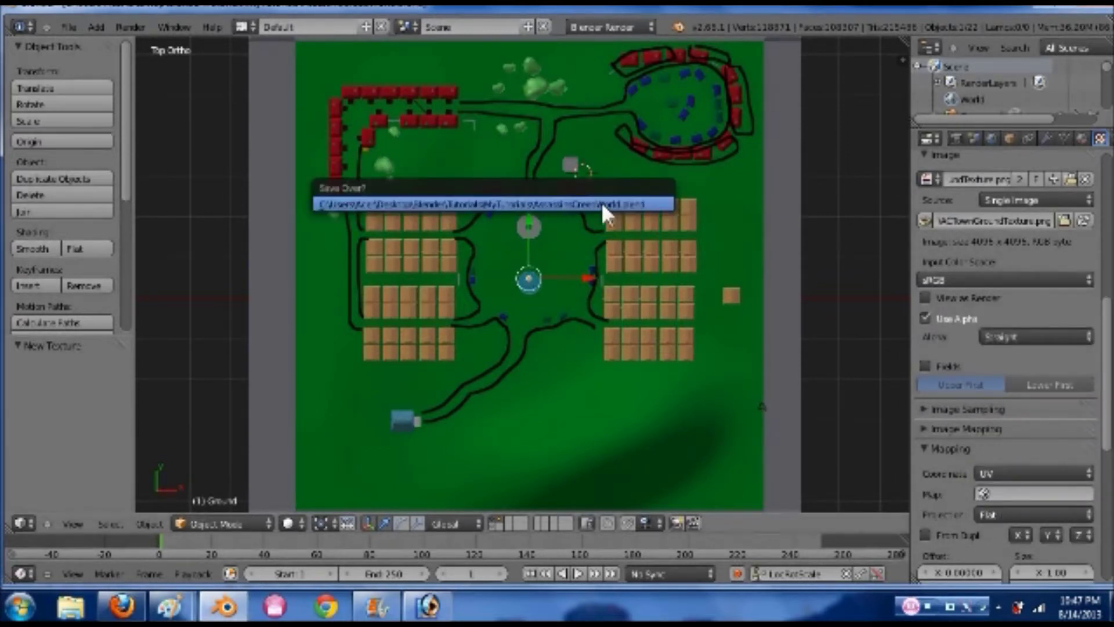
click(602, 203)
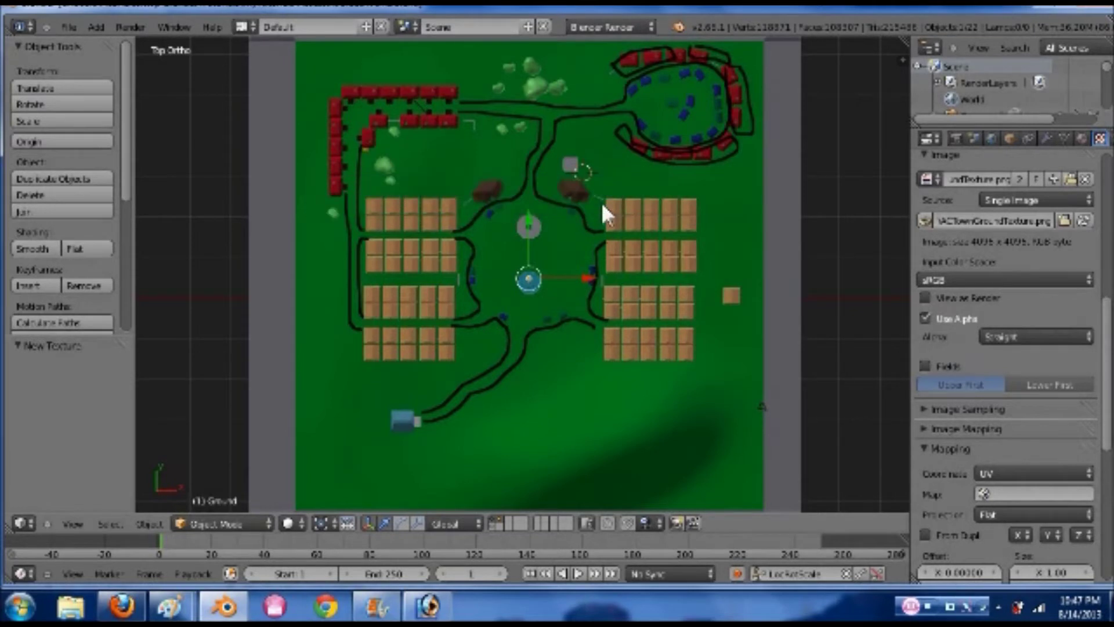
Start the Screencast Keys display in the 3D view
key(n)
scroll(832, 365, down, 5)
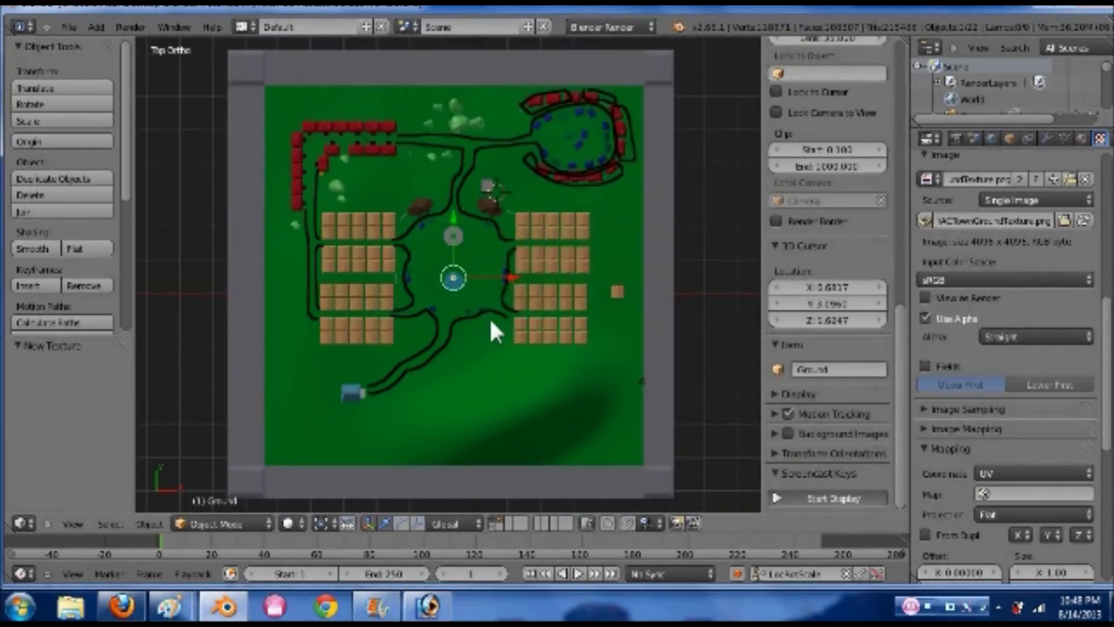
key(n)
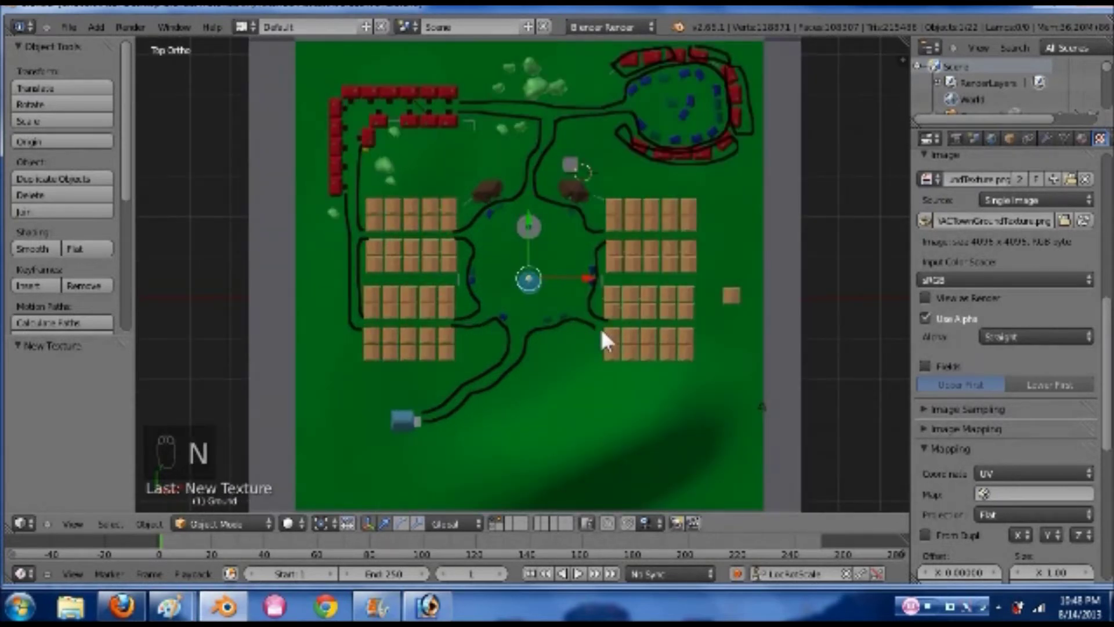
Delete the active Grease Pencil frame holding the black path outlines over the town
key(n)
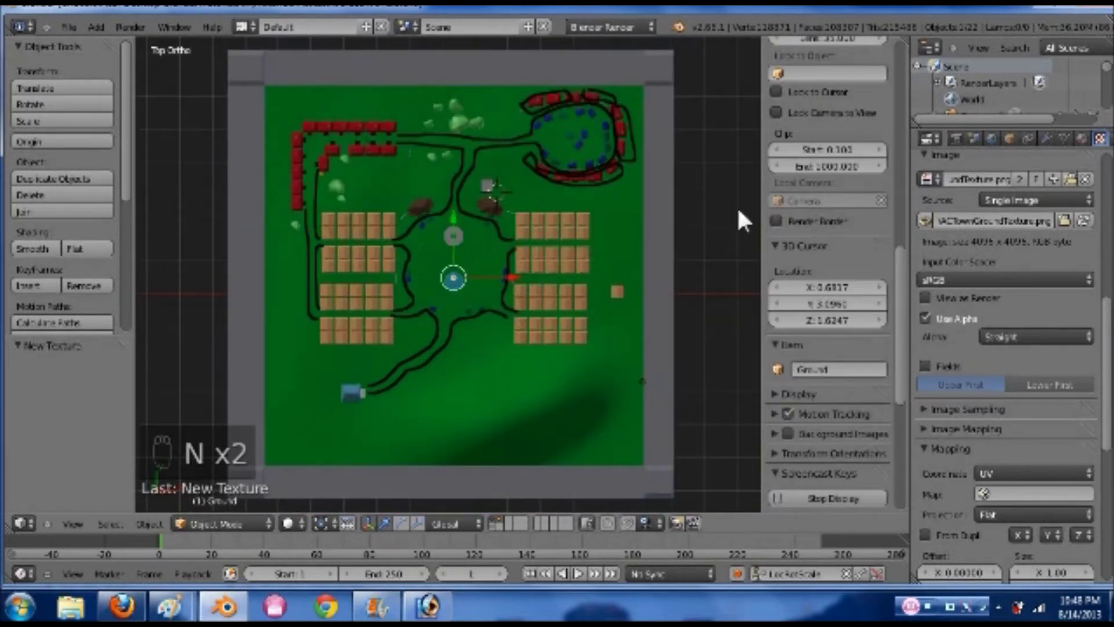
scroll(846, 139, up, 5)
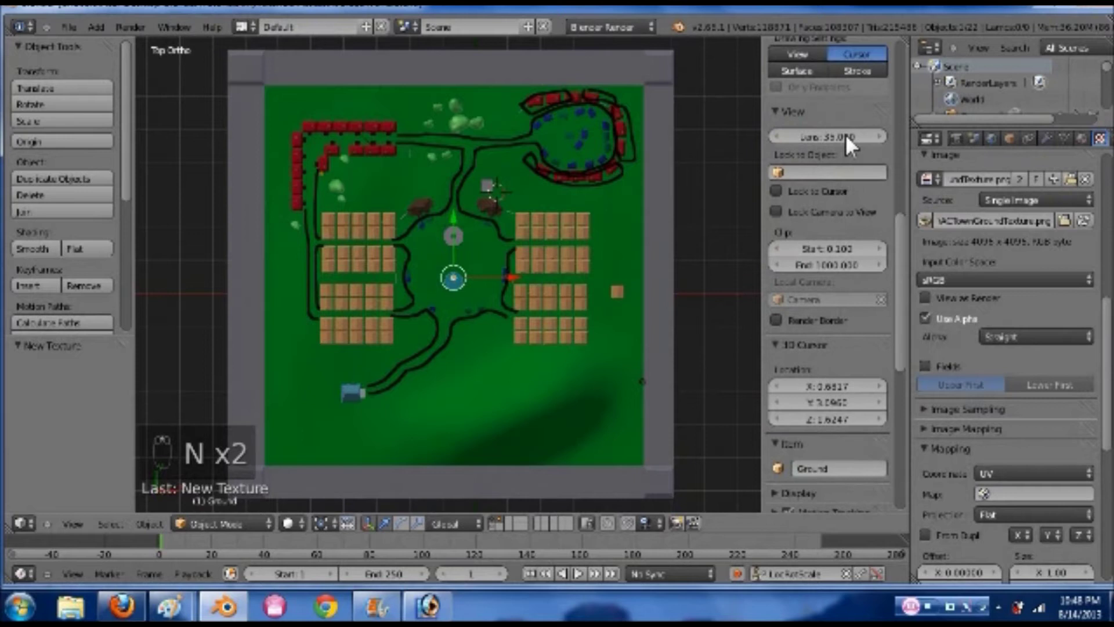
scroll(845, 134, up, 4)
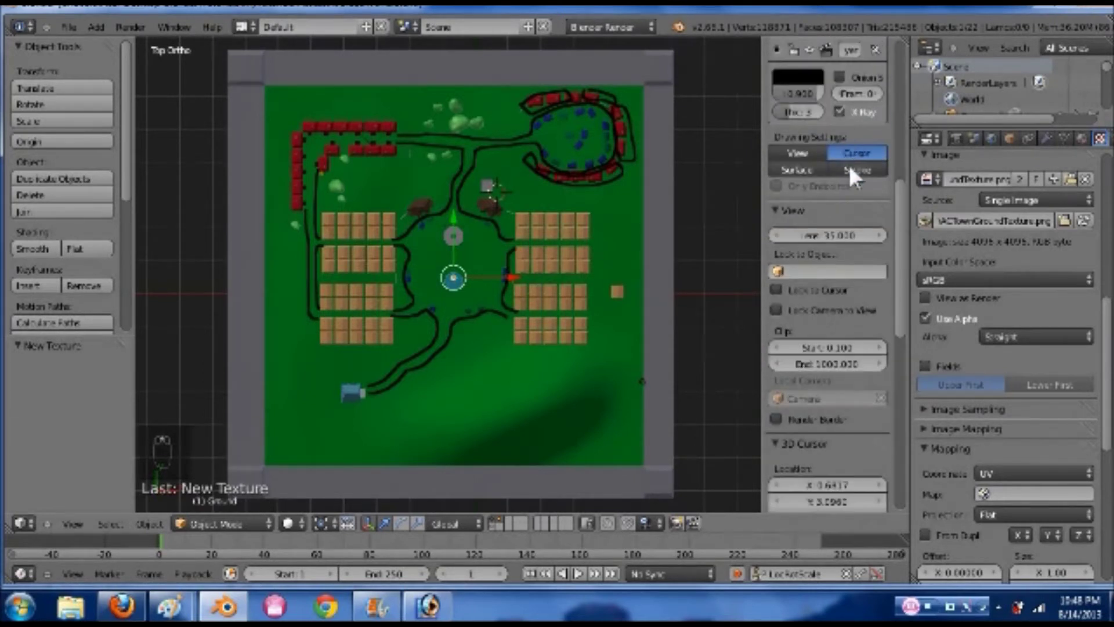
scroll(823, 197, up, 3)
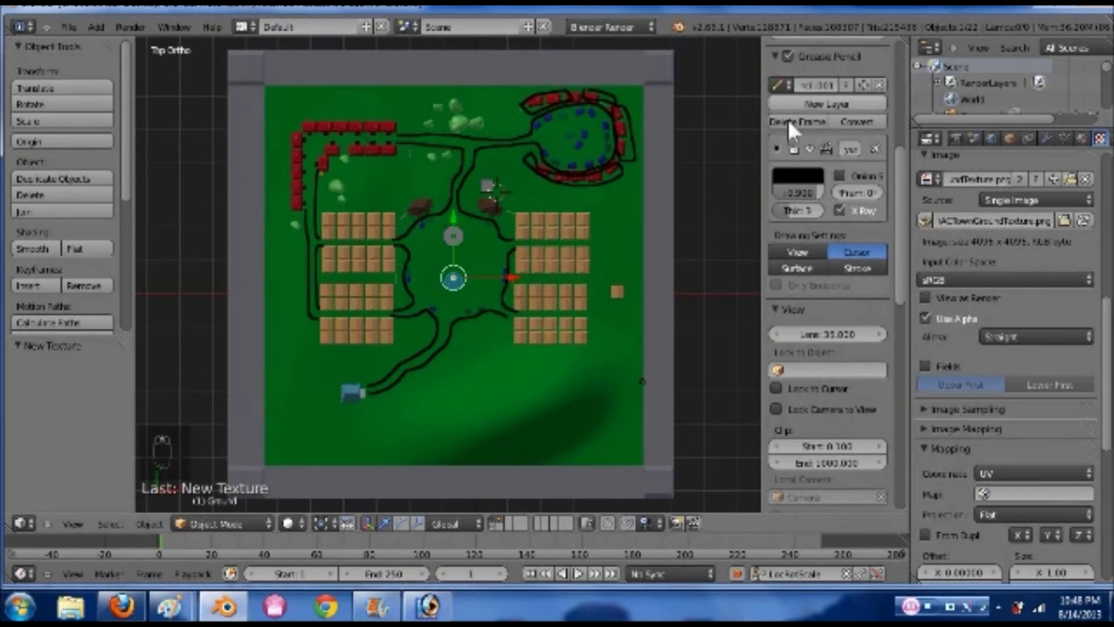
click(788, 120)
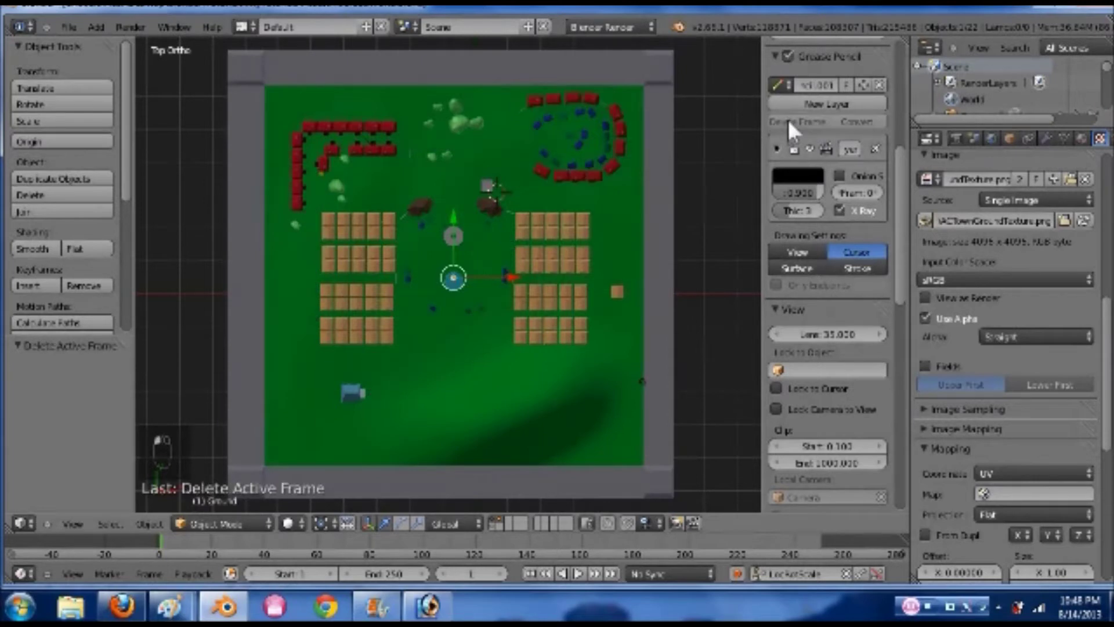
key(n)
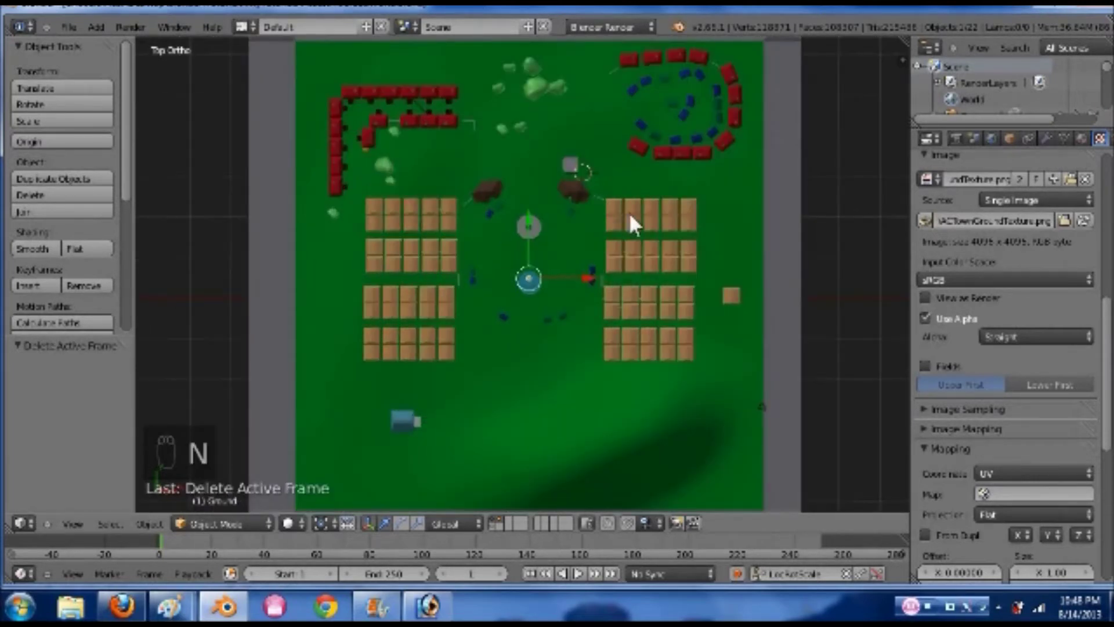
Select the camera near the town's outer wall and look at the scene through it
middle_drag(633, 150, 649, 186)
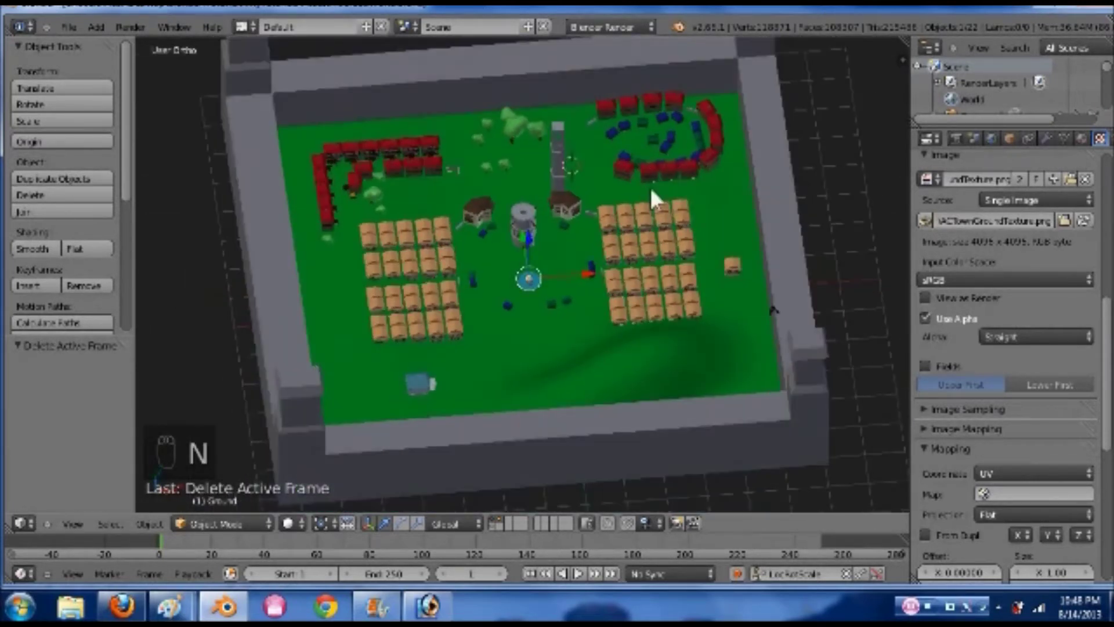
right_click(774, 306)
right_click(774, 306)
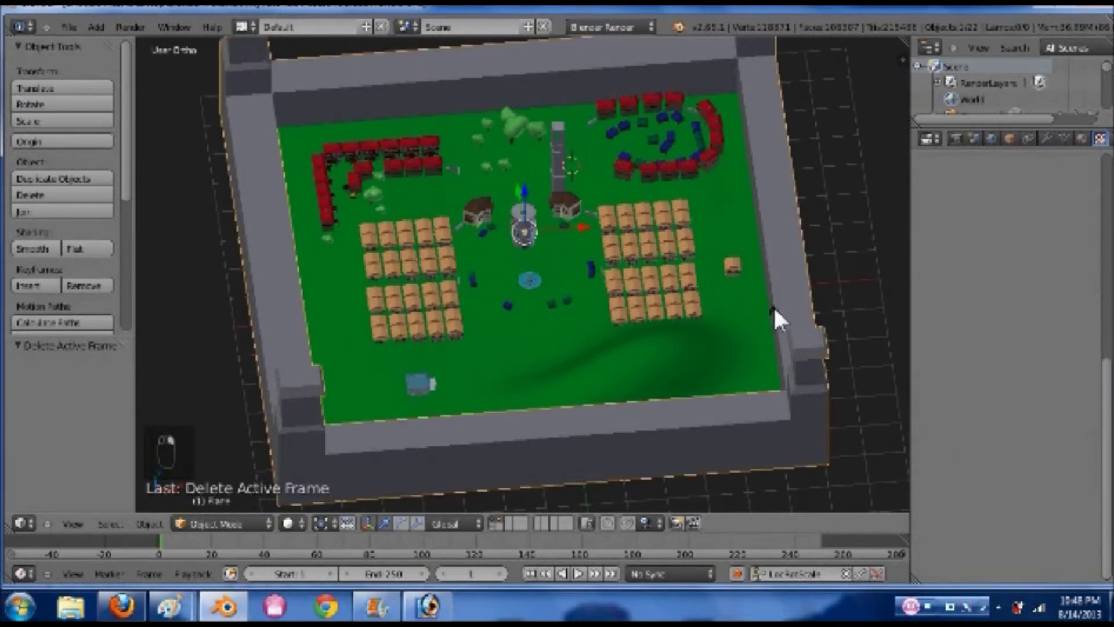
right_click(773, 305)
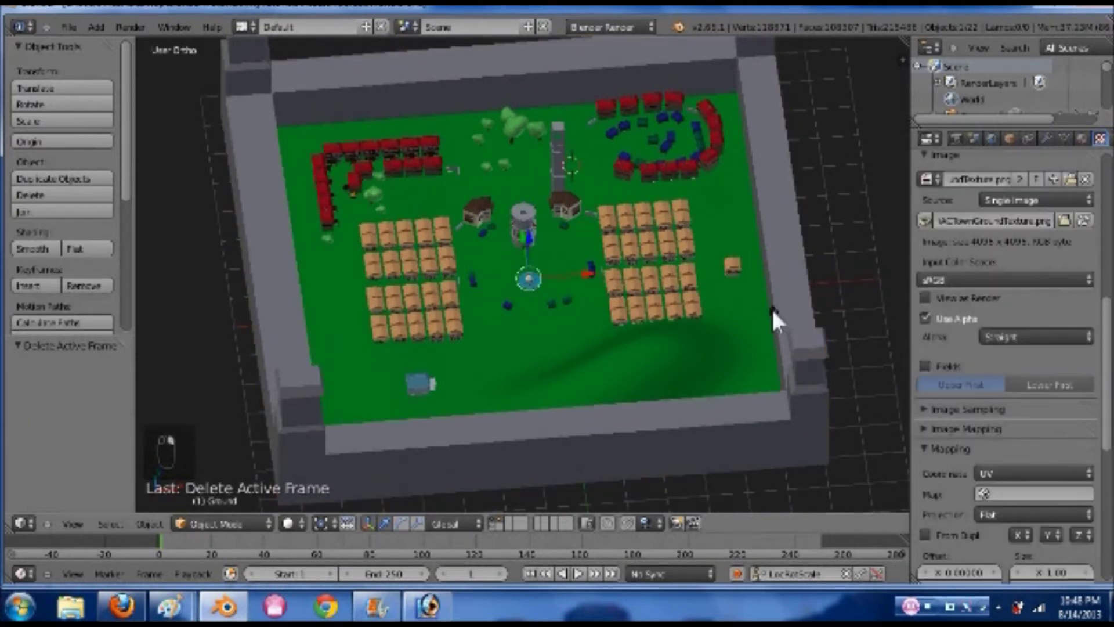
right_click(772, 309)
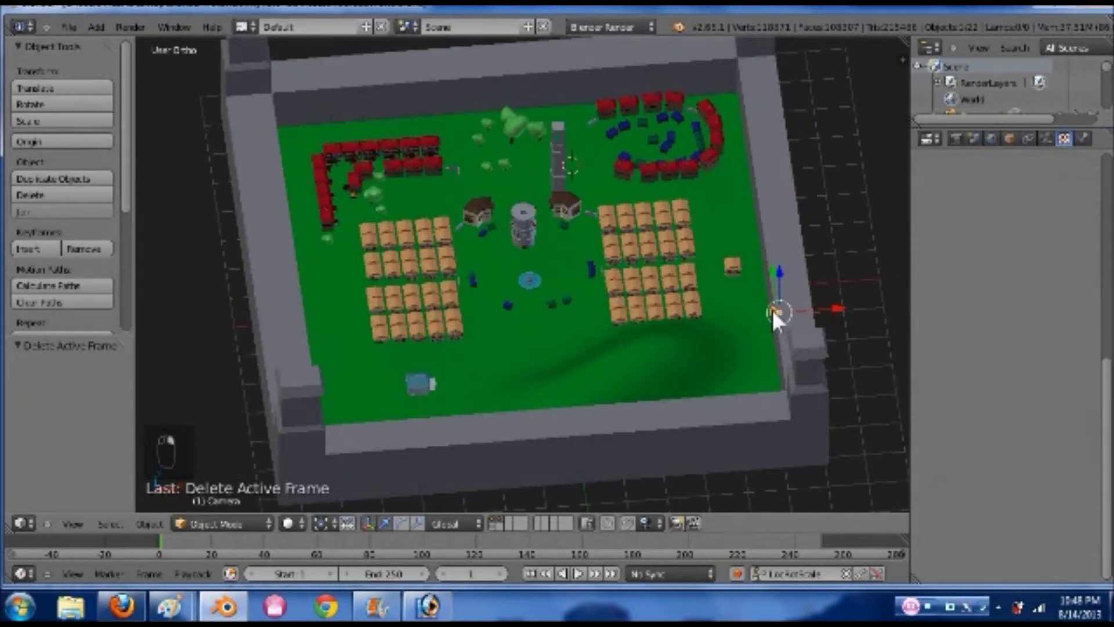
key(KP_0)
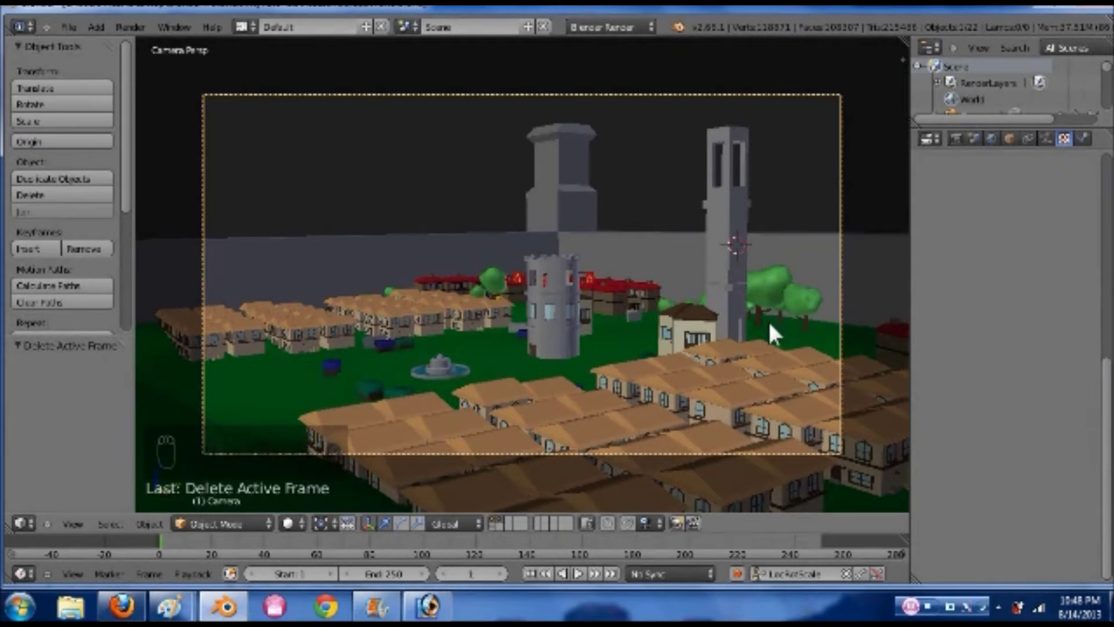
Move the camera about -2.229 along the global X axis and rotate it about -12.6° around global Z
key(g)
key(x)
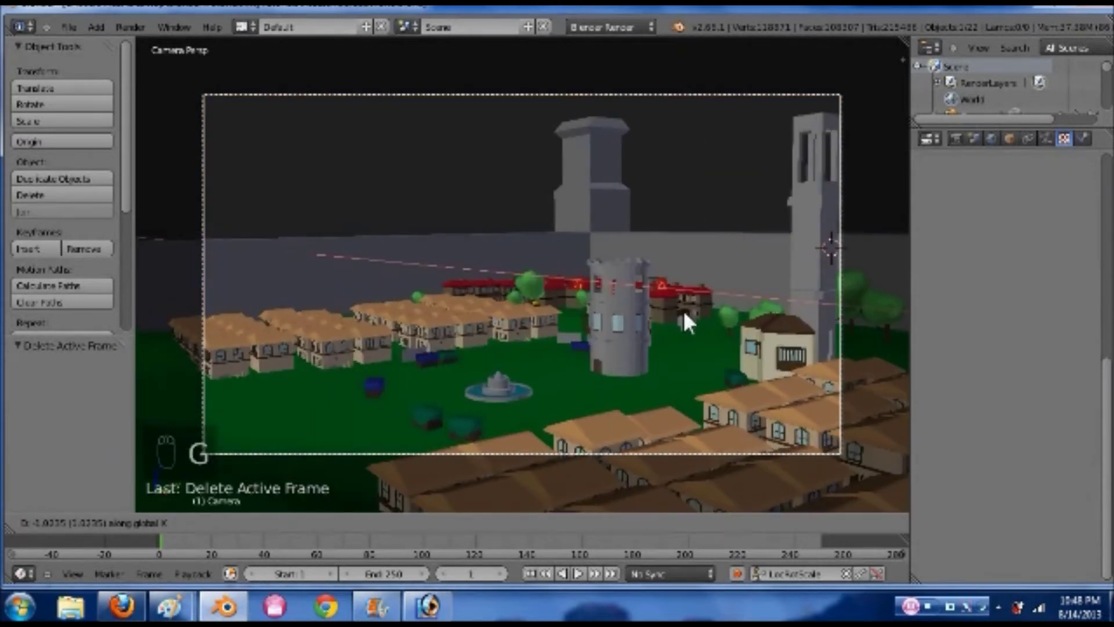
click(680, 303)
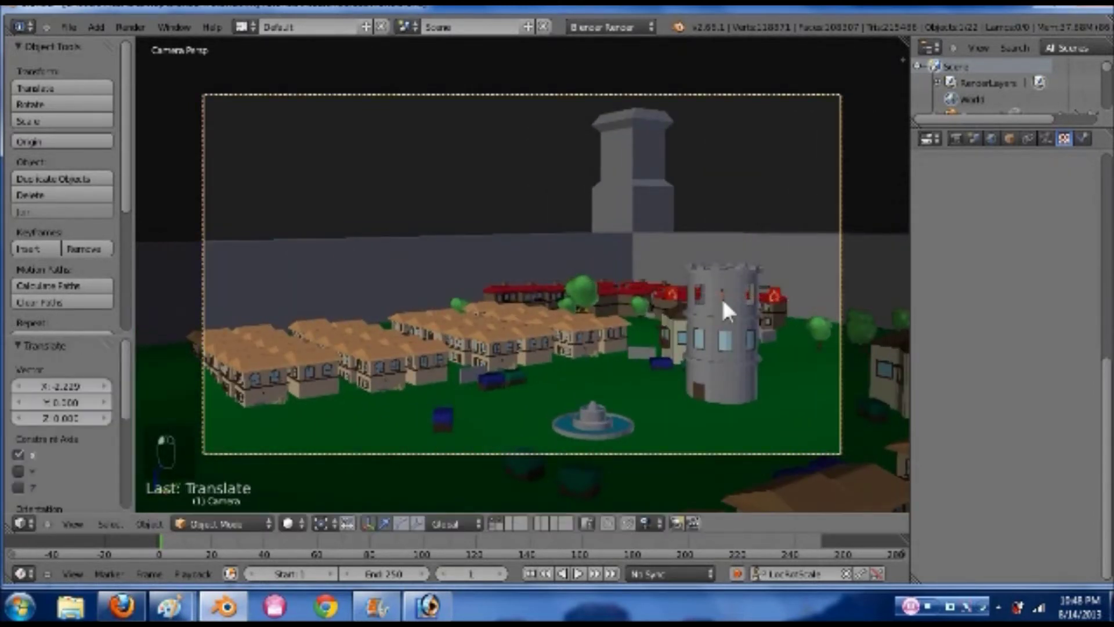
key(r)
key(z)
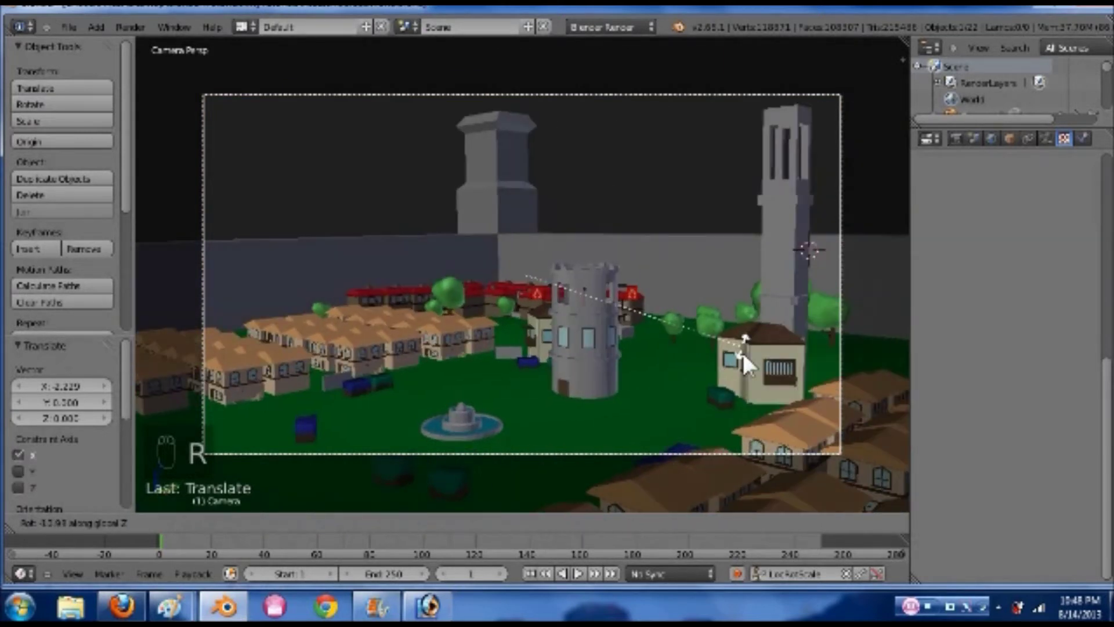
click(737, 325)
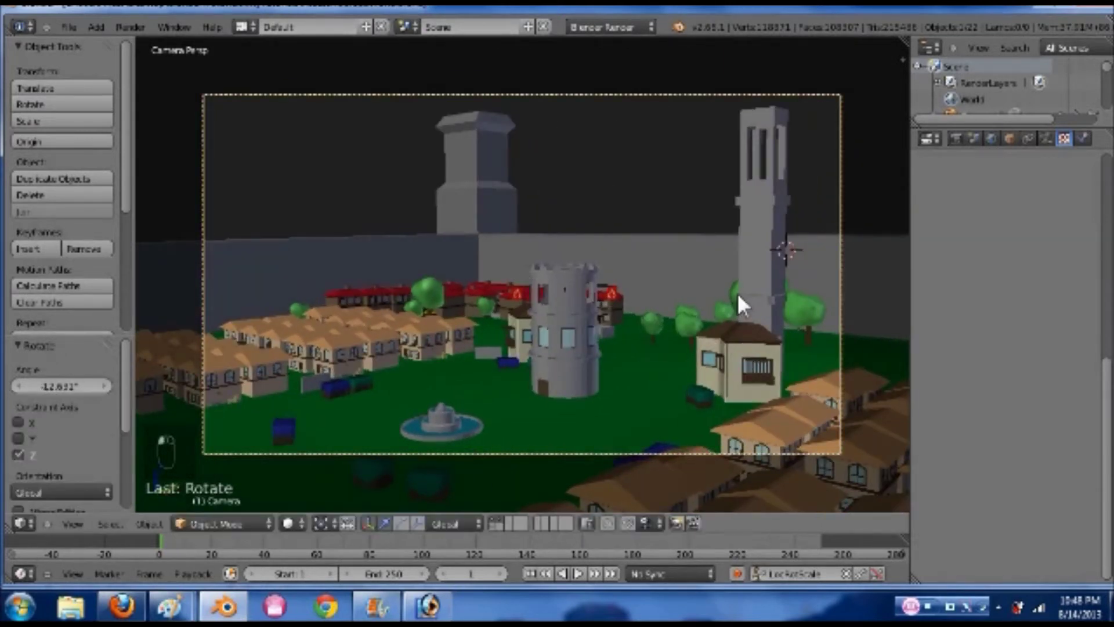
Tilt the camera about -6.8° around its local X axis and save over AssassinsCreedWorld.blend
key(r)
key(x)
key(x)
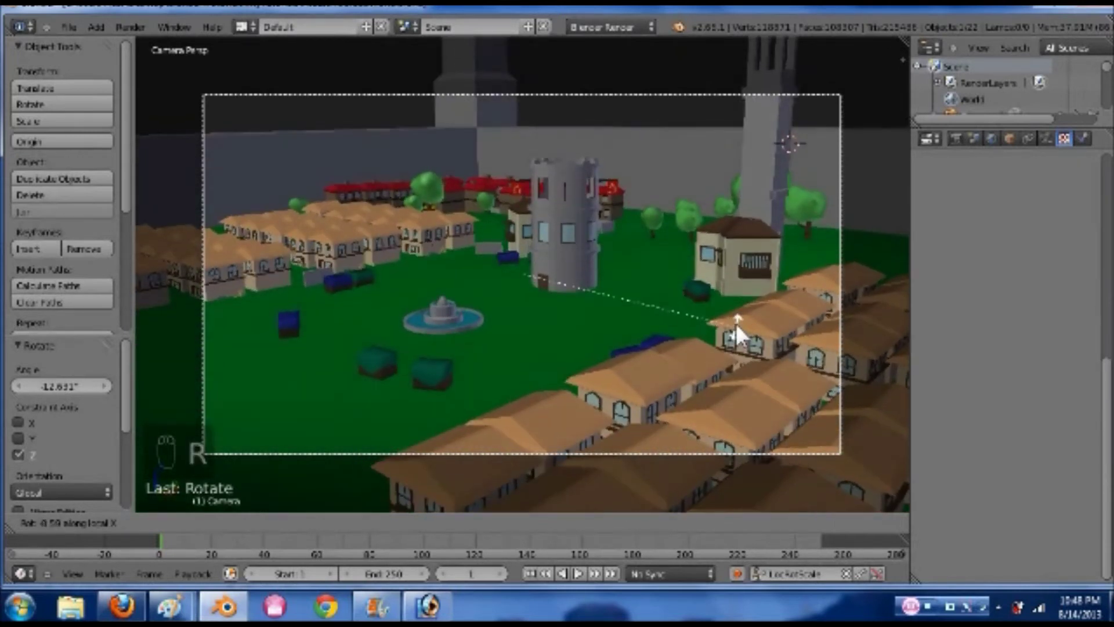
click(736, 324)
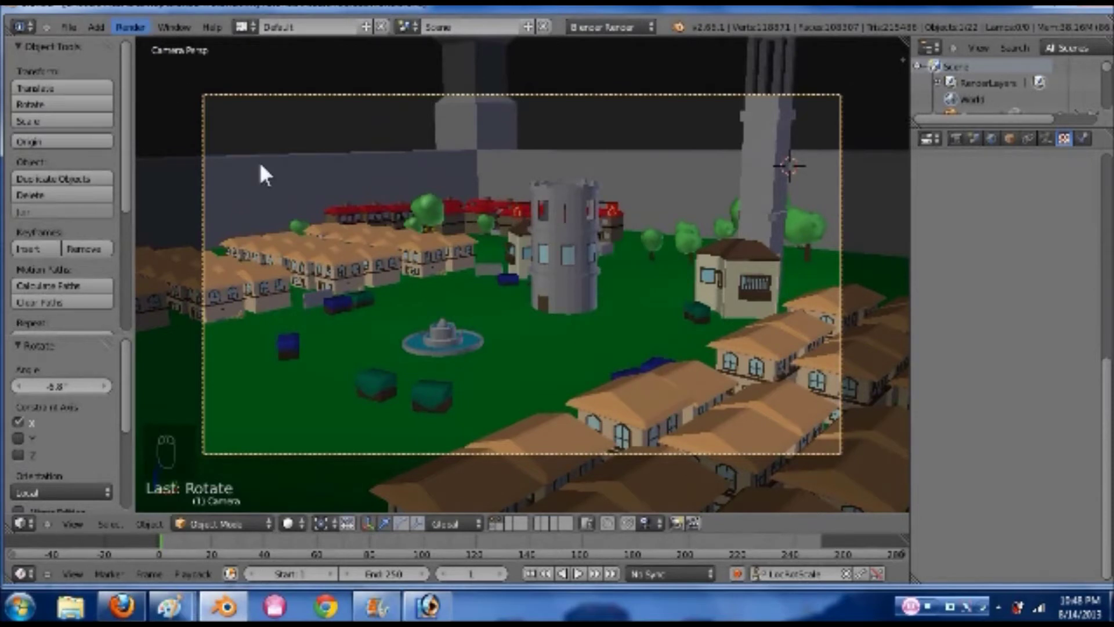
key(ctrl+s)
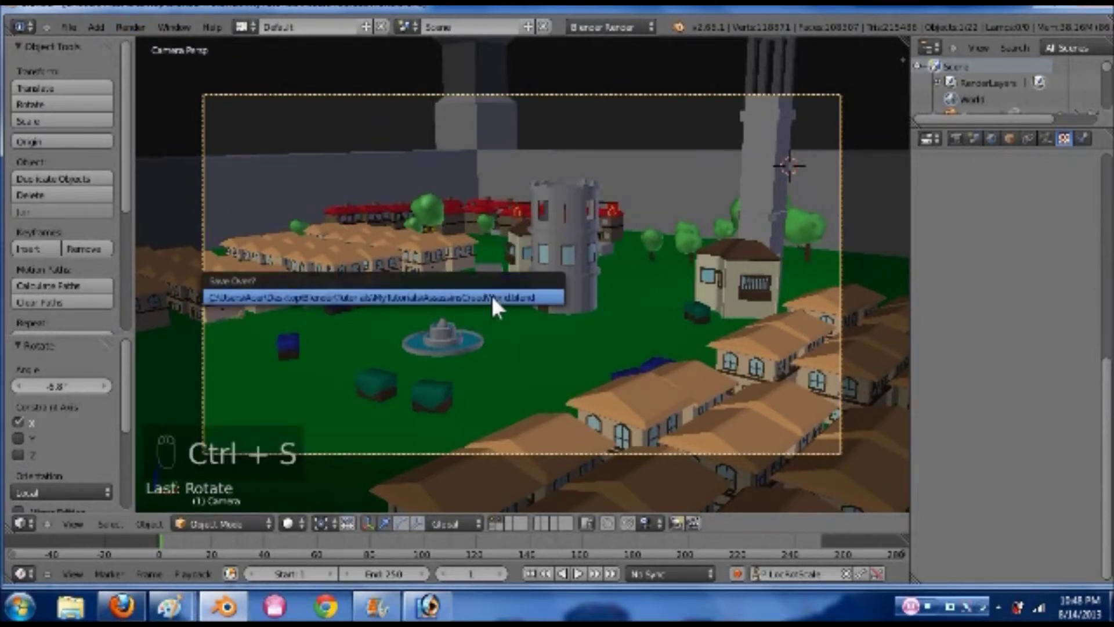
click(490, 293)
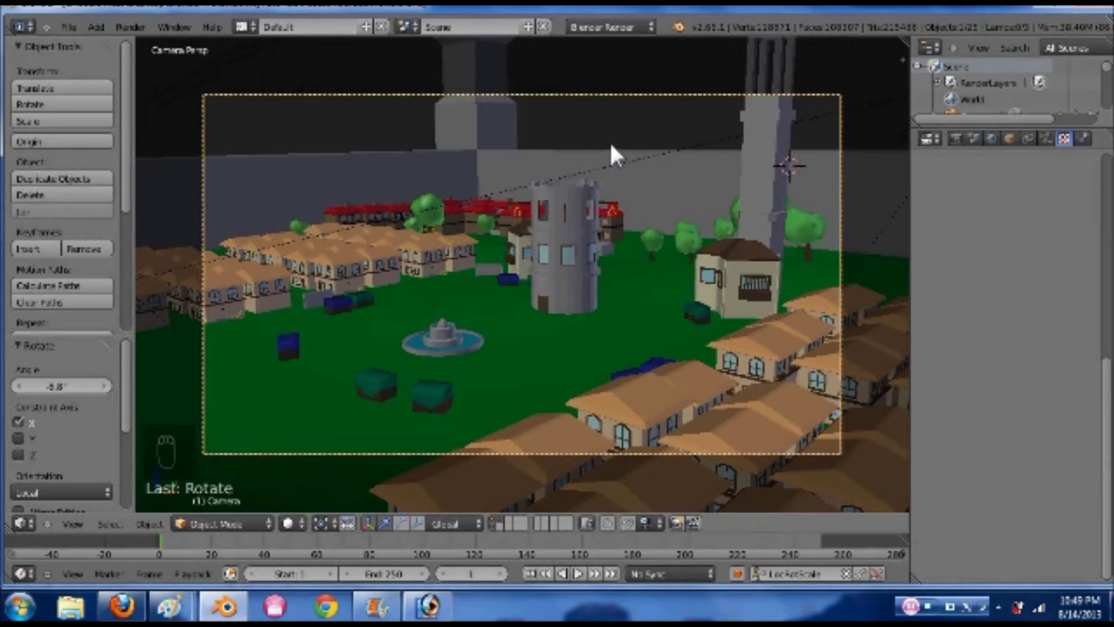
Render a still image of the town from the camera view
click(129, 25)
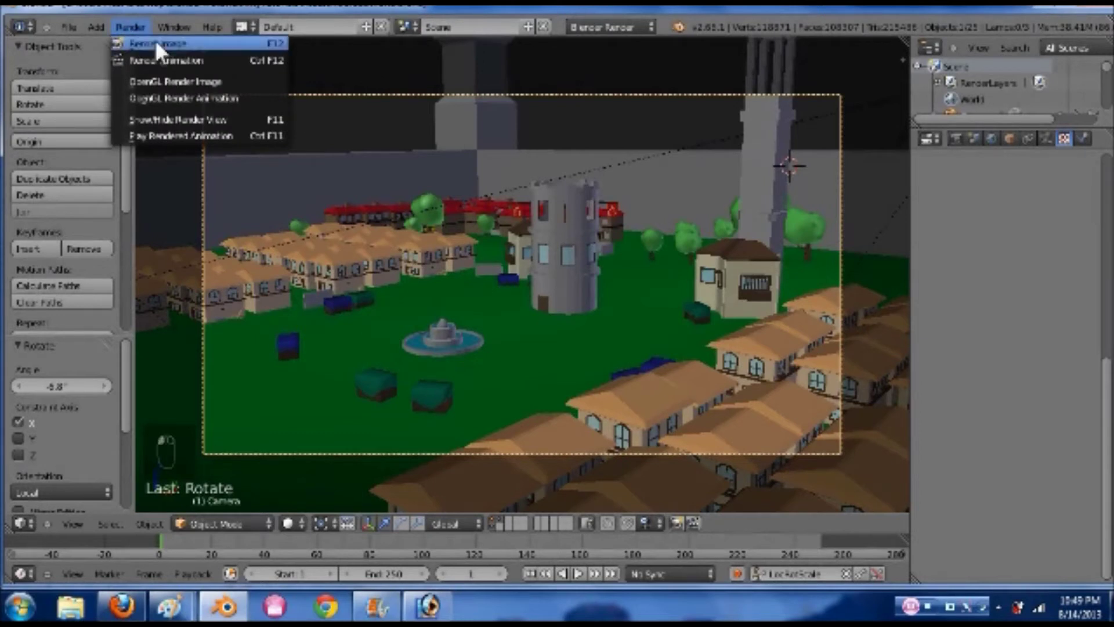
click(155, 42)
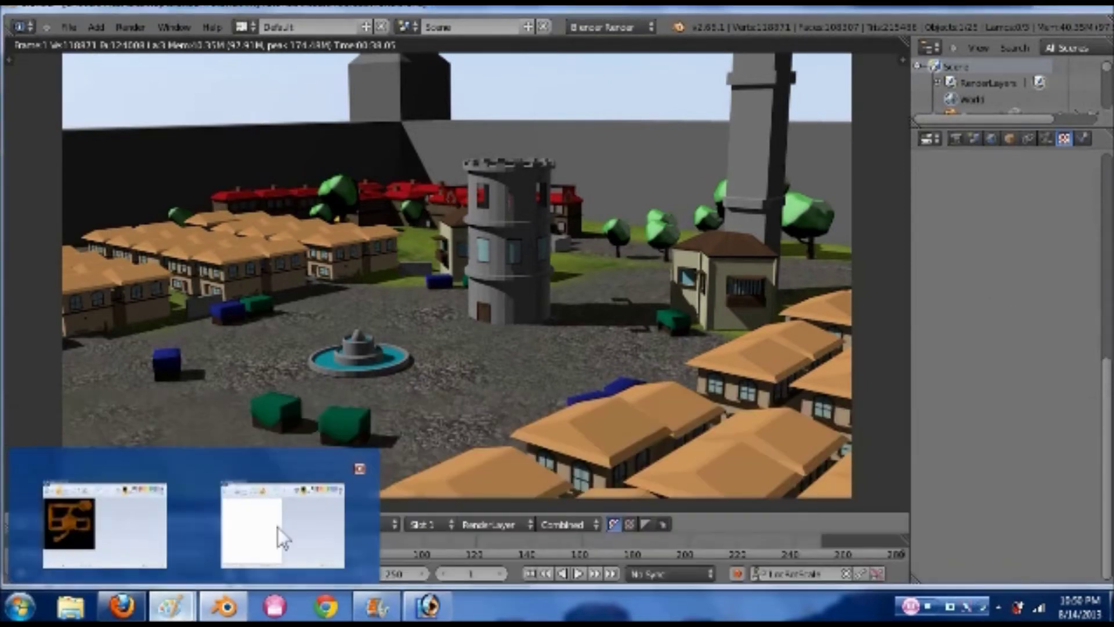
Switch to the blank Paint window, paste the screenshot of the town render onto its canvas, and return to Blender
key(alt+Tab)
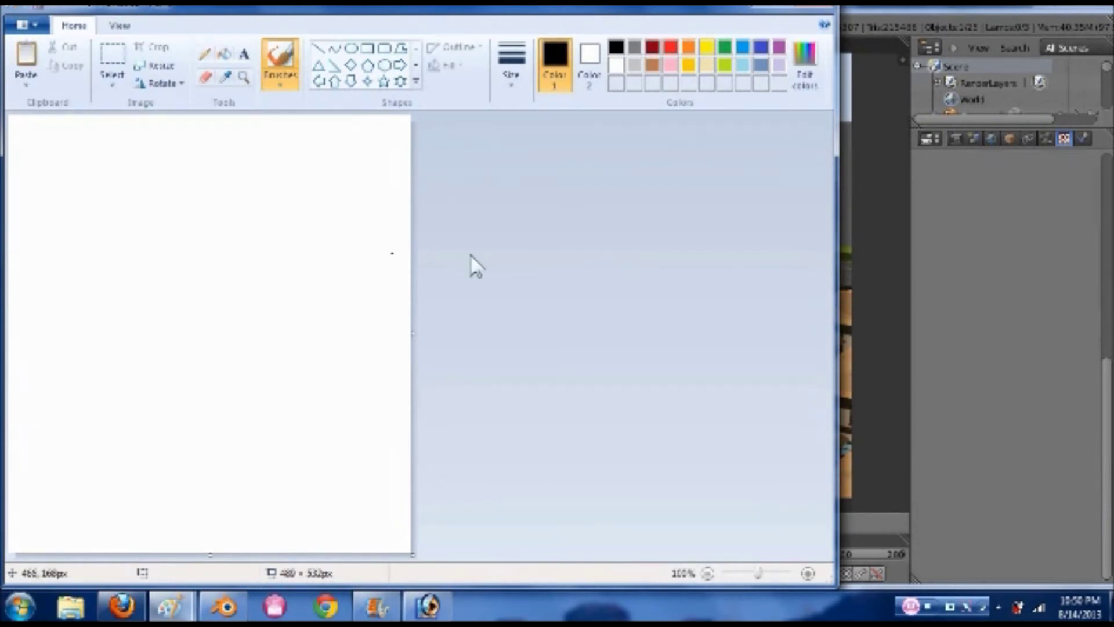
click(893, 11)
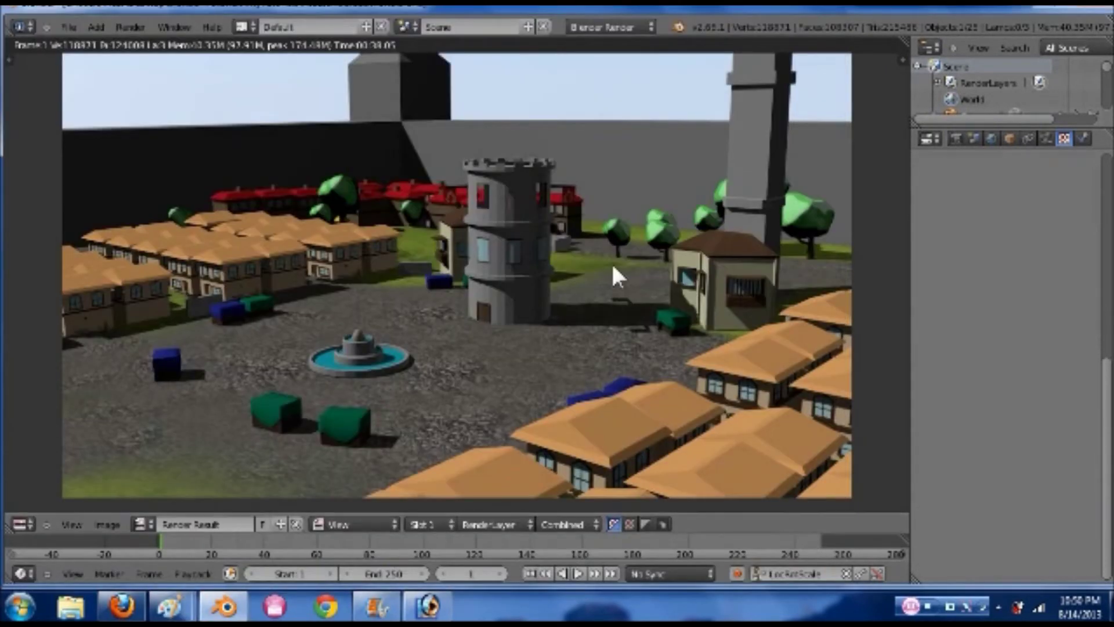
mouse_move(171, 607)
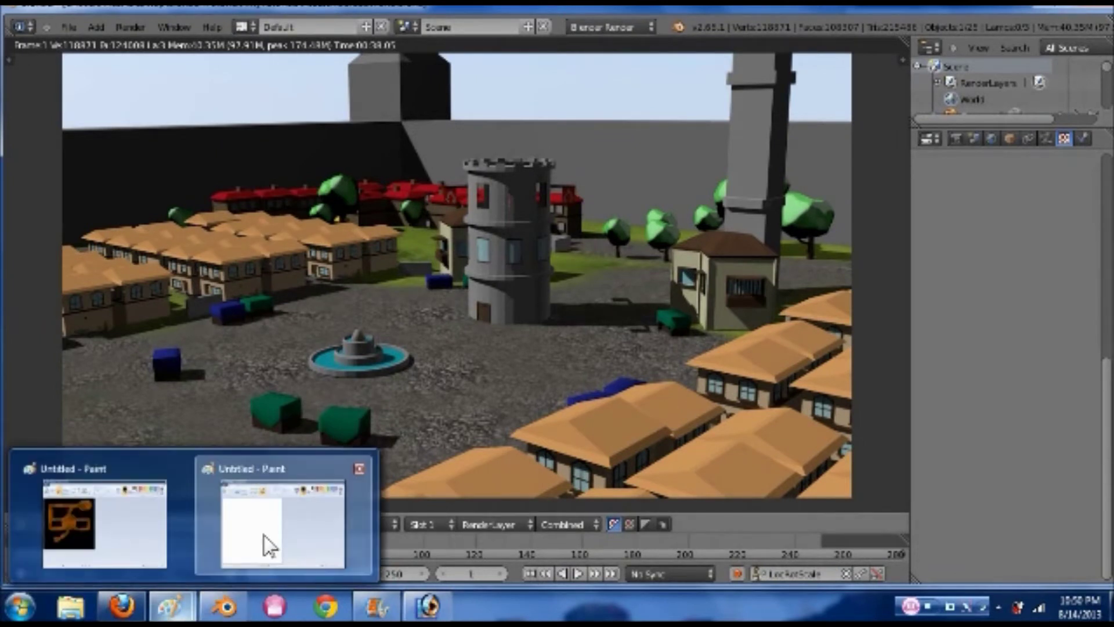
click(265, 542)
key(ctrl+v)
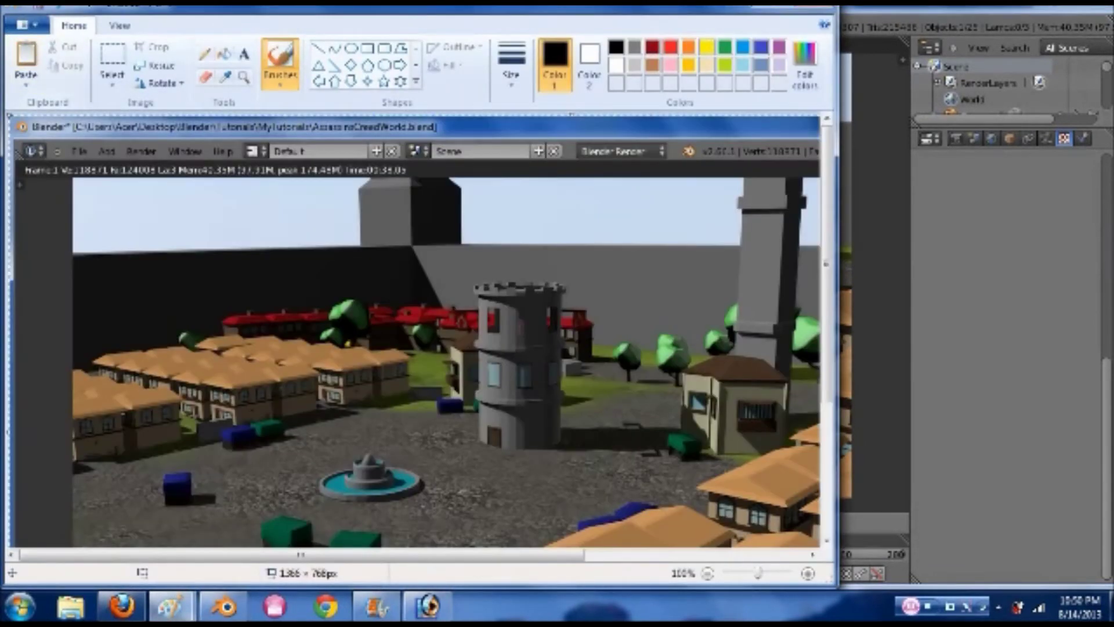
click(946, 7)
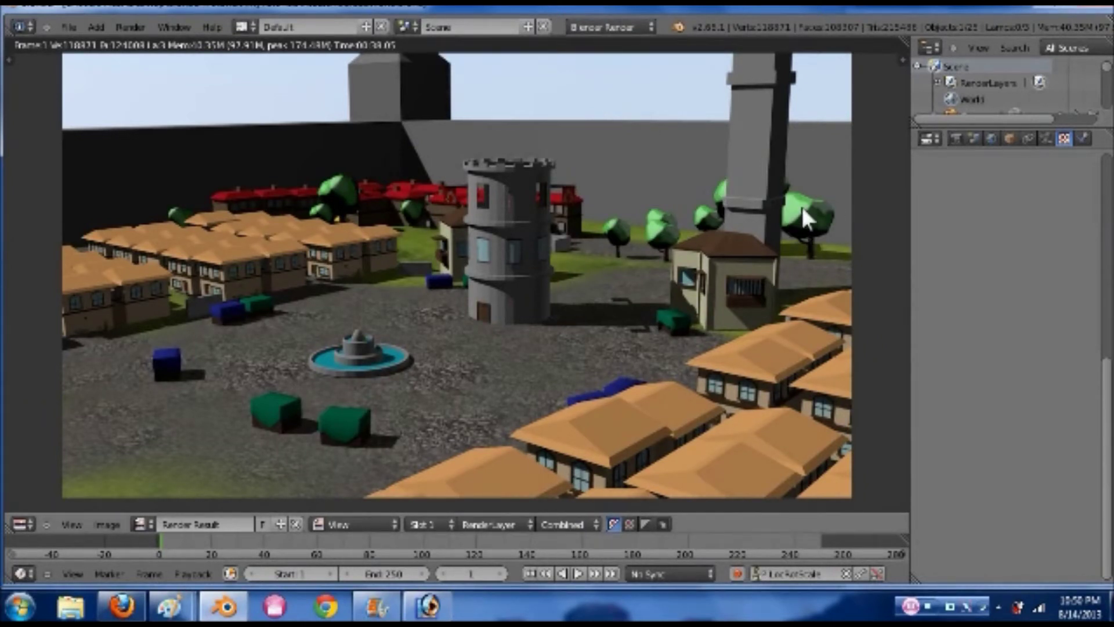
Close the render, leave the camera view, and select the group of trees beside the tall square tower
key(Escape)
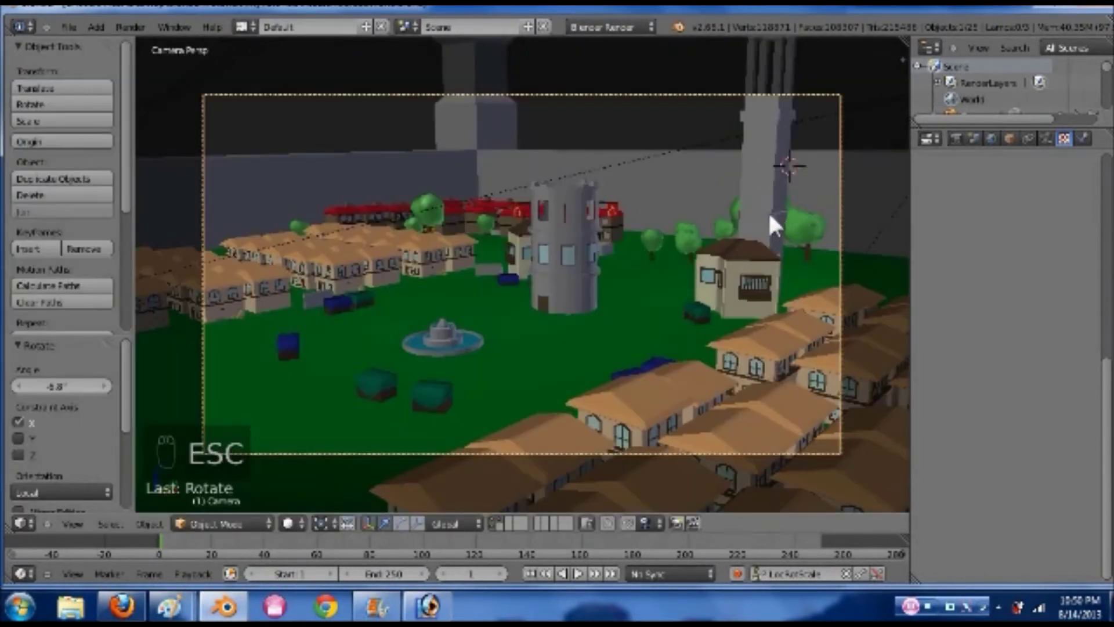
key(KP_0)
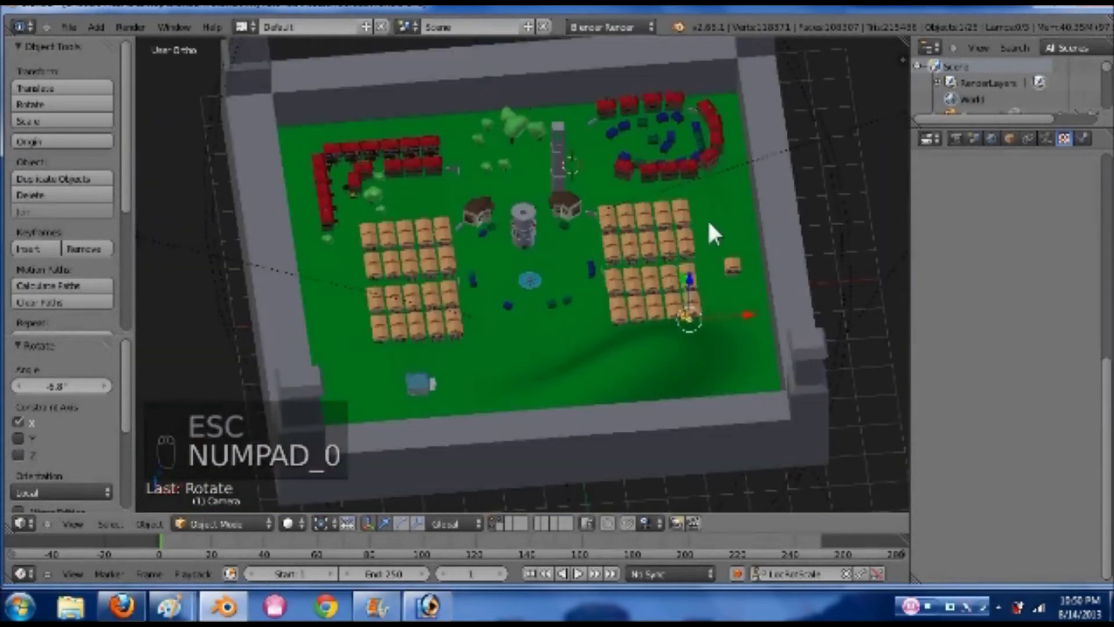
mouse_move(682, 227)
middle_down()
mouse_move(672, 169)
mouse_move(675, 238)
middle_up()
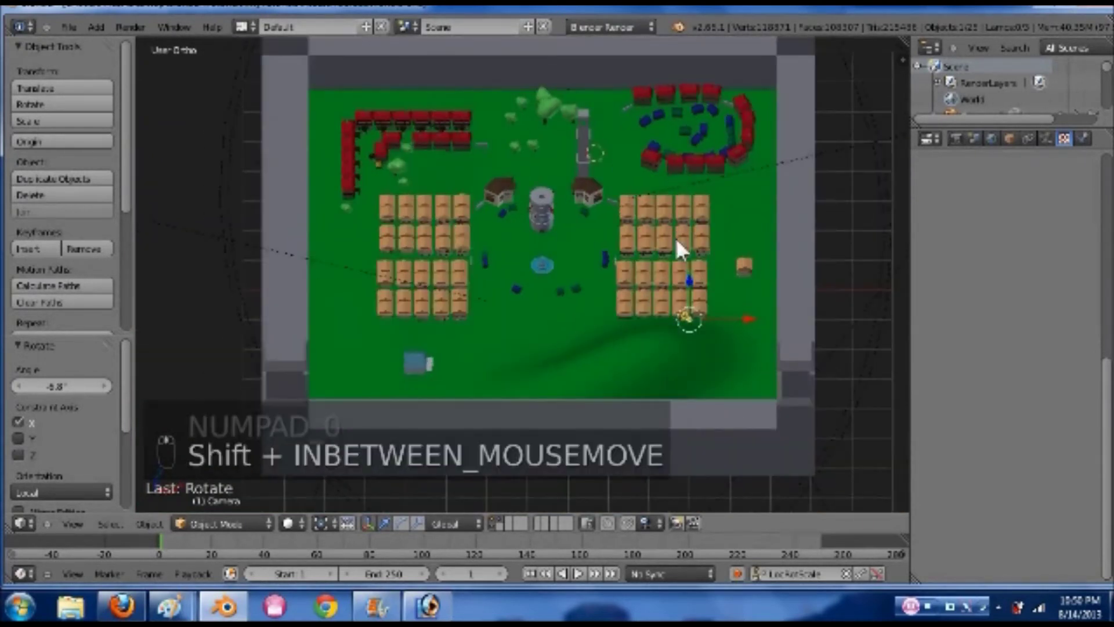
scroll(673, 236, up, 5)
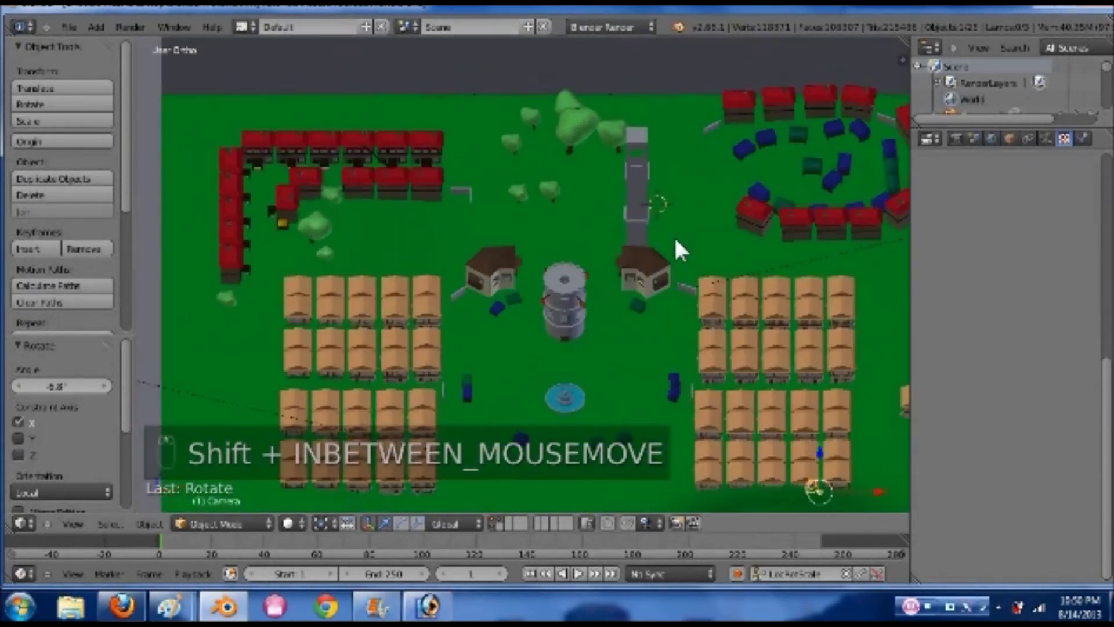
shift+scroll(660, 242, up, 3)
scroll(658, 264, up, 4)
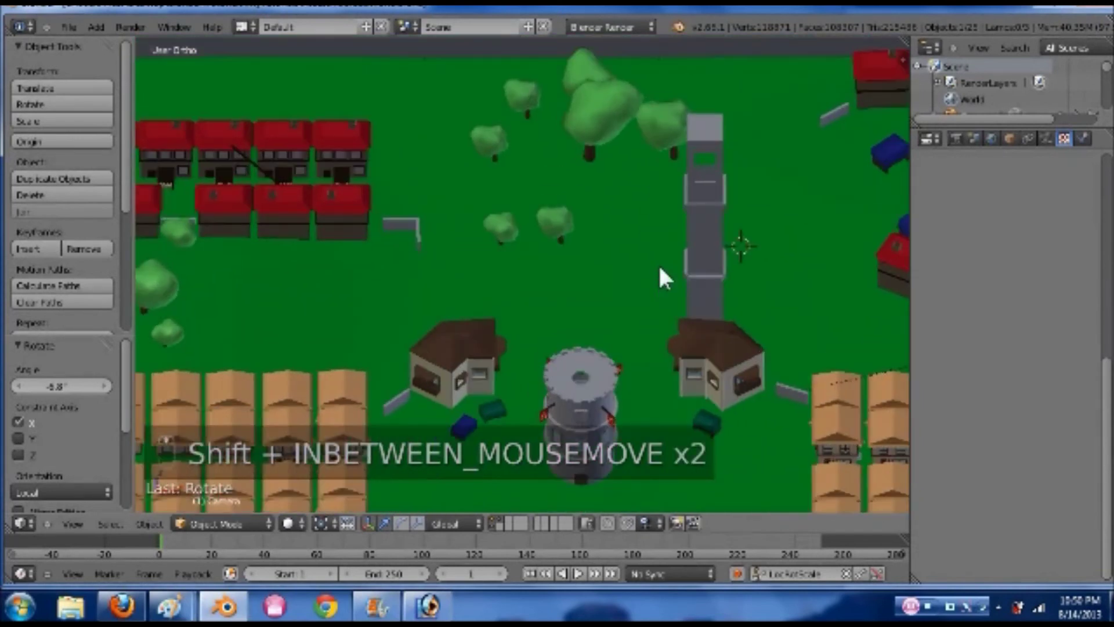
shift+scroll(645, 248, up, 4)
scroll(634, 179, up, 3)
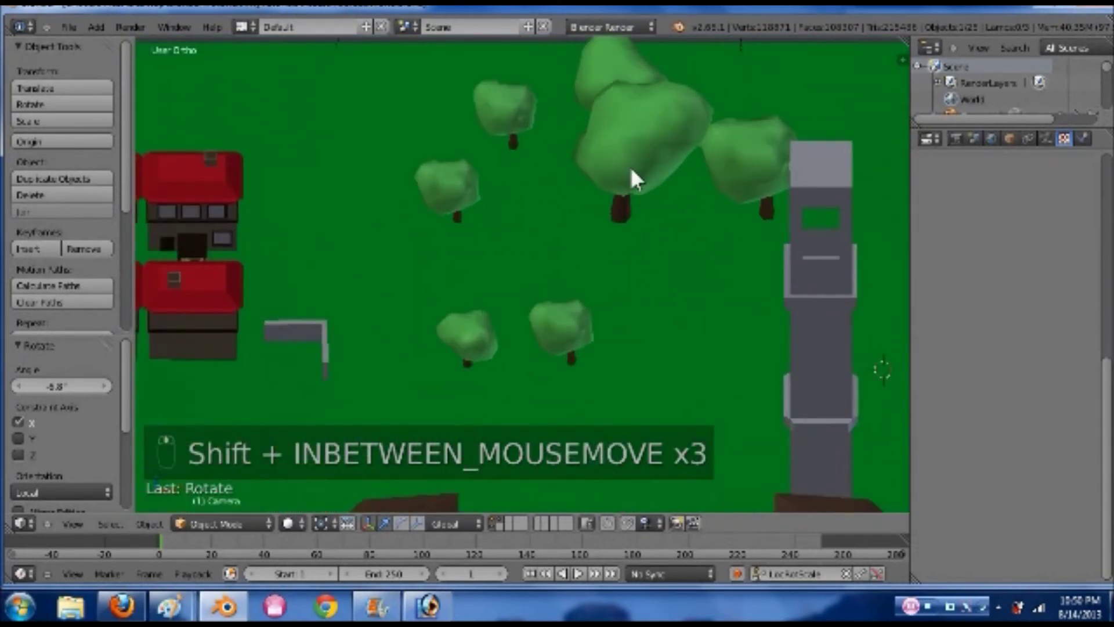
right_click(632, 170)
middle_drag(675, 179, 674, 175)
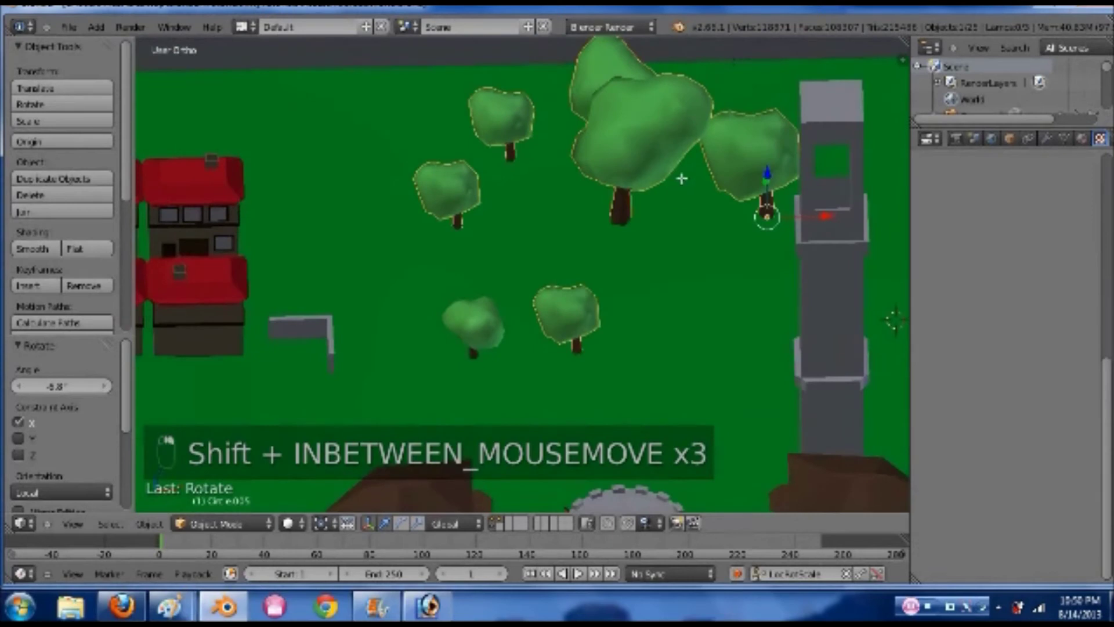
Set the diffuse shader of the trees' green foliage material, Material.002, to Lambert after trying Fresnel
key(Tab)
shift+scroll(667, 224, up, 2)
scroll(668, 223, up, 4)
key(Tab)
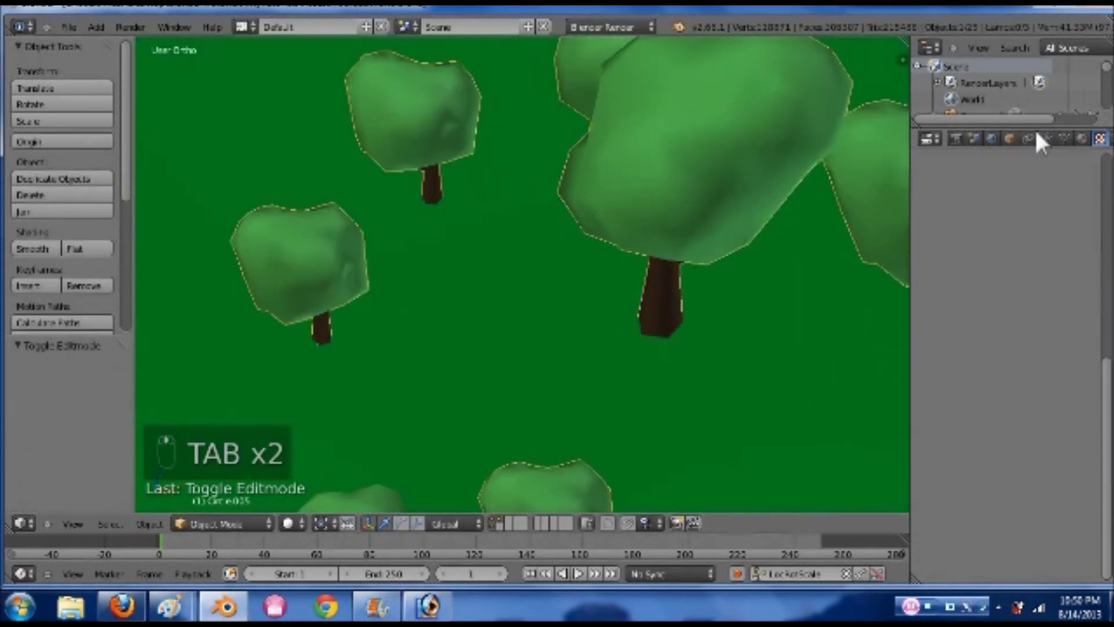
click(1081, 138)
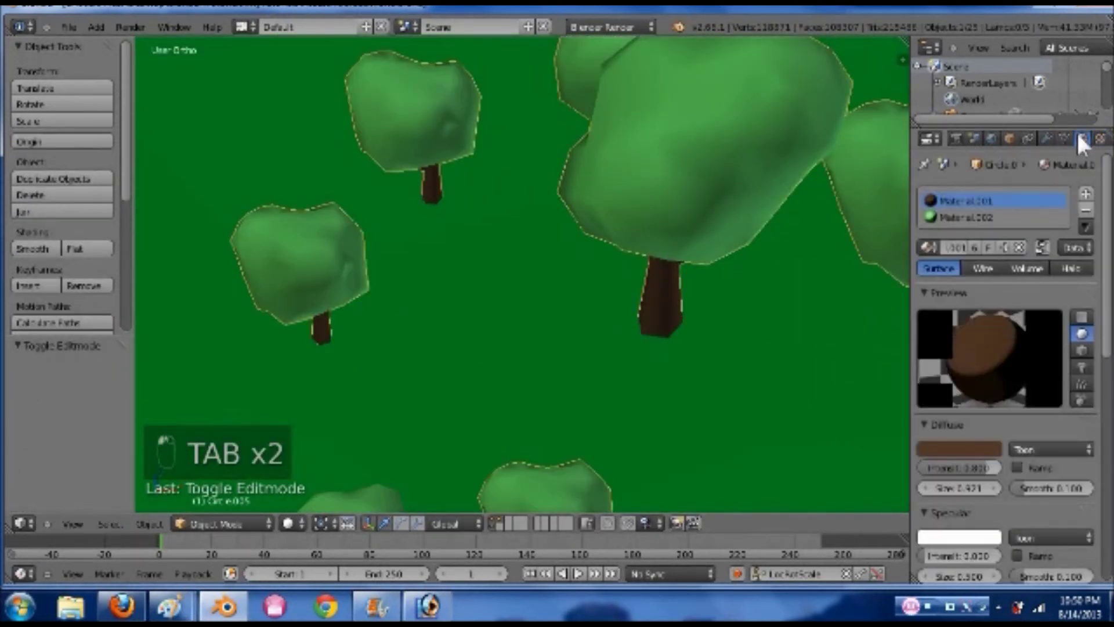
click(970, 216)
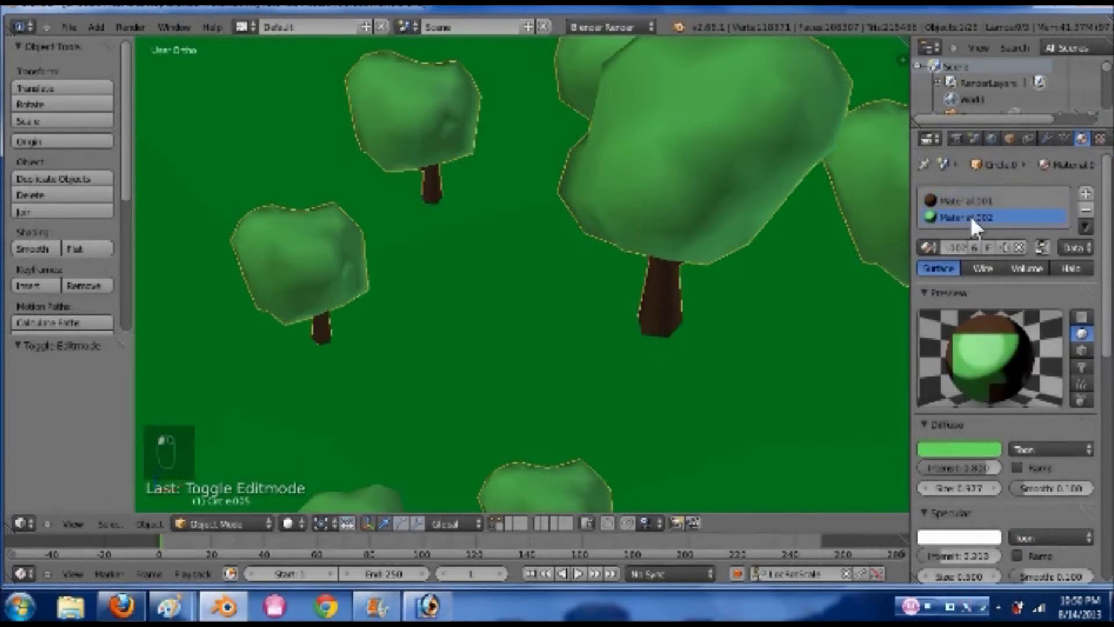
click(1032, 451)
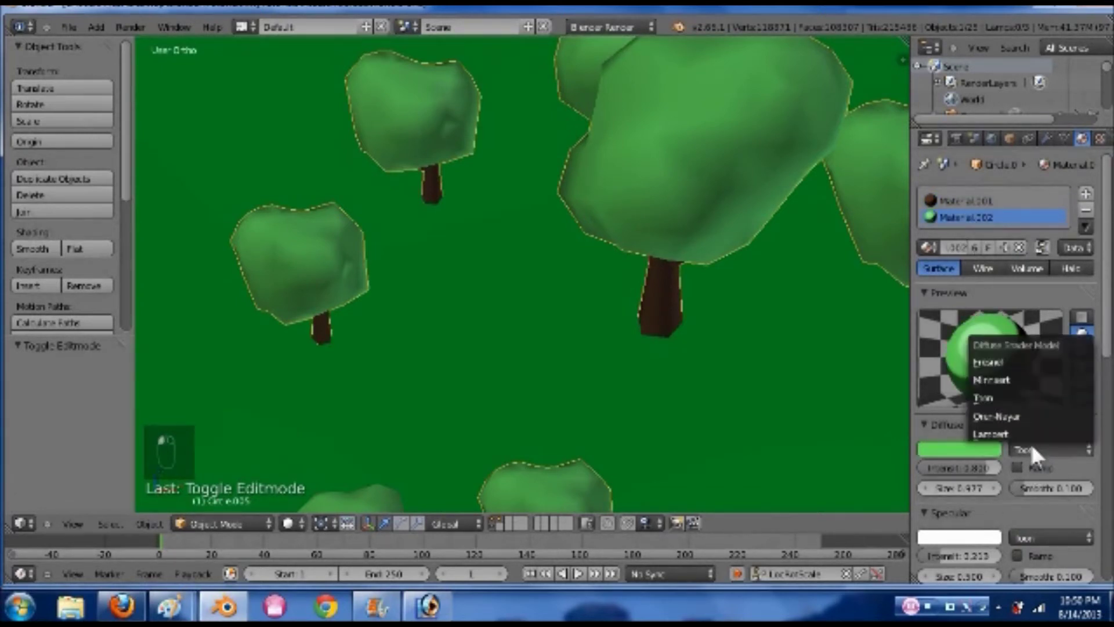
click(1019, 362)
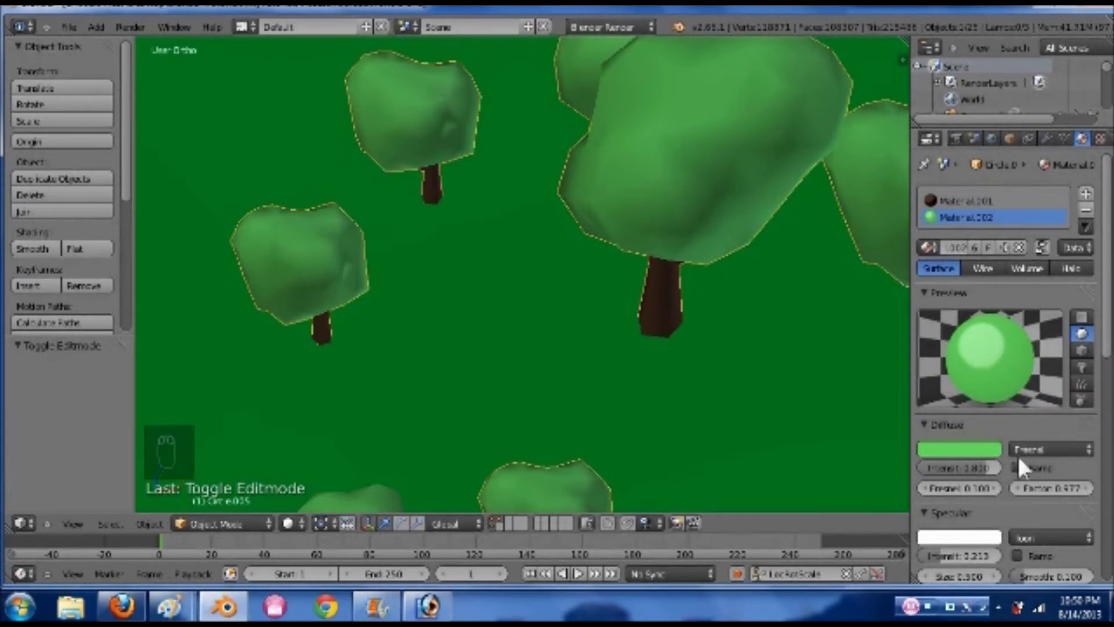
scroll(1016, 514, down, 5)
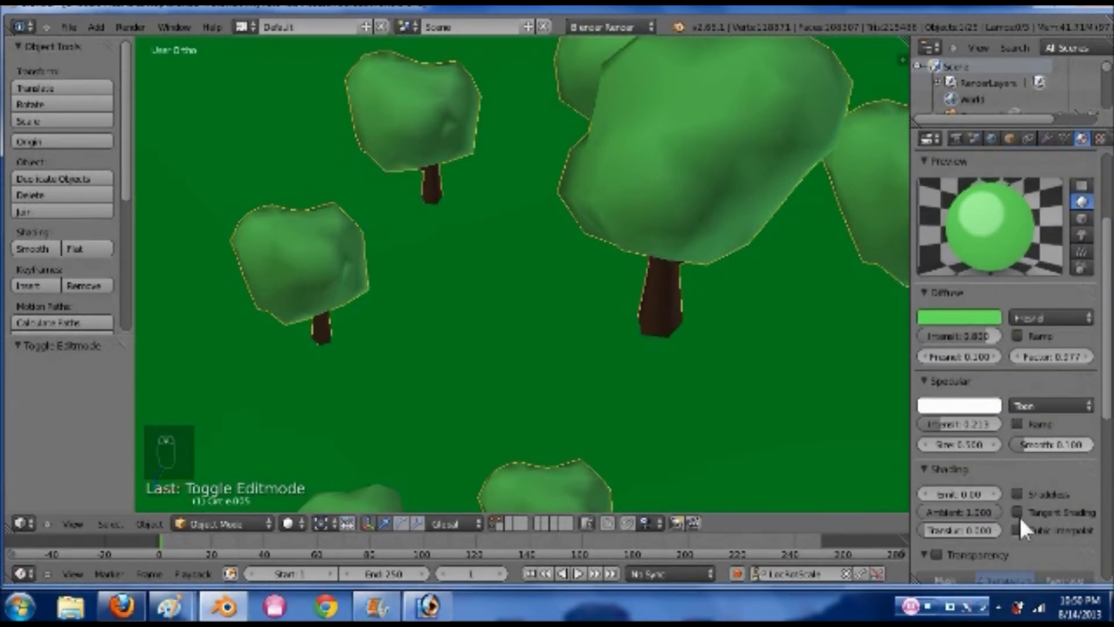
scroll(1040, 454, up, 1)
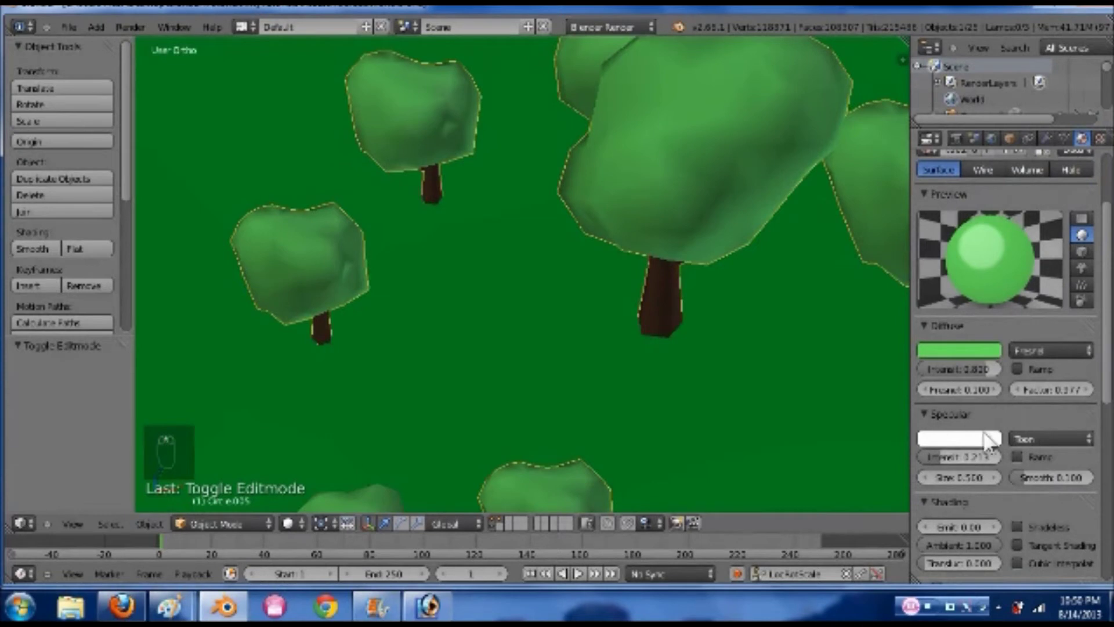
click(1053, 349)
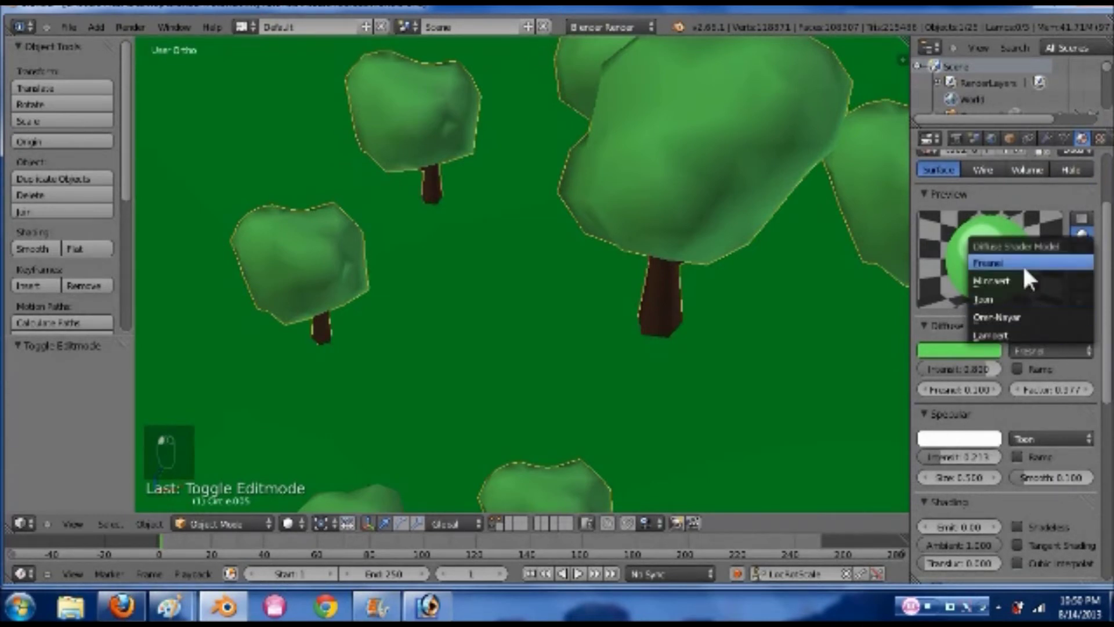
click(1009, 335)
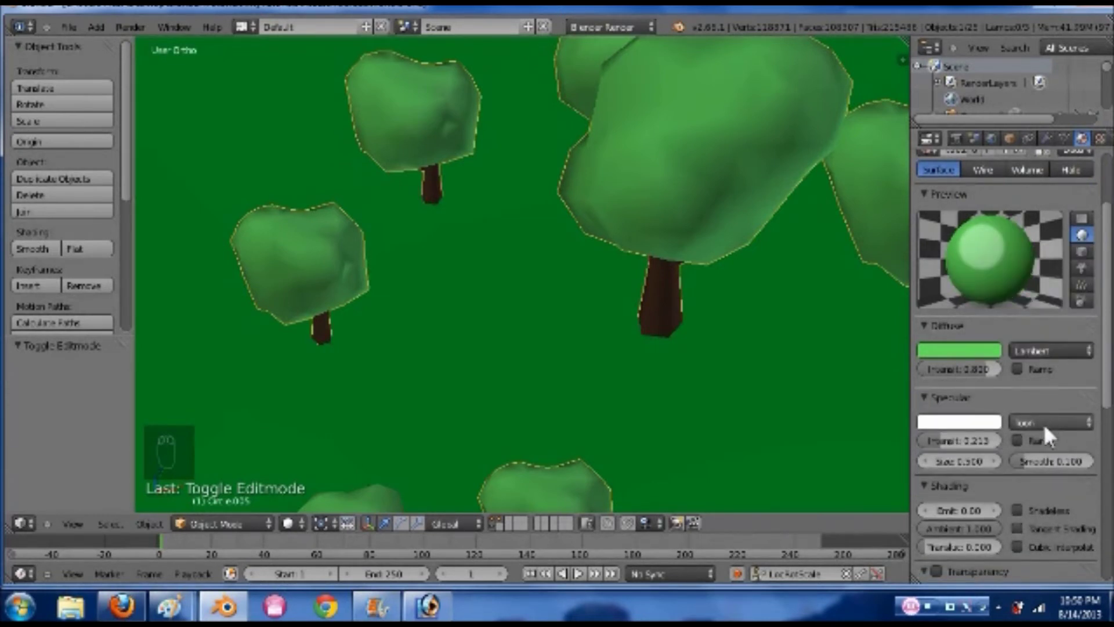
Keep the foliage material's specular shader on Toon, set its specular intensity to 0, and save over AssassinsCreedWorld.blend
click(1045, 422)
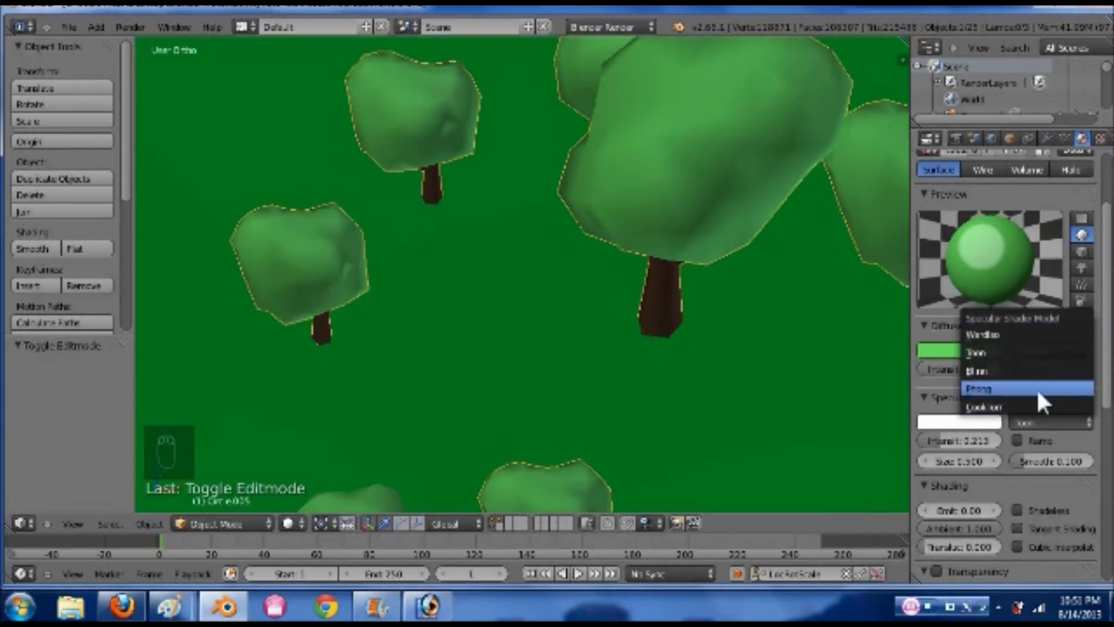
click(1033, 351)
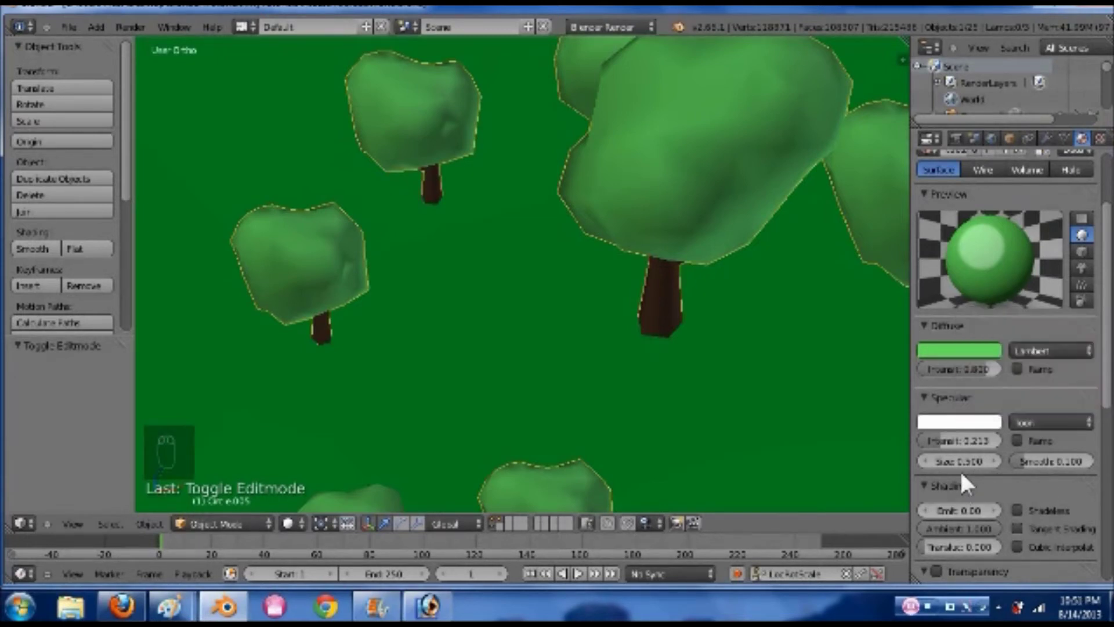
click(965, 460)
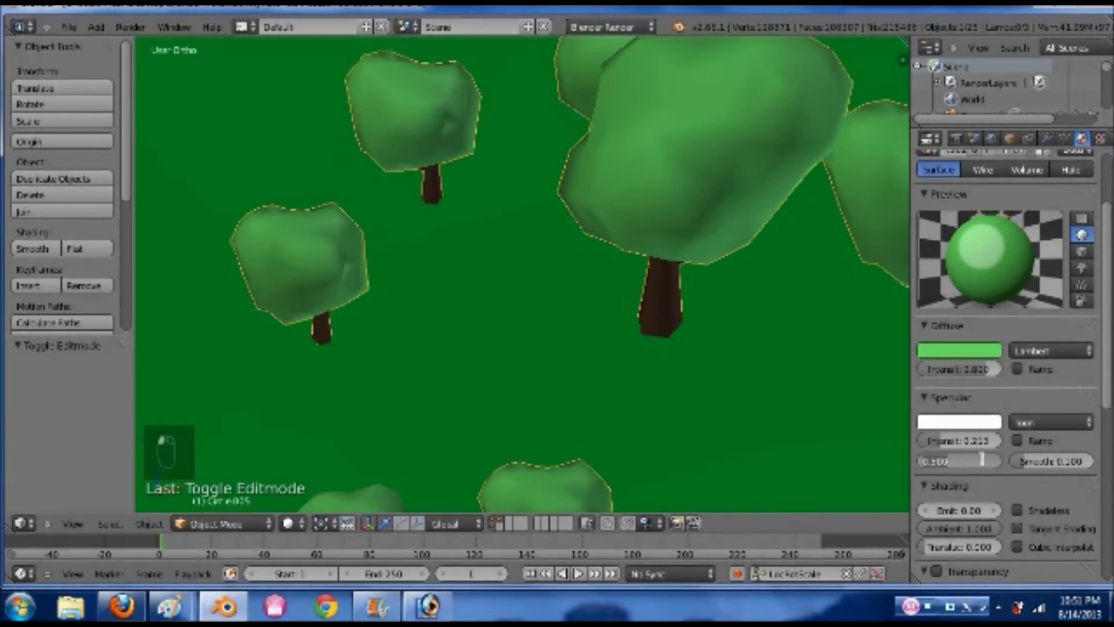
click(963, 440)
drag(966, 441, 784, 445)
scroll(628, 355, down, 5)
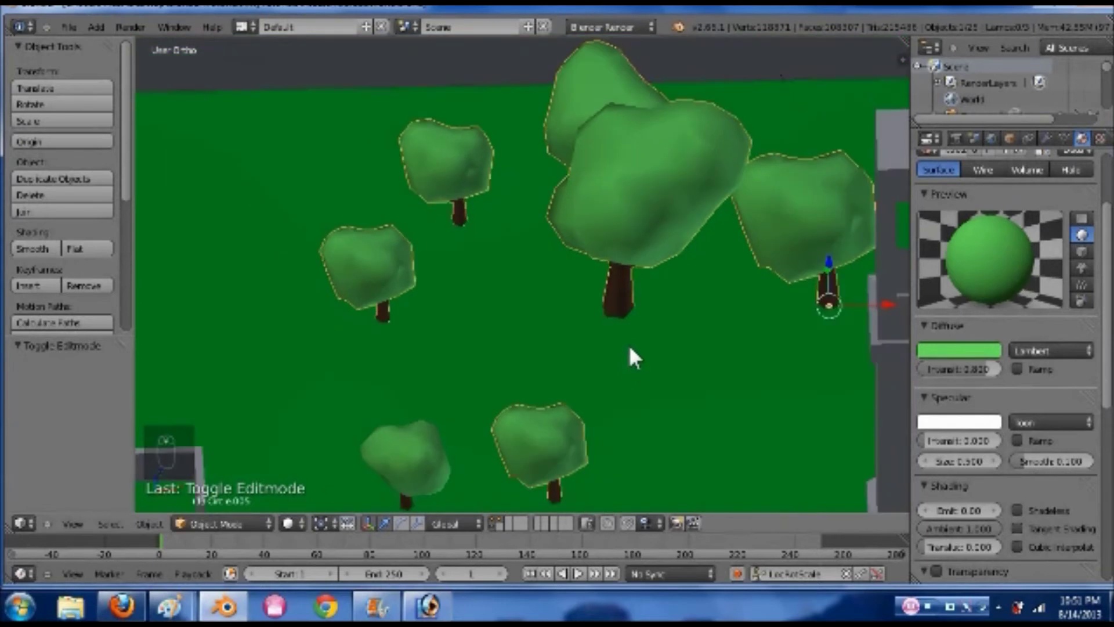
key(ctrl+s)
click(615, 319)
Check the trees through the camera, return to the whole-town view, and select the camera near the orange-roofed houses
scroll(615, 322, down, 5)
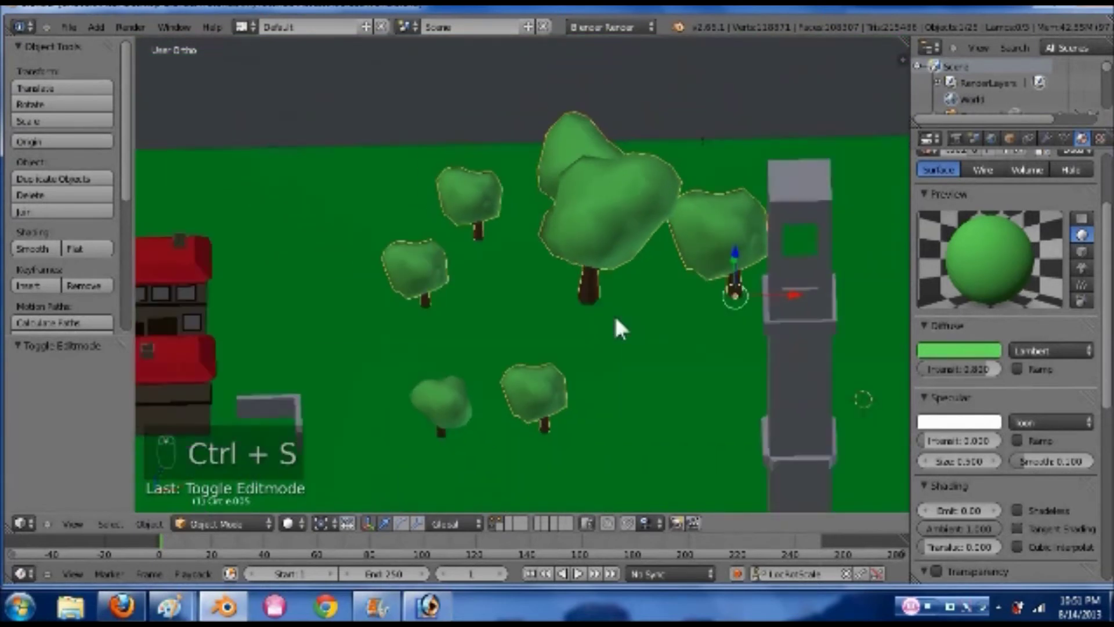
scroll(579, 311, down, 5)
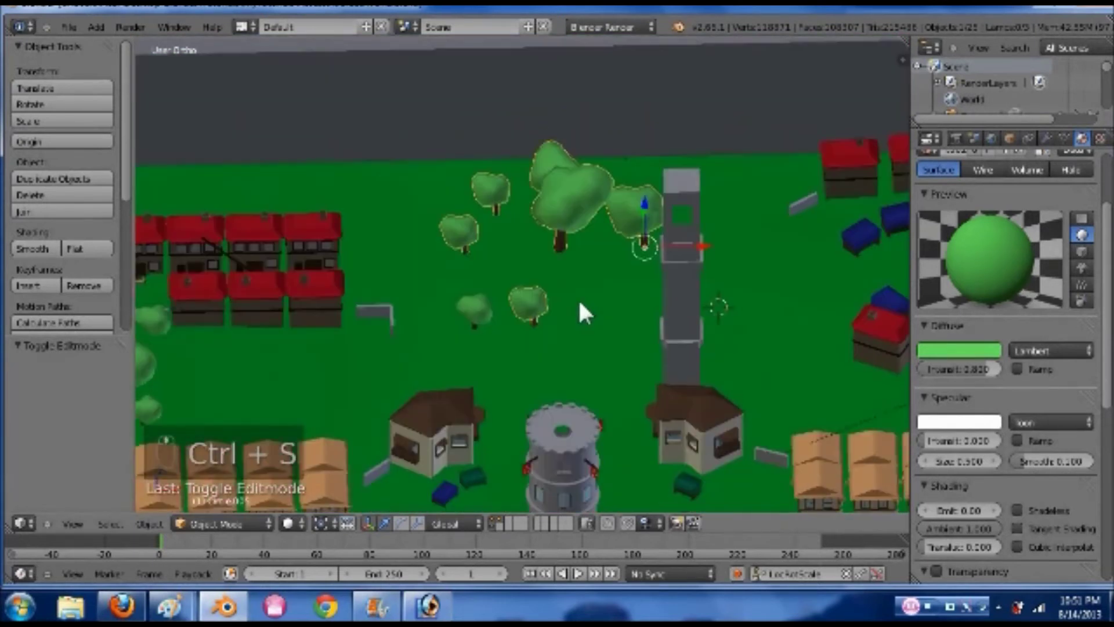
key(KP_0)
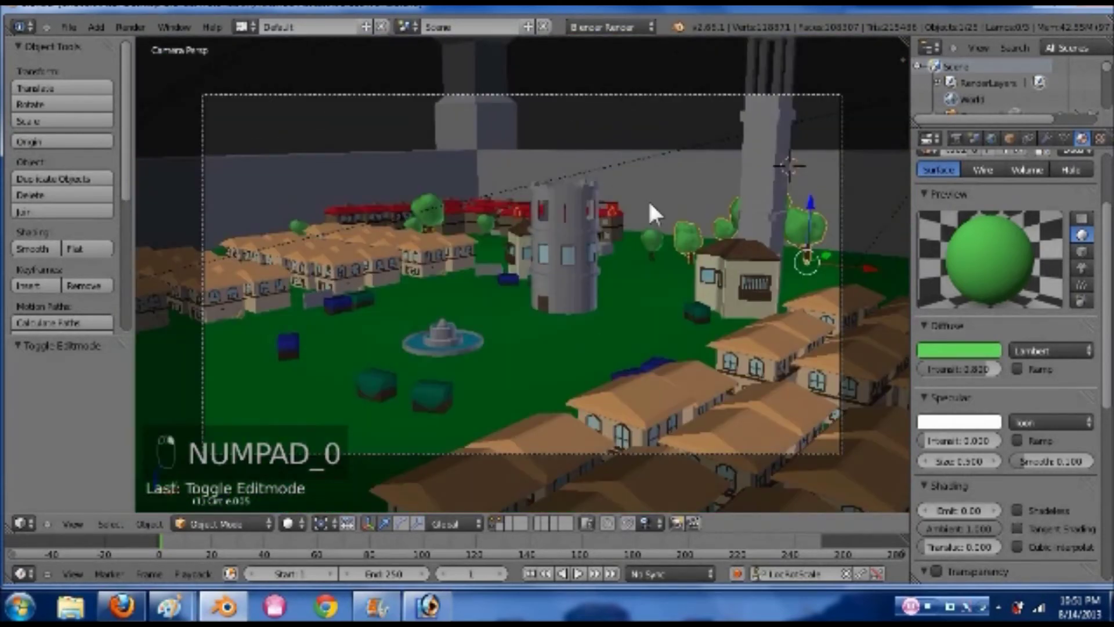
key(KP_0)
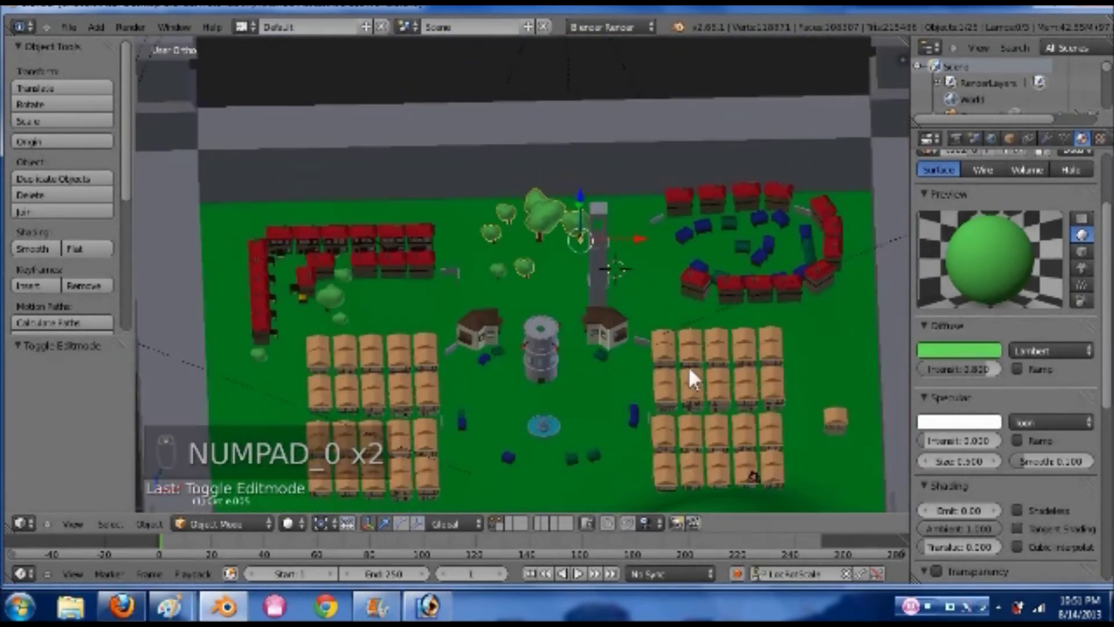
scroll(562, 226, down, 1)
shift+middle_drag(562, 227, 555, 214)
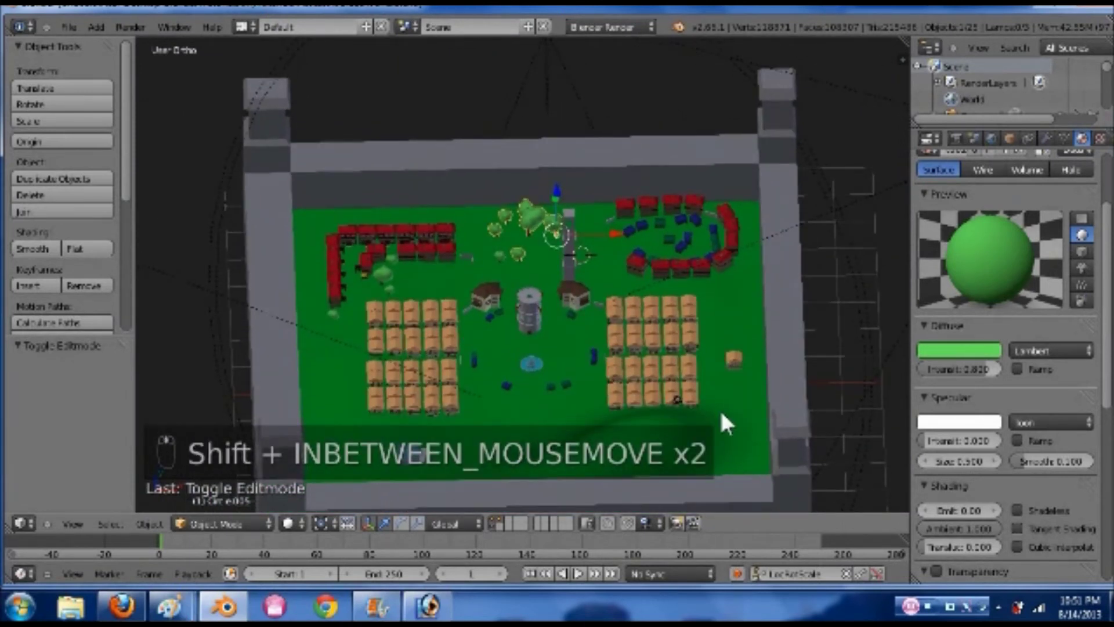
scroll(723, 406, up, 1)
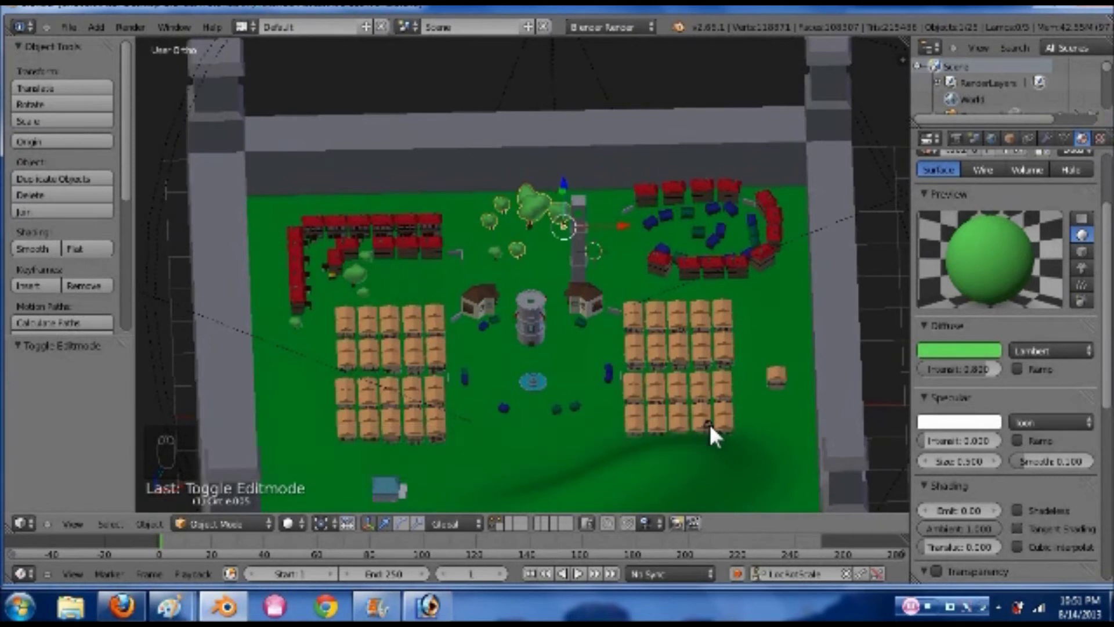
right_click(708, 423)
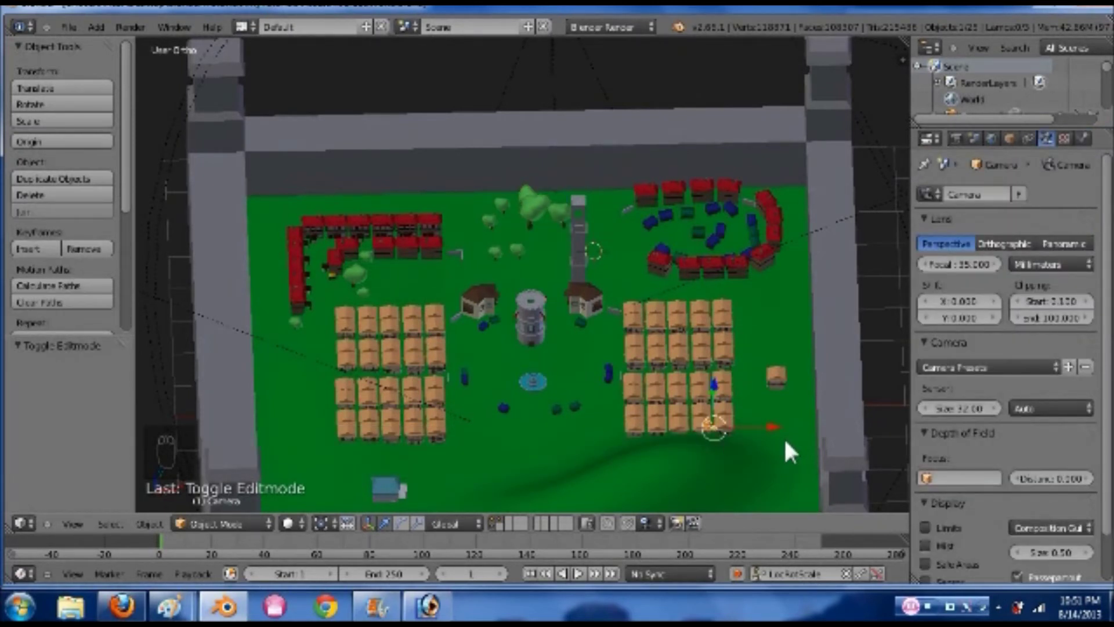
From the top view, move the camera to the trees beside the open end of the L-shaped rows of red-roofed houses
key(KP_7)
scroll(686, 392, down, 1)
shift+middle_drag(689, 304, 698, 221)
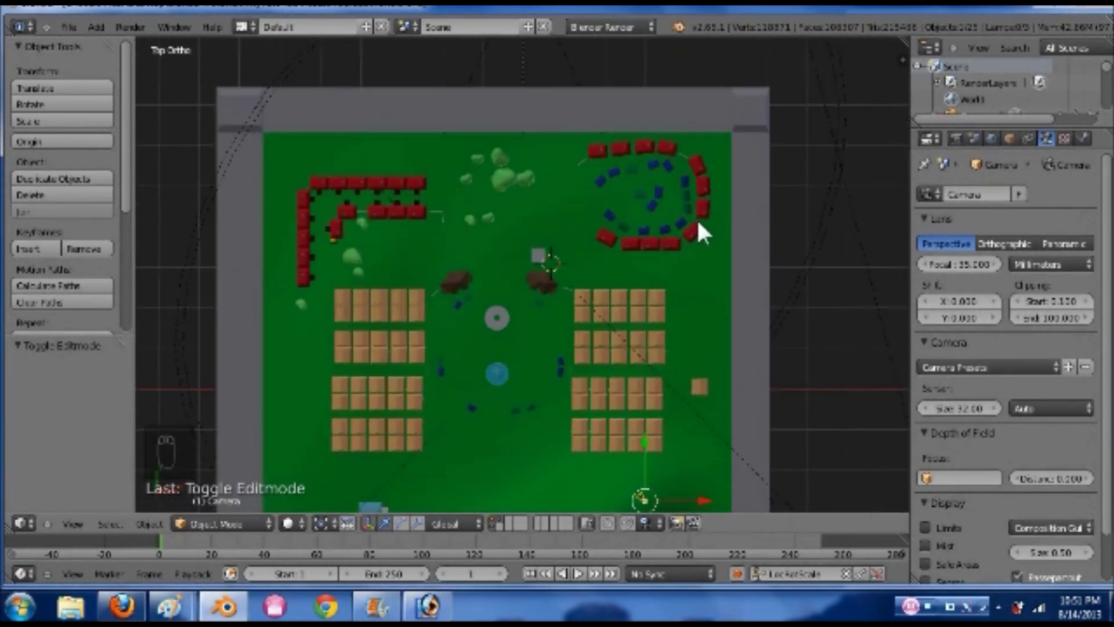
ctrl+scroll(699, 232, up, 1)
key(g)
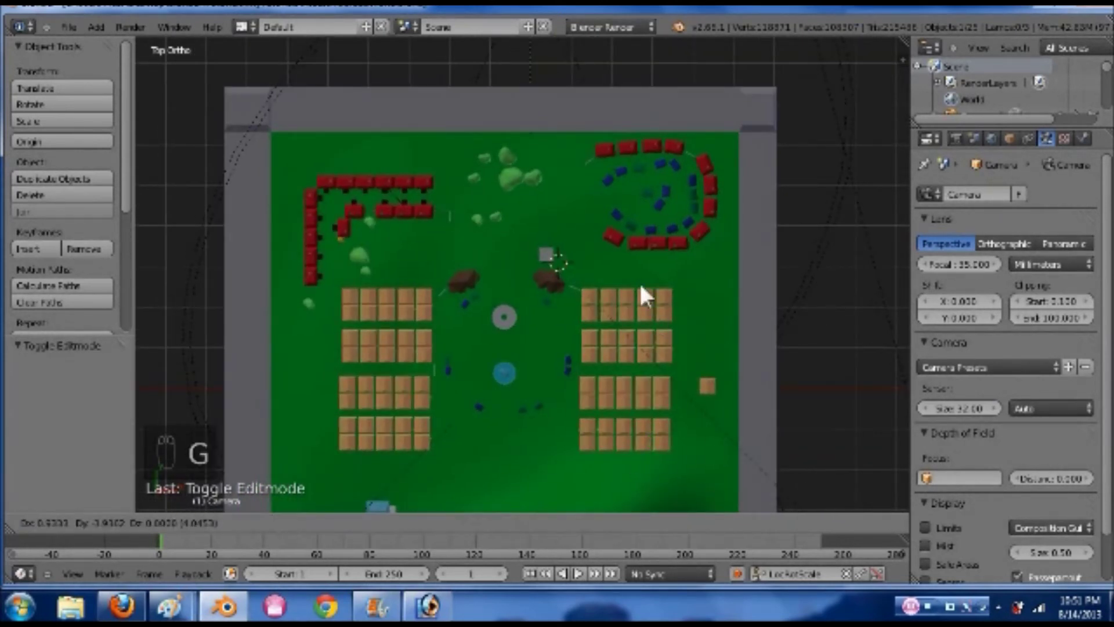
click(594, 106)
key(g)
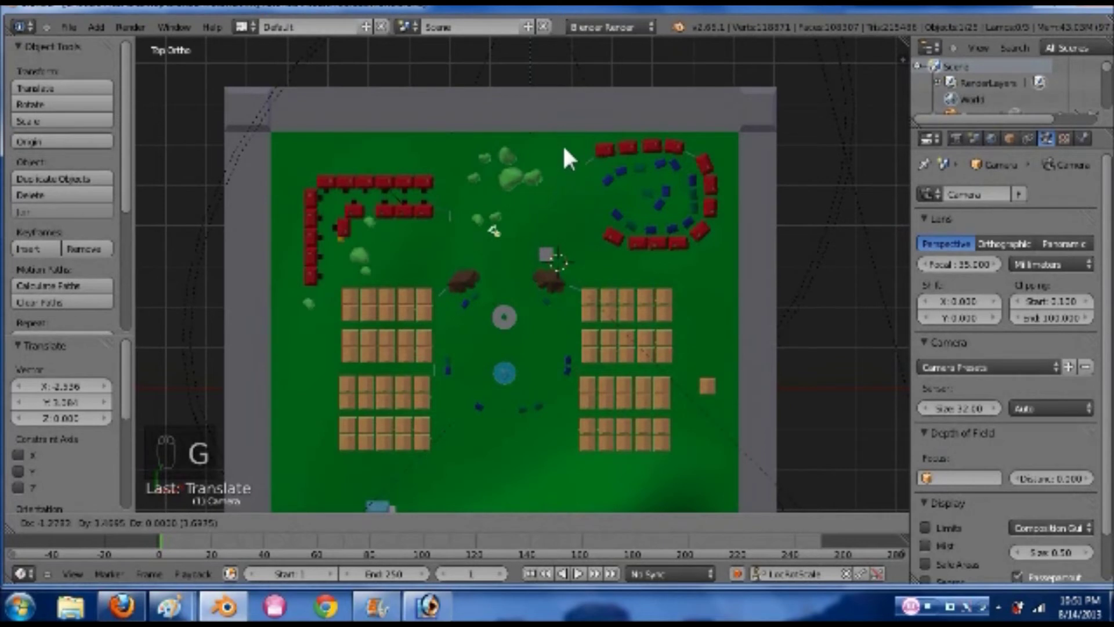
click(595, 186)
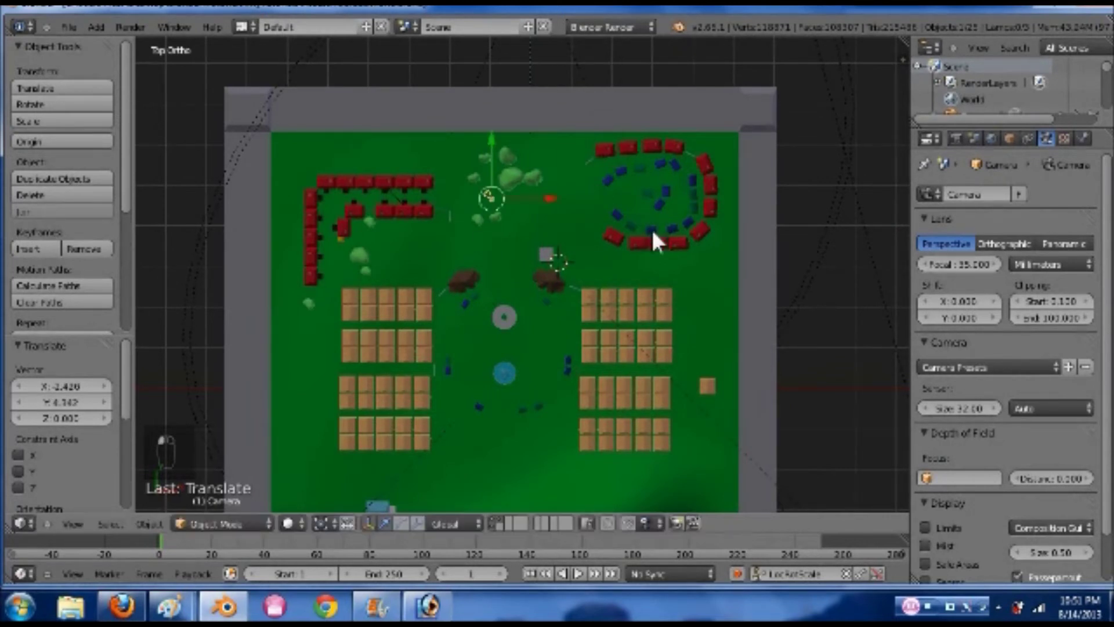
Rotate the camera about 46° toward the L-shaped rows of red-roofed houses and look through it
key(r)
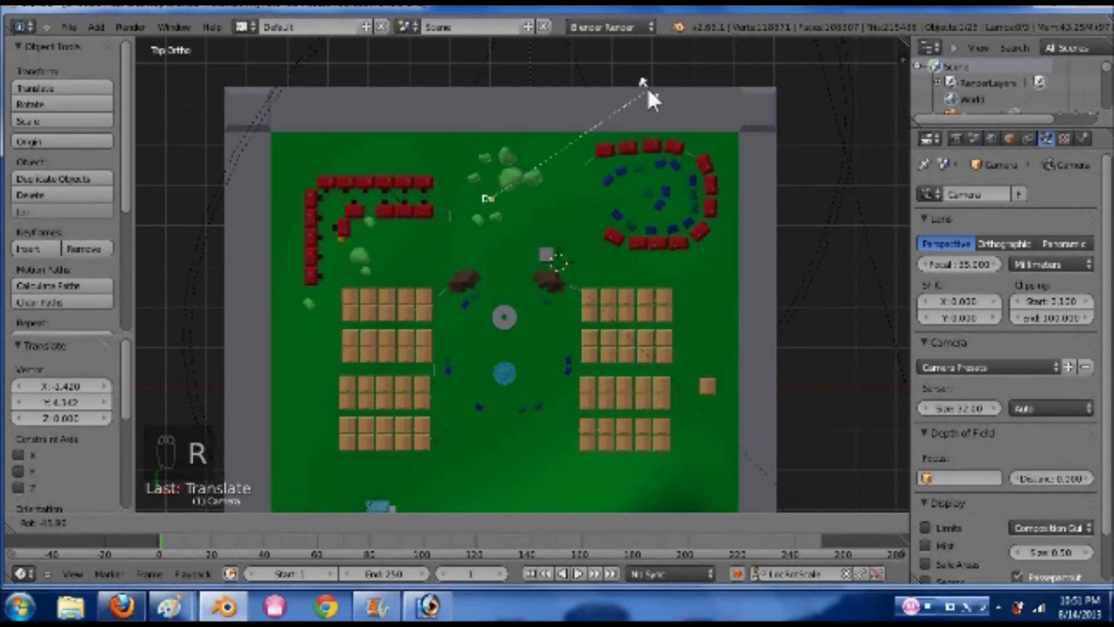
click(646, 86)
key(KP_0)
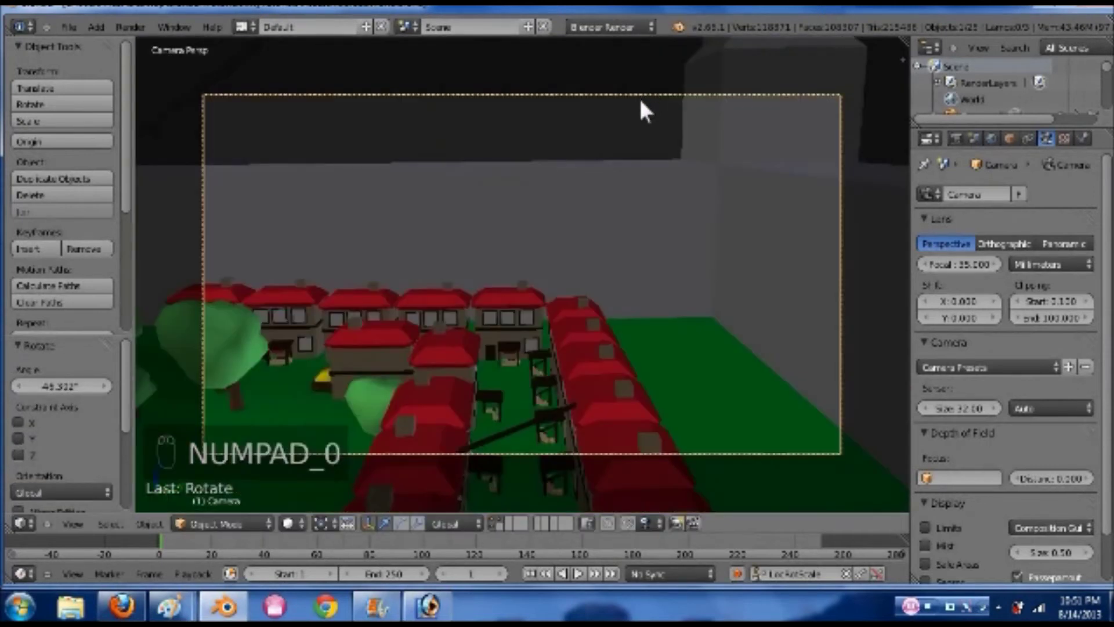
Lower the camera and move it forward so it looks down the street between the two rows of red-roofed houses
key(g)
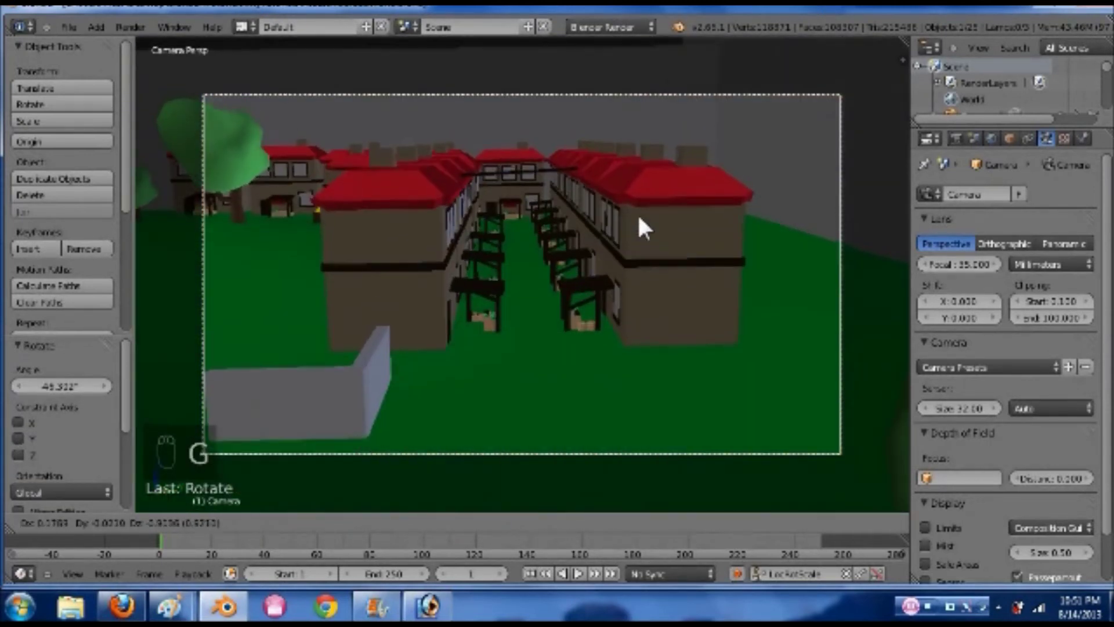
click(638, 226)
key(g)
click(684, 323)
key(g)
key(z)
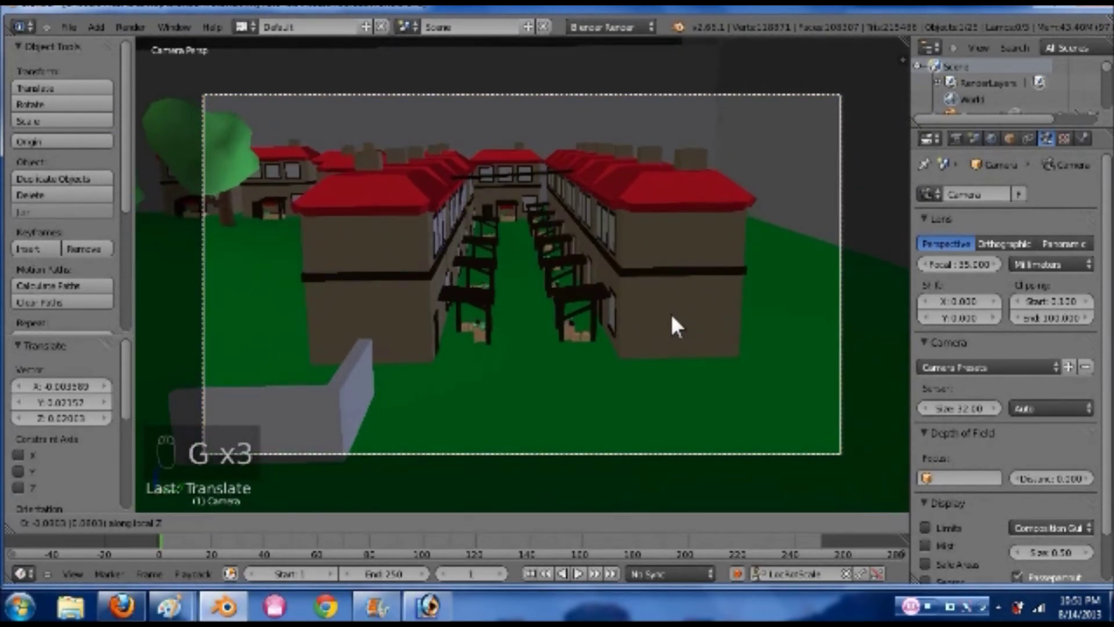
click(614, 293)
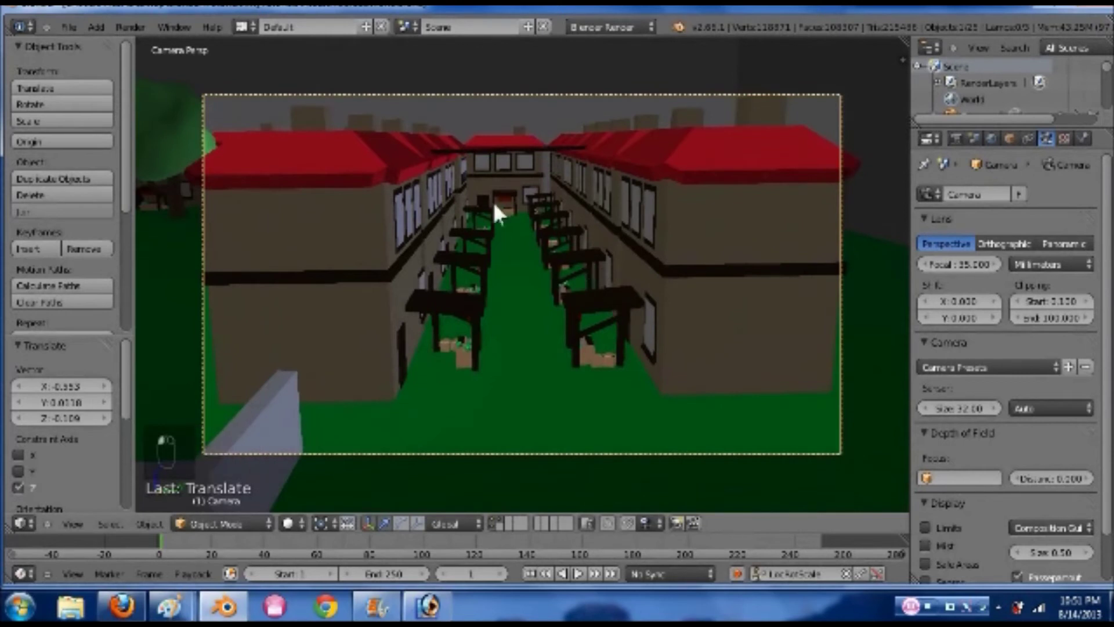
Render the street between the red-roofed houses, close the render, and leave the camera view
click(133, 25)
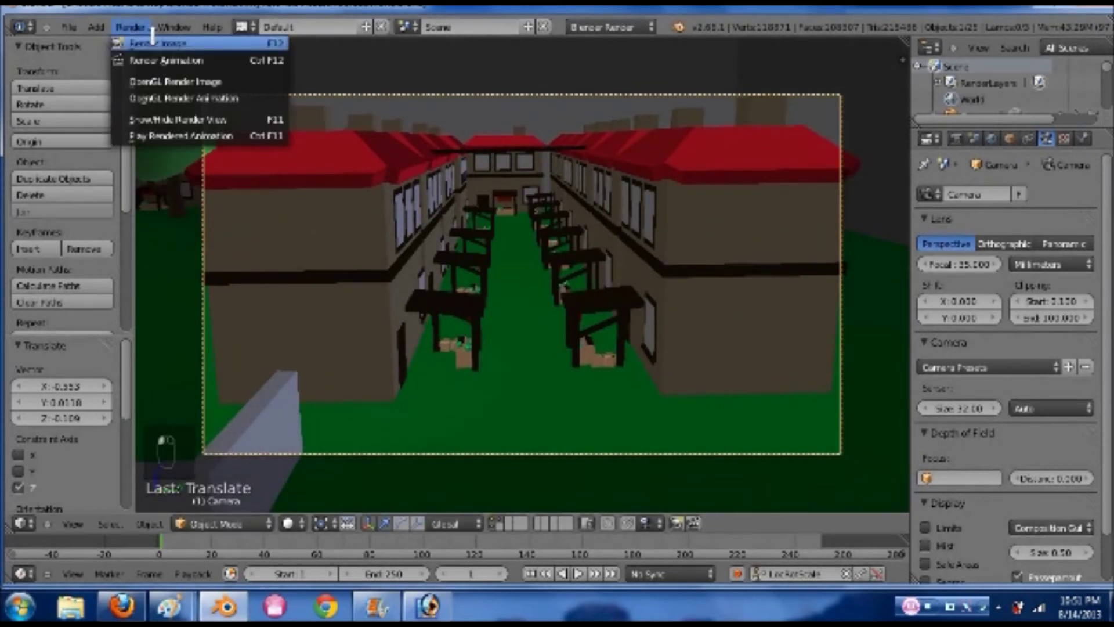
click(152, 41)
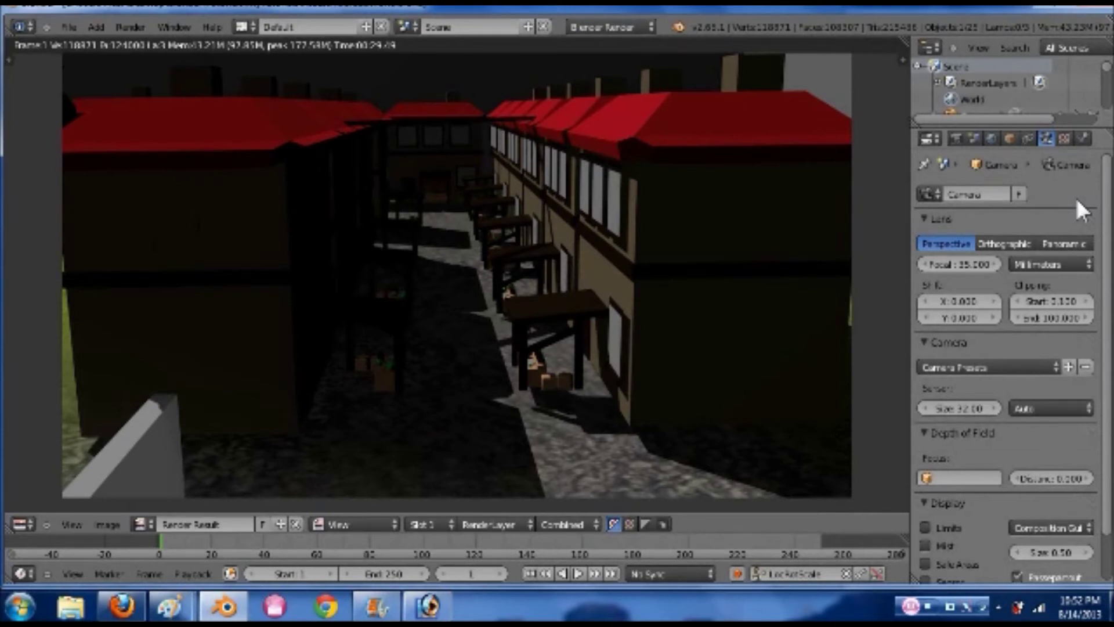
key(Escape)
key(KP_0)
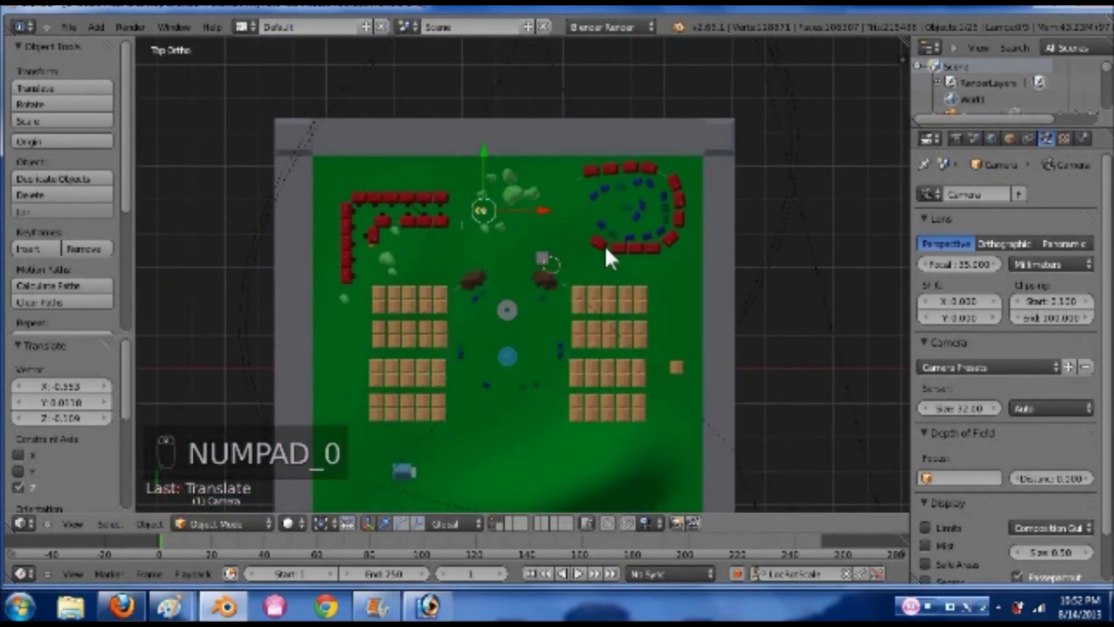
Rotate the camera 180° about Z, move it about 2.17 along X toward the ring of houses, and look through it
key(r)
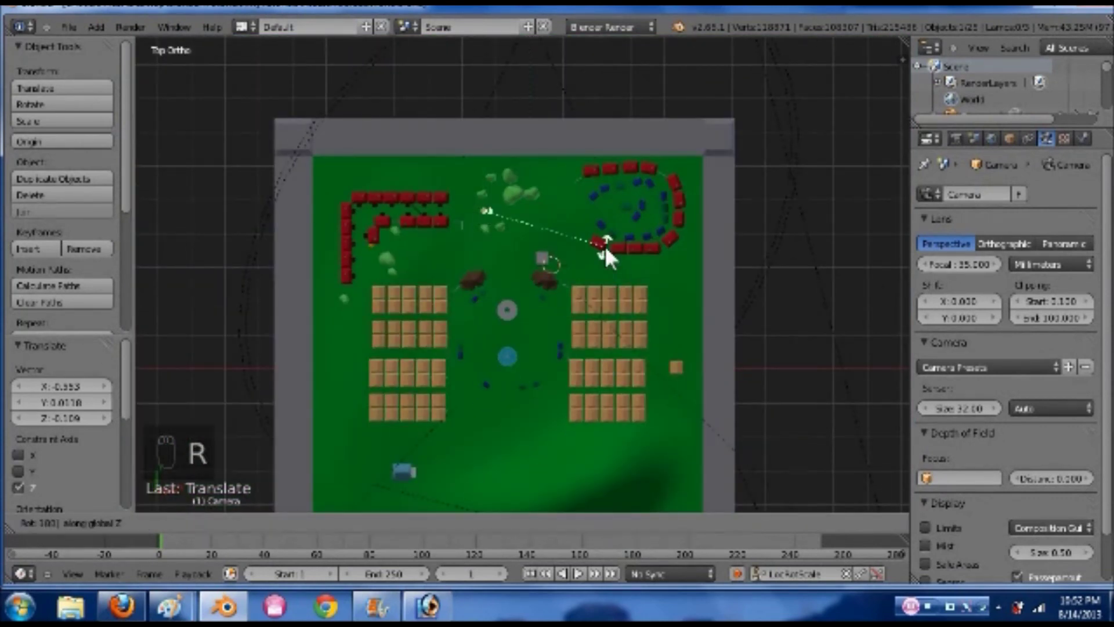
click(605, 245)
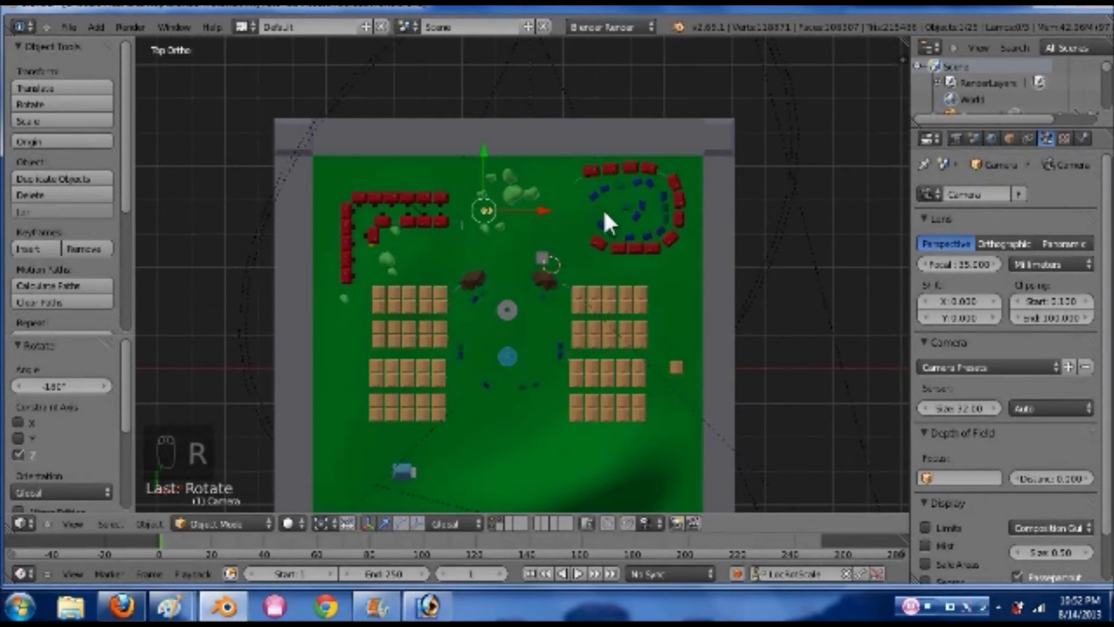
key(g)
key(x)
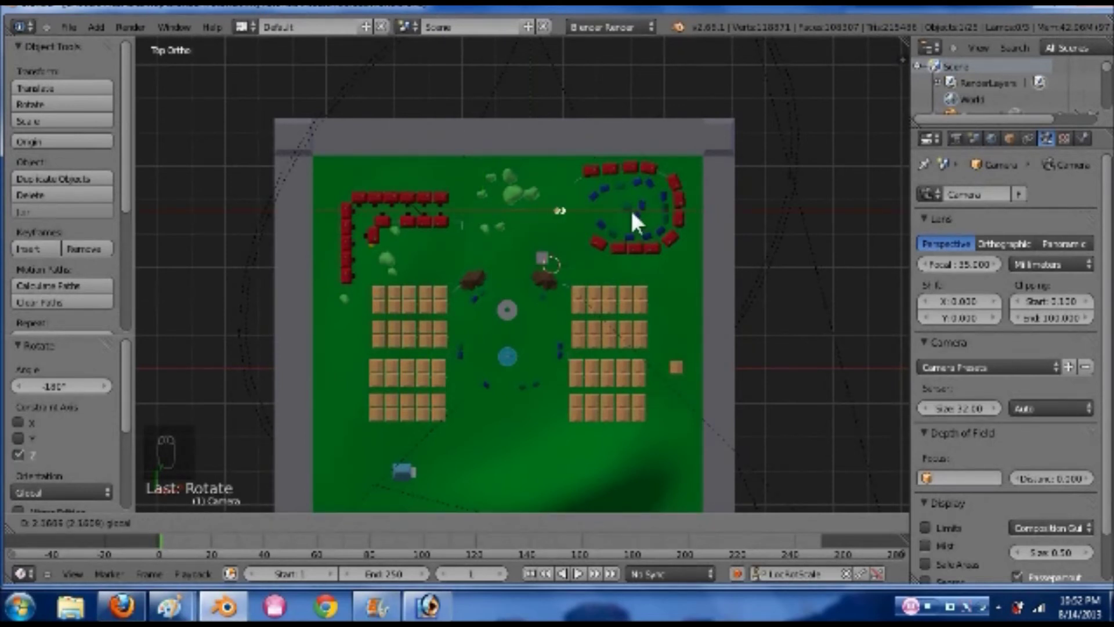
click(630, 208)
key(KP_0)
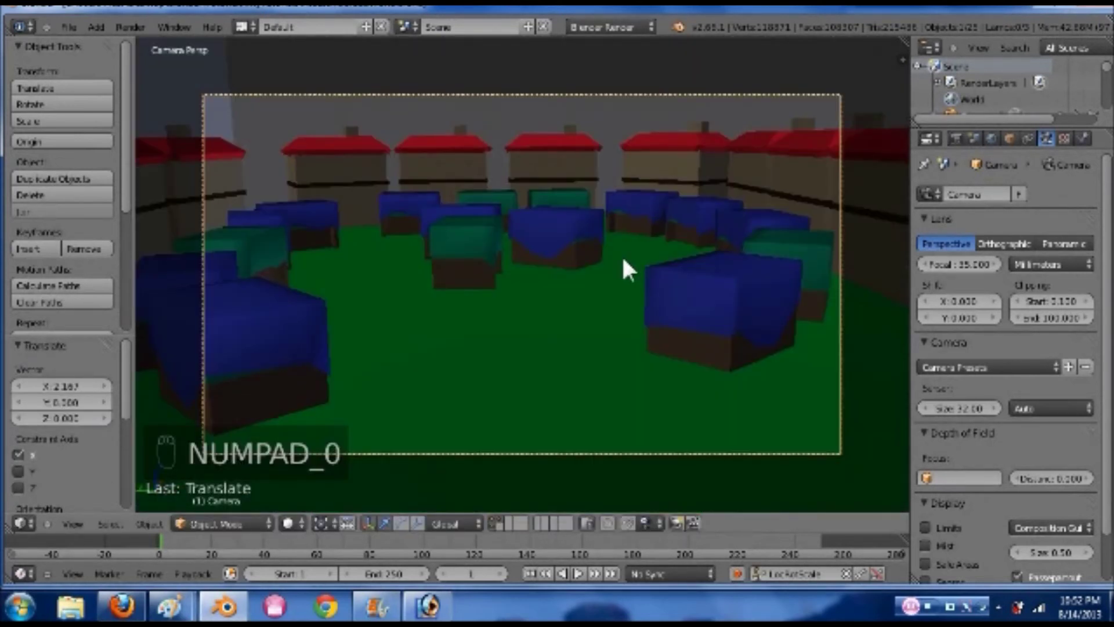
Pull the camera back and adjust its angle and position to frame the ring of red-roofed houses and stalls, and render the view
key(g)
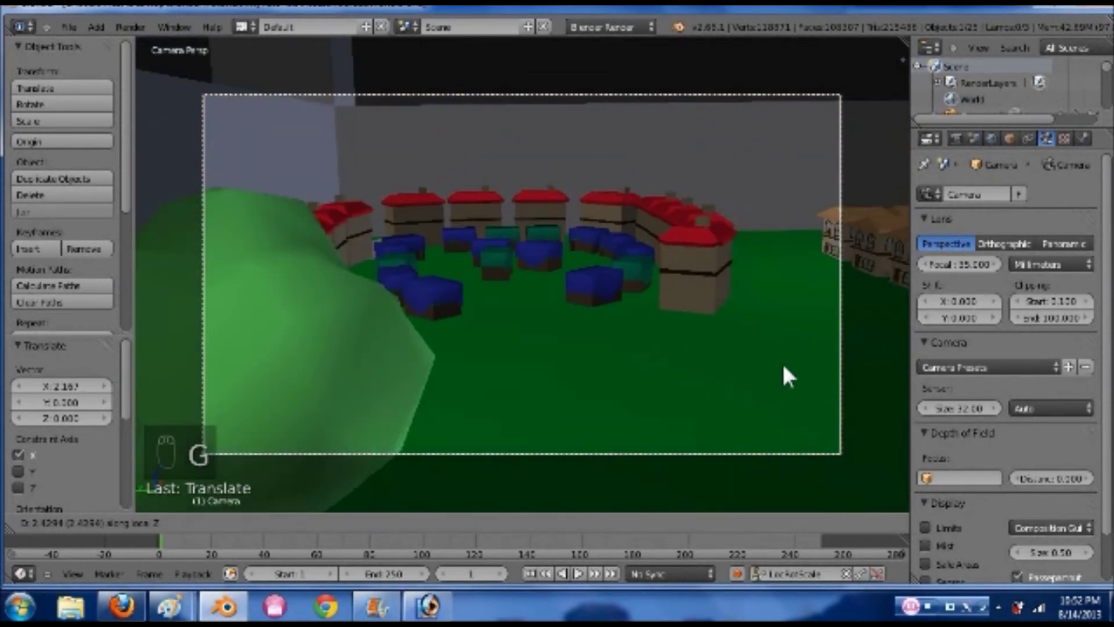
click(733, 350)
key(g)
key(r)
key(z)
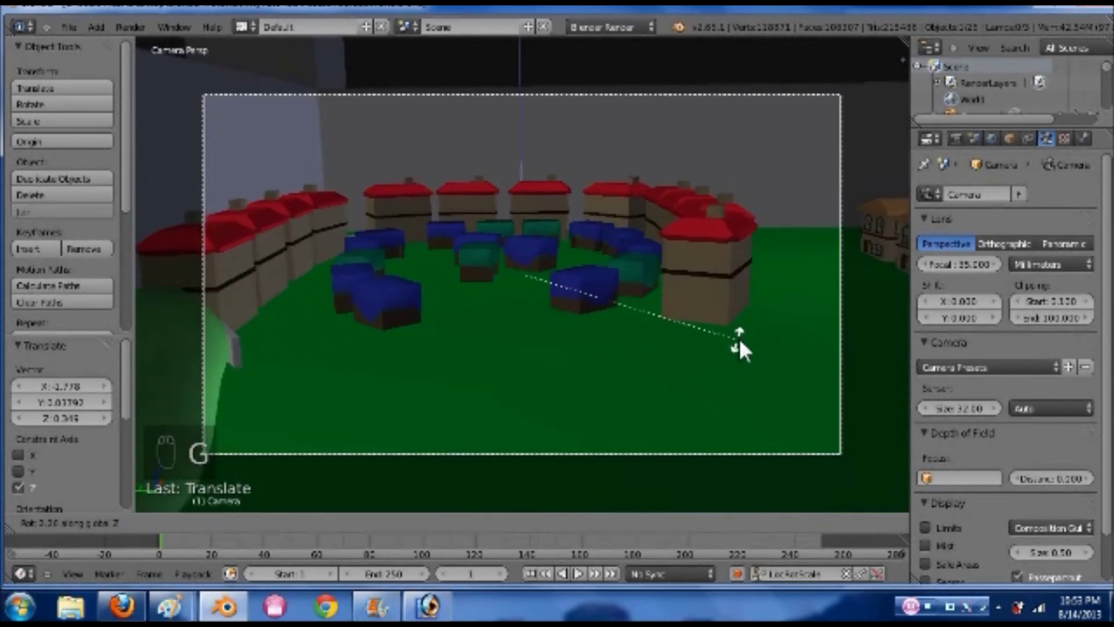
click(750, 313)
key(g)
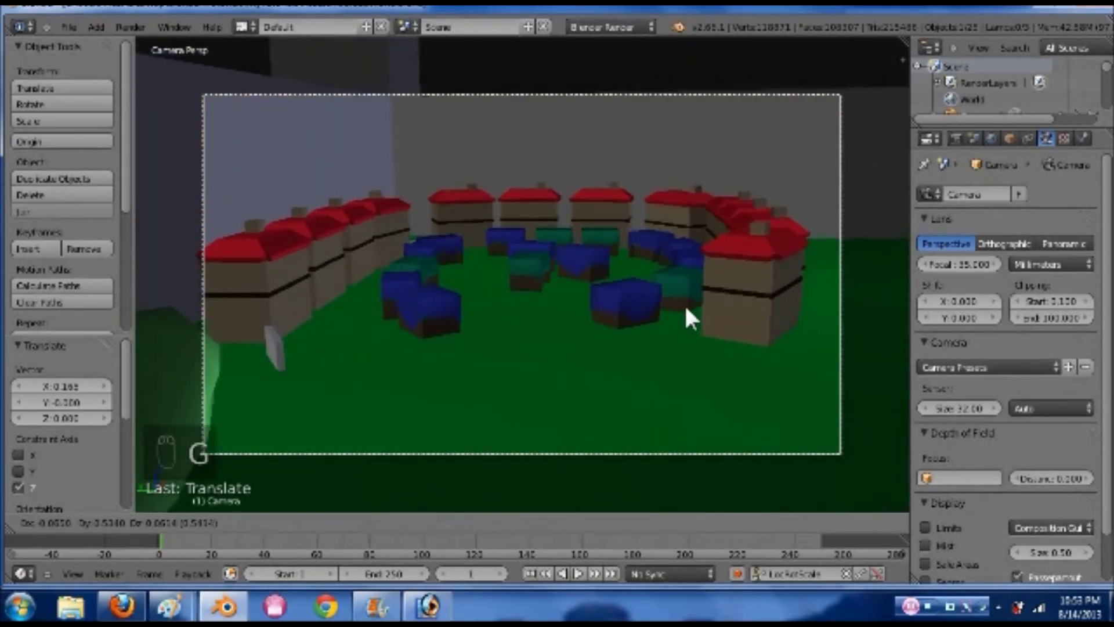
click(681, 304)
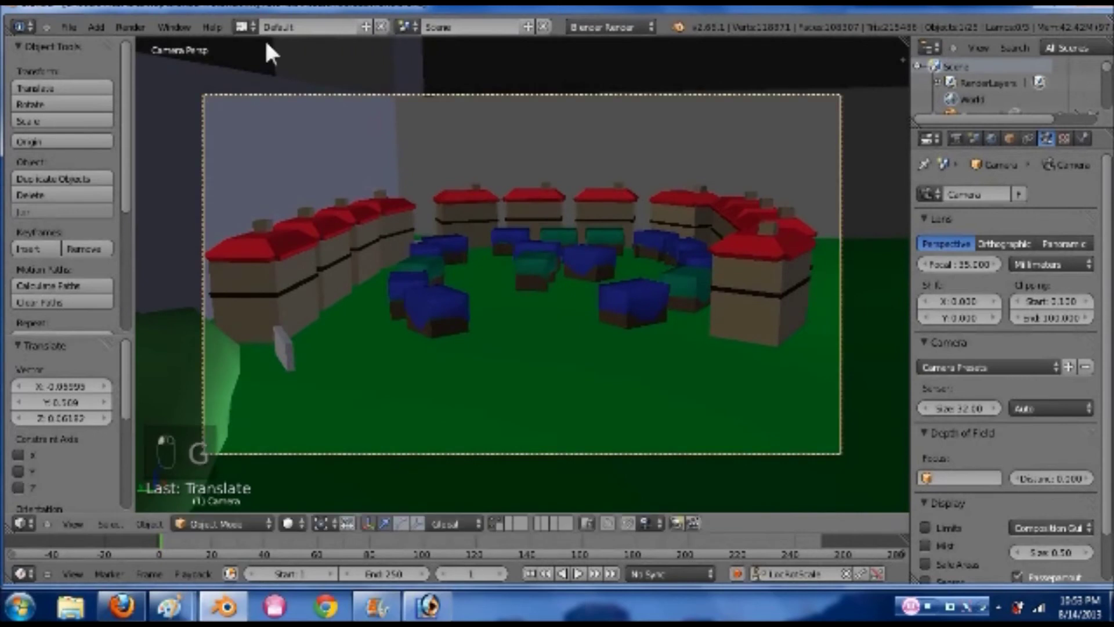
click(129, 28)
click(130, 45)
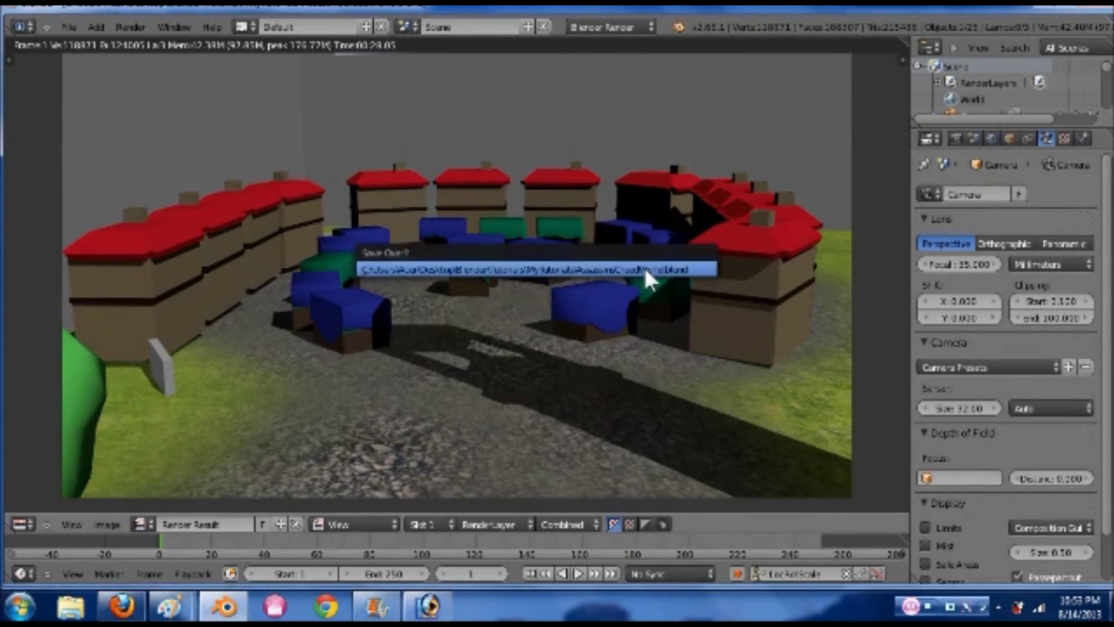
Examine the scene's render settings, including the Shading, Performance and Post Processing sections
click(957, 137)
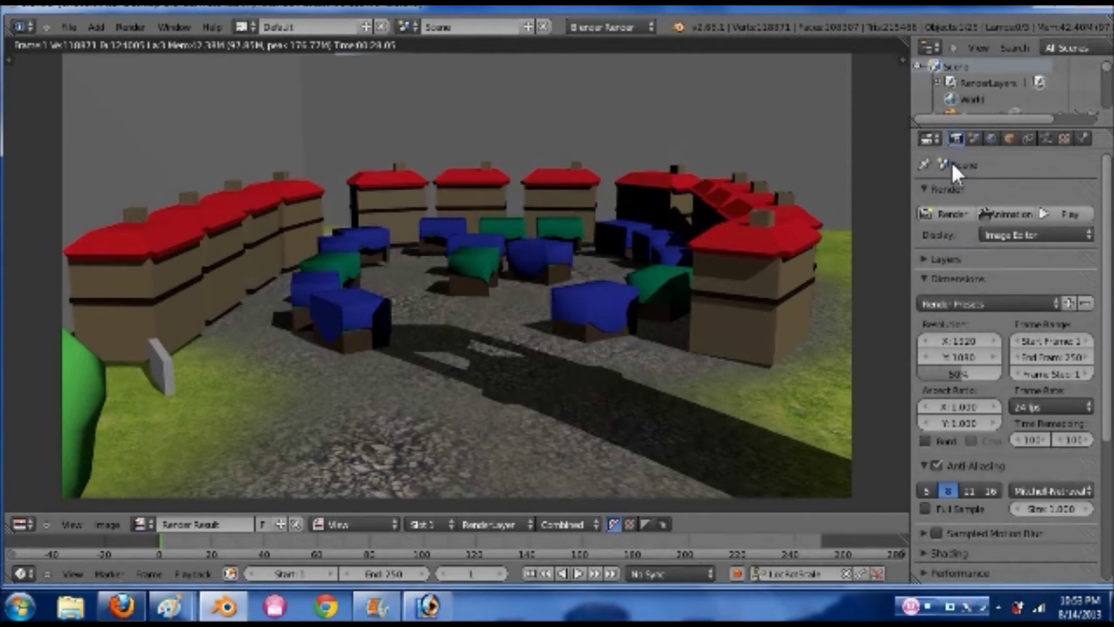
scroll(960, 259, down, 2)
scroll(960, 255, down, 2)
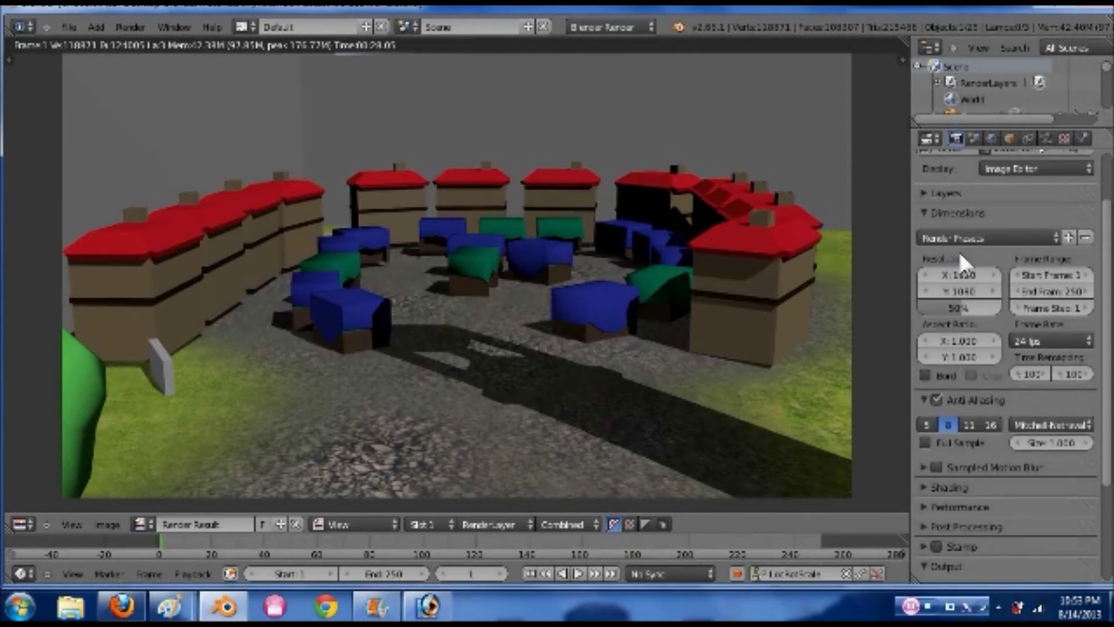
scroll(958, 250, down, 2)
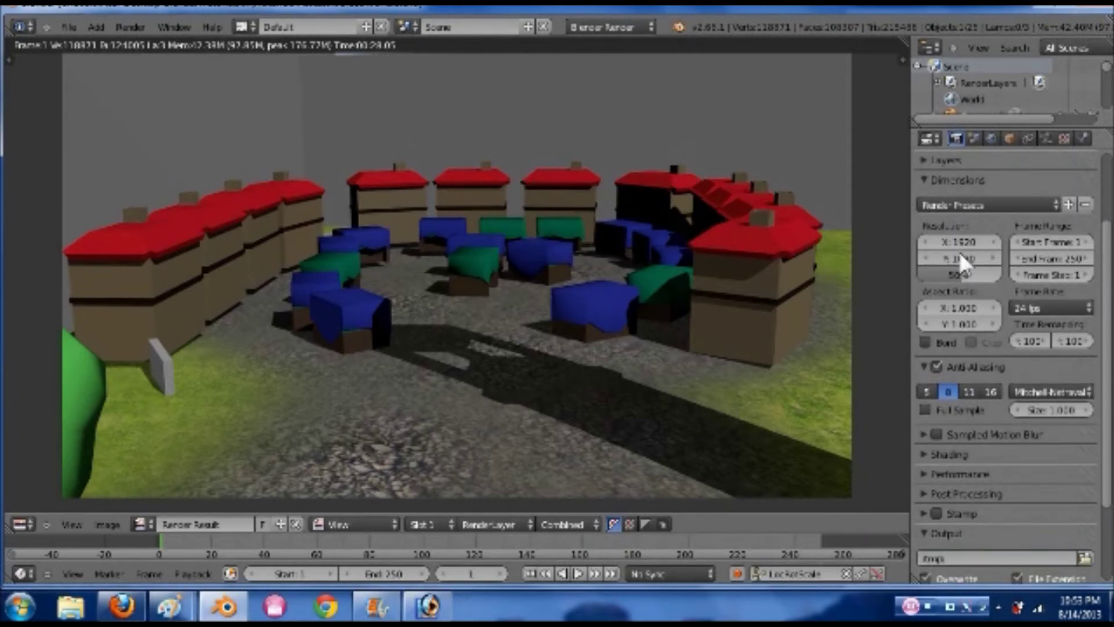
scroll(959, 249, up, 2)
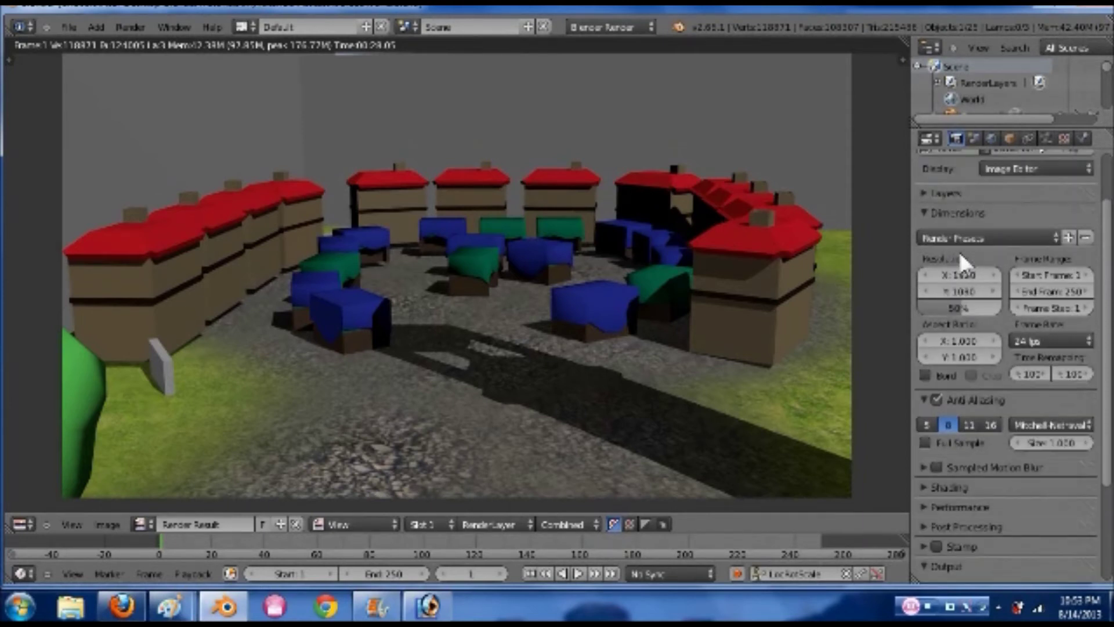
click(923, 486)
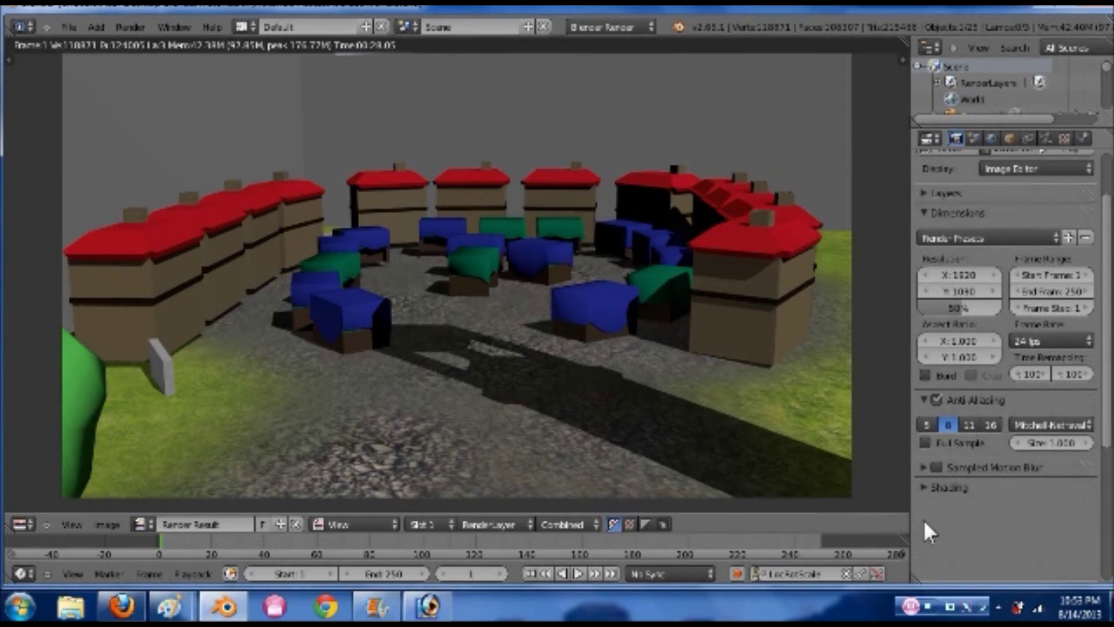
click(924, 488)
click(924, 507)
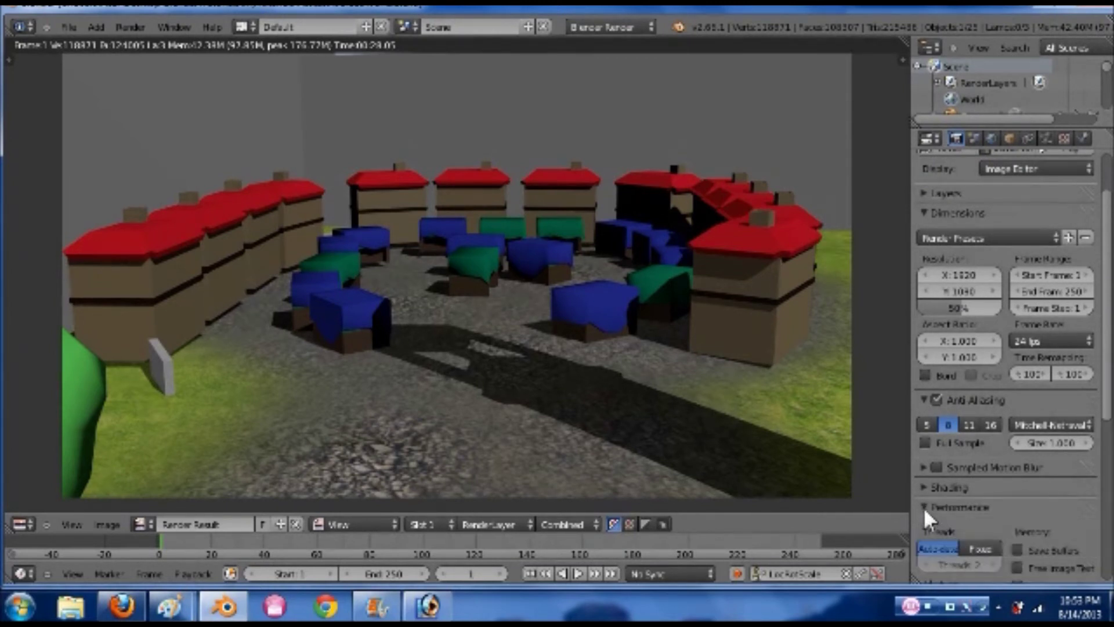
click(924, 523)
click(924, 529)
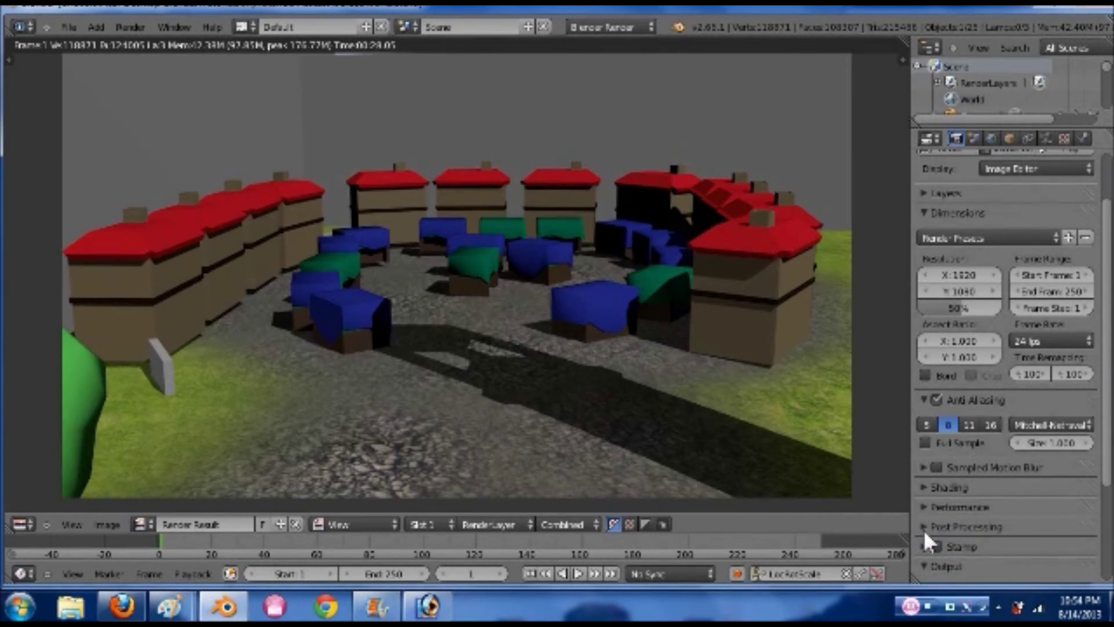
click(924, 525)
Enable Paper Sky and Blend Sky in the World settings
click(990, 138)
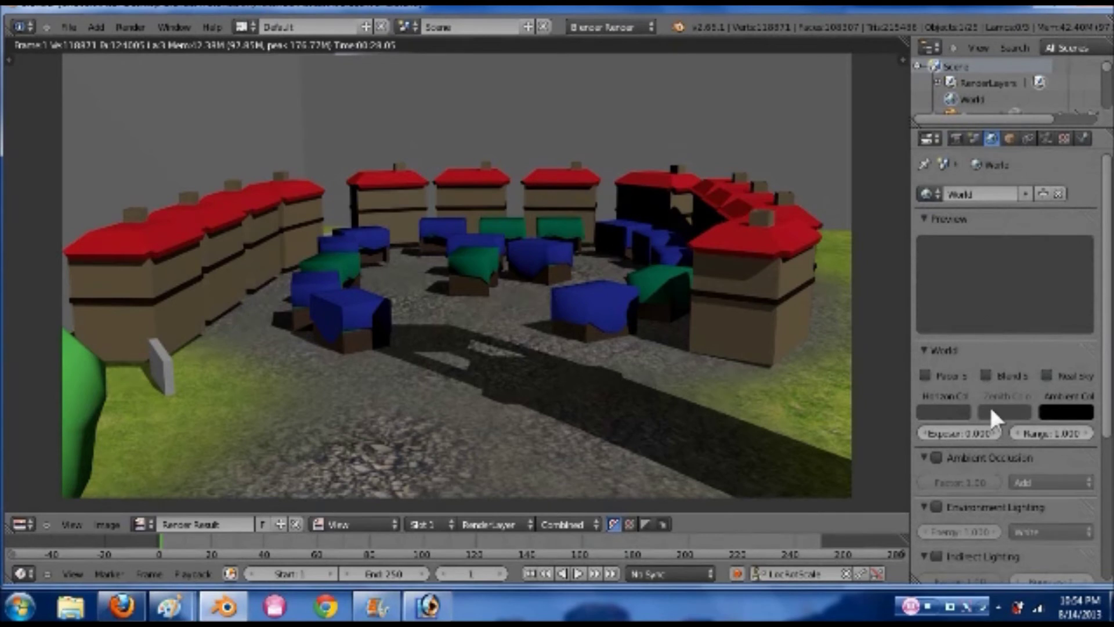
scroll(997, 444, down, 1)
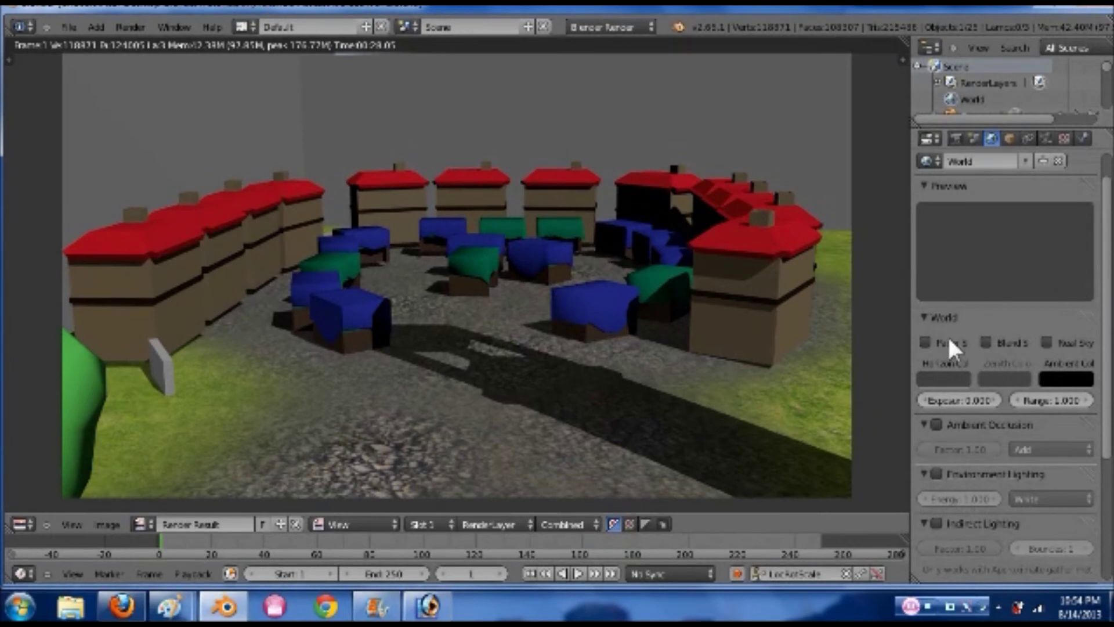
click(927, 343)
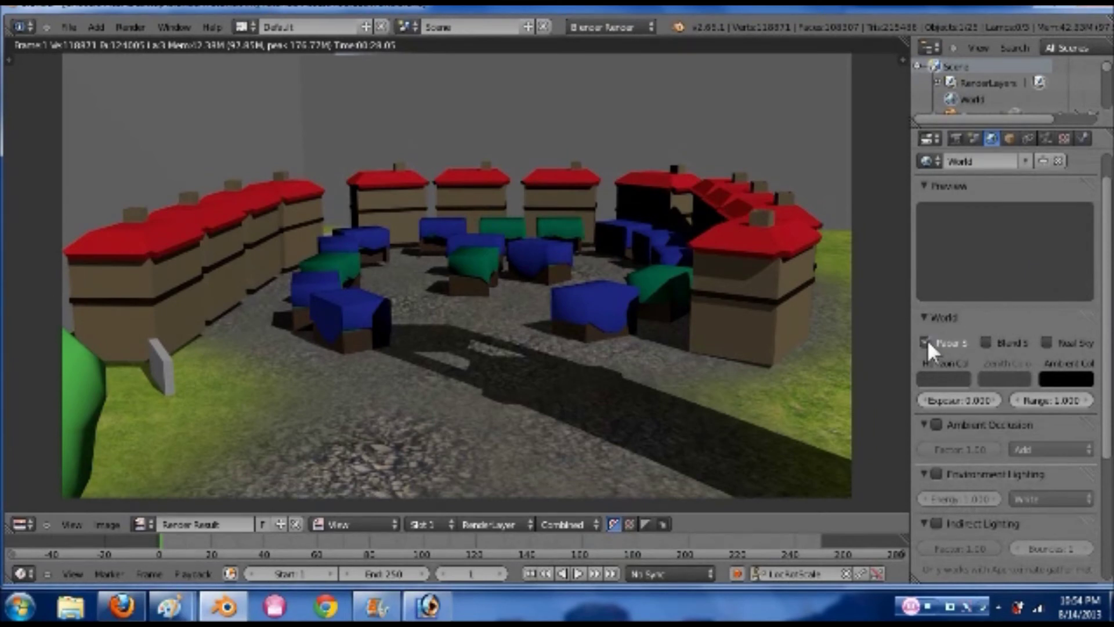
click(988, 343)
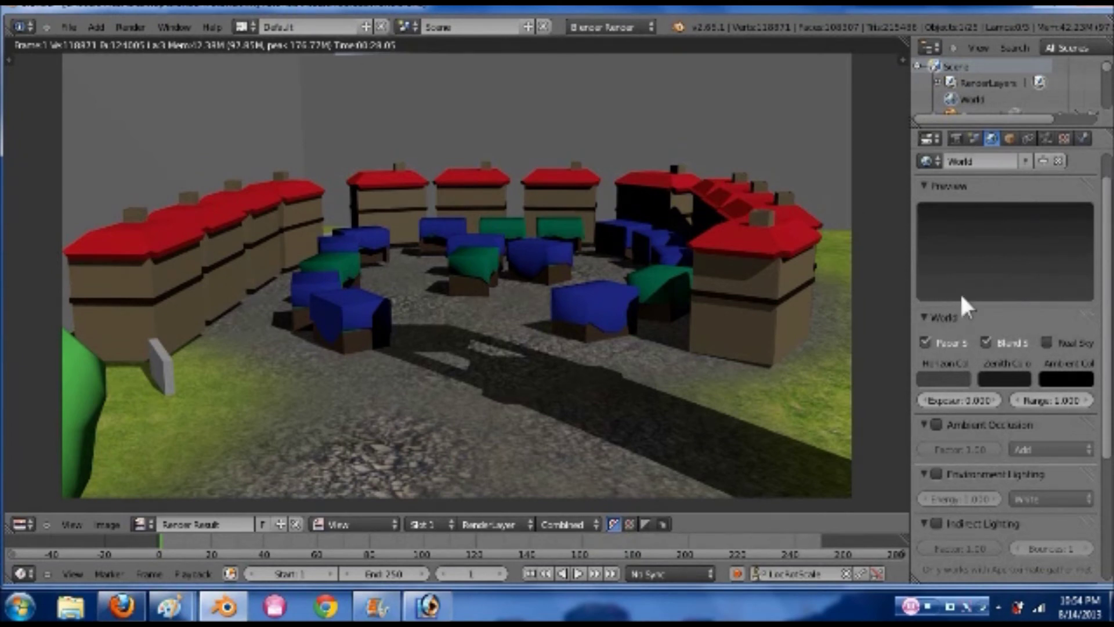
Set the World horizon color to white and the zenith color to a bright cyan
click(938, 379)
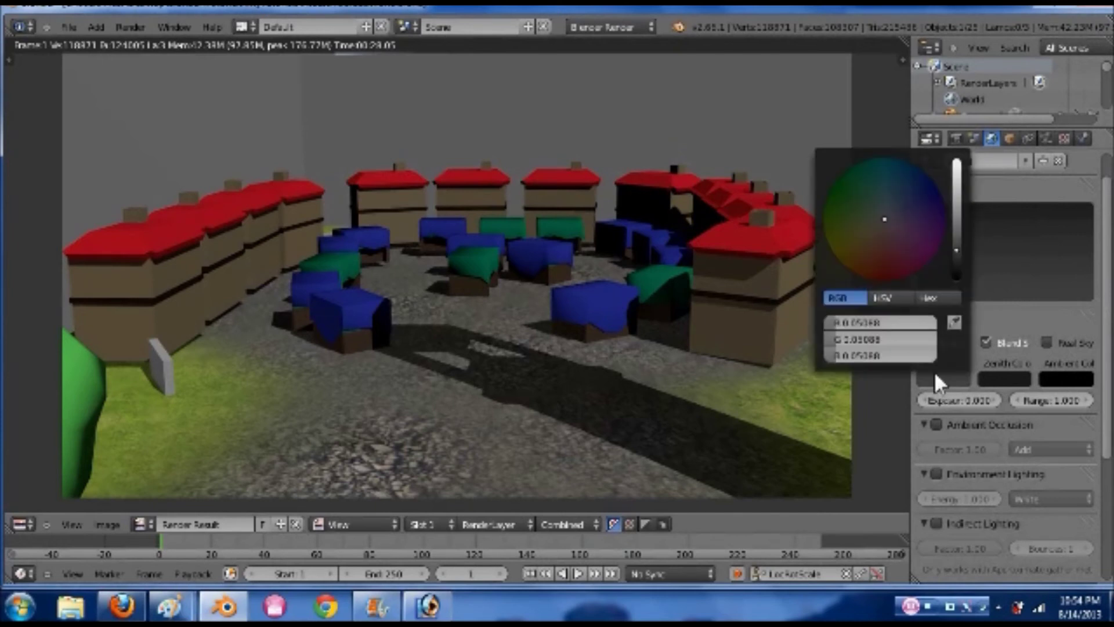
click(957, 165)
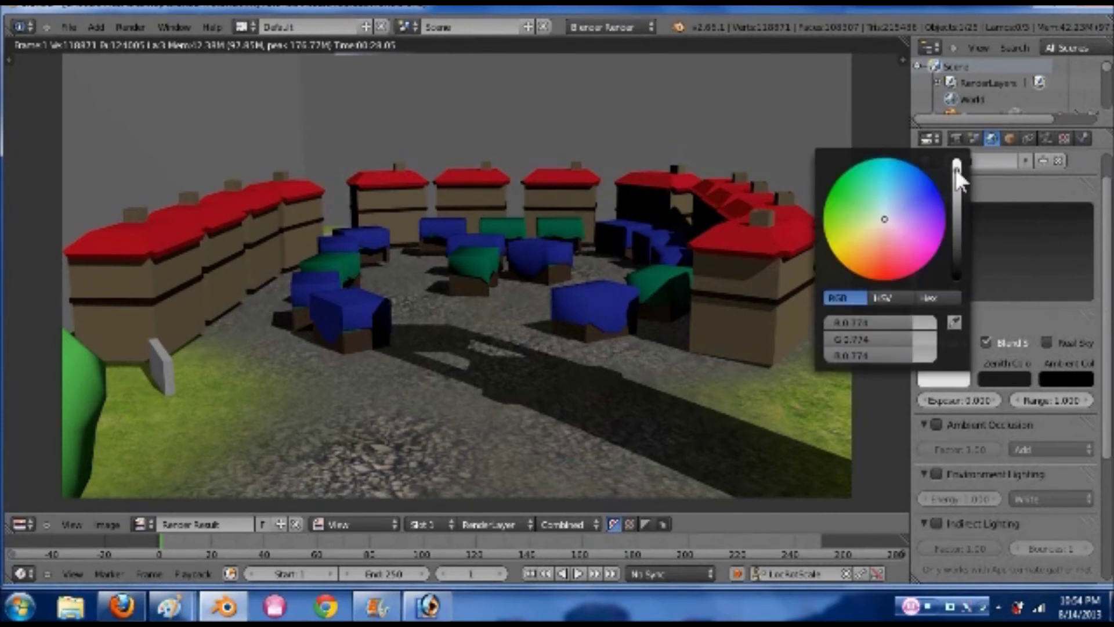
click(1004, 379)
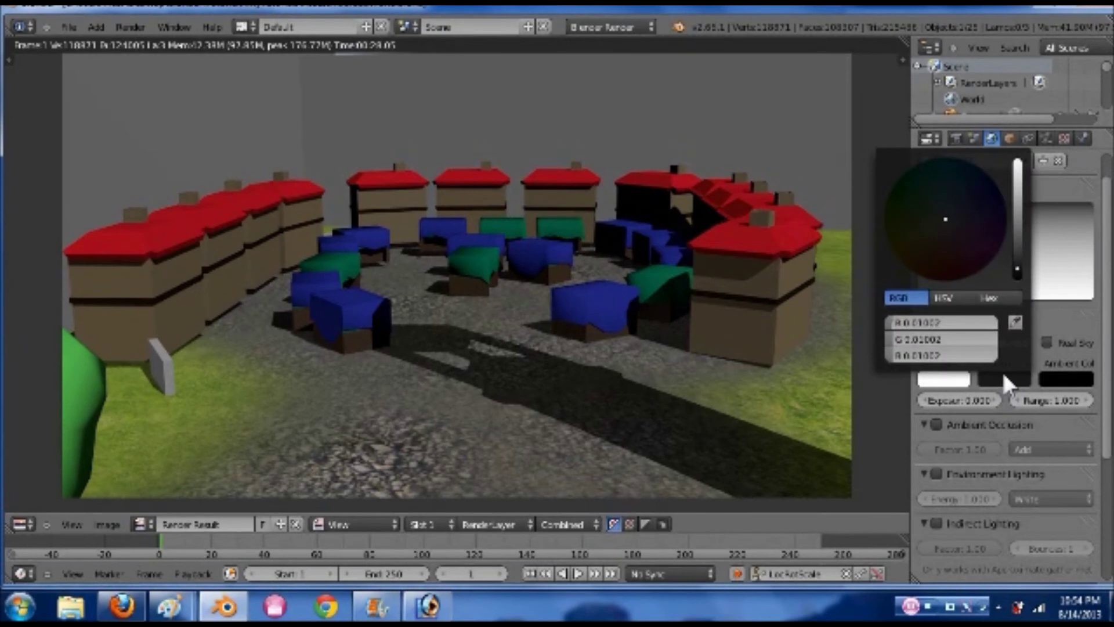
click(1018, 164)
click(948, 160)
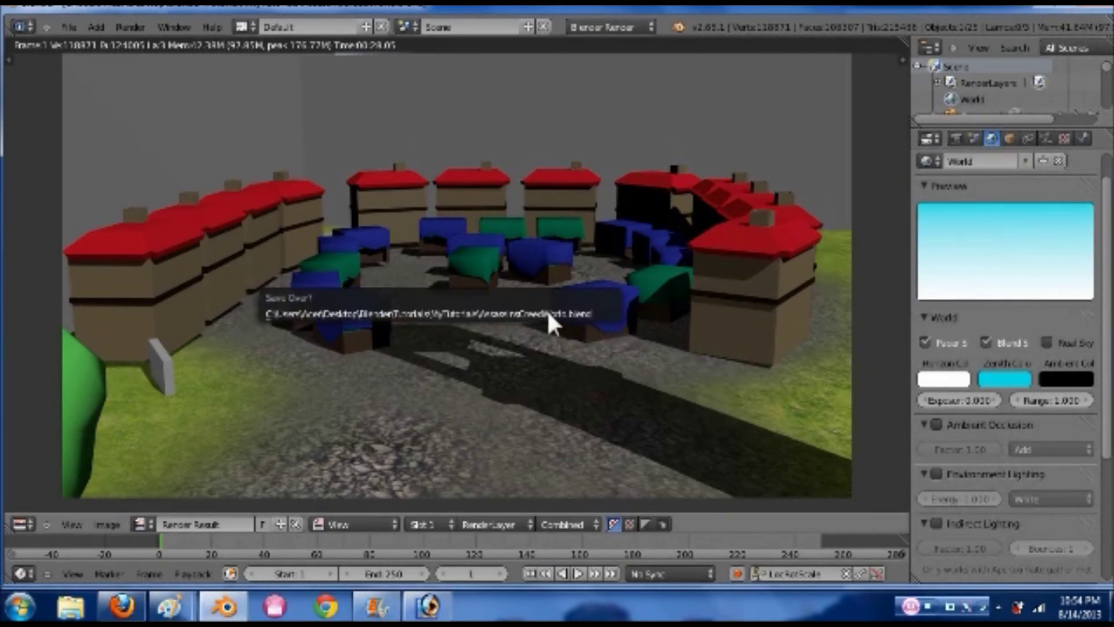
Enable Ambient Occlusion for the World and render the camera view, checking the stalls and houses up close
click(936, 424)
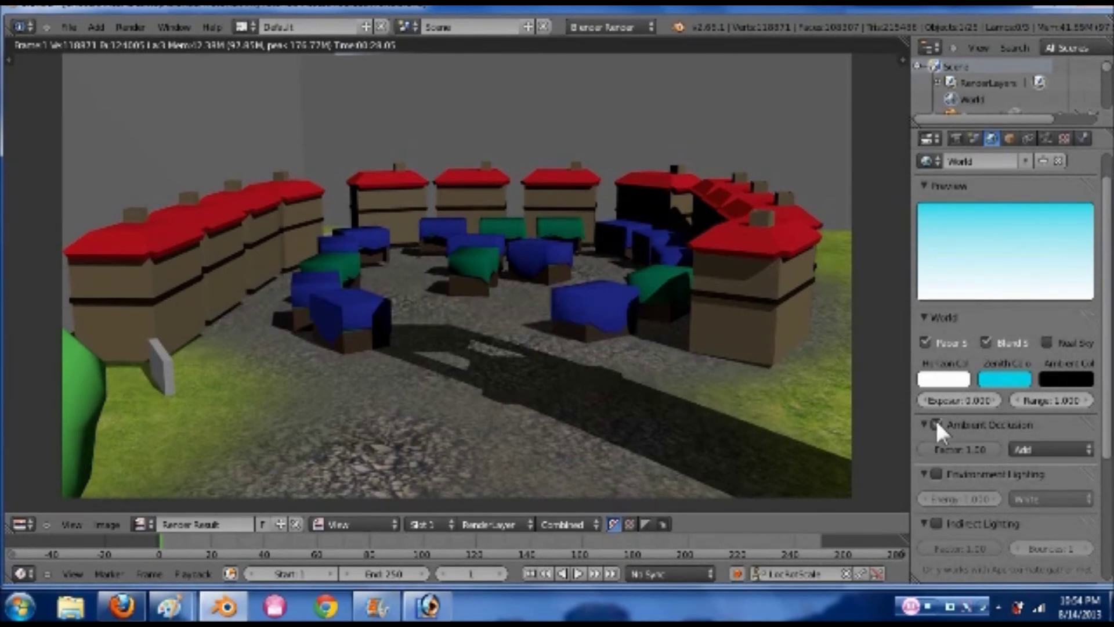
click(131, 27)
click(148, 45)
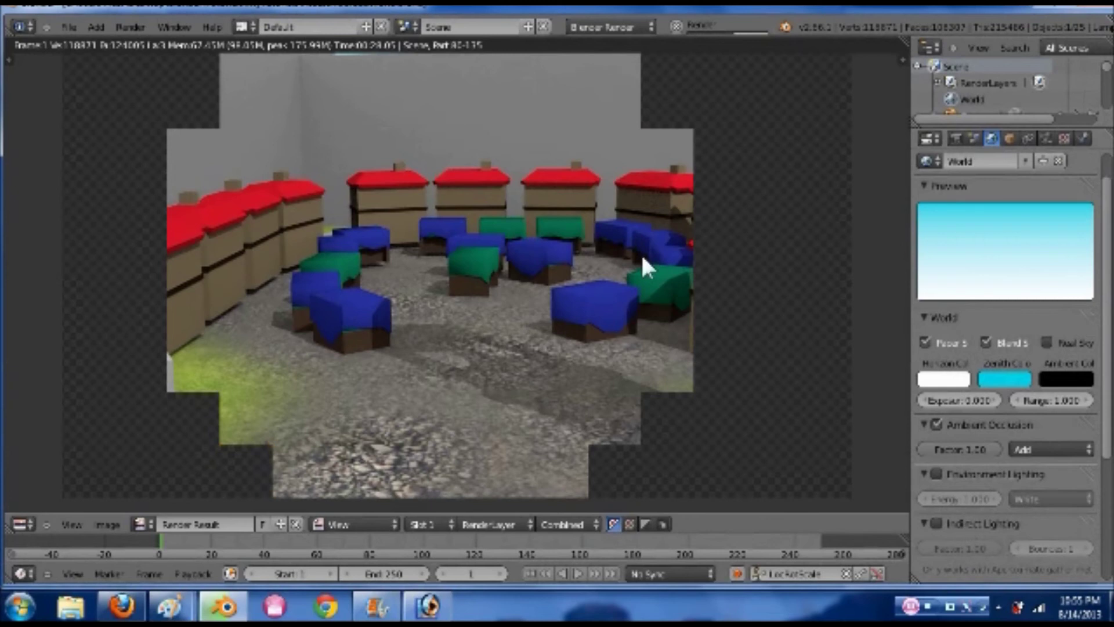
scroll(426, 192, up, 4)
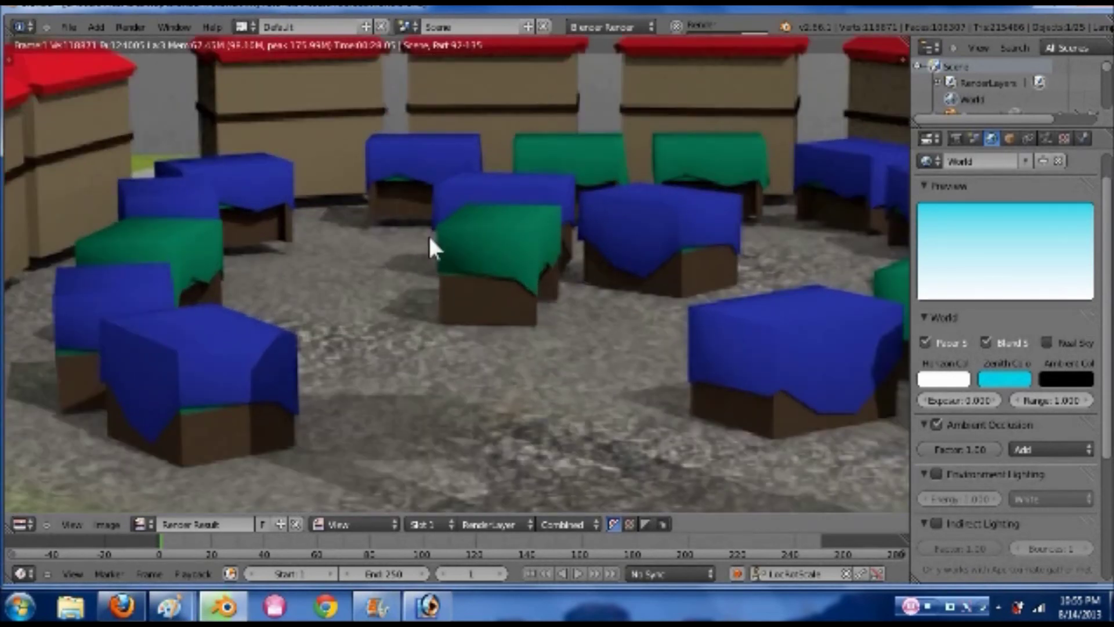
scroll(430, 237, down, 3)
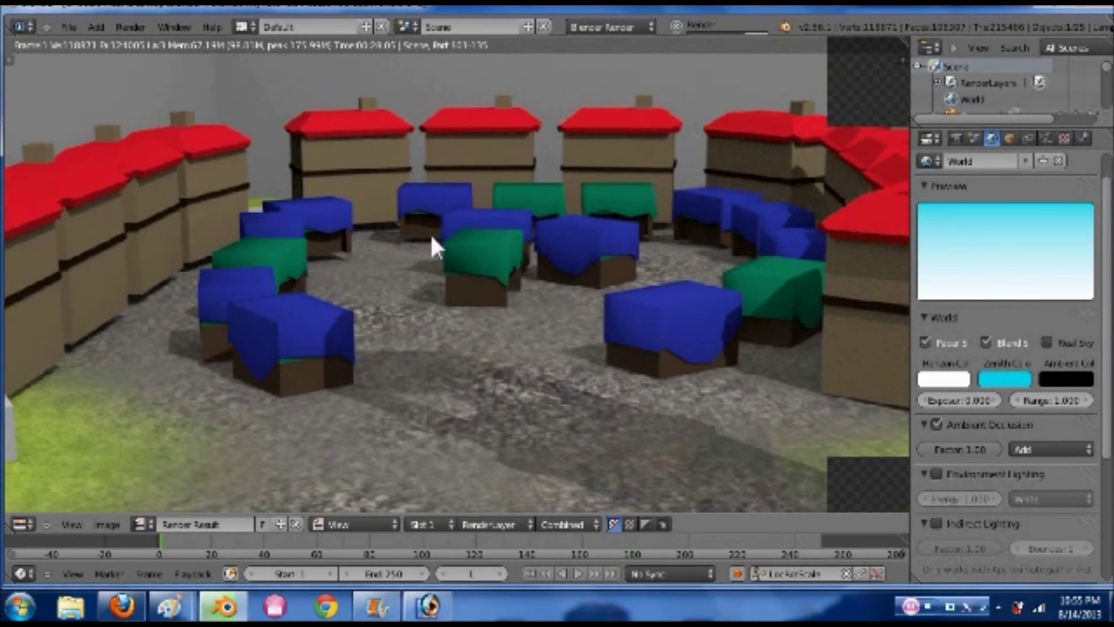
scroll(432, 238, down, 2)
scroll(431, 238, down, 1)
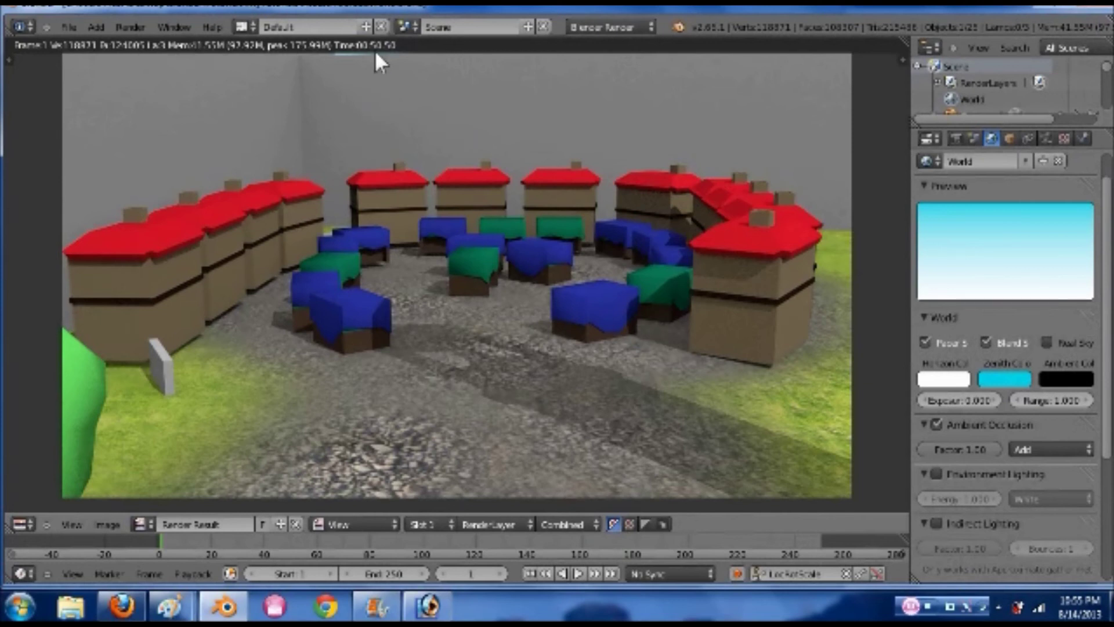
Disable Ambient Occlusion and render the same camera view again for comparison
click(936, 425)
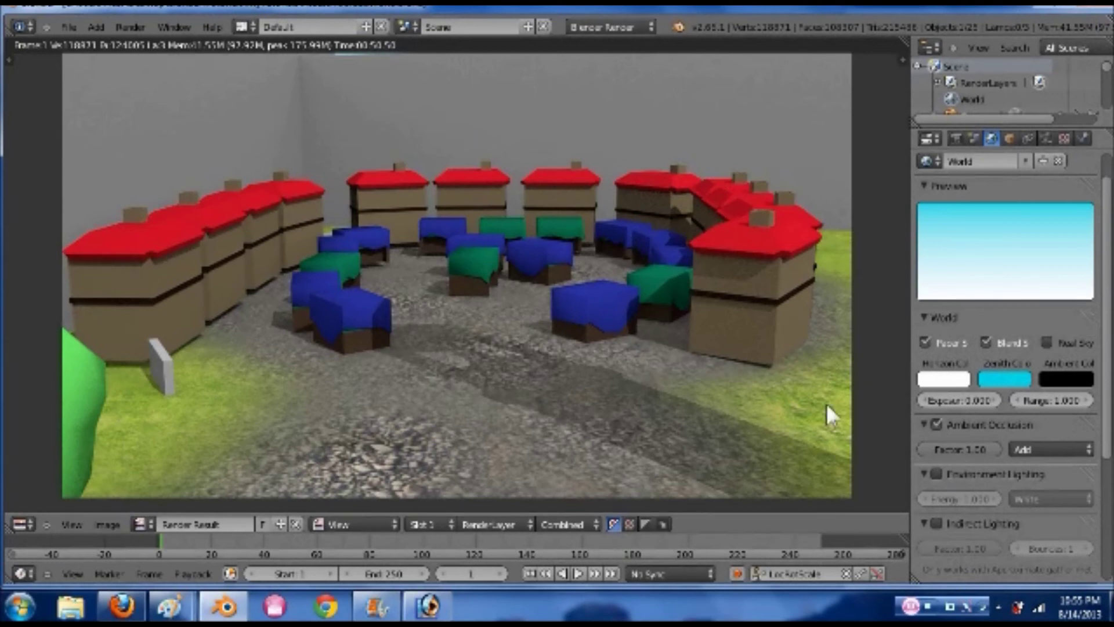
click(130, 27)
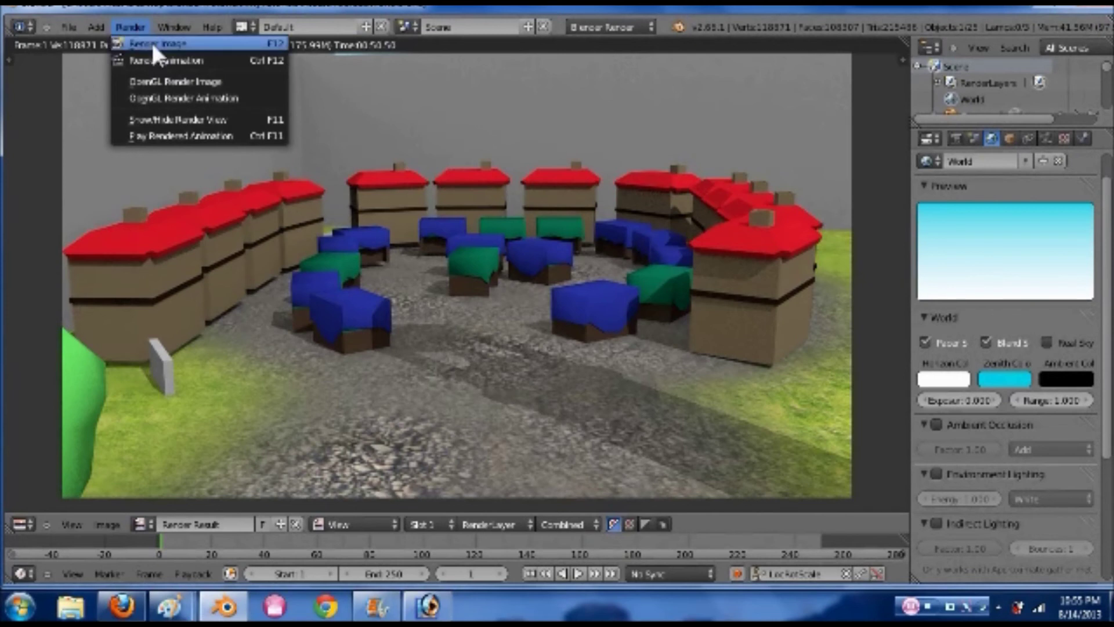
click(155, 44)
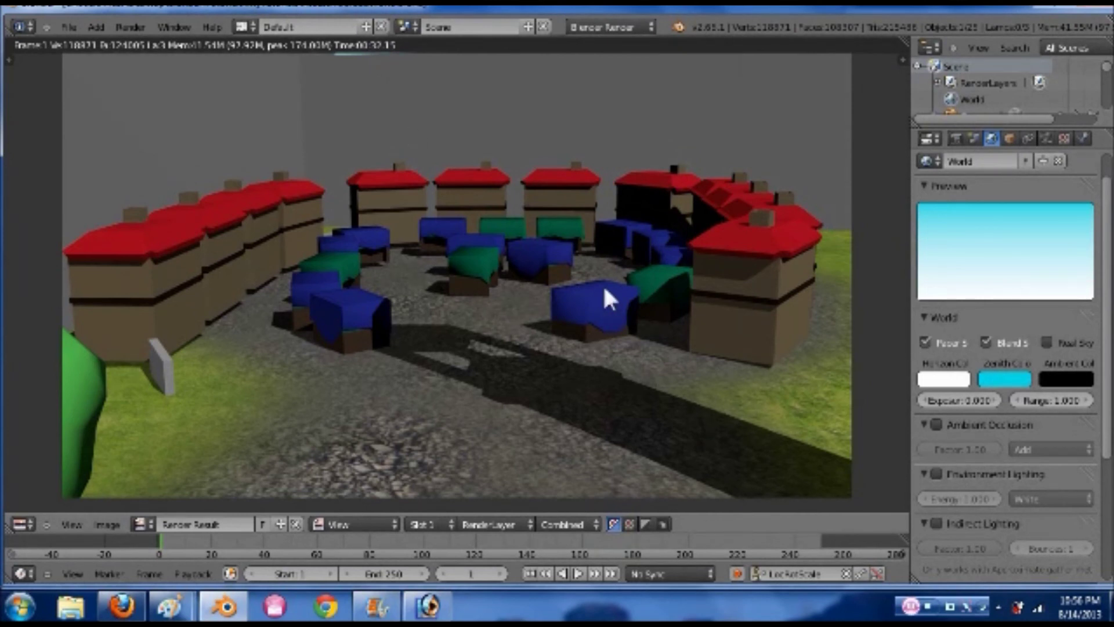
Close the render result and save the scene over AssassinsCreedWorld.blend
key(Escape)
key(ctrl+s)
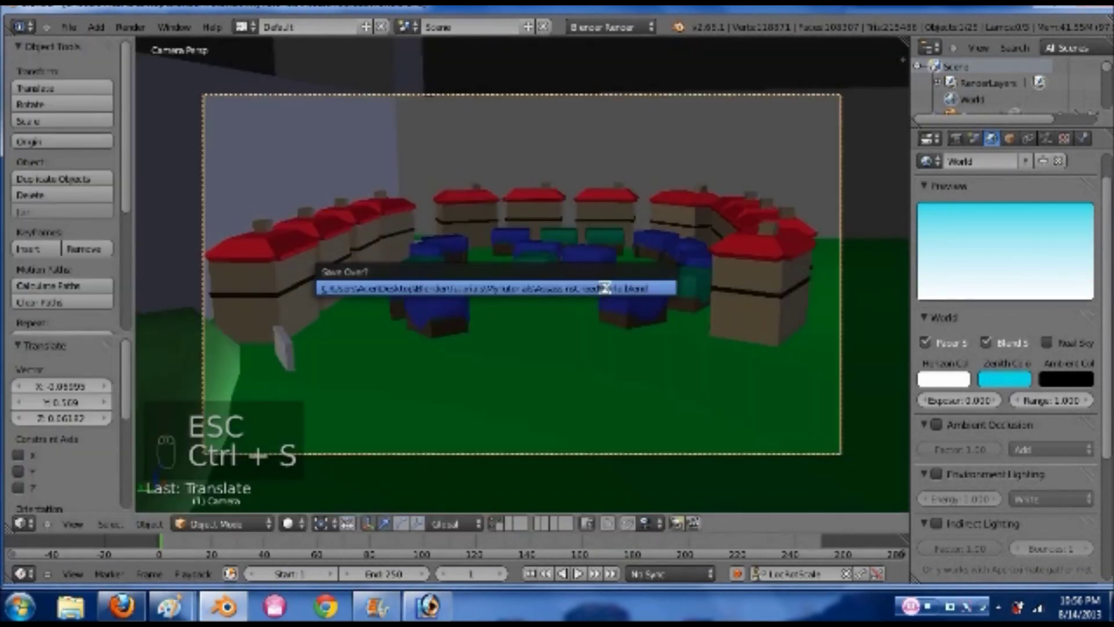
click(604, 292)
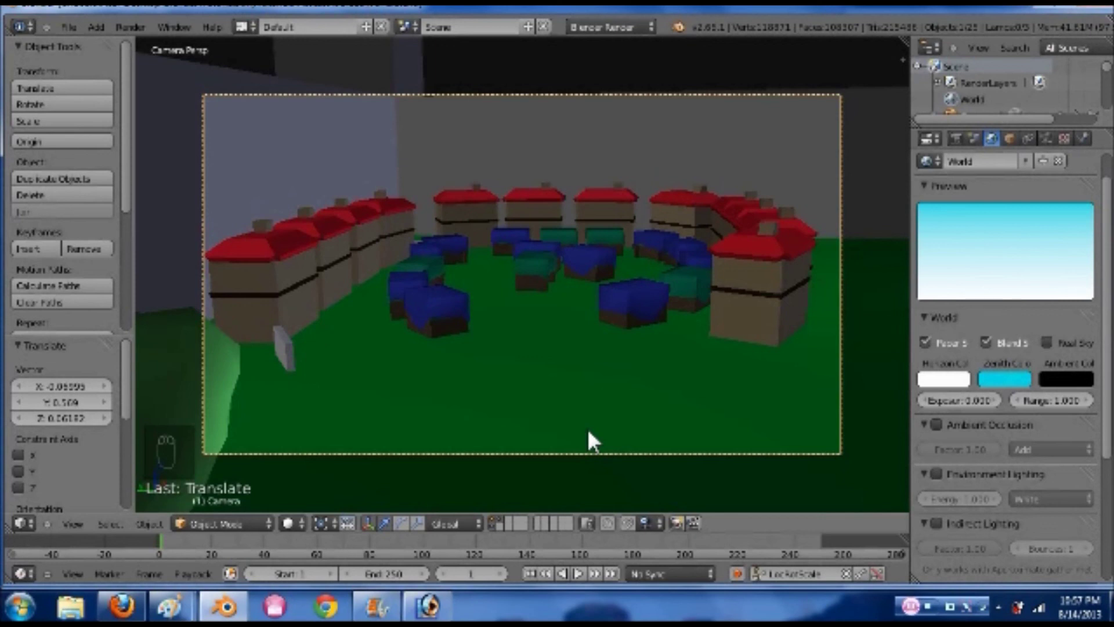
Turn Ambient Occlusion back on and save over the existing blend file
click(941, 424)
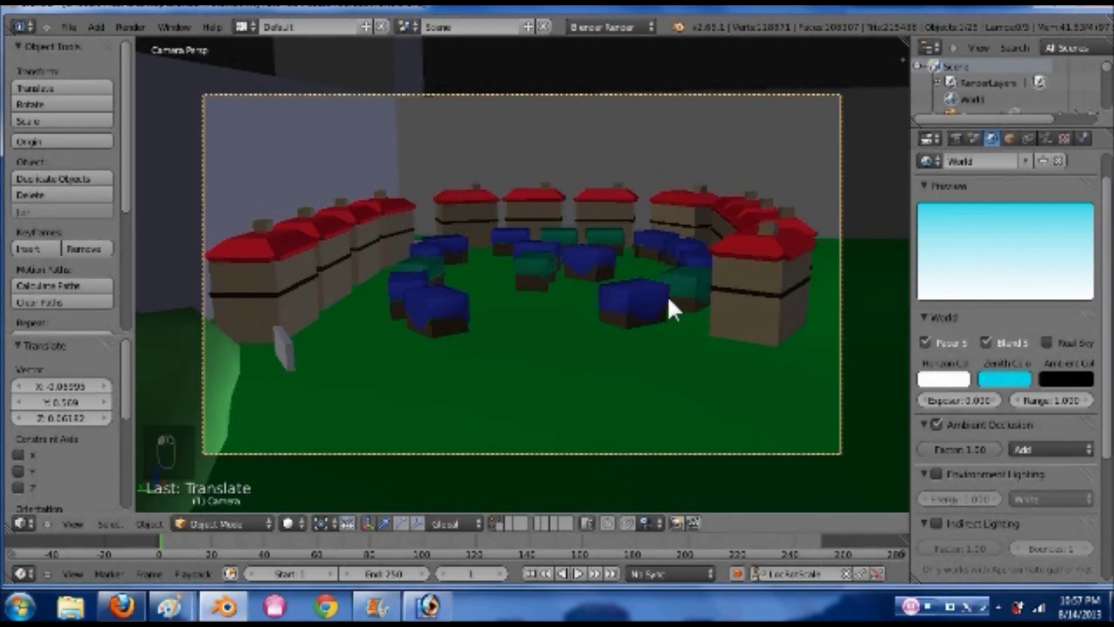
key(ctrl+s)
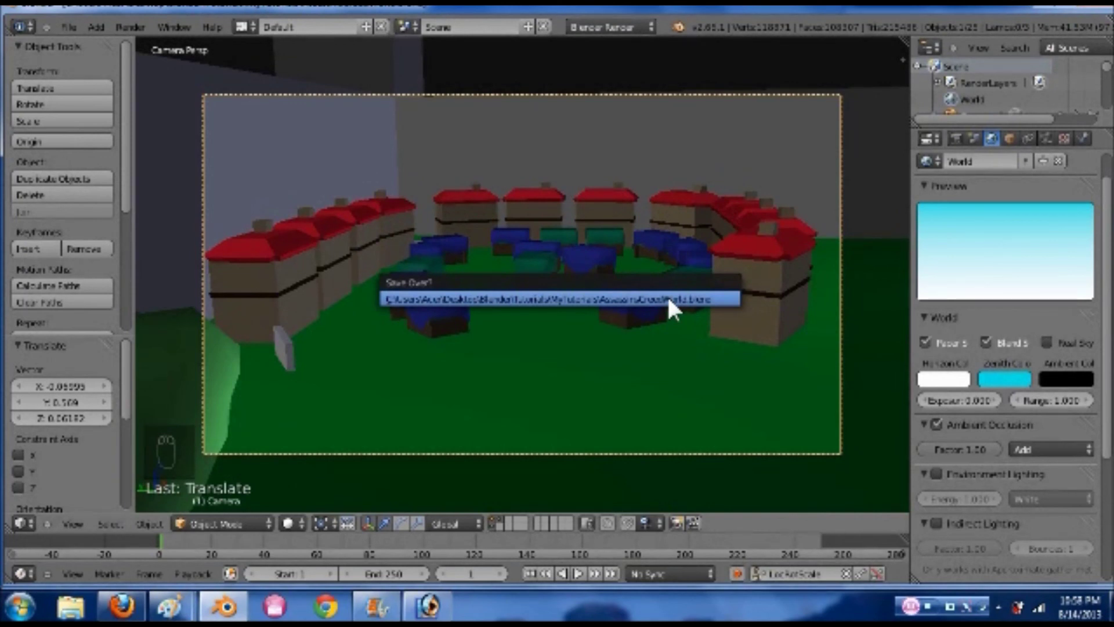
click(667, 299)
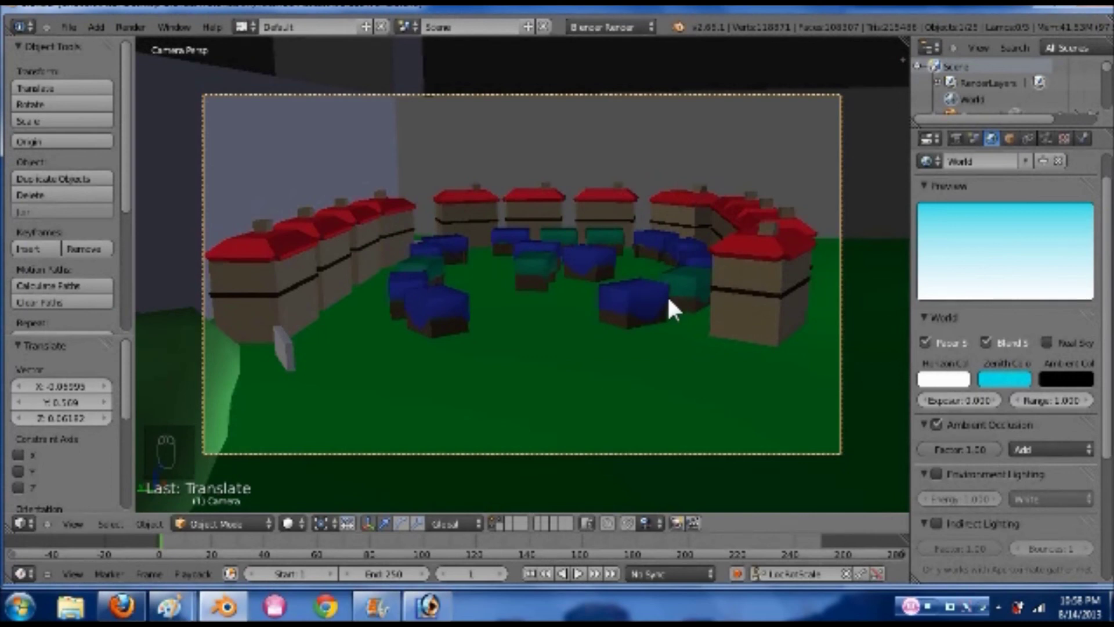
key(KP_0)
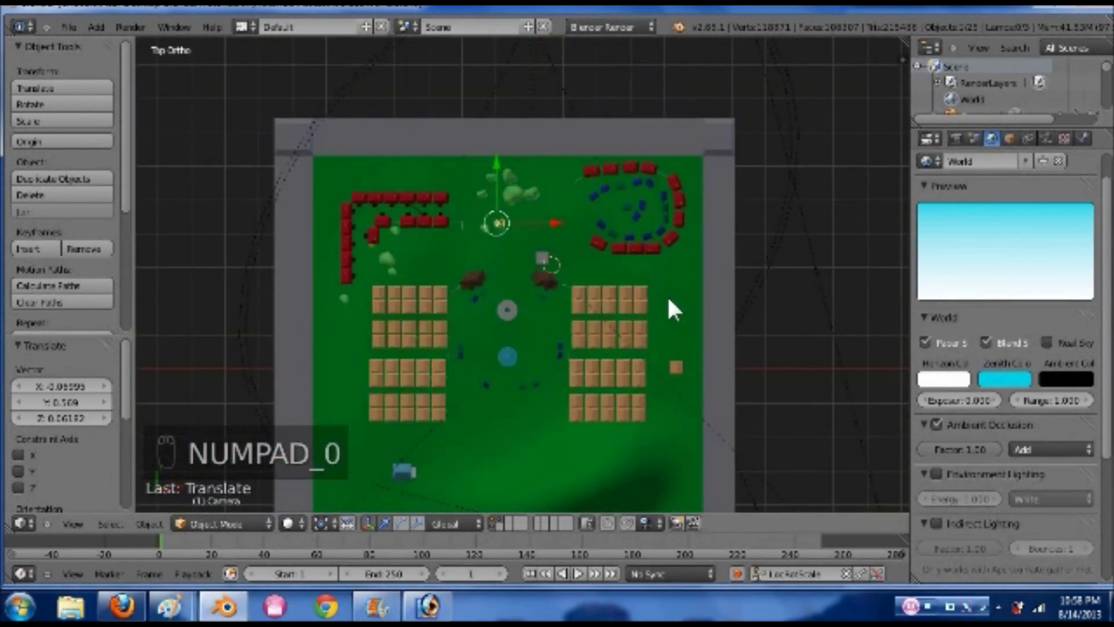